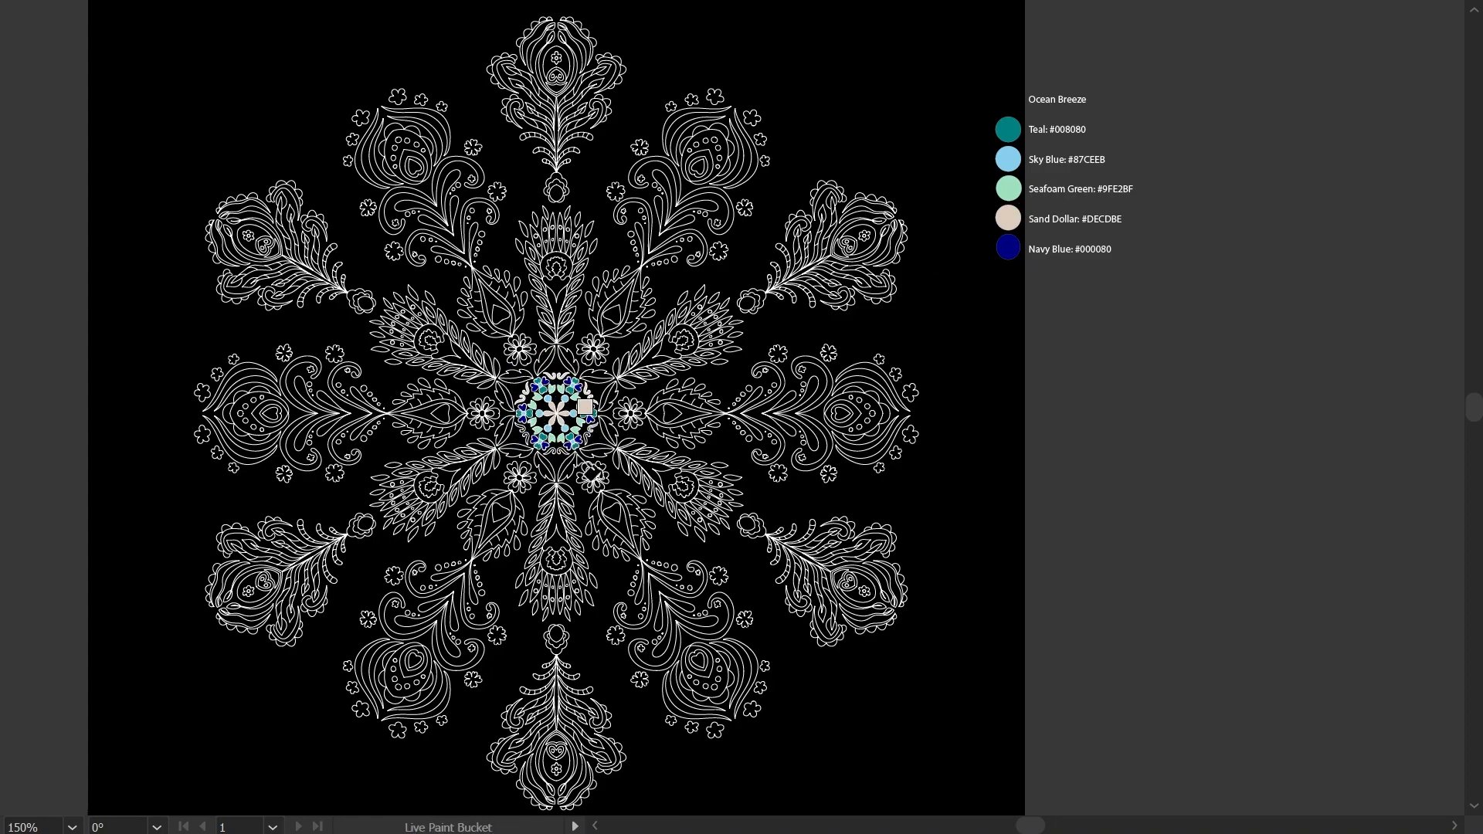
Step: Fill the star-shaped ring of leaves around the mandala's centre with Teal and Seafoam Green
{"action": "left_click", "coordinate": [562, 390], "text": "alt"}
{"action": "mouse_move", "coordinate": [516, 375]}
{"action": "left_mouse_down"}
{"action": "mouse_move", "coordinate": [550, 371]}
{"action": "mouse_move", "coordinate": [610, 433]}
{"action": "mouse_move", "coordinate": [485, 426]}
{"action": "mouse_move", "coordinate": [506, 397]}
{"action": "mouse_move", "coordinate": [607, 419]}
{"action": "mouse_move", "coordinate": [569, 469]}
{"action": "mouse_move", "coordinate": [506, 434]}
{"action": "left_mouse_up"}
{"action": "left_click", "coordinate": [542, 435], "text": "alt"}
Step: Fill the petals of the six flowers around the leaf ring with alternating Sky Blue and Sand Dollar, with Navy Blue centres
{"action": "left_click", "coordinate": [521, 345]}
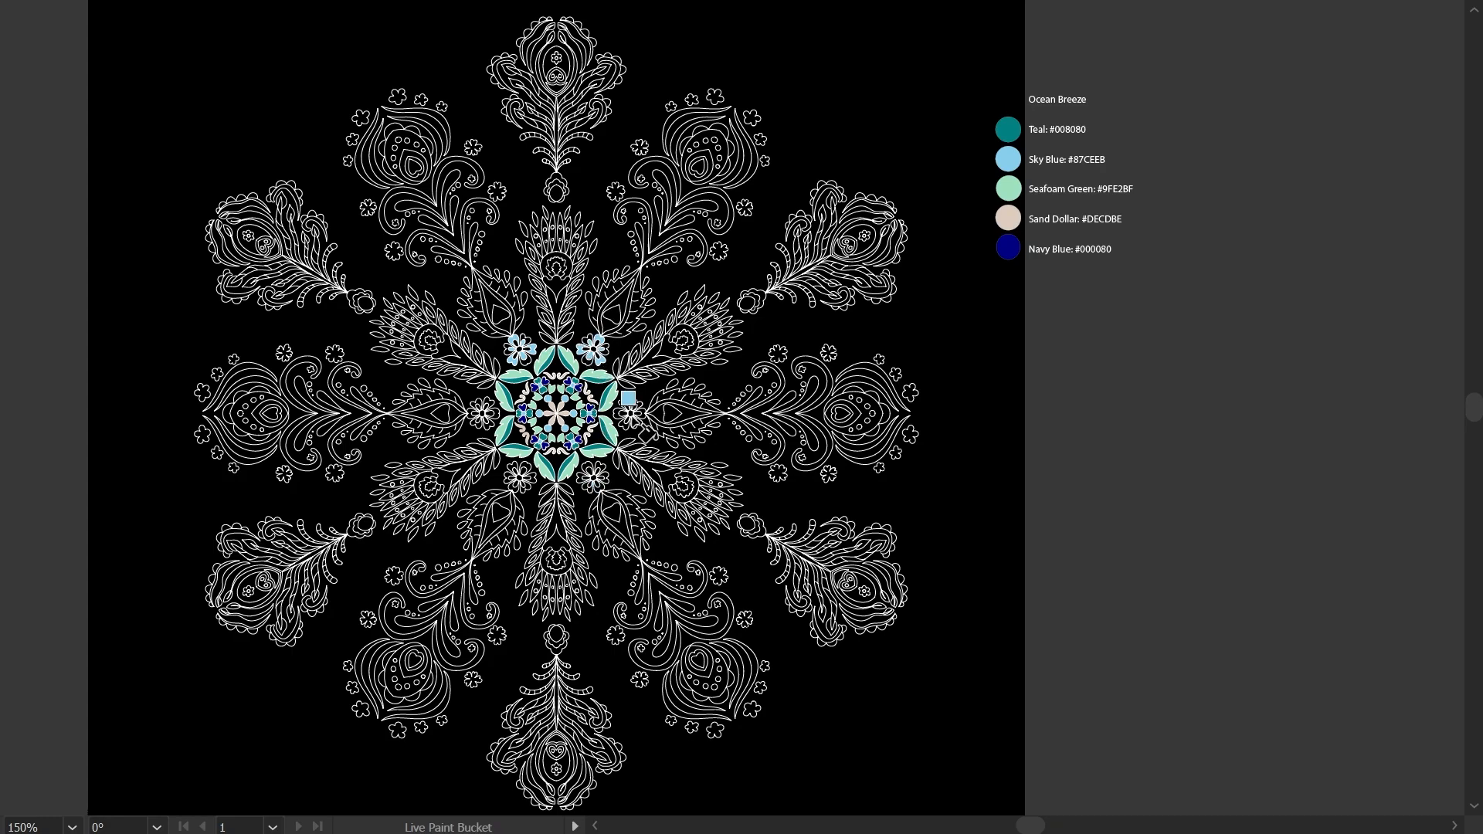
{"action": "left_click", "coordinate": [525, 473]}
{"action": "left_click", "coordinate": [1009, 217], "text": "alt"}
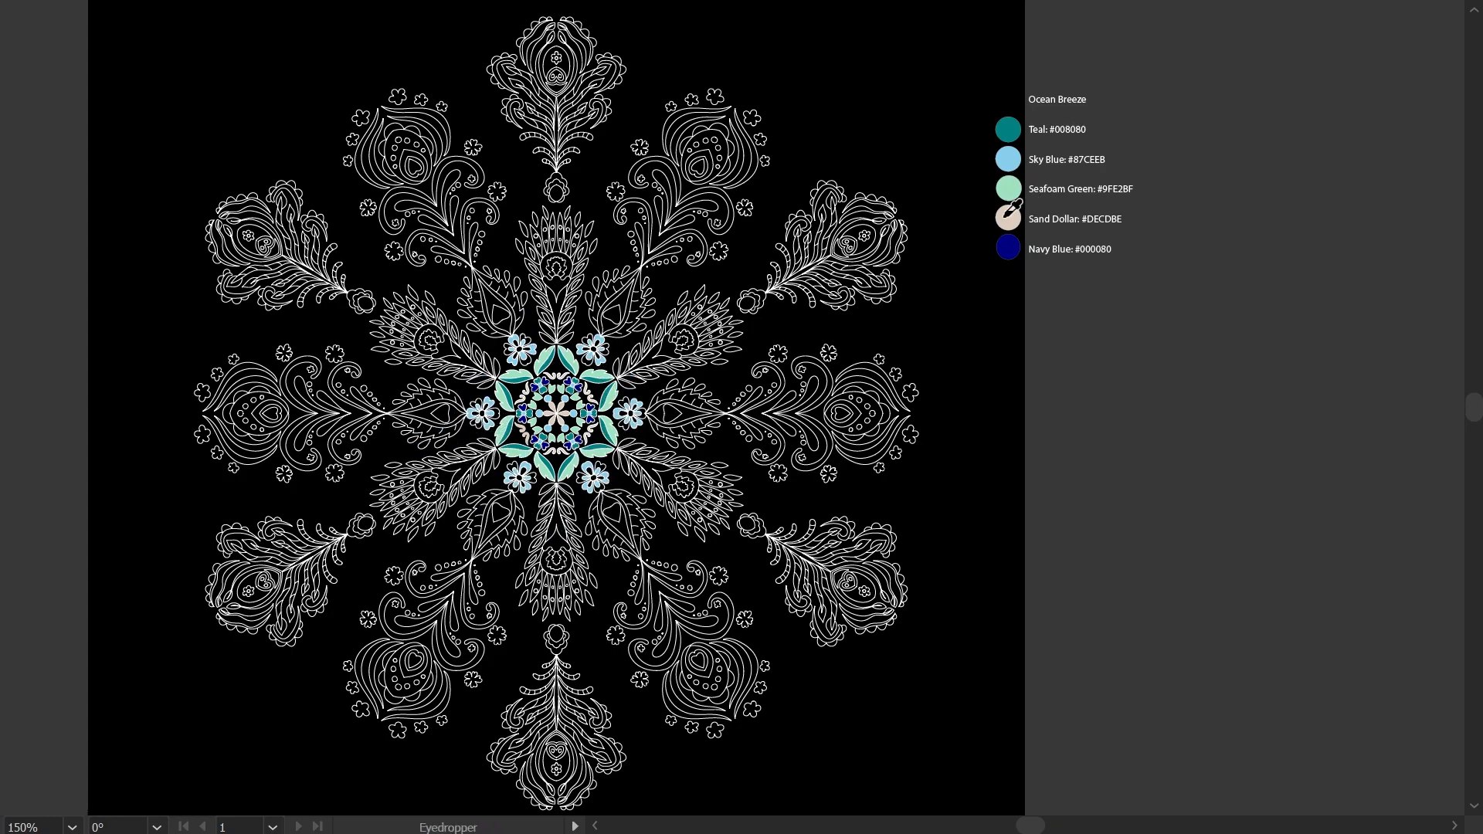
{"action": "left_click", "coordinate": [521, 345]}
{"action": "left_click", "coordinate": [632, 412]}
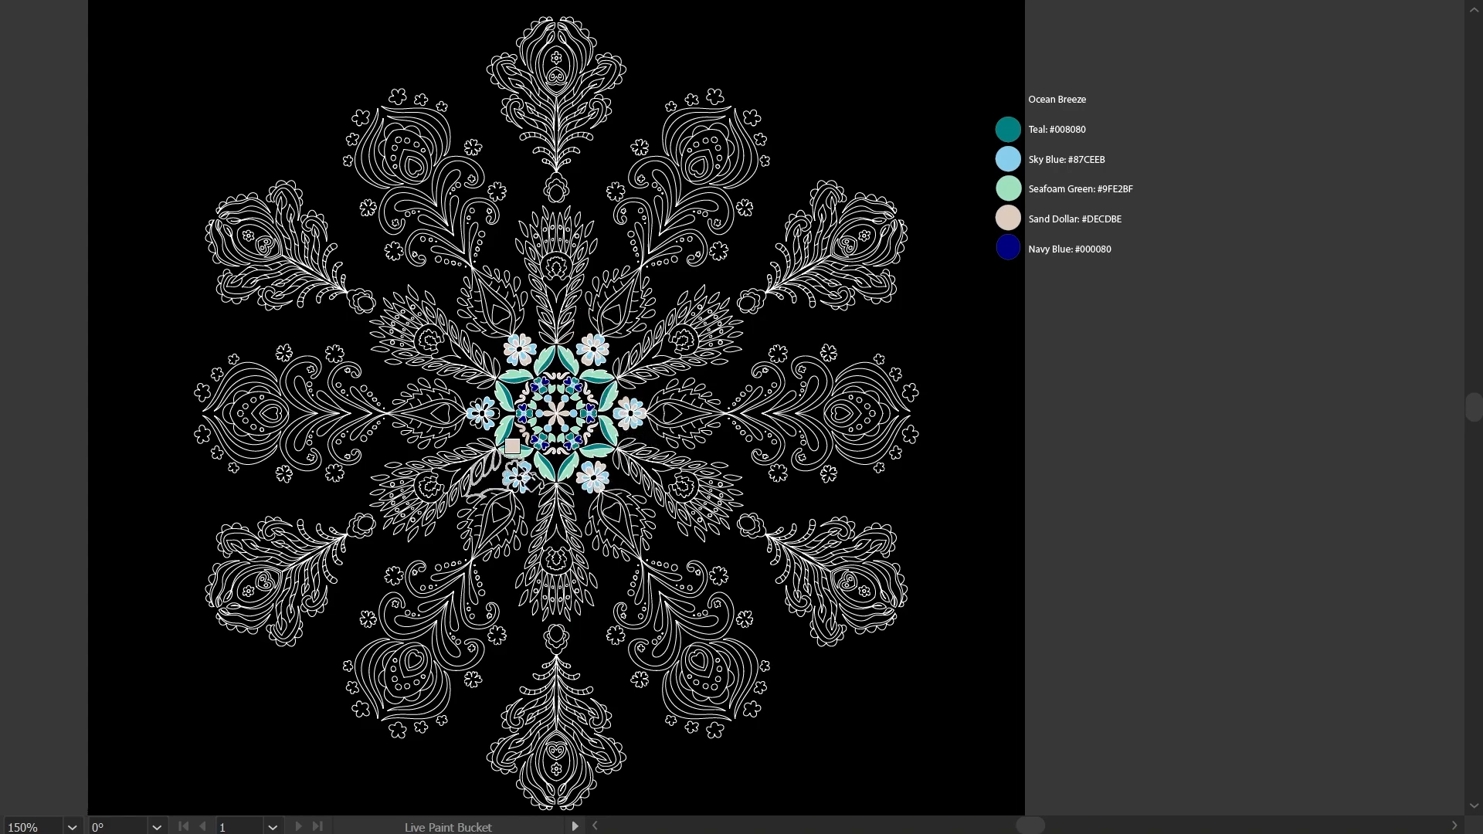
{"action": "left_click", "coordinate": [481, 412]}
{"action": "key", "text": "Left"}
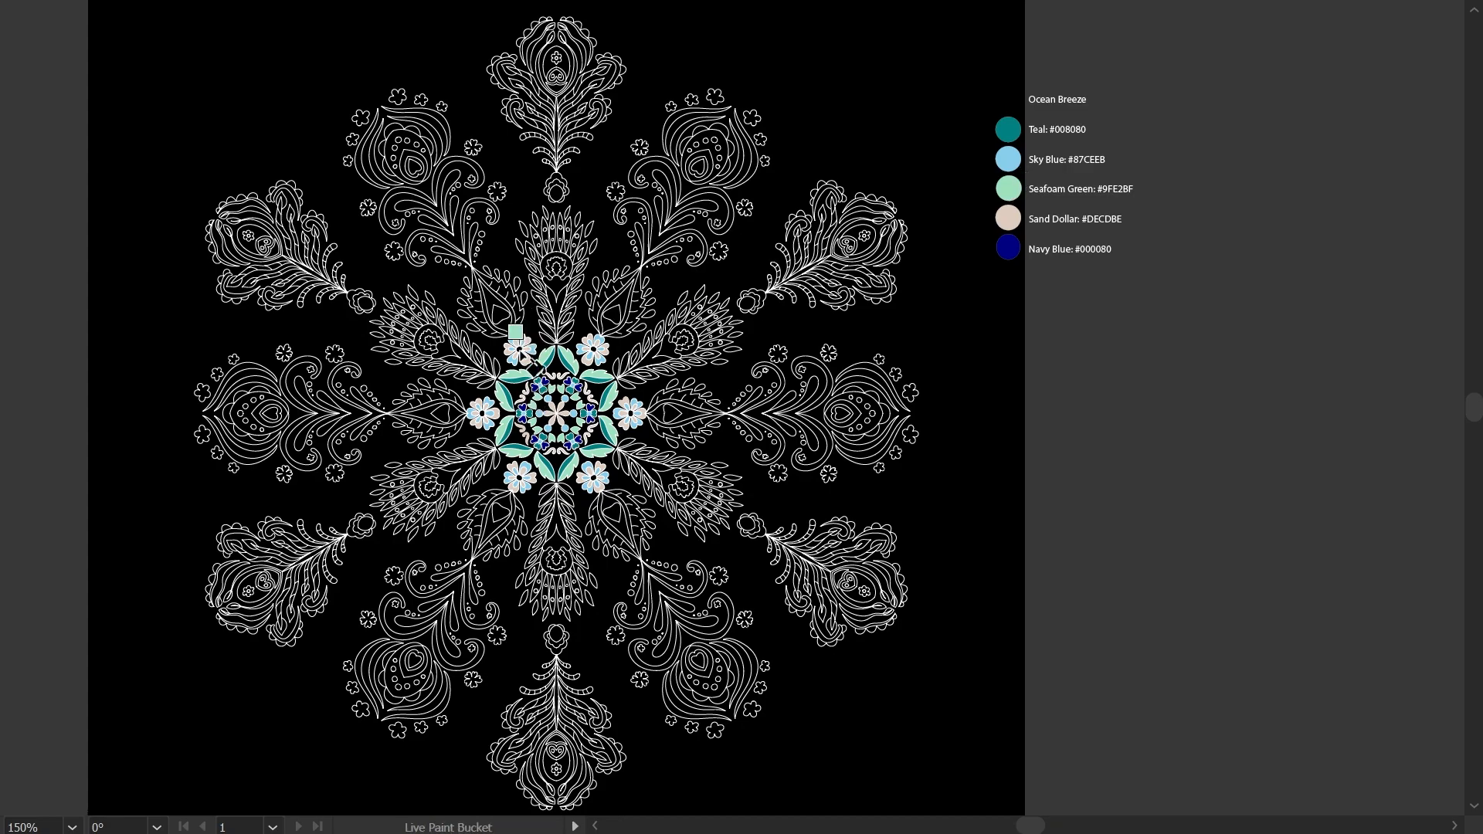
Step: Fill the small leaves at the base of each of the six inner feathers with Sand Dollar
{"action": "left_click", "coordinate": [1017, 216], "text": "alt"}
{"action": "left_click_drag", "start_coordinate": [546, 333], "coordinate": [635, 382]}
{"action": "left_click_drag", "start_coordinate": [635, 446], "coordinate": [622, 461]}
{"action": "left_click_drag", "start_coordinate": [566, 489], "coordinate": [546, 489]}
{"action": "left_click_drag", "start_coordinate": [477, 446], "coordinate": [490, 461]}
{"action": "left_click_drag", "start_coordinate": [490, 366], "coordinate": [477, 382]}
Step: Fill the rows of leaves along both sides of the six inner feather stems with Seafoam Green
{"action": "mouse_move", "coordinate": [545, 319]}
{"action": "left_mouse_down"}
{"action": "mouse_move", "coordinate": [535, 280]}
{"action": "mouse_move", "coordinate": [578, 280]}
{"action": "left_mouse_up"}
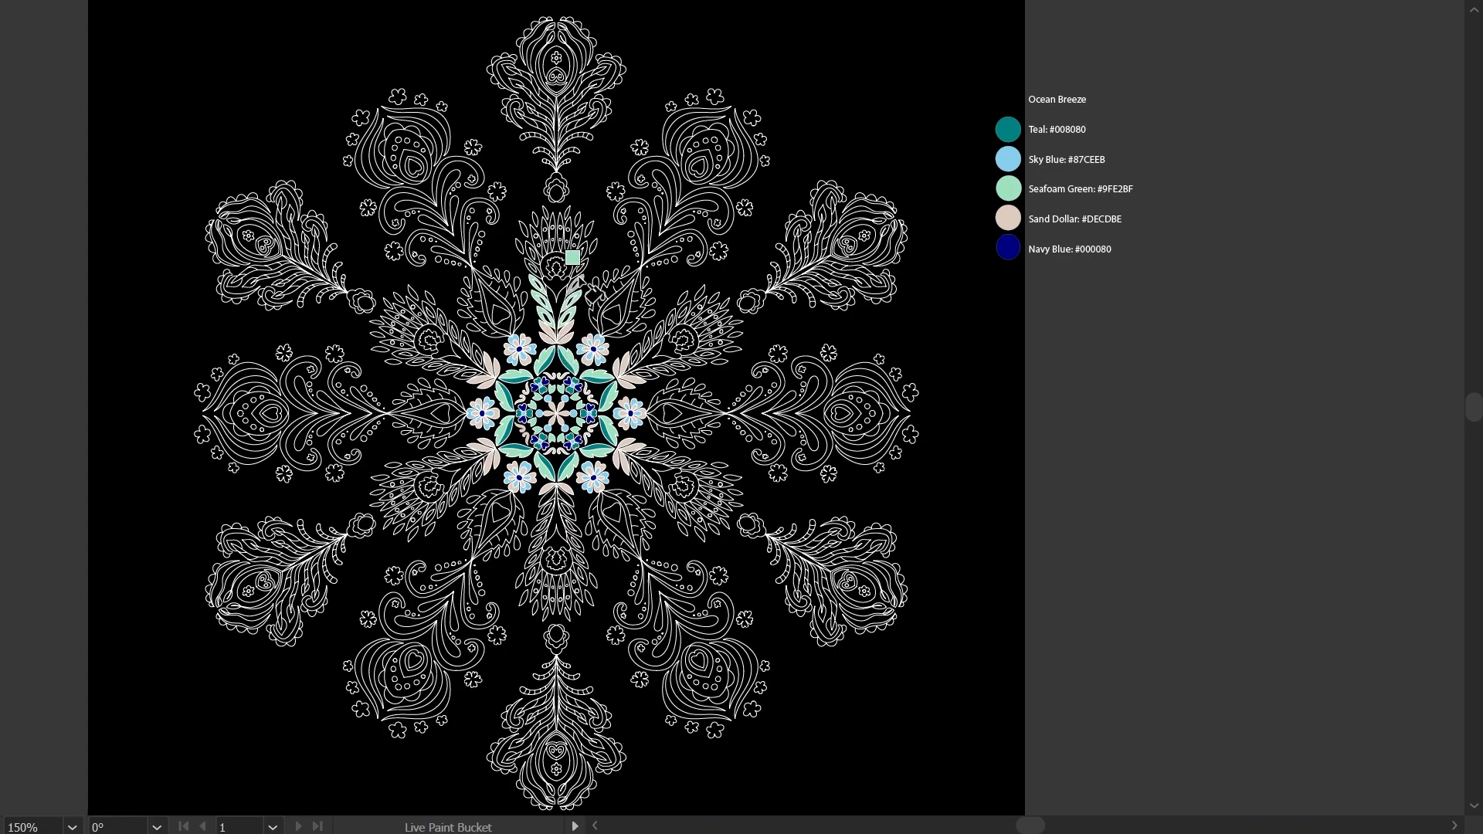
{"action": "left_click_drag", "start_coordinate": [635, 361], "coordinate": [660, 328]}
{"action": "left_click_drag", "start_coordinate": [640, 376], "coordinate": [686, 367]}
{"action": "left_click", "coordinate": [1009, 189], "text": "alt"}
{"action": "mouse_move", "coordinate": [639, 452]}
{"action": "left_mouse_down"}
{"action": "mouse_move", "coordinate": [670, 447]}
{"action": "mouse_move", "coordinate": [660, 501]}
{"action": "left_mouse_up"}
{"action": "mouse_move", "coordinate": [568, 503]}
{"action": "left_mouse_down"}
{"action": "mouse_move", "coordinate": [575, 551]}
{"action": "mouse_move", "coordinate": [537, 510]}
{"action": "mouse_move", "coordinate": [532, 548]}
{"action": "left_mouse_up"}
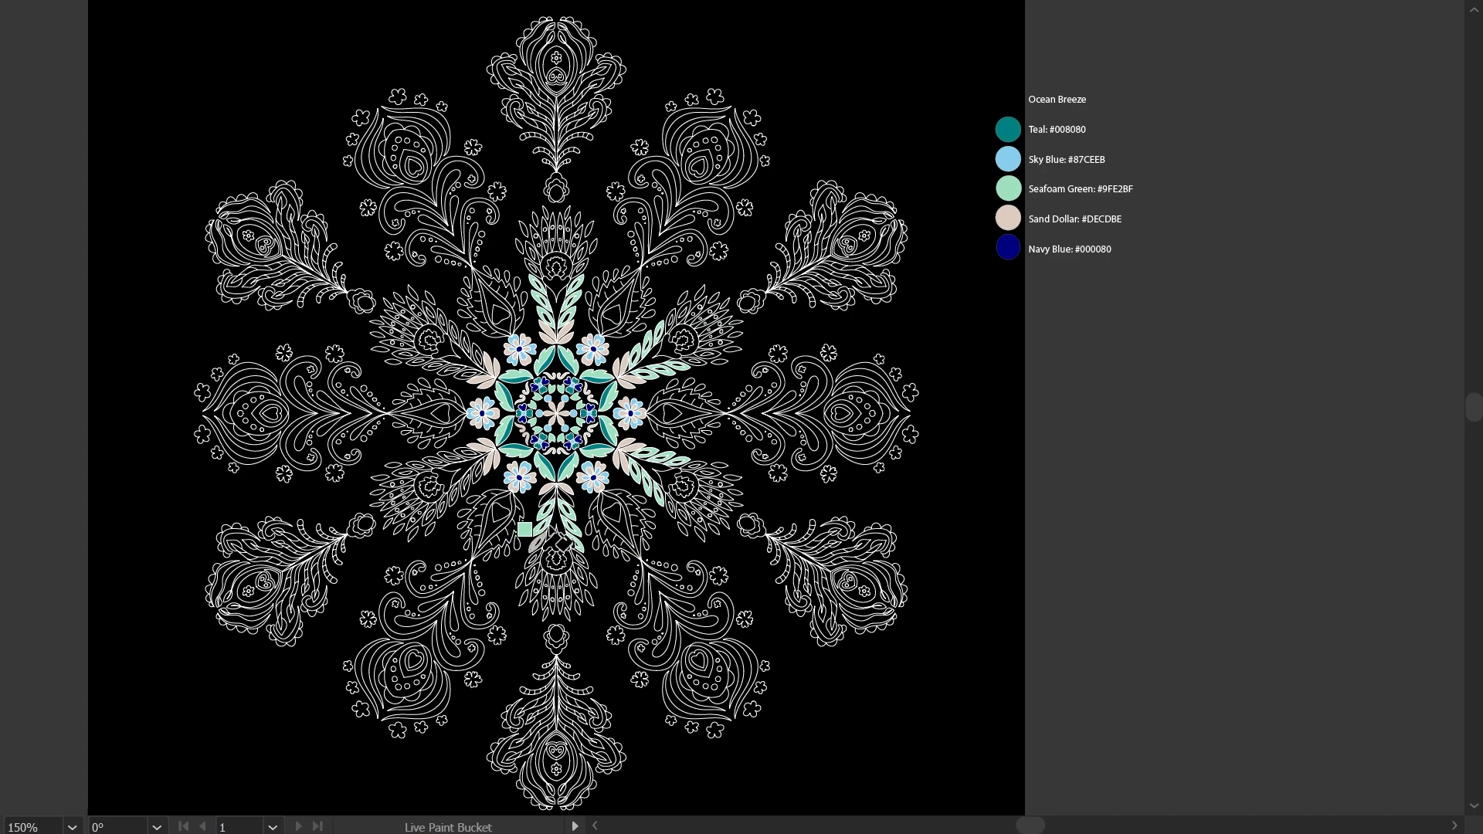
{"action": "mouse_move", "coordinate": [464, 452]}
{"action": "left_mouse_down"}
{"action": "mouse_move", "coordinate": [476, 480]}
{"action": "mouse_move", "coordinate": [450, 504]}
{"action": "left_mouse_up"}
{"action": "mouse_move", "coordinate": [469, 459]}
{"action": "left_mouse_down"}
{"action": "mouse_move", "coordinate": [442, 512]}
{"action": "mouse_move", "coordinate": [428, 459]}
{"action": "left_mouse_up"}
{"action": "mouse_move", "coordinate": [473, 376]}
{"action": "left_mouse_down"}
{"action": "mouse_move", "coordinate": [428, 371]}
{"action": "mouse_move", "coordinate": [465, 340]}
{"action": "mouse_move", "coordinate": [484, 368]}
{"action": "left_mouse_up"}
Step: Fill the fanned barbs around the eyes of the six inner feathers with Teal
{"action": "left_click", "coordinate": [1008, 130], "text": "alt"}
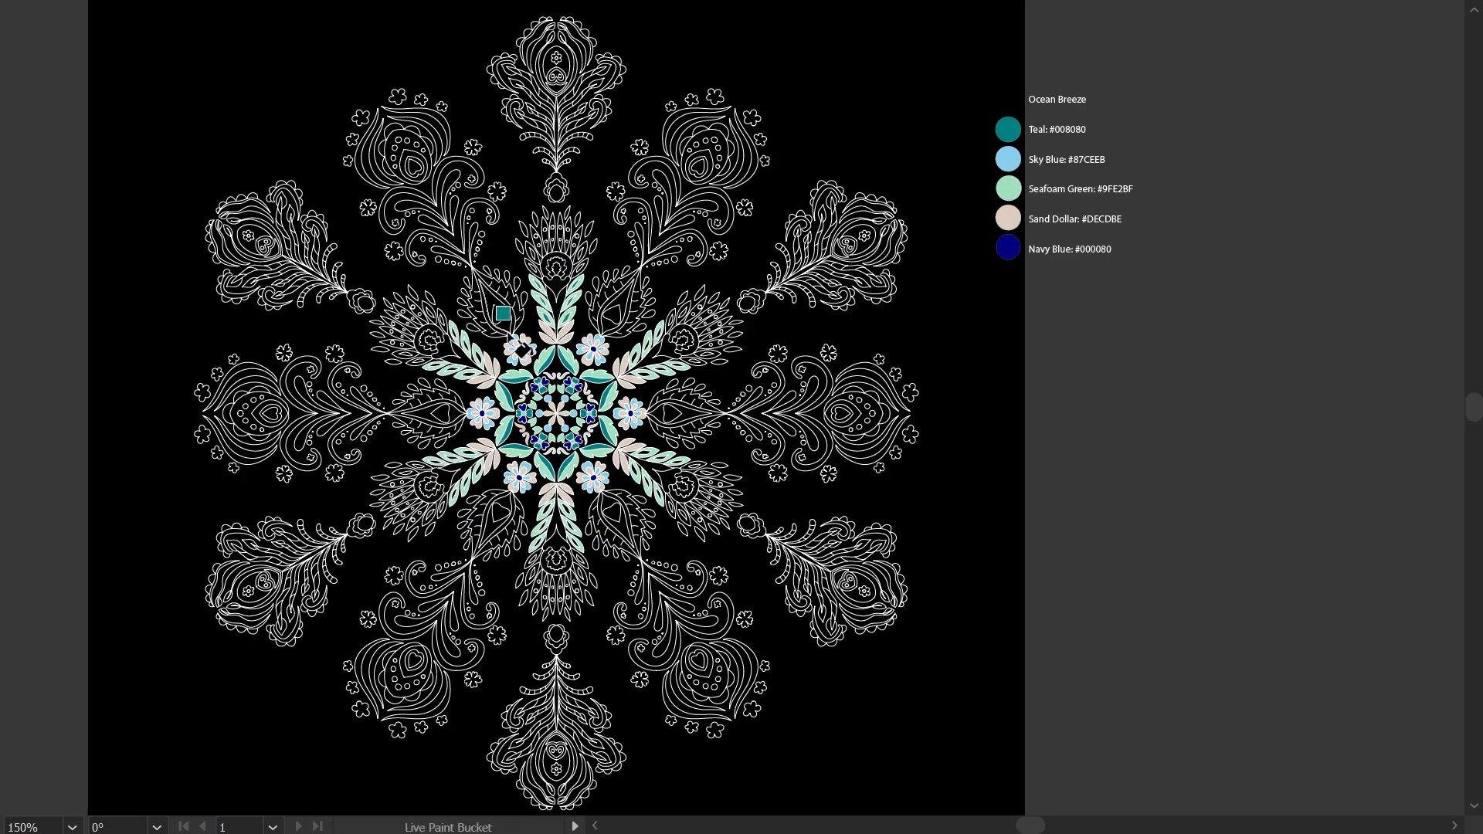
{"action": "left_click_drag", "start_coordinate": [535, 233], "coordinate": [581, 231]}
{"action": "mouse_move", "coordinate": [672, 319]}
{"action": "left_mouse_down"}
{"action": "mouse_move", "coordinate": [723, 317]}
{"action": "mouse_move", "coordinate": [723, 357]}
{"action": "mouse_move", "coordinate": [694, 362]}
{"action": "left_mouse_up"}
{"action": "mouse_move", "coordinate": [700, 466]}
{"action": "left_mouse_down"}
{"action": "mouse_move", "coordinate": [701, 530]}
{"action": "mouse_move", "coordinate": [670, 510]}
{"action": "left_mouse_up"}
{"action": "mouse_move", "coordinate": [580, 558]}
{"action": "left_mouse_down"}
{"action": "mouse_move", "coordinate": [575, 593]}
{"action": "mouse_move", "coordinate": [538, 627]}
{"action": "mouse_move", "coordinate": [553, 602]}
{"action": "mouse_move", "coordinate": [530, 568]}
{"action": "mouse_move", "coordinate": [446, 579]}
{"action": "mouse_move", "coordinate": [427, 511]}
{"action": "mouse_move", "coordinate": [387, 505]}
{"action": "mouse_move", "coordinate": [383, 488]}
{"action": "mouse_move", "coordinate": [404, 520]}
{"action": "left_mouse_up"}
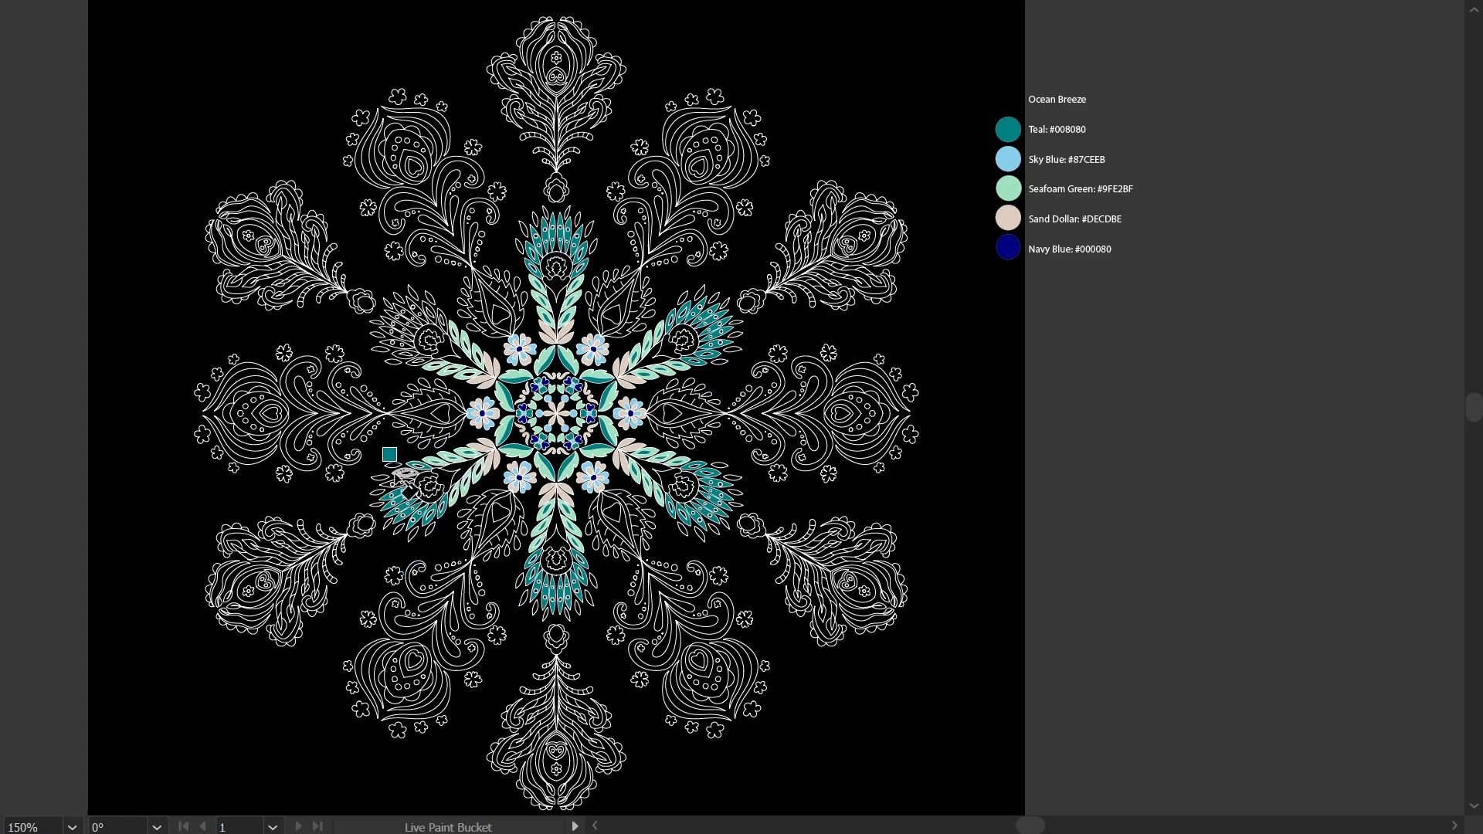
{"action": "left_click", "coordinate": [406, 340]}
{"action": "left_click_drag", "start_coordinate": [395, 314], "coordinate": [444, 334]}
Step: Fill the central stems and the rings of the eyes in the six inner feathers with Sky Blue
{"action": "left_click", "coordinate": [1011, 162], "text": "alt"}
{"action": "left_click", "coordinate": [546, 267]}
{"action": "left_click", "coordinate": [555, 303]}
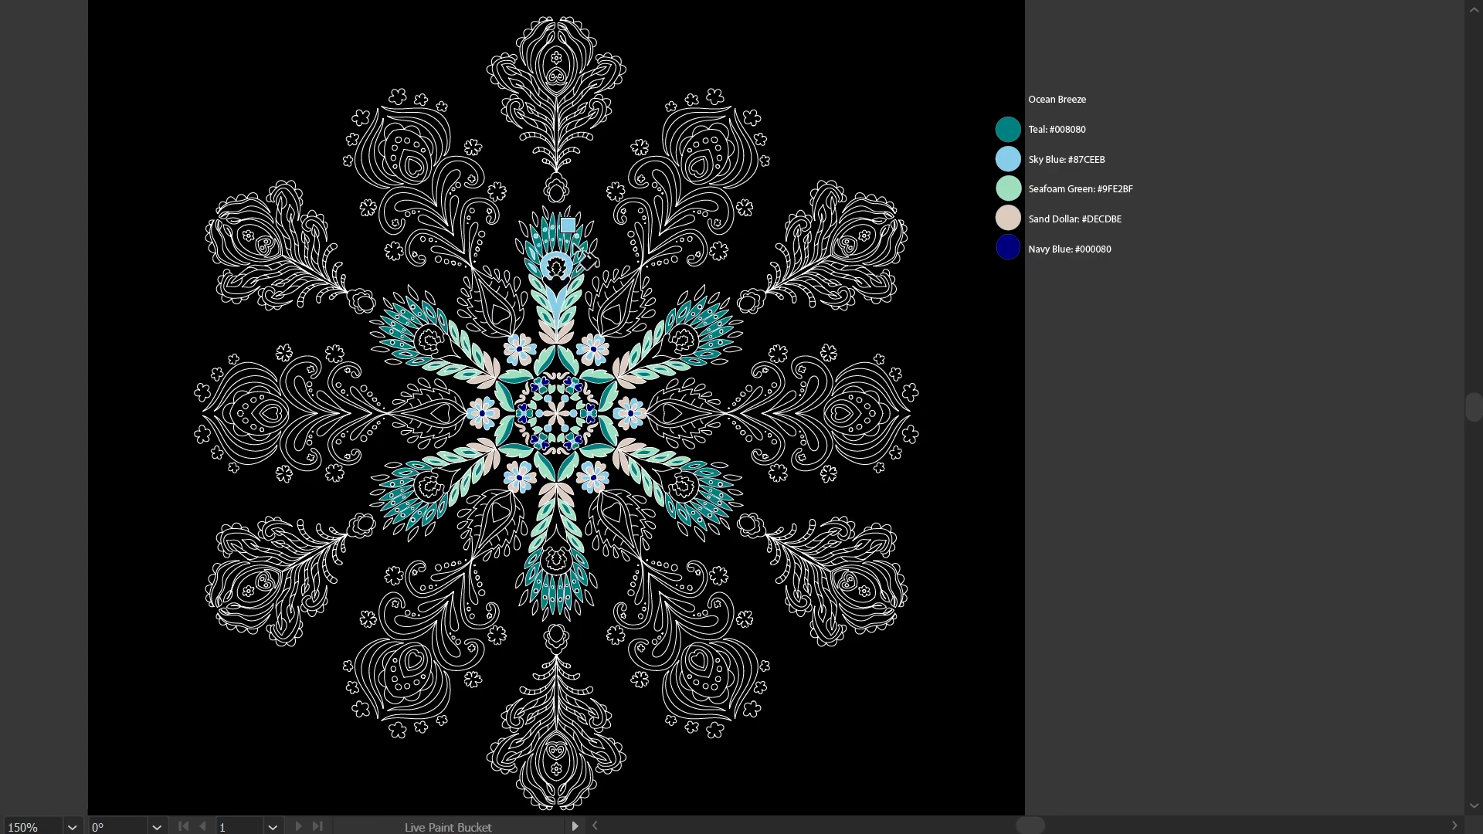
{"action": "left_click", "coordinate": [657, 354]}
{"action": "left_click", "coordinate": [685, 337]}
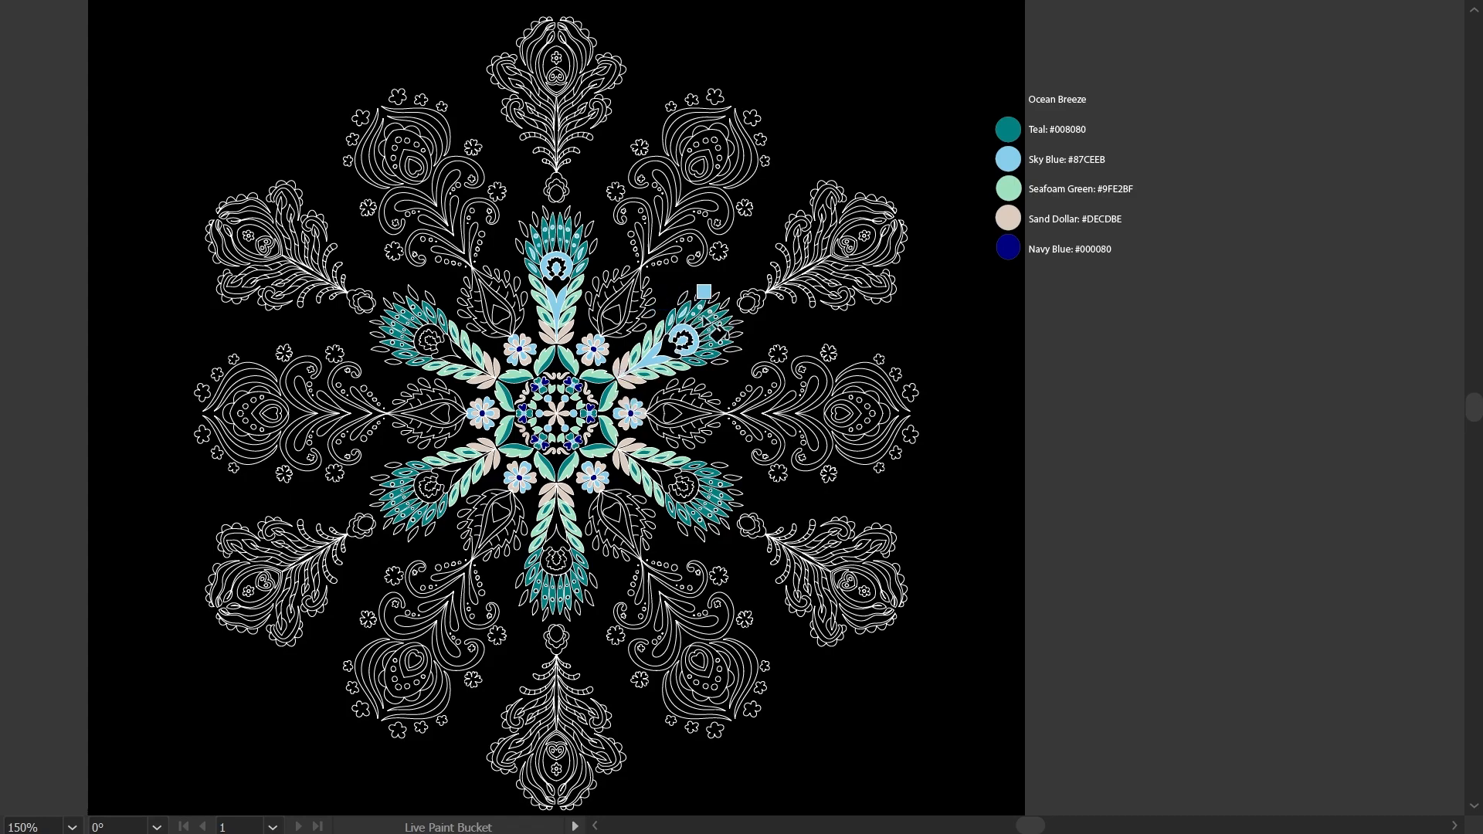
{"action": "left_click", "coordinate": [656, 466]}
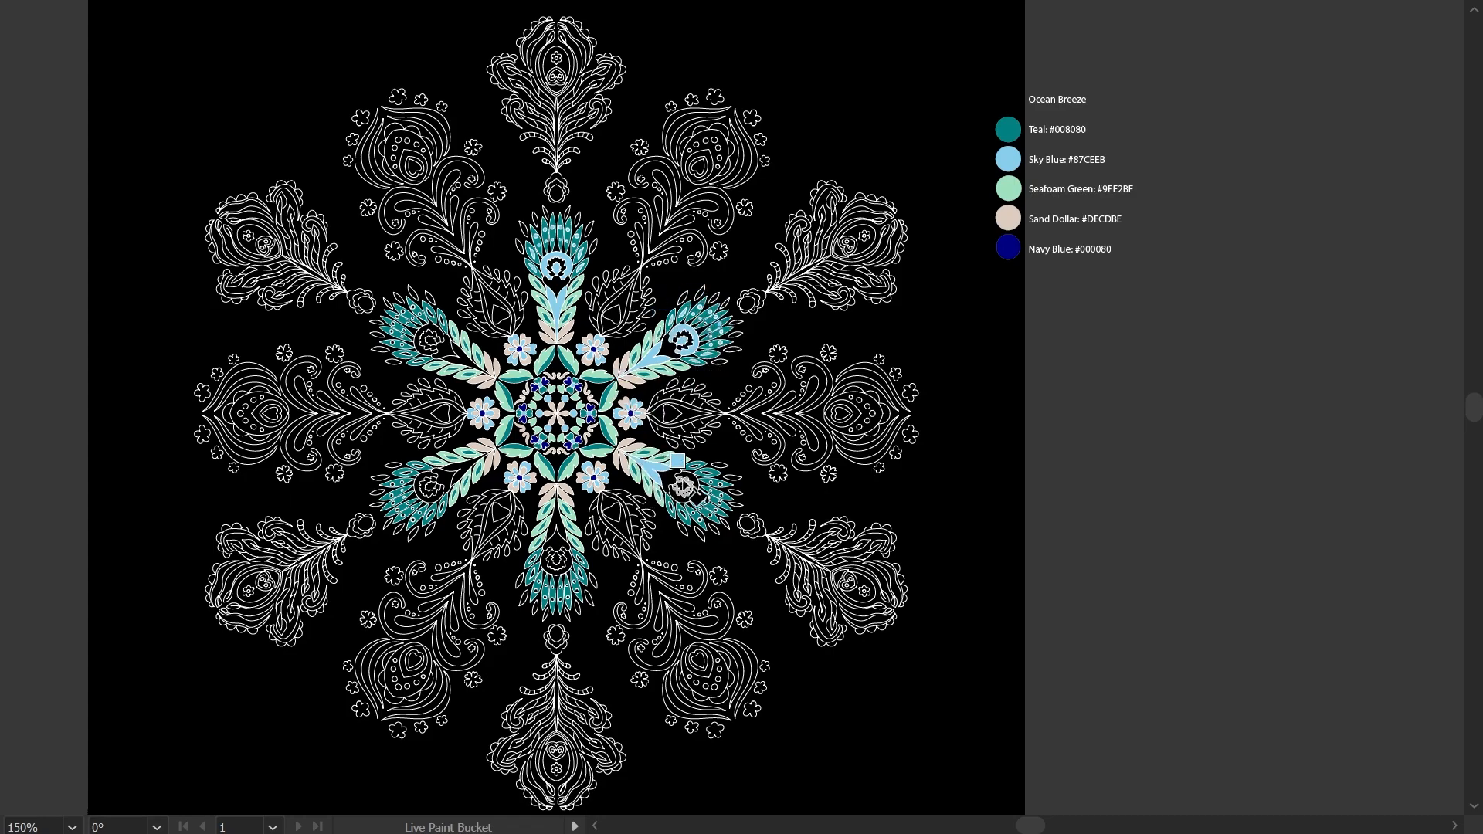
{"action": "left_click", "coordinate": [681, 486]}
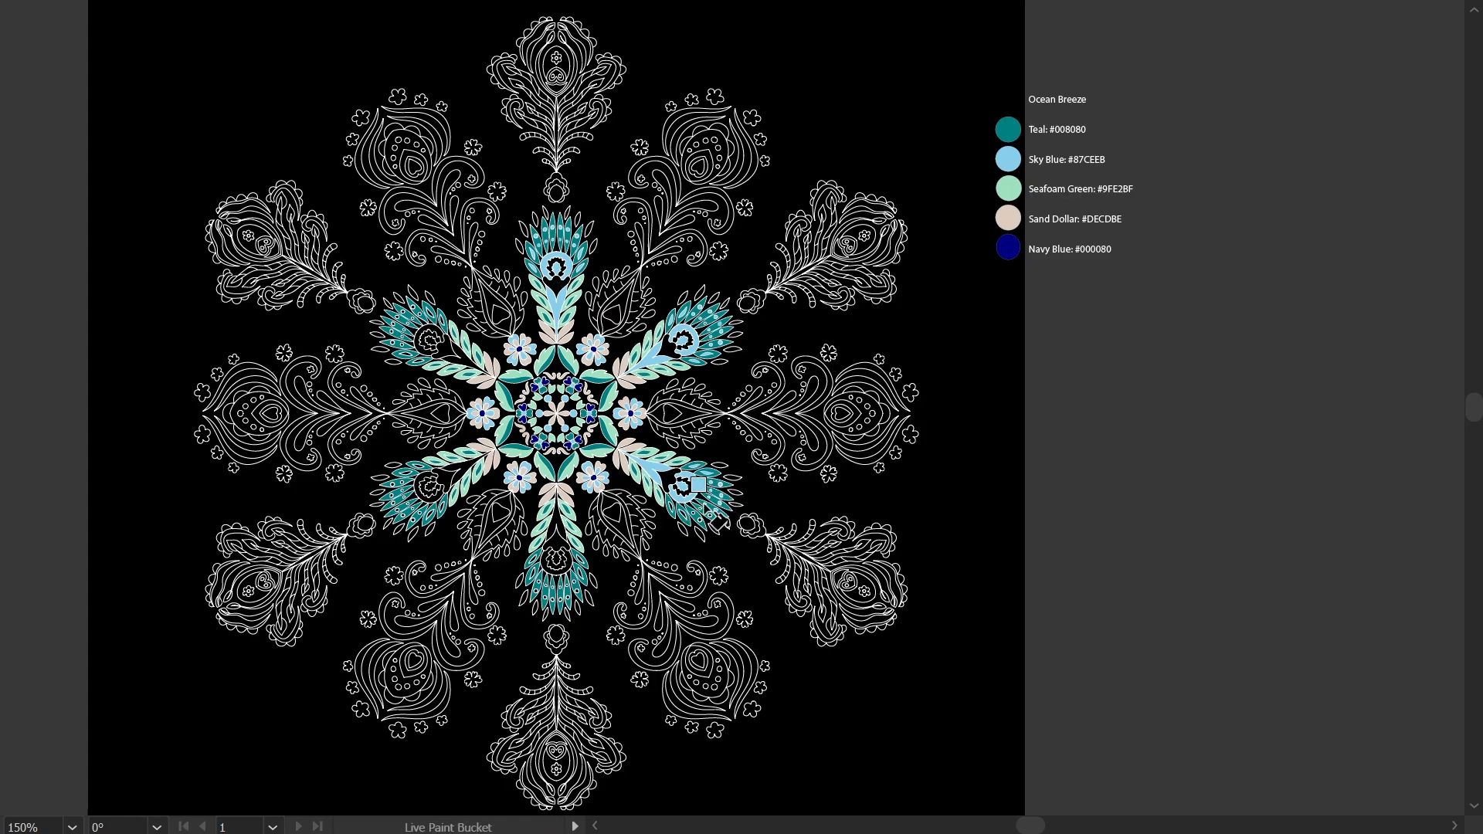
{"action": "left_click", "coordinate": [553, 527]}
{"action": "left_click", "coordinate": [556, 560]}
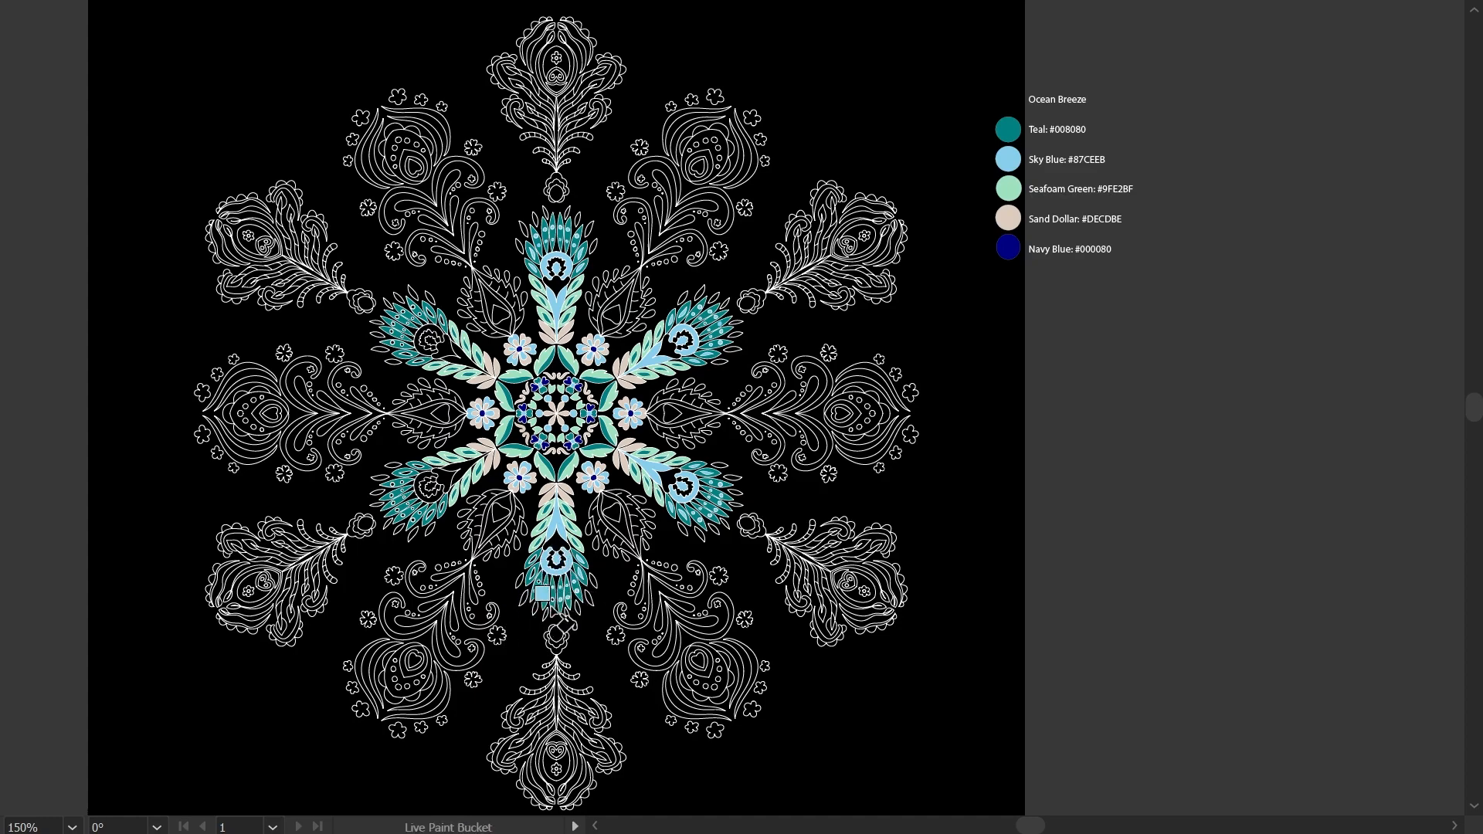
{"action": "left_click", "coordinate": [460, 471]}
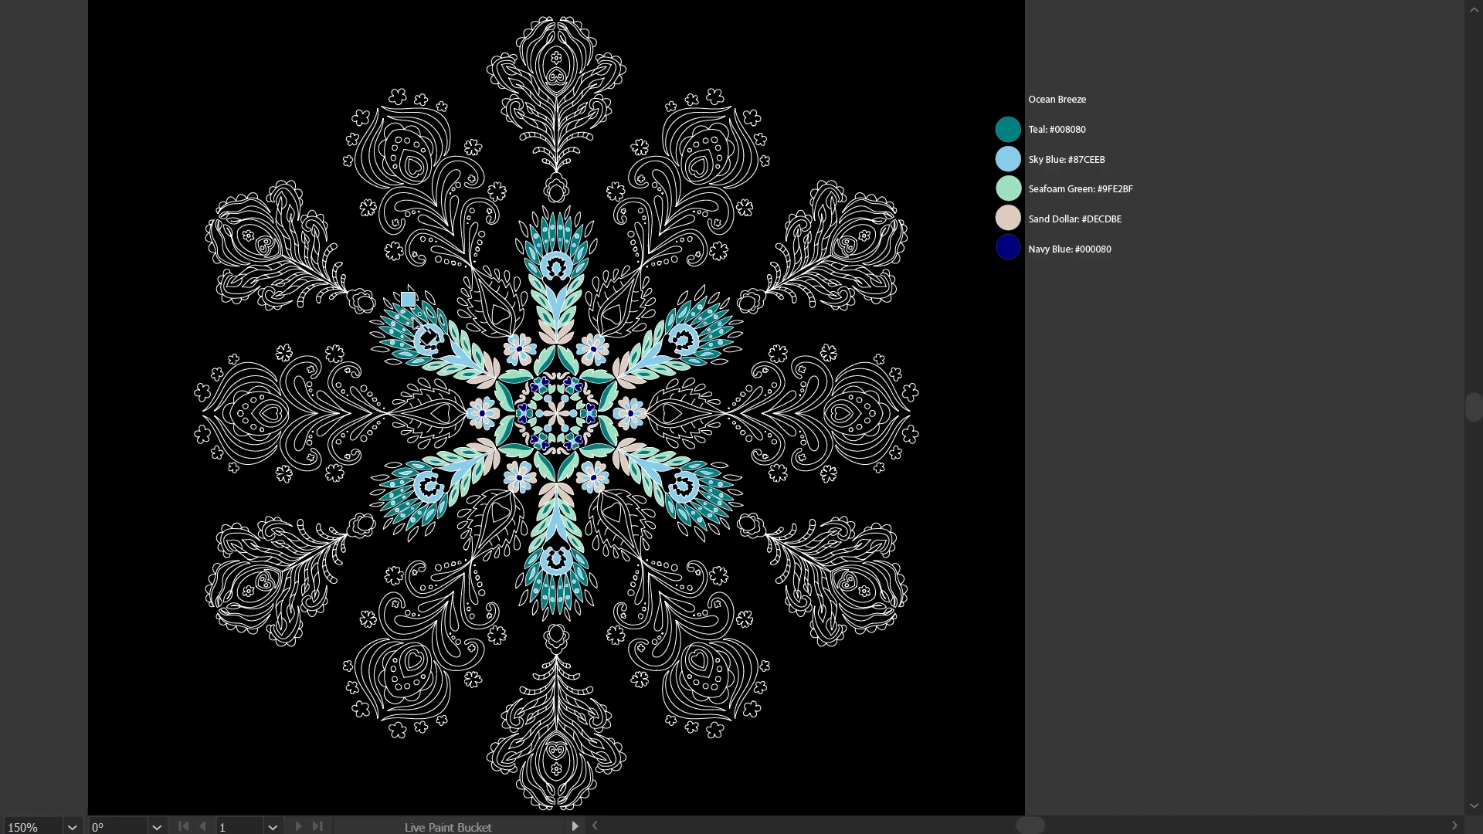
Step: Fill the area beneath each inner feather's eye with Navy Blue and the feathers' outer tips with Sand Dollar
{"action": "left_click", "coordinate": [556, 277]}
{"action": "left_click", "coordinate": [674, 345]}
{"action": "left_click", "coordinate": [674, 481]}
{"action": "left_click", "coordinate": [557, 544]}
{"action": "left_click", "coordinate": [440, 481]}
{"action": "left_click", "coordinate": [442, 348]}
{"action": "key", "text": "Left"}
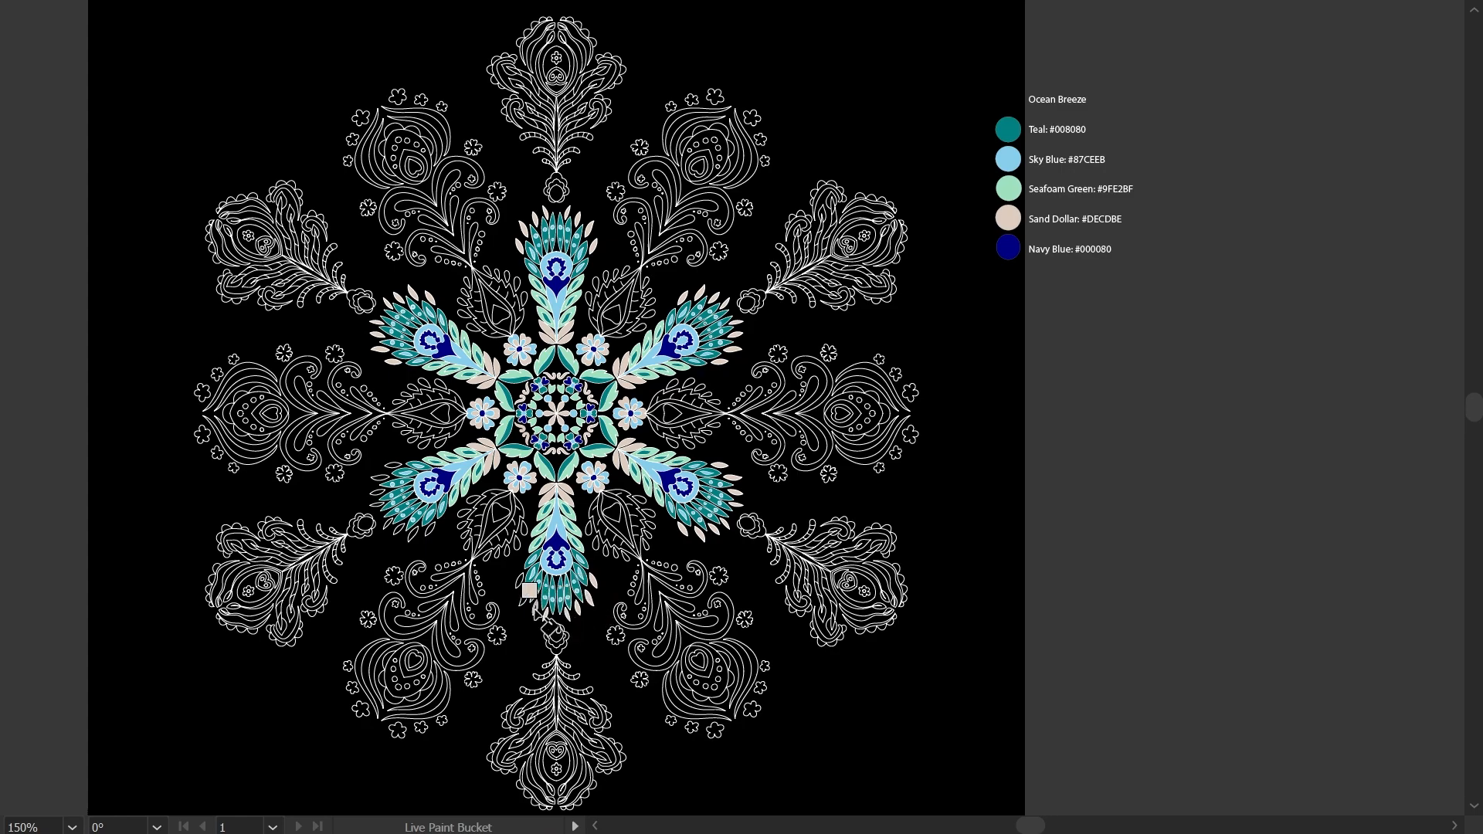
Step: Fill the inner bands of the six pointed leaf motifs between the feathers with Navy Blue
{"action": "key", "text": "Right"}
{"action": "left_click", "coordinate": [495, 305]}
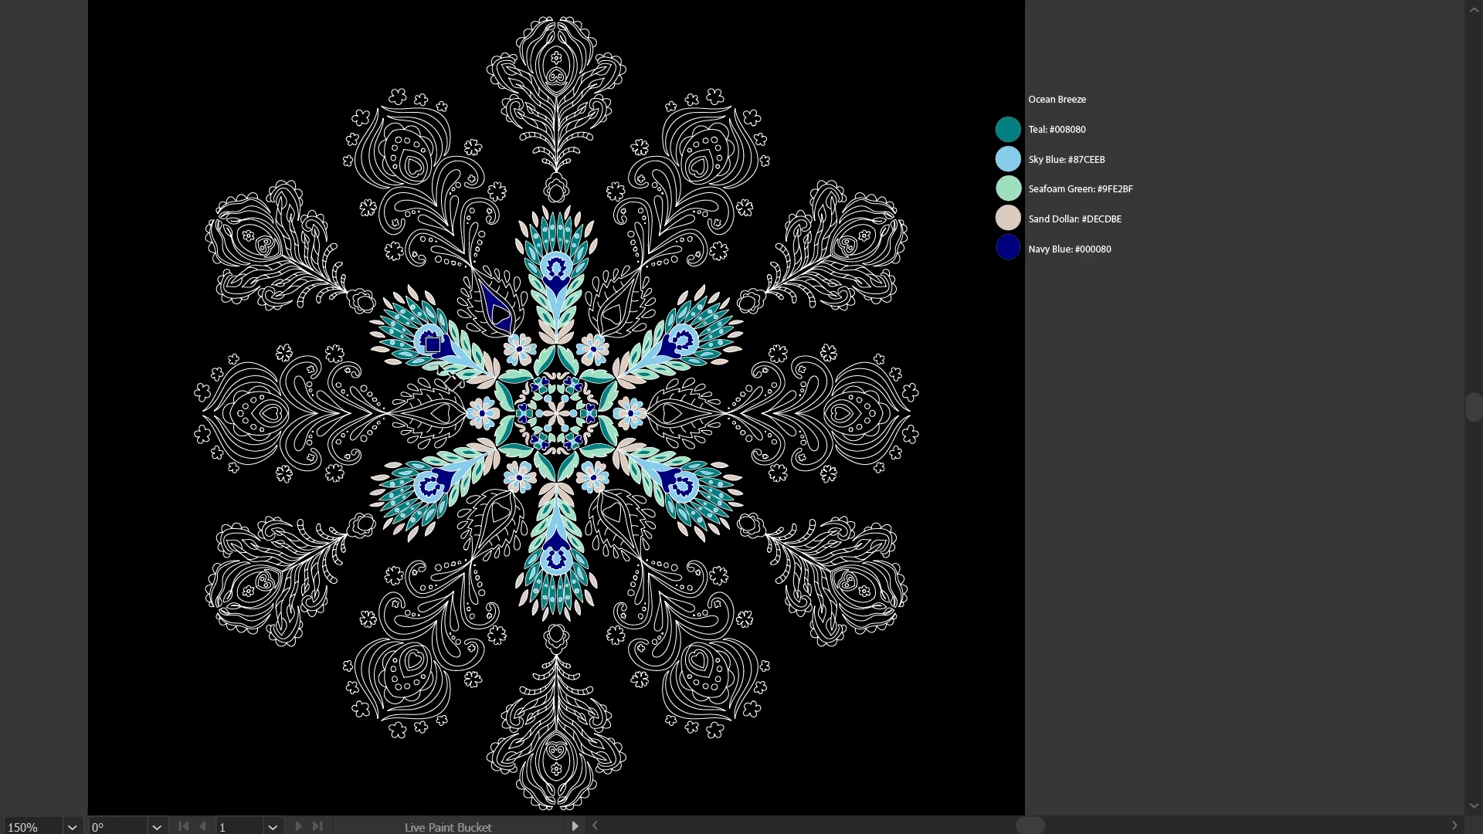
{"action": "left_click", "coordinate": [615, 308]}
{"action": "left_click", "coordinate": [672, 413]}
{"action": "left_click", "coordinate": [615, 517]}
{"action": "left_click", "coordinate": [500, 512]}
{"action": "left_click", "coordinate": [484, 532]}
{"action": "left_click", "coordinate": [442, 413]}
{"action": "left_click", "coordinate": [418, 409]}
{"action": "left_click", "coordinate": [1009, 188], "text": "alt"}
{"action": "left_click", "coordinate": [608, 294]}
{"action": "key", "text": "ctrl+z"}
Step: Fill the outer bands of the six pointed leaf motifs between the feathers with Teal
{"action": "left_click", "coordinate": [1009, 130], "text": "alt"}
{"action": "left_click", "coordinate": [616, 306]}
{"action": "left_click", "coordinate": [692, 423]}
{"action": "left_click", "coordinate": [629, 533]}
{"action": "left_click", "coordinate": [486, 533]}
{"action": "left_click", "coordinate": [417, 425]}
{"action": "left_click", "coordinate": [483, 297]}
Step: Complete the six pointed leaf motifs with Navy Blue hearts, Sand Dollar interiors and Seafoam Green outer leaflets
{"action": "key", "text": "v"}
{"action": "key", "text": "k"}
{"action": "left_click", "coordinate": [1008, 248], "text": "alt"}
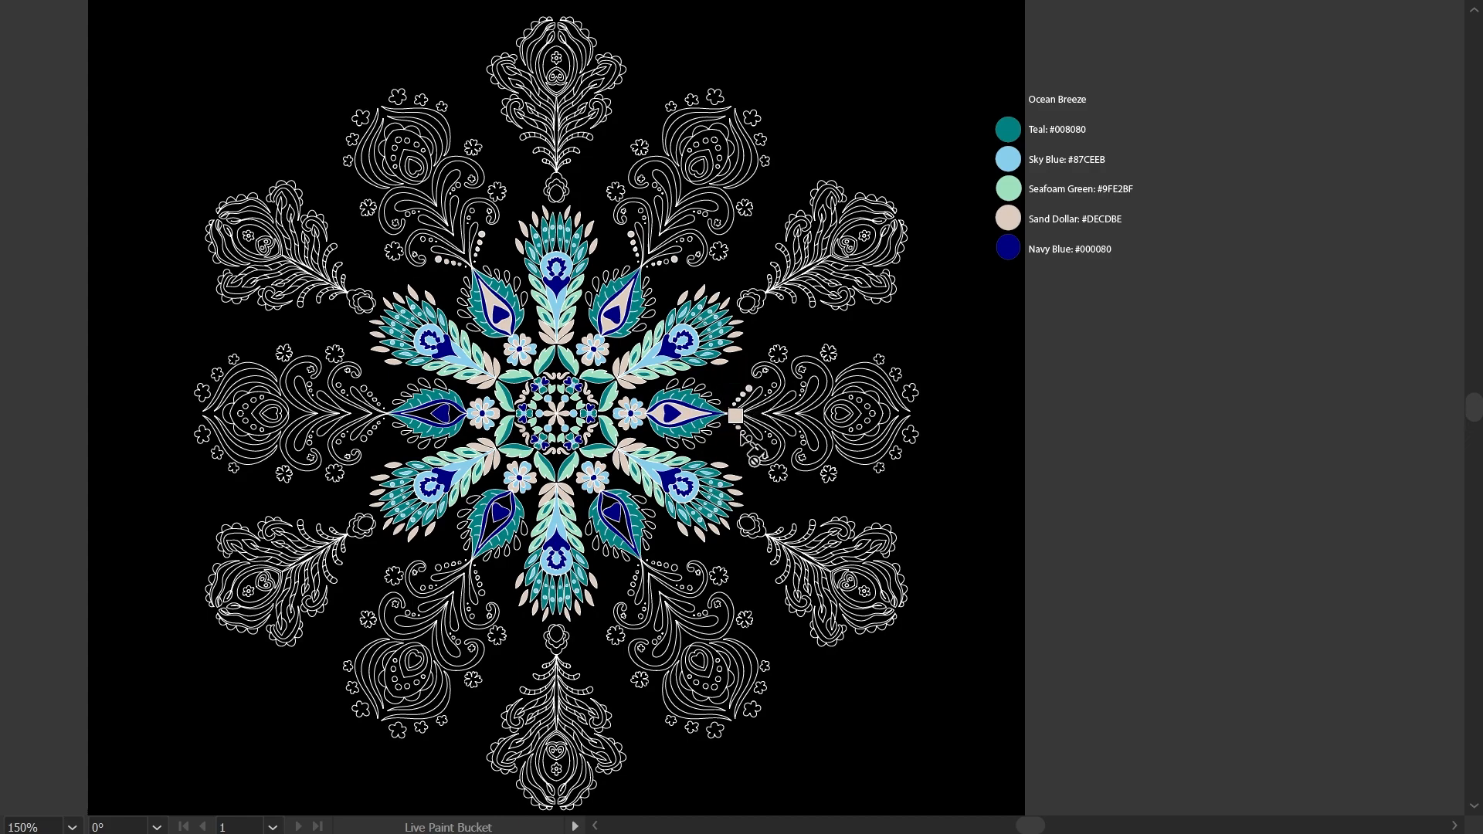
{"action": "left_click", "coordinate": [610, 510]}
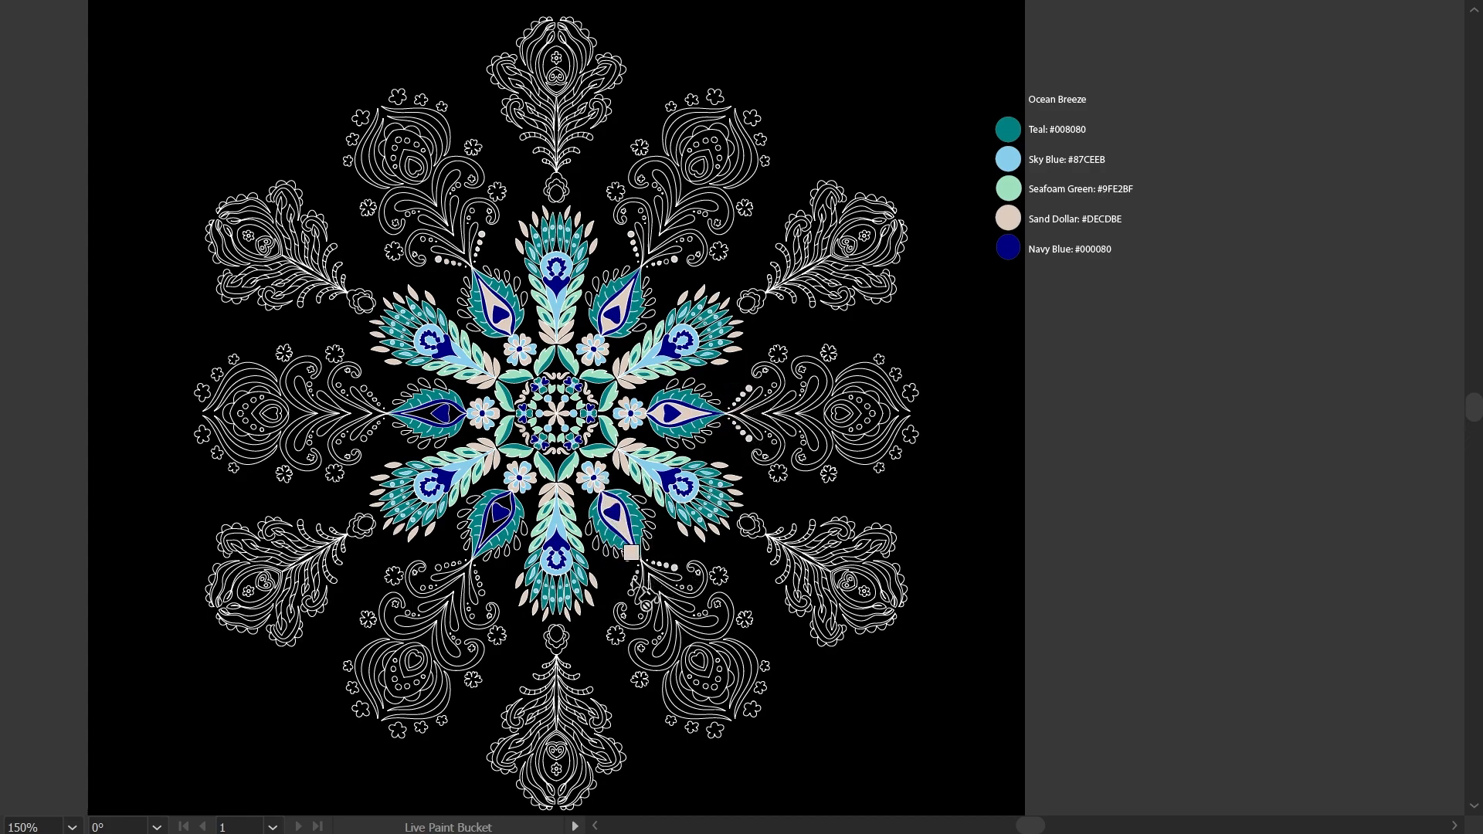
{"action": "left_click", "coordinate": [504, 504]}
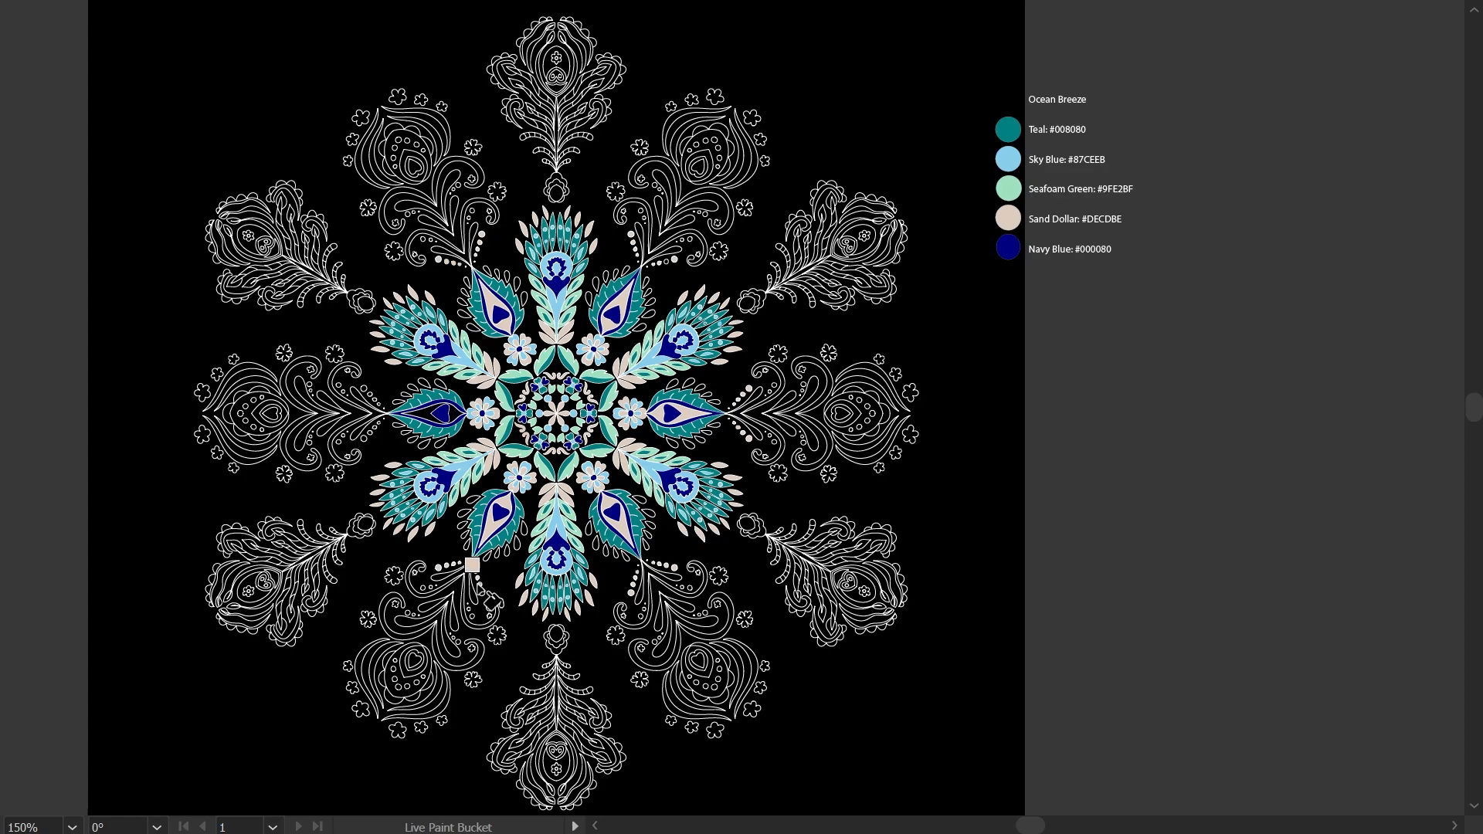
{"action": "left_click", "coordinate": [423, 412]}
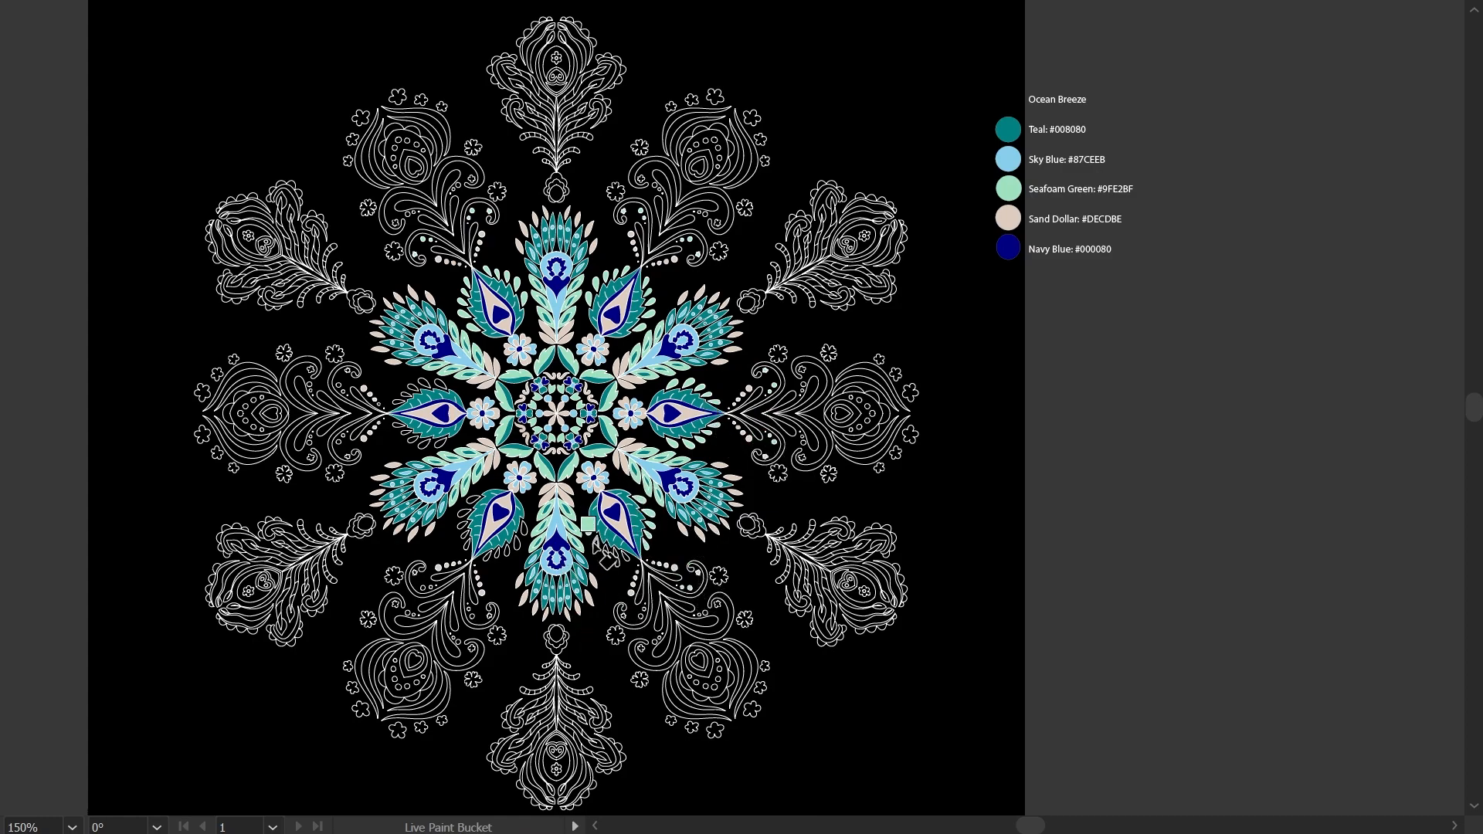
{"action": "key", "text": "k"}
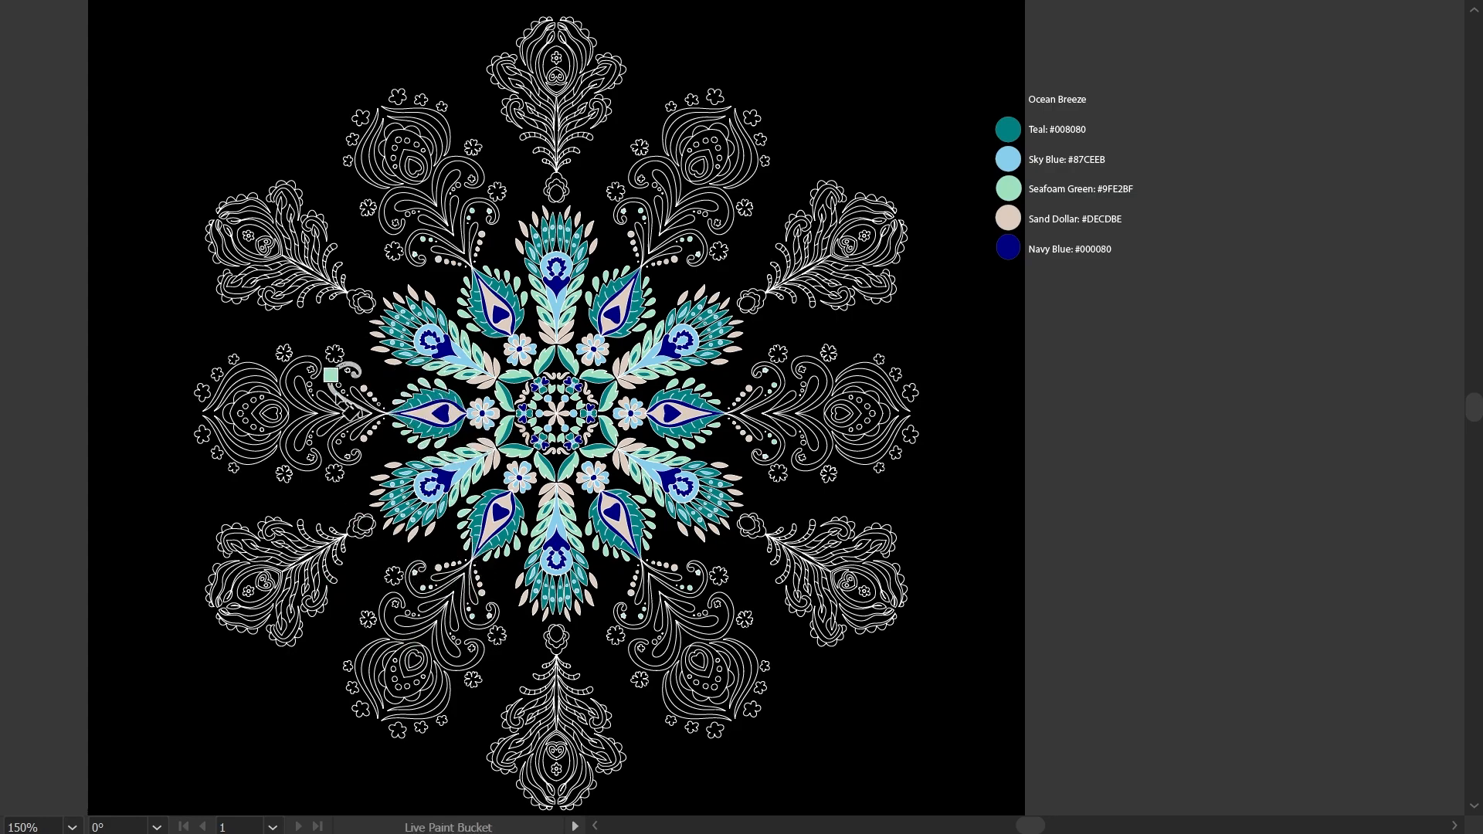
Step: Fill the scrolls, feather band and alternate small flowers of the mandala's upper-right outer plume with Teal
{"action": "key", "text": "i"}
{"action": "left_click", "coordinate": [1014, 133]}
{"action": "key", "text": "k"}
{"action": "left_click", "coordinate": [641, 232]}
{"action": "left_click", "coordinate": [659, 208]}
{"action": "left_click", "coordinate": [680, 223]}
{"action": "left_click", "coordinate": [666, 251]}
{"action": "left_click", "coordinate": [715, 140]}
{"action": "left_click", "coordinate": [719, 147]}
{"action": "left_click", "coordinate": [719, 158]}
{"action": "left_click", "coordinate": [718, 166]}
{"action": "left_click", "coordinate": [677, 143]}
{"action": "left_click", "coordinate": [739, 155]}
{"action": "left_click", "coordinate": [663, 184]}
{"action": "left_click", "coordinate": [702, 206]}
Step: Fill the matching scrolls, feather band and small flowers of the outer plume directly right of the mandala's centre with Teal
{"action": "left_click", "coordinate": [758, 396]}
{"action": "left_click", "coordinate": [753, 431]}
{"action": "left_click", "coordinate": [786, 398]}
{"action": "left_click", "coordinate": [787, 428]}
{"action": "left_click", "coordinate": [811, 389]}
{"action": "left_click", "coordinate": [812, 438]}
{"action": "left_click", "coordinate": [860, 379]}
{"action": "left_click", "coordinate": [857, 448]}
{"action": "left_click", "coordinate": [859, 427]}
{"action": "left_click", "coordinate": [852, 429]}
Step: Fill the matching scrolls, feather band and small flowers of the mandala's lower-right outer plume with Teal
{"action": "left_click", "coordinate": [666, 577]}
{"action": "left_click", "coordinate": [640, 595]}
{"action": "left_click", "coordinate": [659, 617]}
{"action": "left_click", "coordinate": [682, 604]}
{"action": "left_click", "coordinate": [701, 620]}
{"action": "left_click", "coordinate": [661, 644]}
{"action": "left_click", "coordinate": [728, 653]}
{"action": "left_click", "coordinate": [680, 687]}
{"action": "left_click", "coordinate": [718, 660]}
{"action": "left_click", "coordinate": [719, 669]}
{"action": "left_click", "coordinate": [719, 679]}
{"action": "left_click", "coordinate": [714, 687]}
{"action": "left_click", "coordinate": [706, 687]}
{"action": "left_click", "coordinate": [697, 683]}
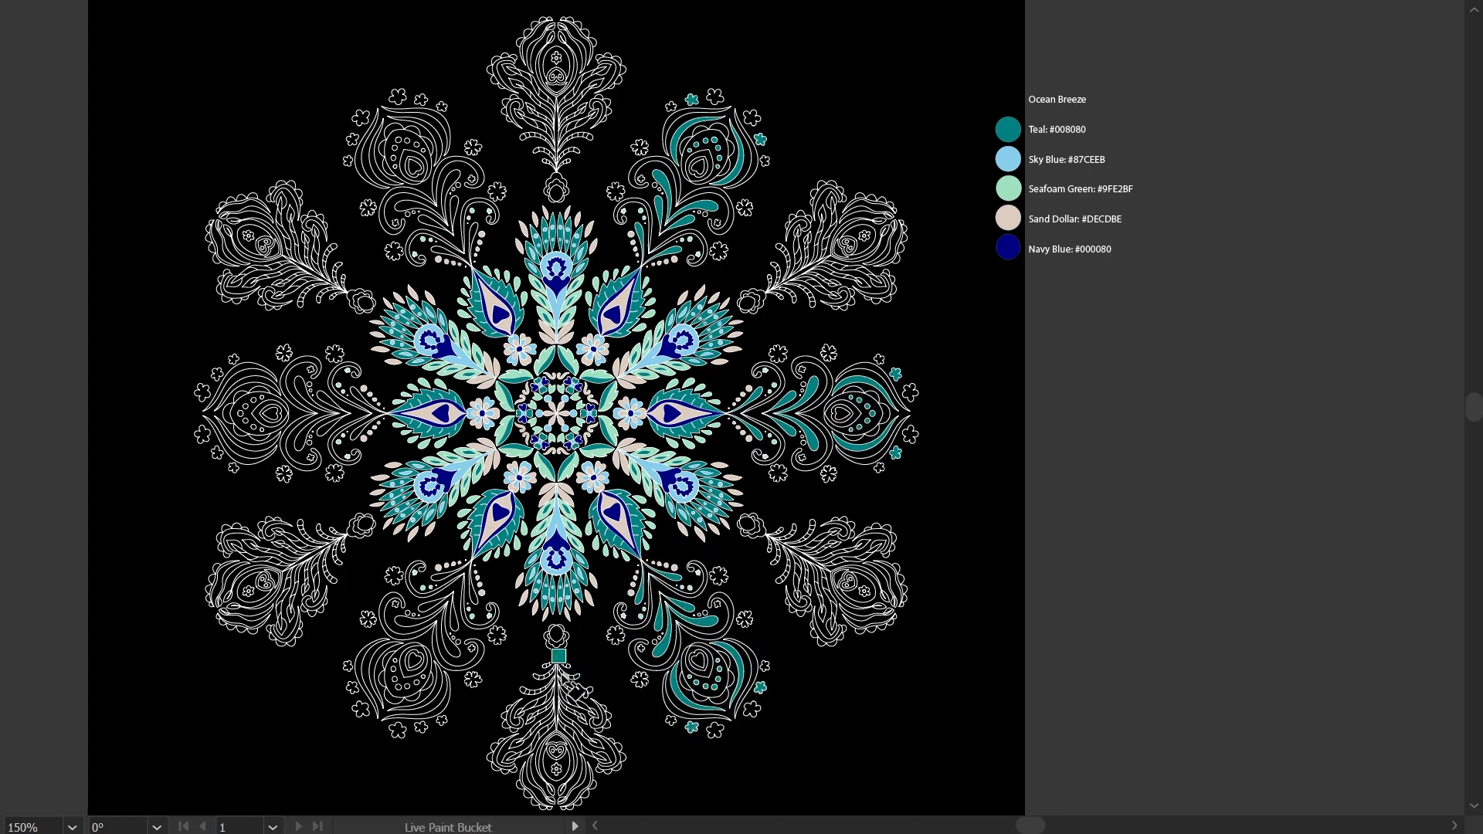
Step: Fill the matching scrolls, feather band, eye dots and small flowers of the mandala's lower-left outer plume with Teal
{"action": "left_click", "coordinate": [448, 576]}
{"action": "left_click", "coordinate": [472, 594]}
{"action": "left_click", "coordinate": [455, 616]}
{"action": "left_click", "coordinate": [432, 606]}
{"action": "left_click", "coordinate": [412, 620]}
{"action": "left_click", "coordinate": [451, 645]}
{"action": "left_click", "coordinate": [375, 668]}
{"action": "left_click", "coordinate": [434, 691]}
{"action": "left_click", "coordinate": [393, 669]}
{"action": "left_click", "coordinate": [394, 679]}
{"action": "left_click", "coordinate": [399, 687]}
{"action": "left_click", "coordinate": [408, 687]}
{"action": "left_click", "coordinate": [421, 727]}
{"action": "left_click", "coordinate": [353, 688]}
Step: Fill the matching scrolls, feather band, eye dots and small flowers of the outer plume directly left of the mandala's centre with Teal
{"action": "left_click", "coordinate": [360, 395]}
{"action": "left_click", "coordinate": [327, 400]}
{"action": "left_click", "coordinate": [328, 427]}
{"action": "left_click", "coordinate": [300, 385]}
{"action": "left_click", "coordinate": [246, 380]}
{"action": "left_click", "coordinate": [217, 374]}
{"action": "left_click", "coordinate": [300, 441]}
{"action": "left_click", "coordinate": [248, 444]}
{"action": "left_click", "coordinate": [245, 421]}
{"action": "left_click", "coordinate": [241, 413]}
Step: Fill the matching scrolls, feather band, eye dots and small flowers of the mandala's upper-left outer plume with Teal
{"action": "left_click", "coordinate": [472, 236]}
{"action": "left_click", "coordinate": [446, 251]}
{"action": "left_click", "coordinate": [451, 187]}
{"action": "left_click", "coordinate": [409, 206]}
{"action": "left_click", "coordinate": [395, 147]}
{"action": "left_click", "coordinate": [407, 141]}
{"action": "left_click", "coordinate": [421, 100]}
{"action": "left_click", "coordinate": [352, 139]}
{"action": "left_click", "coordinate": [421, 233]}
{"action": "left_click", "coordinate": [478, 202]}
{"action": "left_click", "coordinate": [448, 161]}
{"action": "left_click", "coordinate": [392, 195]}
{"action": "left_click", "coordinate": [1014, 133], "text": "alt"}
{"action": "left_click", "coordinate": [438, 137]}
{"action": "left_click", "coordinate": [374, 151]}
Step: Fill the curling outer scrolls and the paired side flowers of the upper-left outer plume with Sky Blue
{"action": "left_click", "coordinate": [1010, 160], "text": "alt"}
{"action": "left_click", "coordinate": [360, 160]}
{"action": "left_click", "coordinate": [439, 120]}
{"action": "left_click", "coordinate": [472, 144]}
{"action": "left_click", "coordinate": [369, 207]}
Step: Fill the curling outer scrolls and the paired side flowers of the upper-right outer plume with Sky Blue
{"action": "left_click", "coordinate": [630, 203]}
{"action": "left_click", "coordinate": [691, 234]}
{"action": "left_click", "coordinate": [643, 161]}
{"action": "left_click", "coordinate": [722, 196]}
{"action": "left_click", "coordinate": [640, 147]}
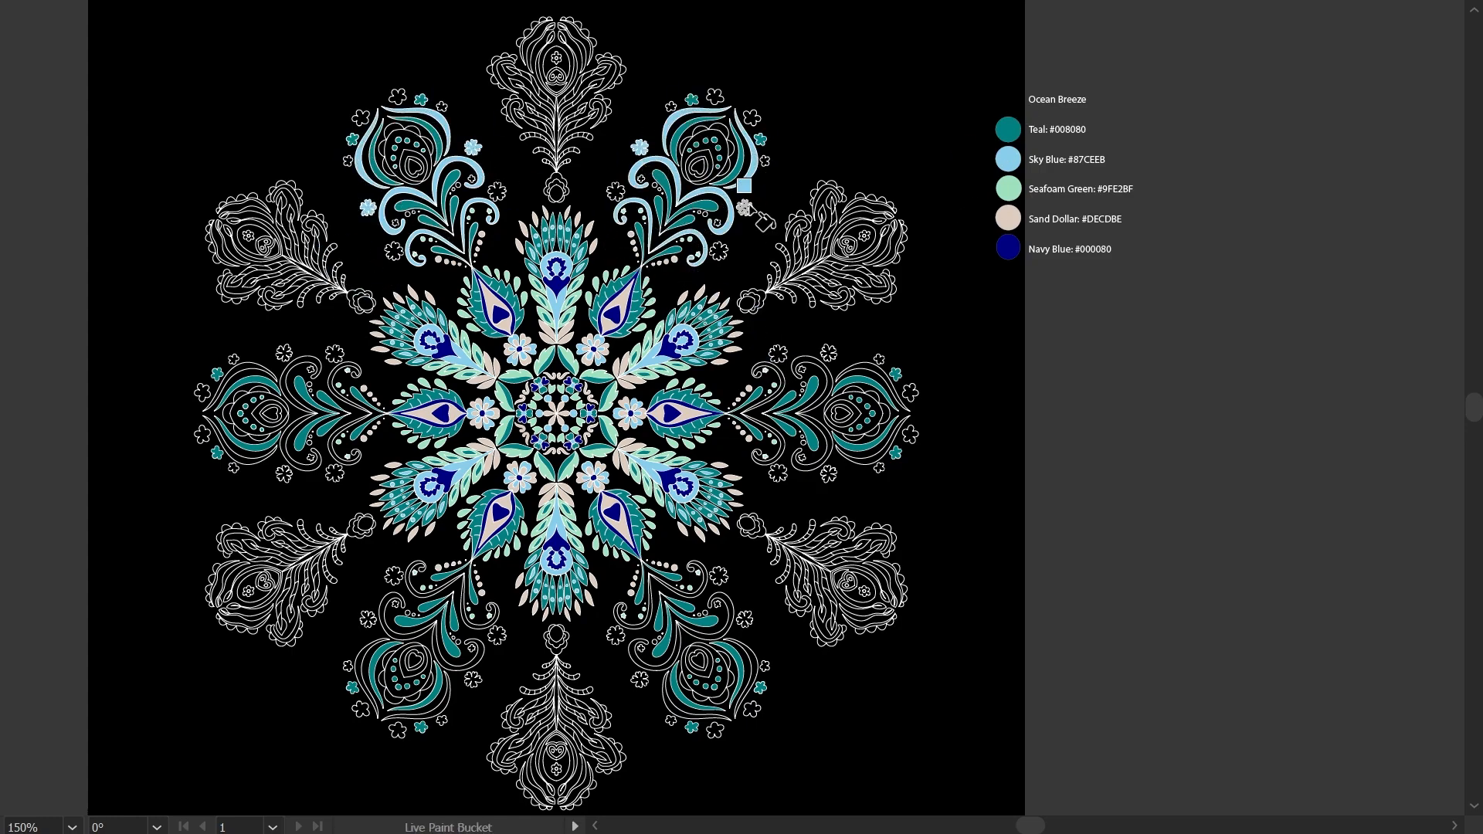
Step: Fill the curling outer scrolls and the paired side flowers of the plume directly right of the centre with Sky Blue
{"action": "left_click", "coordinate": [764, 363]}
{"action": "left_click", "coordinate": [817, 362]}
{"action": "left_click", "coordinate": [879, 454]}
{"action": "left_click", "coordinate": [879, 373]}
{"action": "left_click", "coordinate": [829, 353]}
{"action": "left_click", "coordinate": [829, 473]}
Step: Fill the curling outer scrolls and the paired side flowers of the lower-right outer plume with Sky Blue
{"action": "left_click", "coordinate": [702, 573]}
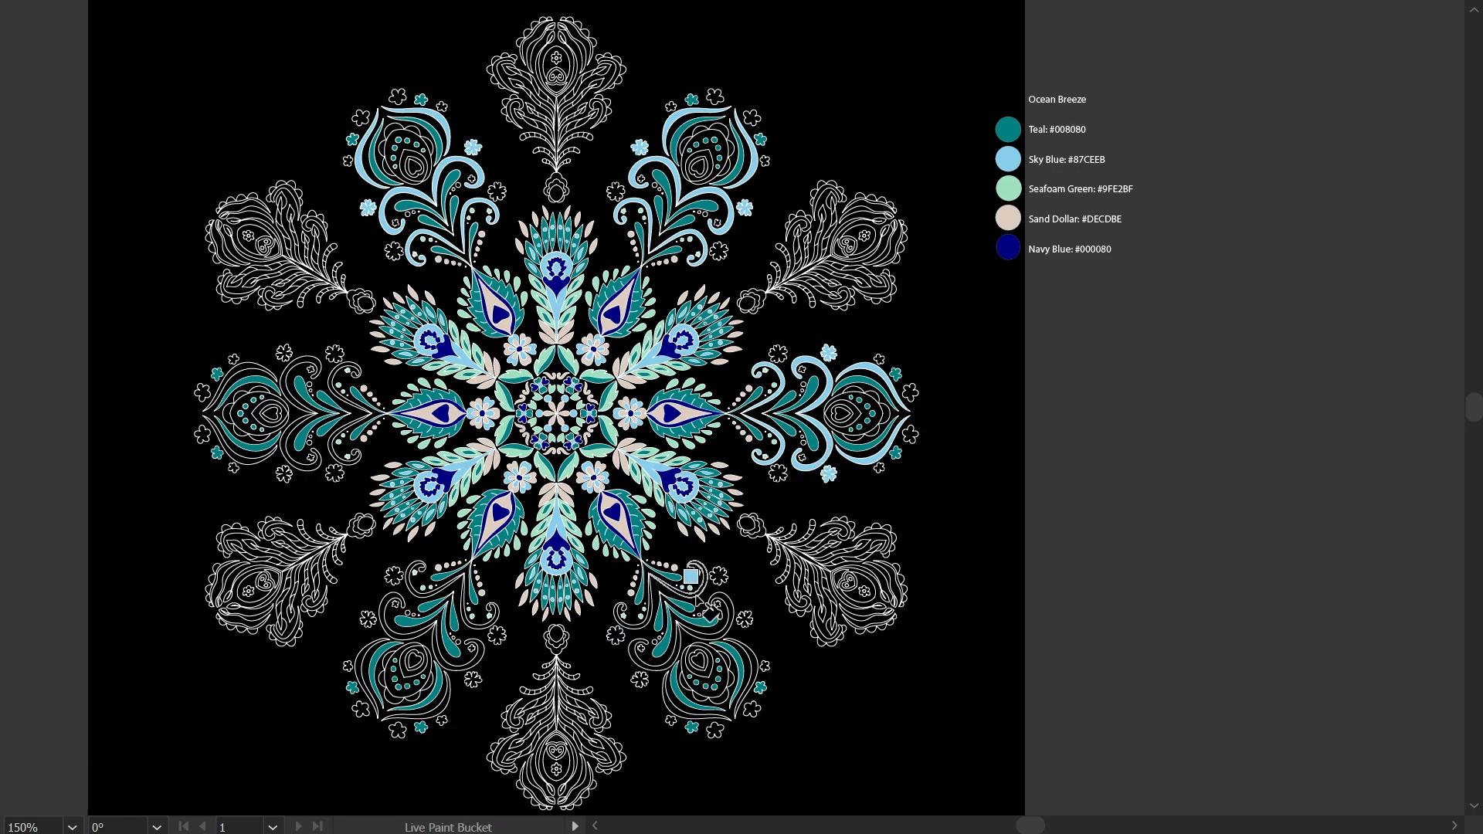
{"action": "left_click", "coordinate": [727, 607]}
{"action": "left_click", "coordinate": [677, 707]}
{"action": "left_click", "coordinate": [744, 619]}
{"action": "left_click", "coordinate": [640, 680]}
Step: Fill the curling outer scrolls and the paired side flowers of the lower-left outer plume with Sky Blue
{"action": "left_click", "coordinate": [492, 623]}
{"action": "left_click", "coordinate": [388, 610]}
{"action": "left_click", "coordinate": [472, 680]}
{"action": "left_click", "coordinate": [368, 619]}
{"action": "left_click", "coordinate": [360, 682]}
{"action": "left_click", "coordinate": [444, 705]}
Step: Fill the curling outer scrolls and the paired side flowers of the plume directly left of the centre with Sky Blue
{"action": "left_click", "coordinate": [340, 460]}
{"action": "left_click", "coordinate": [296, 361]}
{"action": "left_click", "coordinate": [284, 353]}
{"action": "left_click", "coordinate": [285, 474]}
{"action": "left_click", "coordinate": [228, 374]}
{"action": "left_click", "coordinate": [222, 448]}
Step: Fill the eyes of the upper-left and upper-right plumes with Navy Blue and the upper-right eye's inner teardrop with Sand Dollar
{"action": "key", "text": "i"}
{"action": "left_click", "coordinate": [448, 338]}
{"action": "key", "text": "k"}
{"action": "left_click", "coordinate": [403, 152]}
{"action": "left_click", "coordinate": [702, 155]}
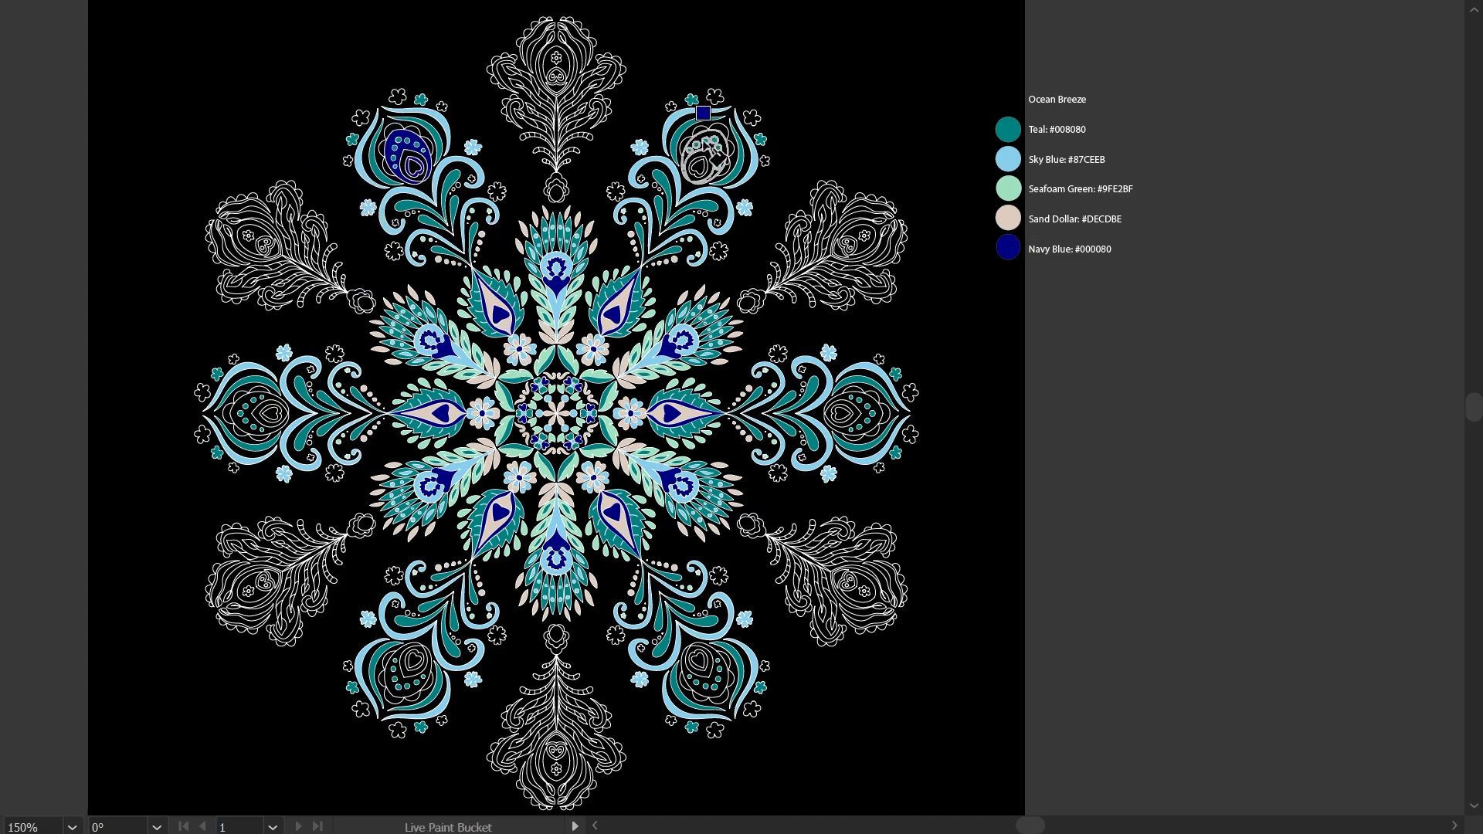
{"action": "key", "text": "i"}
{"action": "left_click", "coordinate": [624, 299]}
{"action": "key", "text": "k"}
{"action": "left_click", "coordinate": [701, 156]}
{"action": "left_click", "coordinate": [1016, 217], "text": "alt"}
{"action": "left_click", "coordinate": [703, 157]}
Step: Fill the eyes of the right, lower-right, lower-left and left outer plumes with Navy Blue
{"action": "left_click", "coordinate": [1008, 248], "text": "alt"}
{"action": "left_click", "coordinate": [864, 412]}
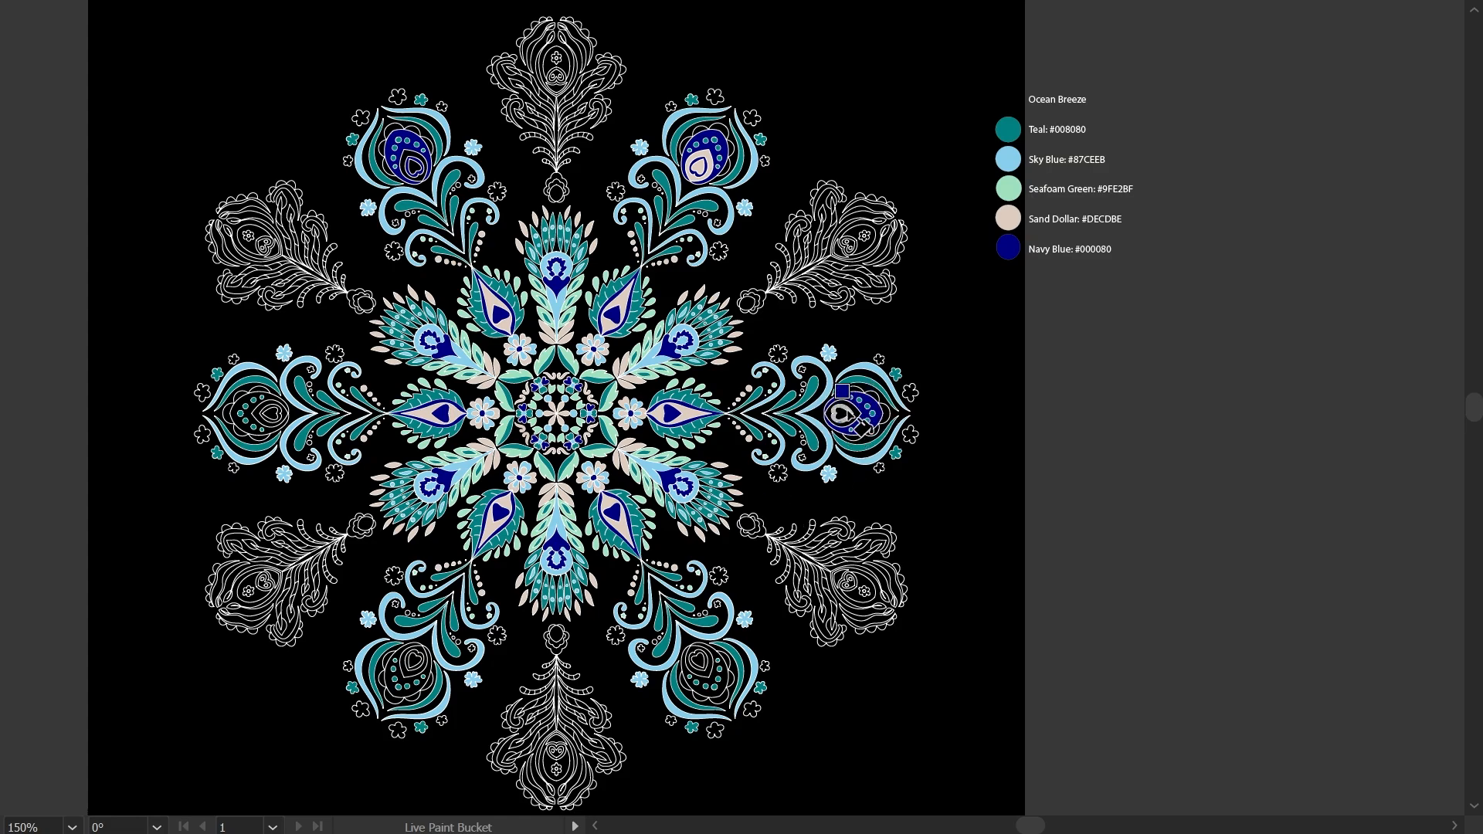
{"action": "left_click", "coordinate": [701, 678]}
{"action": "left_click", "coordinate": [405, 680]}
{"action": "left_click", "coordinate": [250, 414]}
Step: Fill the remaining small flowers, eye scallops and inner teardrop details of the two upper outer plumes with Sand Dollar
{"action": "left_click", "coordinate": [1009, 218], "text": "alt"}
{"action": "left_click", "coordinate": [410, 163]}
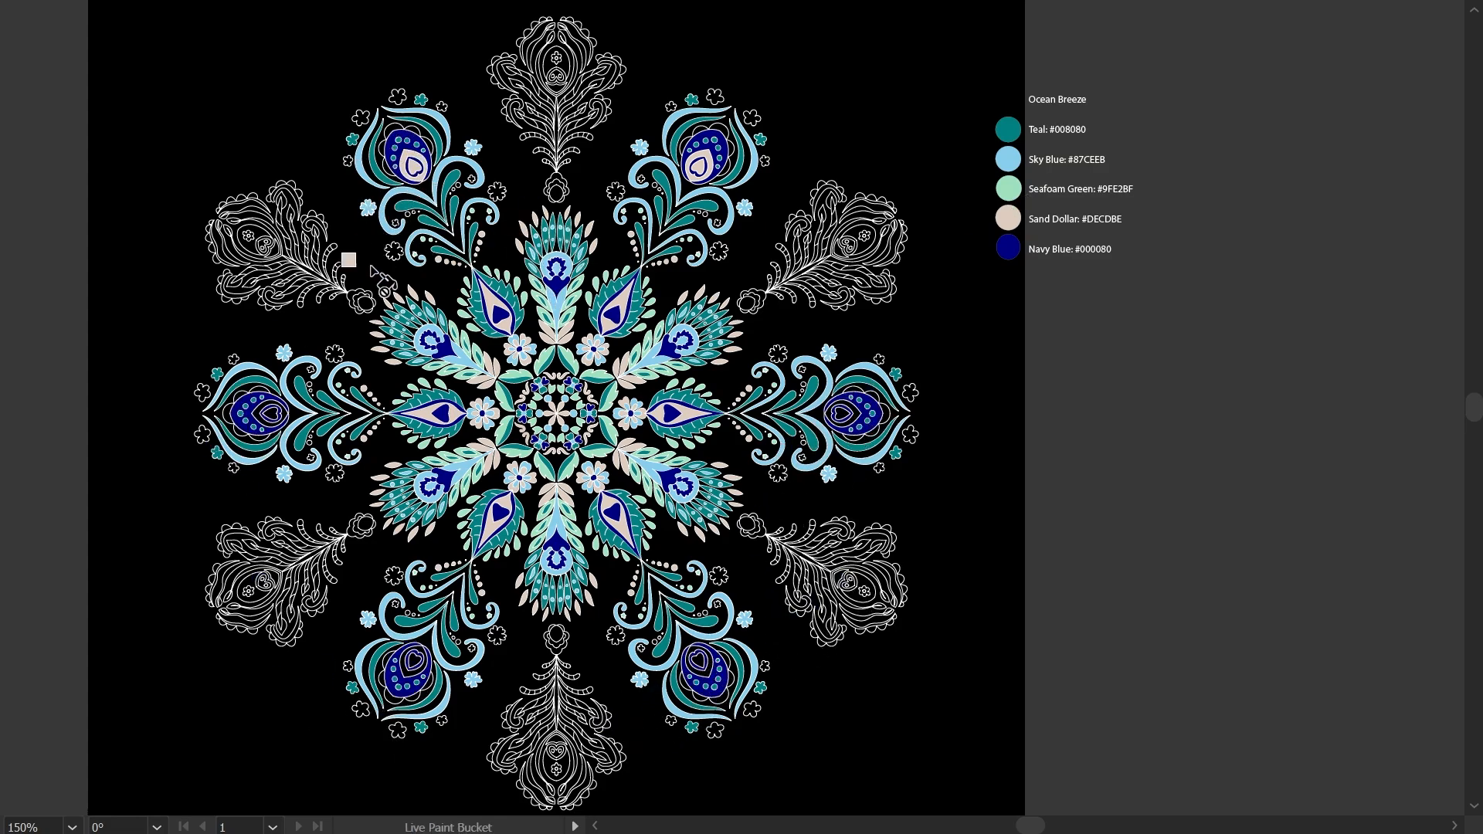
{"action": "left_click", "coordinate": [397, 97]}
{"action": "left_click", "coordinate": [361, 118]}
{"action": "left_click", "coordinate": [394, 251]}
{"action": "left_click", "coordinate": [497, 192]}
{"action": "left_click", "coordinate": [616, 191]}
{"action": "left_click", "coordinate": [640, 180]}
{"action": "left_click", "coordinate": [719, 251]}
{"action": "left_click", "coordinate": [417, 155]}
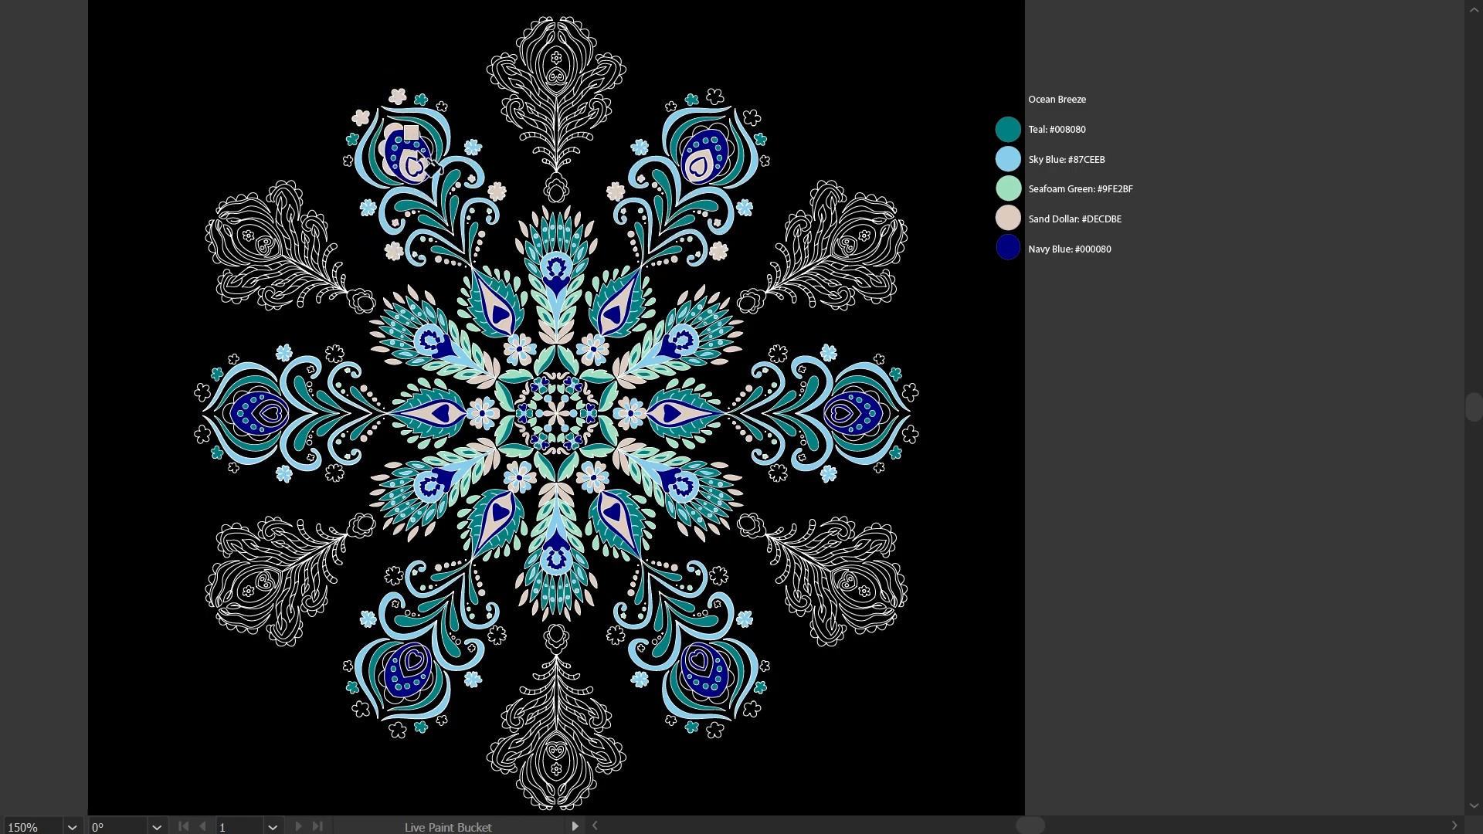
Step: Fill the remaining small flowers, eye scallops and inner teardrop of the plume directly right of the centre with Sand Dollar
{"action": "left_click", "coordinate": [778, 353]}
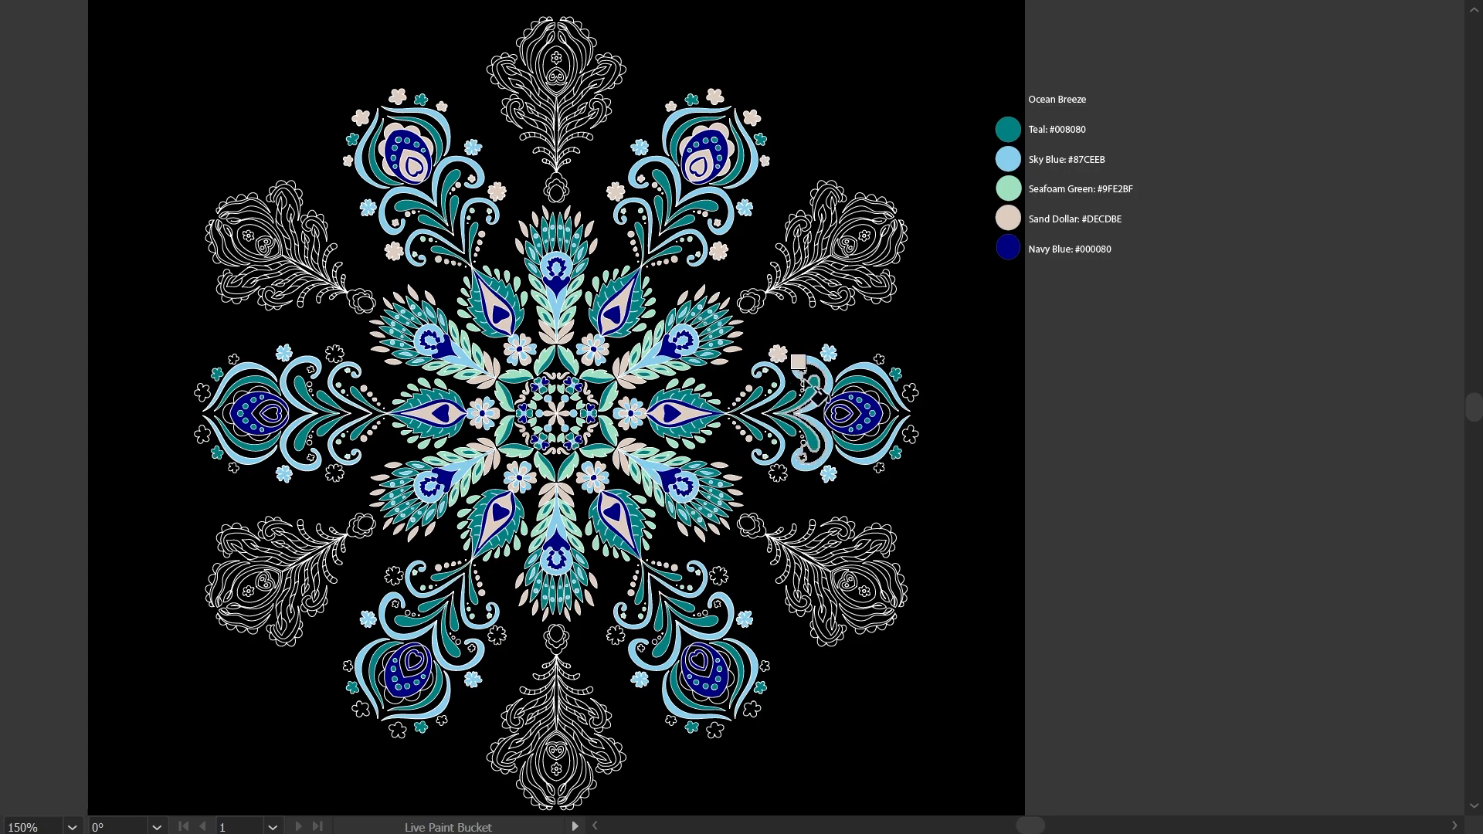
{"action": "left_click", "coordinate": [778, 472]}
{"action": "left_click", "coordinate": [803, 441]}
{"action": "left_click", "coordinate": [879, 359]}
{"action": "left_click", "coordinate": [910, 393]}
{"action": "left_click", "coordinate": [911, 434]}
{"action": "left_click", "coordinate": [879, 468]}
{"action": "left_click", "coordinate": [885, 415]}
{"action": "left_click", "coordinate": [836, 410]}
{"action": "left_click", "coordinate": [801, 457]}
Step: Fill the remaining small flowers, eye scallops and inner teardrop of the lower-right outer plume with Sand Dollar
{"action": "left_click", "coordinate": [718, 575]}
{"action": "left_click", "coordinate": [717, 604]}
{"action": "left_click", "coordinate": [698, 615]}
{"action": "left_click", "coordinate": [659, 640]}
{"action": "left_click", "coordinate": [641, 648]}
{"action": "left_click", "coordinate": [616, 635]}
{"action": "left_click", "coordinate": [700, 662]}
{"action": "left_click", "coordinate": [764, 667]}
{"action": "left_click", "coordinate": [752, 709]}
{"action": "left_click", "coordinate": [715, 730]}
{"action": "left_click", "coordinate": [671, 722]}
{"action": "left_click", "coordinate": [725, 659]}
Step: Fill the remaining small flowers, eye scallops and inner teardrop of the lower-left outer plume with Sand Dollar
{"action": "left_click", "coordinate": [497, 636]}
{"action": "left_click", "coordinate": [471, 648]}
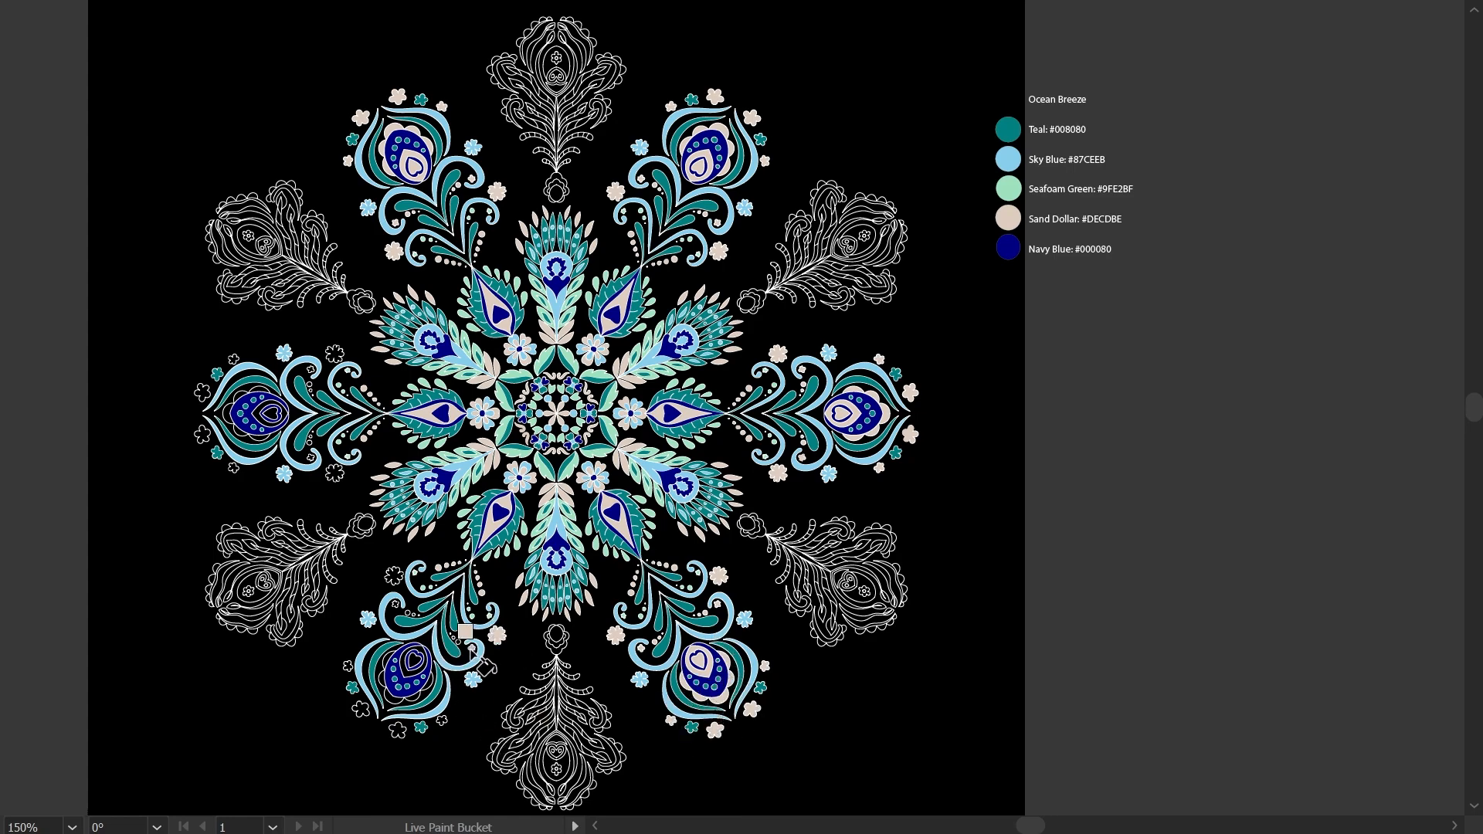
{"action": "left_click", "coordinate": [422, 649]}
{"action": "left_click", "coordinate": [400, 699]}
{"action": "left_click", "coordinate": [441, 720]}
{"action": "left_click", "coordinate": [397, 731]}
{"action": "left_click", "coordinate": [361, 709]}
{"action": "left_click", "coordinate": [348, 664]}
Step: Fill the remaining small flowers, eye scallops and inner teardrop of the plume directly left of the centre with Sand Dollar
{"action": "left_click", "coordinate": [335, 473]}
{"action": "left_click", "coordinate": [311, 458]}
{"action": "left_click", "coordinate": [202, 434]}
{"action": "left_click", "coordinate": [203, 393]}
{"action": "left_click", "coordinate": [233, 360]}
{"action": "left_click", "coordinate": [267, 415]}
{"action": "left_click", "coordinate": [229, 424]}
{"action": "left_click", "coordinate": [311, 370]}
{"action": "left_click", "coordinate": [335, 354]}
Step: Colour the base bud of the topmost outer feather with a Navy Blue centre and a Sky Blue ring
{"action": "key", "text": "i"}
{"action": "left_click", "coordinate": [1009, 247]}
{"action": "key", "text": "k"}
{"action": "left_click", "coordinate": [555, 191]}
{"action": "key", "text": "i"}
{"action": "left_click", "coordinate": [1009, 159]}
{"action": "key", "text": "k"}
{"action": "left_click", "coordinate": [564, 181]}
Step: Fill the outer scrolls and eye flower of the topmost and upper-right outer feathers, plus the latter's bud ring, with Sky Blue
{"action": "left_click", "coordinate": [761, 299]}
{"action": "left_click", "coordinate": [499, 76]}
{"action": "left_click", "coordinate": [605, 114]}
{"action": "left_click", "coordinate": [615, 75]}
{"action": "left_click", "coordinate": [532, 60]}
{"action": "left_click", "coordinate": [576, 66]}
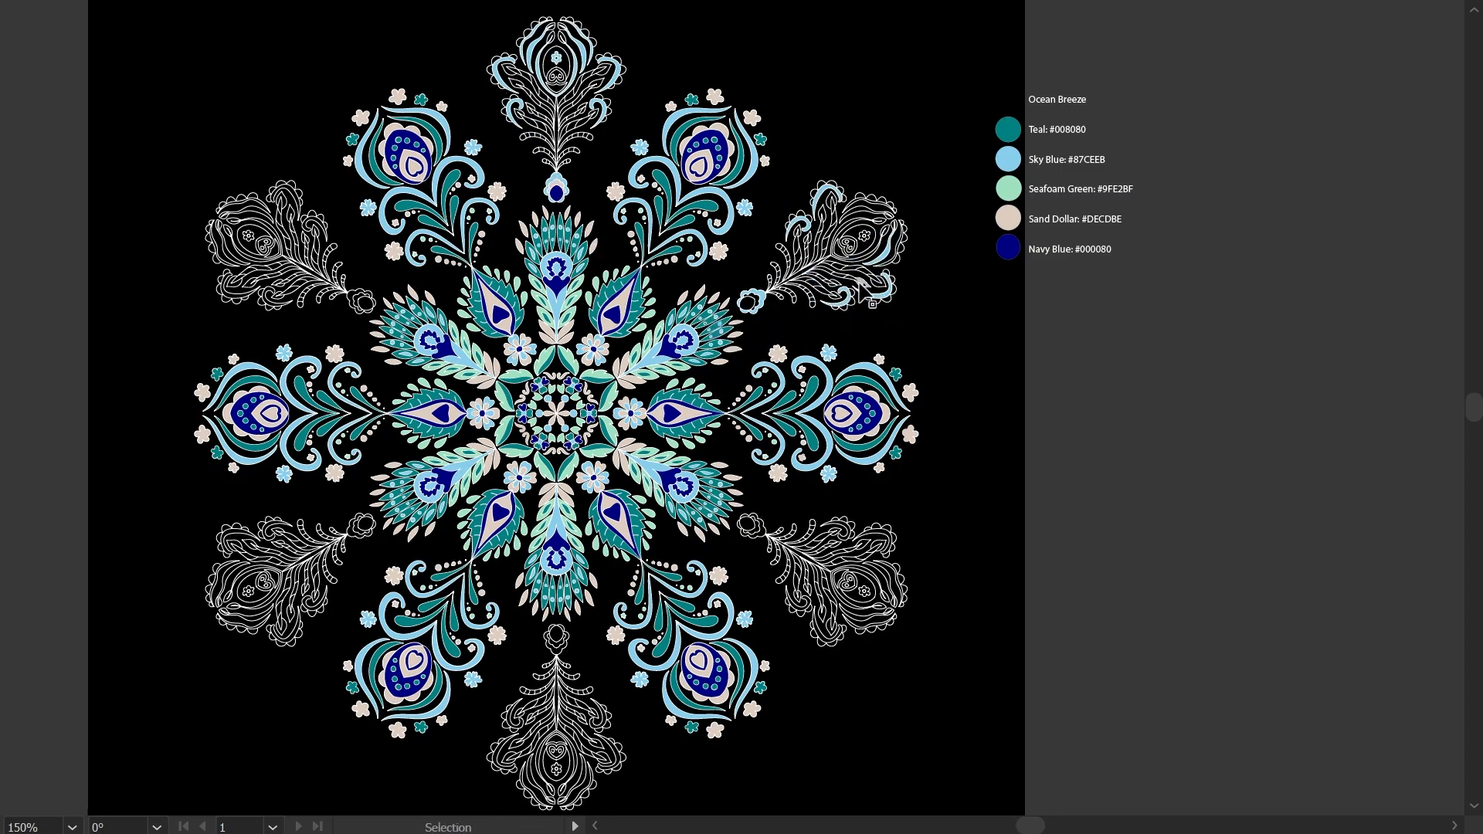
{"action": "left_click", "coordinate": [862, 205]}
{"action": "left_click", "coordinate": [865, 236]}
Step: Fill the bud ring, outer scrolls and eye flower of the lower-right outer feather with Sky Blue
{"action": "left_click", "coordinate": [760, 527]}
{"action": "left_click", "coordinate": [846, 530]}
{"action": "left_click", "coordinate": [888, 536]}
{"action": "left_click", "coordinate": [885, 574]}
{"action": "left_click", "coordinate": [864, 591]}
{"action": "left_click", "coordinate": [863, 620]}
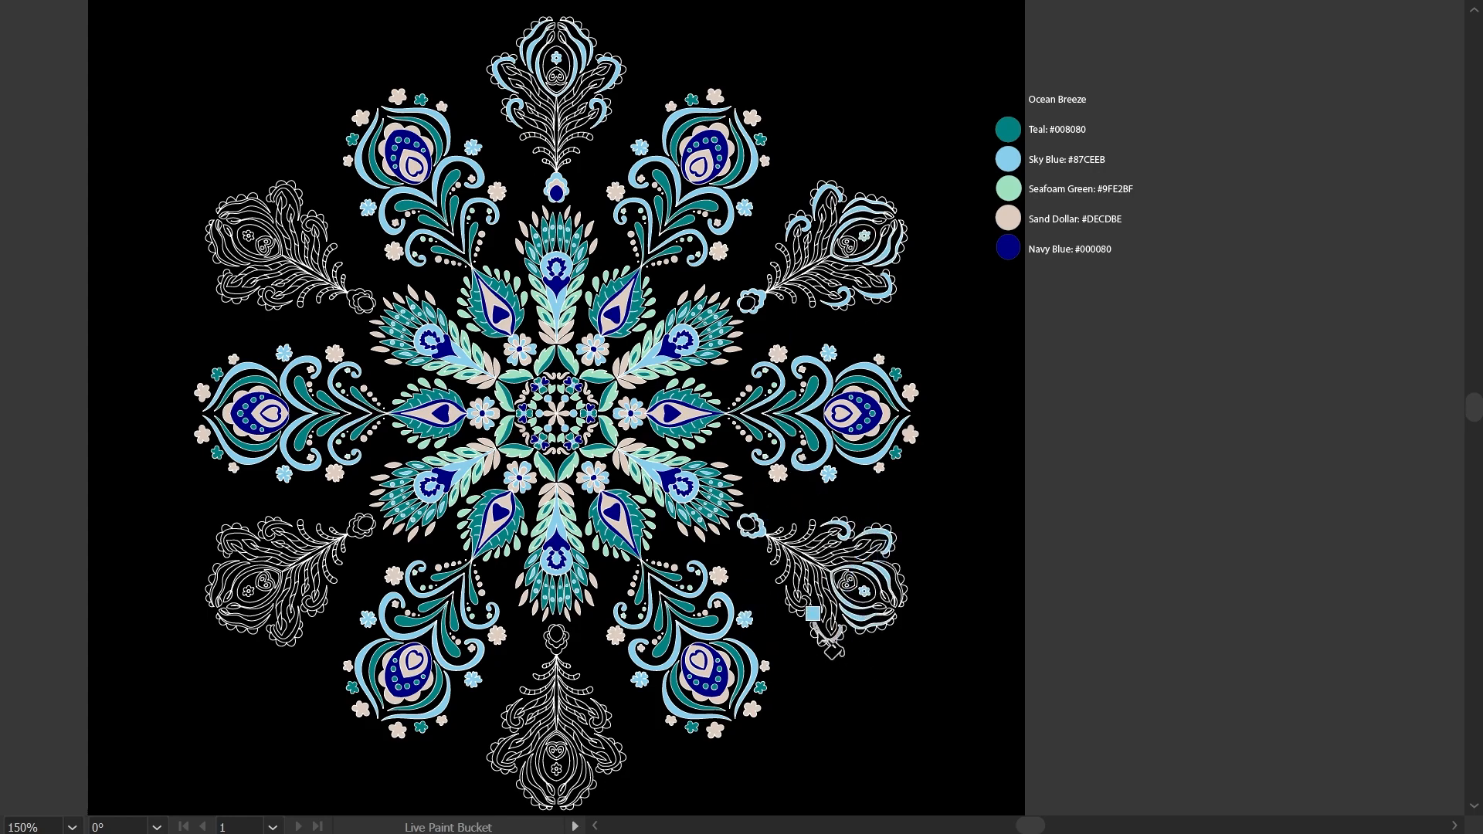
Step: Fill the outer scrolls and eye flower of the bottom outer feather with Sky Blue
{"action": "left_click", "coordinate": [603, 719]}
{"action": "left_click", "coordinate": [613, 759]}
{"action": "left_click", "coordinate": [590, 776]}
{"action": "left_click", "coordinate": [529, 777]}
{"action": "left_click", "coordinate": [498, 760]}
{"action": "left_click", "coordinate": [509, 719]}
Step: Fill the bud rings and outer scrolls of the lower-left and upper-left outer feathers with Sky Blue
{"action": "left_click", "coordinate": [246, 634]}
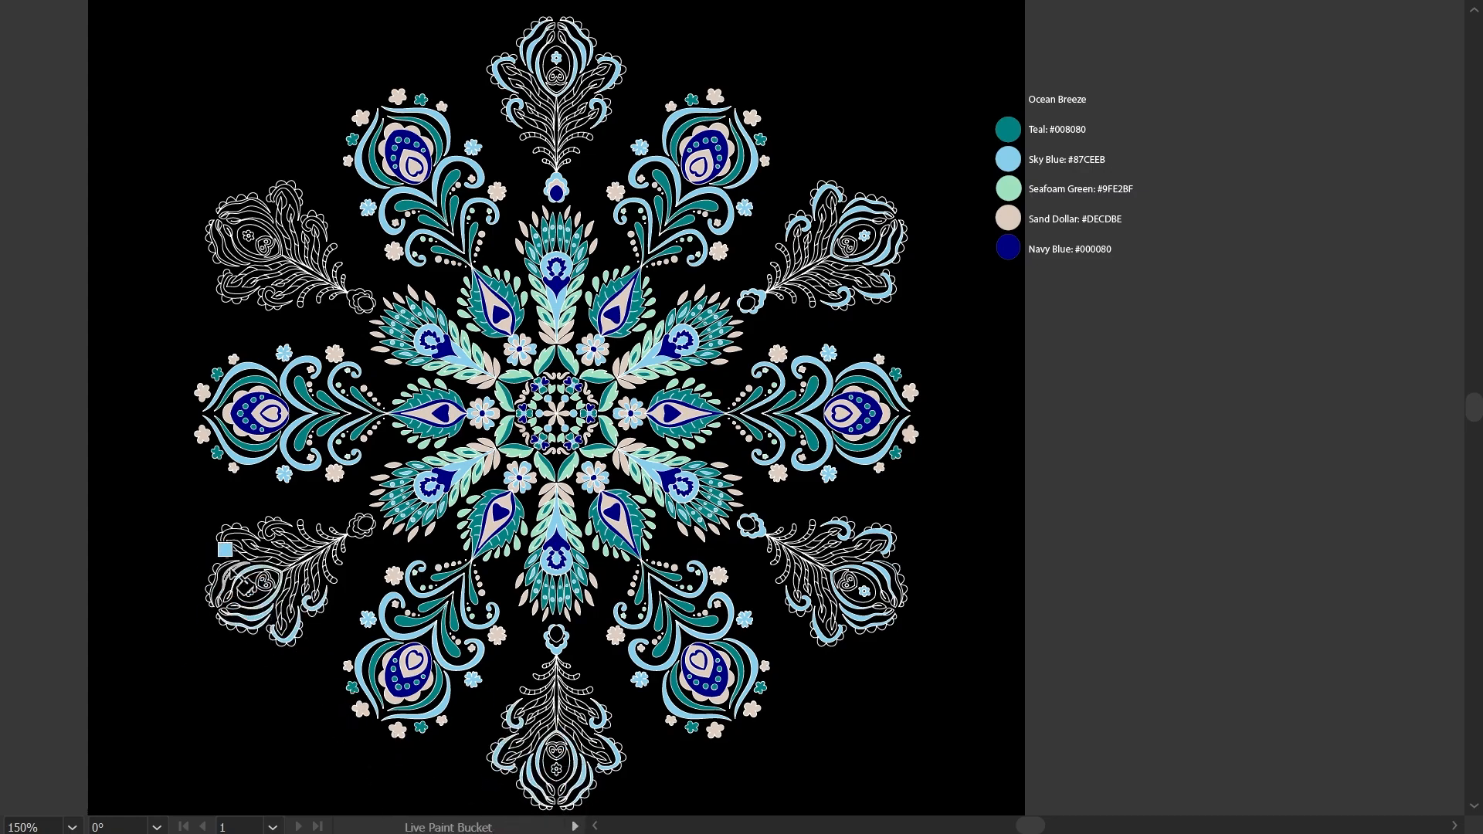
{"action": "left_click", "coordinate": [235, 285]}
{"action": "left_click", "coordinate": [247, 203]}
{"action": "left_click", "coordinate": [308, 222]}
Step: Fill the bud crescent, outer scallops and eye heart of the upper-right outer feather with Sand Dollar
{"action": "left_click", "coordinate": [1009, 218], "text": "alt"}
{"action": "left_click", "coordinate": [757, 298]}
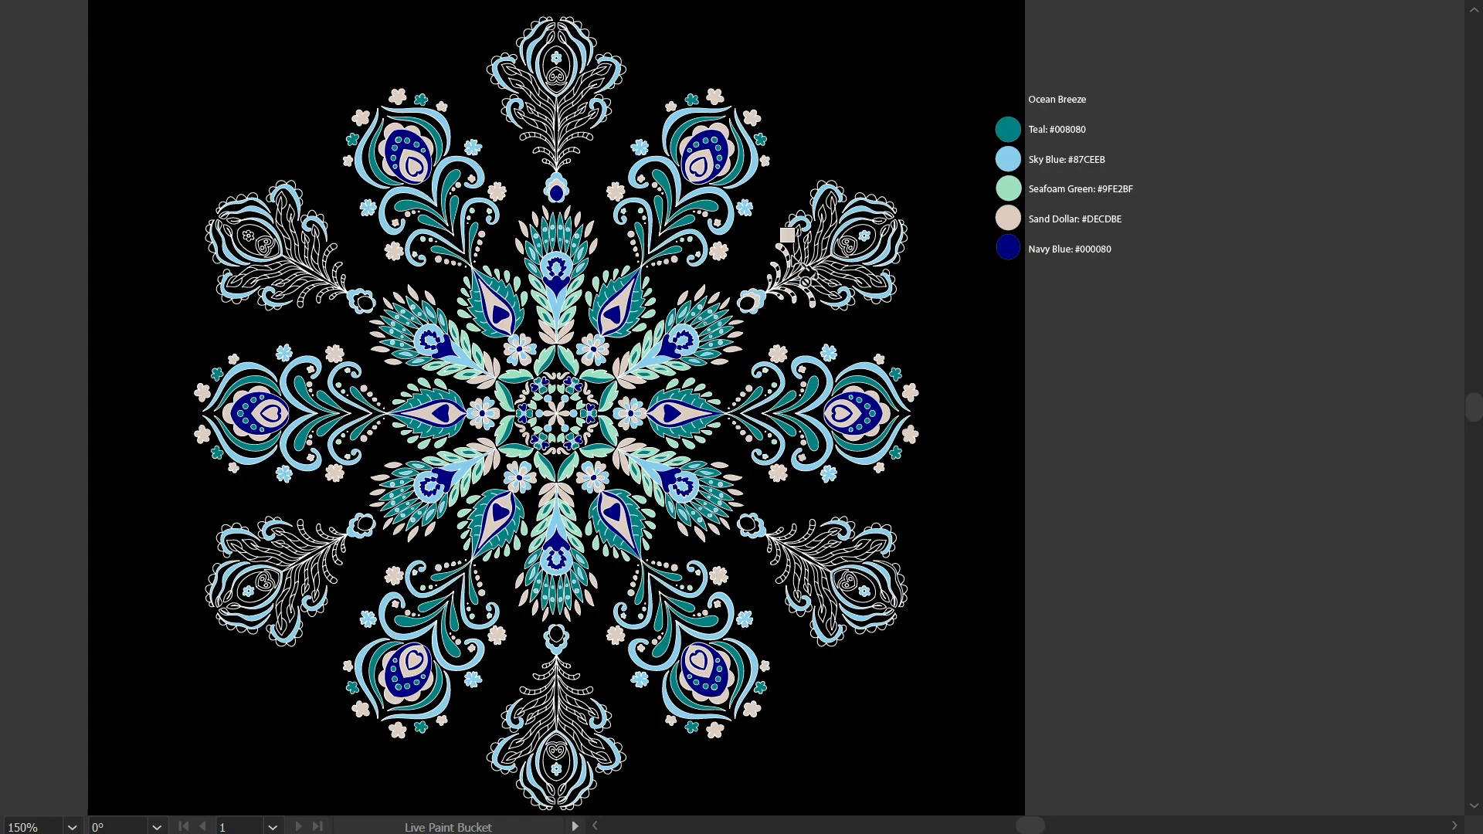
{"action": "mouse_move", "coordinate": [791, 224]}
{"action": "left_mouse_down"}
{"action": "mouse_move", "coordinate": [825, 186]}
{"action": "mouse_move", "coordinate": [891, 208]}
{"action": "left_mouse_up"}
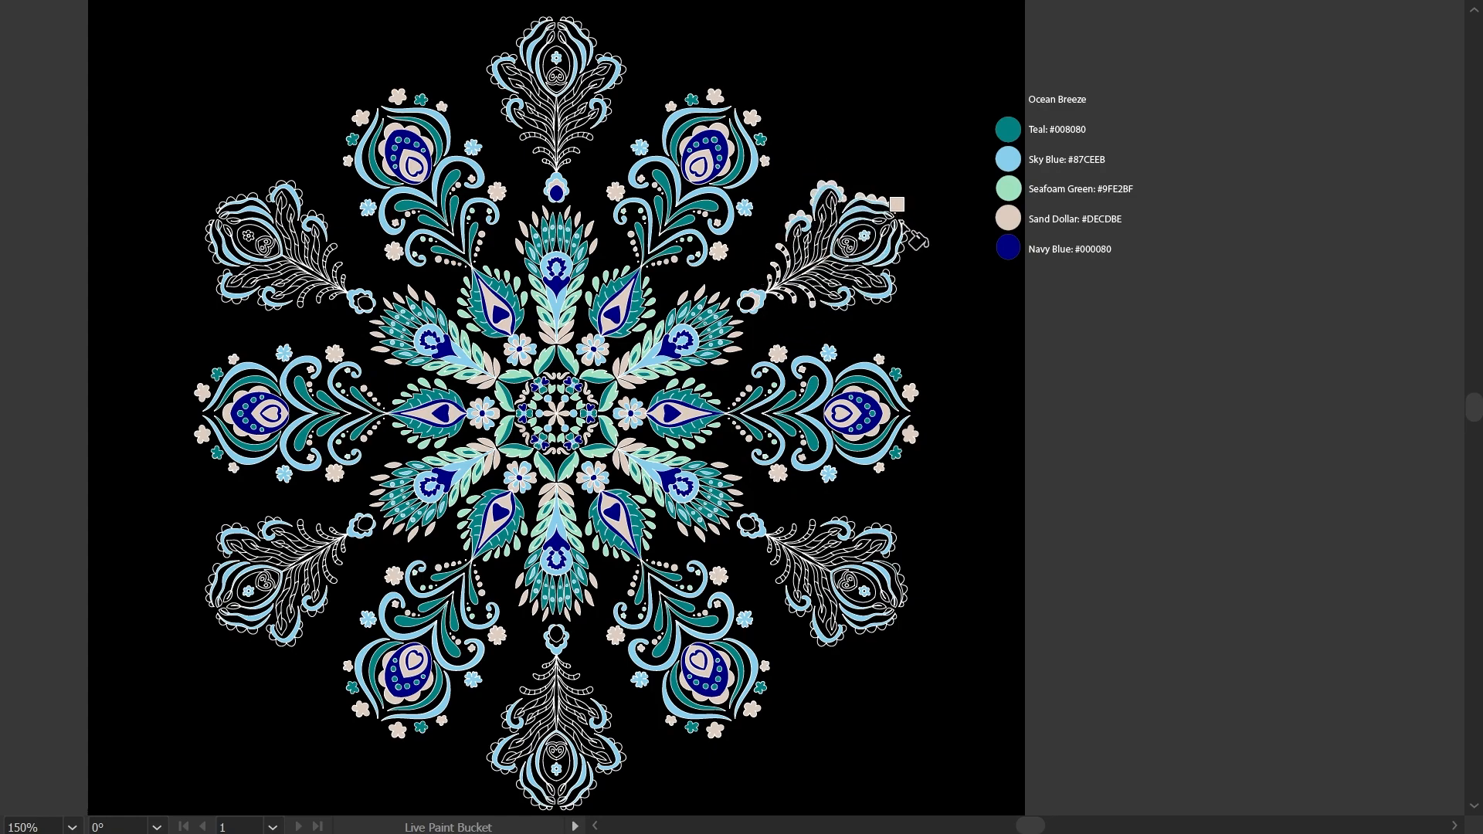
{"action": "left_click", "coordinate": [845, 246]}
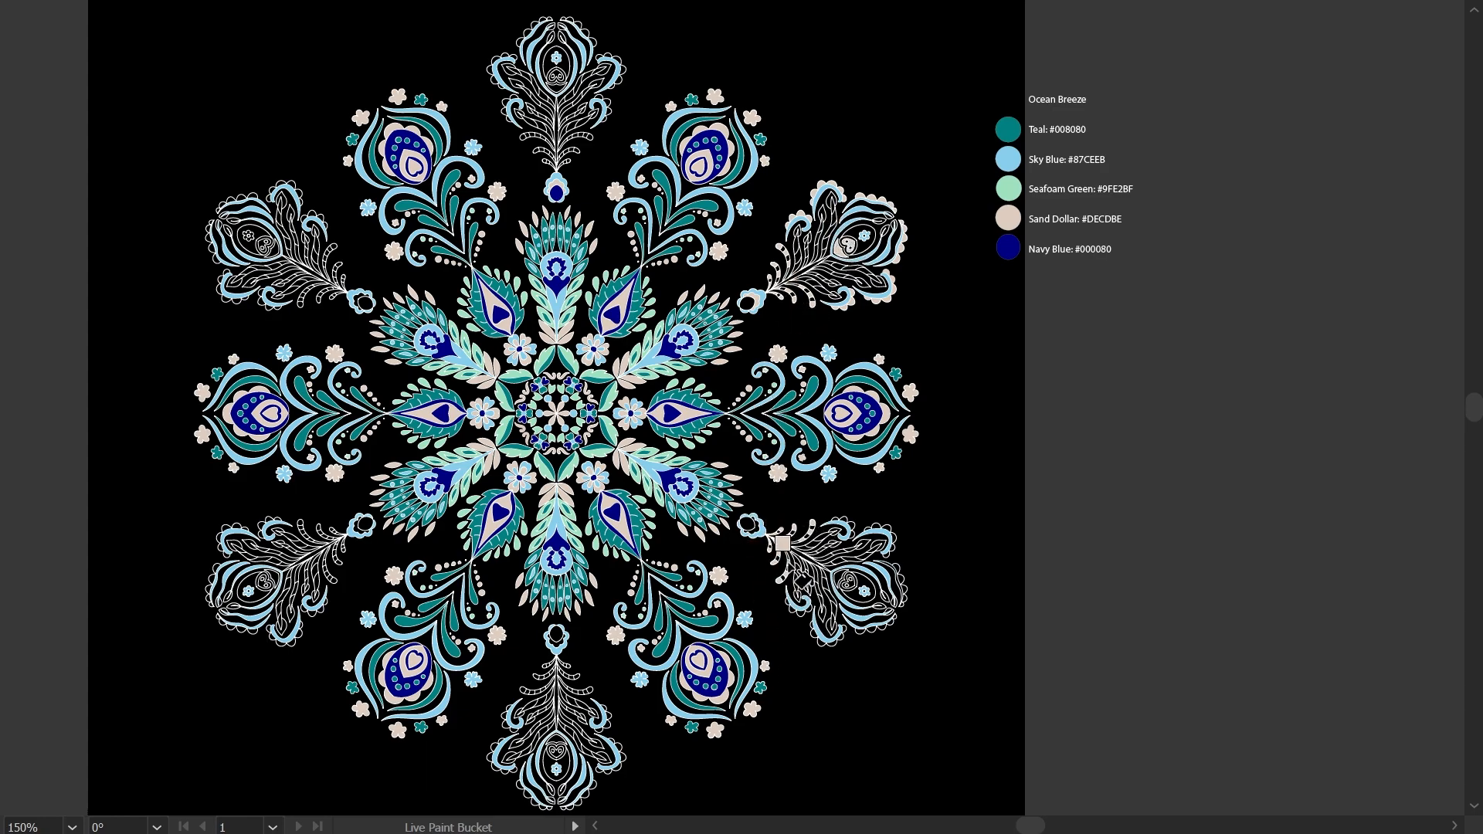
Step: Fill the outer scallops and eye hearts of the lower-right and bottom outer feathers with Sand Dollar
{"action": "mouse_move", "coordinate": [853, 631]}
{"action": "left_mouse_down"}
{"action": "mouse_move", "coordinate": [893, 619]}
{"action": "mouse_move", "coordinate": [903, 590]}
{"action": "mouse_move", "coordinate": [887, 583]}
{"action": "mouse_move", "coordinate": [977, 404]}
{"action": "mouse_move", "coordinate": [894, 578]}
{"action": "mouse_move", "coordinate": [895, 537]}
{"action": "mouse_move", "coordinate": [834, 523]}
{"action": "left_mouse_up"}
{"action": "left_click", "coordinate": [842, 577]}
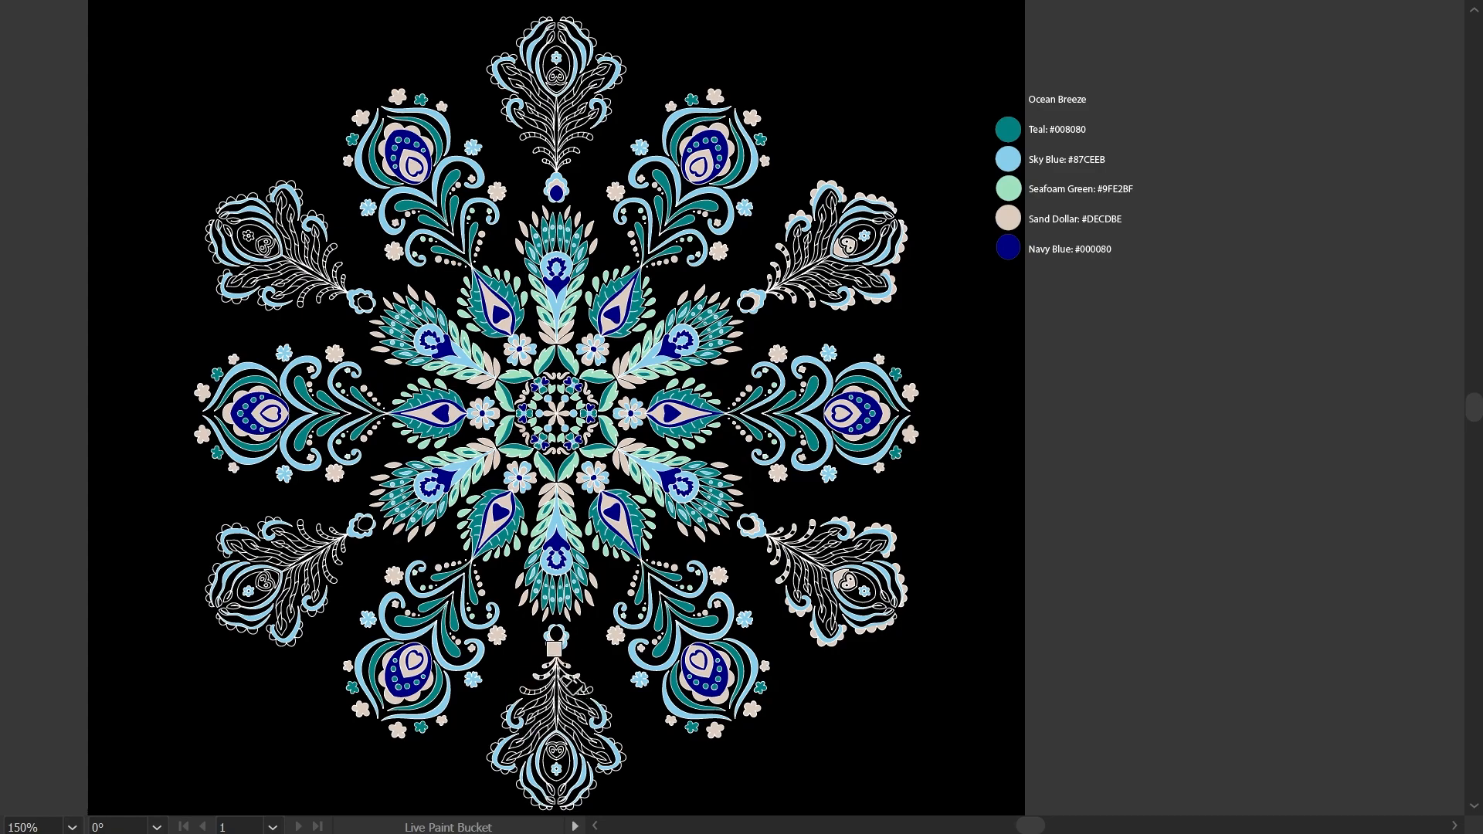
{"action": "mouse_move", "coordinate": [507, 709]}
{"action": "left_mouse_down"}
{"action": "mouse_move", "coordinate": [501, 779]}
{"action": "mouse_move", "coordinate": [528, 796]}
{"action": "left_mouse_up"}
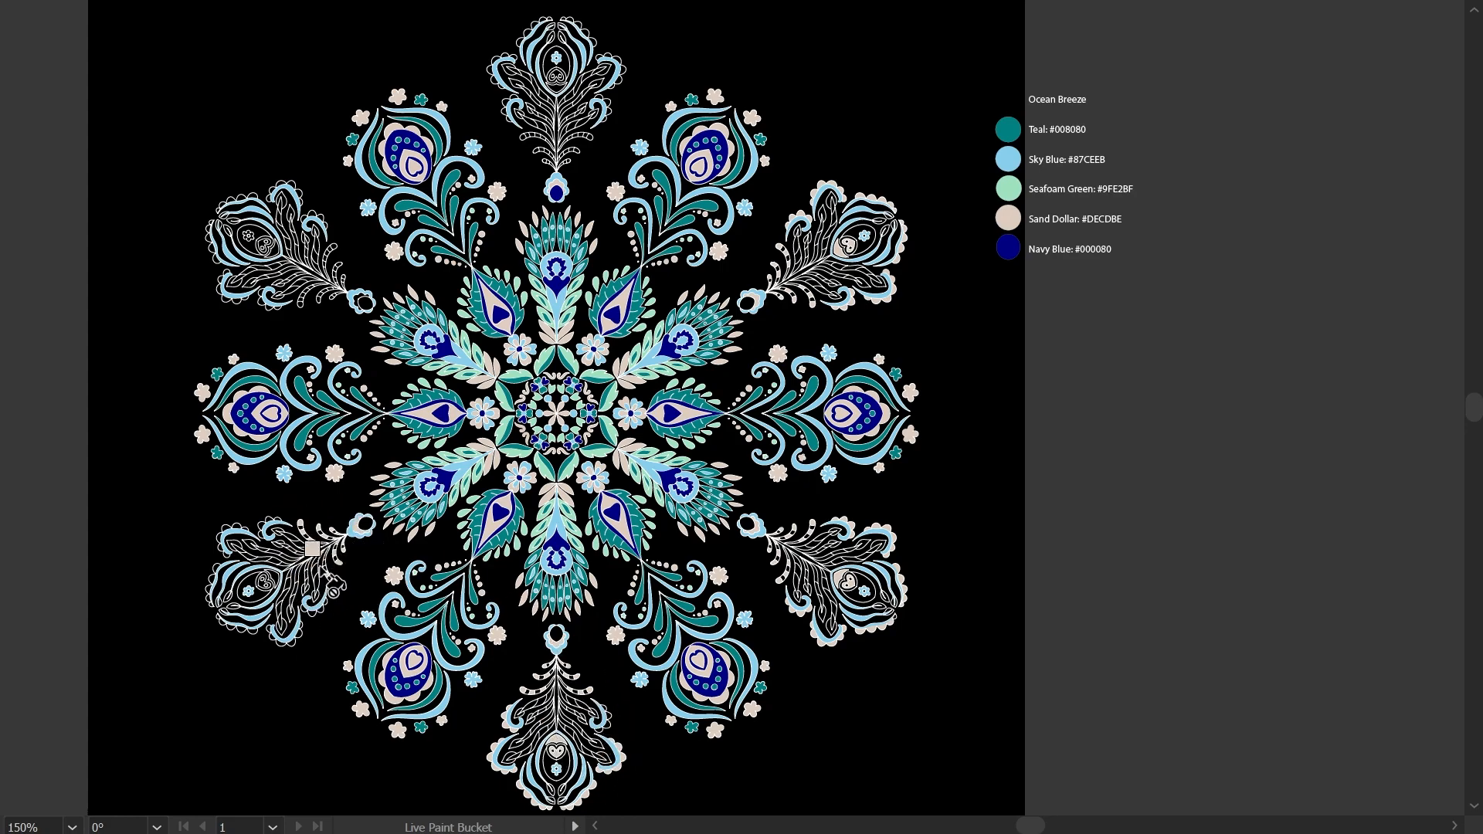
Step: Undo the misplaced fill and colour the scallops and eye heart of the lower-left outer feather with Sand Dollar
{"action": "key", "text": "ctrl+z"}
{"action": "mouse_move", "coordinate": [268, 628]}
{"action": "left_mouse_down"}
{"action": "mouse_move", "coordinate": [224, 641]}
{"action": "mouse_move", "coordinate": [210, 572]}
{"action": "left_mouse_up"}
{"action": "left_click", "coordinate": [260, 585]}
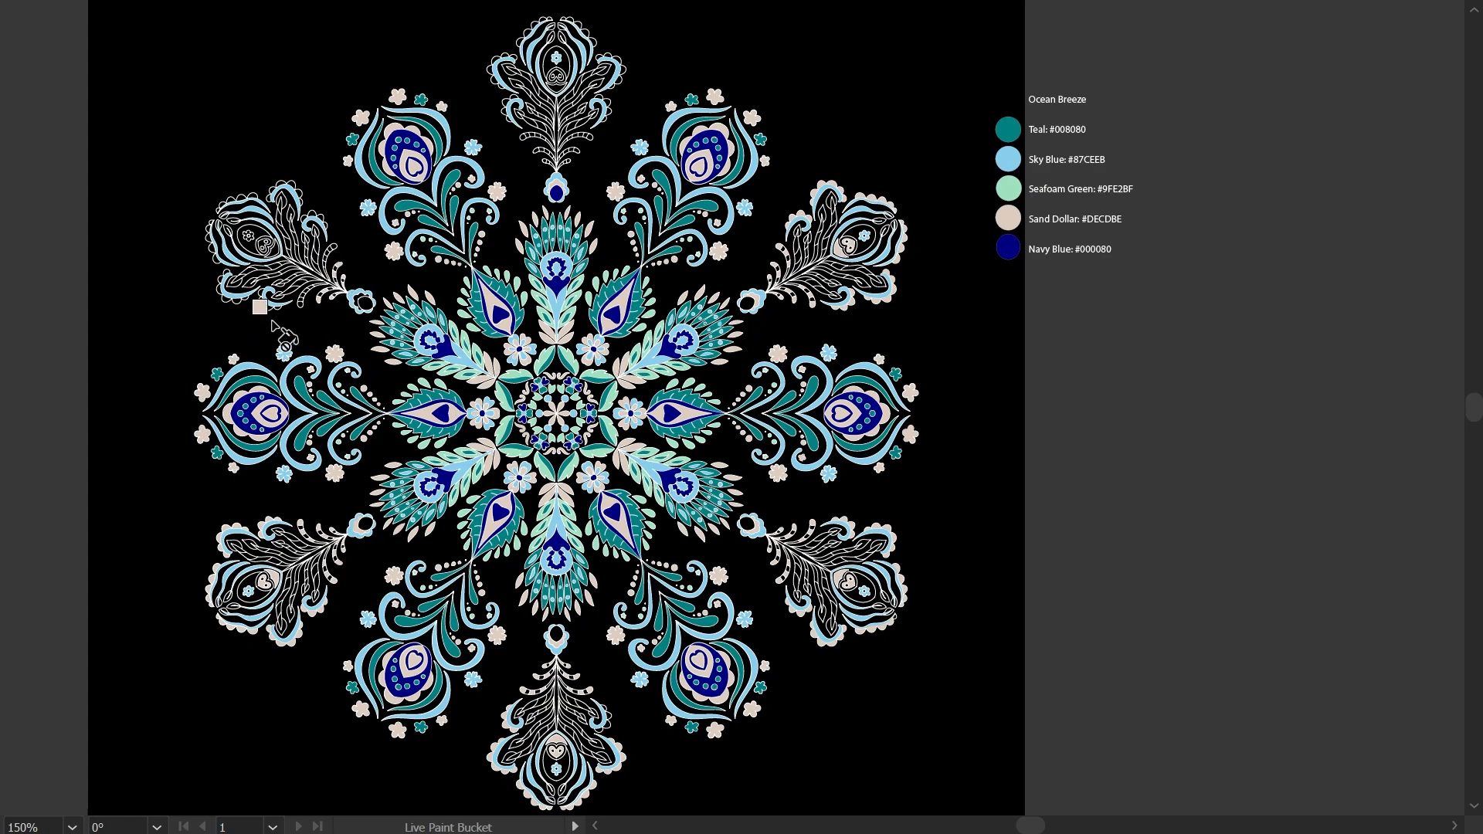
Step: Fill the outer scallops and eye hearts of the upper-left and topmost outer feathers with Sand Dollar
{"action": "mouse_move", "coordinate": [218, 260]}
{"action": "left_mouse_down"}
{"action": "mouse_move", "coordinate": [212, 222]}
{"action": "mouse_move", "coordinate": [237, 195]}
{"action": "mouse_move", "coordinate": [270, 197]}
{"action": "mouse_move", "coordinate": [251, 218]}
{"action": "mouse_move", "coordinate": [299, 192]}
{"action": "left_mouse_up"}
{"action": "key", "text": "ctrl+z"}
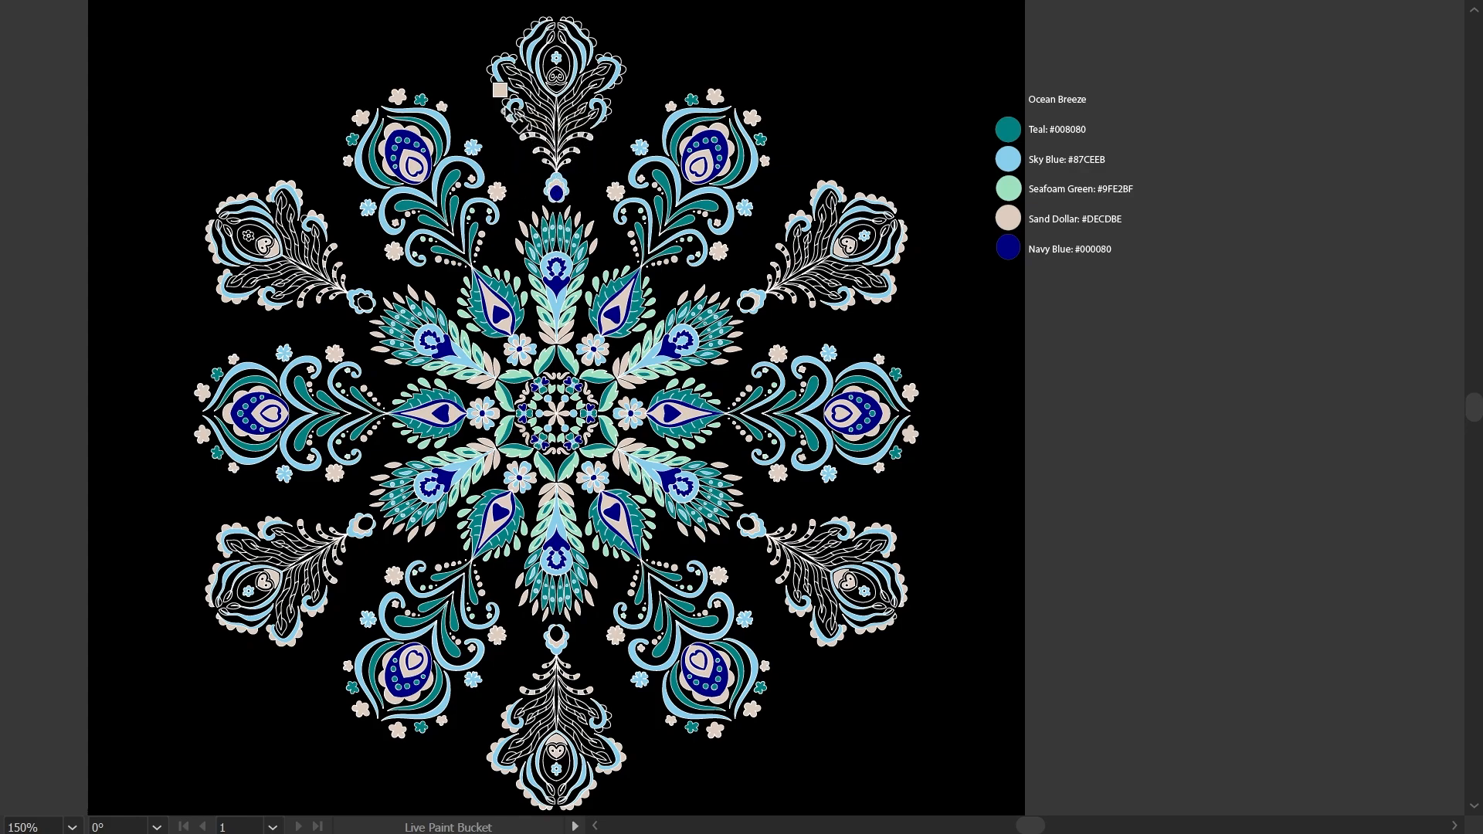
{"action": "mouse_move", "coordinate": [610, 55]}
{"action": "left_mouse_down"}
{"action": "mouse_move", "coordinate": [554, 83]}
{"action": "mouse_move", "coordinate": [613, 75]}
{"action": "mouse_move", "coordinate": [603, 122]}
{"action": "left_mouse_up"}
{"action": "left_click", "coordinate": [556, 87]}
Step: Fill the eyes and small accent leaves of the topmost, upper-right and lower-right outer feathers with Navy Blue, plus the latter two's bud centres
{"action": "left_click", "coordinate": [612, 316], "text": "alt"}
{"action": "left_click", "coordinate": [556, 62]}
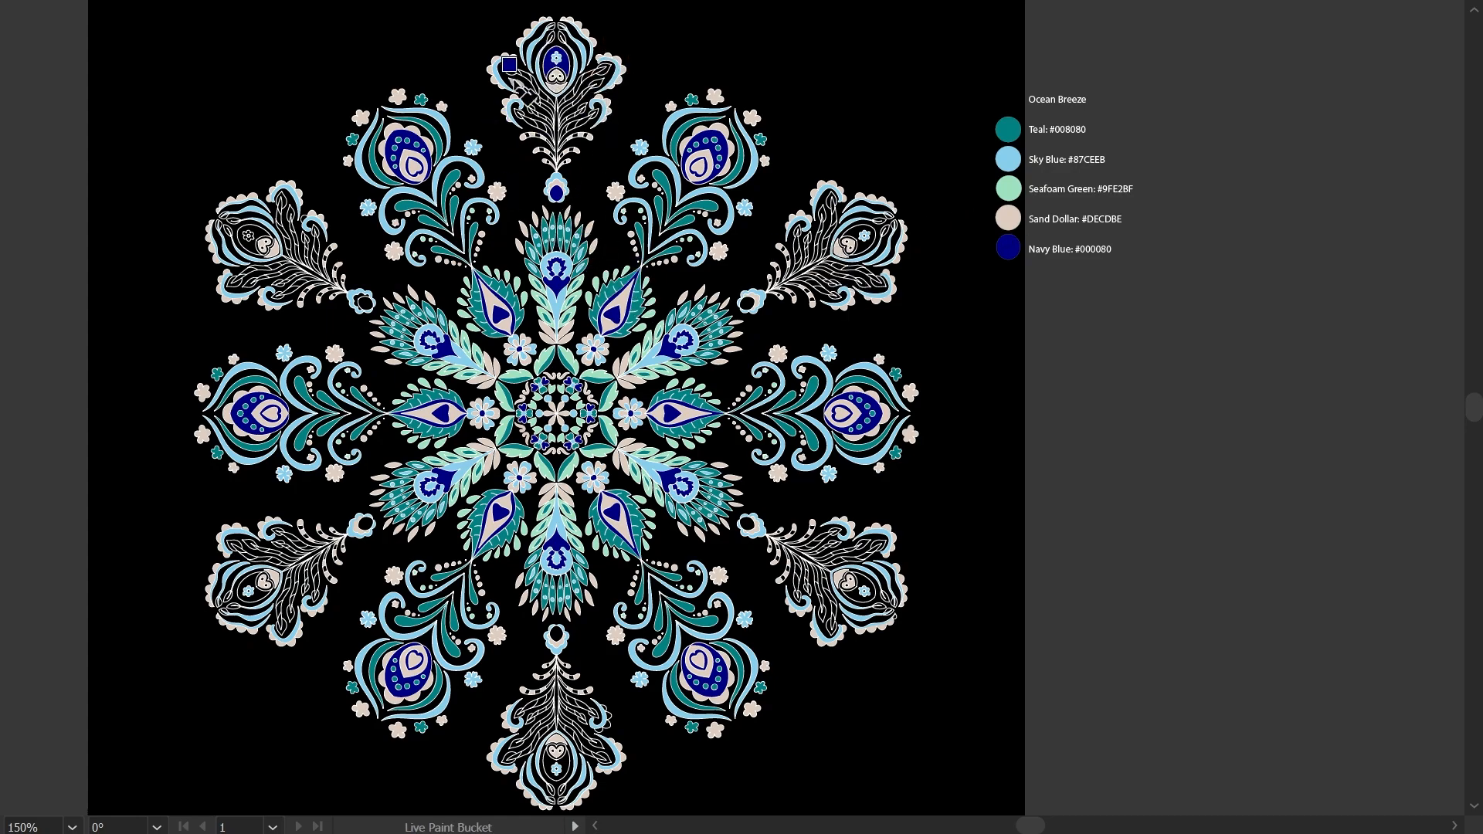
{"action": "left_click", "coordinate": [856, 236]}
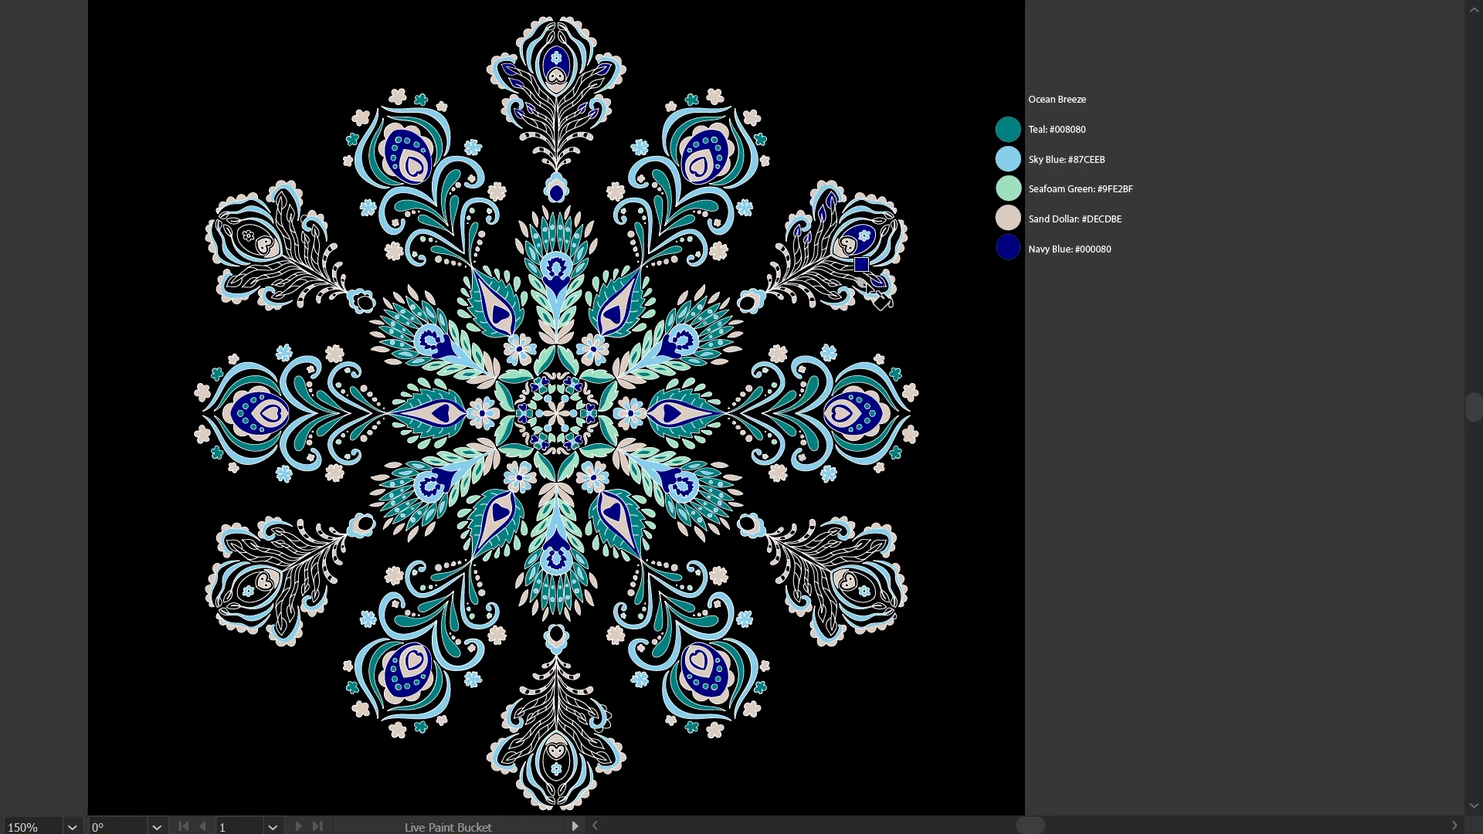
{"action": "left_click", "coordinate": [748, 524]}
{"action": "left_click", "coordinate": [856, 587]}
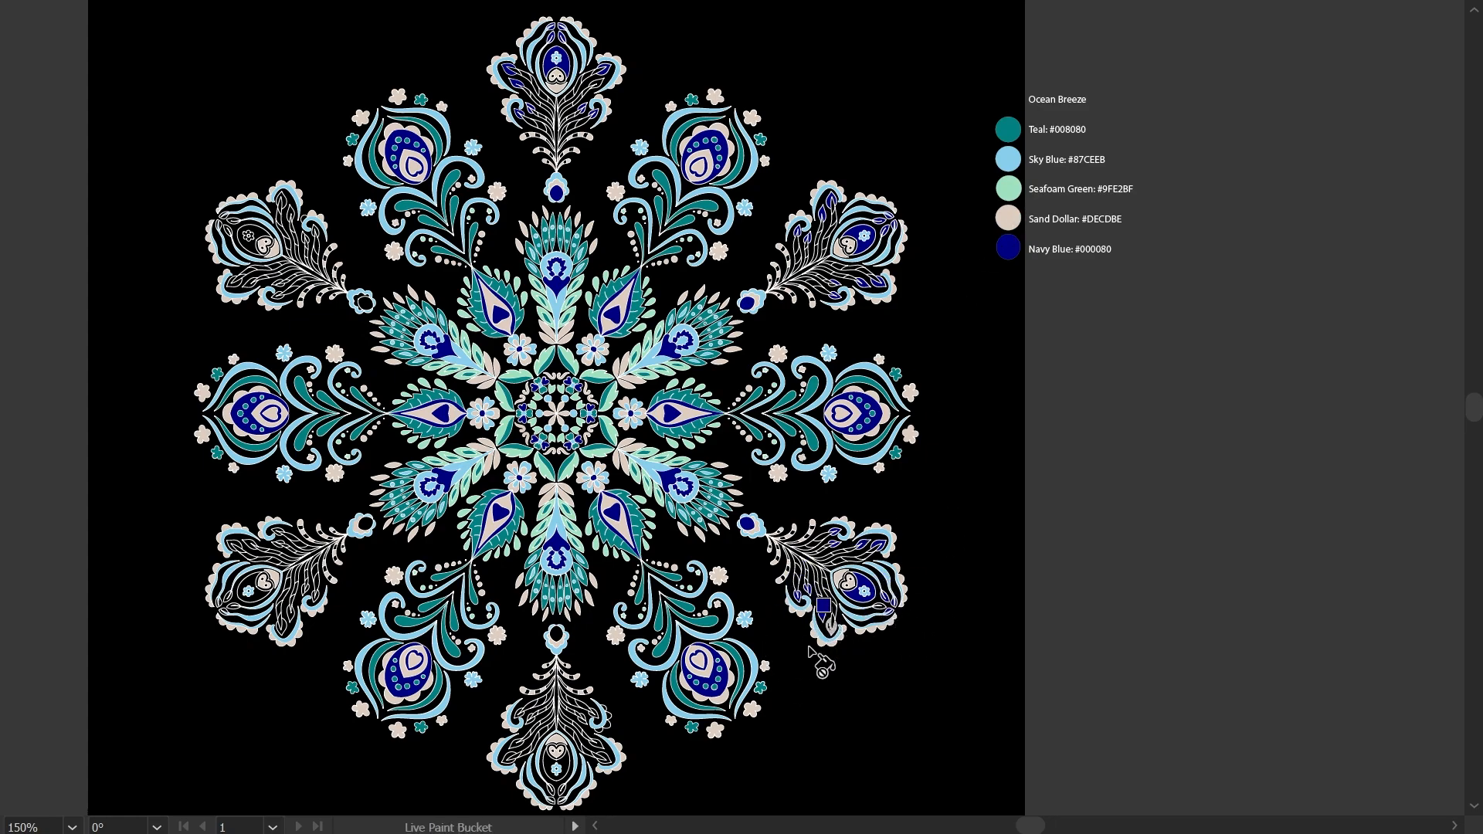
Step: Fill the eye, bud centre and small accent leaves of the bottom outer feather with Navy Blue
{"action": "left_click", "coordinate": [561, 795]}
{"action": "left_click", "coordinate": [551, 792]}
{"action": "left_click", "coordinate": [560, 775]}
{"action": "left_click", "coordinate": [604, 758]}
{"action": "left_click", "coordinate": [599, 745]}
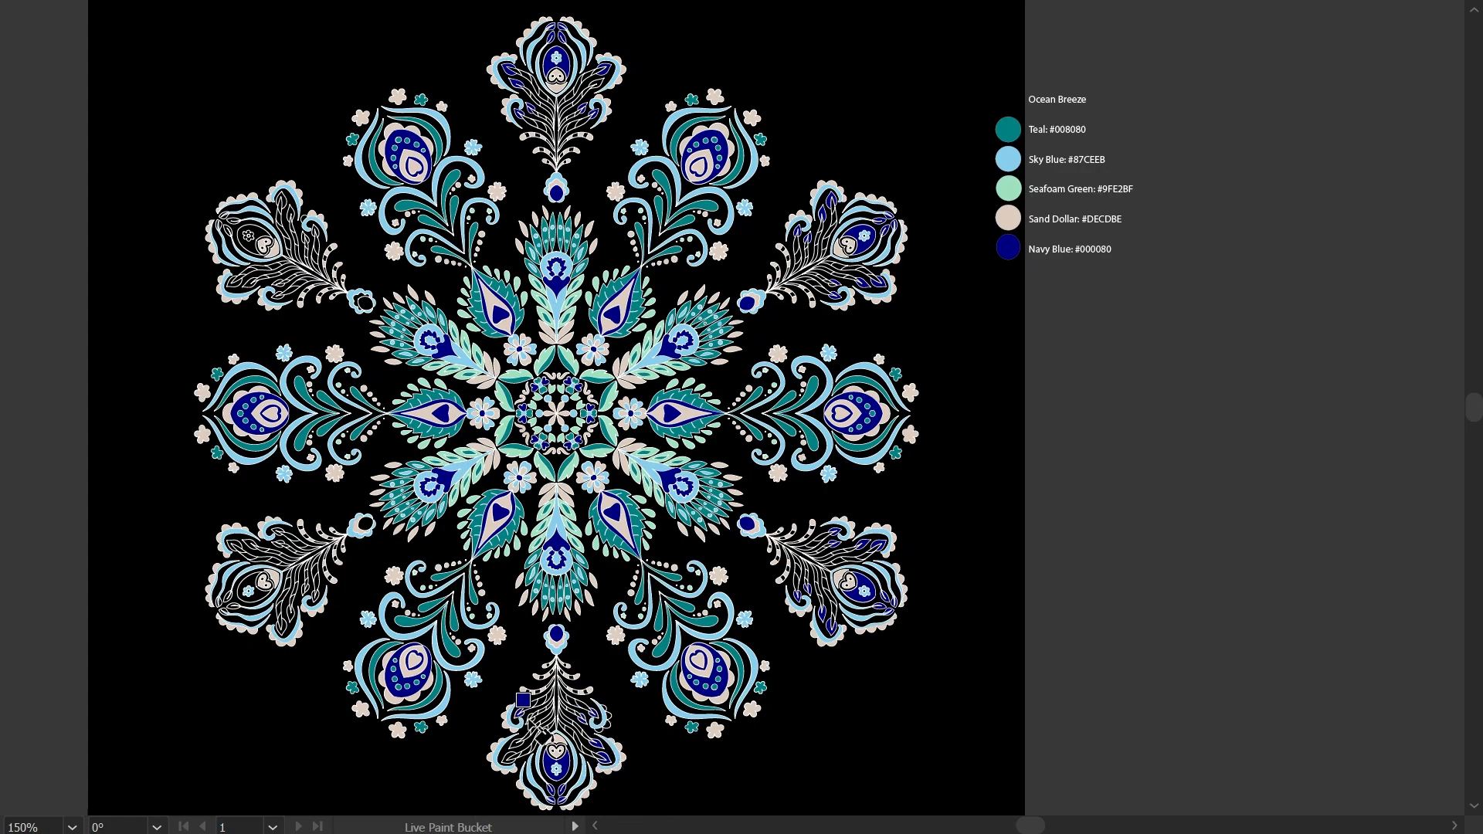
{"action": "left_click", "coordinate": [556, 741], "text": "alt"}
Step: Fill the eye, bud centre and small accent leaves of the lower-left outer feather with Navy Blue
{"action": "left_click", "coordinate": [315, 595]}
{"action": "left_click", "coordinate": [291, 615]}
{"action": "left_click", "coordinate": [282, 626]}
{"action": "left_click", "coordinate": [255, 598]}
{"action": "left_click", "coordinate": [227, 607]}
{"action": "left_click", "coordinate": [223, 601]}
{"action": "left_click", "coordinate": [233, 546]}
{"action": "left_click", "coordinate": [248, 546]}
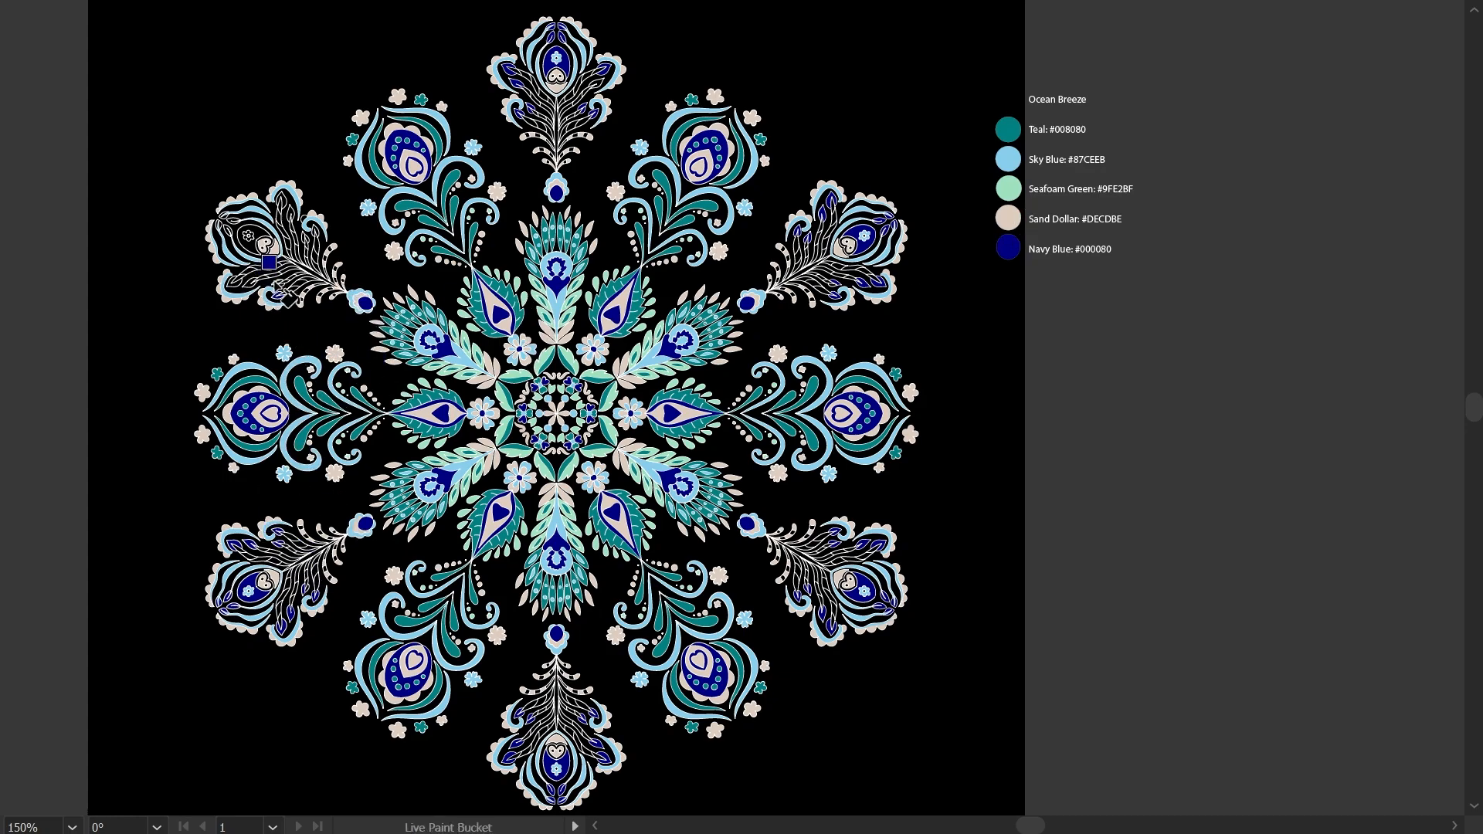
Step: Fill the eye and small accent leaves of the upper-left outer feather with Navy Blue
{"action": "left_click", "coordinate": [224, 216]}
{"action": "left_click", "coordinate": [245, 244]}
{"action": "left_click", "coordinate": [230, 221]}
{"action": "left_click", "coordinate": [282, 201]}
Step: Sample Seafoam Green and fill the stem fronds of the topmost, upper-right and lower-right outer feathers with it
{"action": "key", "text": "i"}
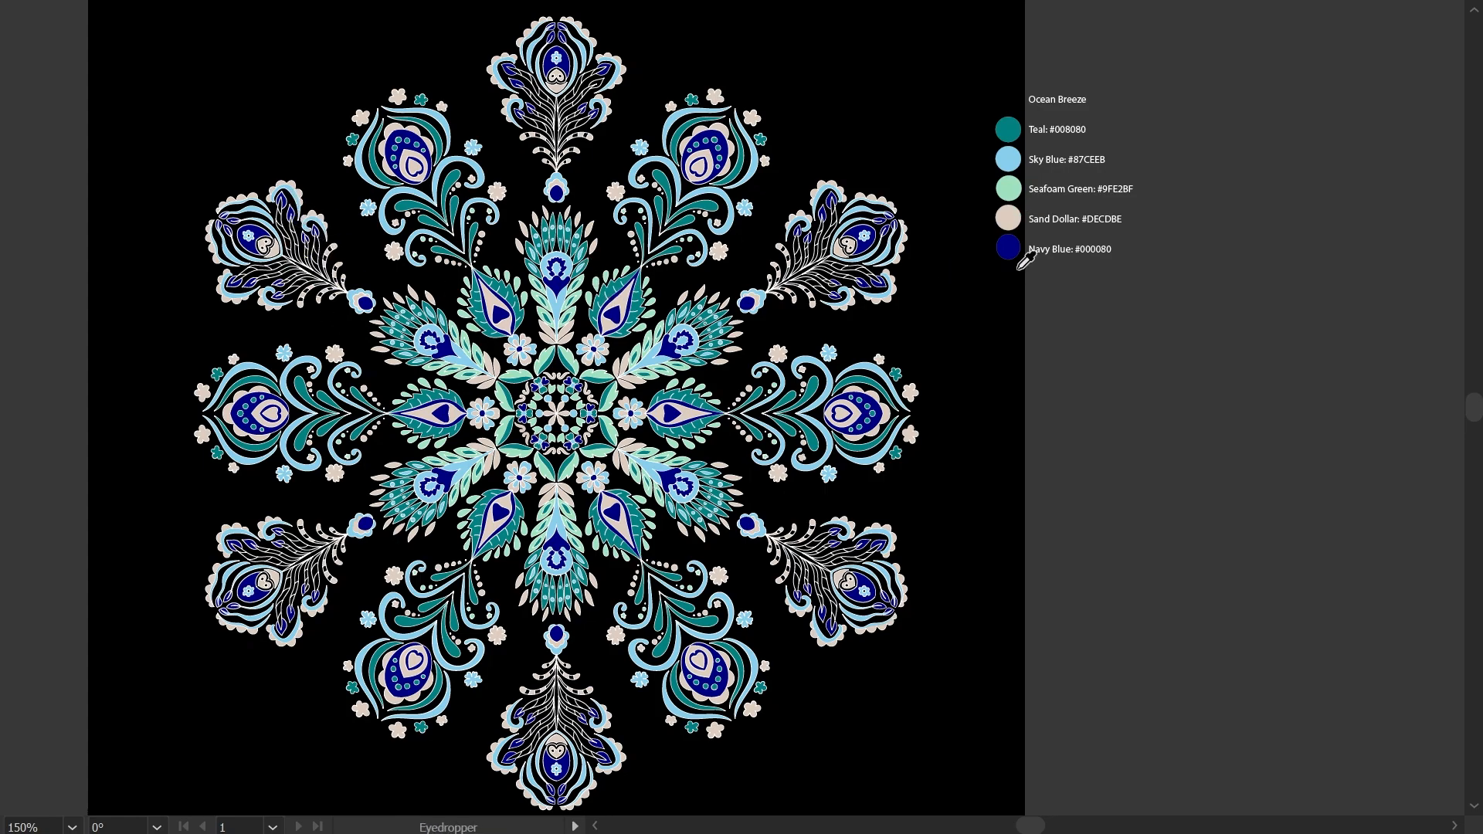
{"action": "left_click", "coordinate": [1012, 185]}
{"action": "key", "text": "k"}
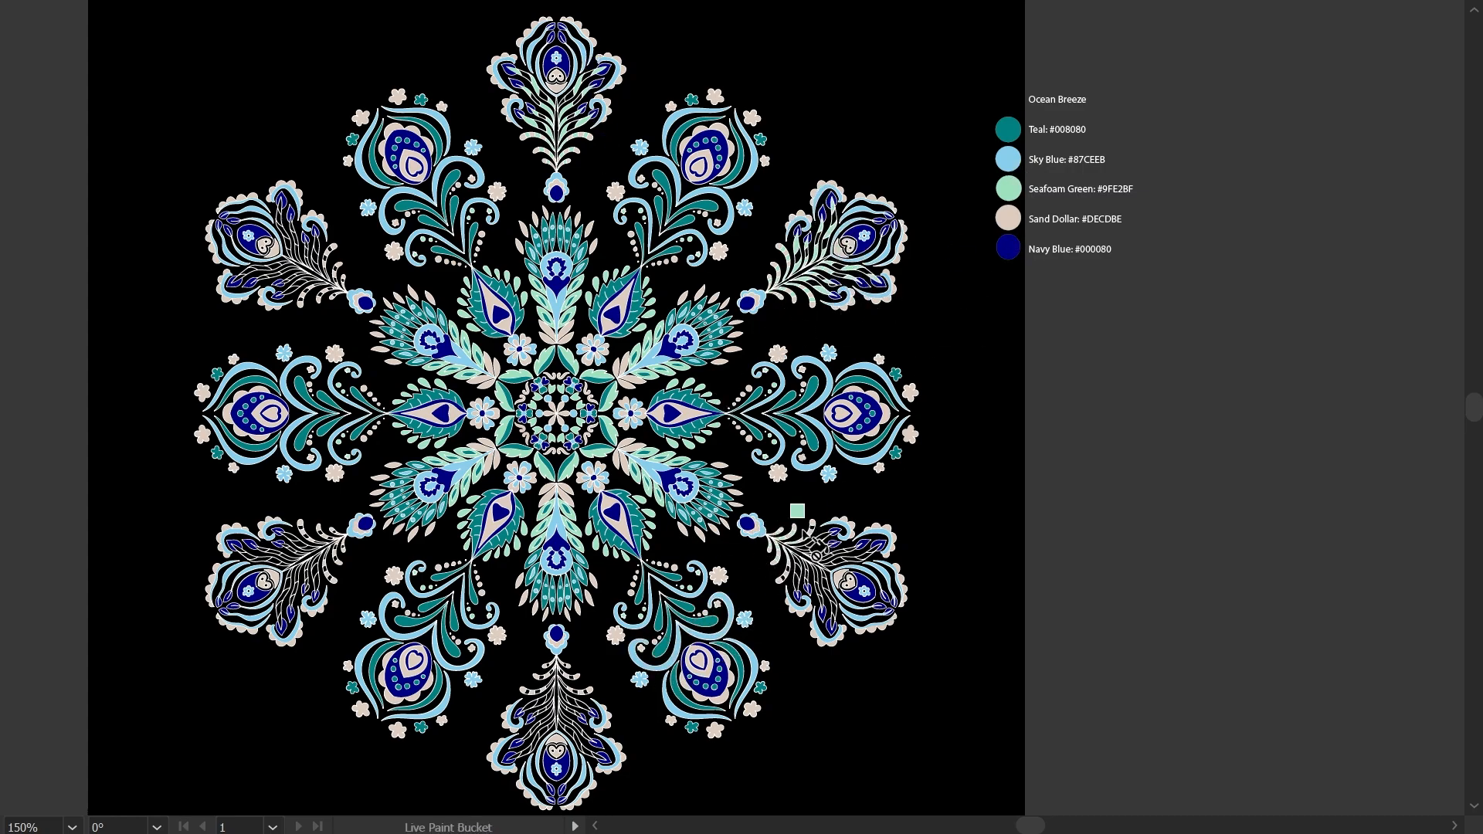
{"action": "key", "text": "v"}
{"action": "key", "text": "k"}
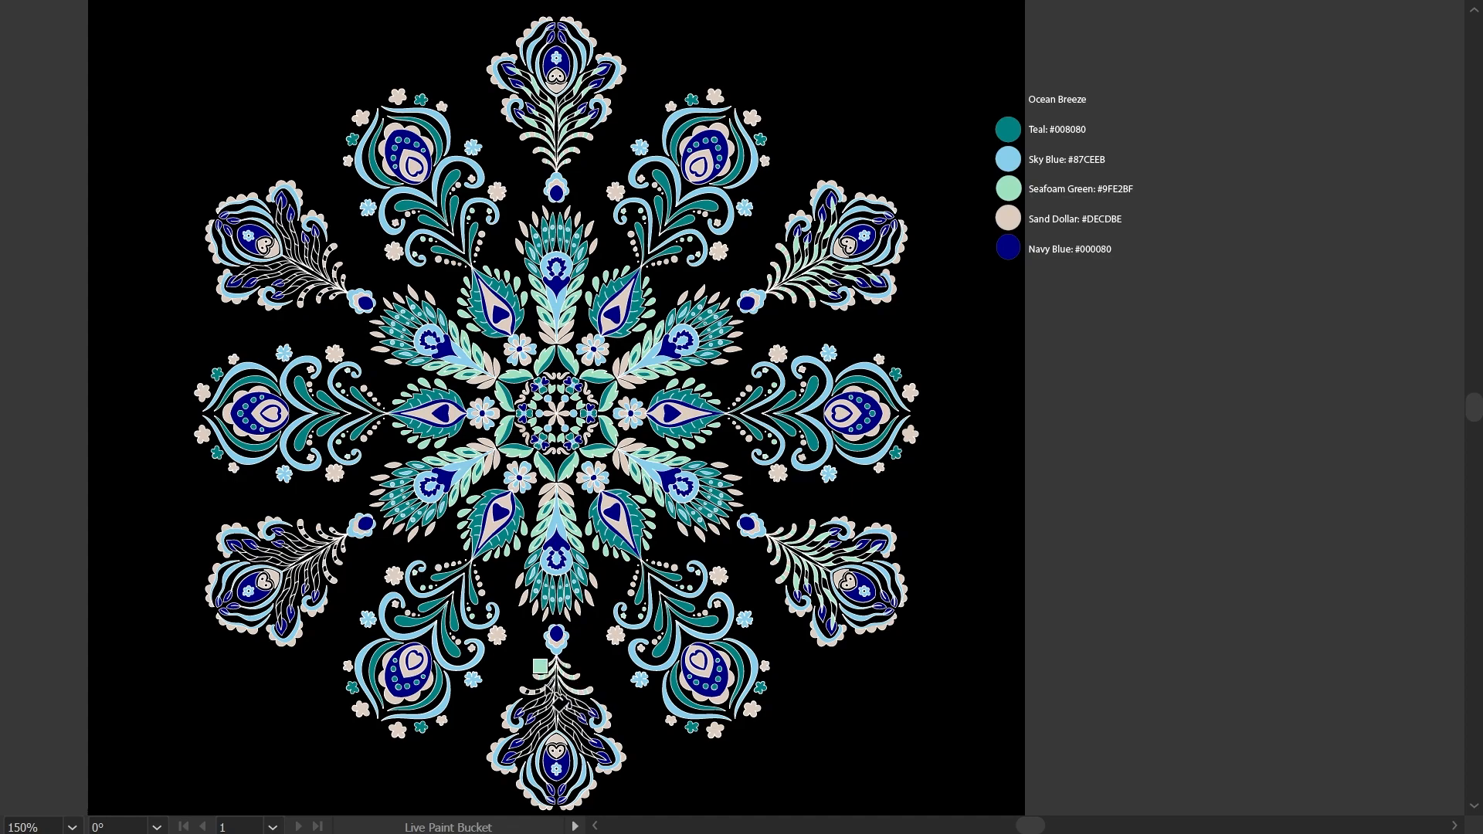
Step: Fill the stem fronds of the bottom, lower-left and upper-left outer feathers with Seafoam Green
{"action": "left_click", "coordinate": [564, 694]}
{"action": "left_click", "coordinate": [537, 727]}
{"action": "left_click", "coordinate": [574, 725]}
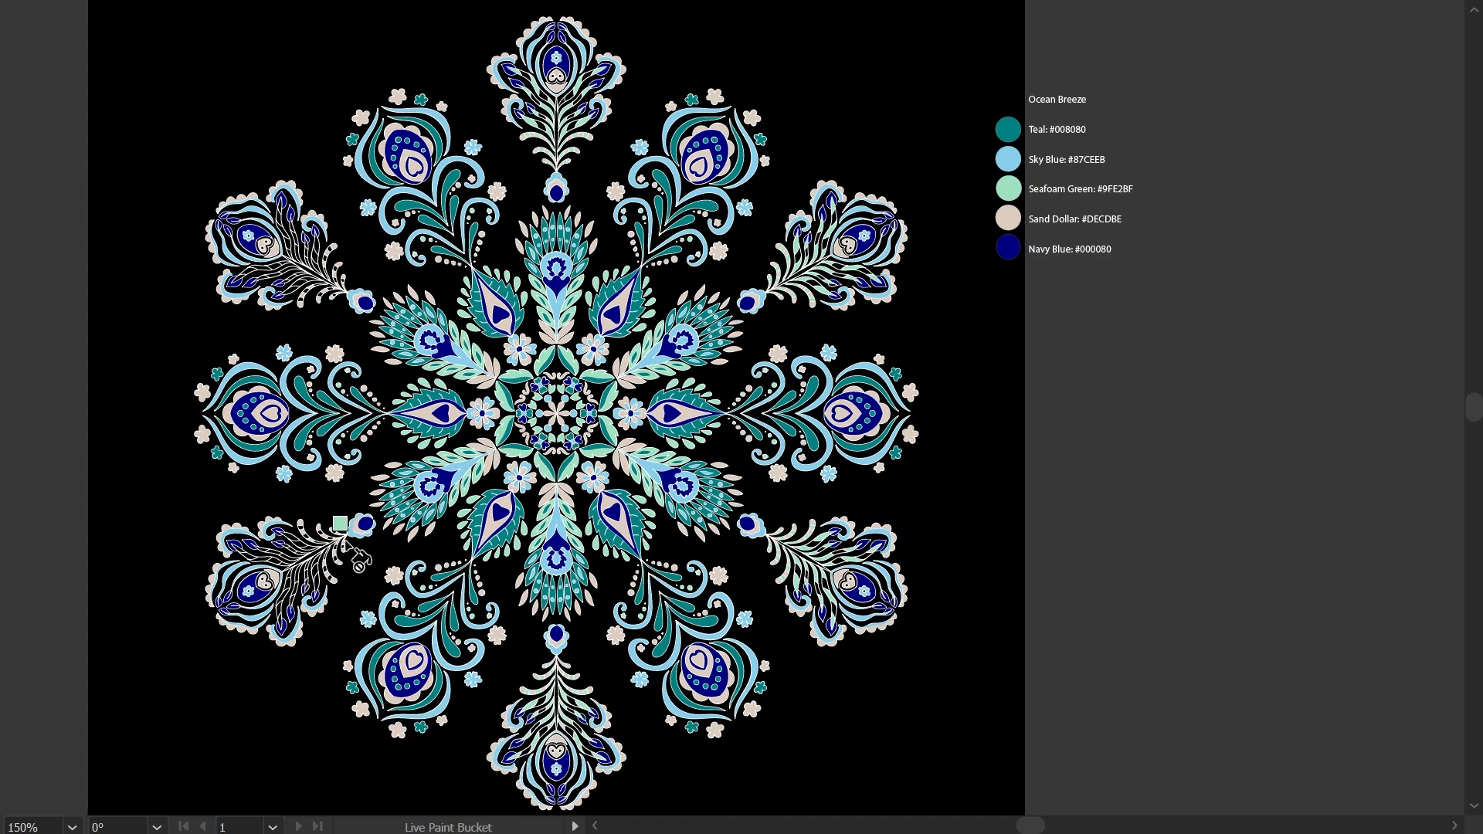
{"action": "mouse_move", "coordinate": [333, 559]}
{"action": "left_mouse_down"}
{"action": "mouse_move", "coordinate": [301, 532]}
{"action": "mouse_move", "coordinate": [312, 568]}
{"action": "left_mouse_up"}
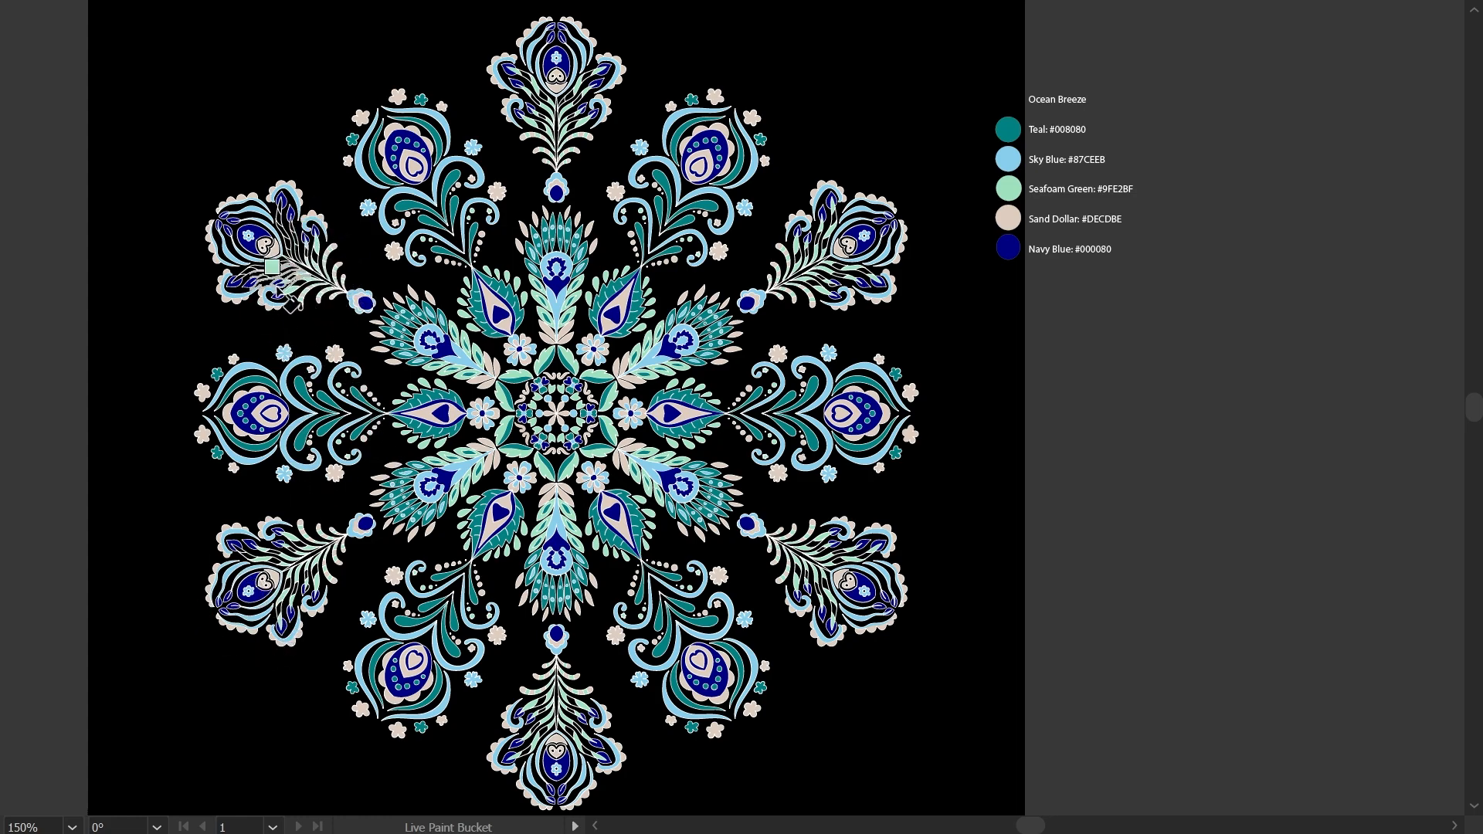
{"action": "left_click", "coordinate": [291, 233]}
Step: Fill the remaining slender leaves inside the outer feathers with Teal, undoing the misplaced fill
{"action": "left_click", "coordinate": [570, 311], "text": "alt"}
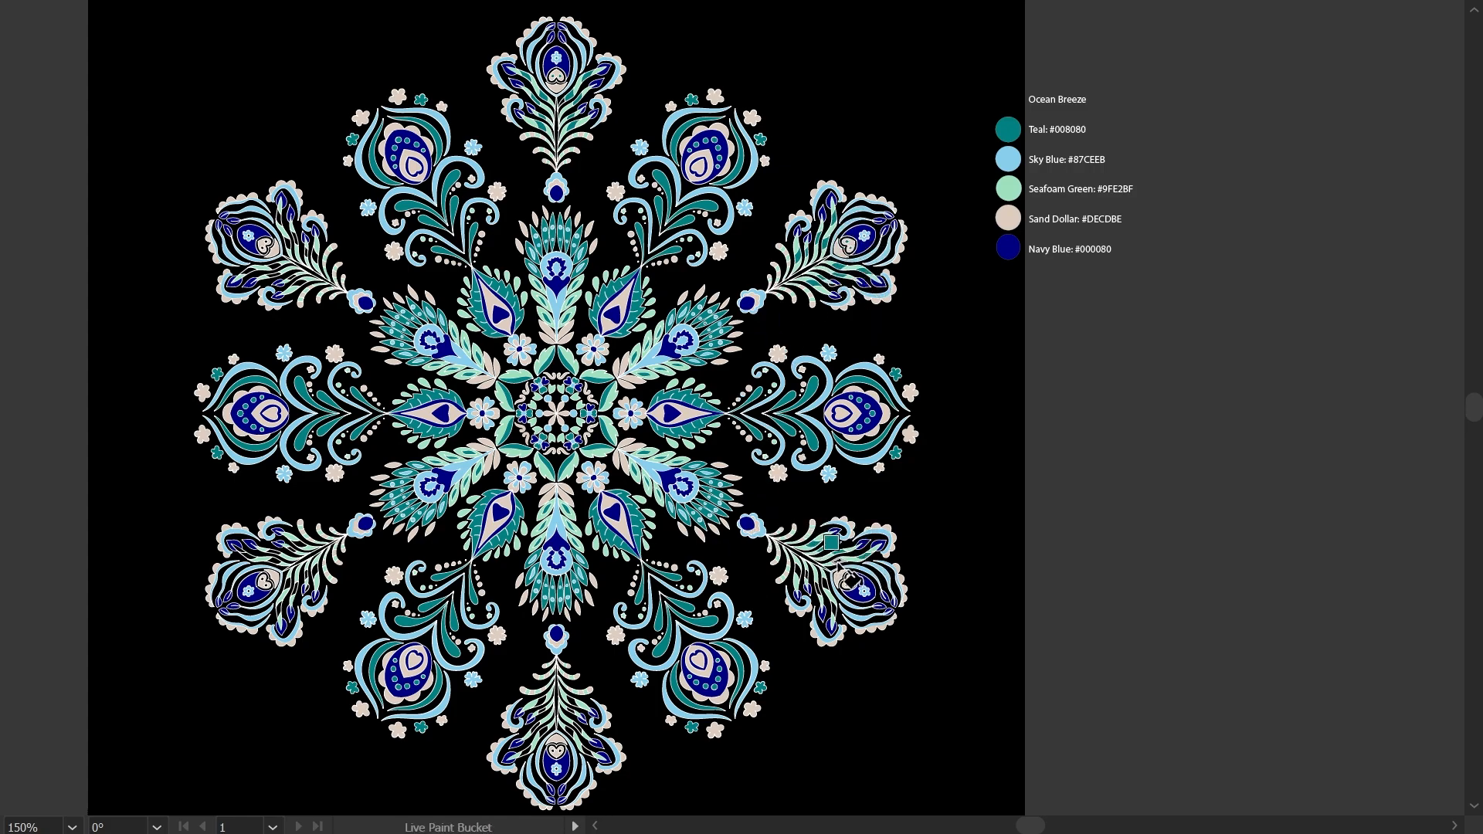
{"action": "left_click", "coordinate": [803, 574]}
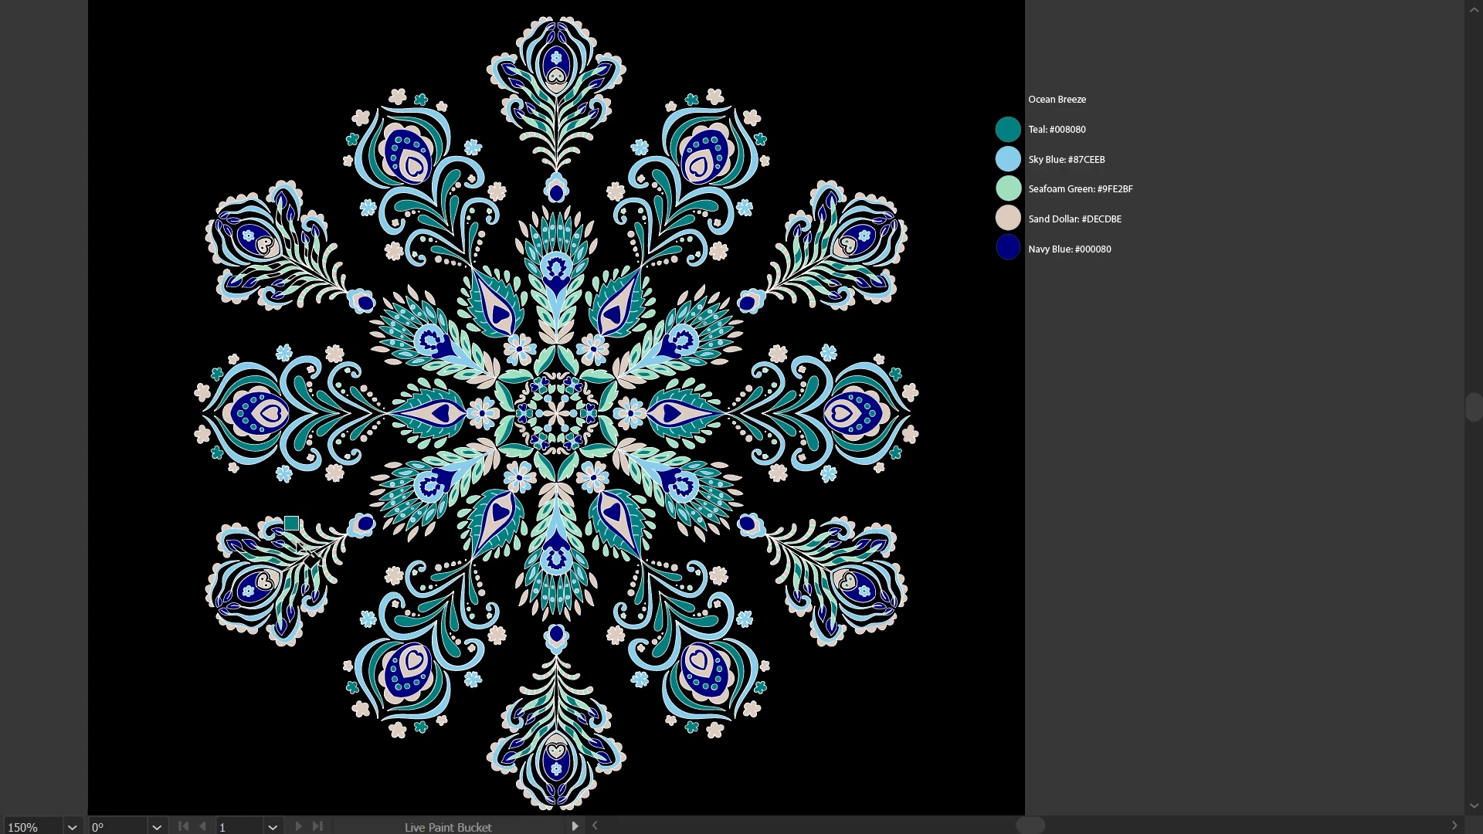
{"action": "left_click", "coordinate": [262, 570]}
{"action": "key", "text": "ctrl+z"}
{"action": "left_click", "coordinate": [263, 576]}
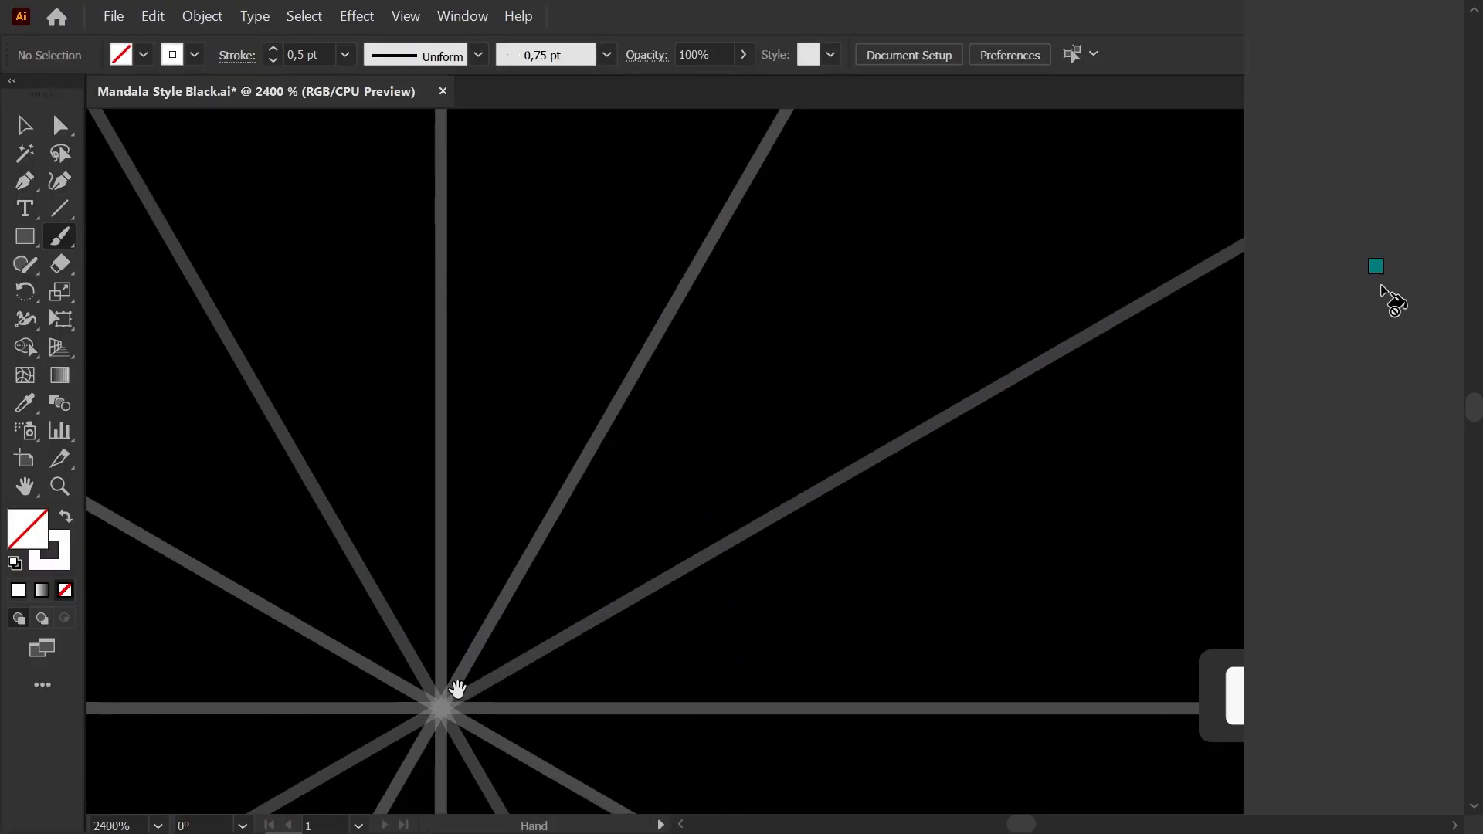
Step: Paint a slim petal from the mandala's centre along the diagonal guide and refine its anchor points
{"action": "key", "text": "space"}
{"action": "mouse_move", "coordinate": [440, 703]}
{"action": "left_mouse_down"}
{"action": "mouse_move", "coordinate": [486, 551]}
{"action": "mouse_move", "coordinate": [550, 534]}
{"action": "left_mouse_up"}
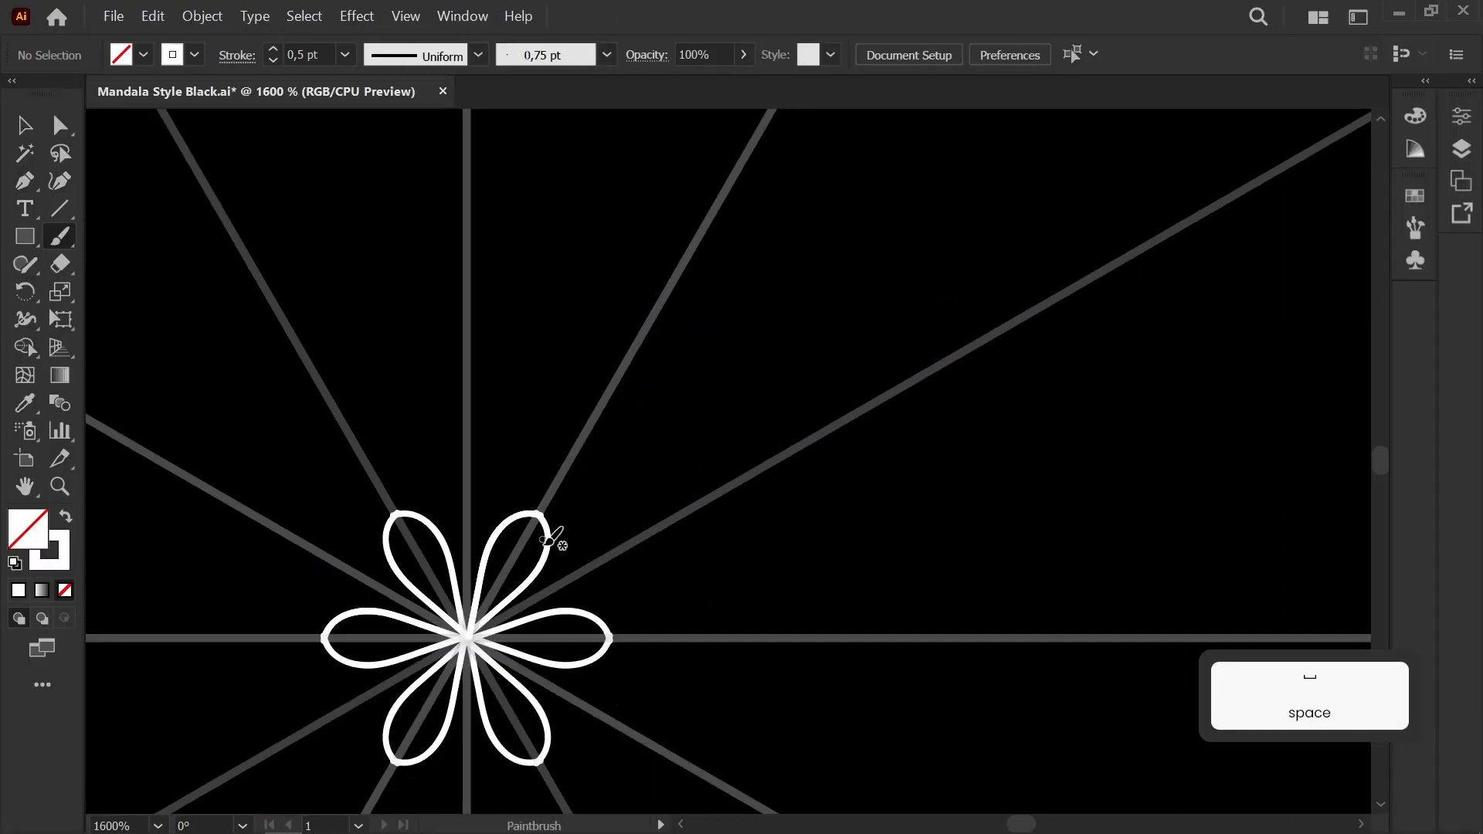
{"action": "scroll", "coordinate": [545, 542], "scroll_direction": "up", "scroll_amount": 3}
{"action": "key", "text": "a"}
{"action": "left_click", "coordinate": [501, 439]}
{"action": "left_click_drag", "start_coordinate": [520, 434], "coordinate": [524, 438]}
{"action": "left_click", "coordinate": [482, 509]}
Step: Paint a small circle at the tip of the central petal on the diagonal guide
{"action": "scroll", "coordinate": [479, 506], "scroll_direction": "down", "scroll_amount": 6}
{"action": "key", "text": "space"}
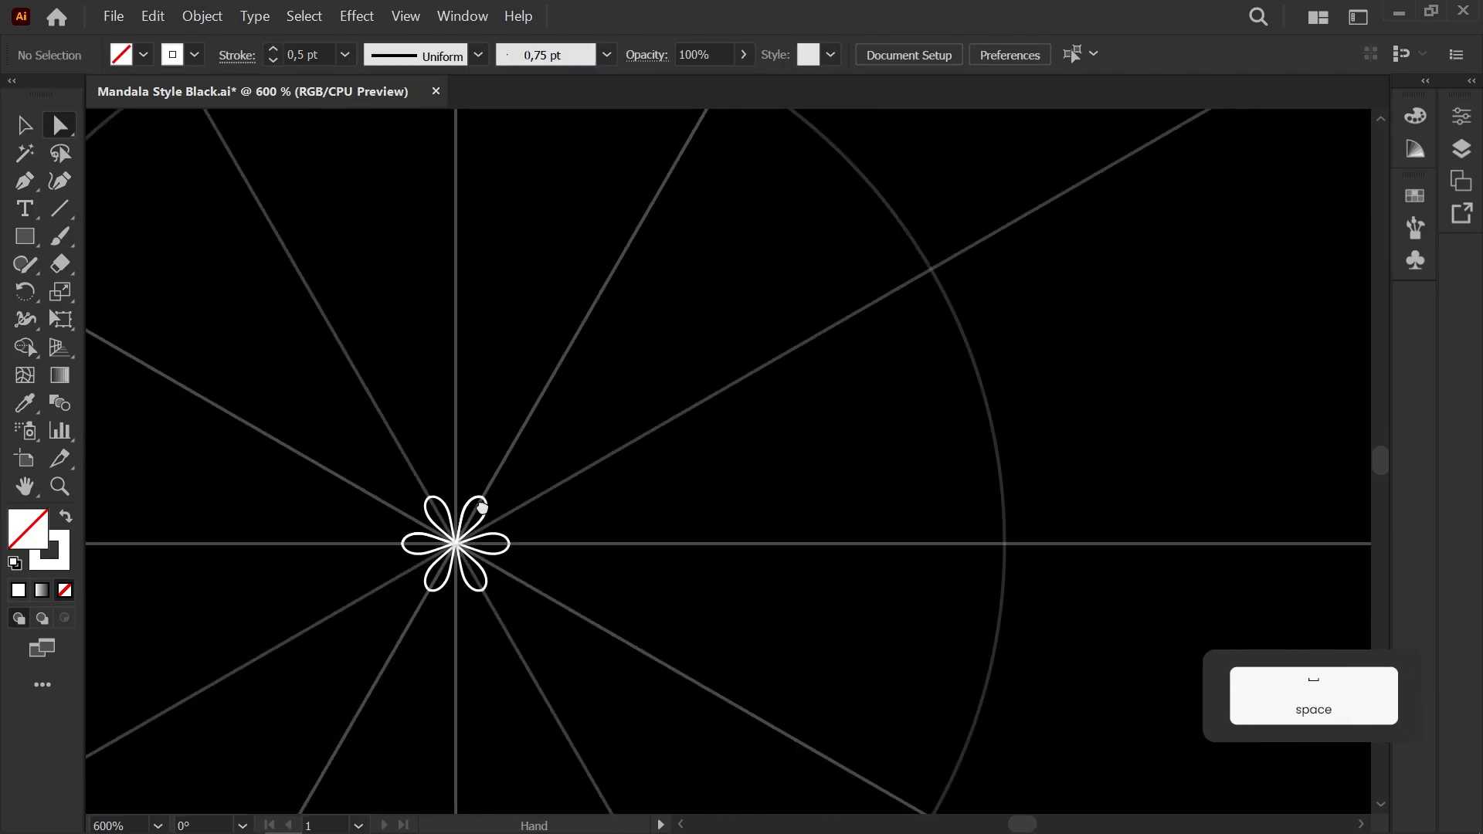
{"action": "left_click_drag", "start_coordinate": [482, 506], "coordinate": [358, 528]}
{"action": "scroll", "coordinate": [358, 528], "scroll_direction": "down", "scroll_amount": 4}
{"action": "scroll", "coordinate": [345, 511], "scroll_direction": "up", "scroll_amount": 8}
{"action": "key", "text": "space"}
{"action": "left_click_drag", "start_coordinate": [448, 675], "coordinate": [432, 432]}
{"action": "scroll", "coordinate": [432, 432], "scroll_direction": "up", "scroll_amount": 1}
{"action": "key", "text": "b"}
{"action": "mouse_move", "coordinate": [499, 641]}
{"action": "left_mouse_down"}
{"action": "mouse_move", "coordinate": [520, 503]}
{"action": "mouse_move", "coordinate": [574, 507]}
{"action": "mouse_move", "coordinate": [557, 530]}
{"action": "mouse_move", "coordinate": [520, 510]}
{"action": "mouse_move", "coordinate": [457, 524]}
{"action": "left_mouse_up"}
Step: Smooth the outline of the circle at the petal tip by adjusting its anchor points and handles
{"action": "scroll", "coordinate": [606, 482], "scroll_direction": "up", "scroll_amount": 1}
{"action": "key", "text": "a"}
{"action": "left_click", "coordinate": [554, 527]}
{"action": "left_click_drag", "start_coordinate": [391, 598], "coordinate": [390, 612]}
{"action": "left_click_drag", "start_coordinate": [398, 663], "coordinate": [390, 671]}
{"action": "left_click_drag", "start_coordinate": [390, 612], "coordinate": [390, 595]}
{"action": "left_click_drag", "start_coordinate": [457, 527], "coordinate": [454, 523]}
{"action": "left_click", "coordinate": [487, 578]}
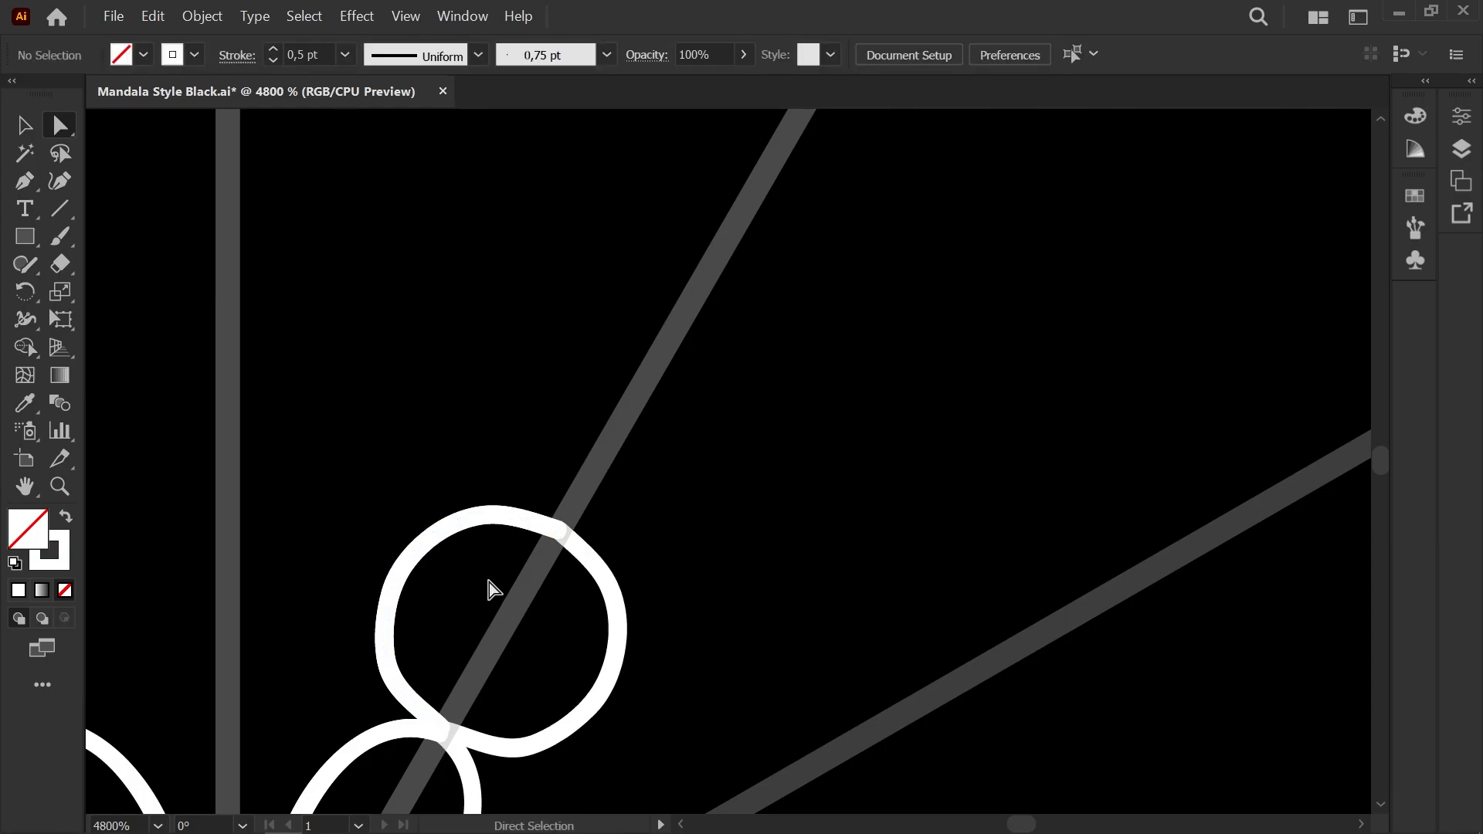
{"action": "scroll", "coordinate": [421, 539], "scroll_direction": "up", "scroll_amount": 2}
{"action": "key", "text": "space"}
{"action": "left_click", "coordinate": [355, 533]}
{"action": "left_click_drag", "start_coordinate": [357, 761], "coordinate": [360, 539]}
{"action": "left_click", "coordinate": [521, 422]}
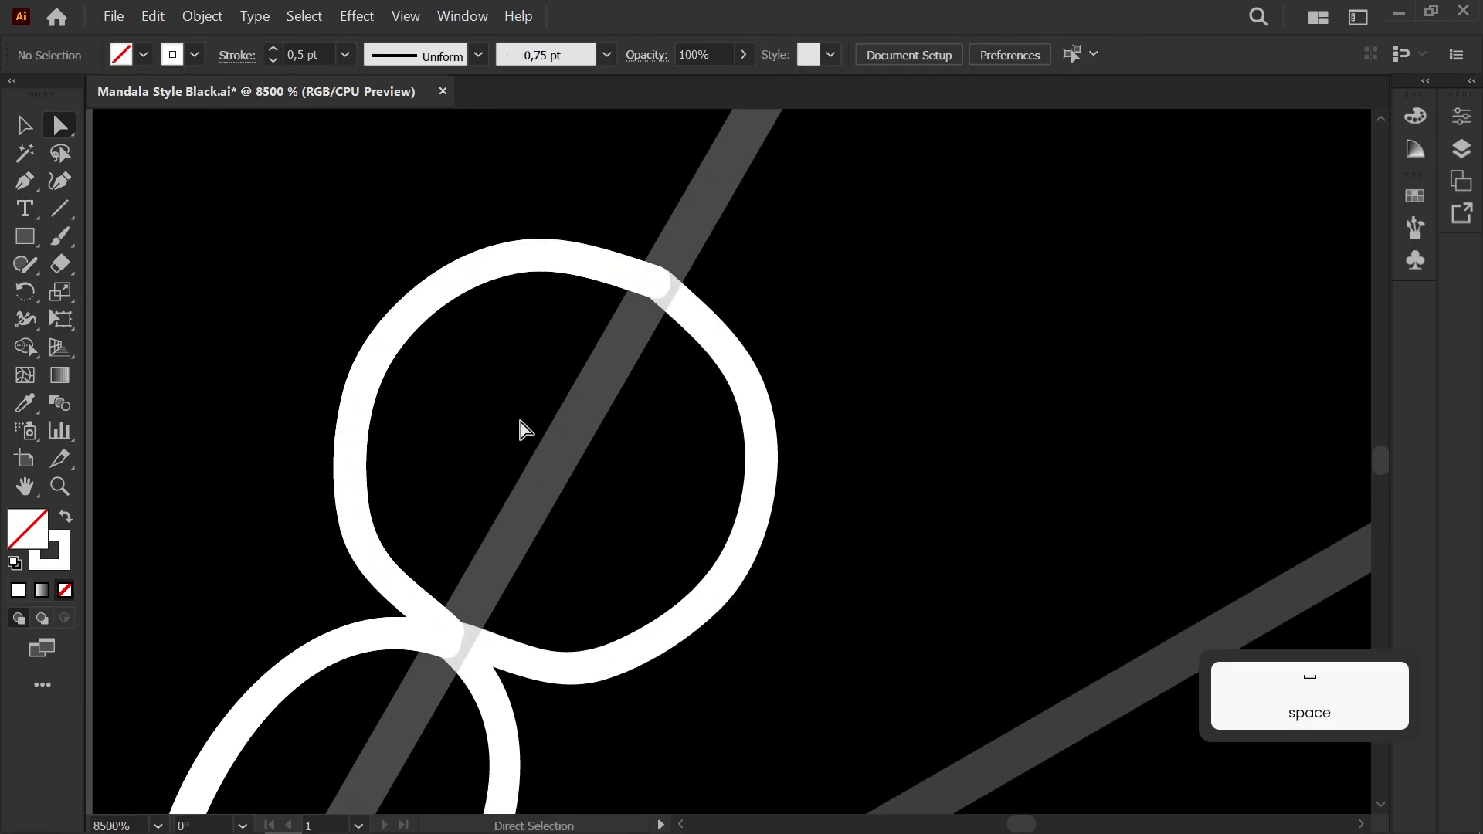
Step: Paint a tulip-shaped bud with a notched tip between the vertical guide and the circle, undoing misdrawn strokes
{"action": "scroll", "coordinate": [525, 424], "scroll_direction": "down", "scroll_amount": 11}
{"action": "key", "text": "space"}
{"action": "left_click_drag", "start_coordinate": [581, 453], "coordinate": [361, 597]}
{"action": "scroll", "coordinate": [321, 511], "scroll_direction": "down", "scroll_amount": 1}
{"action": "key", "text": "space"}
{"action": "scroll", "coordinate": [299, 533], "scroll_direction": "up", "scroll_amount": 9}
{"action": "key", "text": "b"}
{"action": "left_click_drag", "start_coordinate": [521, 634], "coordinate": [462, 473]}
{"action": "key", "text": "ctrl+z"}
{"action": "mouse_move", "coordinate": [548, 620]}
{"action": "left_mouse_down"}
{"action": "mouse_move", "coordinate": [460, 488]}
{"action": "mouse_move", "coordinate": [491, 473]}
{"action": "left_mouse_up"}
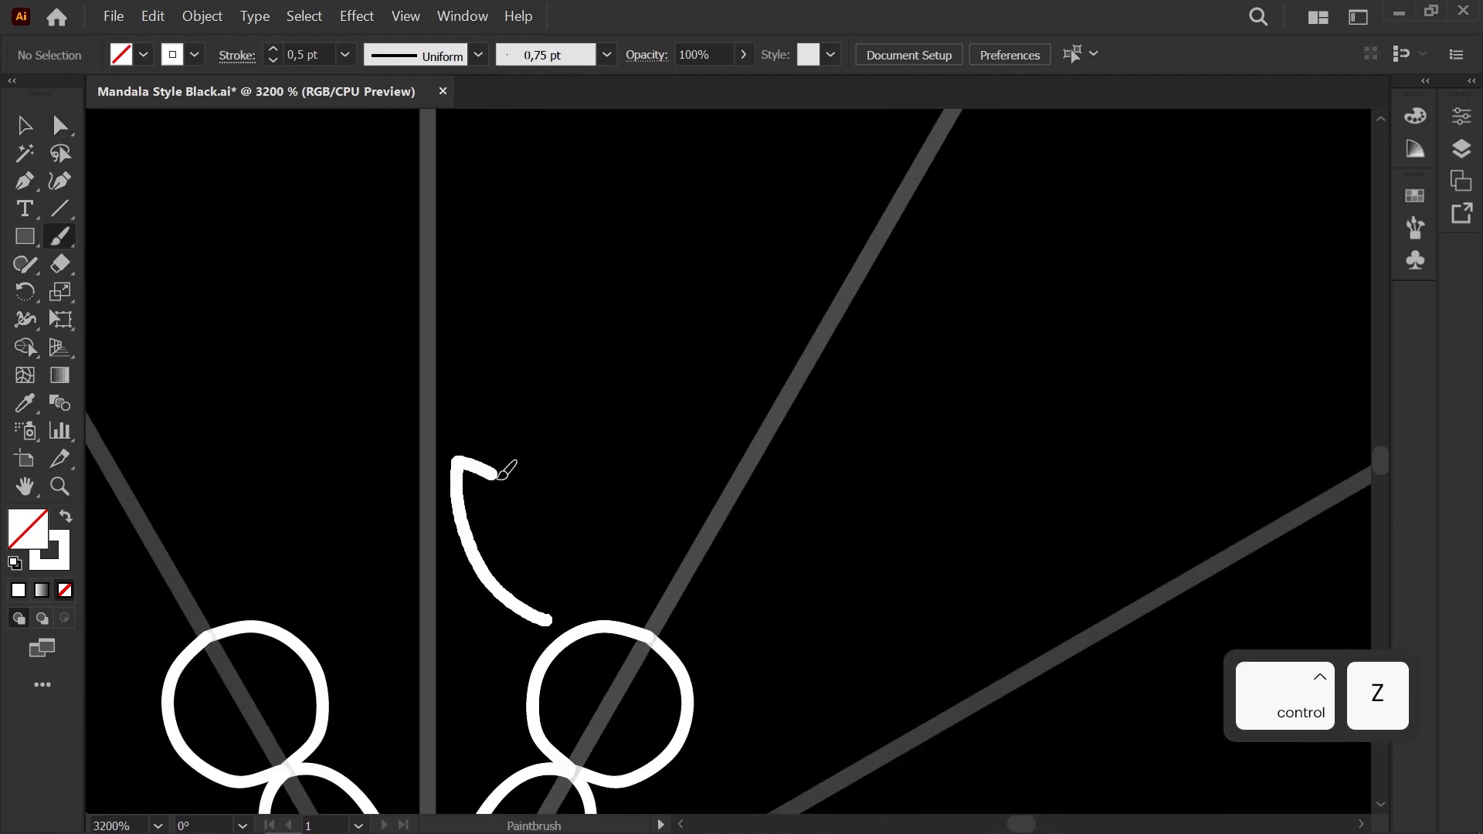
{"action": "left_click_drag", "start_coordinate": [546, 427], "coordinate": [549, 425]}
{"action": "key", "text": "ctrl+z"}
{"action": "mouse_move", "coordinate": [560, 614]}
{"action": "left_mouse_down"}
{"action": "mouse_move", "coordinate": [503, 546]}
{"action": "mouse_move", "coordinate": [460, 407]}
{"action": "mouse_move", "coordinate": [583, 384]}
{"action": "mouse_move", "coordinate": [572, 597]}
{"action": "left_mouse_up"}
{"action": "key", "text": "ctrl+z"}
Step: Paint a smaller circle on the diagonal guide beyond the tulip-shaped buds
{"action": "scroll", "coordinate": [624, 413], "scroll_direction": "down", "scroll_amount": 5}
{"action": "key", "text": "space"}
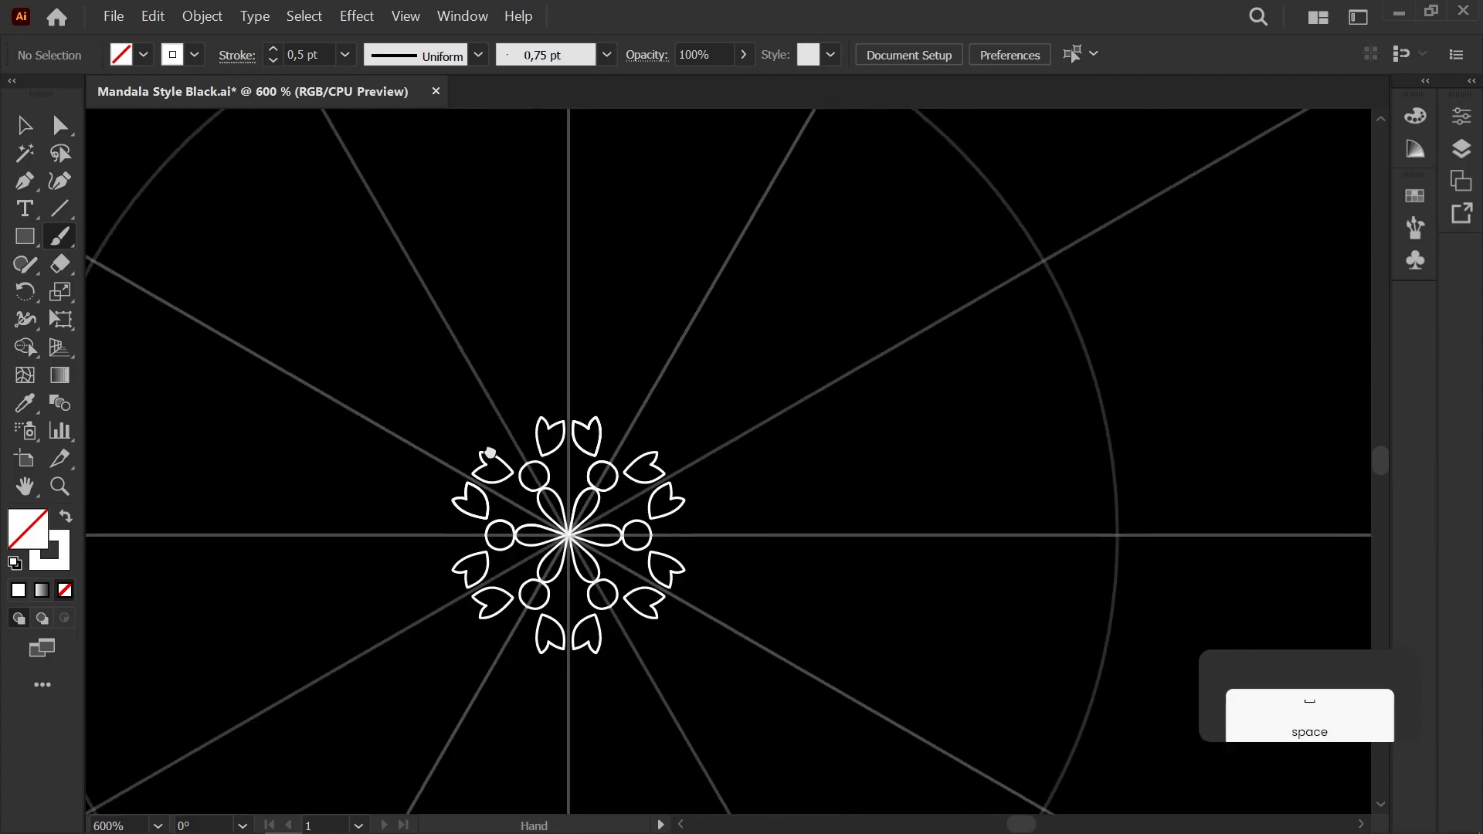
{"action": "left_click_drag", "start_coordinate": [630, 423], "coordinate": [357, 457]}
{"action": "scroll", "coordinate": [357, 457], "scroll_direction": "down", "scroll_amount": 4}
{"action": "key", "text": "space"}
{"action": "left_click_drag", "start_coordinate": [409, 519], "coordinate": [444, 480]}
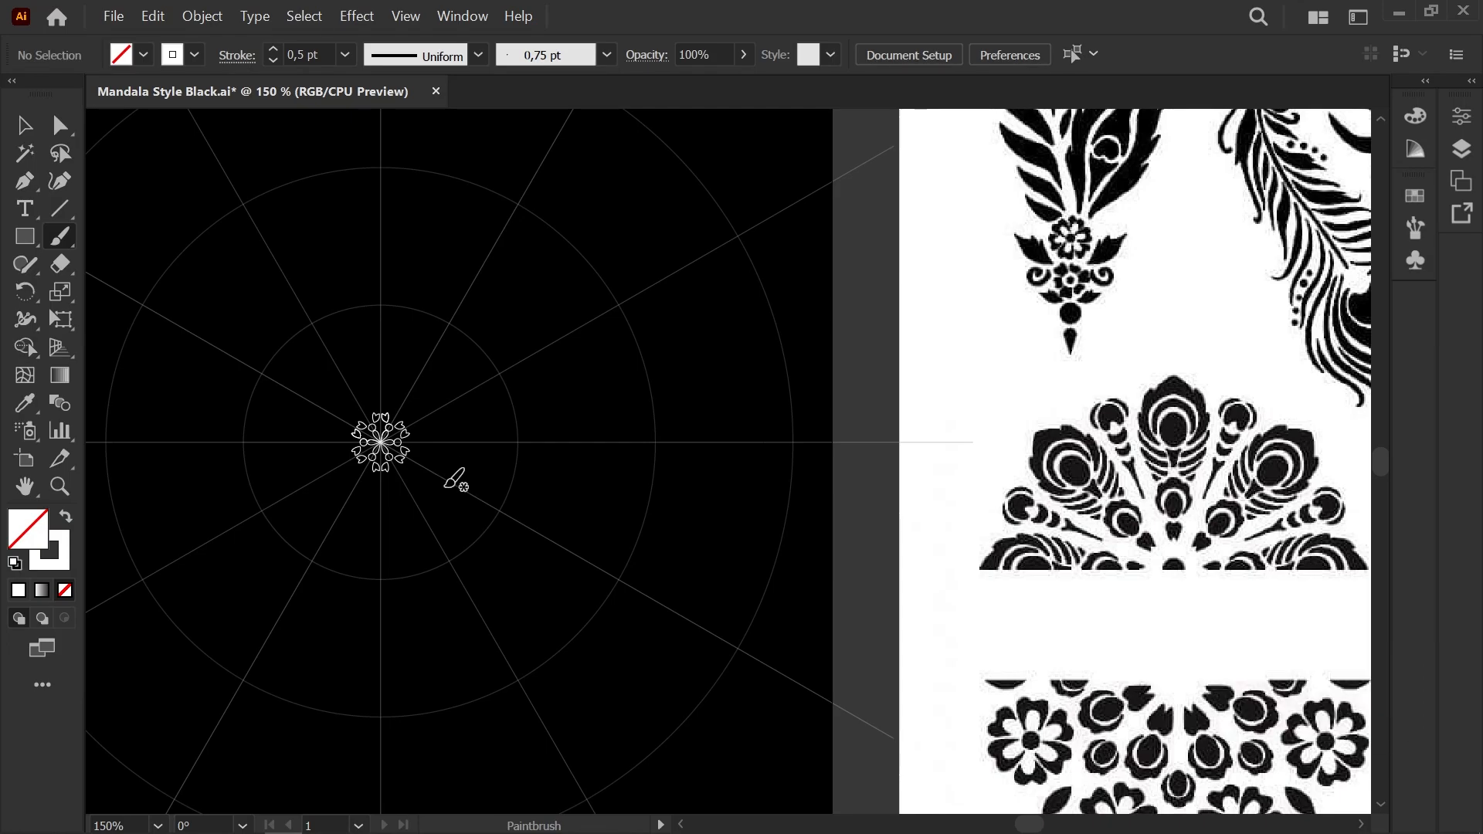
{"action": "scroll", "coordinate": [350, 437], "scroll_direction": "up", "scroll_amount": 7}
{"action": "key", "text": "space"}
{"action": "left_click_drag", "start_coordinate": [858, 189], "coordinate": [618, 464]}
{"action": "scroll", "coordinate": [614, 463], "scroll_direction": "up", "scroll_amount": 2}
{"action": "mouse_move", "coordinate": [602, 561]}
{"action": "left_mouse_down"}
{"action": "mouse_move", "coordinate": [583, 524]}
{"action": "mouse_move", "coordinate": [657, 472]}
{"action": "mouse_move", "coordinate": [622, 458]}
{"action": "left_mouse_up"}
Step: Delete the unwanted path near the small outer circle on the diagonal guide
{"action": "scroll", "coordinate": [622, 457], "scroll_direction": "down", "scroll_amount": 8}
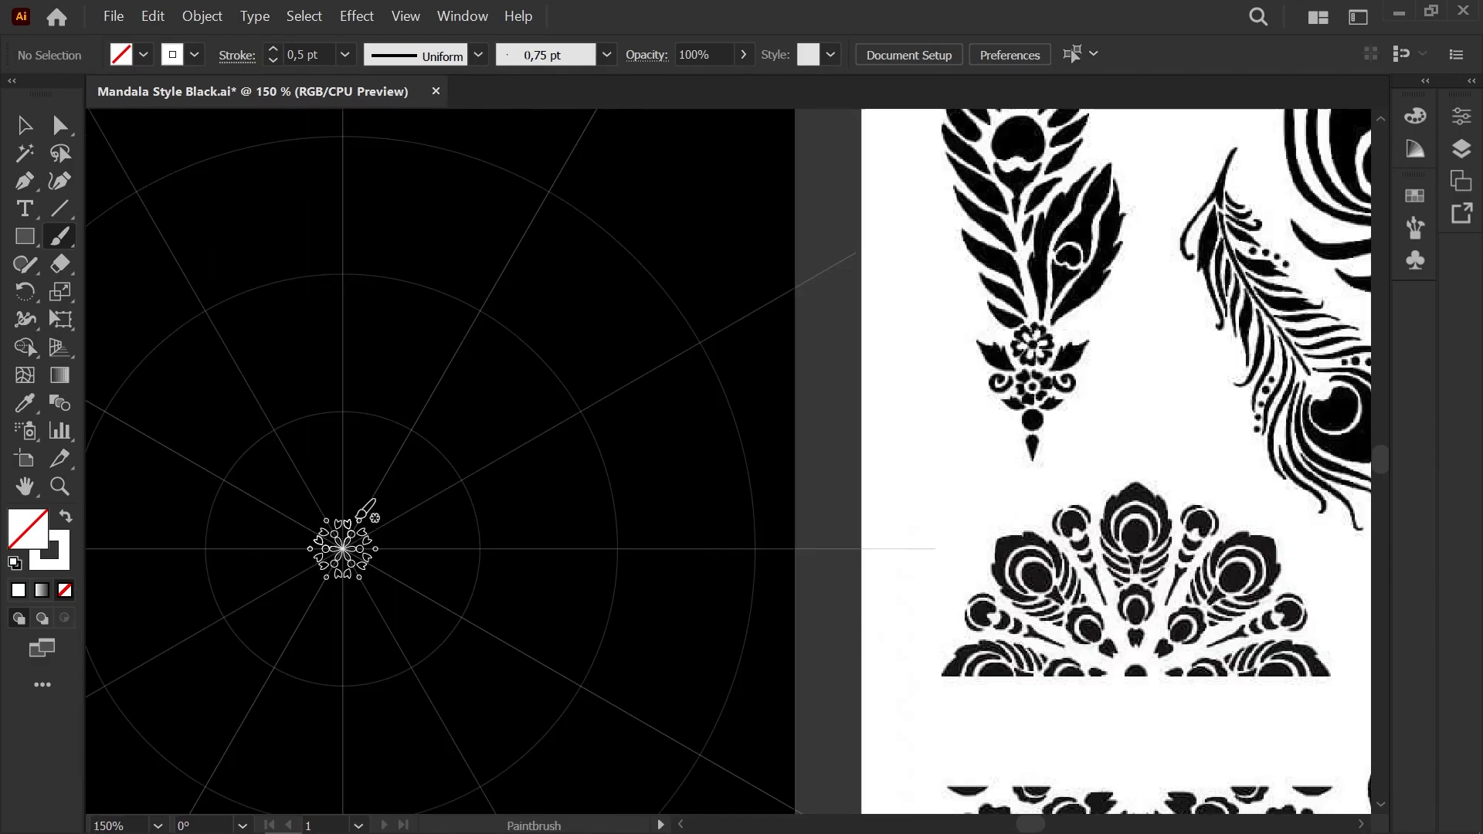
{"action": "scroll", "coordinate": [365, 498], "scroll_direction": "up", "scroll_amount": 6}
{"action": "scroll", "coordinate": [398, 550], "scroll_direction": "up", "scroll_amount": 2}
{"action": "key", "text": "space"}
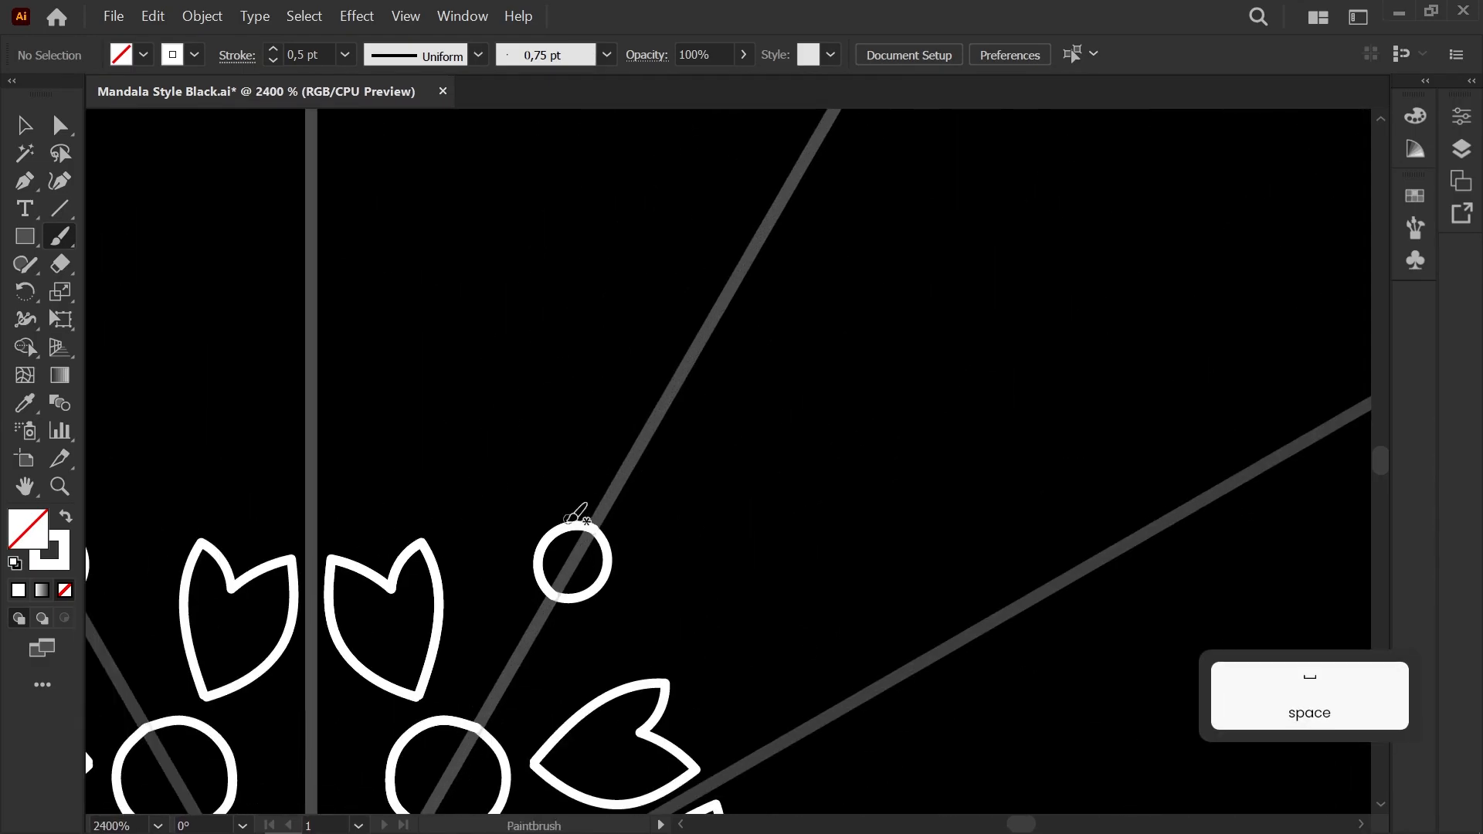
{"action": "left_click_drag", "start_coordinate": [581, 417], "coordinate": [631, 465]}
{"action": "key", "text": "space"}
{"action": "left_click_drag", "start_coordinate": [603, 548], "coordinate": [702, 432]}
{"action": "scroll", "coordinate": [662, 319], "scroll_direction": "up", "scroll_amount": 1}
{"action": "key", "text": "a"}
{"action": "left_click", "coordinate": [756, 345]}
{"action": "key", "text": "Delete"}
Step: Paint heart-shaped petals around the small outer circle, undoing the misdrawn strokes
{"action": "key", "text": "space"}
{"action": "left_click_drag", "start_coordinate": [507, 484], "coordinate": [394, 564]}
{"action": "key", "text": "b"}
{"action": "mouse_move", "coordinate": [553, 520]}
{"action": "left_mouse_down"}
{"action": "mouse_move", "coordinate": [550, 441]}
{"action": "mouse_move", "coordinate": [633, 446]}
{"action": "left_mouse_up"}
{"action": "key", "text": "space"}
{"action": "mouse_move", "coordinate": [520, 606]}
{"action": "left_mouse_down"}
{"action": "mouse_move", "coordinate": [632, 421]}
{"action": "mouse_move", "coordinate": [556, 523]}
{"action": "left_mouse_up"}
{"action": "key", "text": "ctrl+z"}
{"action": "mouse_move", "coordinate": [623, 410]}
{"action": "left_mouse_down"}
{"action": "mouse_move", "coordinate": [545, 501]}
{"action": "mouse_move", "coordinate": [585, 537]}
{"action": "mouse_move", "coordinate": [585, 414]}
{"action": "mouse_move", "coordinate": [526, 502]}
{"action": "mouse_move", "coordinate": [585, 537]}
{"action": "left_mouse_up"}
{"action": "key", "text": "ctrl+z"}
Step: Complete the flower around the small outer circle with five heart-shaped petals
{"action": "key", "text": "space"}
{"action": "mouse_move", "coordinate": [616, 378]}
{"action": "left_mouse_down"}
{"action": "mouse_move", "coordinate": [631, 470]}
{"action": "mouse_move", "coordinate": [528, 361]}
{"action": "mouse_move", "coordinate": [509, 465]}
{"action": "mouse_move", "coordinate": [646, 498]}
{"action": "mouse_move", "coordinate": [695, 387]}
{"action": "mouse_move", "coordinate": [623, 420]}
{"action": "left_mouse_up"}
{"action": "scroll", "coordinate": [616, 417], "scroll_direction": "down", "scroll_amount": 1}
{"action": "scroll", "coordinate": [616, 417], "scroll_direction": "up", "scroll_amount": 2}
{"action": "key", "text": "ctrl+z"}
{"action": "key", "text": "ctrl+z"}
{"action": "mouse_move", "coordinate": [714, 490]}
{"action": "left_mouse_down"}
{"action": "mouse_move", "coordinate": [695, 358]}
{"action": "mouse_move", "coordinate": [577, 406]}
{"action": "mouse_move", "coordinate": [489, 510]}
{"action": "mouse_move", "coordinate": [674, 581]}
{"action": "left_mouse_up"}
{"action": "scroll", "coordinate": [636, 444], "scroll_direction": "down", "scroll_amount": 5}
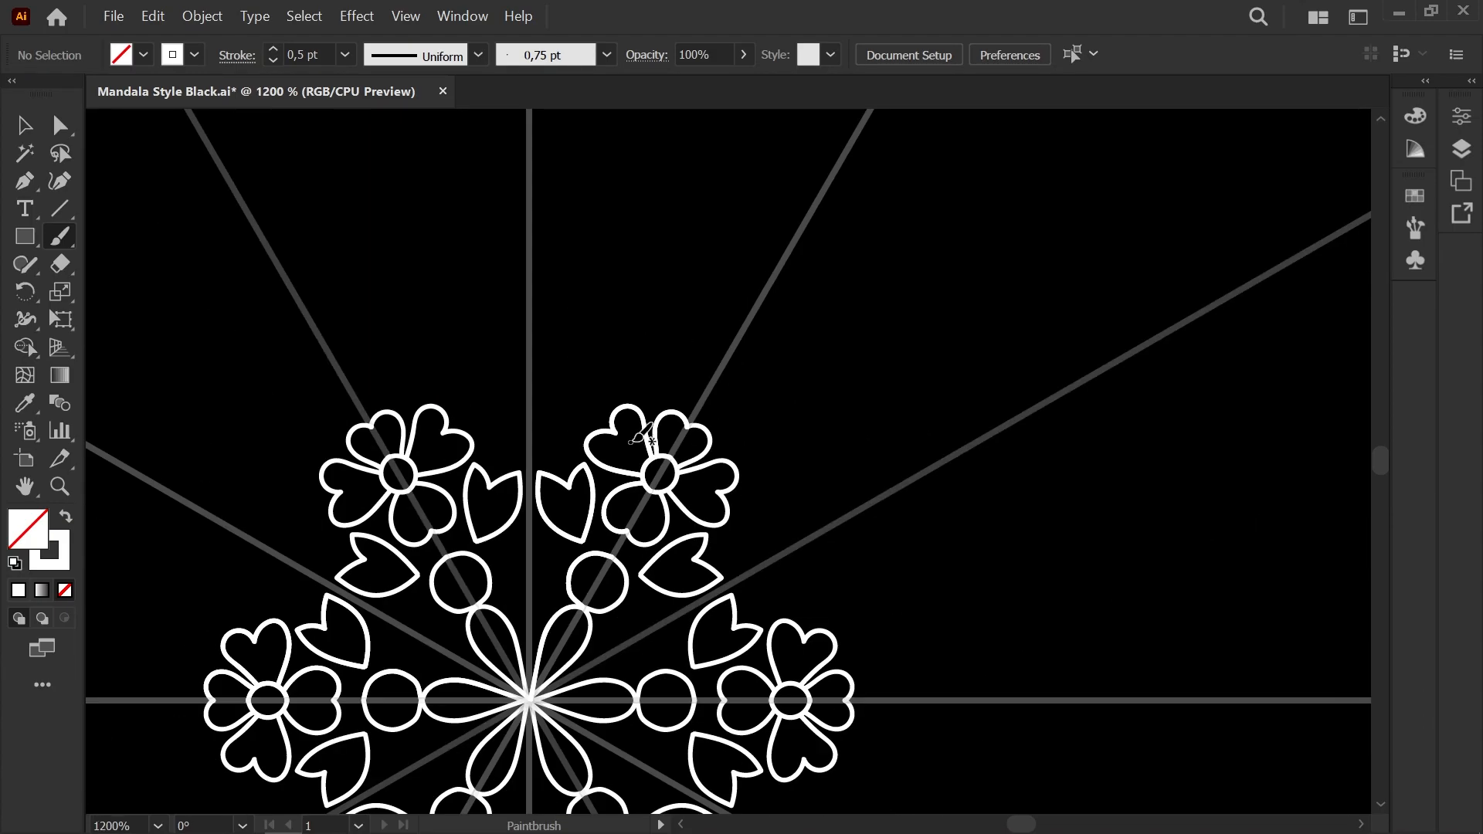
{"action": "key", "text": "space"}
{"action": "left_click_drag", "start_coordinate": [625, 447], "coordinate": [399, 491]}
{"action": "scroll", "coordinate": [399, 491], "scroll_direction": "down", "scroll_amount": 3}
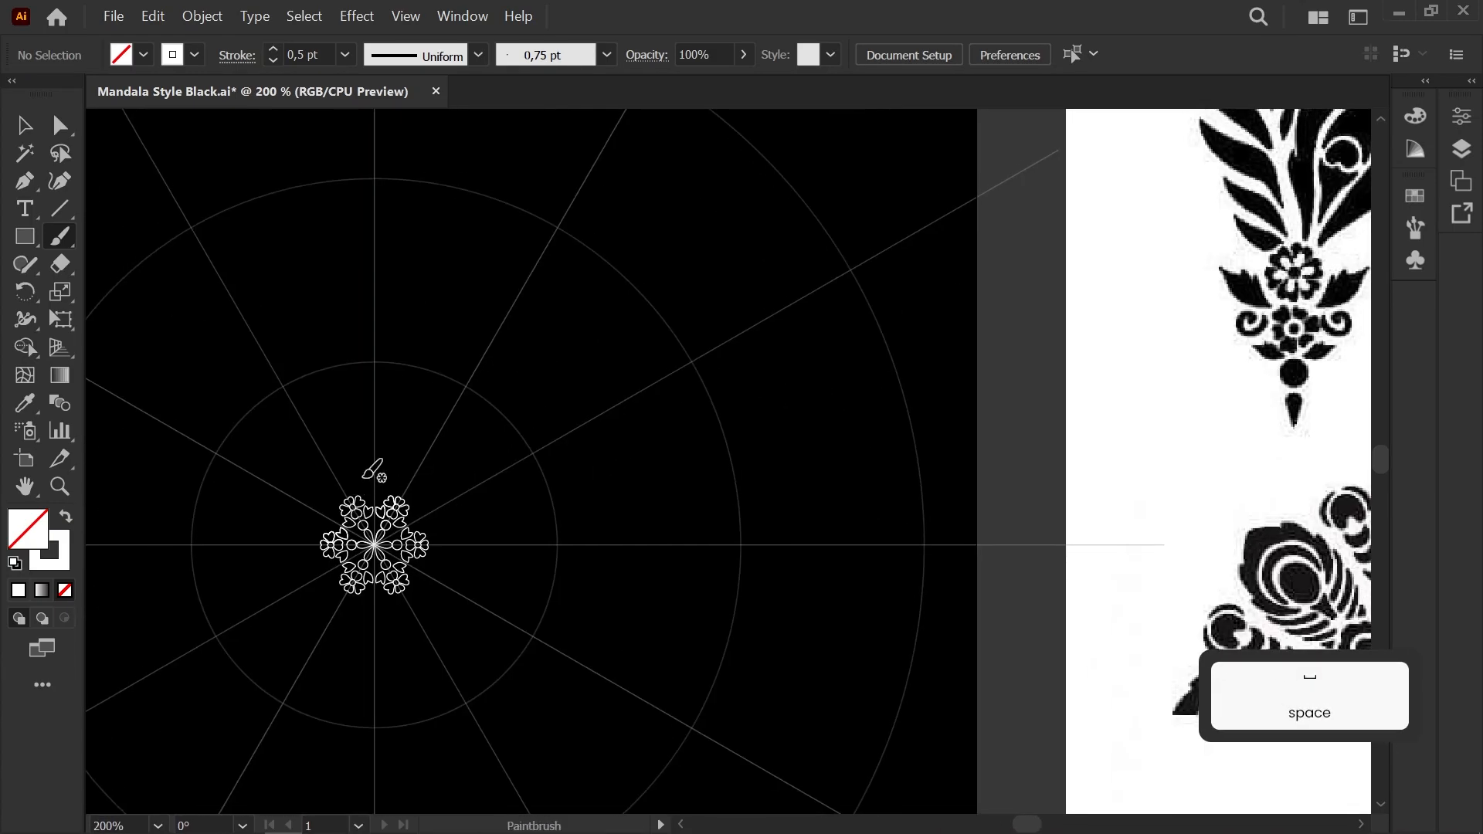
Step: Paint a curled swirl beside the vertical guide between the small flowers, undoing the misdrawn stroke
{"action": "scroll", "coordinate": [378, 471], "scroll_direction": "up", "scroll_amount": 5}
{"action": "mouse_move", "coordinate": [670, 726]}
{"action": "left_mouse_down"}
{"action": "mouse_move", "coordinate": [646, 420]}
{"action": "mouse_move", "coordinate": [480, 408]}
{"action": "mouse_move", "coordinate": [508, 429]}
{"action": "left_mouse_up"}
{"action": "scroll", "coordinate": [646, 420], "scroll_direction": "up", "scroll_amount": 1}
{"action": "key", "text": "ctrl+z"}
{"action": "mouse_move", "coordinate": [732, 354]}
{"action": "left_mouse_down"}
{"action": "mouse_move", "coordinate": [486, 465]}
{"action": "mouse_move", "coordinate": [519, 413]}
{"action": "mouse_move", "coordinate": [688, 339]}
{"action": "mouse_move", "coordinate": [732, 352]}
{"action": "left_mouse_up"}
{"action": "scroll", "coordinate": [666, 344], "scroll_direction": "down", "scroll_amount": 4}
{"action": "key", "text": "space"}
{"action": "mouse_move", "coordinate": [643, 346]}
{"action": "left_mouse_down"}
{"action": "mouse_move", "coordinate": [404, 379]}
{"action": "mouse_move", "coordinate": [413, 454]}
{"action": "left_mouse_up"}
Step: Paint a leaf with a smooth inner edge and a serrated outer edge beyond the swirl, between the vertical and diagonal guides
{"action": "scroll", "coordinate": [412, 369], "scroll_direction": "down", "scroll_amount": 5}
{"action": "key", "text": "space"}
{"action": "scroll", "coordinate": [368, 376], "scroll_direction": "up", "scroll_amount": 6}
{"action": "left_click_drag", "start_coordinate": [455, 667], "coordinate": [324, 495]}
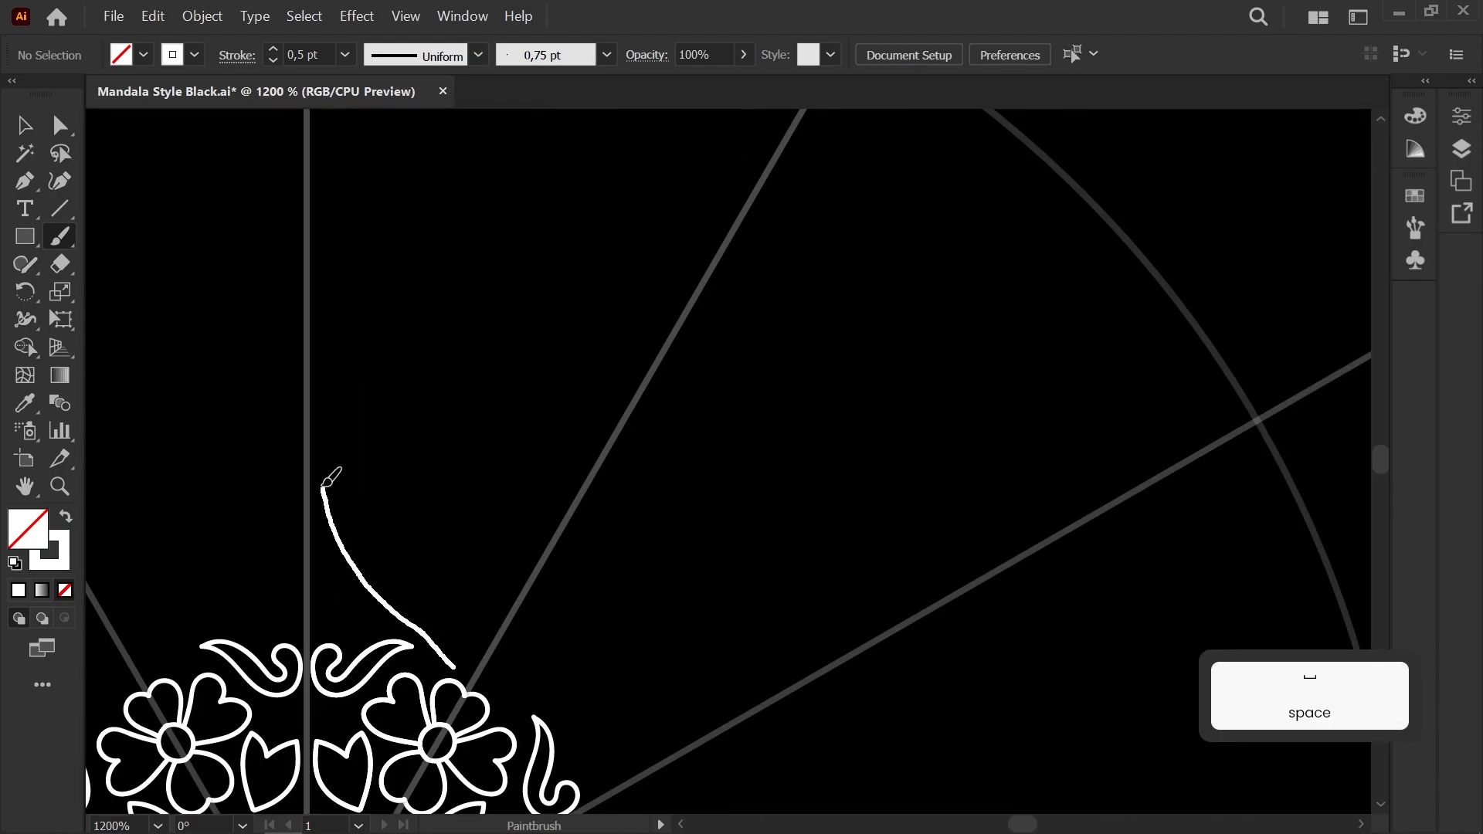
{"action": "left_click_drag", "start_coordinate": [380, 448], "coordinate": [444, 496]}
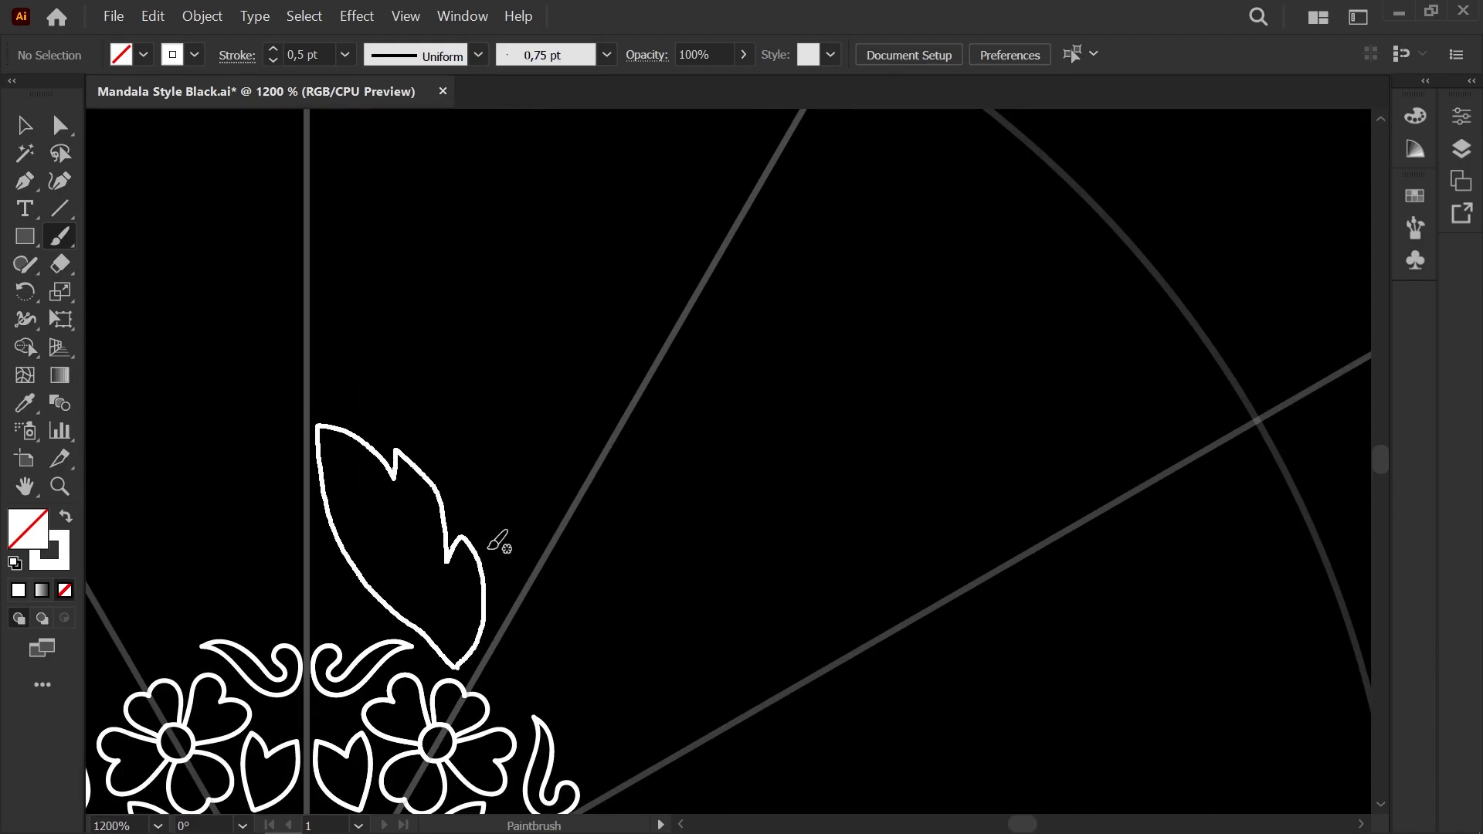
Step: Move the end point of the serrated leaf's outline so that its two edges meet
{"action": "key", "text": "a"}
{"action": "scroll", "coordinate": [459, 581], "scroll_direction": "up", "scroll_amount": 4}
{"action": "key", "text": "space"}
{"action": "left_click_drag", "start_coordinate": [462, 583], "coordinate": [485, 202]}
{"action": "left_click_drag", "start_coordinate": [472, 552], "coordinate": [483, 558]}
{"action": "left_click", "coordinate": [601, 510]}
{"action": "scroll", "coordinate": [600, 502], "scroll_direction": "down", "scroll_amount": 4}
{"action": "key", "text": "space"}
{"action": "left_click_drag", "start_coordinate": [600, 504], "coordinate": [341, 527]}
{"action": "scroll", "coordinate": [507, 517], "scroll_direction": "down", "scroll_amount": 3}
{"action": "scroll", "coordinate": [402, 504], "scroll_direction": "down", "scroll_amount": 3}
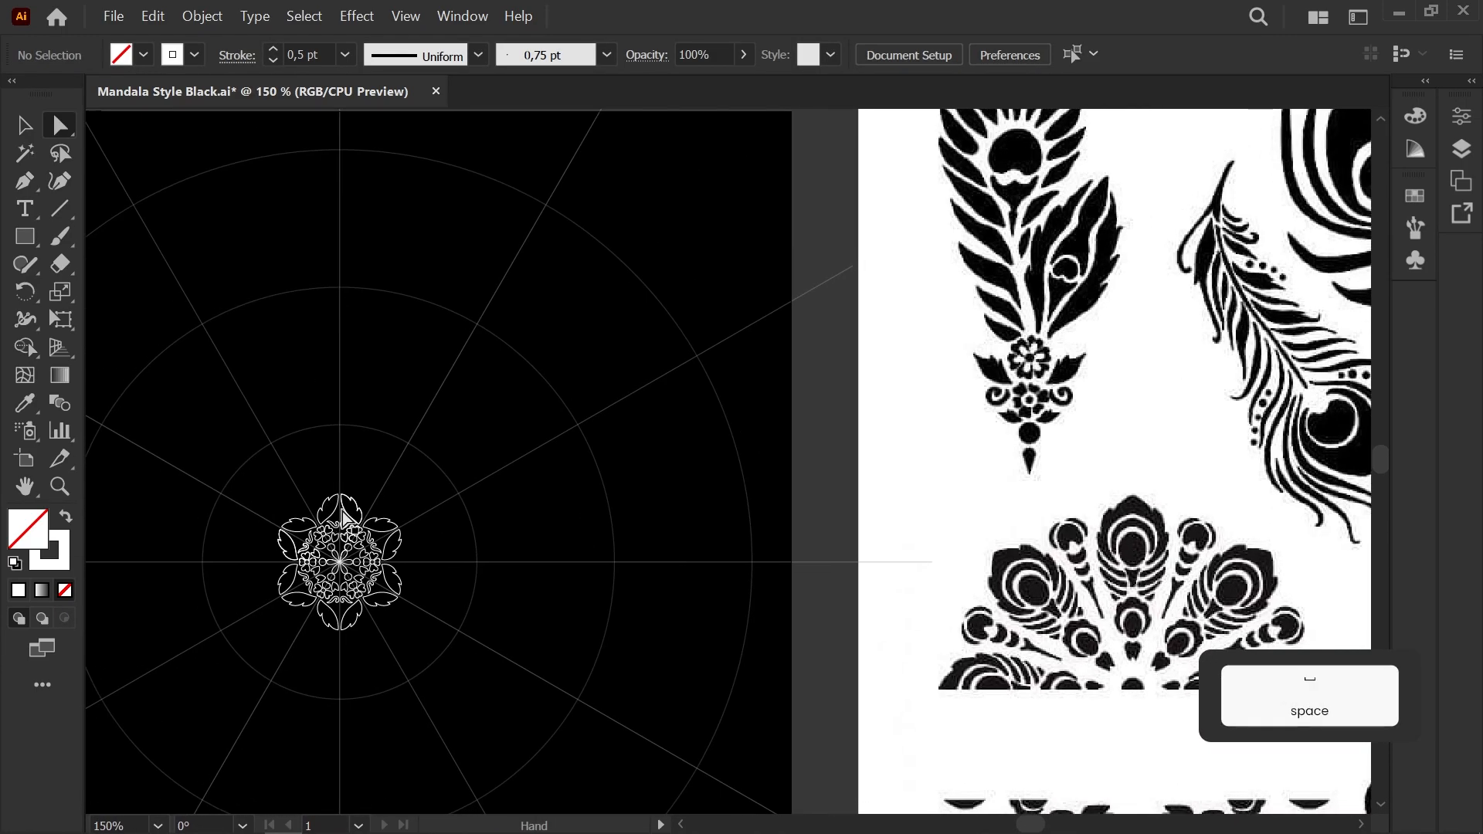
Step: Paint a small circle on the diagonal guide beyond the serrated leaves and adjust its anchor point to close the outline
{"action": "scroll", "coordinate": [353, 513], "scroll_direction": "up", "scroll_amount": 8}
{"action": "key", "text": "b"}
{"action": "mouse_move", "coordinate": [533, 525]}
{"action": "left_mouse_down"}
{"action": "mouse_move", "coordinate": [520, 480]}
{"action": "mouse_move", "coordinate": [596, 438]}
{"action": "mouse_move", "coordinate": [516, 495]}
{"action": "left_mouse_up"}
{"action": "key", "text": "a"}
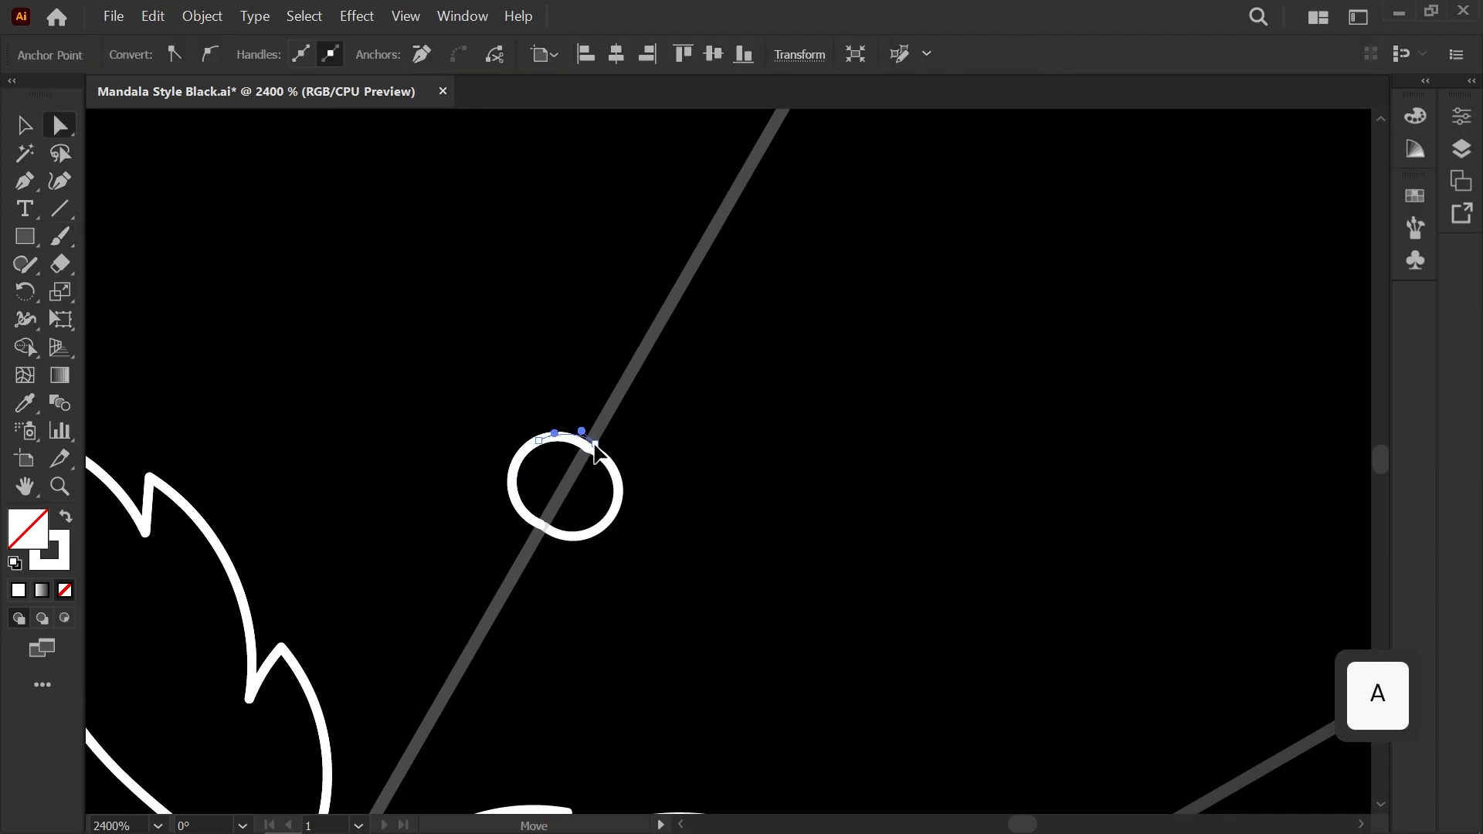
{"action": "left_click", "coordinate": [599, 577]}
{"action": "key", "text": "space"}
{"action": "scroll", "coordinate": [396, 492], "scroll_direction": "down", "scroll_amount": 8}
{"action": "scroll", "coordinate": [391, 485], "scroll_direction": "down", "scroll_amount": 3}
{"action": "scroll", "coordinate": [388, 476], "scroll_direction": "up", "scroll_amount": 9}
Step: Paint a heart-shaped petal on the outer side of the new circle, centred on the diagonal guide
{"action": "key", "text": "b"}
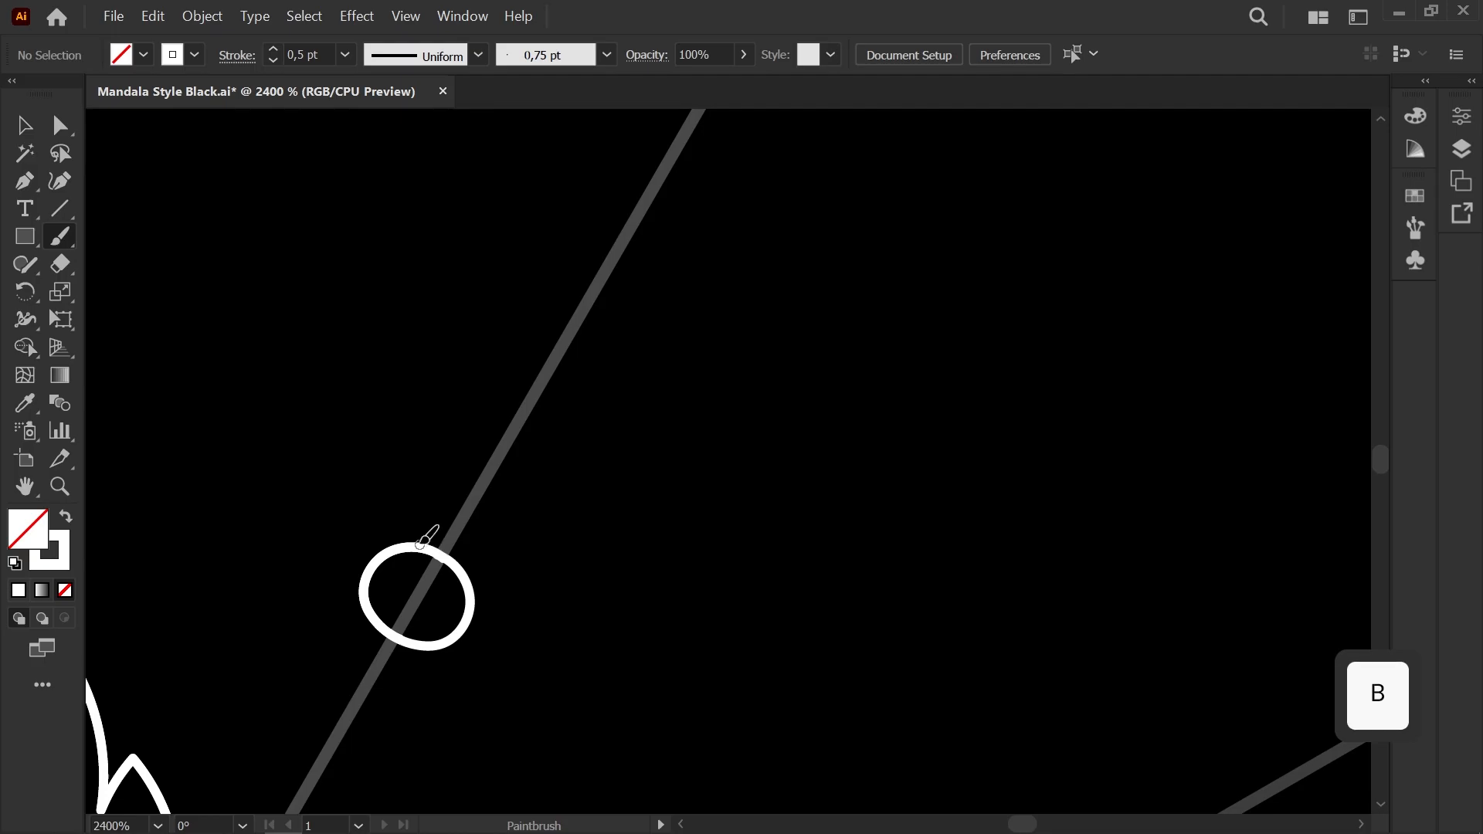
{"action": "left_click_drag", "start_coordinate": [473, 365], "coordinate": [462, 571]}
{"action": "key", "text": "space"}
{"action": "left_click_drag", "start_coordinate": [255, 662], "coordinate": [491, 355]}
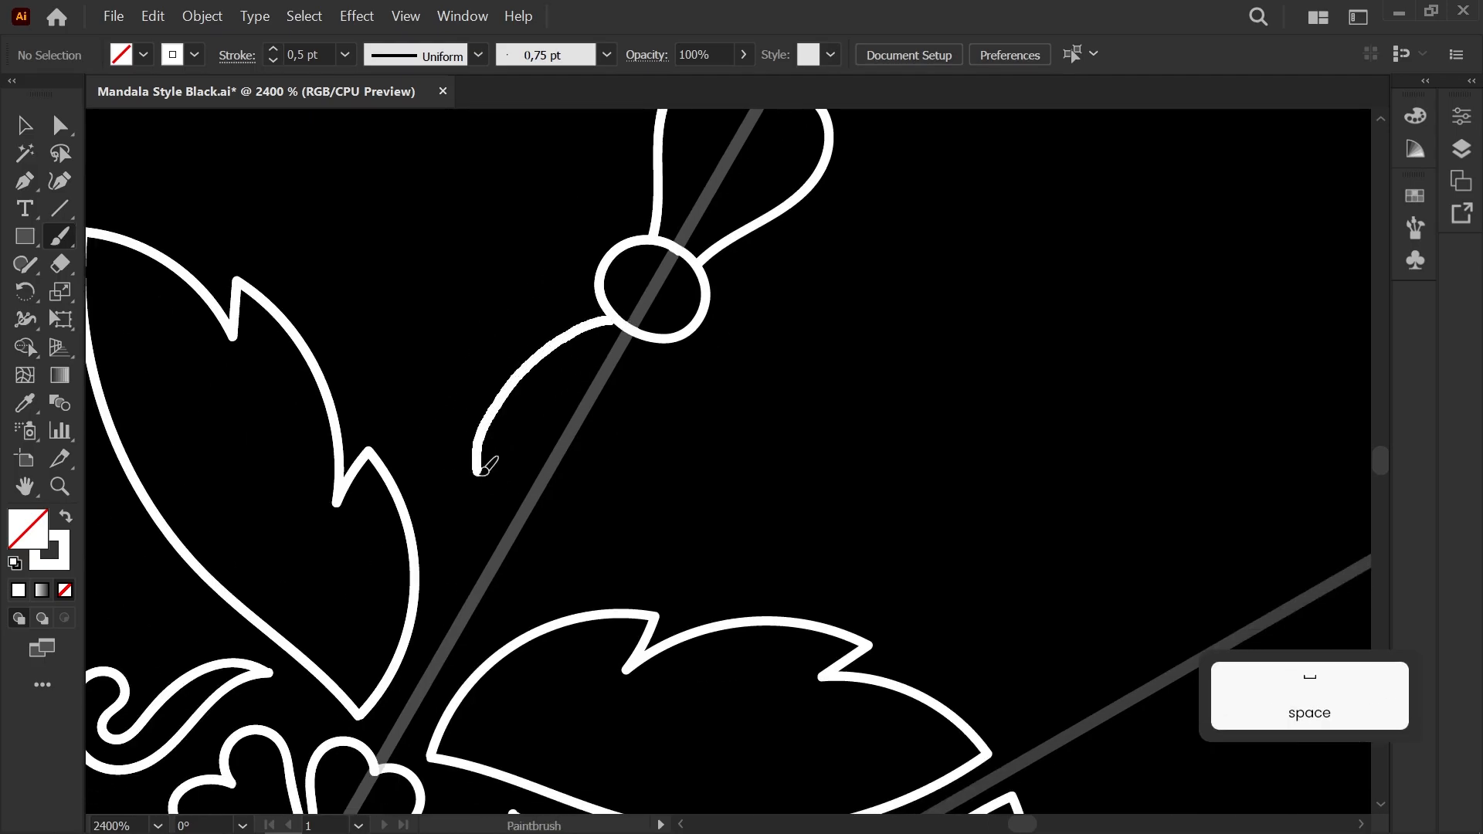
{"action": "key", "text": "ctrl+z"}
{"action": "left_click_drag", "start_coordinate": [610, 313], "coordinate": [555, 343]}
{"action": "left_click_drag", "start_coordinate": [499, 509], "coordinate": [662, 338]}
{"action": "scroll", "coordinate": [533, 433], "scroll_direction": "down", "scroll_amount": 1}
{"action": "key", "text": "space"}
{"action": "scroll", "coordinate": [559, 310], "scroll_direction": "up", "scroll_amount": 1}
{"action": "key", "text": "ctrl+z"}
{"action": "key", "text": "ctrl+z"}
Step: Paint a heart-shaped petal on the circle's inner side, facing the mandala's centre
{"action": "left_click_drag", "start_coordinate": [594, 381], "coordinate": [531, 422]}
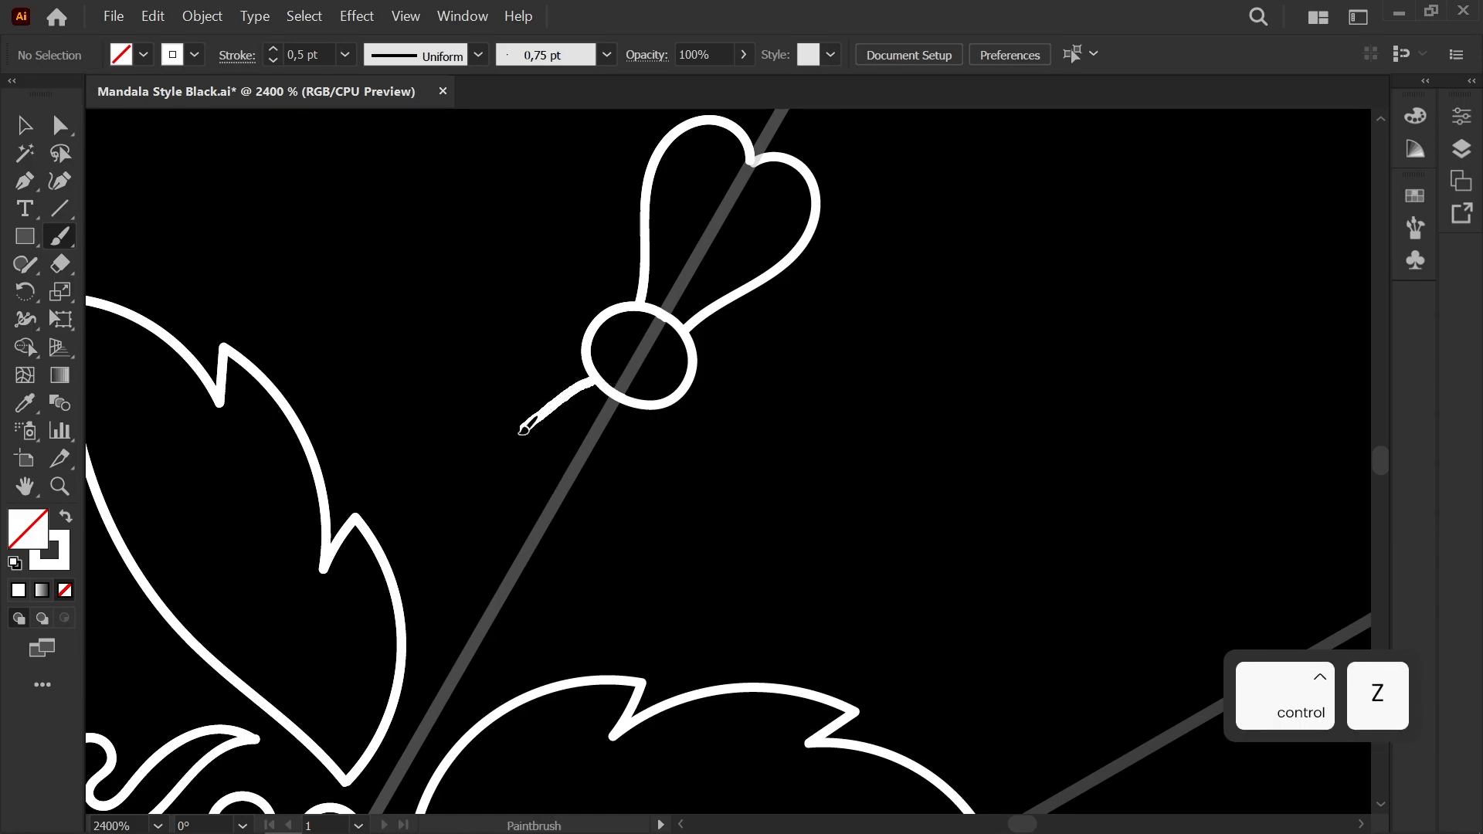
{"action": "left_click_drag", "start_coordinate": [503, 590], "coordinate": [642, 407]}
{"action": "scroll", "coordinate": [548, 410], "scroll_direction": "down", "scroll_amount": 4}
{"action": "scroll", "coordinate": [546, 379], "scroll_direction": "up", "scroll_amount": 5}
{"action": "key", "text": "space"}
Step: Paint the remaining heart-shaped petals around the circle to complete a six-petal flower
{"action": "left_click_drag", "start_coordinate": [553, 455], "coordinate": [519, 568]}
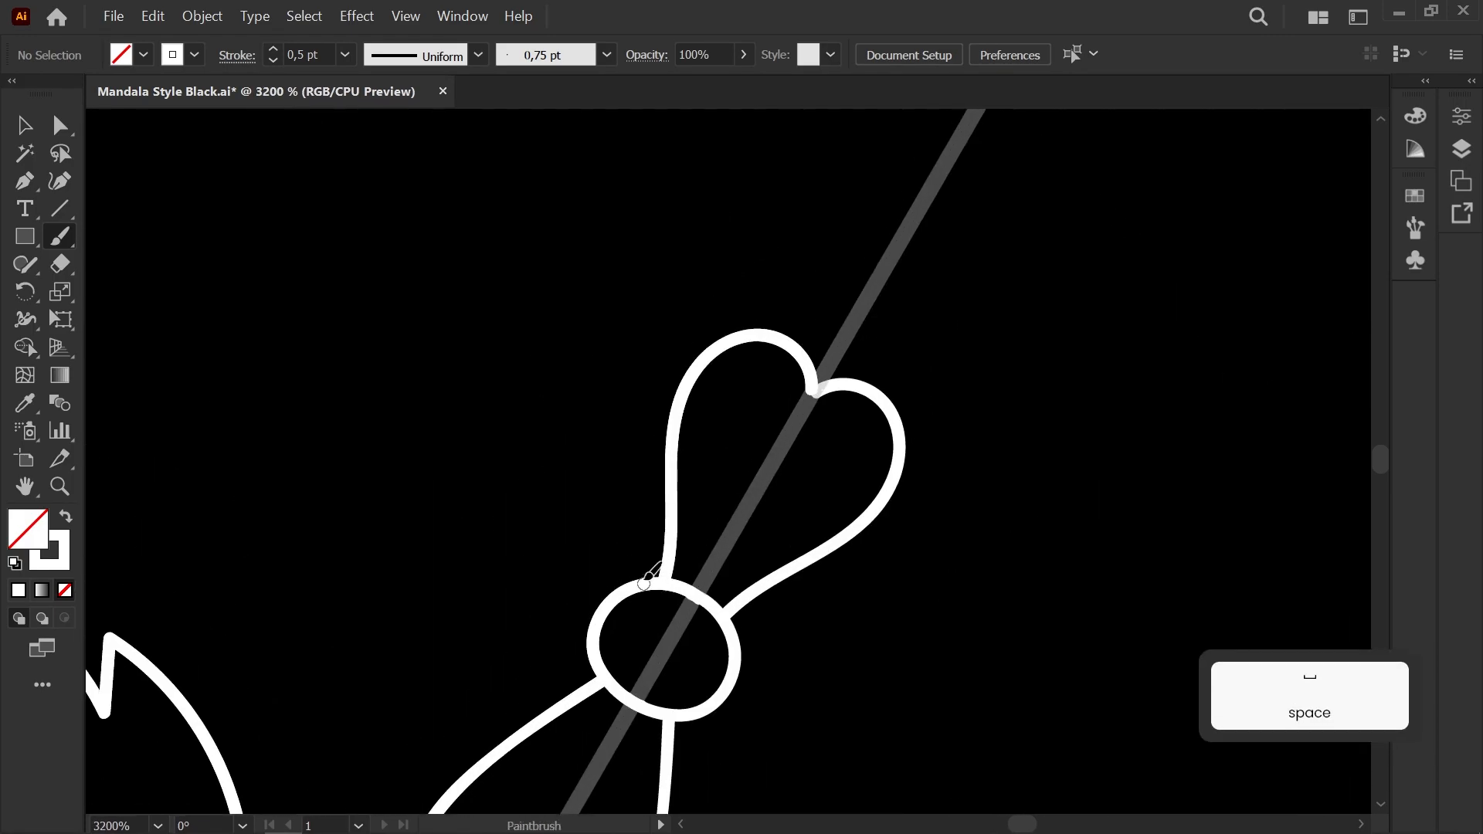
{"action": "mouse_move", "coordinate": [422, 437]}
{"action": "left_mouse_down"}
{"action": "mouse_move", "coordinate": [606, 595]}
{"action": "mouse_move", "coordinate": [836, 452]}
{"action": "left_mouse_up"}
{"action": "key", "text": "space"}
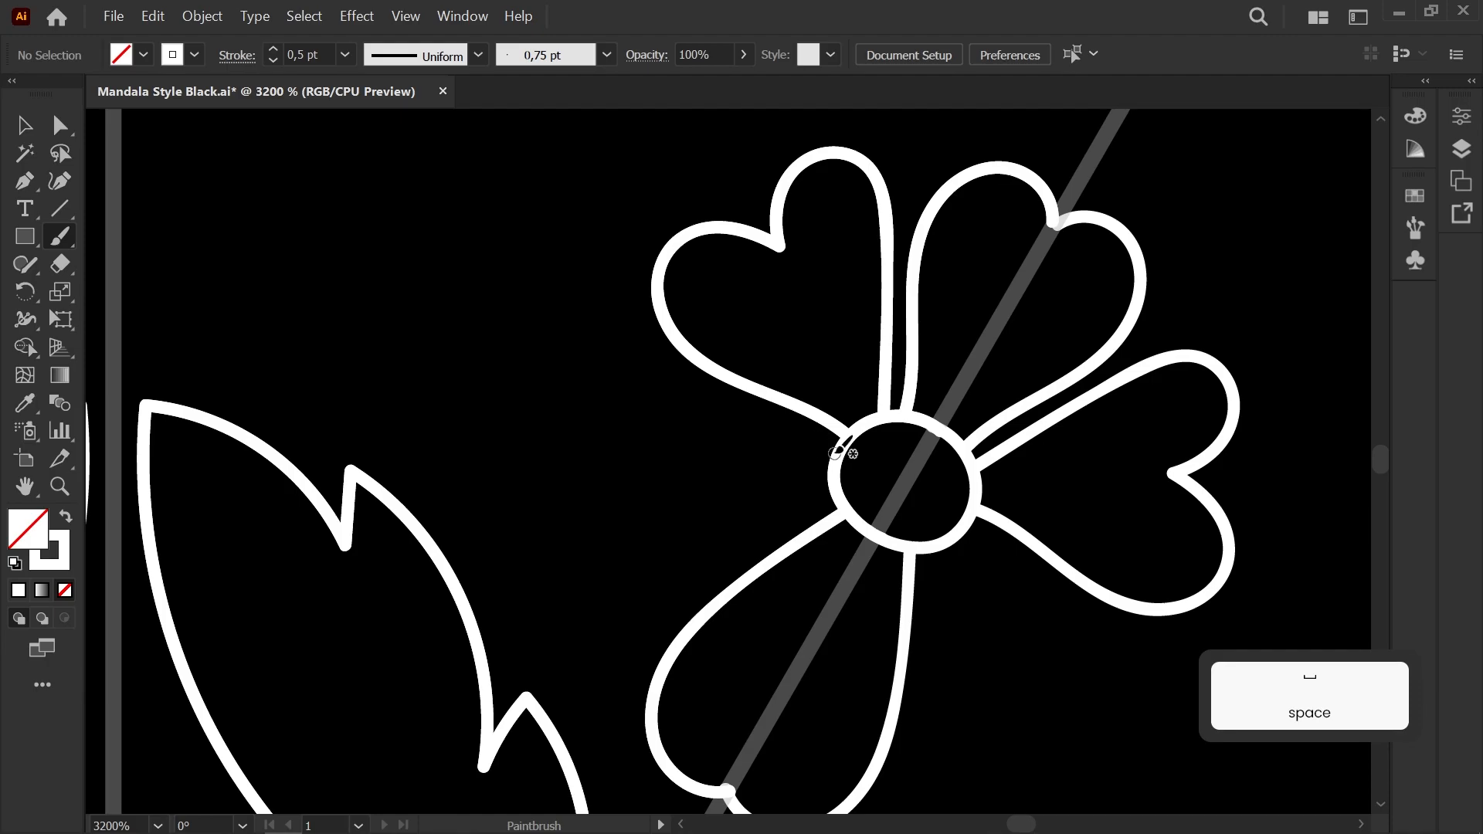
{"action": "scroll", "coordinate": [612, 595], "scroll_direction": "down", "scroll_amount": 10}
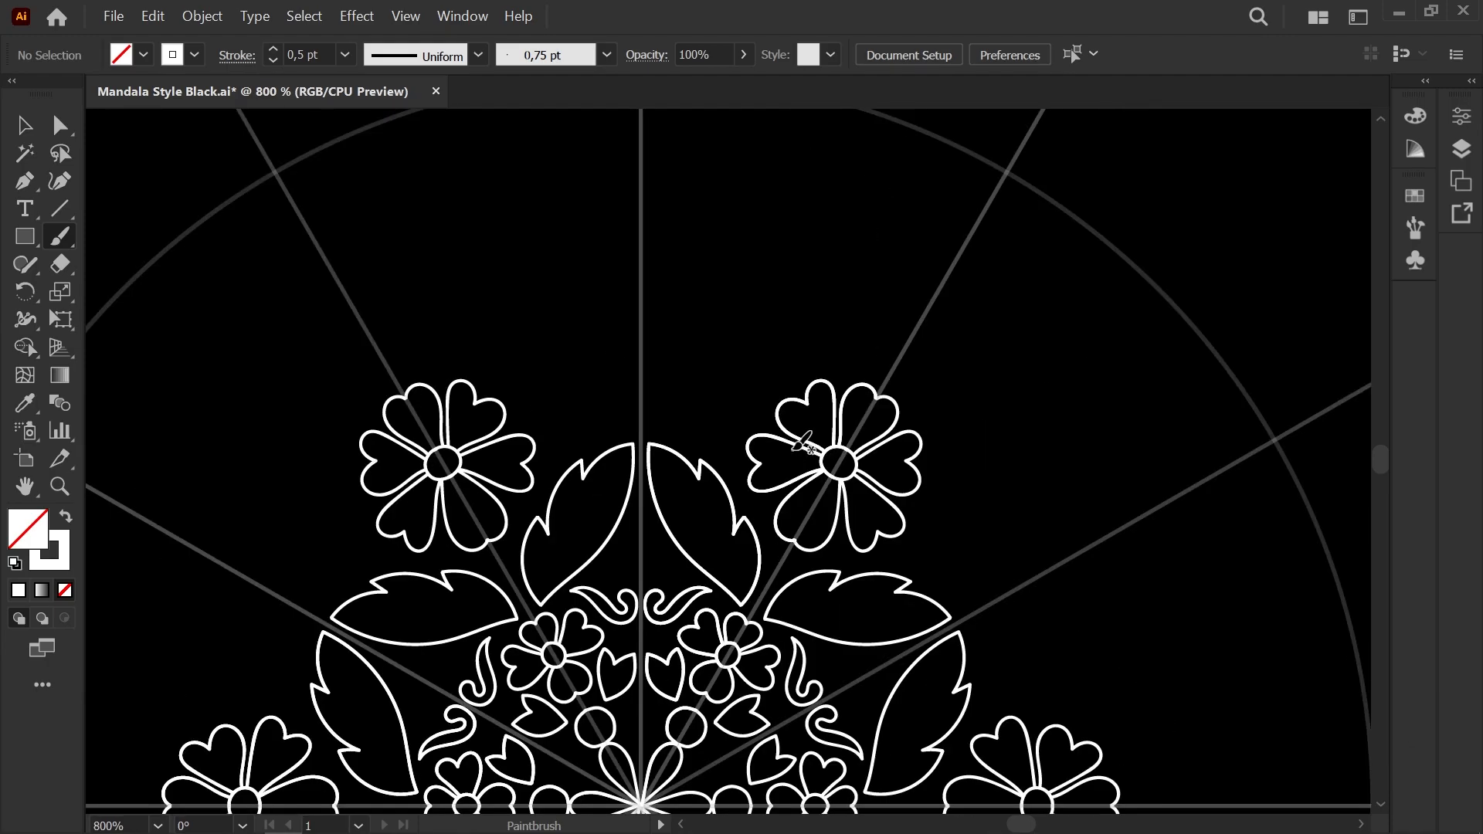
Step: Paint a small teardrop loop inside each of the flower's heart-shaped petals
{"action": "scroll", "coordinate": [297, 508], "scroll_direction": "up", "scroll_amount": 10}
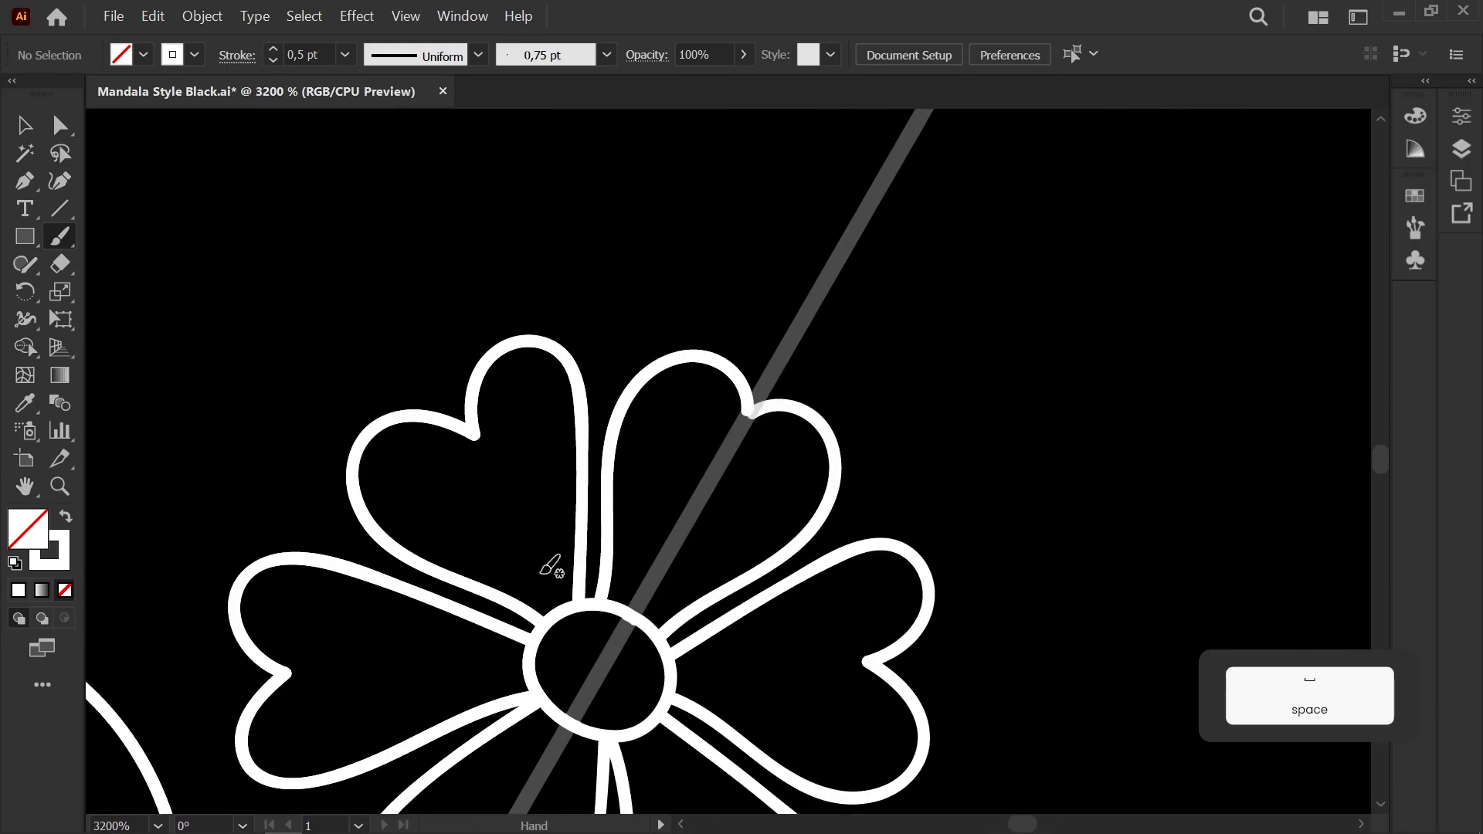
{"action": "left_click_drag", "start_coordinate": [632, 531], "coordinate": [655, 625]}
{"action": "key", "text": "space"}
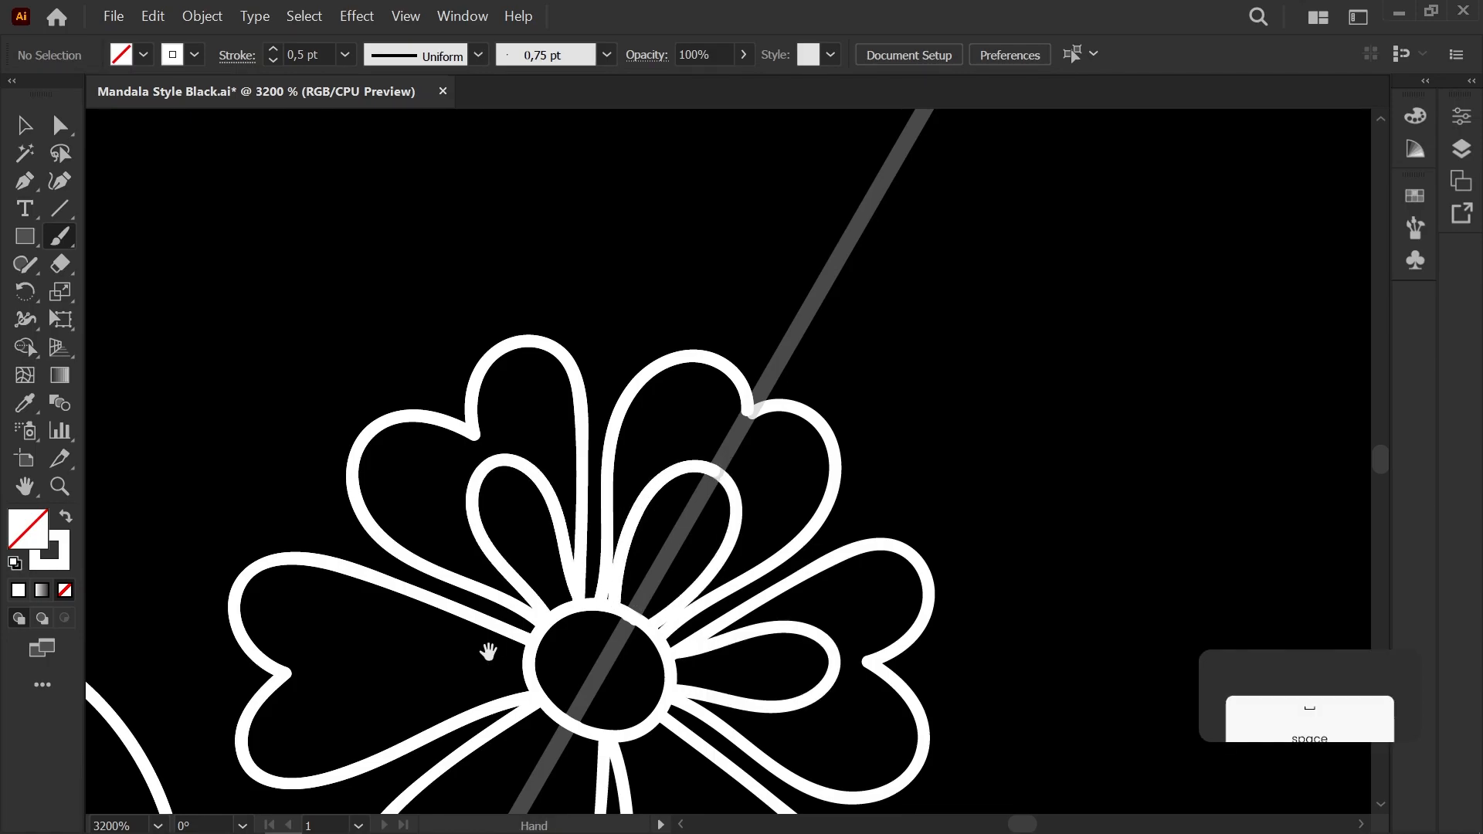
{"action": "left_click_drag", "start_coordinate": [486, 652], "coordinate": [631, 430]}
{"action": "left_click_drag", "start_coordinate": [672, 425], "coordinate": [603, 409]}
{"action": "mouse_move", "coordinate": [699, 491]}
{"action": "left_mouse_down"}
{"action": "mouse_move", "coordinate": [626, 667]}
{"action": "mouse_move", "coordinate": [738, 518]}
{"action": "left_mouse_up"}
Step: Paint a pointed, inverted heart shape on the diagonal guide just beyond the six-petal flower
{"action": "scroll", "coordinate": [712, 479], "scroll_direction": "down", "scroll_amount": 10}
{"action": "key", "text": "space"}
{"action": "scroll", "coordinate": [555, 443], "scroll_direction": "up", "scroll_amount": 1}
{"action": "mouse_move", "coordinate": [648, 515]}
{"action": "left_mouse_down"}
{"action": "mouse_move", "coordinate": [556, 442]}
{"action": "mouse_move", "coordinate": [569, 445]}
{"action": "mouse_move", "coordinate": [337, 520]}
{"action": "mouse_move", "coordinate": [330, 571]}
{"action": "mouse_move", "coordinate": [349, 578]}
{"action": "left_mouse_up"}
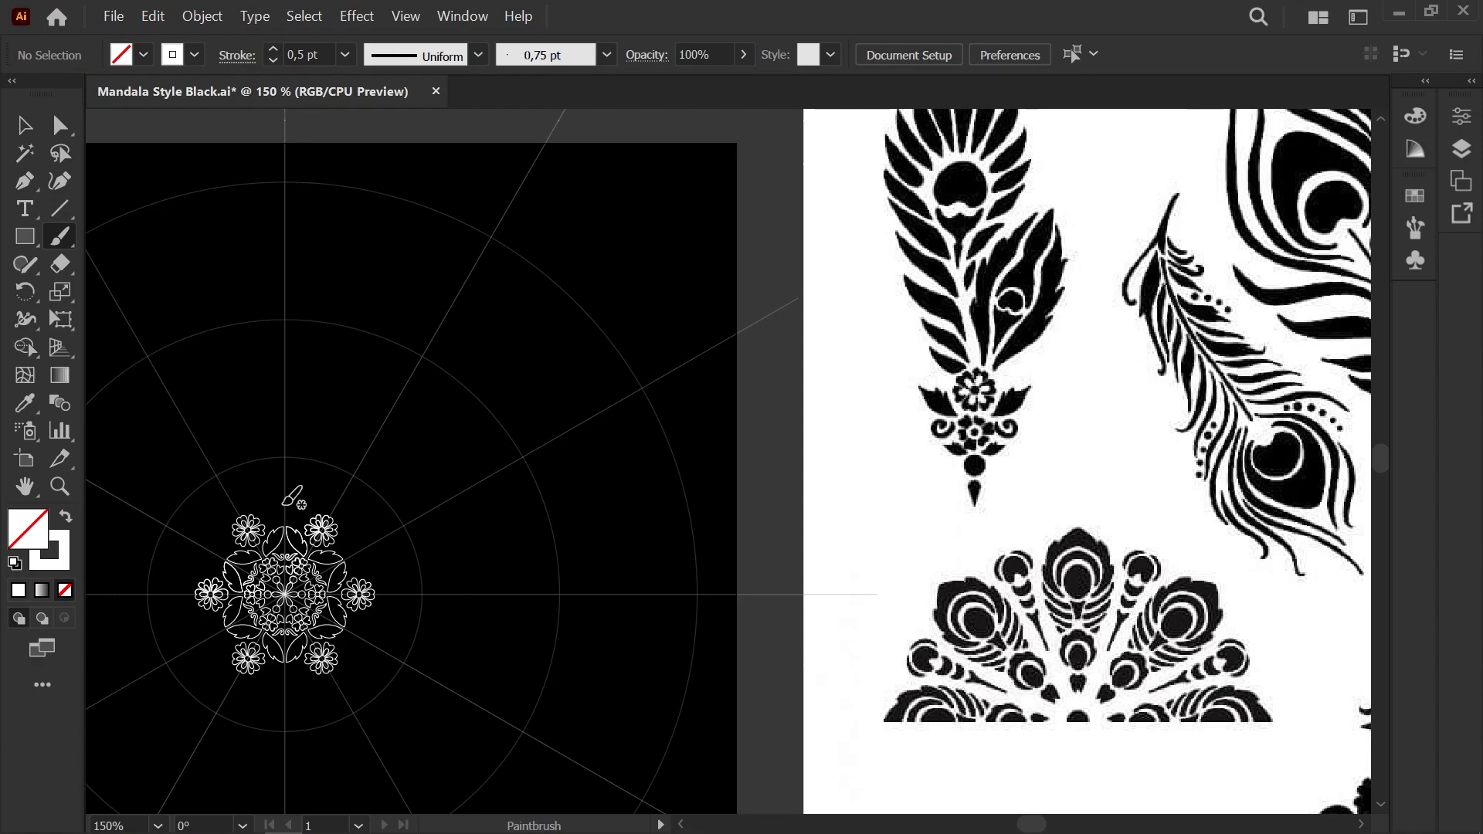
{"action": "scroll", "coordinate": [349, 434], "scroll_direction": "up", "scroll_amount": 1}
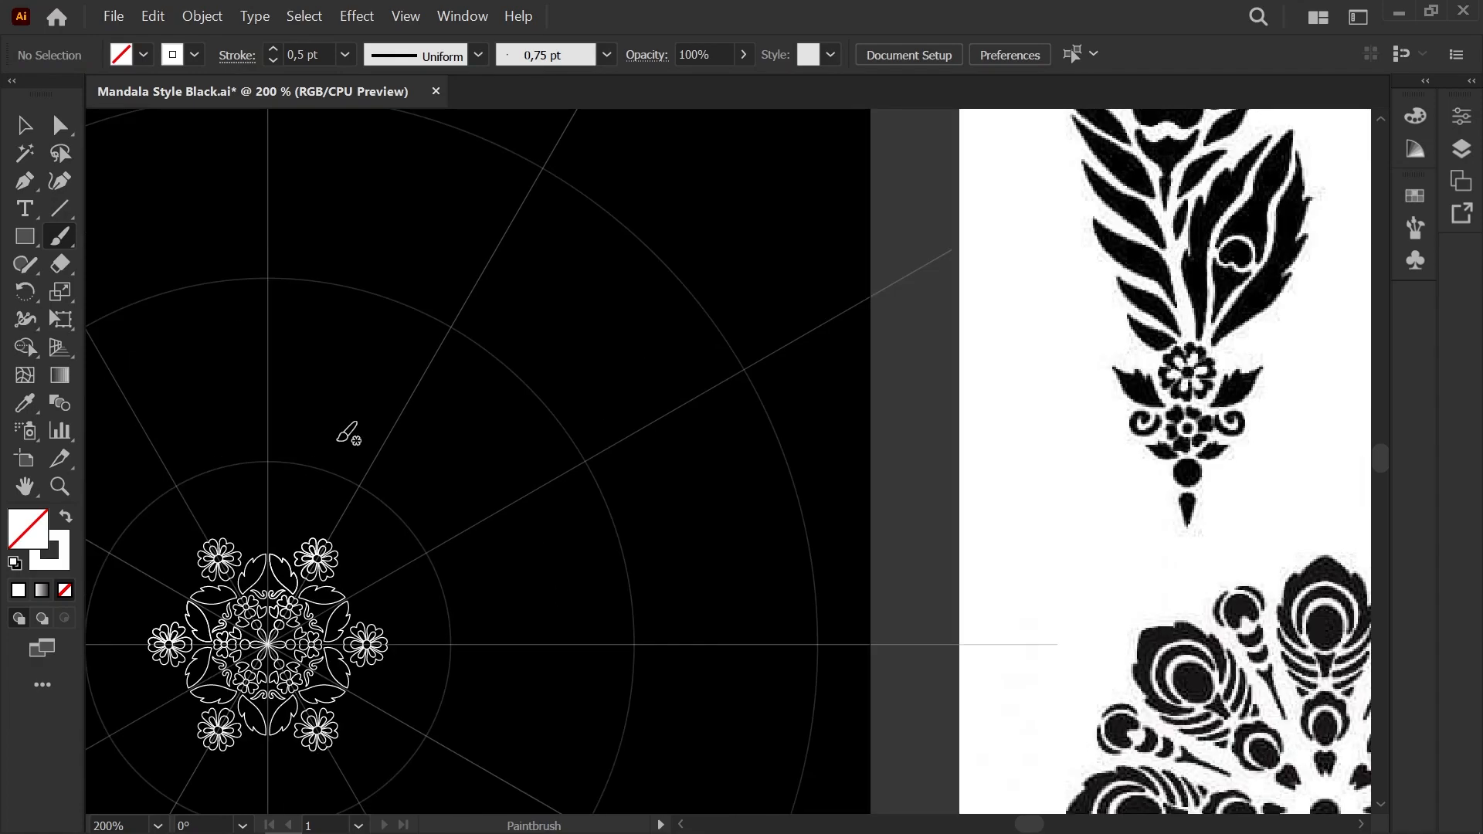
{"action": "scroll", "coordinate": [349, 434], "scroll_direction": "up", "scroll_amount": 6}
{"action": "left_click_drag", "start_coordinate": [645, 446], "coordinate": [589, 466]}
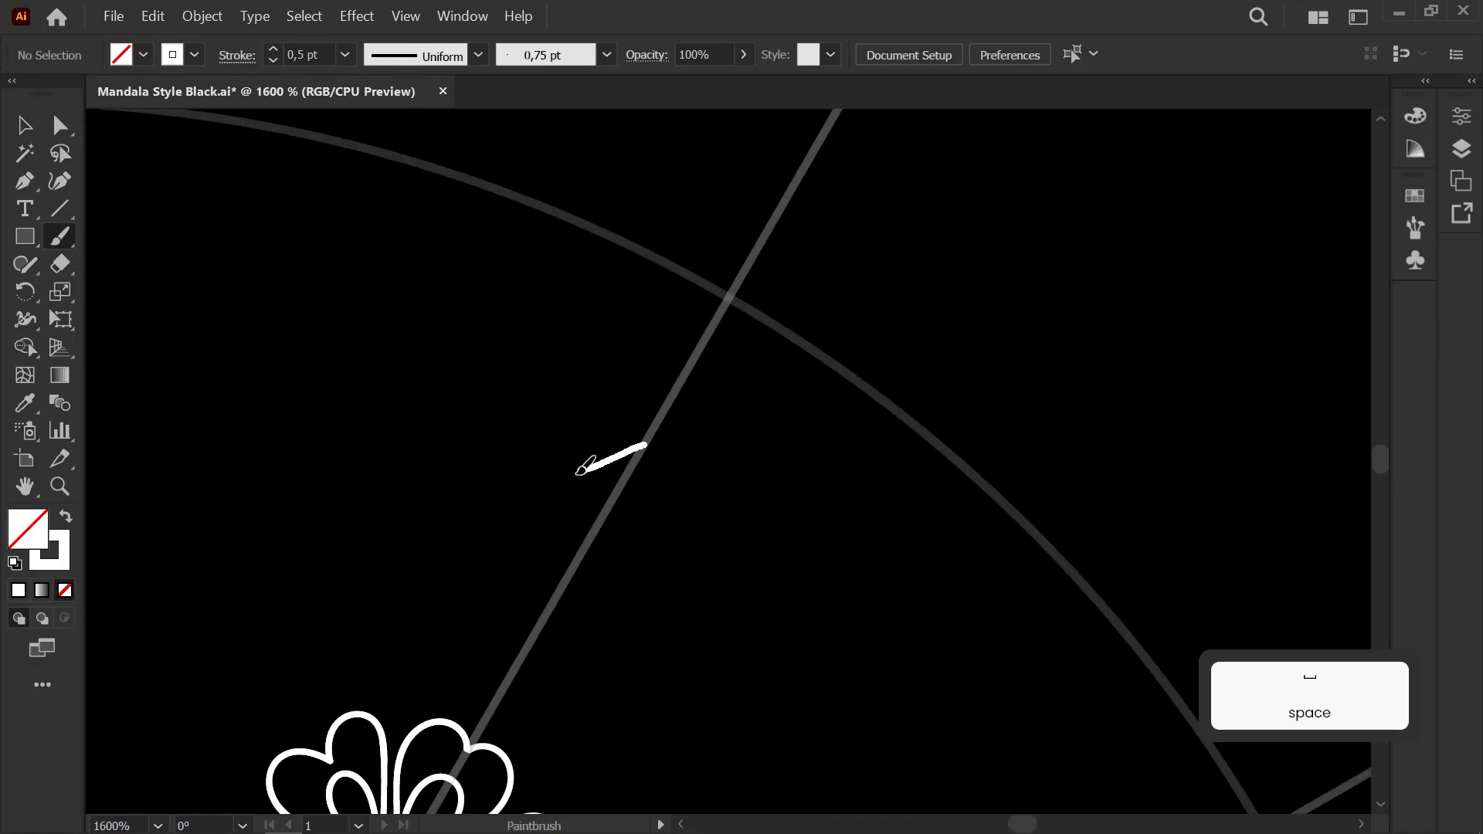
{"action": "left_click_drag", "start_coordinate": [573, 585], "coordinate": [642, 448]}
Step: Refine the inverted heart's anchor points and move the shape outward along the diagonal guide
{"action": "key", "text": "a"}
{"action": "left_click", "coordinate": [506, 450]}
{"action": "scroll", "coordinate": [331, 507], "scroll_direction": "down", "scroll_amount": 7}
{"action": "scroll", "coordinate": [331, 507], "scroll_direction": "up", "scroll_amount": 8}
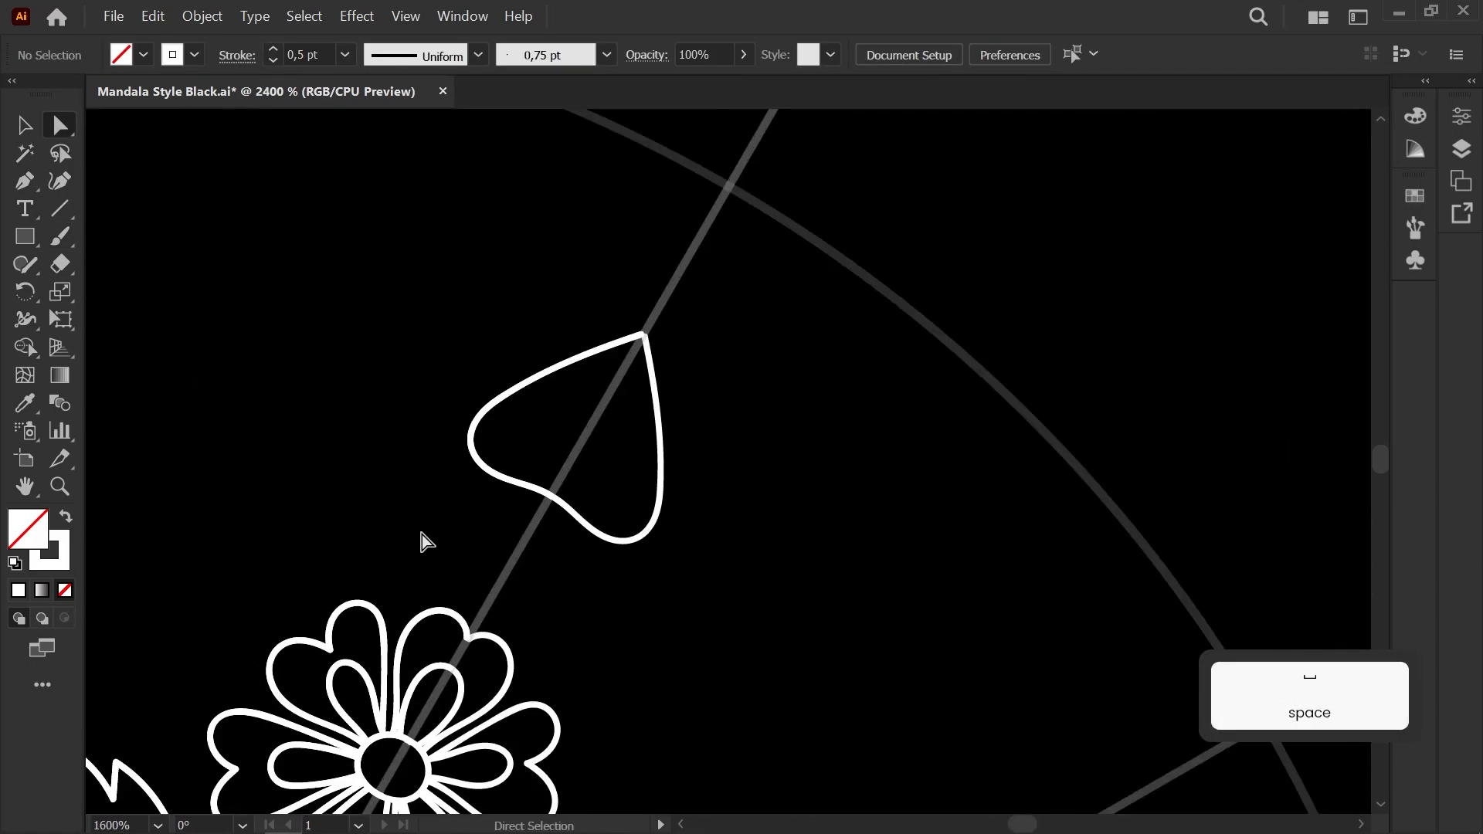
{"action": "key", "text": "b"}
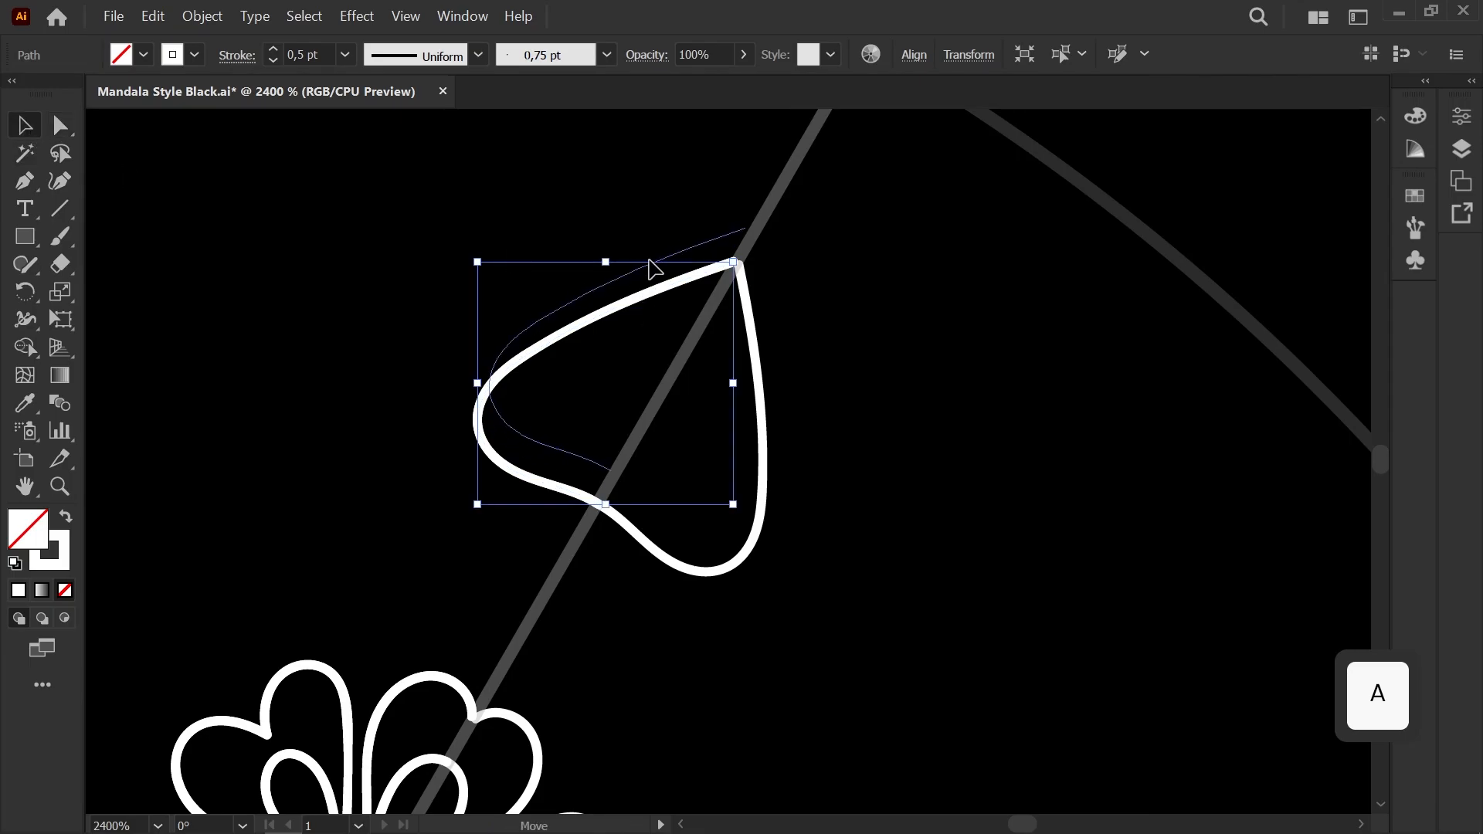
{"action": "left_click_drag", "start_coordinate": [651, 247], "coordinate": [652, 247]}
{"action": "left_click", "coordinate": [473, 595]}
{"action": "key", "text": "b"}
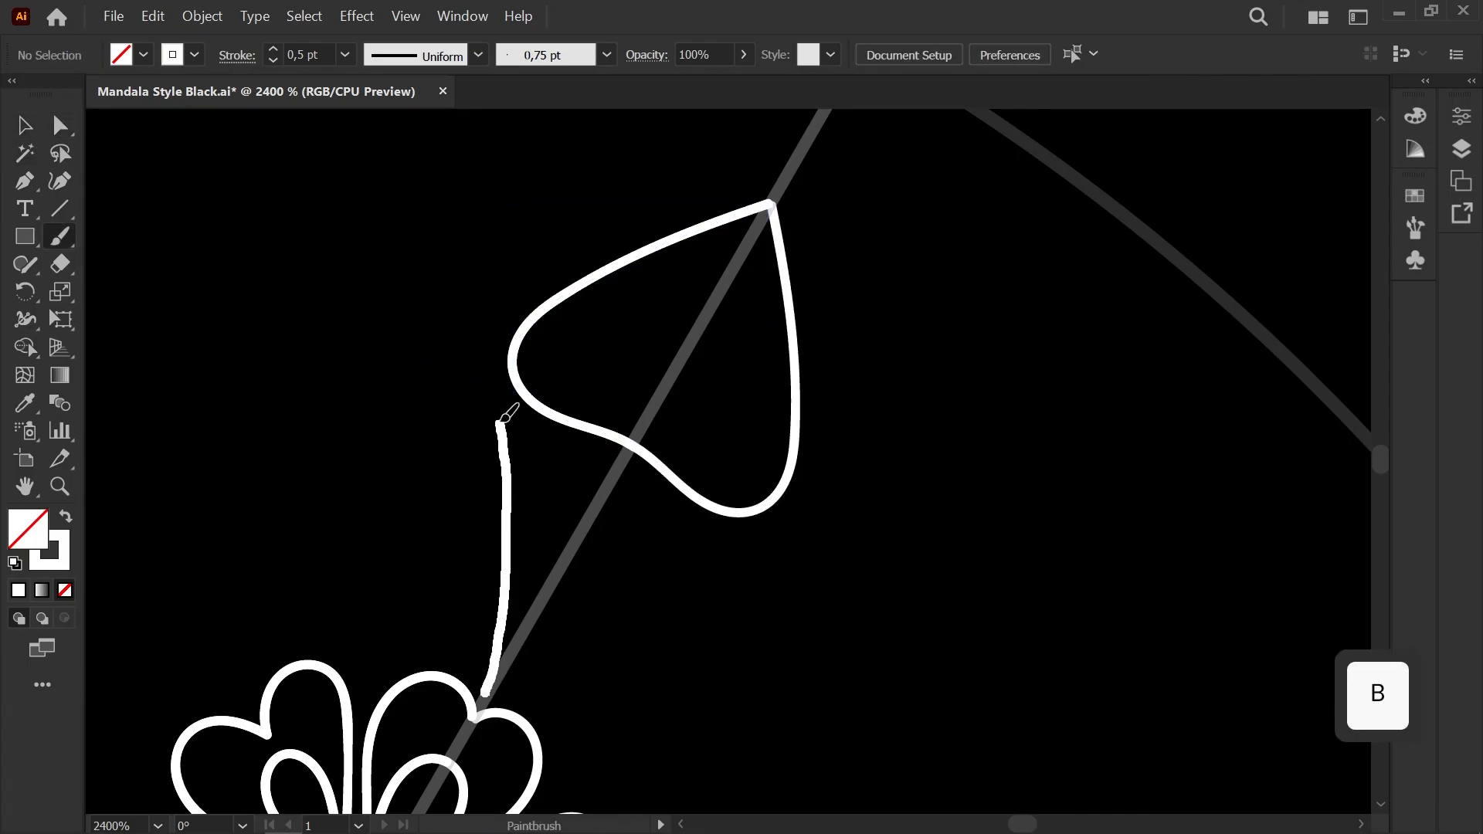
{"action": "scroll", "coordinate": [616, 205], "scroll_direction": "down", "scroll_amount": 8}
{"action": "key", "text": "space"}
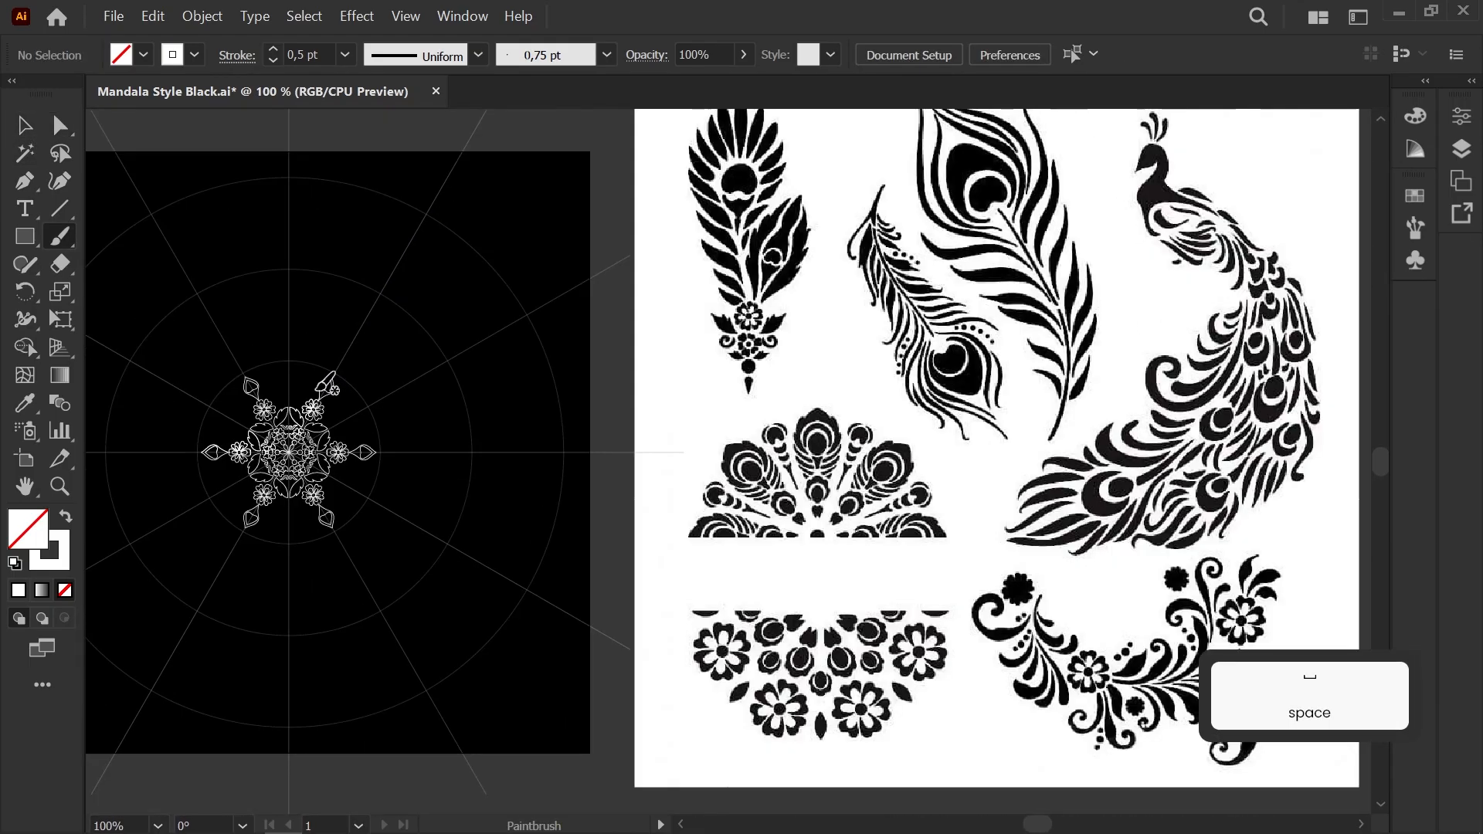
{"action": "scroll", "coordinate": [298, 381], "scroll_direction": "up", "scroll_amount": 8}
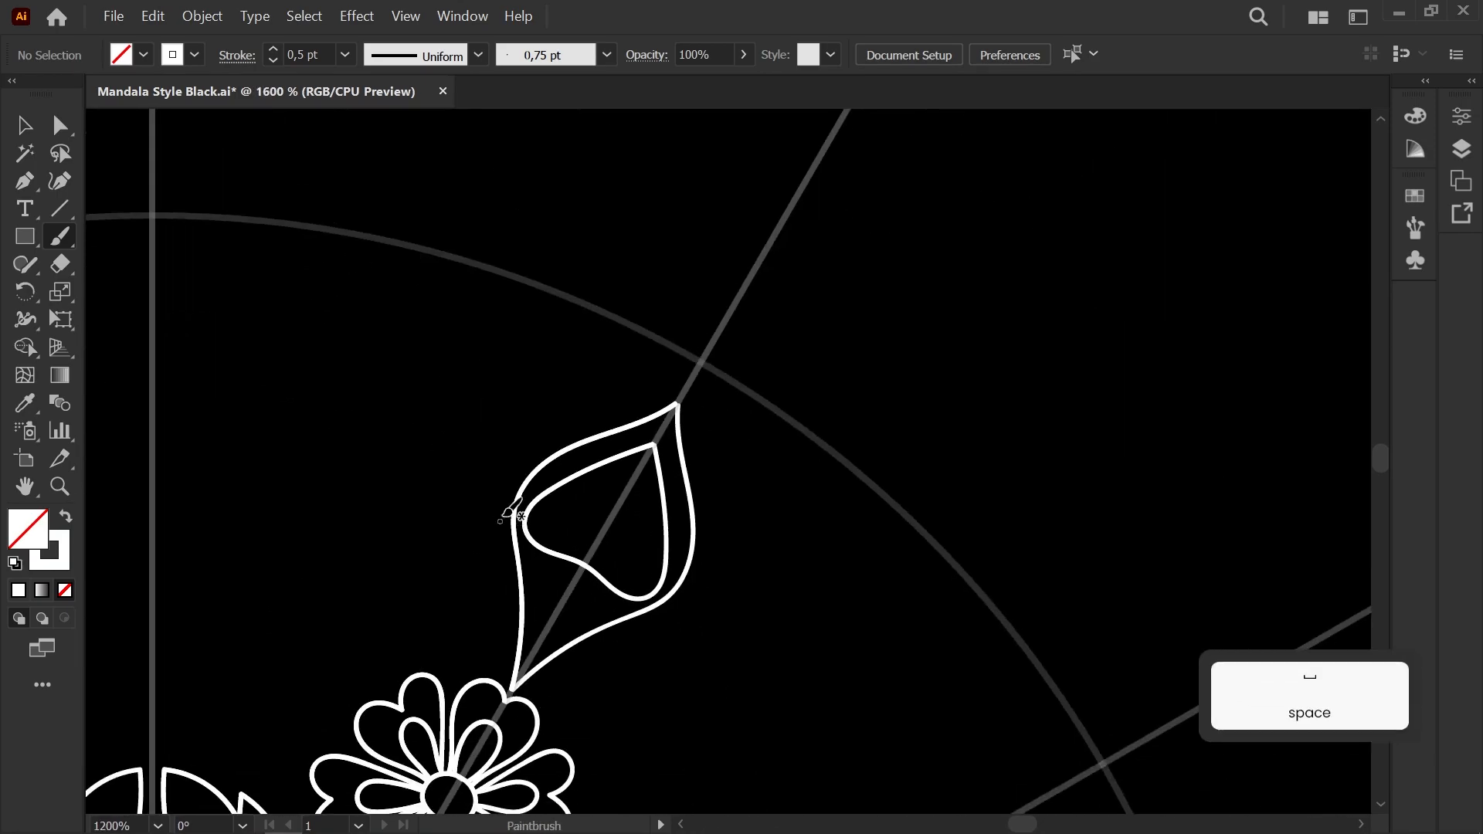
{"action": "key", "text": "ctrl+z"}
Step: Paint an elongated teardrop outline around the inverted heart, from the flower to a point beyond the innermost guide ring
{"action": "left_click_drag", "start_coordinate": [616, 393], "coordinate": [816, 203]}
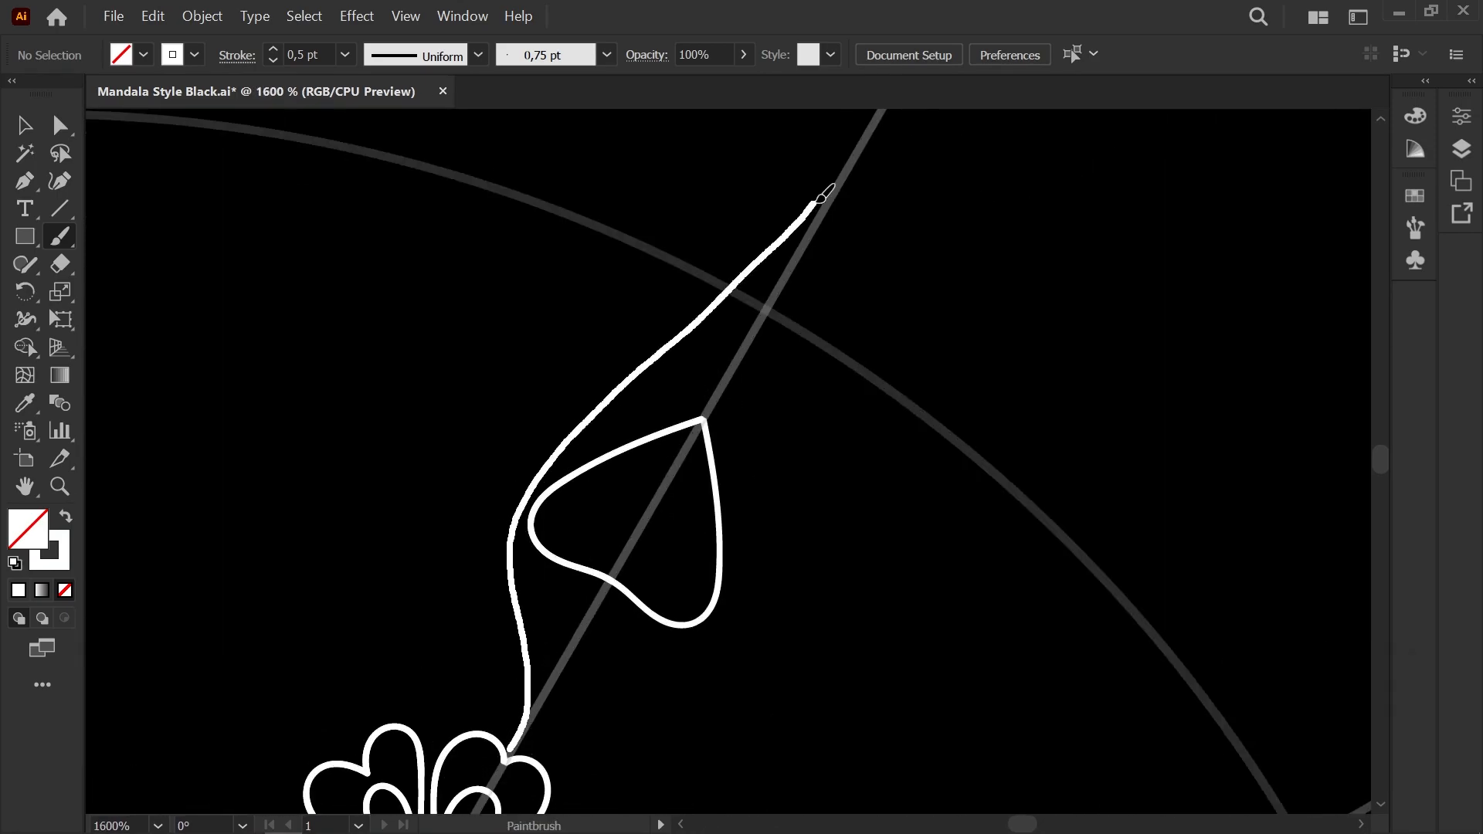
{"action": "scroll", "coordinate": [863, 141], "scroll_direction": "down", "scroll_amount": 8}
{"action": "key", "text": "space"}
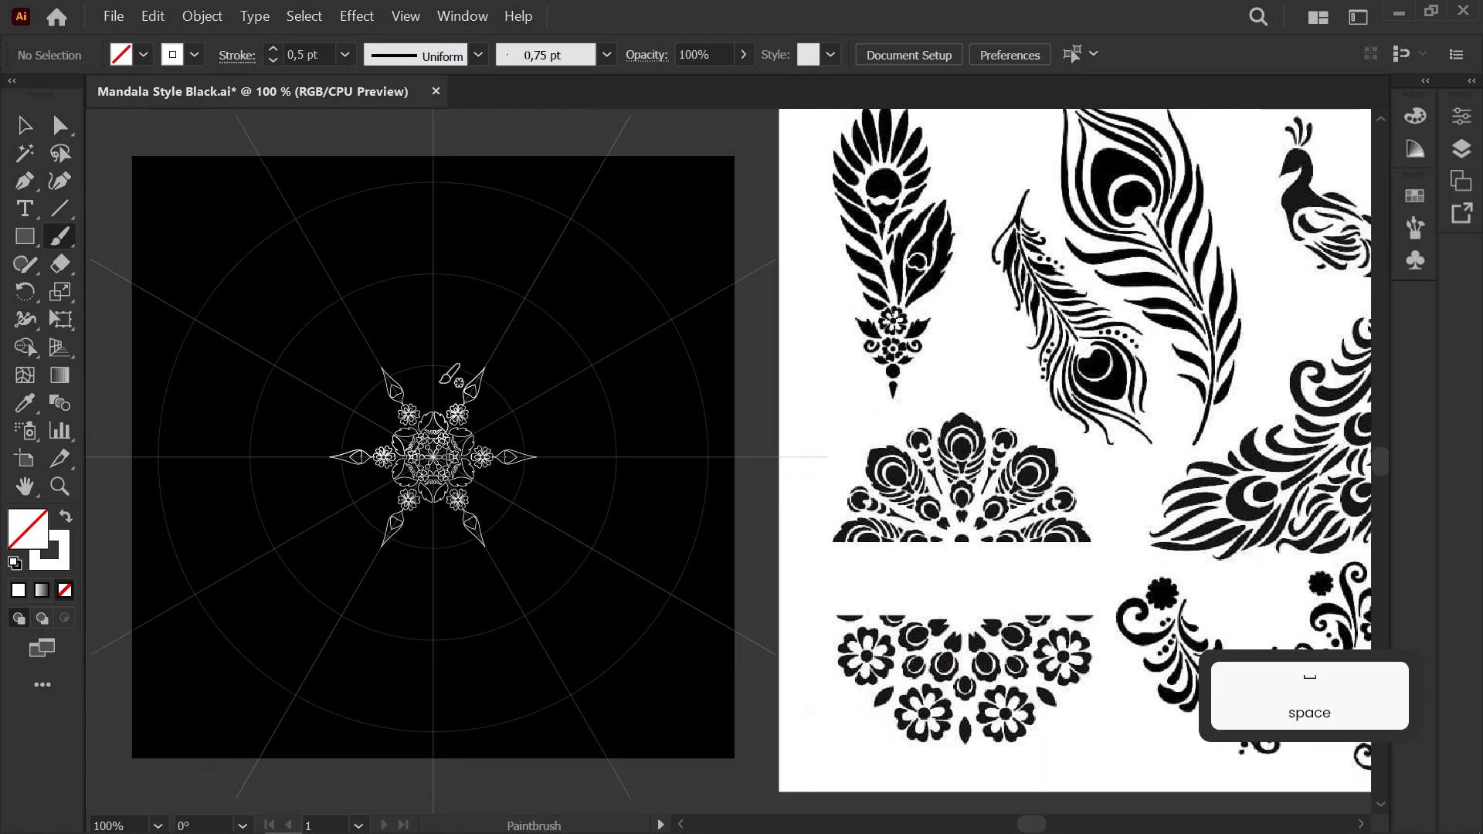
{"action": "scroll", "coordinate": [454, 379], "scroll_direction": "up", "scroll_amount": 7}
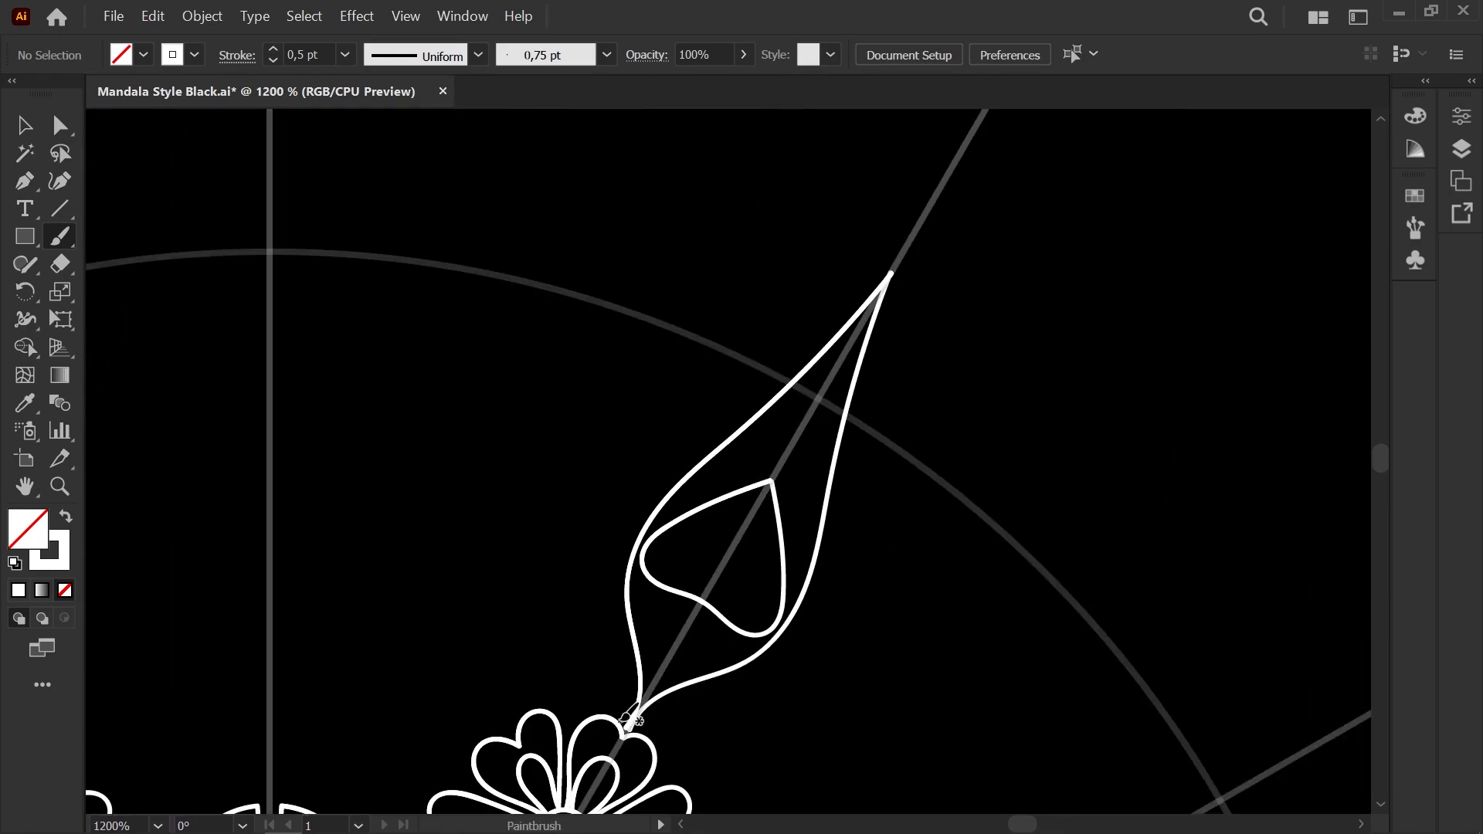
Step: Paint a second contour outside the teardrop and a serrated outer edge around it to form a feather
{"action": "left_click_drag", "start_coordinate": [877, 259], "coordinate": [882, 258]}
{"action": "left_click_drag", "start_coordinate": [910, 272], "coordinate": [637, 728]}
{"action": "left_click_drag", "start_coordinate": [622, 718], "coordinate": [580, 651]}
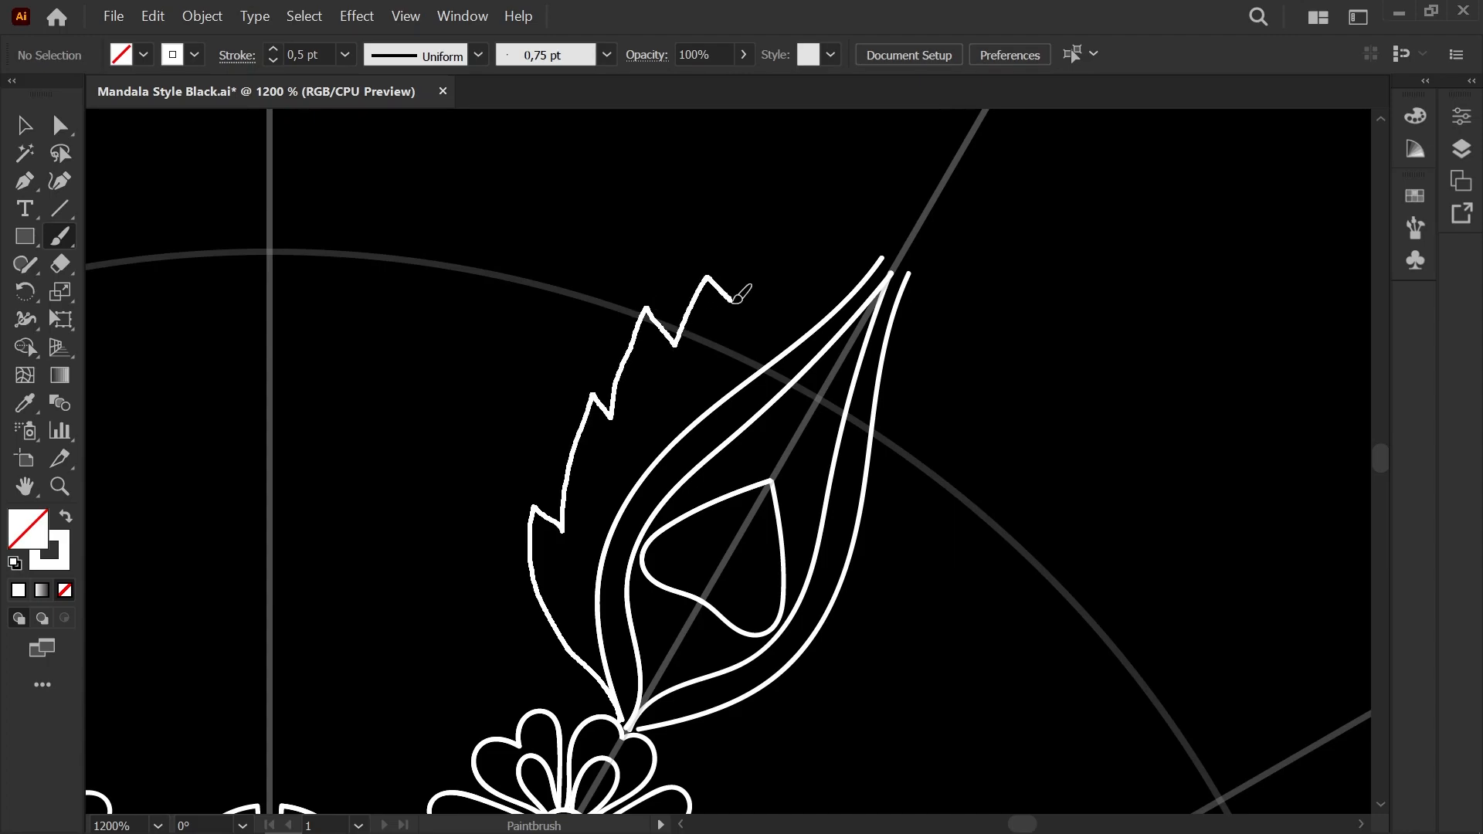
{"action": "left_click_drag", "start_coordinate": [924, 183], "coordinate": [941, 170]}
Step: Move the upper ends of the feather's contour and serrated edge together at its tip on the diagonal guide
{"action": "scroll", "coordinate": [950, 209], "scroll_direction": "up", "scroll_amount": 4}
{"action": "key", "text": "space"}
{"action": "mouse_move", "coordinate": [649, 394]}
{"action": "left_mouse_down"}
{"action": "mouse_move", "coordinate": [606, 619]}
{"action": "mouse_move", "coordinate": [848, 328]}
{"action": "mouse_move", "coordinate": [889, 257]}
{"action": "left_mouse_up"}
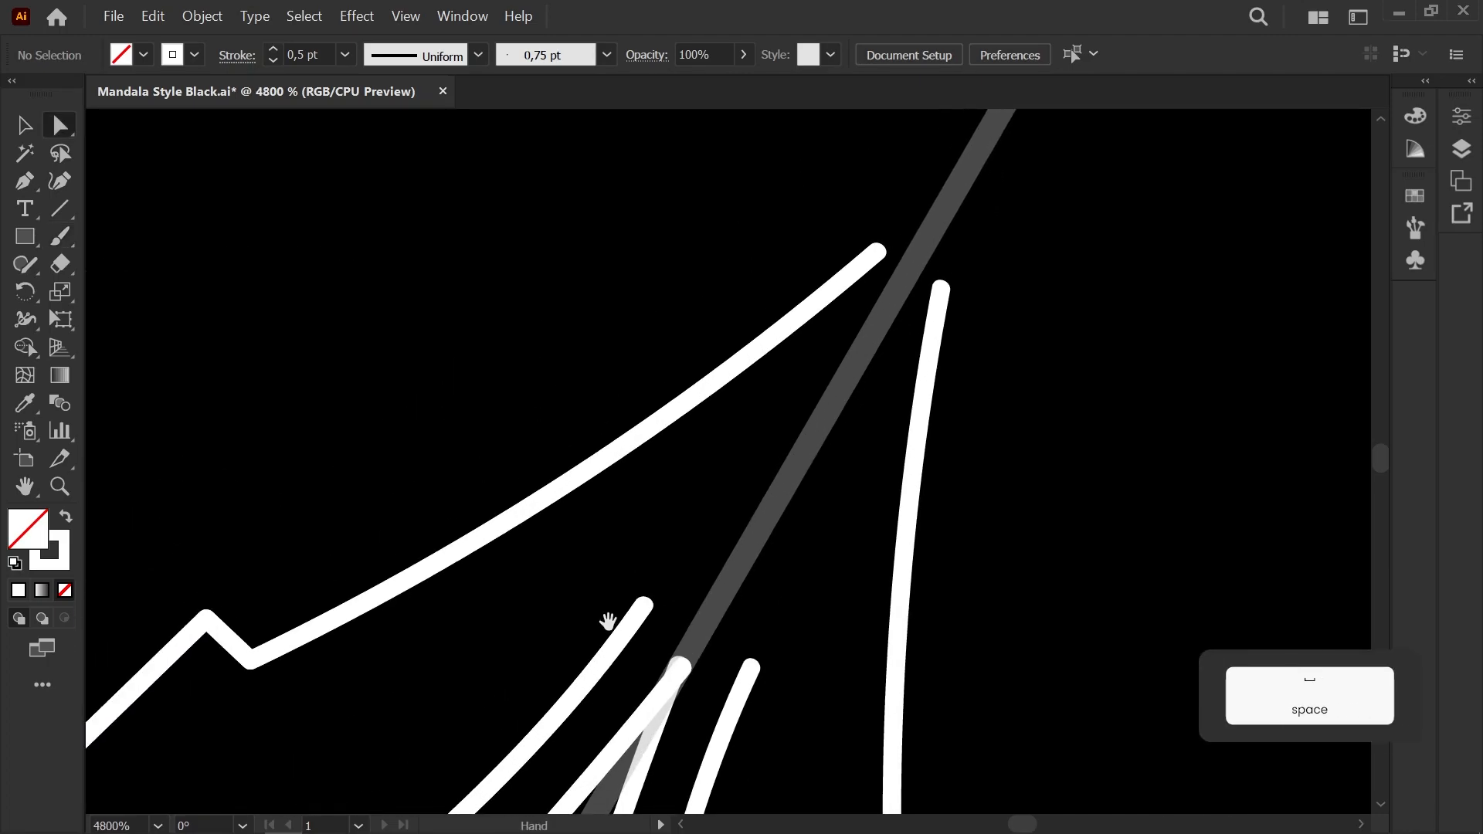
{"action": "left_click", "coordinate": [645, 600]}
{"action": "left_click", "coordinate": [876, 252]}
{"action": "left_click", "coordinate": [717, 234]}
{"action": "scroll", "coordinate": [717, 234], "scroll_direction": "down", "scroll_amount": 2}
{"action": "scroll", "coordinate": [717, 234], "scroll_direction": "down", "scroll_amount": 1}
{"action": "key", "text": "space"}
{"action": "left_click_drag", "start_coordinate": [691, 414], "coordinate": [688, 315]}
{"action": "scroll", "coordinate": [688, 315], "scroll_direction": "up", "scroll_amount": 3}
{"action": "left_click", "coordinate": [789, 215]}
{"action": "left_click_drag", "start_coordinate": [788, 215], "coordinate": [786, 210]}
{"action": "left_click", "coordinate": [740, 225]}
Step: Adjust the lower end point of a contour line at the feather's base above the flower
{"action": "scroll", "coordinate": [740, 225], "scroll_direction": "down", "scroll_amount": 1}
{"action": "scroll", "coordinate": [740, 225], "scroll_direction": "down", "scroll_amount": 4}
{"action": "key", "text": "space"}
{"action": "left_click_drag", "start_coordinate": [497, 519], "coordinate": [616, 347]}
{"action": "scroll", "coordinate": [653, 363], "scroll_direction": "up", "scroll_amount": 6}
{"action": "left_click_drag", "start_coordinate": [759, 598], "coordinate": [735, 620]}
{"action": "key", "text": "space"}
{"action": "left_click_drag", "start_coordinate": [822, 539], "coordinate": [479, 576]}
{"action": "left_click", "coordinate": [535, 487]}
{"action": "left_click", "coordinate": [522, 427]}
{"action": "scroll", "coordinate": [522, 448], "scroll_direction": "down", "scroll_amount": 5}
{"action": "key", "text": "space"}
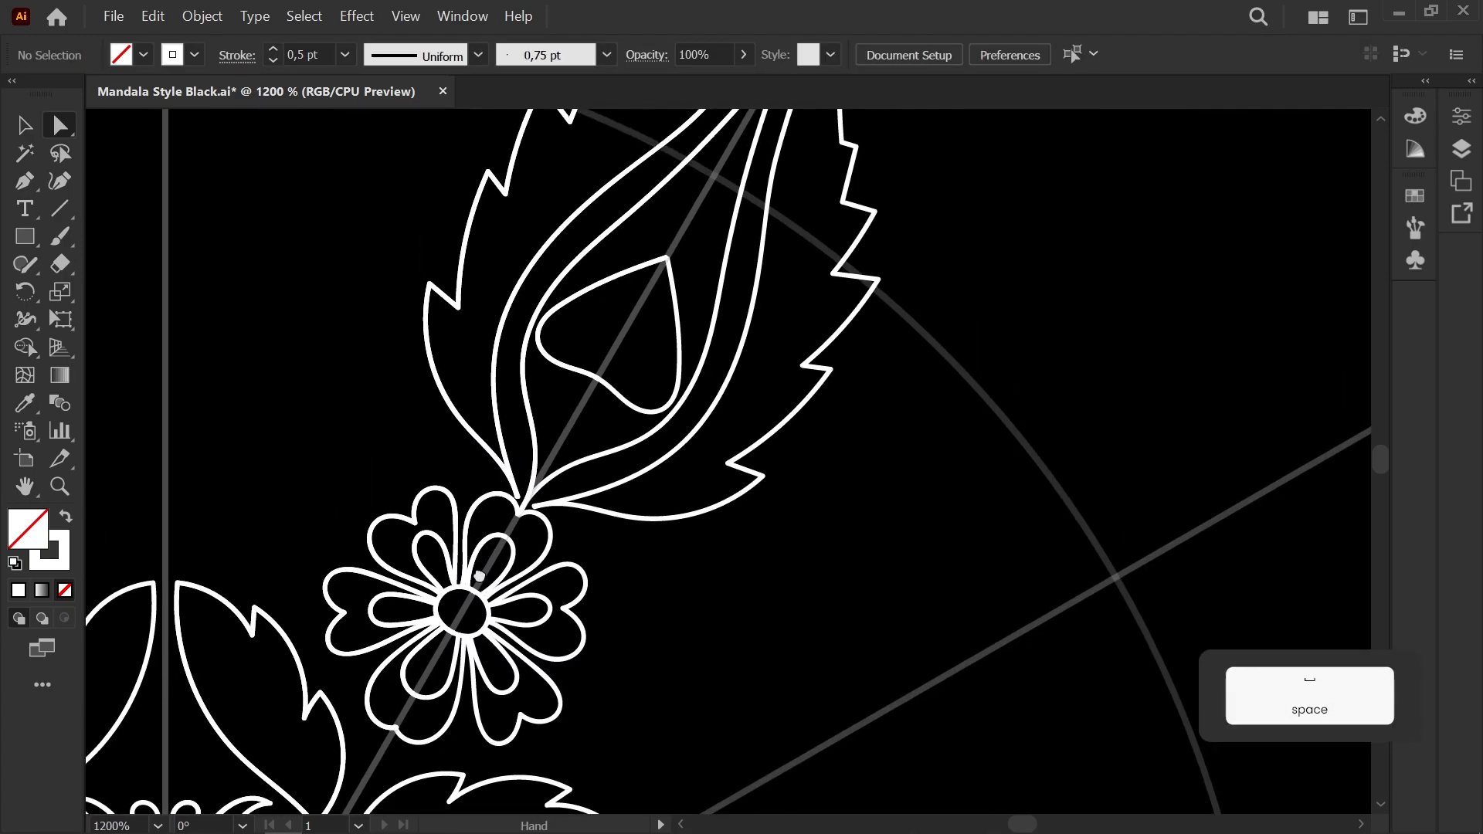
Step: Move the lower ends of the serrated edge and contour onto the shared point where the feather meets the flower
{"action": "scroll", "coordinate": [482, 483], "scroll_direction": "up", "scroll_amount": 5}
{"action": "left_click_drag", "start_coordinate": [672, 551], "coordinate": [685, 624]}
{"action": "left_click", "coordinate": [653, 516]}
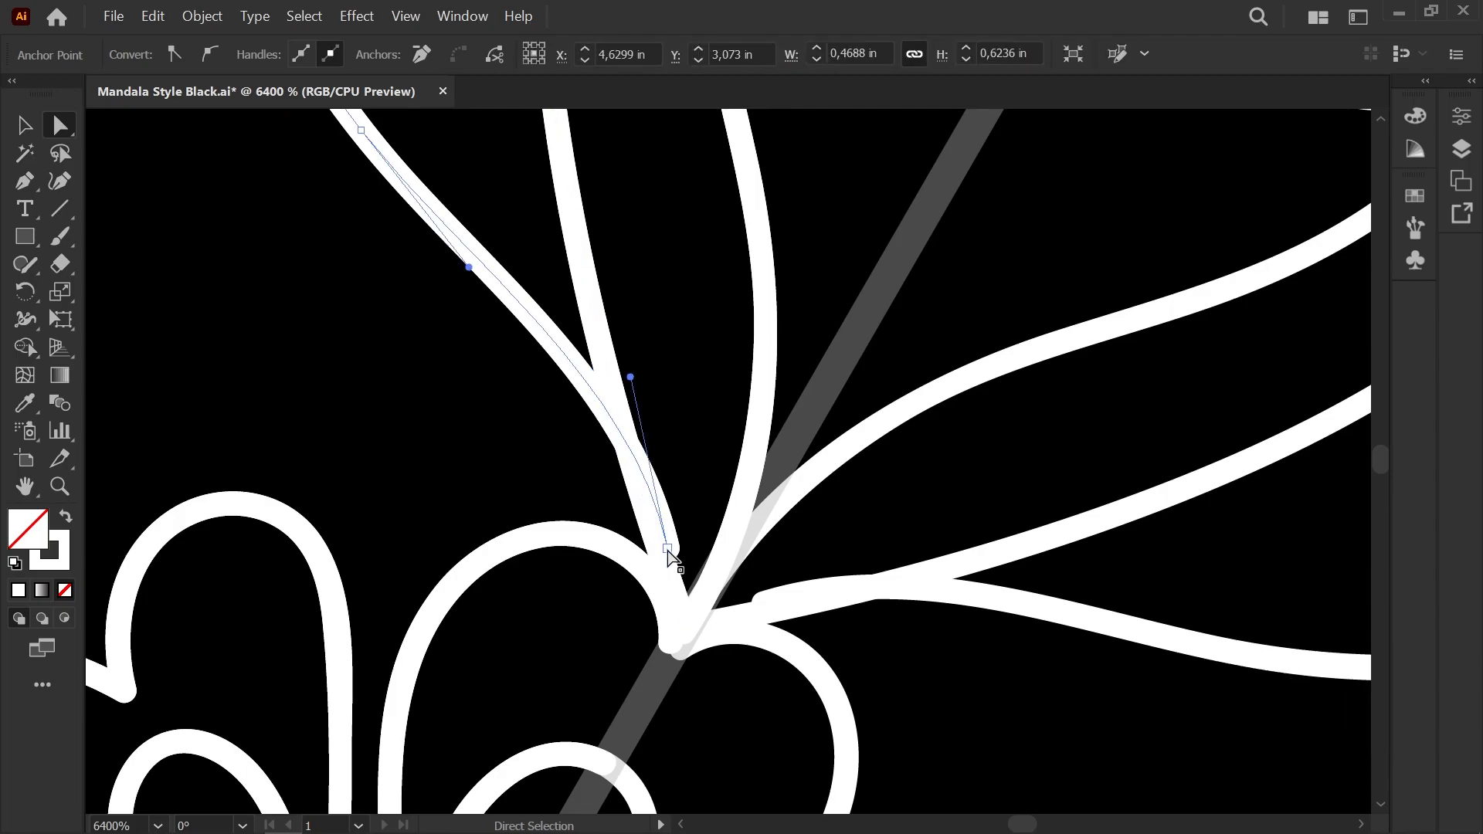
{"action": "left_click_drag", "start_coordinate": [668, 550], "coordinate": [682, 621]}
{"action": "left_click", "coordinate": [538, 468]}
{"action": "scroll", "coordinate": [522, 469], "scroll_direction": "down", "scroll_amount": 5}
{"action": "key", "text": "space"}
{"action": "left_click_drag", "start_coordinate": [433, 358], "coordinate": [513, 545]}
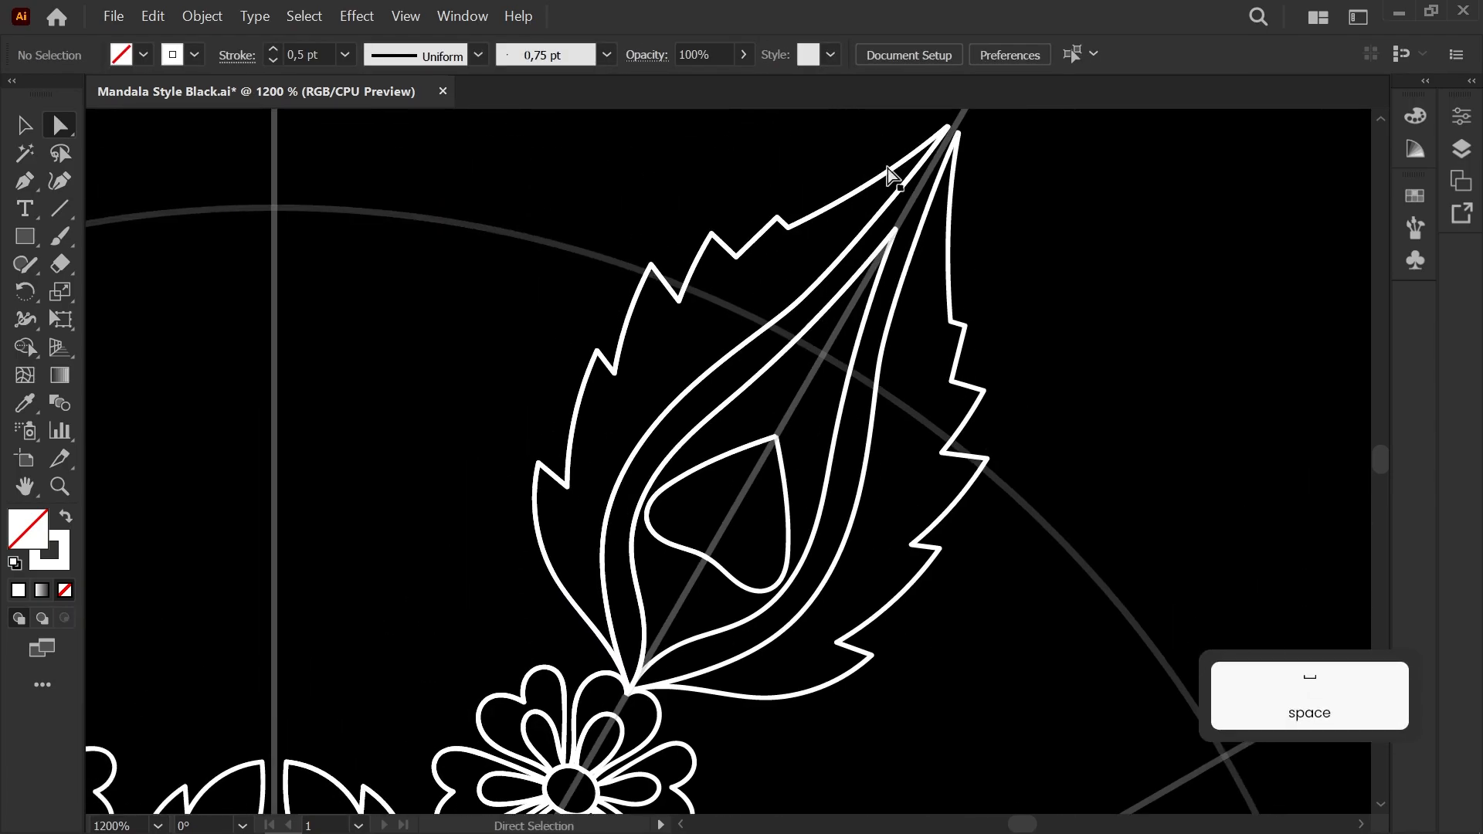
Step: Fine-tune the anchor points at the feather's tip so its mirrored lines meet on the diagonal guide
{"action": "scroll", "coordinate": [878, 178], "scroll_direction": "up", "scroll_amount": 5}
{"action": "left_click", "coordinate": [812, 323]}
{"action": "left_click_drag", "start_coordinate": [816, 324], "coordinate": [834, 332]}
{"action": "left_click", "coordinate": [804, 323]}
{"action": "left_click", "coordinate": [694, 305]}
{"action": "scroll", "coordinate": [694, 305], "scroll_direction": "down", "scroll_amount": 5}
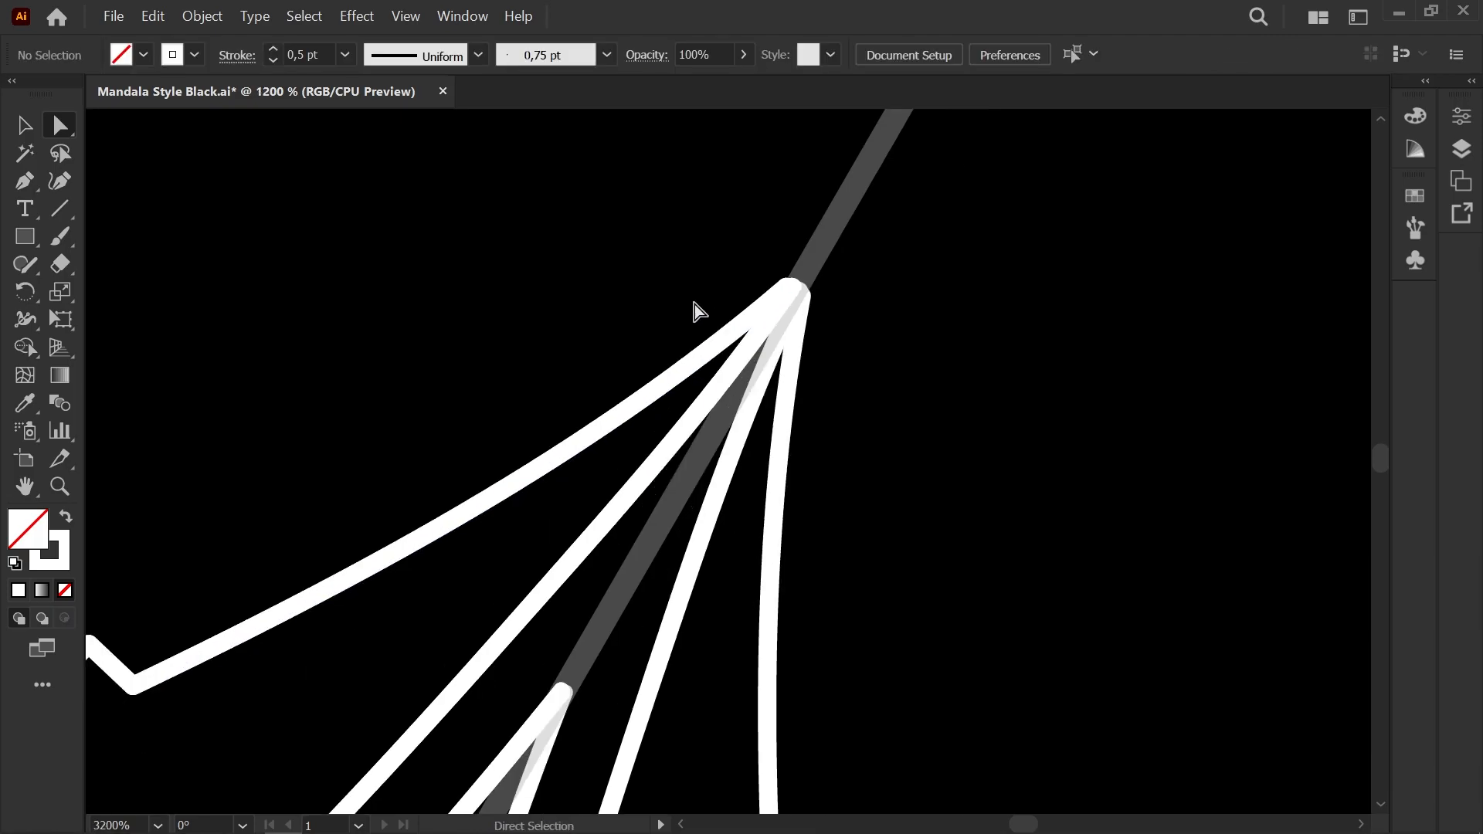
Step: Paint a flared heart shape with a long point on the vertical guide between two feathers
{"action": "scroll", "coordinate": [694, 304], "scroll_direction": "down", "scroll_amount": 10}
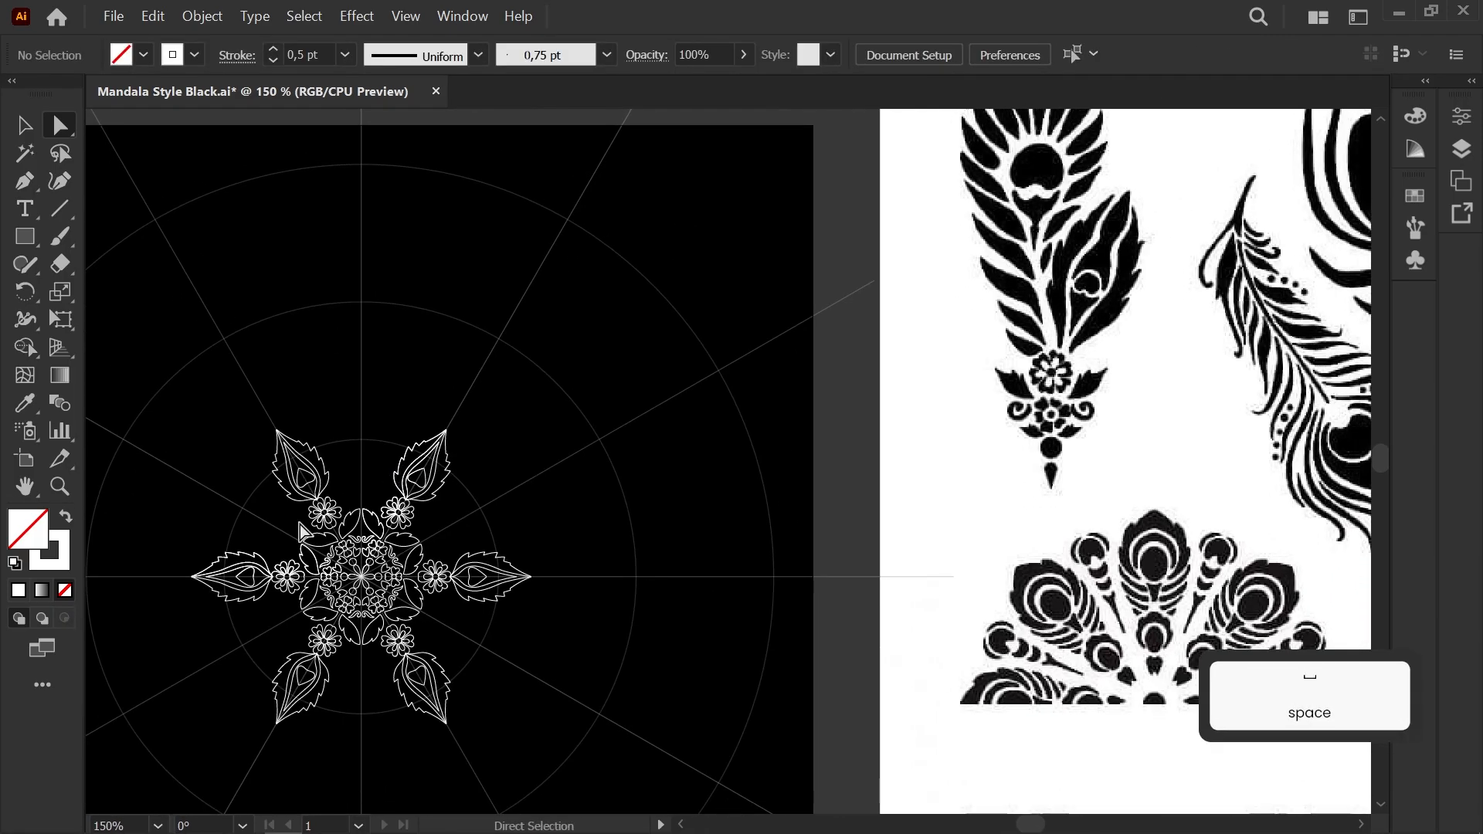
{"action": "left_click_drag", "start_coordinate": [317, 514], "coordinate": [309, 581]}
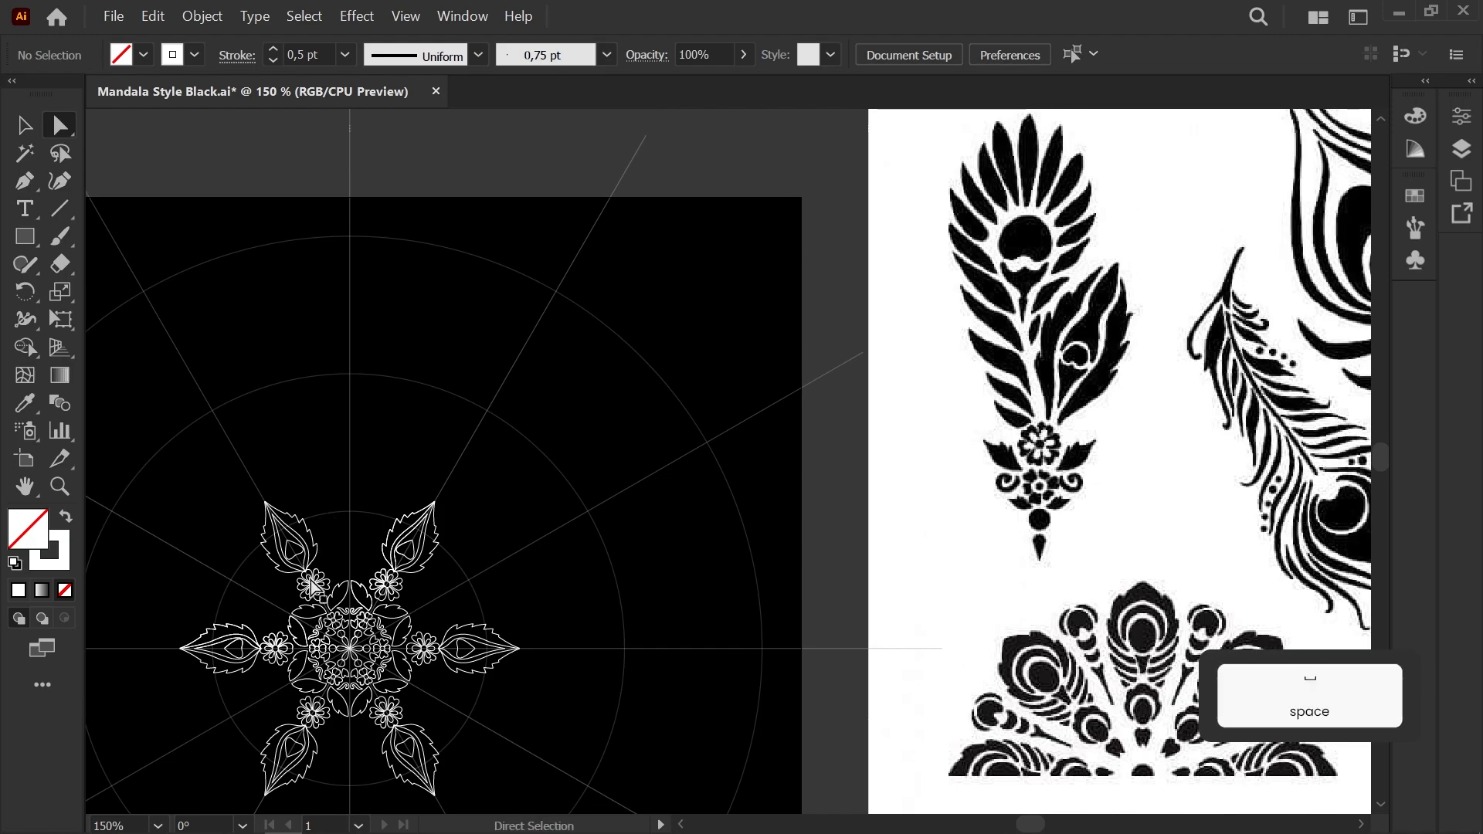
{"action": "scroll", "coordinate": [309, 558], "scroll_direction": "up", "scroll_amount": 3}
{"action": "scroll", "coordinate": [311, 558], "scroll_direction": "down", "scroll_amount": 5}
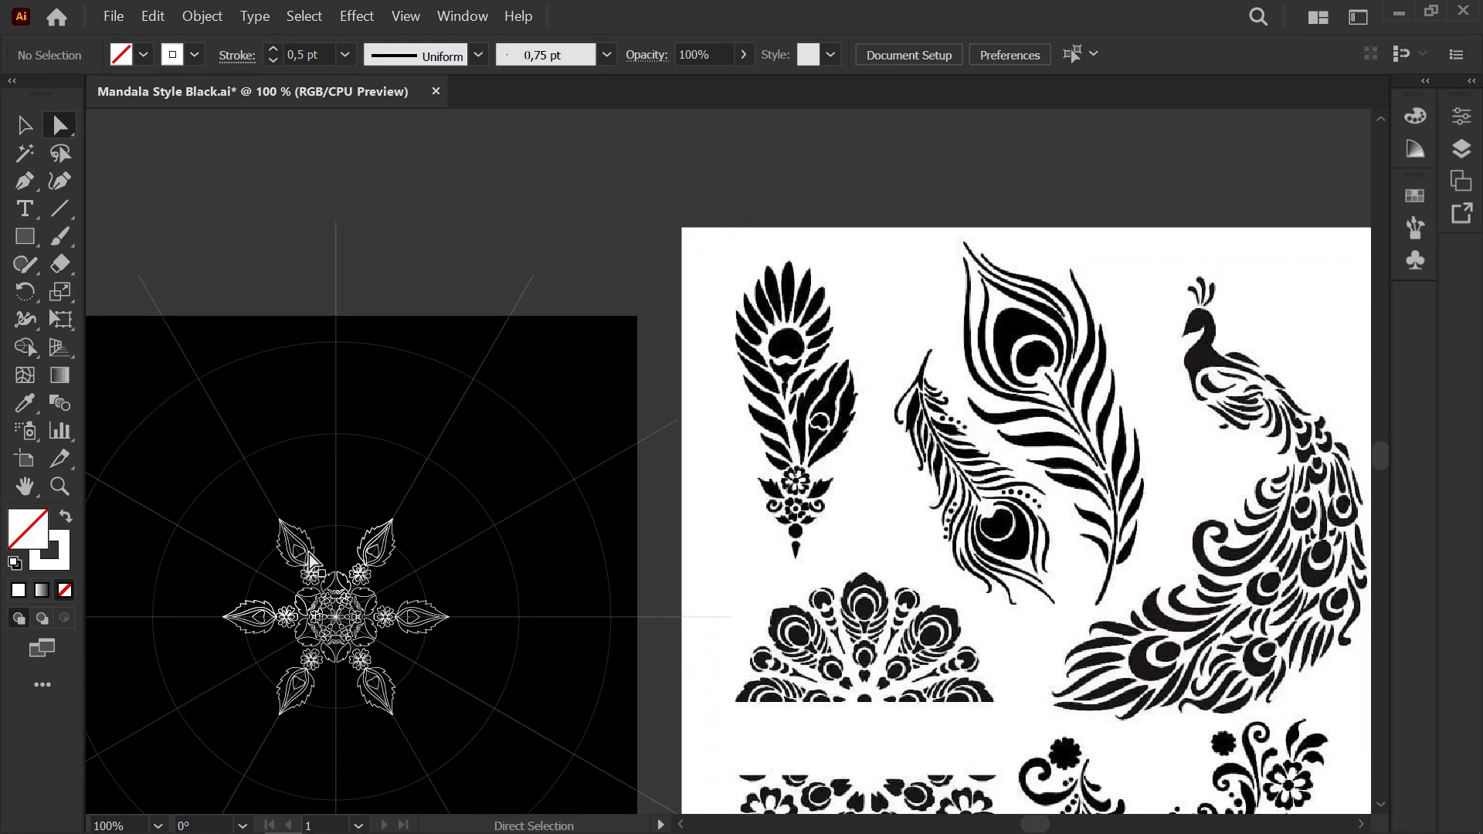
{"action": "scroll", "coordinate": [321, 560], "scroll_direction": "up", "scroll_amount": 12}
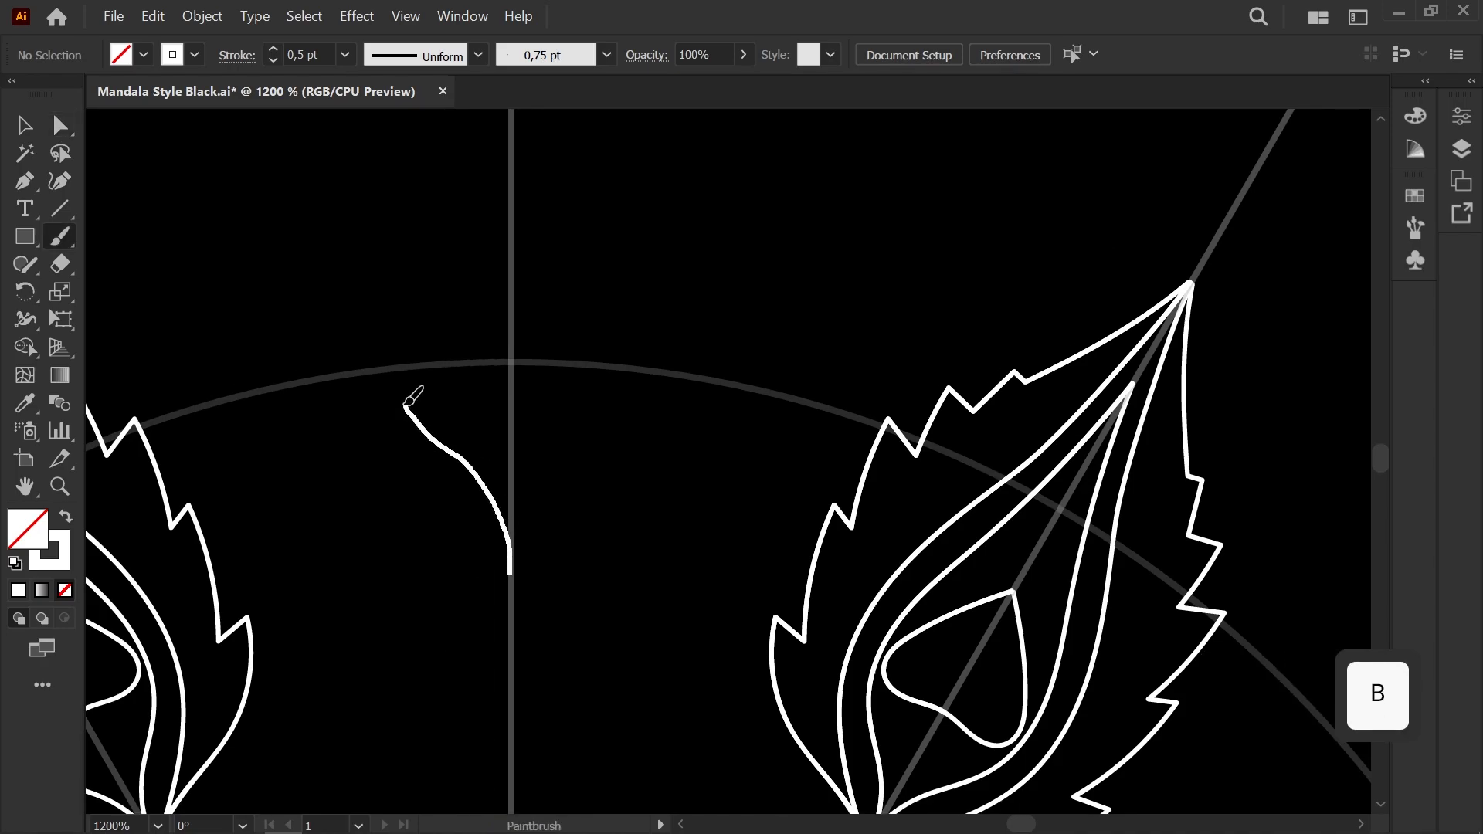
{"action": "scroll", "coordinate": [455, 406], "scroll_direction": "down", "scroll_amount": 8}
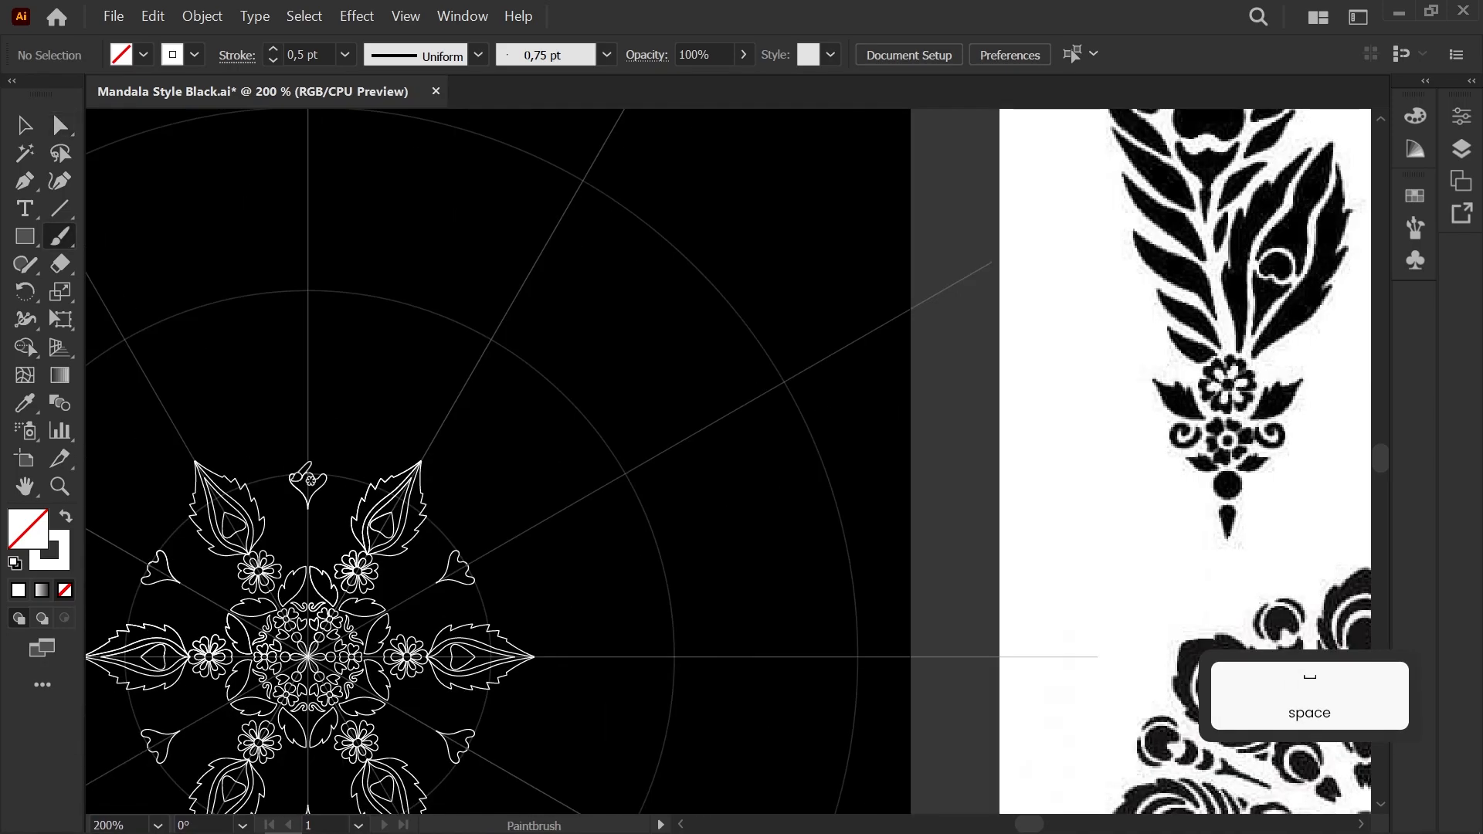
Step: Adjust the anchor points of the flared heart on the vertical guide
{"action": "scroll", "coordinate": [297, 456], "scroll_direction": "up", "scroll_amount": 10}
{"action": "mouse_move", "coordinate": [527, 669]}
{"action": "left_mouse_down"}
{"action": "mouse_move", "coordinate": [602, 414]}
{"action": "mouse_move", "coordinate": [666, 403]}
{"action": "mouse_move", "coordinate": [598, 400]}
{"action": "left_mouse_up"}
{"action": "key", "text": "a"}
{"action": "left_click", "coordinate": [681, 658]}
{"action": "scroll", "coordinate": [681, 687], "scroll_direction": "up", "scroll_amount": 2}
{"action": "left_click", "coordinate": [606, 345]}
{"action": "key", "text": "space"}
{"action": "left_click_drag", "start_coordinate": [605, 344], "coordinate": [515, 470]}
{"action": "scroll", "coordinate": [623, 183], "scroll_direction": "down", "scroll_amount": 4}
{"action": "scroll", "coordinate": [623, 183], "scroll_direction": "down", "scroll_amount": 3}
{"action": "key", "text": "space"}
{"action": "scroll", "coordinate": [330, 554], "scroll_direction": "down", "scroll_amount": 2}
{"action": "scroll", "coordinate": [329, 554], "scroll_direction": "up", "scroll_amount": 7}
{"action": "key", "text": "space"}
{"action": "scroll", "coordinate": [530, 619], "scroll_direction": "up", "scroll_amount": 1}
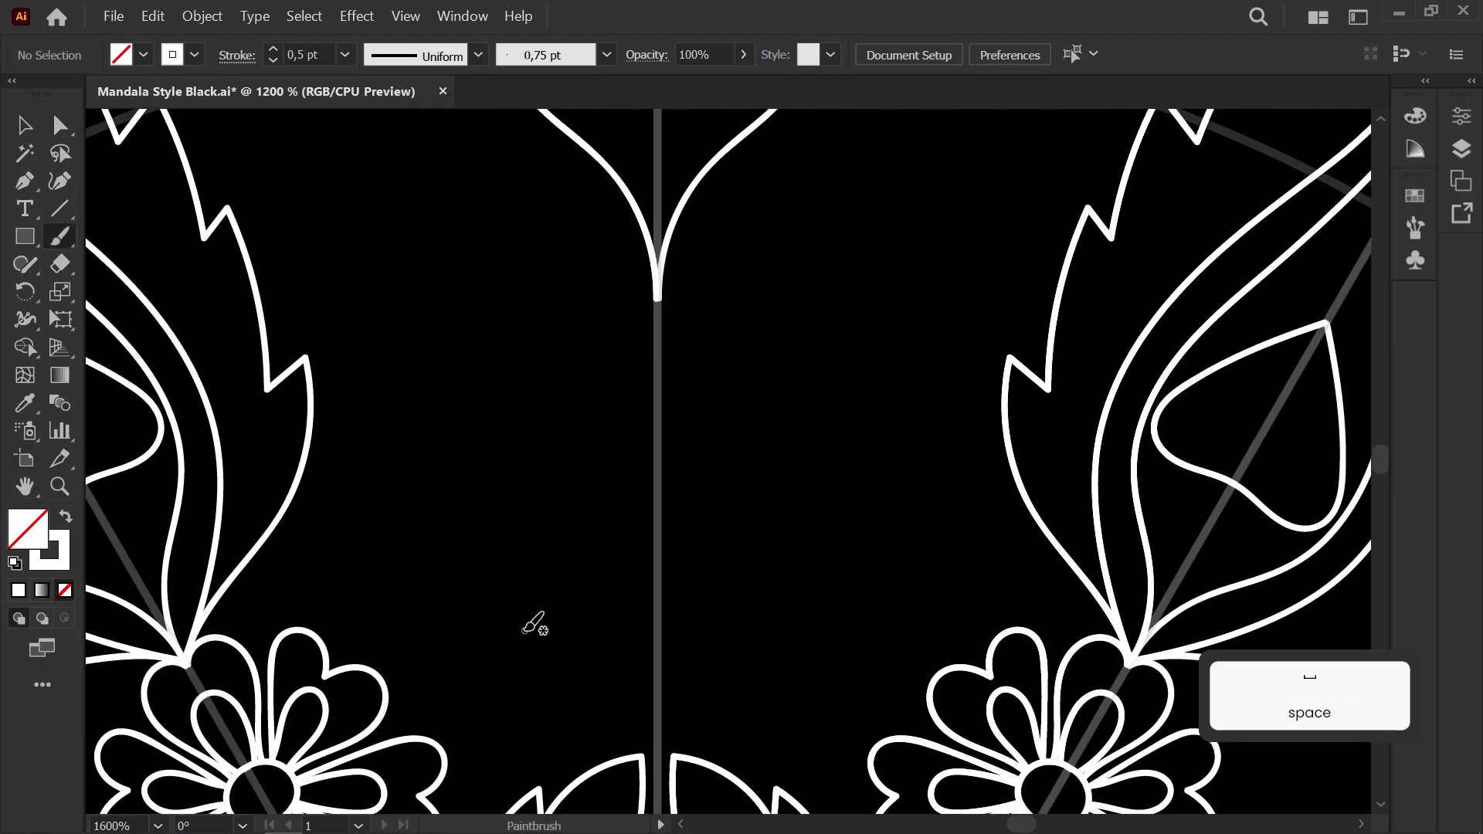
Step: Paint the two lowest curved leaves branching from the vertical guide, between the flowers and below the flared heart
{"action": "scroll", "coordinate": [530, 619], "scroll_direction": "down", "scroll_amount": 1}
{"action": "key", "text": "b"}
{"action": "scroll", "coordinate": [615, 668], "scroll_direction": "down", "scroll_amount": 4}
{"action": "key", "text": "space"}
{"action": "left_click_drag", "start_coordinate": [615, 665], "coordinate": [487, 608]}
{"action": "scroll", "coordinate": [168, 592], "scroll_direction": "down", "scroll_amount": 2}
{"action": "scroll", "coordinate": [169, 591], "scroll_direction": "up", "scroll_amount": 1}
{"action": "key", "text": "space"}
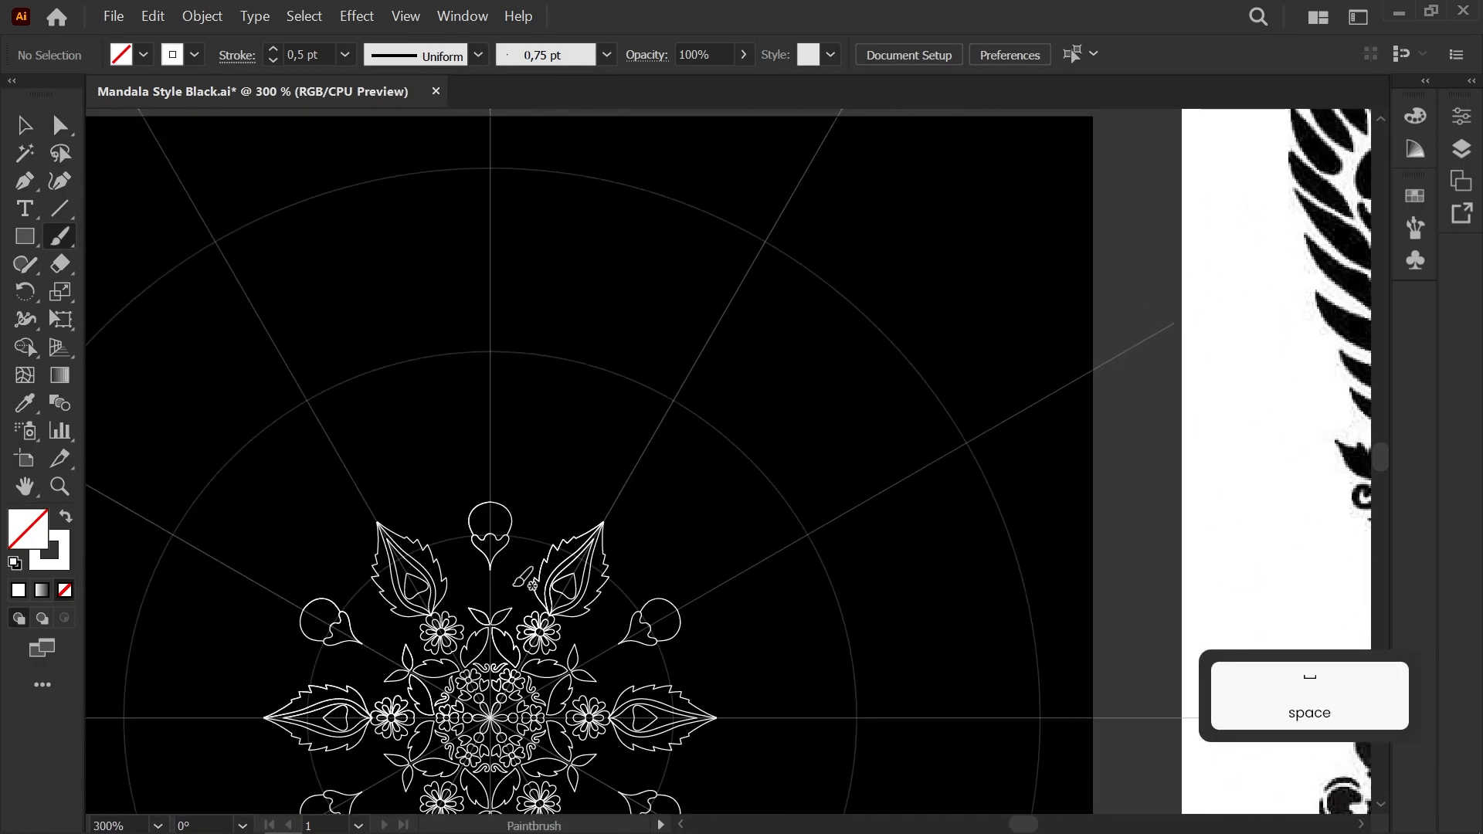
{"action": "scroll", "coordinate": [514, 586], "scroll_direction": "up", "scroll_amount": 3}
{"action": "key", "text": "space"}
{"action": "left_click_drag", "start_coordinate": [366, 638], "coordinate": [428, 554]}
{"action": "scroll", "coordinate": [430, 554], "scroll_direction": "up", "scroll_amount": 2}
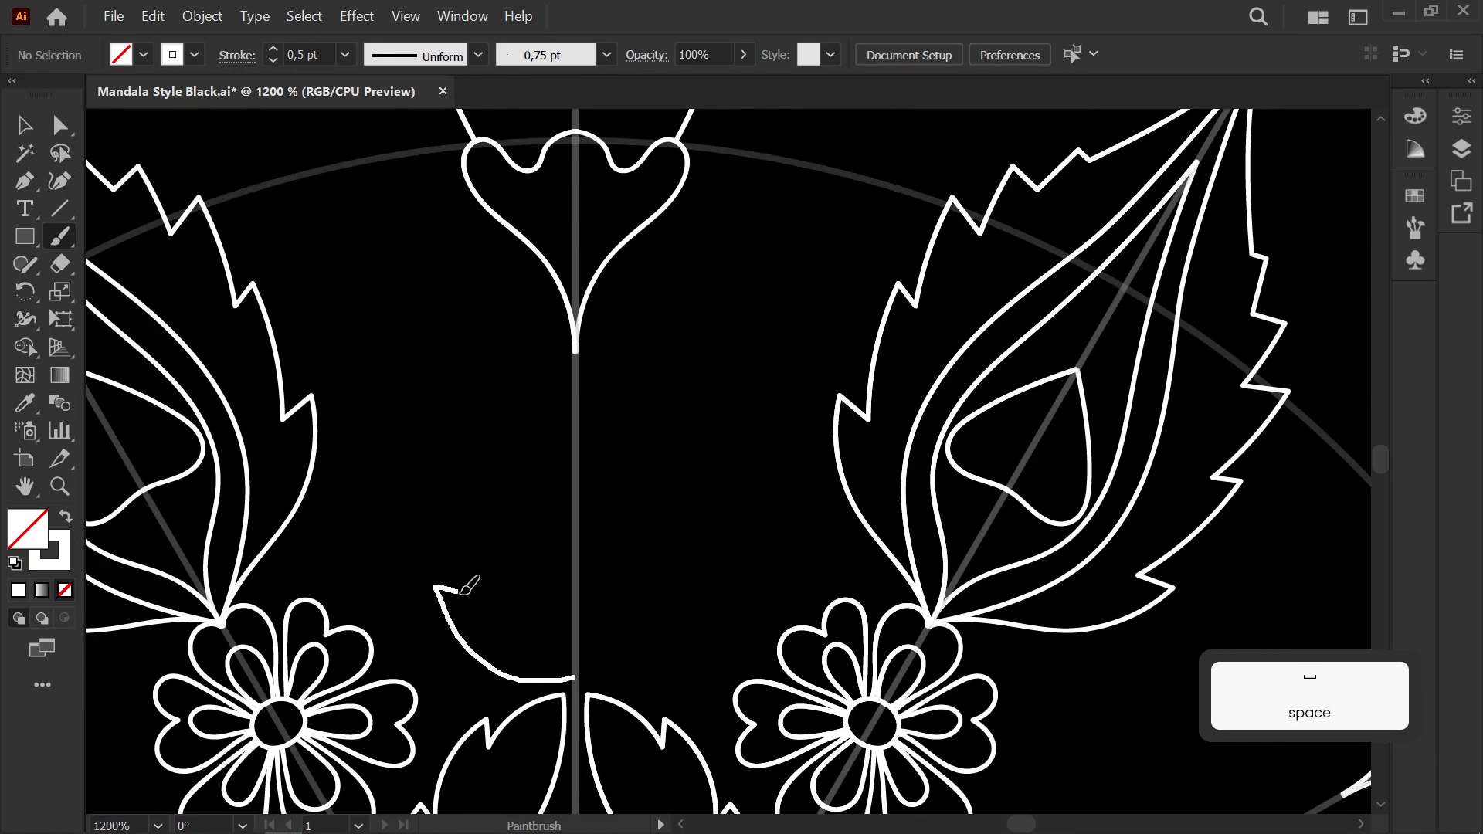
{"action": "left_click_drag", "start_coordinate": [572, 663], "coordinate": [521, 614]}
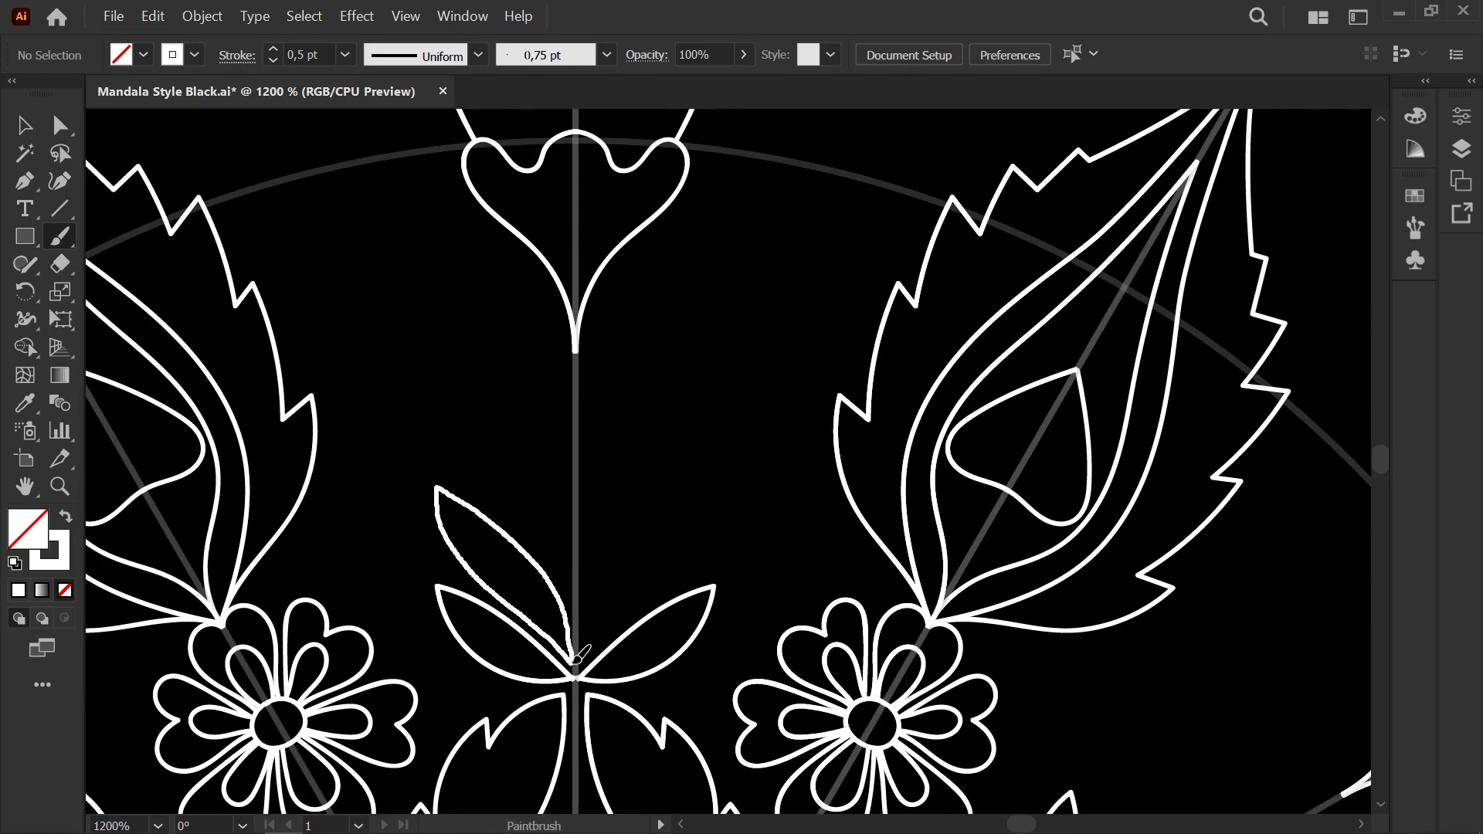
{"action": "left_click_drag", "start_coordinate": [573, 663], "coordinate": [572, 663]}
Step: Undo the stray leaf stroke and paint the next leaf higher along the vertical guide, below the flared heart's point
{"action": "key", "text": "space"}
{"action": "left_click_drag", "start_coordinate": [564, 560], "coordinate": [535, 661]}
{"action": "left_click_drag", "start_coordinate": [377, 510], "coordinate": [377, 509]}
{"action": "key", "text": "ctrl+z"}
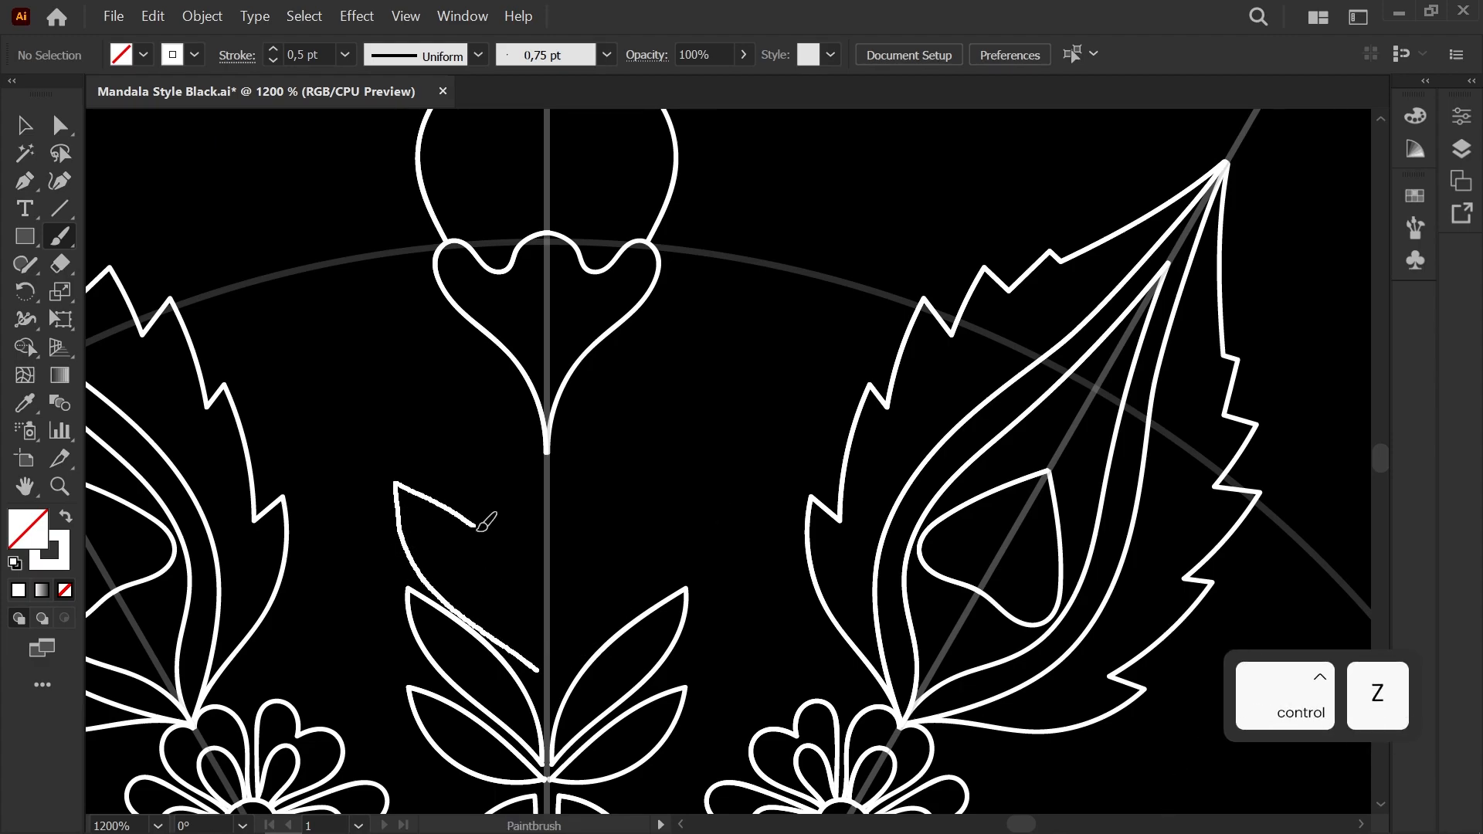
{"action": "left_click_drag", "start_coordinate": [541, 665], "coordinate": [540, 666]}
{"action": "key", "text": "space"}
{"action": "left_click_drag", "start_coordinate": [493, 467], "coordinate": [518, 649]}
Step: Continue the row of pointed leaves upward beside the flared heart and the circle, undoing a stray stroke
{"action": "key", "text": "space"}
{"action": "left_click_drag", "start_coordinate": [368, 418], "coordinate": [338, 578]}
{"action": "mouse_move", "coordinate": [403, 637]}
{"action": "left_mouse_down"}
{"action": "mouse_move", "coordinate": [311, 564]}
{"action": "mouse_move", "coordinate": [284, 466]}
{"action": "left_mouse_up"}
{"action": "key", "text": "ctrl+z"}
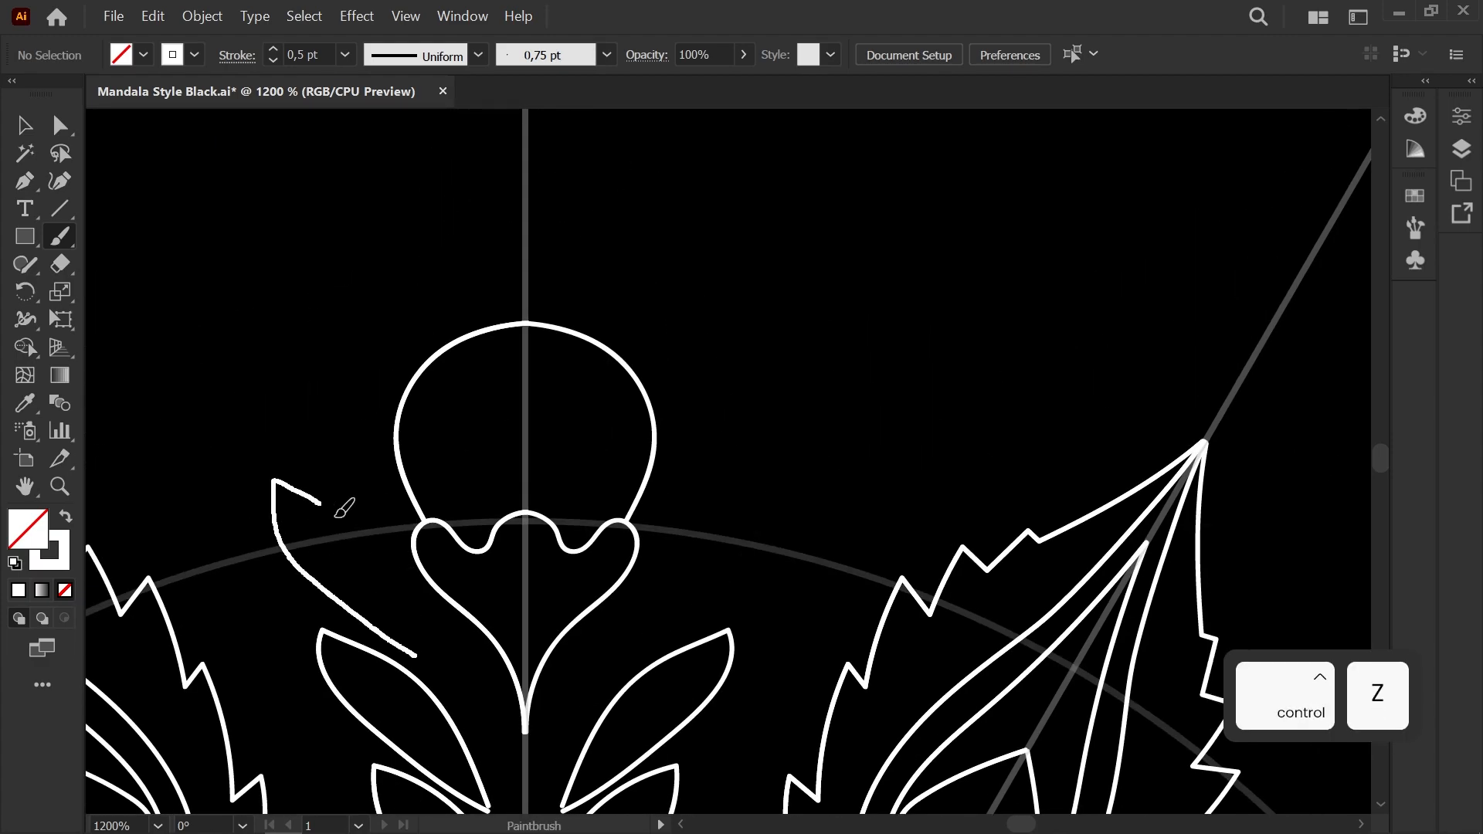
{"action": "key", "text": "space"}
{"action": "left_click_drag", "start_coordinate": [365, 504], "coordinate": [454, 636]}
{"action": "left_click_drag", "start_coordinate": [453, 634], "coordinate": [388, 596]}
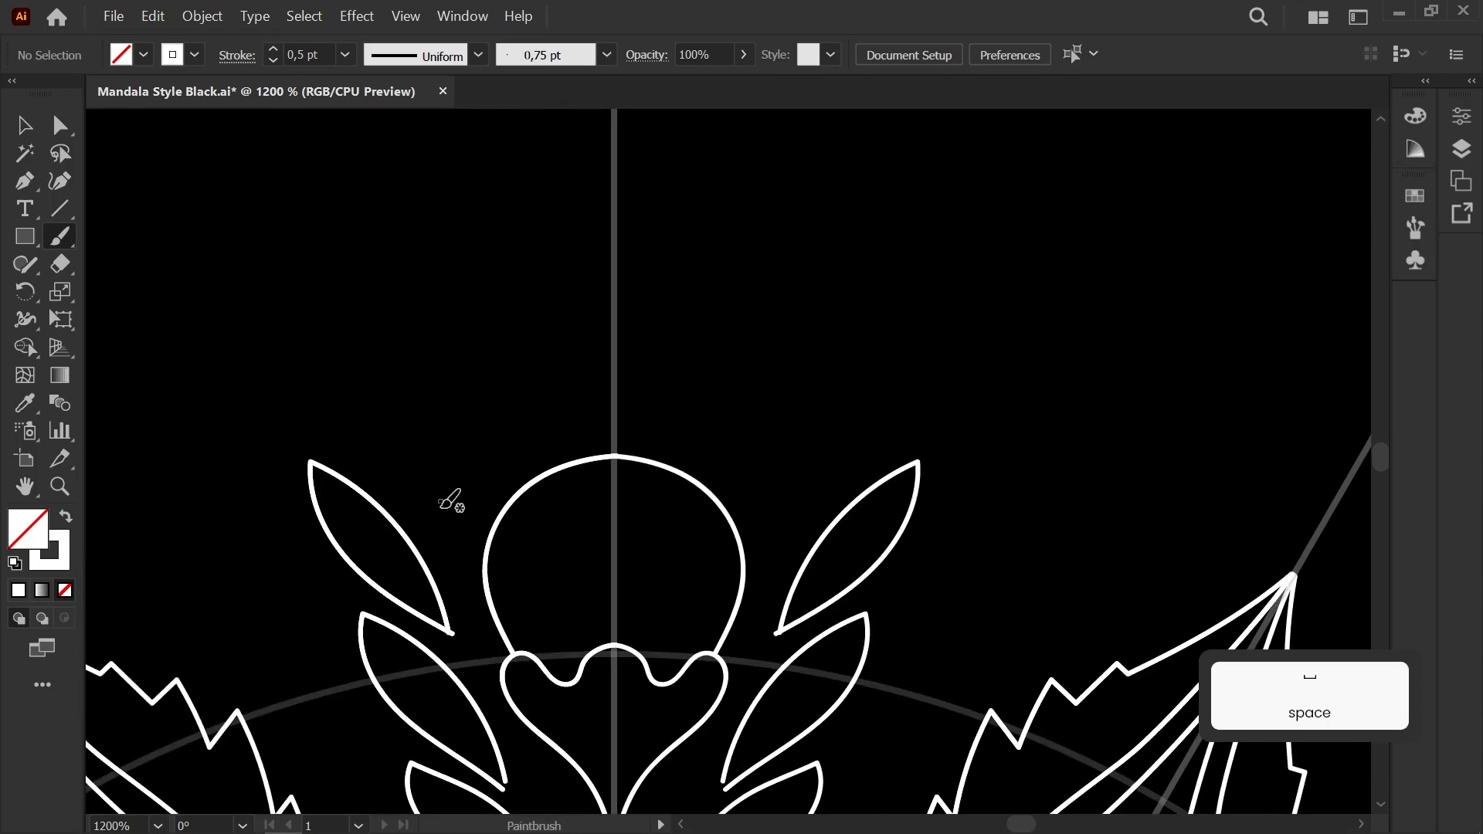
{"action": "left_click_drag", "start_coordinate": [451, 532], "coordinate": [340, 340]}
Step: Paint three long, slender leaves over the top of the circle, fanning in toward the vertical guide
{"action": "scroll", "coordinate": [468, 425], "scroll_direction": "down", "scroll_amount": 3}
{"action": "scroll", "coordinate": [470, 430], "scroll_direction": "up", "scroll_amount": 2}
{"action": "scroll", "coordinate": [469, 430], "scroll_direction": "down", "scroll_amount": 6}
{"action": "key", "text": "space"}
{"action": "mouse_move", "coordinate": [466, 438]}
{"action": "left_mouse_down"}
{"action": "mouse_move", "coordinate": [426, 502]}
{"action": "mouse_move", "coordinate": [627, 320]}
{"action": "left_mouse_up"}
{"action": "scroll", "coordinate": [433, 471], "scroll_direction": "up", "scroll_amount": 6}
{"action": "key", "text": "space"}
{"action": "left_click_drag", "start_coordinate": [547, 639], "coordinate": [470, 501]}
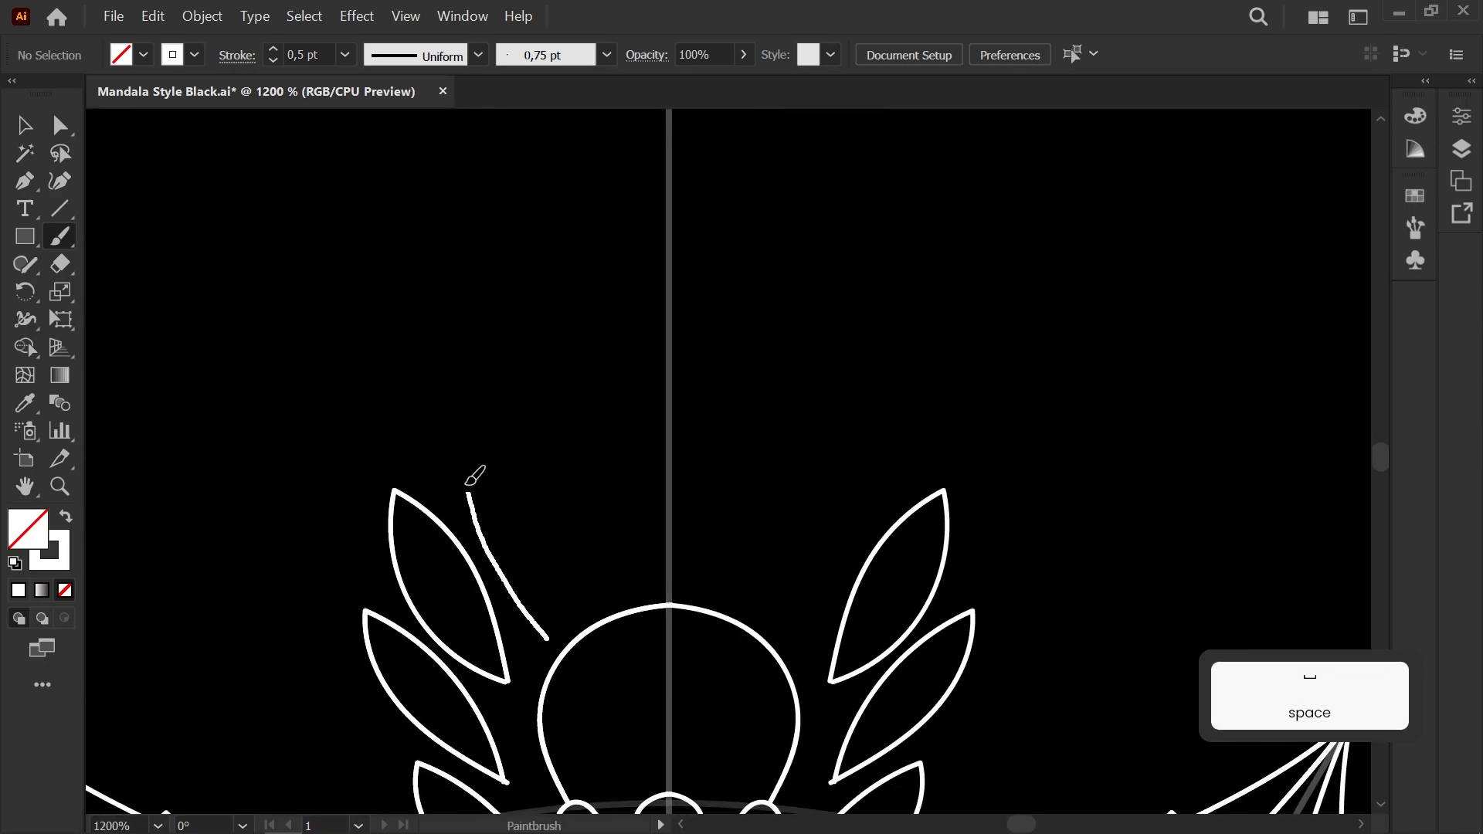
{"action": "mouse_move", "coordinate": [542, 576]}
{"action": "left_mouse_down"}
{"action": "mouse_move", "coordinate": [547, 639]}
{"action": "mouse_move", "coordinate": [572, 326]}
{"action": "left_mouse_up"}
{"action": "left_click_drag", "start_coordinate": [595, 603], "coordinate": [592, 604]}
{"action": "mouse_move", "coordinate": [638, 593]}
{"action": "left_mouse_down"}
{"action": "mouse_move", "coordinate": [625, 410]}
{"action": "mouse_move", "coordinate": [640, 596]}
{"action": "left_mouse_up"}
Step: Nudge the innermost slender leaf away from the vertical guide and rotate it slightly outward
{"action": "scroll", "coordinate": [651, 473], "scroll_direction": "down", "scroll_amount": 3}
{"action": "key", "text": "space"}
{"action": "mouse_move", "coordinate": [663, 439]}
{"action": "left_mouse_down"}
{"action": "mouse_move", "coordinate": [590, 298]}
{"action": "mouse_move", "coordinate": [536, 452]}
{"action": "left_mouse_up"}
{"action": "scroll", "coordinate": [583, 309], "scroll_direction": "up", "scroll_amount": 5}
{"action": "key", "text": "a"}
{"action": "left_click", "coordinate": [534, 454]}
{"action": "key", "text": "v"}
{"action": "key", "text": "Left"}
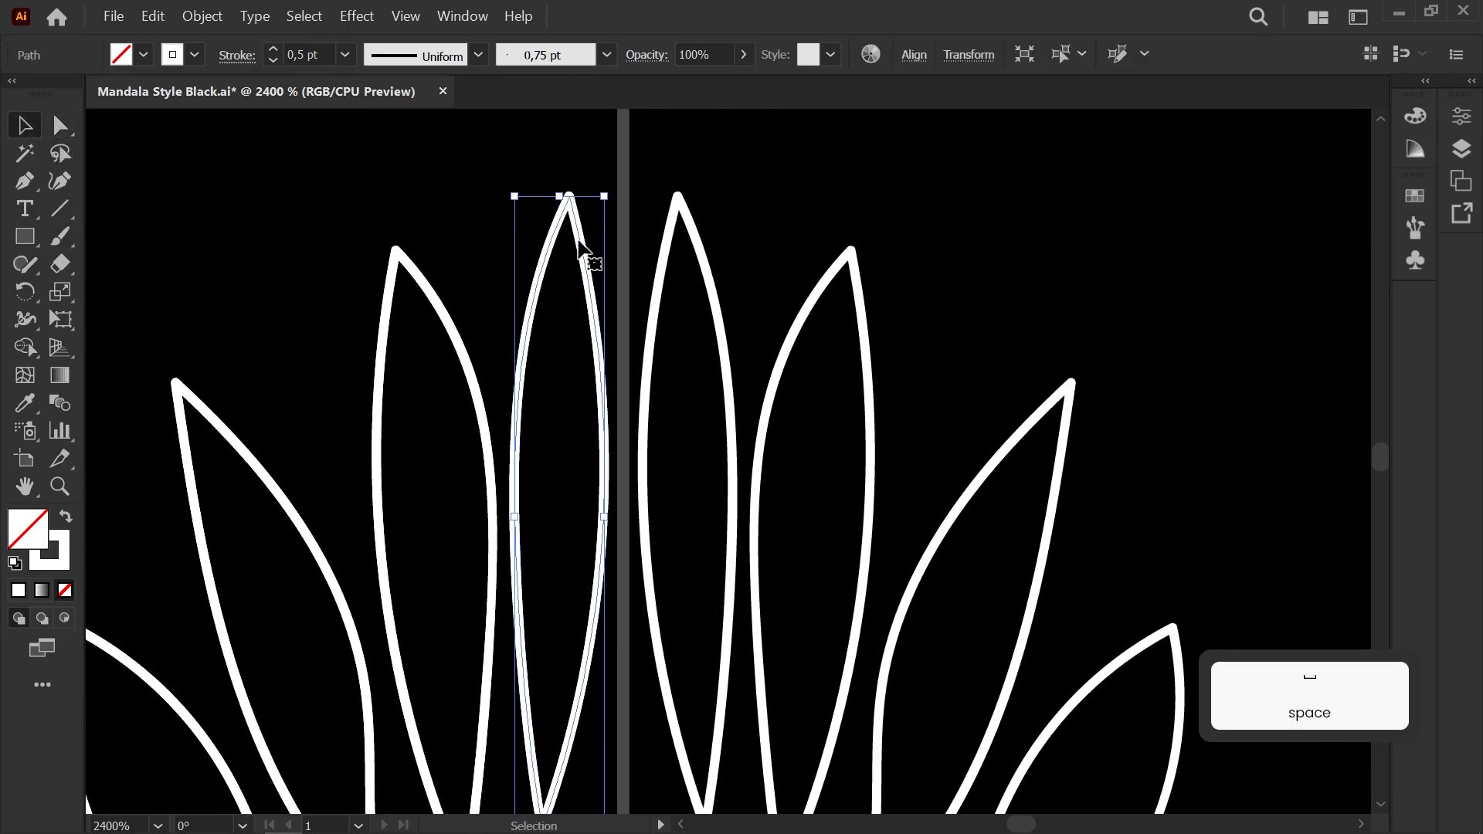
{"action": "left_click_drag", "start_coordinate": [511, 188], "coordinate": [508, 188]}
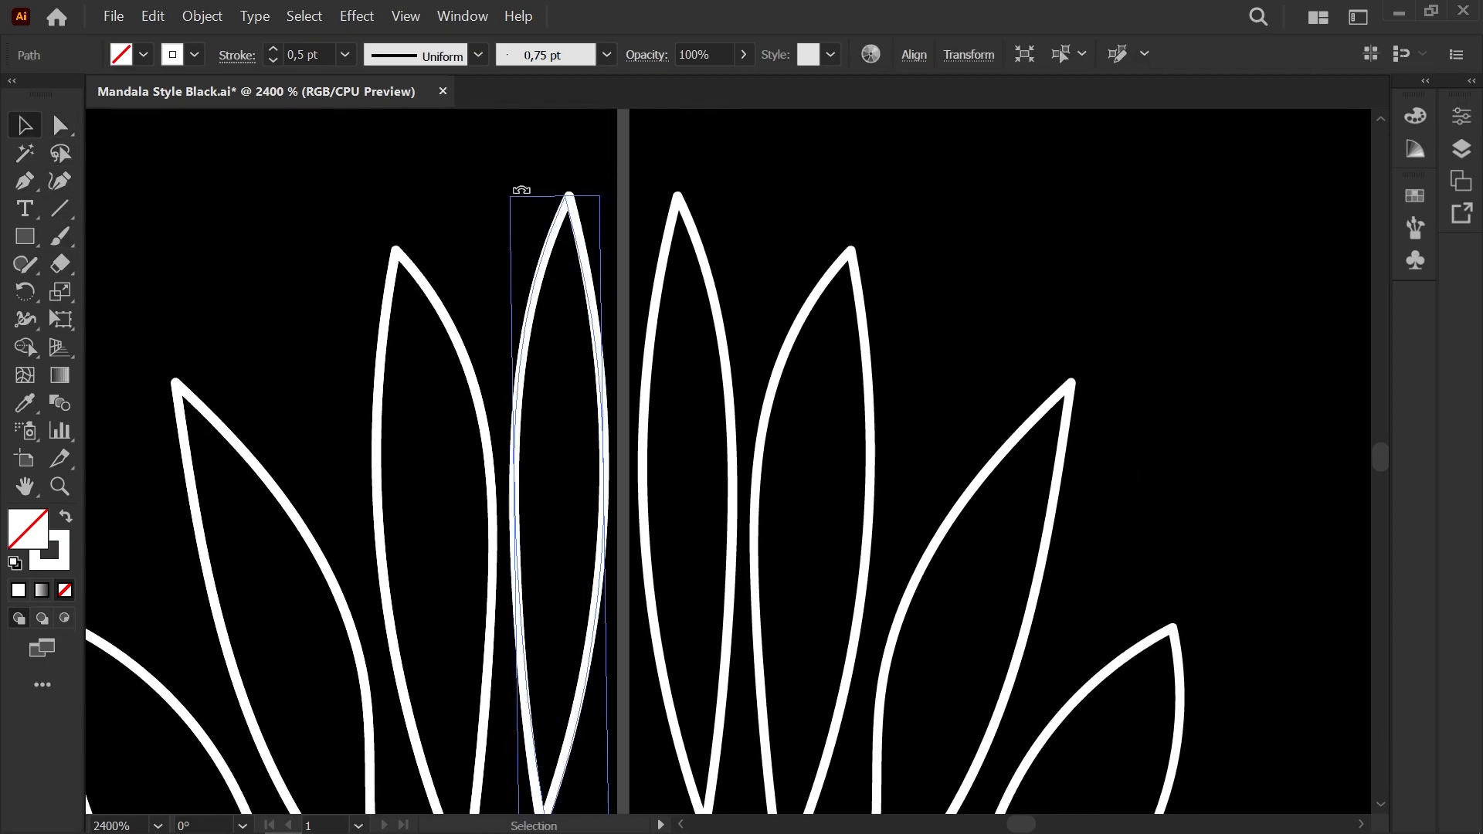
Step: Move the third slender leaf from the vertical guide down and inward so its lower point touches the circle
{"action": "key", "text": "space"}
{"action": "left_click_drag", "start_coordinate": [458, 381], "coordinate": [516, 205]}
{"action": "scroll", "coordinate": [517, 205], "scroll_direction": "down", "scroll_amount": 6}
{"action": "key", "text": "space"}
{"action": "left_click_drag", "start_coordinate": [541, 259], "coordinate": [570, 393]}
{"action": "scroll", "coordinate": [563, 394], "scroll_direction": "down", "scroll_amount": 2}
{"action": "scroll", "coordinate": [271, 402], "scroll_direction": "up", "scroll_amount": 6}
{"action": "key", "text": "space"}
{"action": "scroll", "coordinate": [520, 606], "scroll_direction": "down", "scroll_amount": 2}
{"action": "key", "text": "space"}
{"action": "left_click_drag", "start_coordinate": [521, 610], "coordinate": [490, 186]}
{"action": "scroll", "coordinate": [534, 420], "scroll_direction": "up", "scroll_amount": 1}
{"action": "scroll", "coordinate": [513, 331], "scroll_direction": "up", "scroll_amount": 2}
{"action": "scroll", "coordinate": [513, 324], "scroll_direction": "up", "scroll_amount": 5}
{"action": "key", "text": "a"}
{"action": "left_click", "coordinate": [424, 228]}
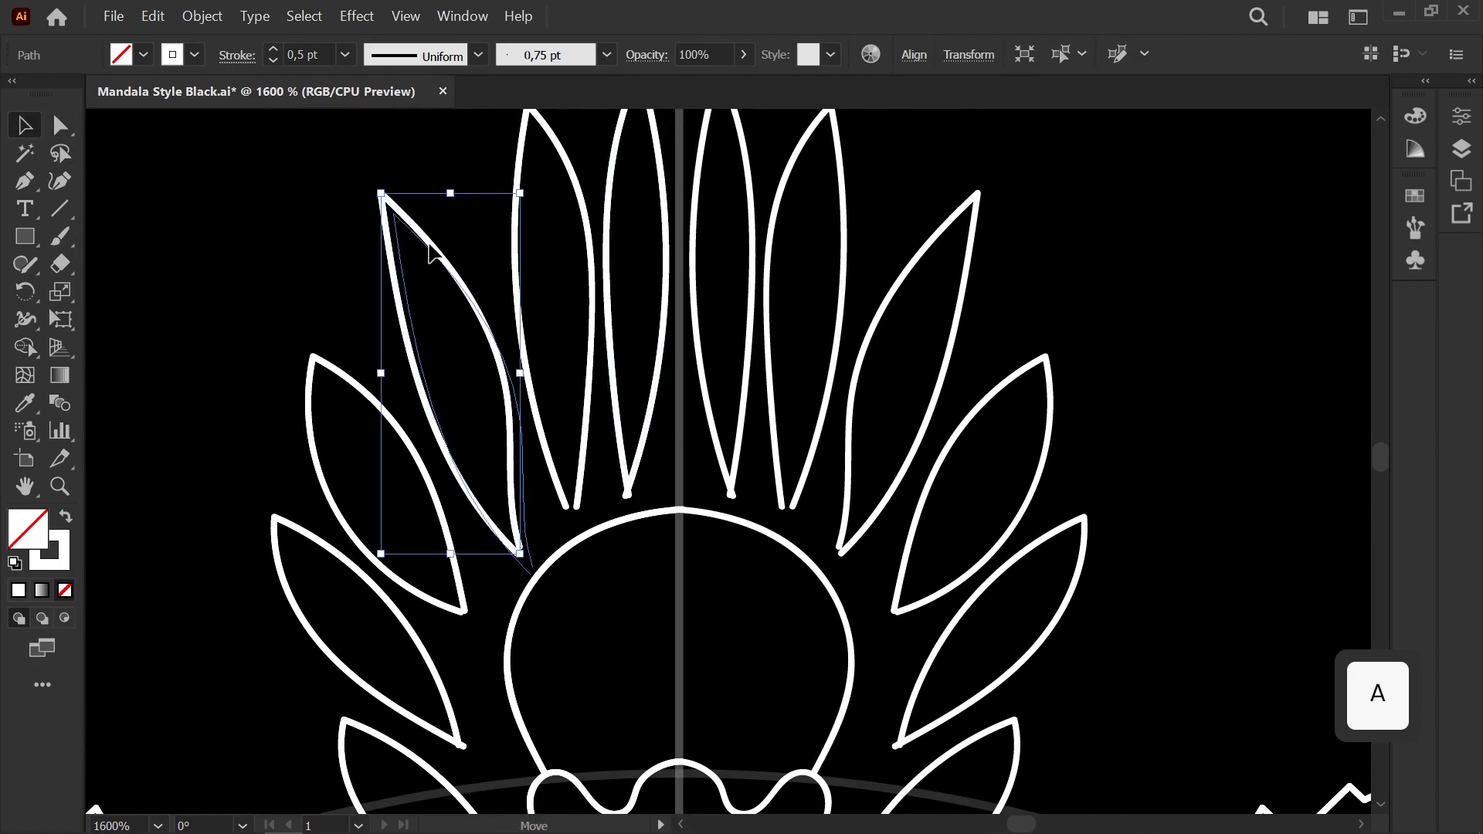
{"action": "left_click_drag", "start_coordinate": [429, 243], "coordinate": [434, 251]}
Step: Lower the second slender leaf onto the circle and bring its open bottom ends together
{"action": "double_click", "coordinate": [569, 177]}
{"action": "left_click", "coordinate": [95, 125]}
{"action": "left_click", "coordinate": [95, 125]}
{"action": "left_click", "coordinate": [567, 168]}
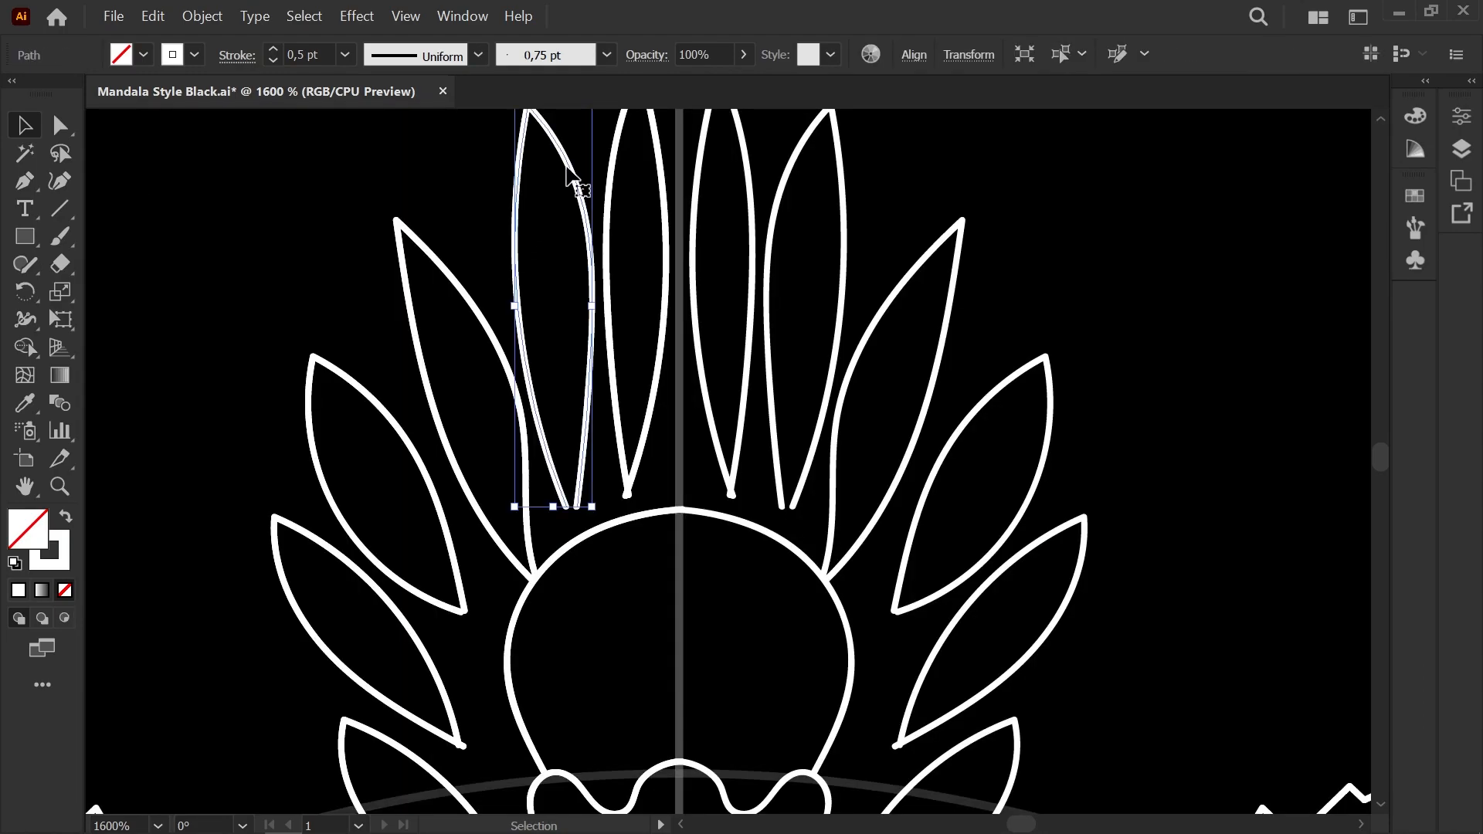
{"action": "left_click_drag", "start_coordinate": [570, 200], "coordinate": [567, 198]}
{"action": "key", "text": "space"}
{"action": "scroll", "coordinate": [570, 521], "scroll_direction": "up", "scroll_amount": 3}
{"action": "left_click", "coordinate": [61, 121]}
{"action": "left_click_drag", "start_coordinate": [599, 572], "coordinate": [600, 554]}
{"action": "left_click", "coordinate": [666, 417]}
Step: Adjust the lower anchor points of the innermost slender leaf so both sides end in one clean point
{"action": "key", "text": "space"}
{"action": "left_click_drag", "start_coordinate": [666, 417], "coordinate": [546, 599]}
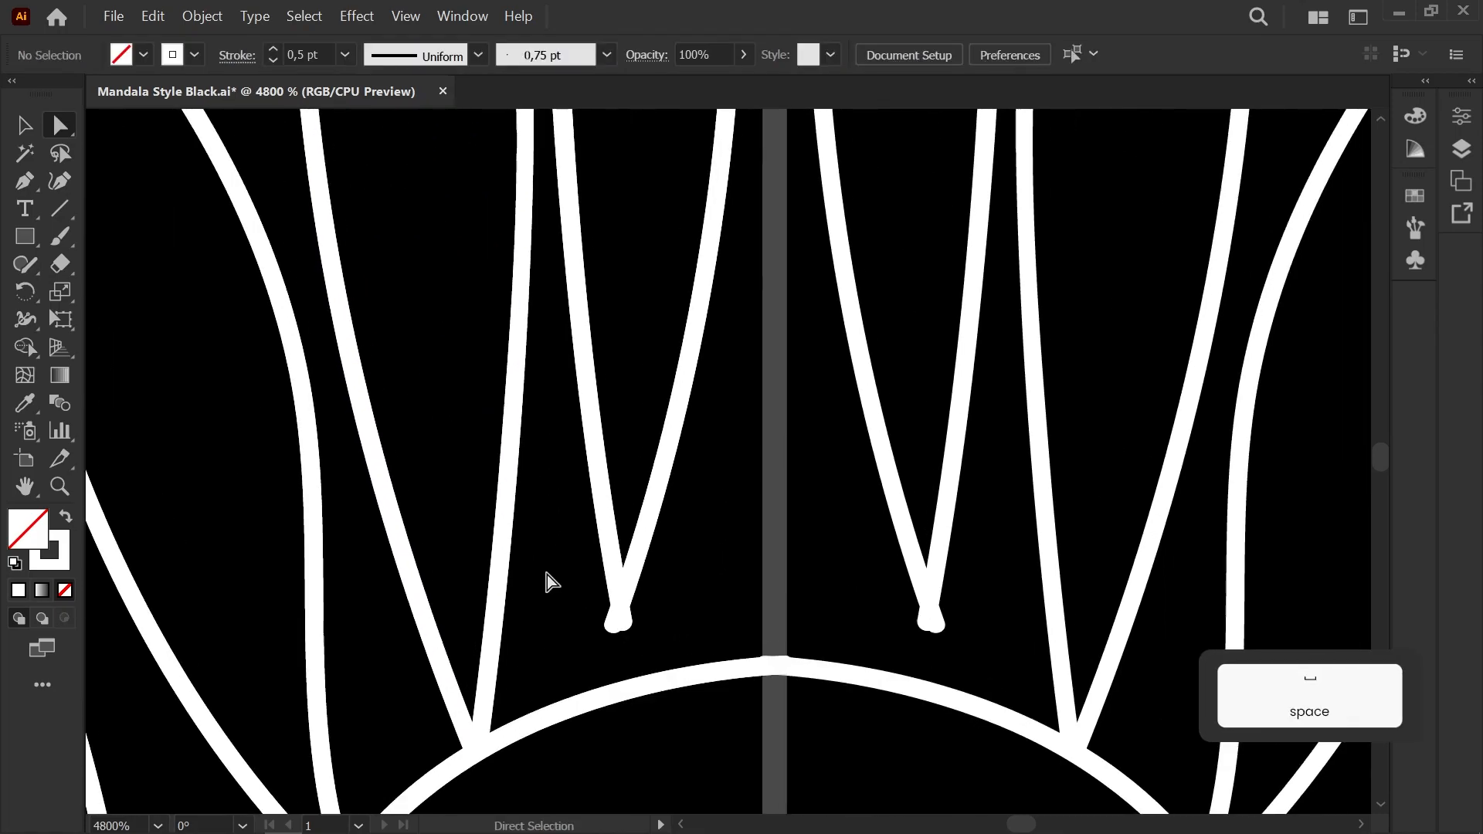
{"action": "scroll", "coordinate": [540, 645], "scroll_direction": "down", "scroll_amount": 3}
{"action": "scroll", "coordinate": [630, 345], "scroll_direction": "up", "scroll_amount": 2}
{"action": "left_click_drag", "start_coordinate": [546, 367], "coordinate": [566, 273]}
{"action": "left_click", "coordinate": [457, 502]}
{"action": "left_click_drag", "start_coordinate": [459, 501], "coordinate": [452, 505]}
{"action": "key", "text": "space"}
{"action": "left_click_drag", "start_coordinate": [511, 556], "coordinate": [588, 390]}
{"action": "left_click", "coordinate": [573, 415]}
{"action": "left_click_drag", "start_coordinate": [573, 721], "coordinate": [636, 654]}
{"action": "left_click", "coordinate": [625, 694]}
Step: Move the innermost slender leaf down so its lower point rests on the circle
{"action": "scroll", "coordinate": [624, 694], "scroll_direction": "down", "scroll_amount": 2}
{"action": "key", "text": "space"}
{"action": "left_click", "coordinate": [605, 284]}
{"action": "left_click", "coordinate": [25, 125]}
{"action": "scroll", "coordinate": [560, 262], "scroll_direction": "up", "scroll_amount": 1}
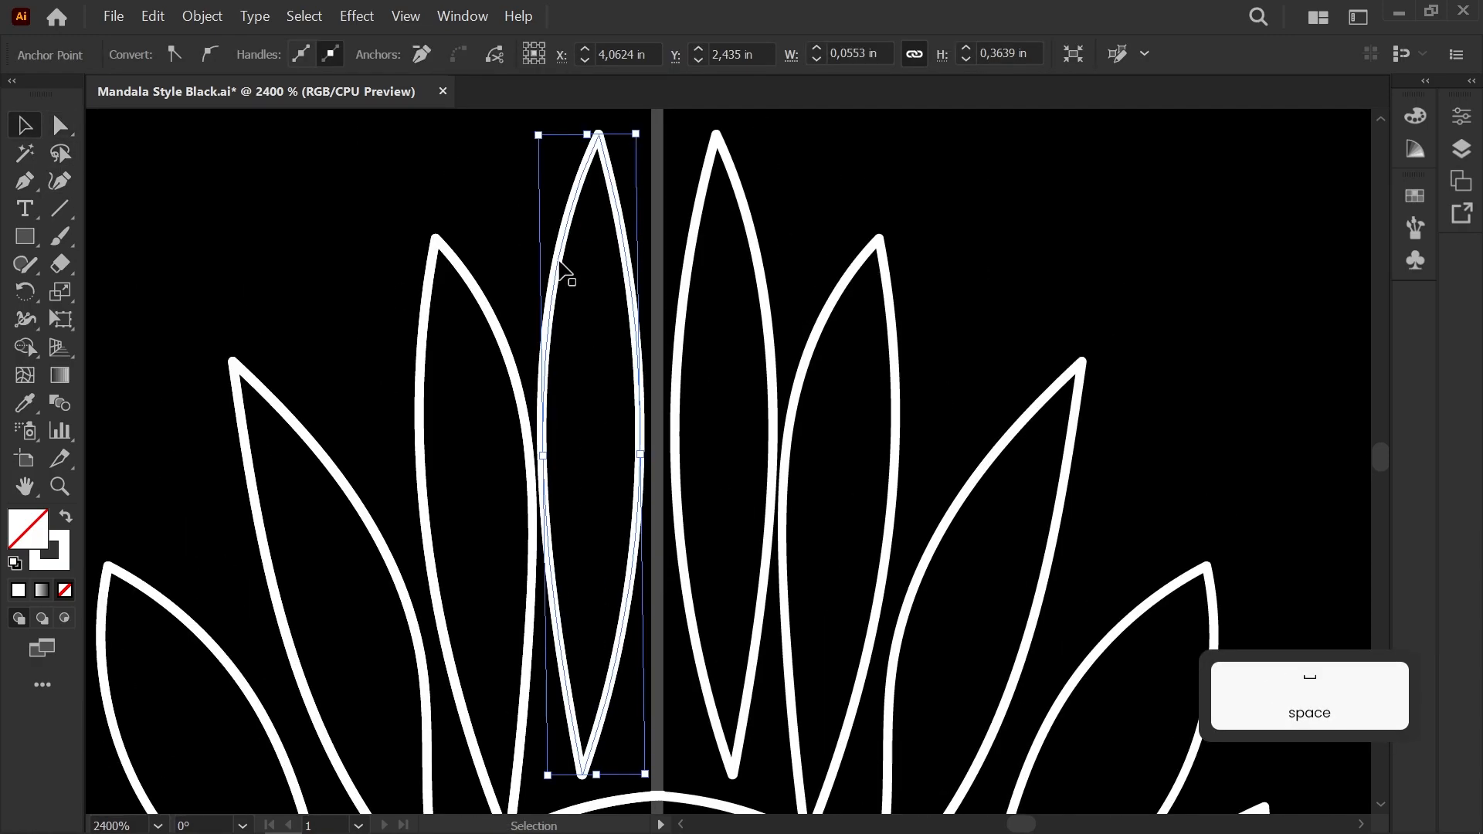
{"action": "left_click_drag", "start_coordinate": [562, 294], "coordinate": [561, 294]}
Step: Move the two leaves beside the circle inward so their lower points touch the circle and the flared heart
{"action": "left_click", "coordinate": [499, 461]}
{"action": "key", "text": "space"}
{"action": "left_click_drag", "start_coordinate": [499, 464], "coordinate": [570, 165]}
{"action": "key", "text": "space"}
{"action": "left_click_drag", "start_coordinate": [229, 530], "coordinate": [355, 390]}
{"action": "left_click", "coordinate": [338, 356]}
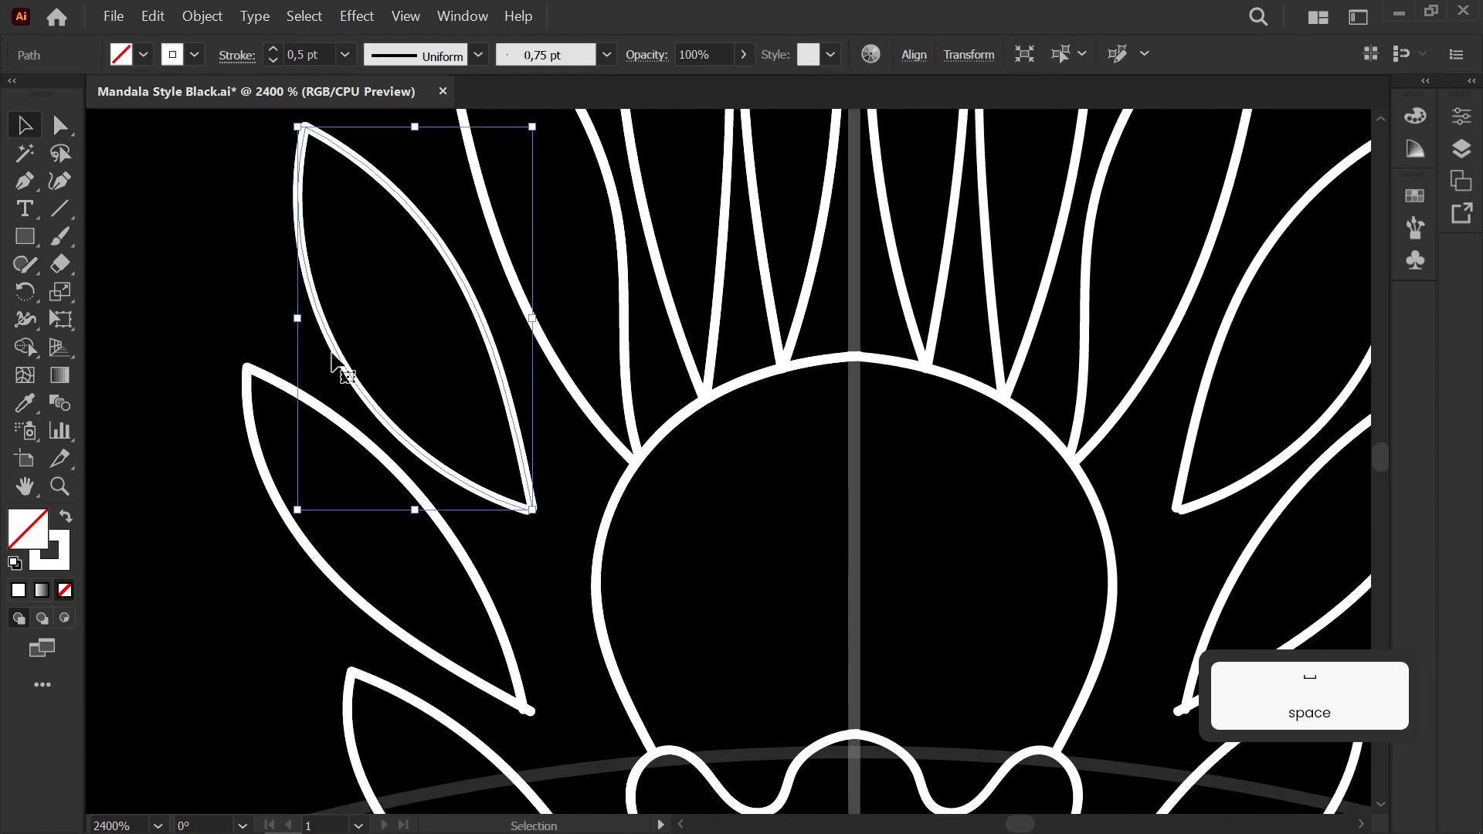
{"action": "left_click_drag", "start_coordinate": [435, 226], "coordinate": [455, 249]}
{"action": "key", "text": "space"}
{"action": "left_click_drag", "start_coordinate": [374, 442], "coordinate": [245, 209]}
{"action": "left_click_drag", "start_coordinate": [326, 270], "coordinate": [325, 269]}
{"action": "key", "text": "space"}
{"action": "left_click_drag", "start_coordinate": [425, 583], "coordinate": [295, 341]}
Step: Join the lower ends of the leaf beside the flared heart and move it against the heart's outline
{"action": "left_click", "coordinate": [202, 234]}
{"action": "key", "text": "a"}
{"action": "left_click", "coordinate": [404, 548]}
{"action": "left_click_drag", "start_coordinate": [408, 533], "coordinate": [404, 550]}
{"action": "key", "text": "v"}
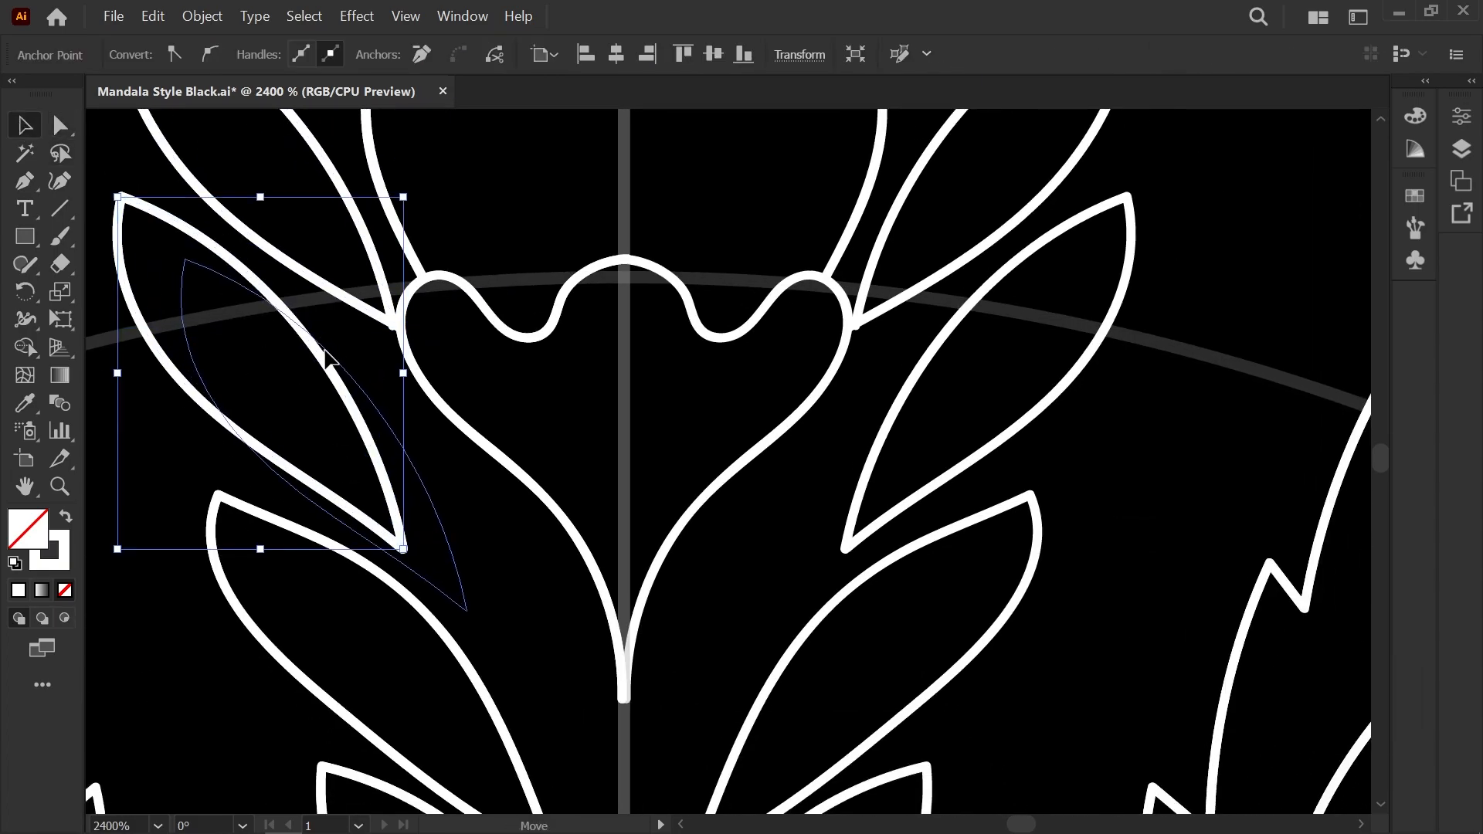
{"action": "left_click_drag", "start_coordinate": [325, 350], "coordinate": [320, 334]}
Step: Close the open lower ends of the leaves below the flared heart by adjusting their anchor points
{"action": "key", "text": "space"}
{"action": "left_click_drag", "start_coordinate": [479, 649], "coordinate": [391, 291]}
{"action": "scroll", "coordinate": [407, 387], "scroll_direction": "down", "scroll_amount": 5}
{"action": "scroll", "coordinate": [399, 191], "scroll_direction": "up", "scroll_amount": 3}
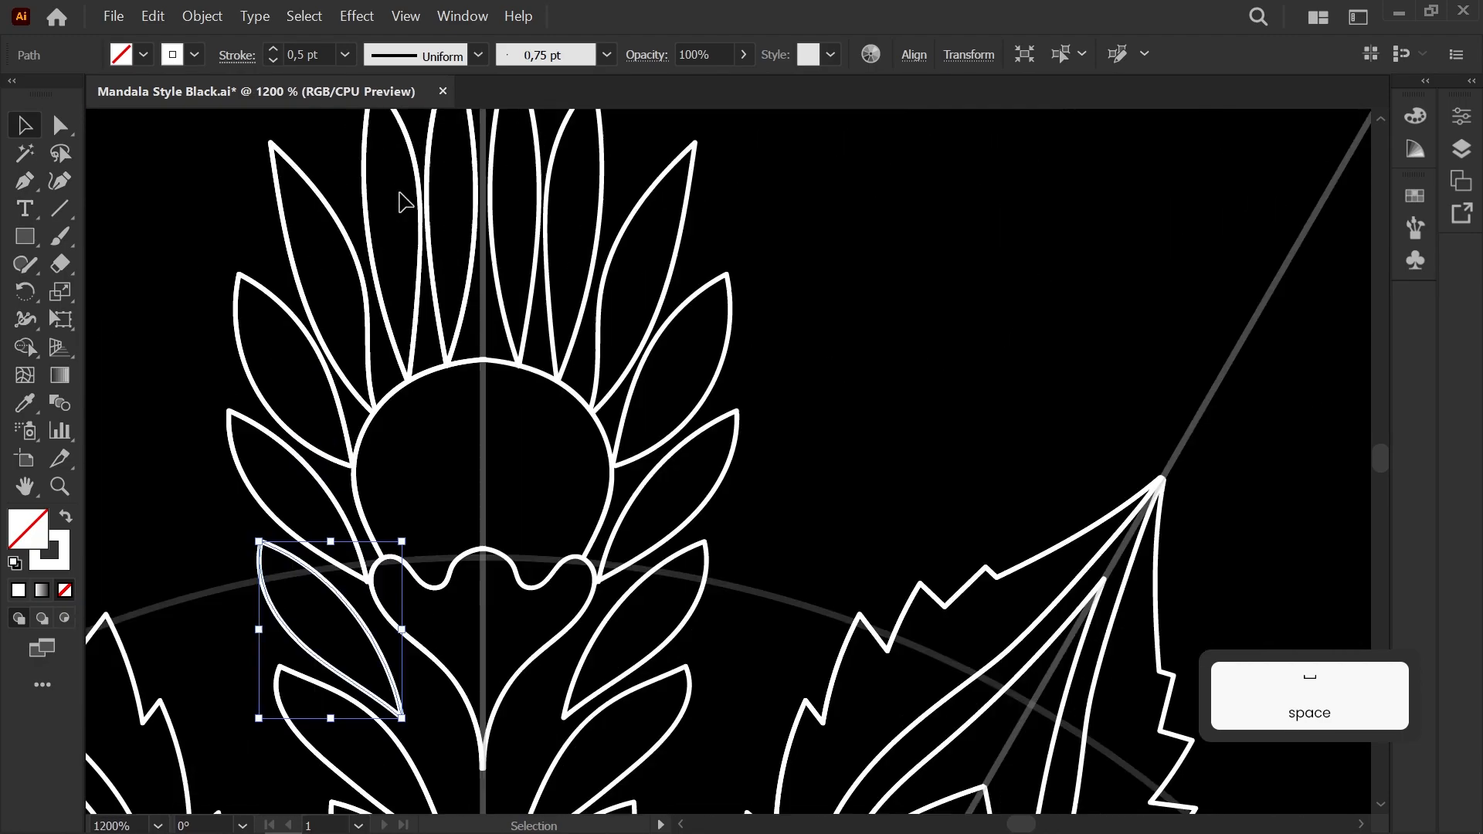
{"action": "scroll", "coordinate": [399, 201], "scroll_direction": "down", "scroll_amount": 5}
{"action": "scroll", "coordinate": [473, 602], "scroll_direction": "up", "scroll_amount": 8}
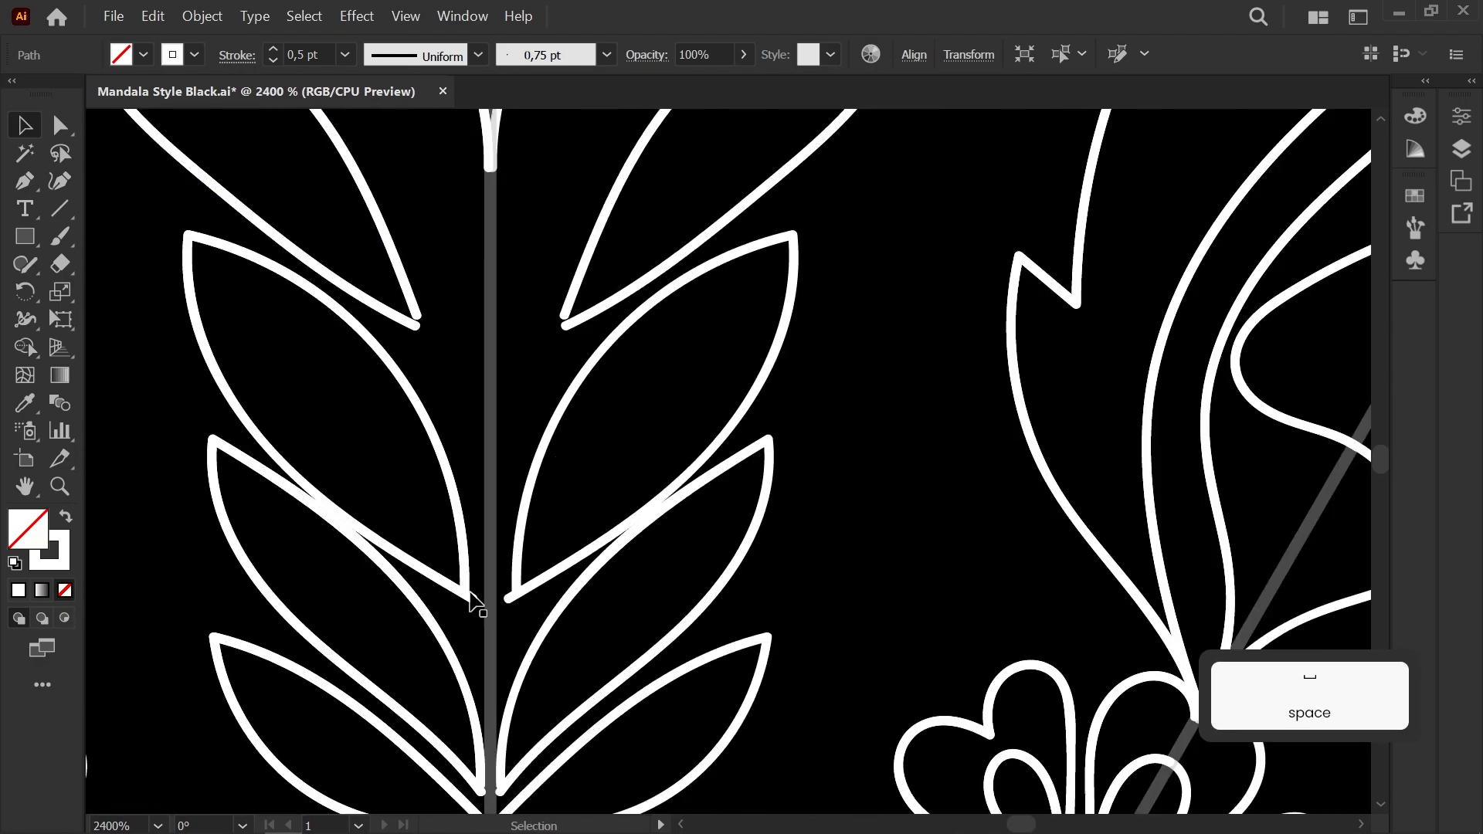
{"action": "key", "text": "a"}
{"action": "scroll", "coordinate": [461, 591], "scroll_direction": "up", "scroll_amount": 3}
{"action": "left_click_drag", "start_coordinate": [551, 560], "coordinate": [576, 575]}
{"action": "left_click", "coordinate": [573, 387]}
{"action": "key", "text": "space"}
{"action": "left_click_drag", "start_coordinate": [520, 255], "coordinate": [577, 734]}
{"action": "left_click_drag", "start_coordinate": [550, 397], "coordinate": [618, 589]}
{"action": "left_click_drag", "start_coordinate": [553, 498], "coordinate": [547, 523]}
{"action": "left_click", "coordinate": [606, 496]}
{"action": "scroll", "coordinate": [605, 490], "scroll_direction": "down", "scroll_amount": 5}
Step: Paint a stem line from the base of the lowest leaves up along the leaf points to the flared heart
{"action": "key", "text": "space"}
{"action": "scroll", "coordinate": [677, 721], "scroll_direction": "up", "scroll_amount": 2}
{"action": "scroll", "coordinate": [679, 722], "scroll_direction": "up", "scroll_amount": 1}
{"action": "left_click_drag", "start_coordinate": [678, 722], "coordinate": [698, 599]}
{"action": "key", "text": "b"}
{"action": "scroll", "coordinate": [606, 664], "scroll_direction": "down", "scroll_amount": 1}
{"action": "key", "text": "space"}
{"action": "left_click_drag", "start_coordinate": [601, 680], "coordinate": [601, 768]}
{"action": "left_click_drag", "start_coordinate": [575, 598], "coordinate": [591, 651]}
{"action": "scroll", "coordinate": [592, 648], "scroll_direction": "down", "scroll_amount": 1}
{"action": "left_click_drag", "start_coordinate": [605, 549], "coordinate": [568, 402]}
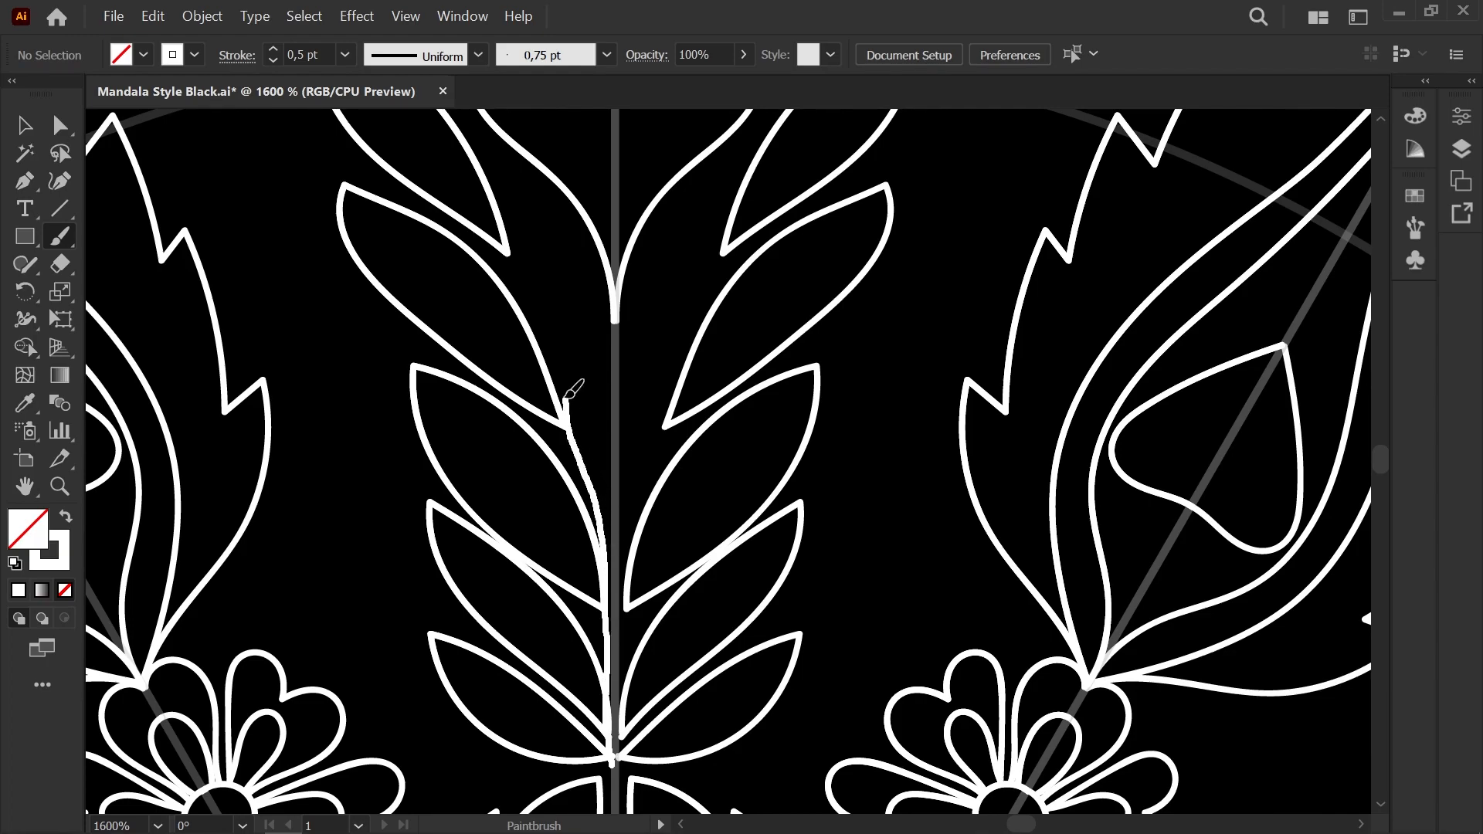
{"action": "left_click_drag", "start_coordinate": [497, 133], "coordinate": [490, 127]}
{"action": "scroll", "coordinate": [516, 232], "scroll_direction": "down", "scroll_amount": 3}
{"action": "left_click_drag", "start_coordinate": [517, 198], "coordinate": [566, 317]}
Step: Adjust the new stem line's anchor points so it follows the inner points of the leaves
{"action": "scroll", "coordinate": [564, 320], "scroll_direction": "up", "scroll_amount": 6}
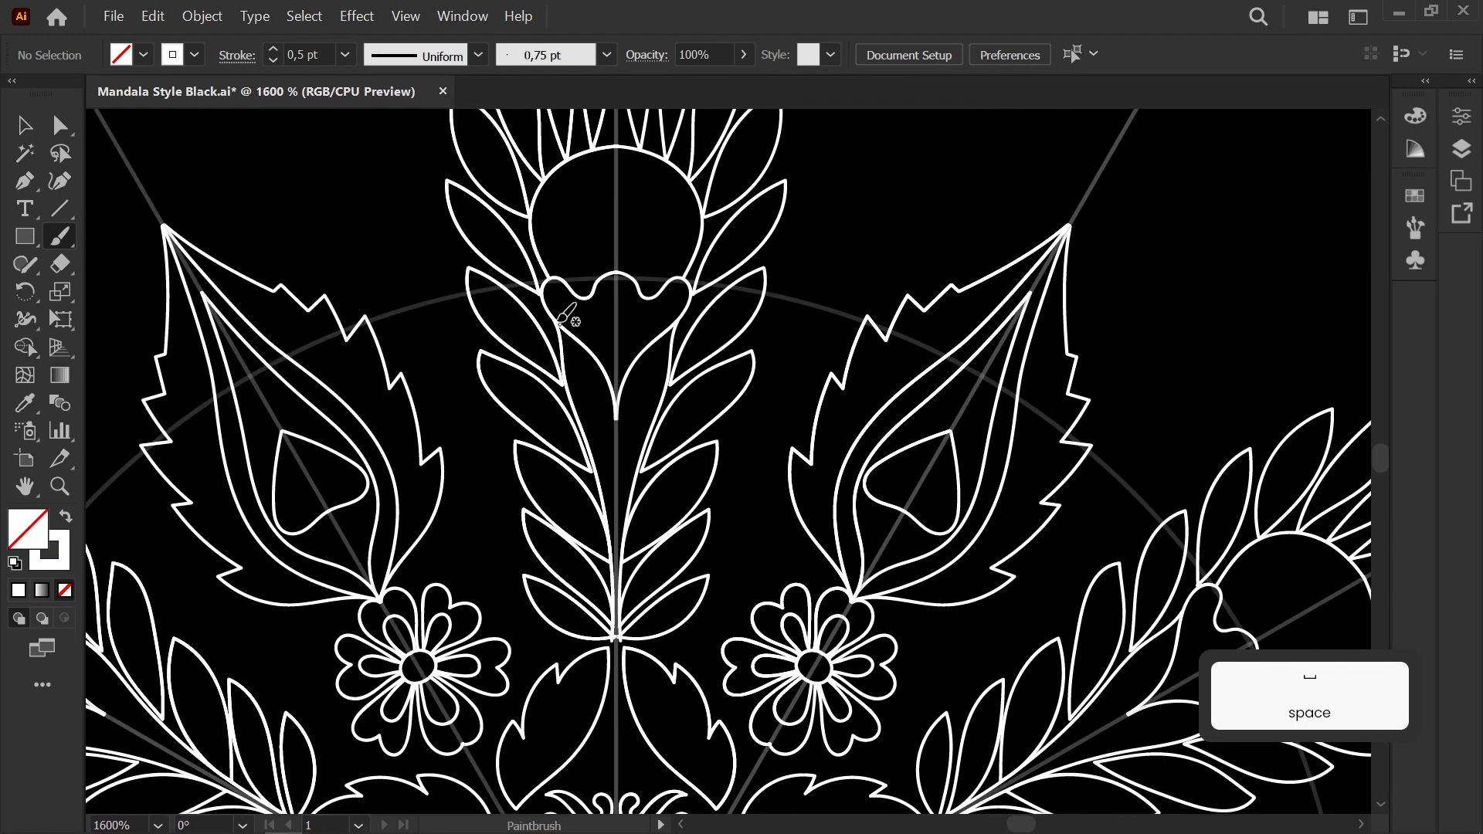
{"action": "key", "text": "a"}
{"action": "key", "text": "space"}
{"action": "left_click", "coordinate": [510, 376]}
{"action": "left_click_drag", "start_coordinate": [568, 579], "coordinate": [517, 356]}
{"action": "key", "text": "v"}
{"action": "key", "text": "space"}
{"action": "left_click_drag", "start_coordinate": [572, 218], "coordinate": [708, 612]}
{"action": "left_click", "coordinate": [523, 328]}
{"action": "left_click_drag", "start_coordinate": [530, 331], "coordinate": [542, 334]}
{"action": "left_click", "coordinate": [502, 348]}
Step: Move the overshooting lower end of the stem line up to the base of the lowest leaf
{"action": "scroll", "coordinate": [501, 345], "scroll_direction": "down", "scroll_amount": 3}
{"action": "key", "text": "space"}
{"action": "left_click_drag", "start_coordinate": [649, 664], "coordinate": [520, 241]}
{"action": "scroll", "coordinate": [541, 603], "scroll_direction": "up", "scroll_amount": 5}
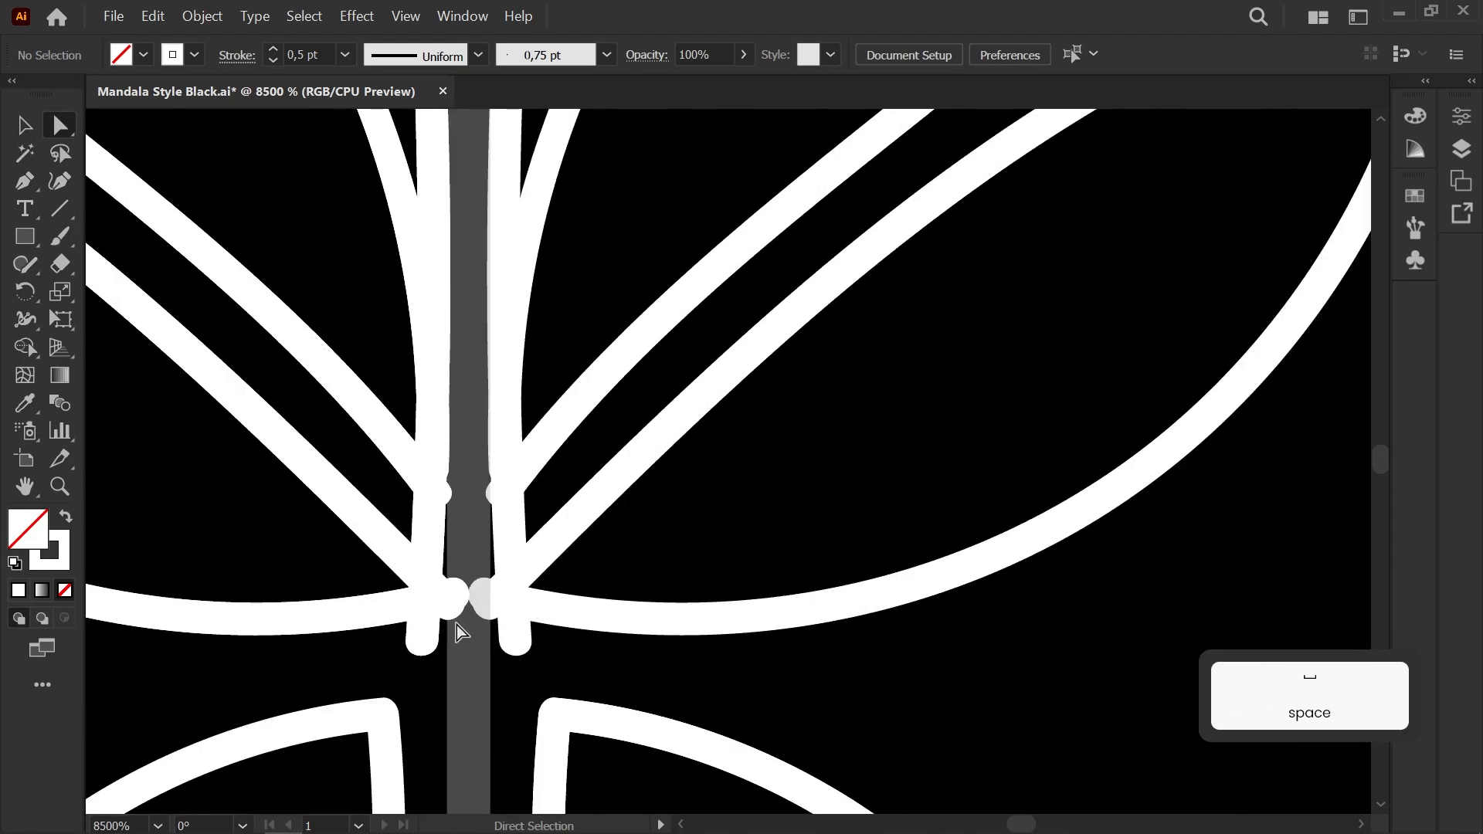
{"action": "left_click_drag", "start_coordinate": [423, 640], "coordinate": [431, 595]}
Step: Try to reposition the stem line's lower end and reshape the line just above it
{"action": "key", "text": "space"}
{"action": "left_click_drag", "start_coordinate": [518, 632], "coordinate": [707, 693]}
{"action": "left_click", "coordinate": [642, 655]}
{"action": "mouse_move", "coordinate": [642, 656]}
{"action": "left_mouse_down"}
{"action": "mouse_move", "coordinate": [624, 649]}
{"action": "mouse_move", "coordinate": [639, 660]}
{"action": "left_mouse_up"}
{"action": "left_click", "coordinate": [619, 662]}
{"action": "left_click_drag", "start_coordinate": [666, 192], "coordinate": [616, 190]}
{"action": "key", "text": "ctrl+z"}
{"action": "key", "text": "ctrl+z"}
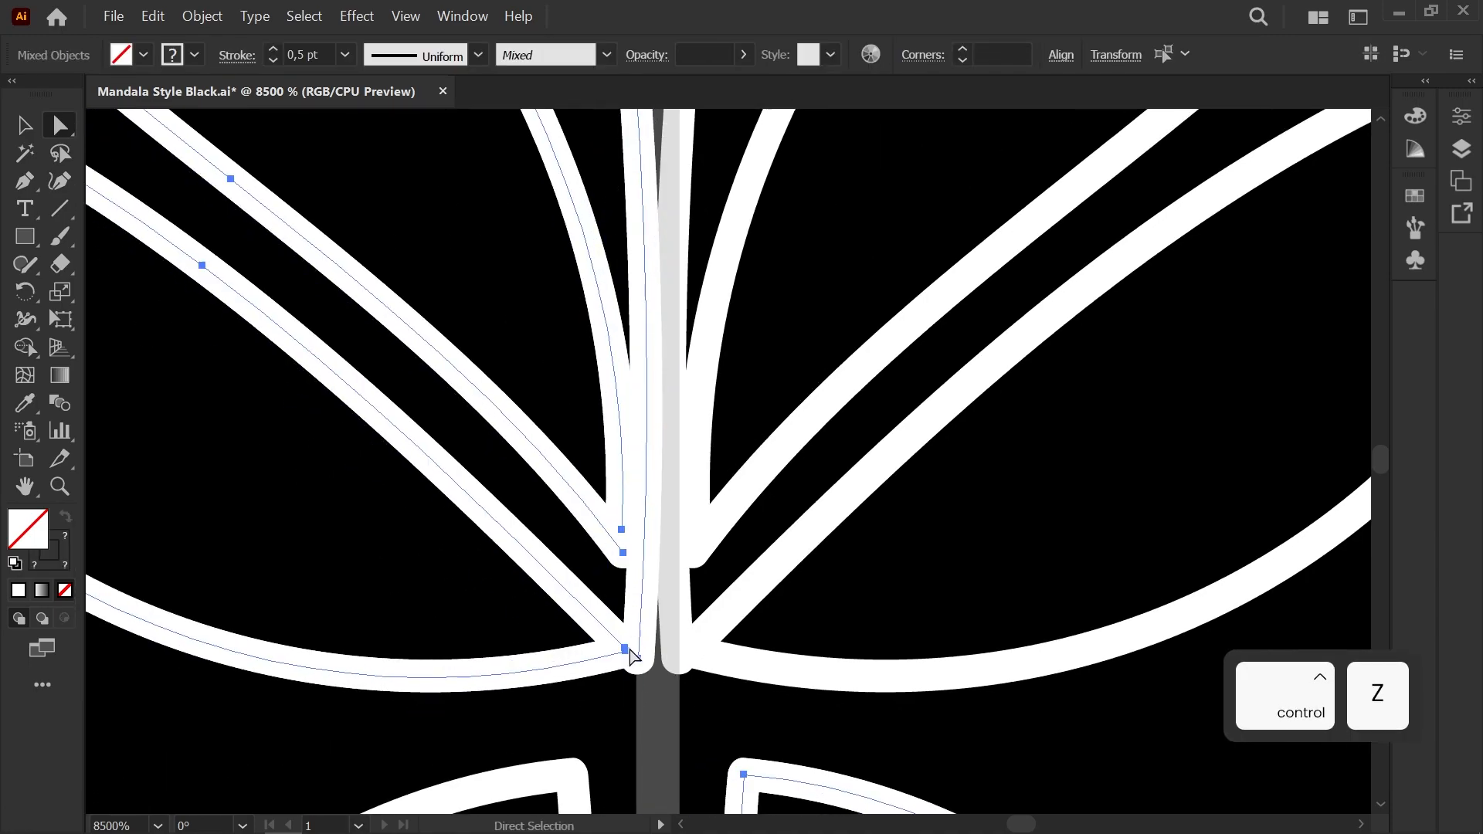
{"action": "key", "text": "ctrl+z"}
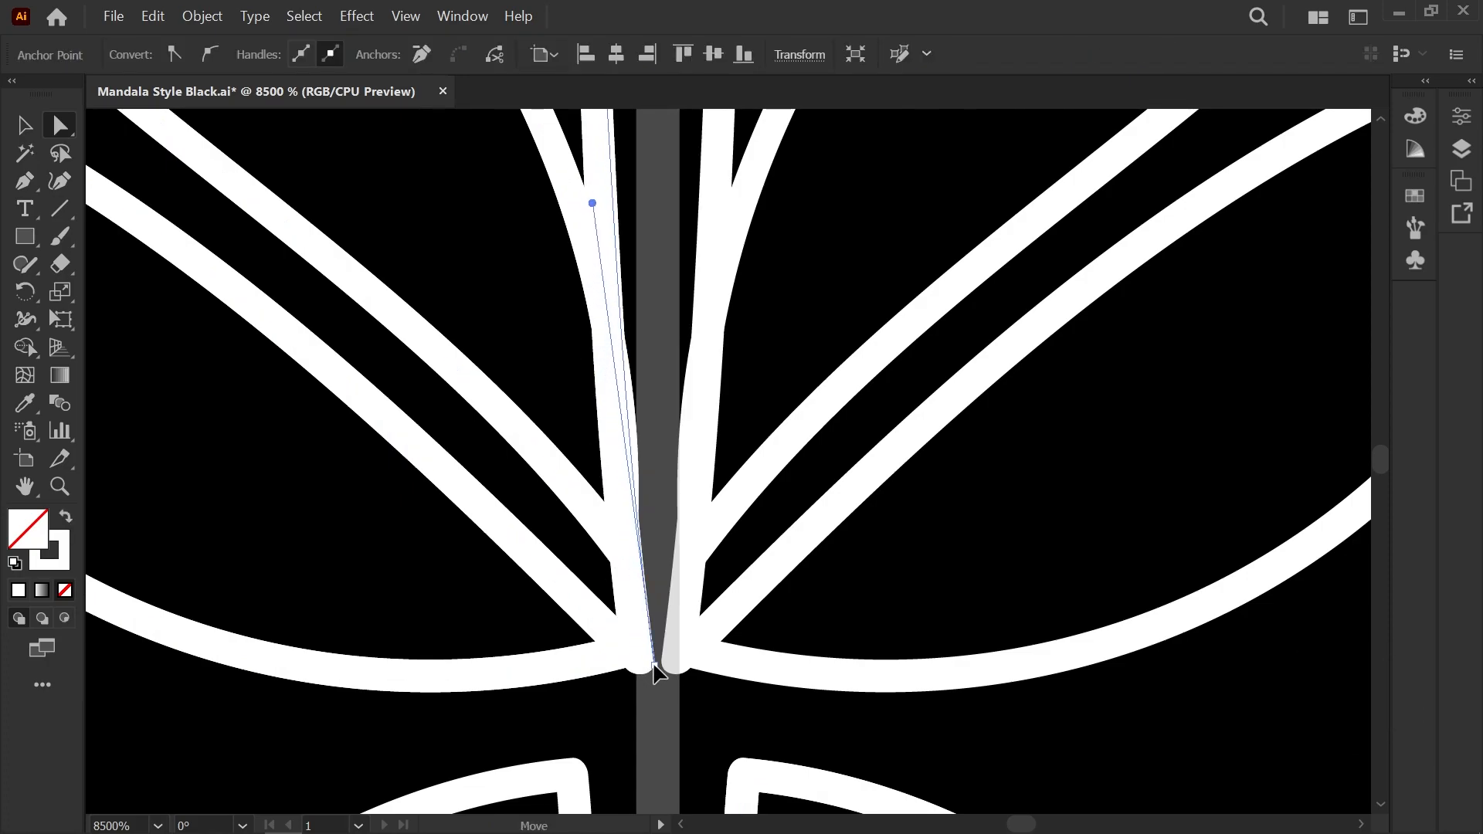
Step: Move the stem line's lower anchor point inward to the centre axis at the base of the lowest leaves
{"action": "left_click", "coordinate": [624, 653]}
{"action": "left_click", "coordinate": [653, 657]}
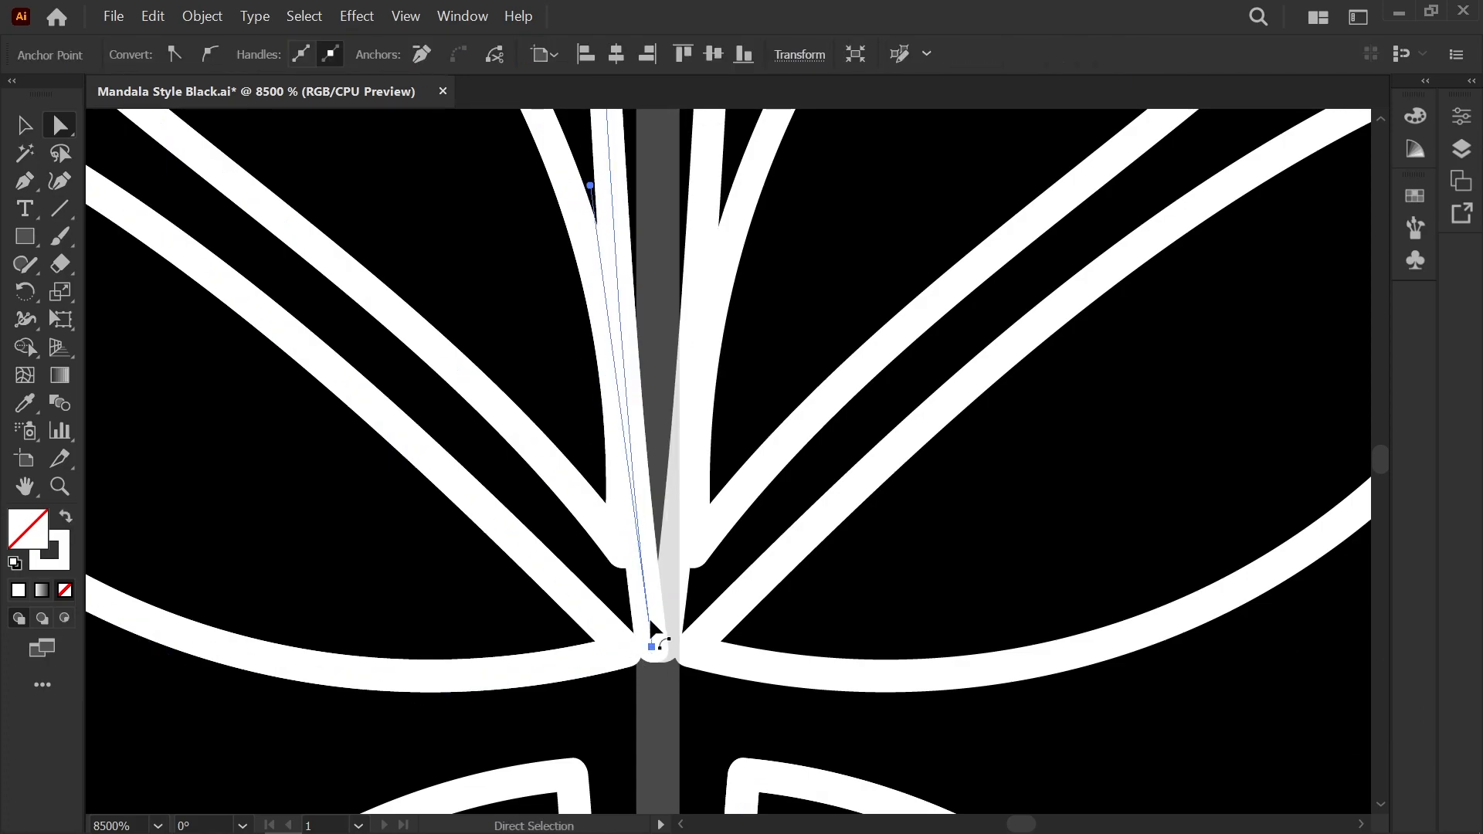
{"action": "left_click", "coordinate": [660, 689]}
{"action": "scroll", "coordinate": [660, 688], "scroll_direction": "down", "scroll_amount": 5}
{"action": "scroll", "coordinate": [635, 318], "scroll_direction": "up", "scroll_amount": 2}
Step: Nudge the outlines higher up the feather so the leaf points meet the stem line
{"action": "key", "text": "space"}
{"action": "left_click_drag", "start_coordinate": [577, 332], "coordinate": [636, 204]}
{"action": "left_click", "coordinate": [600, 306]}
{"action": "key", "text": "v"}
{"action": "left_click_drag", "start_coordinate": [481, 179], "coordinate": [475, 172]}
{"action": "key", "text": "space"}
{"action": "left_click_drag", "start_coordinate": [605, 298], "coordinate": [603, 552]}
{"action": "left_click", "coordinate": [407, 125]}
{"action": "key", "text": "space"}
{"action": "left_click_drag", "start_coordinate": [405, 135], "coordinate": [460, 254]}
{"action": "left_click", "coordinate": [707, 557]}
Step: Examine the joined stem and leaf outlines across the feather
{"action": "key", "text": "space"}
{"action": "left_click_drag", "start_coordinate": [720, 596], "coordinate": [610, 214]}
{"action": "scroll", "coordinate": [612, 347], "scroll_direction": "down", "scroll_amount": 4}
{"action": "key", "text": "space"}
{"action": "left_click_drag", "start_coordinate": [604, 369], "coordinate": [597, 698]}
{"action": "scroll", "coordinate": [601, 481], "scroll_direction": "down", "scroll_amount": 5}
{"action": "key", "text": "space"}
{"action": "left_click_drag", "start_coordinate": [662, 490], "coordinate": [495, 487]}
{"action": "scroll", "coordinate": [408, 503], "scroll_direction": "up", "scroll_amount": 6}
{"action": "scroll", "coordinate": [408, 495], "scroll_direction": "up", "scroll_amount": 1}
{"action": "key", "text": "space"}
{"action": "mouse_move", "coordinate": [512, 591]}
{"action": "left_mouse_down"}
{"action": "mouse_move", "coordinate": [400, 354]}
{"action": "mouse_move", "coordinate": [361, 350]}
{"action": "left_mouse_up"}
Step: Paint a smaller leaf outline inside the third leaf from the feather's base
{"action": "key", "text": "b"}
{"action": "scroll", "coordinate": [430, 317], "scroll_direction": "up", "scroll_amount": 2}
{"action": "key", "text": "space"}
{"action": "left_click_drag", "start_coordinate": [382, 417], "coordinate": [441, 441]}
{"action": "left_click_drag", "start_coordinate": [612, 569], "coordinate": [724, 666]}
{"action": "scroll", "coordinate": [683, 563], "scroll_direction": "down", "scroll_amount": 2}
{"action": "key", "text": "space"}
{"action": "left_click_drag", "start_coordinate": [547, 344], "coordinate": [557, 440]}
{"action": "scroll", "coordinate": [554, 438], "scroll_direction": "up", "scroll_amount": 2}
{"action": "left_click_drag", "start_coordinate": [767, 616], "coordinate": [701, 513]}
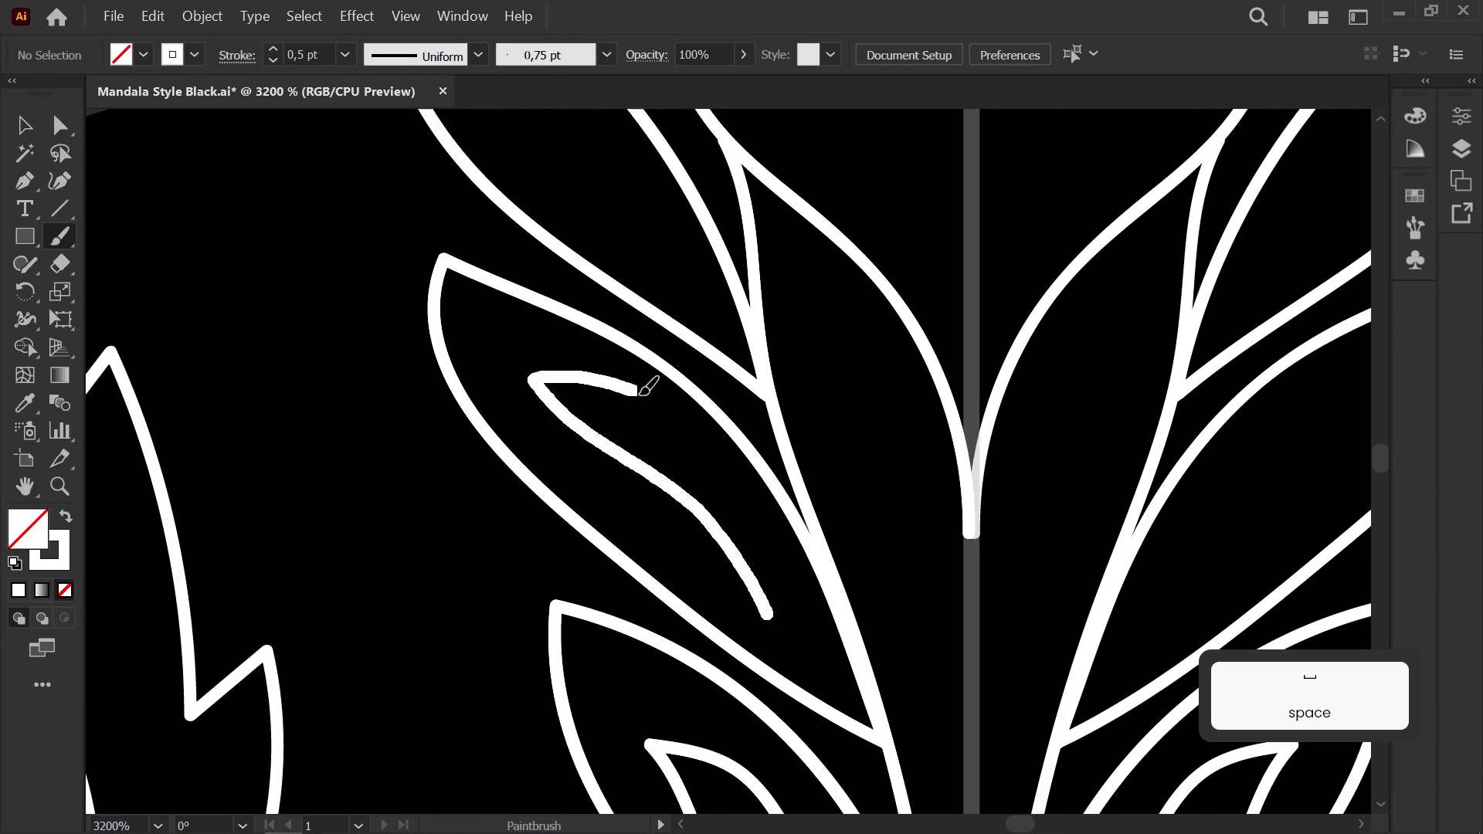
{"action": "scroll", "coordinate": [677, 479], "scroll_direction": "down", "scroll_amount": 1}
{"action": "key", "text": "ctrl+z"}
Step: Paint smaller pointed leaf outlines inside the fourth leaf and the side leaves above it, up to the long leaves
{"action": "left_click_drag", "start_coordinate": [757, 595], "coordinate": [635, 459]}
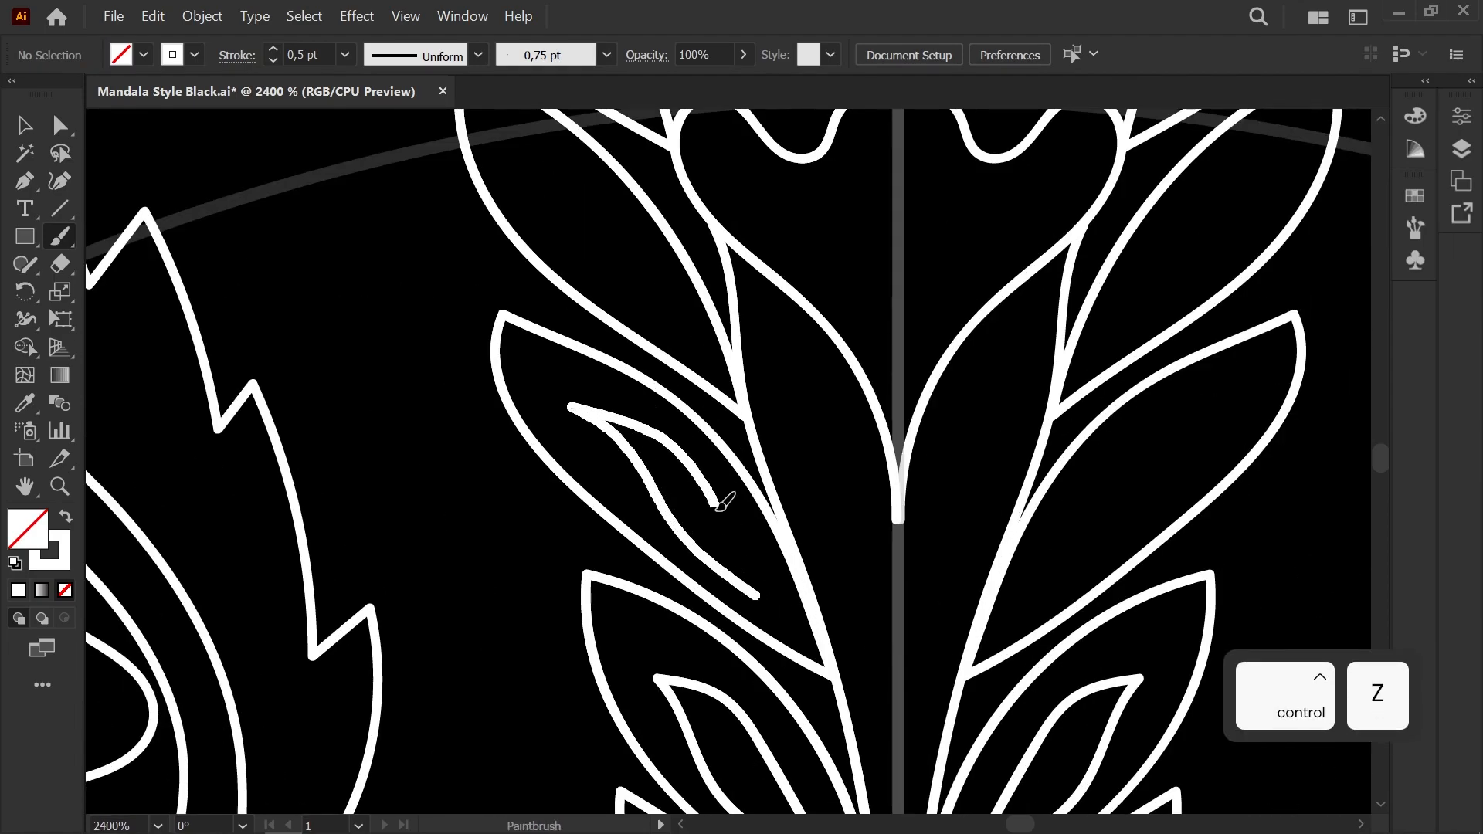
{"action": "left_click_drag", "start_coordinate": [714, 500], "coordinate": [756, 597]}
{"action": "key", "text": "space"}
{"action": "left_click_drag", "start_coordinate": [562, 321], "coordinate": [528, 575]}
{"action": "left_click_drag", "start_coordinate": [628, 574], "coordinate": [580, 529]}
{"action": "left_click_drag", "start_coordinate": [494, 350], "coordinate": [488, 601]}
{"action": "left_click_drag", "start_coordinate": [535, 539], "coordinate": [411, 399]}
{"action": "left_click_drag", "start_coordinate": [512, 326], "coordinate": [506, 539]}
{"action": "left_click_drag", "start_coordinate": [476, 408], "coordinate": [501, 547]}
{"action": "key", "text": "space"}
Step: Try to paint narrow pointed outlines inside the three long leaves above the circle
{"action": "left_click_drag", "start_coordinate": [541, 331], "coordinate": [479, 538]}
{"action": "left_click_drag", "start_coordinate": [516, 612], "coordinate": [456, 488]}
{"action": "left_click_drag", "start_coordinate": [529, 576], "coordinate": [519, 612]}
{"action": "mouse_move", "coordinate": [618, 495]}
{"action": "left_mouse_down"}
{"action": "mouse_move", "coordinate": [625, 308]}
{"action": "mouse_move", "coordinate": [619, 495]}
{"action": "left_mouse_up"}
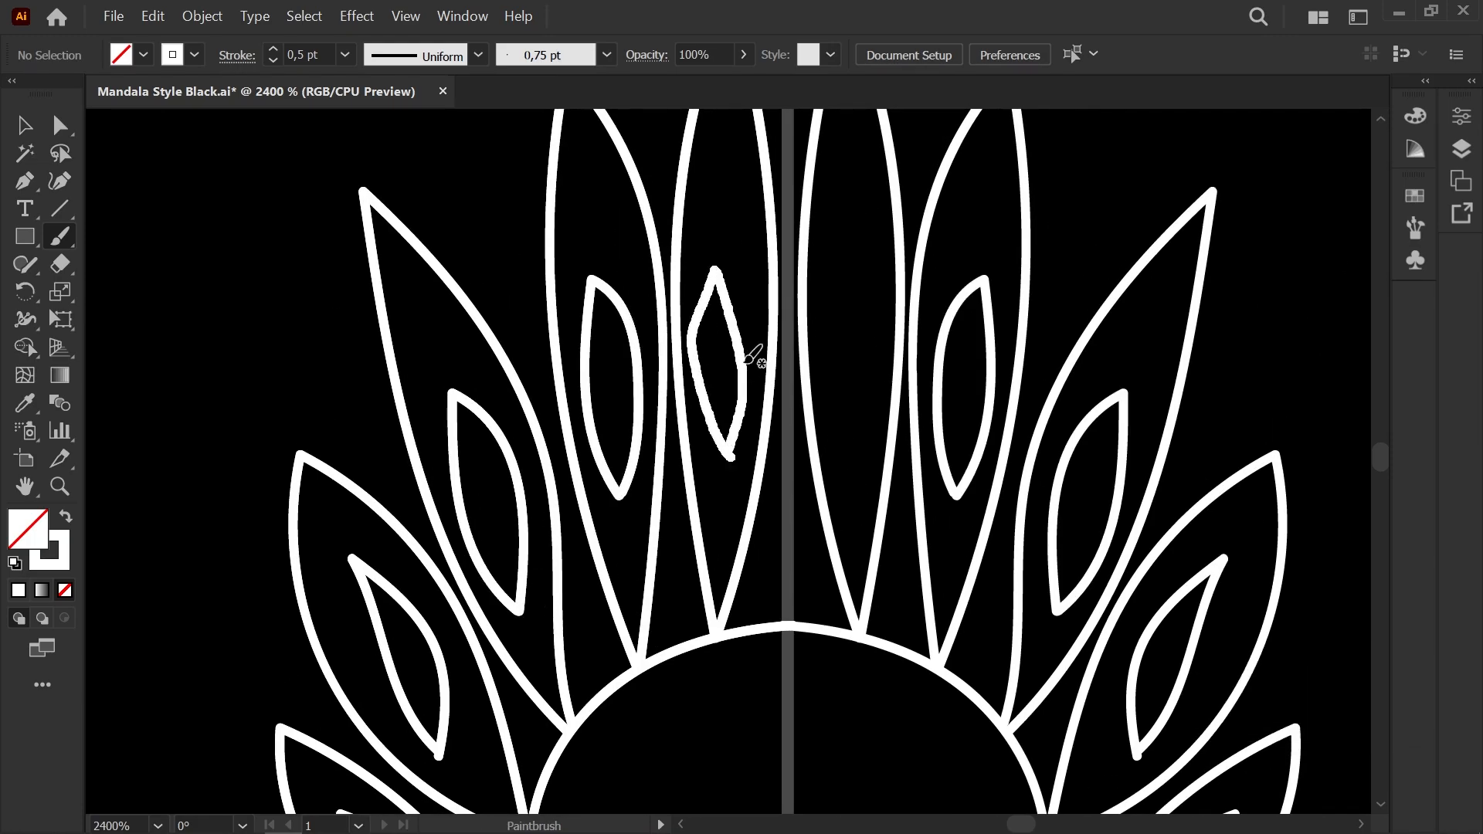
{"action": "left_click_drag", "start_coordinate": [746, 379], "coordinate": [731, 457]}
{"action": "scroll", "coordinate": [656, 267], "scroll_direction": "down", "scroll_amount": 5}
{"action": "scroll", "coordinate": [660, 255], "scroll_direction": "up", "scroll_amount": 4}
{"action": "left_click_drag", "start_coordinate": [662, 238], "coordinate": [685, 298]}
{"action": "key", "text": "ctrl+z"}
{"action": "key", "text": "ctrl+z"}
{"action": "key", "text": "ctrl+z"}
Step: Adjust the end anchor point of the small outline inside the side leaf next to the long leaves
{"action": "scroll", "coordinate": [462, 494], "scroll_direction": "up", "scroll_amount": 3}
{"action": "key", "text": "a"}
{"action": "left_click", "coordinate": [527, 627]}
{"action": "left_click", "coordinate": [528, 630]}
{"action": "scroll", "coordinate": [665, 332], "scroll_direction": "down", "scroll_amount": 2}
{"action": "left_click_drag", "start_coordinate": [631, 139], "coordinate": [620, 413]}
{"action": "scroll", "coordinate": [620, 410], "scroll_direction": "up", "scroll_amount": 2}
Step: Paint two small circles, one above the other, inside the outermost long leaf above the feather's circle
{"action": "key", "text": "b"}
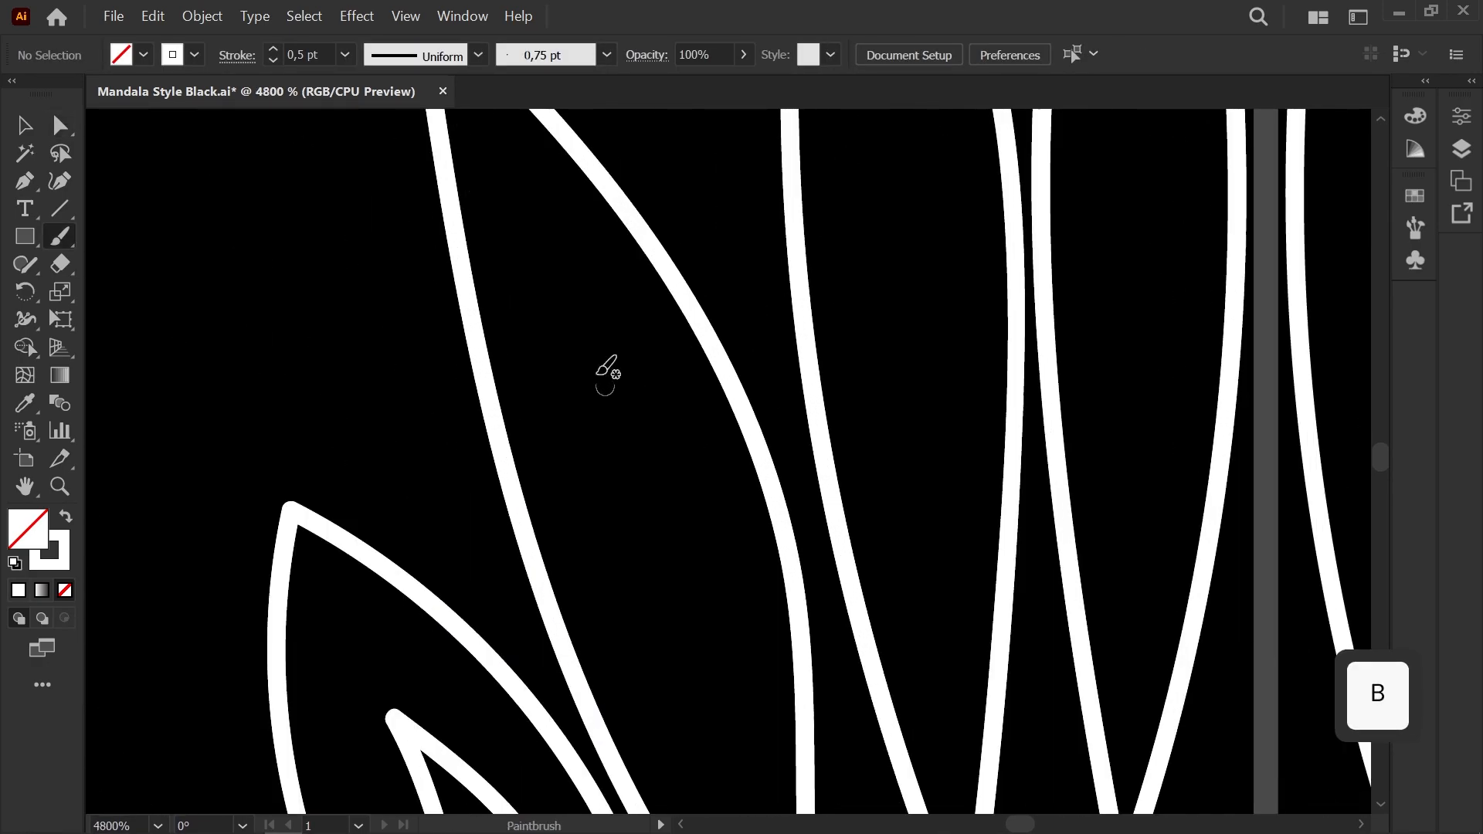
{"action": "left_click_drag", "start_coordinate": [882, 133], "coordinate": [576, 285]}
{"action": "scroll", "coordinate": [576, 286], "scroll_direction": "down", "scroll_amount": 1}
{"action": "left_click_drag", "start_coordinate": [461, 616], "coordinate": [434, 654]}
{"action": "key", "text": "ctrl+z"}
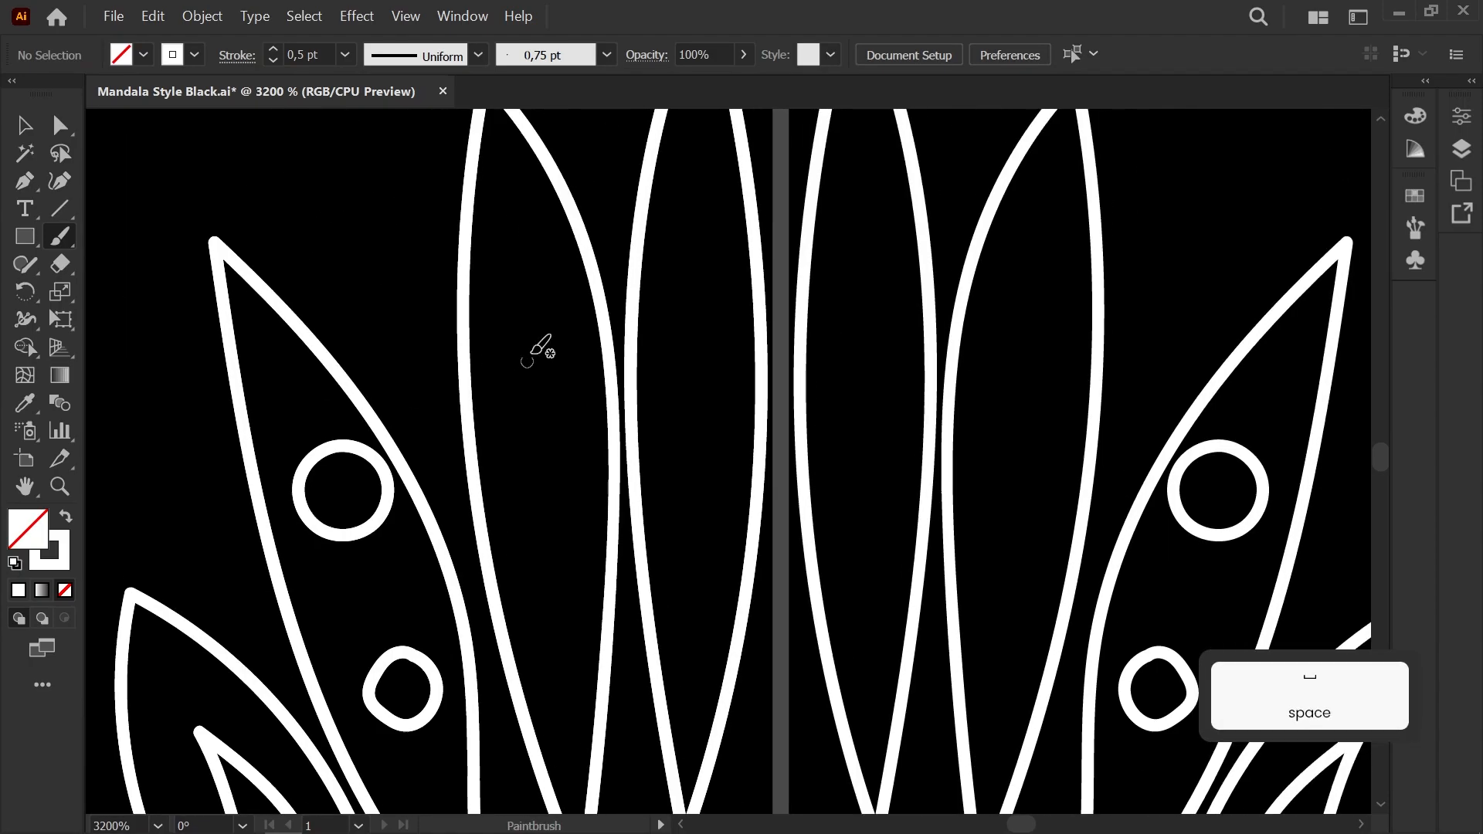
Step: Paint two small circles inside each of the two inner long leaves at the feather's tip
{"action": "key", "text": "ctrl+z"}
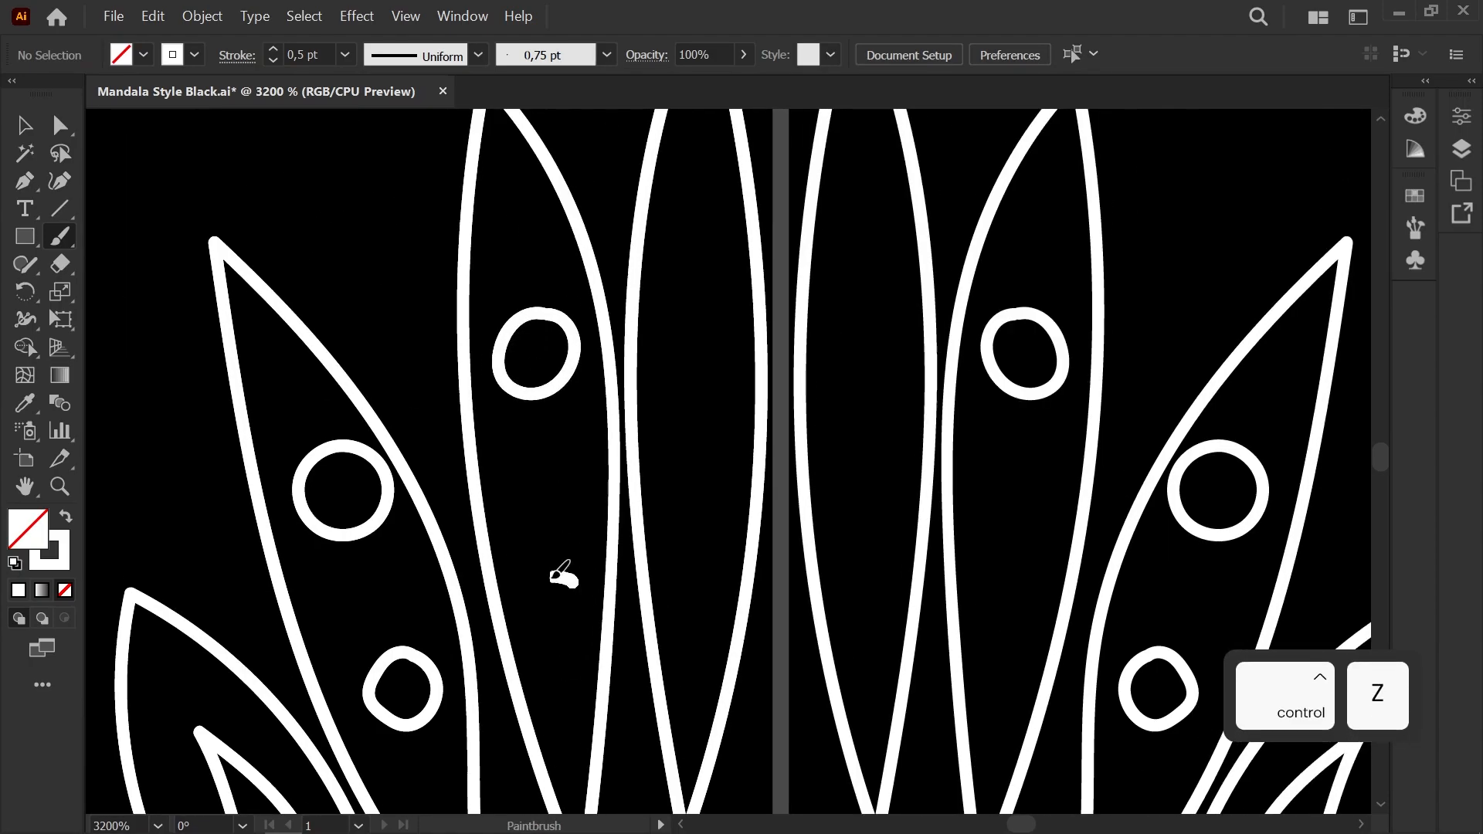
{"action": "mouse_move", "coordinate": [717, 286]}
{"action": "left_mouse_down"}
{"action": "mouse_move", "coordinate": [668, 405]}
{"action": "mouse_move", "coordinate": [671, 387]}
{"action": "left_mouse_up"}
{"action": "left_click_drag", "start_coordinate": [655, 652], "coordinate": [613, 449]}
{"action": "mouse_move", "coordinate": [629, 451]}
{"action": "left_mouse_down"}
{"action": "mouse_move", "coordinate": [583, 491]}
{"action": "mouse_move", "coordinate": [585, 473]}
{"action": "mouse_move", "coordinate": [626, 462]}
{"action": "left_mouse_up"}
{"action": "key", "text": "ctrl+z"}
Step: Paint a scalloped shape with notched lower sides inside the circle above the flared heart
{"action": "scroll", "coordinate": [566, 533], "scroll_direction": "down", "scroll_amount": 3}
{"action": "left_click_drag", "start_coordinate": [584, 680], "coordinate": [601, 411]}
{"action": "scroll", "coordinate": [600, 411], "scroll_direction": "down", "scroll_amount": 3}
{"action": "scroll", "coordinate": [628, 494], "scroll_direction": "down", "scroll_amount": 3}
{"action": "mouse_move", "coordinate": [586, 491]}
{"action": "left_mouse_down"}
{"action": "mouse_move", "coordinate": [405, 434]}
{"action": "mouse_move", "coordinate": [478, 464]}
{"action": "left_mouse_up"}
{"action": "scroll", "coordinate": [456, 462], "scroll_direction": "up", "scroll_amount": 7}
{"action": "scroll", "coordinate": [522, 558], "scroll_direction": "up", "scroll_amount": 1}
{"action": "left_click_drag", "start_coordinate": [520, 567], "coordinate": [525, 642]}
{"action": "left_click_drag", "start_coordinate": [559, 714], "coordinate": [516, 680]}
{"action": "left_click_drag", "start_coordinate": [536, 439], "coordinate": [622, 376]}
Step: Nudge an end anchor point of the scalloped shape inside the feather's circle
{"action": "key", "text": "a"}
{"action": "scroll", "coordinate": [577, 378], "scroll_direction": "up", "scroll_amount": 2}
{"action": "left_click_drag", "start_coordinate": [678, 301], "coordinate": [672, 301]}
{"action": "left_click", "coordinate": [649, 394]}
Step: Paint short curved veins along the toothed leaf, running from its inner outline toward the teeth
{"action": "scroll", "coordinate": [649, 404], "scroll_direction": "down", "scroll_amount": 7}
{"action": "mouse_move", "coordinate": [551, 477]}
{"action": "left_mouse_down"}
{"action": "mouse_move", "coordinate": [549, 370]}
{"action": "mouse_move", "coordinate": [410, 318]}
{"action": "mouse_move", "coordinate": [502, 274]}
{"action": "left_mouse_up"}
{"action": "scroll", "coordinate": [485, 369], "scroll_direction": "up", "scroll_amount": 2}
{"action": "scroll", "coordinate": [485, 368], "scroll_direction": "up", "scroll_amount": 3}
{"action": "key", "text": "b"}
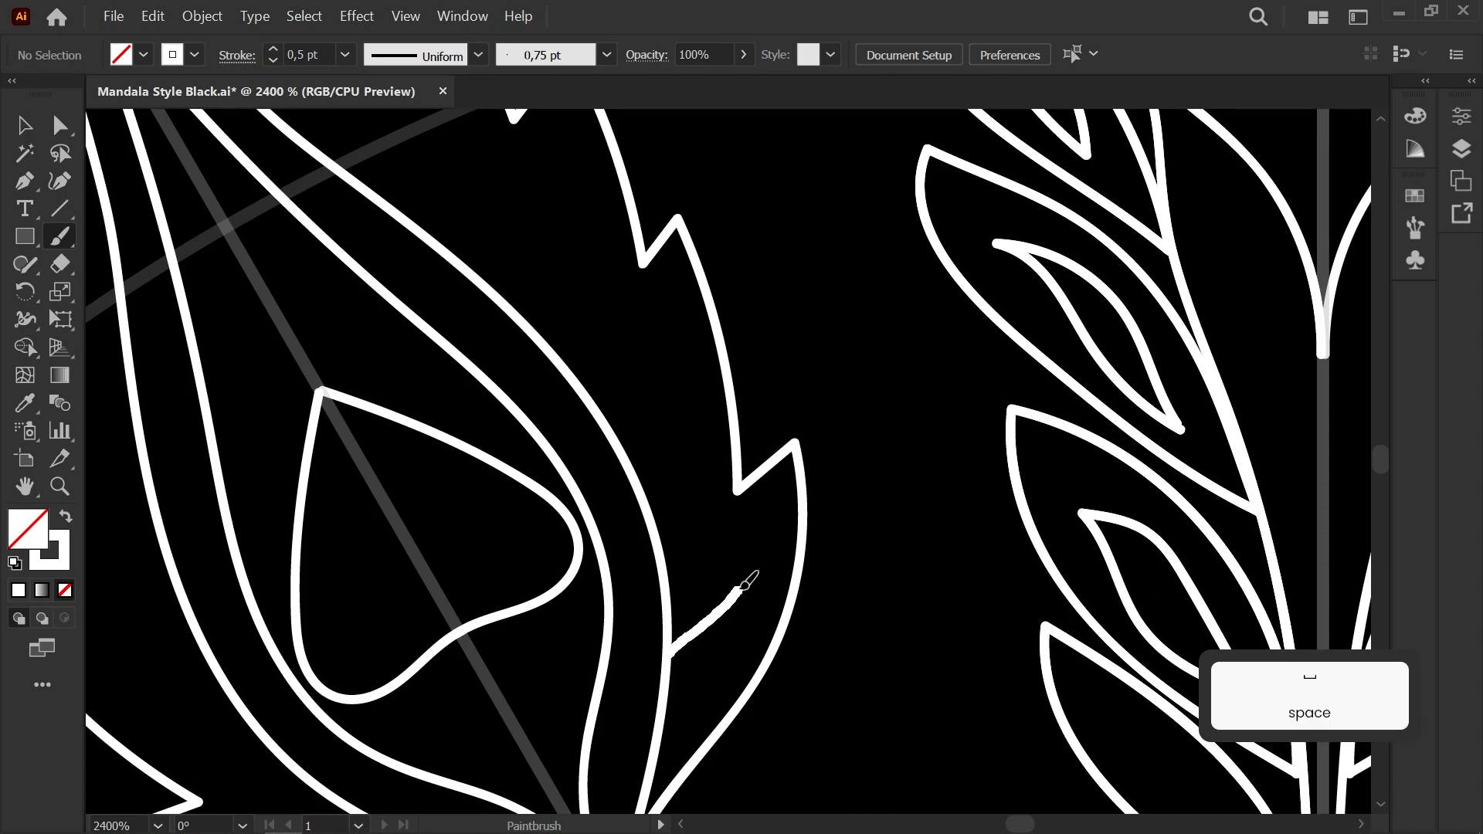
{"action": "left_click_drag", "start_coordinate": [734, 596], "coordinate": [742, 584]}
{"action": "left_click_drag", "start_coordinate": [581, 412], "coordinate": [617, 552]}
{"action": "left_click_drag", "start_coordinate": [584, 358], "coordinate": [589, 310]}
{"action": "key", "text": "ctrl+z"}
{"action": "left_click_drag", "start_coordinate": [536, 439], "coordinate": [585, 319]}
{"action": "left_click_drag", "start_coordinate": [364, 314], "coordinate": [499, 524]}
{"action": "left_click_drag", "start_coordinate": [536, 533], "coordinate": [576, 470]}
{"action": "left_click_drag", "start_coordinate": [430, 426], "coordinate": [465, 362]}
{"action": "scroll", "coordinate": [412, 418], "scroll_direction": "down", "scroll_amount": 2}
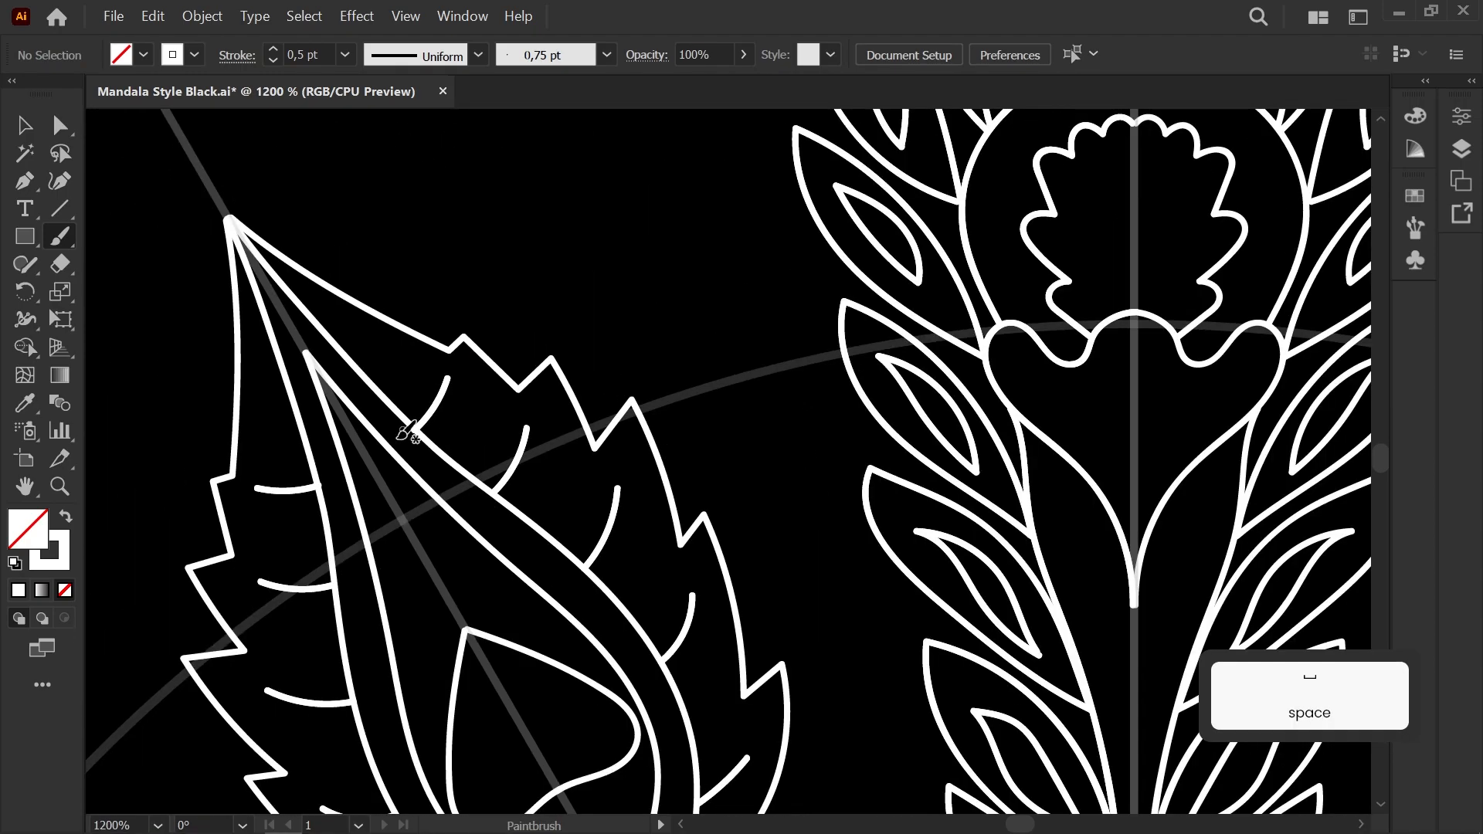
Step: Adjust the inner end of a painted vein to meet the toothed leaf's inner outline
{"action": "scroll", "coordinate": [429, 421], "scroll_direction": "up", "scroll_amount": 2}
{"action": "key", "text": "a"}
{"action": "left_click", "coordinate": [433, 484]}
{"action": "left_click_drag", "start_coordinate": [432, 483], "coordinate": [435, 477]}
Step: Paint a curved midrib line through the toothed leaves below the peacock feather, from point to base
{"action": "scroll", "coordinate": [531, 457], "scroll_direction": "down", "scroll_amount": 10}
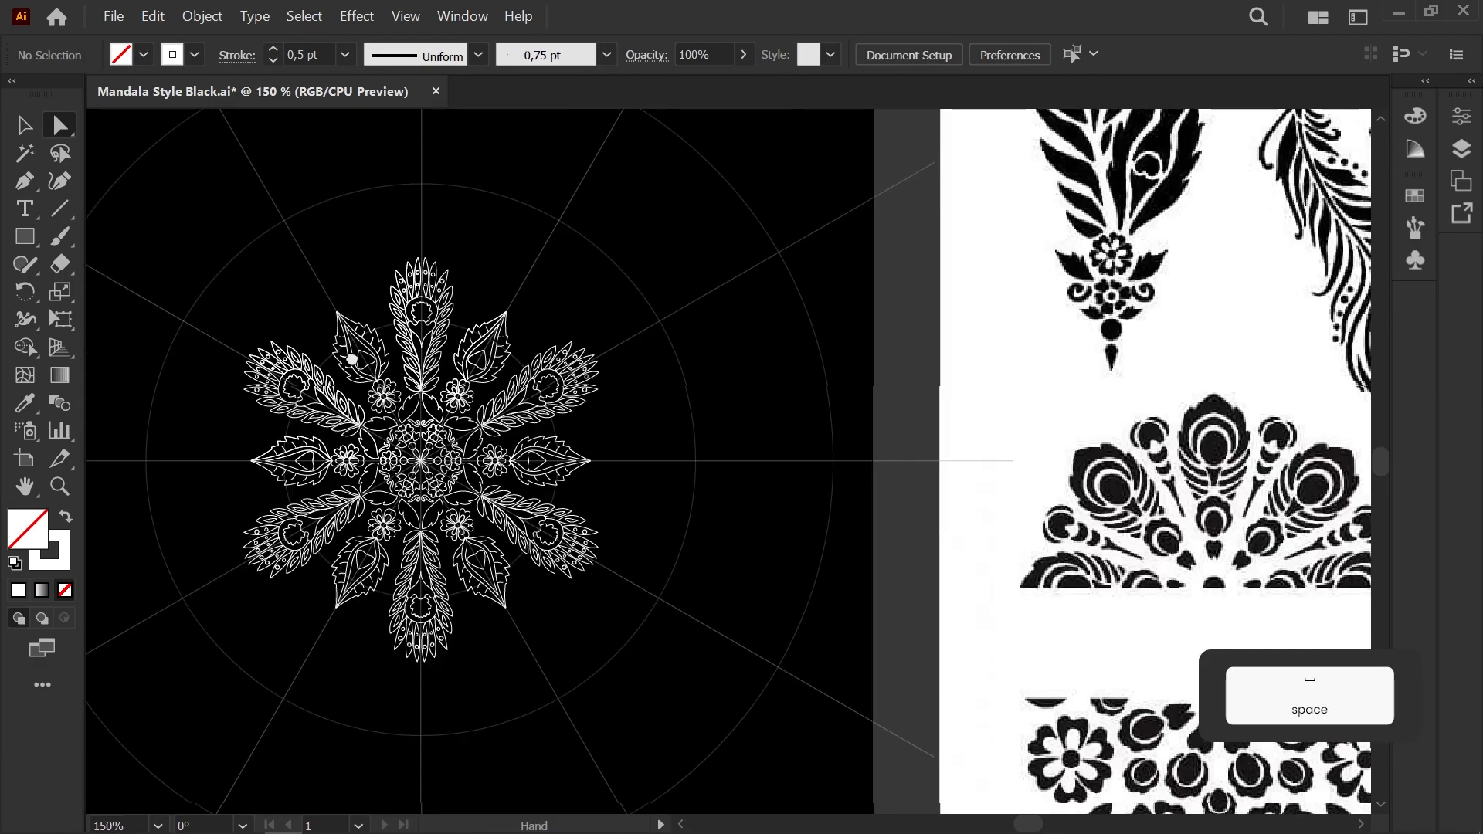
{"action": "left_click_drag", "start_coordinate": [347, 331], "coordinate": [283, 352]}
{"action": "scroll", "coordinate": [282, 363], "scroll_direction": "up", "scroll_amount": 10}
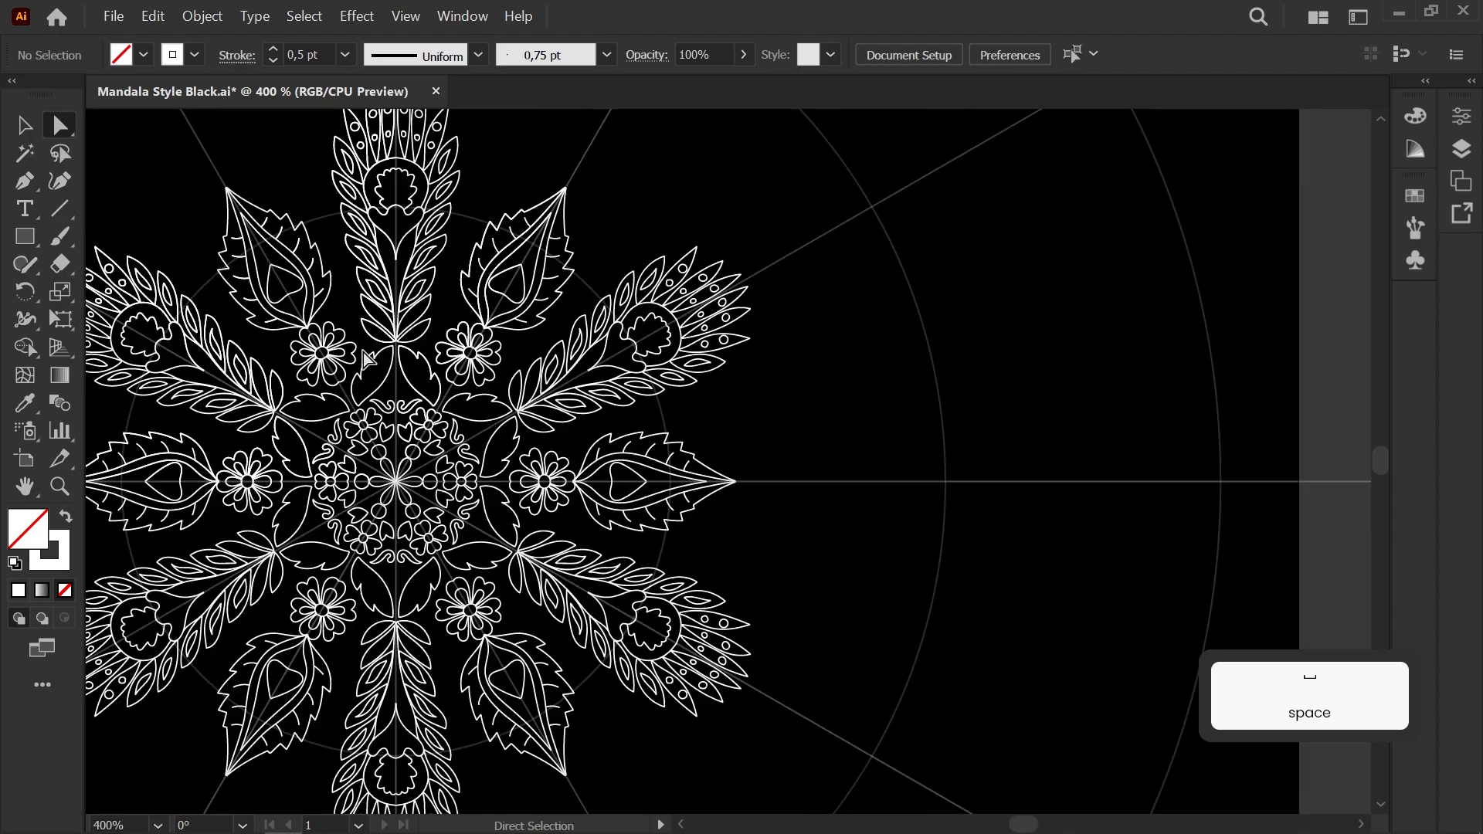
{"action": "key", "text": "b"}
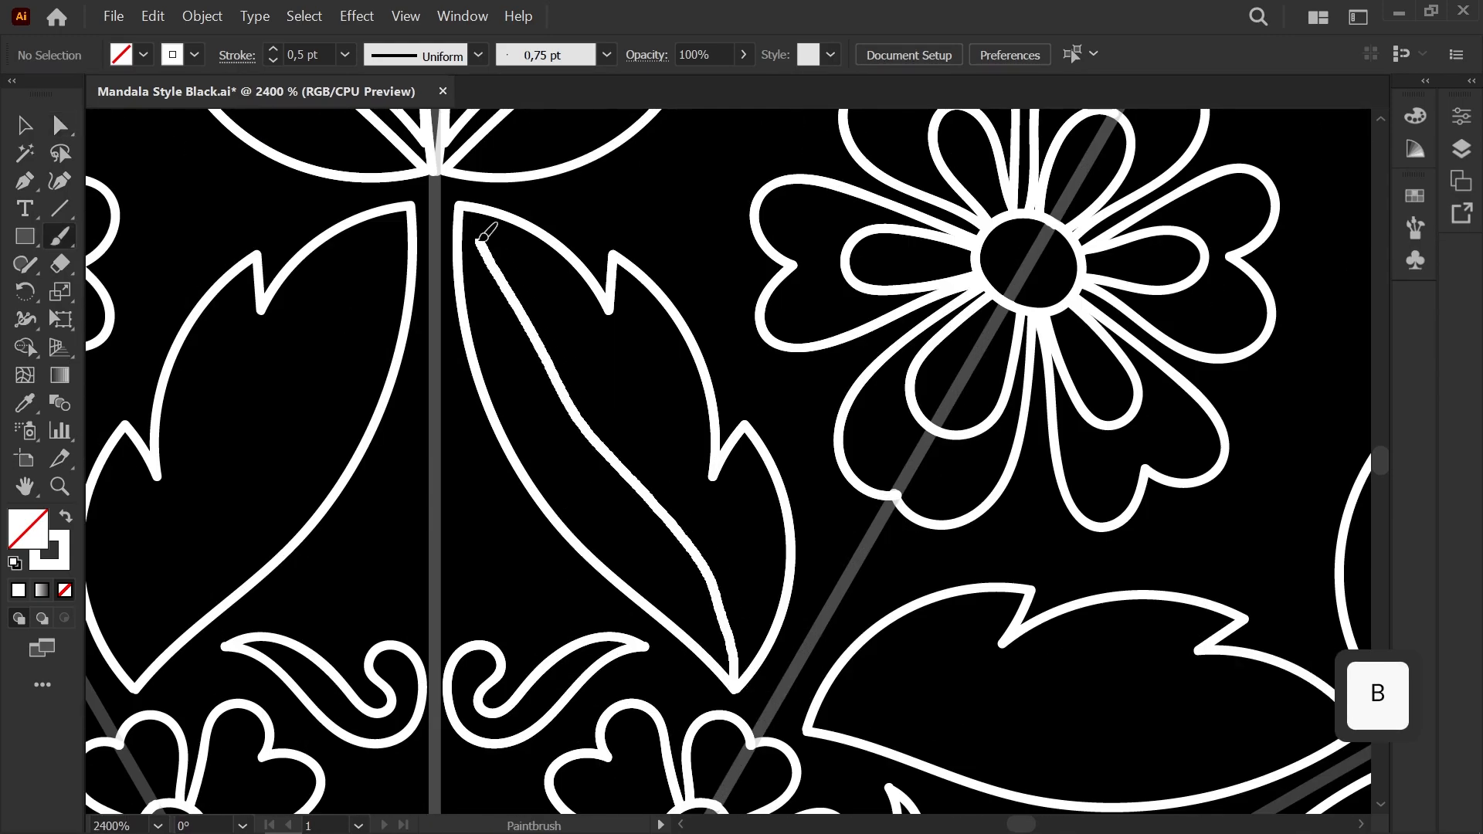
{"action": "scroll", "coordinate": [497, 379], "scroll_direction": "down", "scroll_amount": 2}
{"action": "scroll", "coordinate": [653, 325], "scroll_direction": "down", "scroll_amount": 3}
{"action": "scroll", "coordinate": [536, 224], "scroll_direction": "up", "scroll_amount": 4}
{"action": "left_click_drag", "start_coordinate": [576, 312], "coordinate": [600, 436]}
Step: Paint a small teardrop beside the feather's lowest leaves, above the flower
{"action": "scroll", "coordinate": [600, 437], "scroll_direction": "down", "scroll_amount": 4}
{"action": "scroll", "coordinate": [608, 430], "scroll_direction": "up", "scroll_amount": 4}
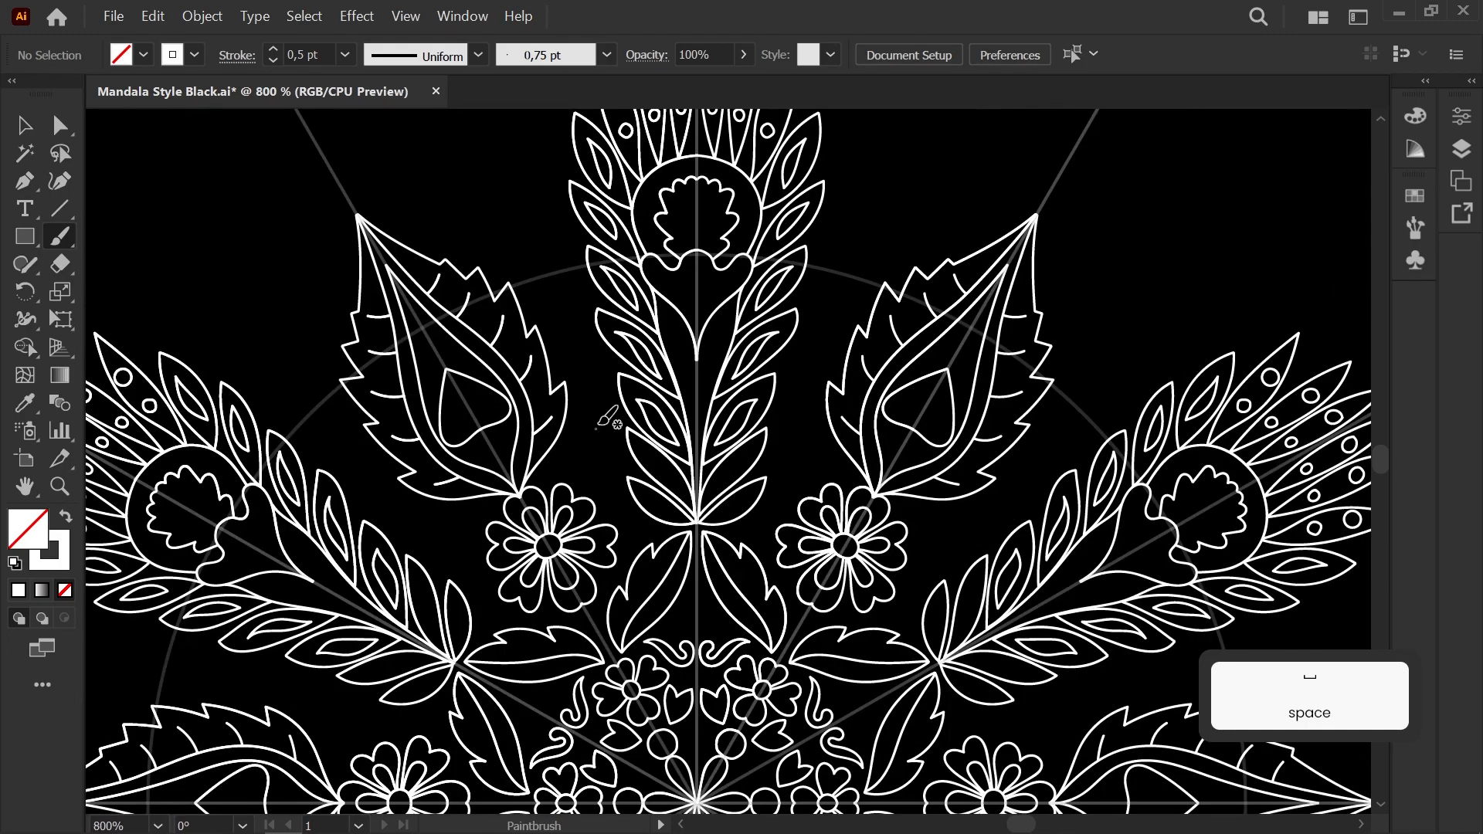
{"action": "left_click_drag", "start_coordinate": [650, 520], "coordinate": [670, 566]}
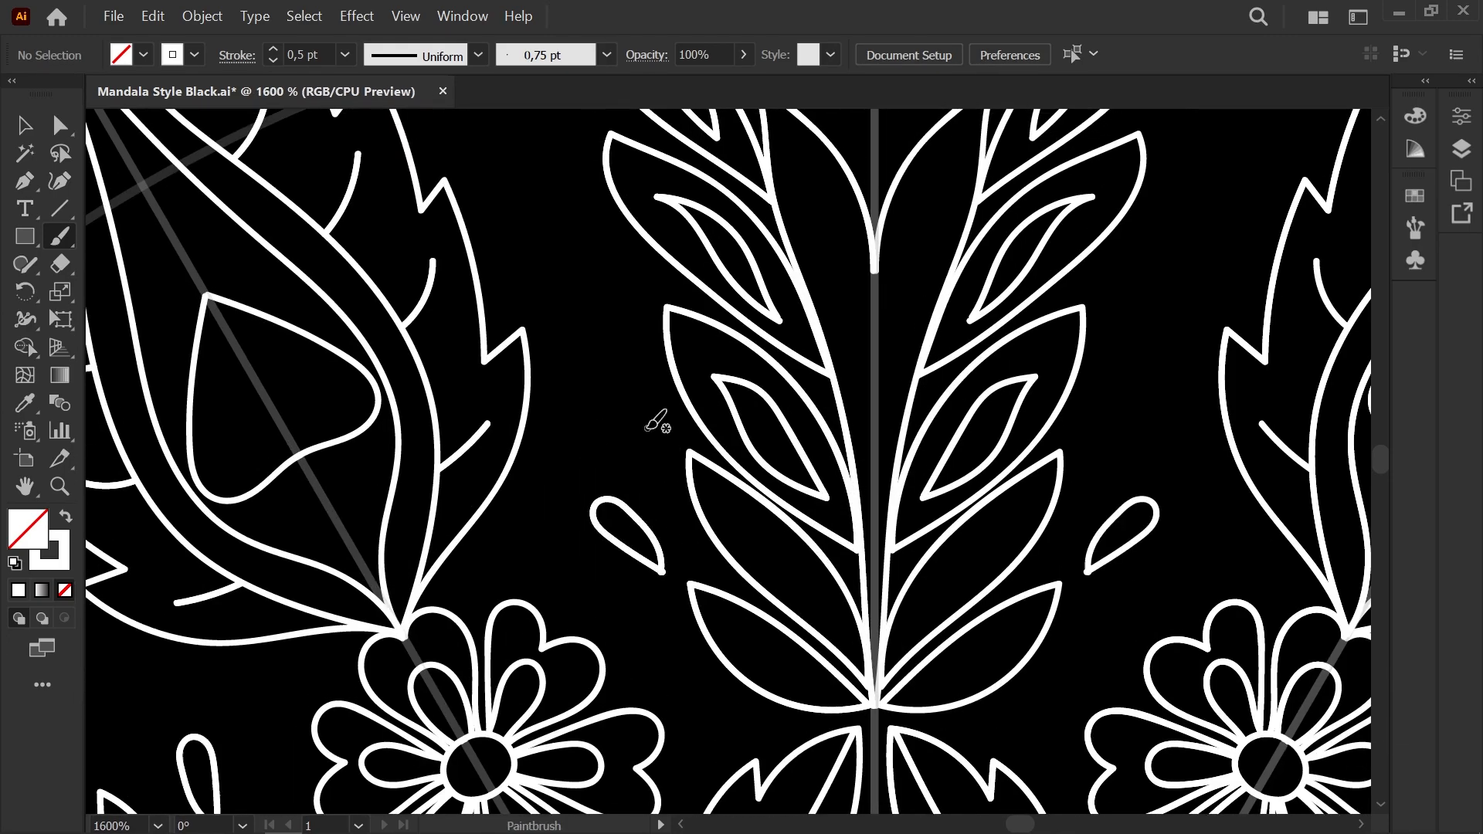
Step: Paint a curling line from the feather's side leaves, arching over toward the tip of the neighbouring toothed leaf
{"action": "scroll", "coordinate": [648, 430], "scroll_direction": "down", "scroll_amount": 7}
{"action": "left_click_drag", "start_coordinate": [706, 447], "coordinate": [266, 410]}
{"action": "scroll", "coordinate": [266, 410], "scroll_direction": "down", "scroll_amount": 1}
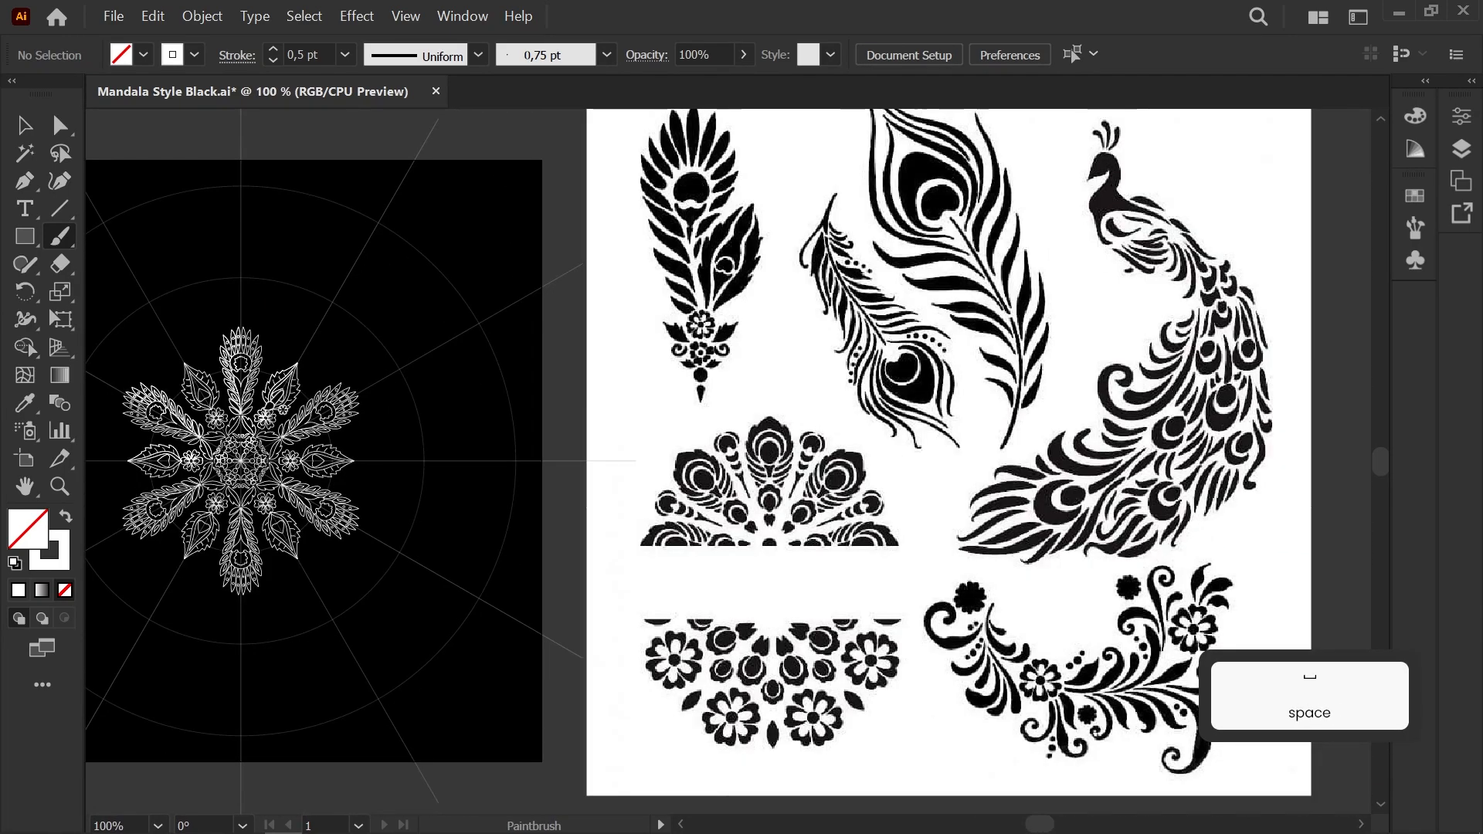
{"action": "right_click", "coordinate": [265, 410]}
{"action": "left_click", "coordinate": [219, 344]}
{"action": "scroll", "coordinate": [200, 377], "scroll_direction": "up", "scroll_amount": 7}
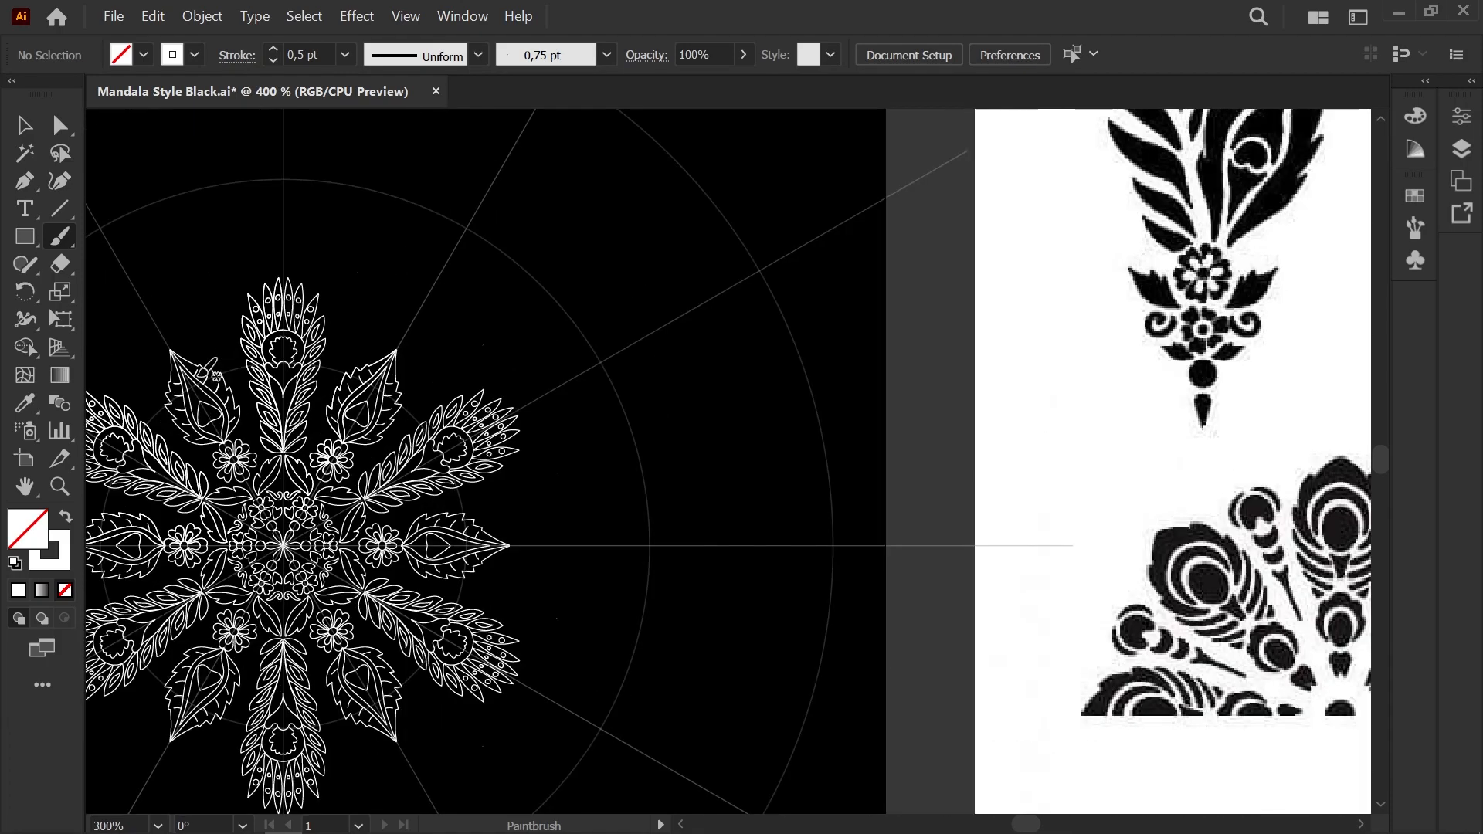
{"action": "left_click_drag", "start_coordinate": [478, 566], "coordinate": [550, 530]}
{"action": "key", "text": "b"}
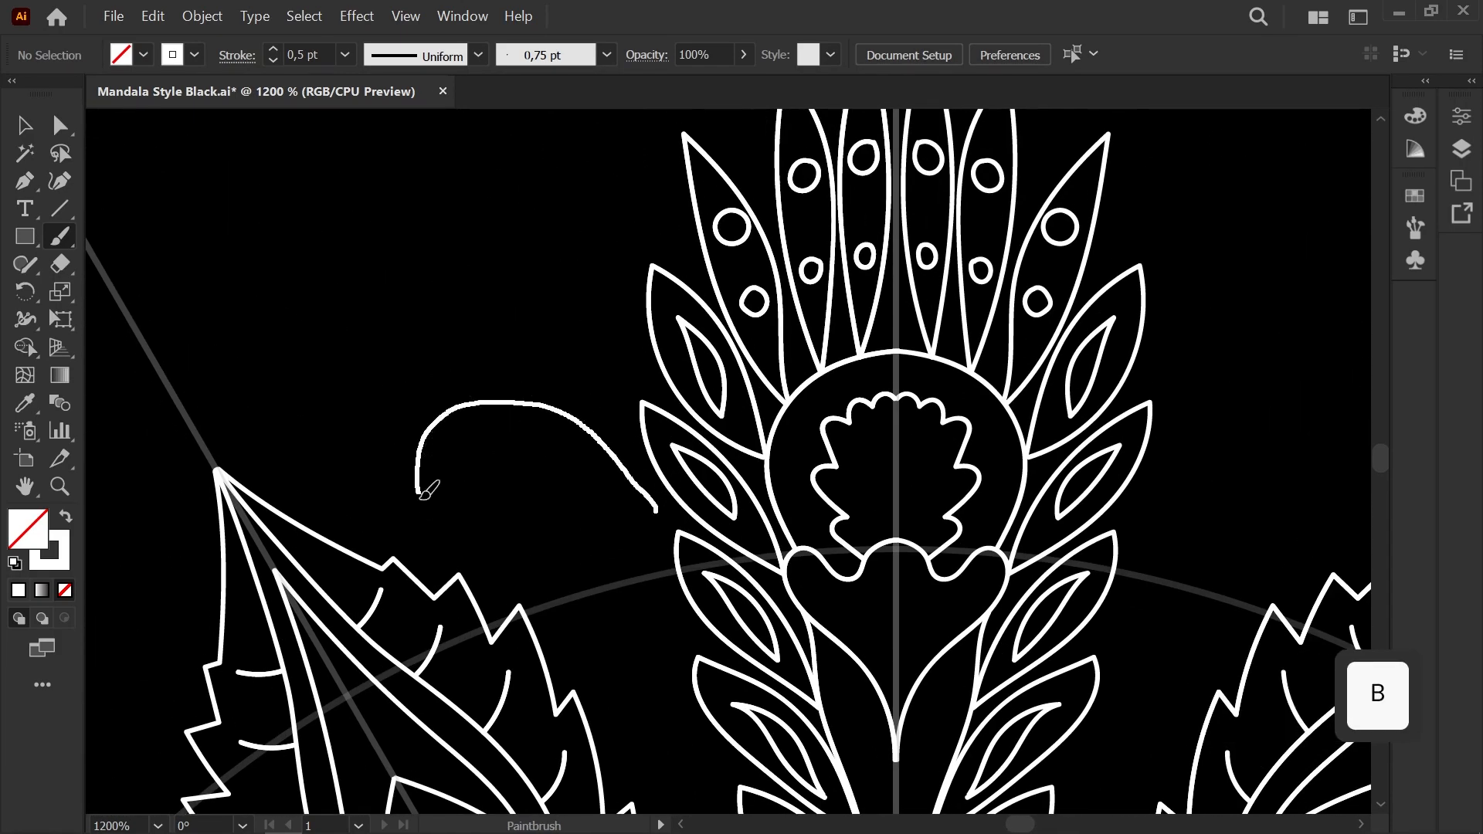
{"action": "left_click_drag", "start_coordinate": [466, 453], "coordinate": [657, 510]}
{"action": "scroll", "coordinate": [556, 430], "scroll_direction": "down", "scroll_amount": 7}
{"action": "left_click_drag", "start_coordinate": [549, 428], "coordinate": [335, 427]}
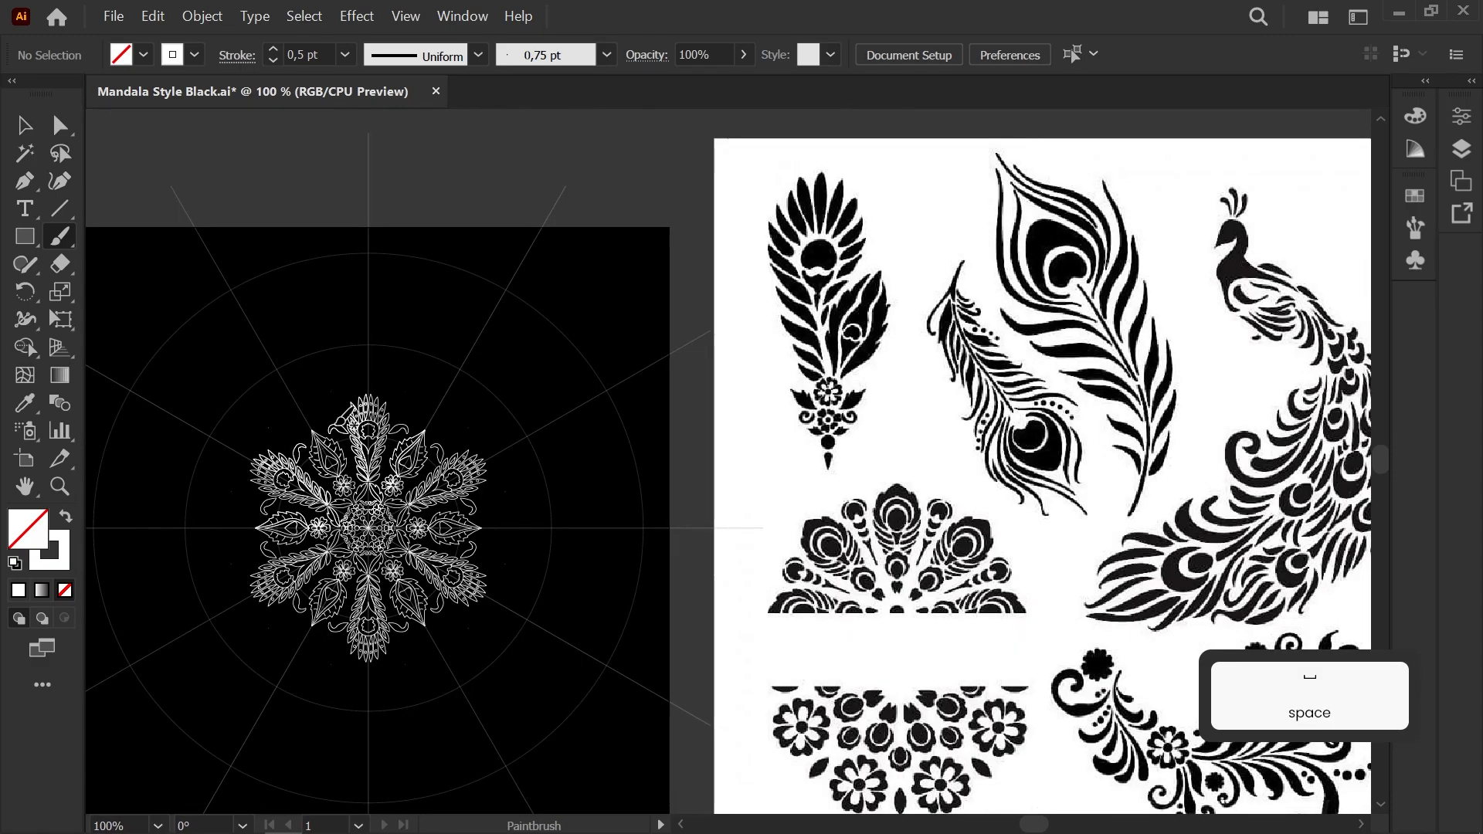
Step: Undo the curling line arching from the feather's side leaves toward the toothed leaf's tip
{"action": "scroll", "coordinate": [330, 427], "scroll_direction": "up", "scroll_amount": 1}
{"action": "right_click", "coordinate": [325, 424]}
{"action": "left_click", "coordinate": [317, 379]}
{"action": "scroll", "coordinate": [319, 402], "scroll_direction": "up", "scroll_amount": 5}
{"action": "key", "text": "ctrl+z"}
{"action": "key", "text": "ctrl+z"}
{"action": "scroll", "coordinate": [423, 608], "scroll_direction": "up", "scroll_amount": 2}
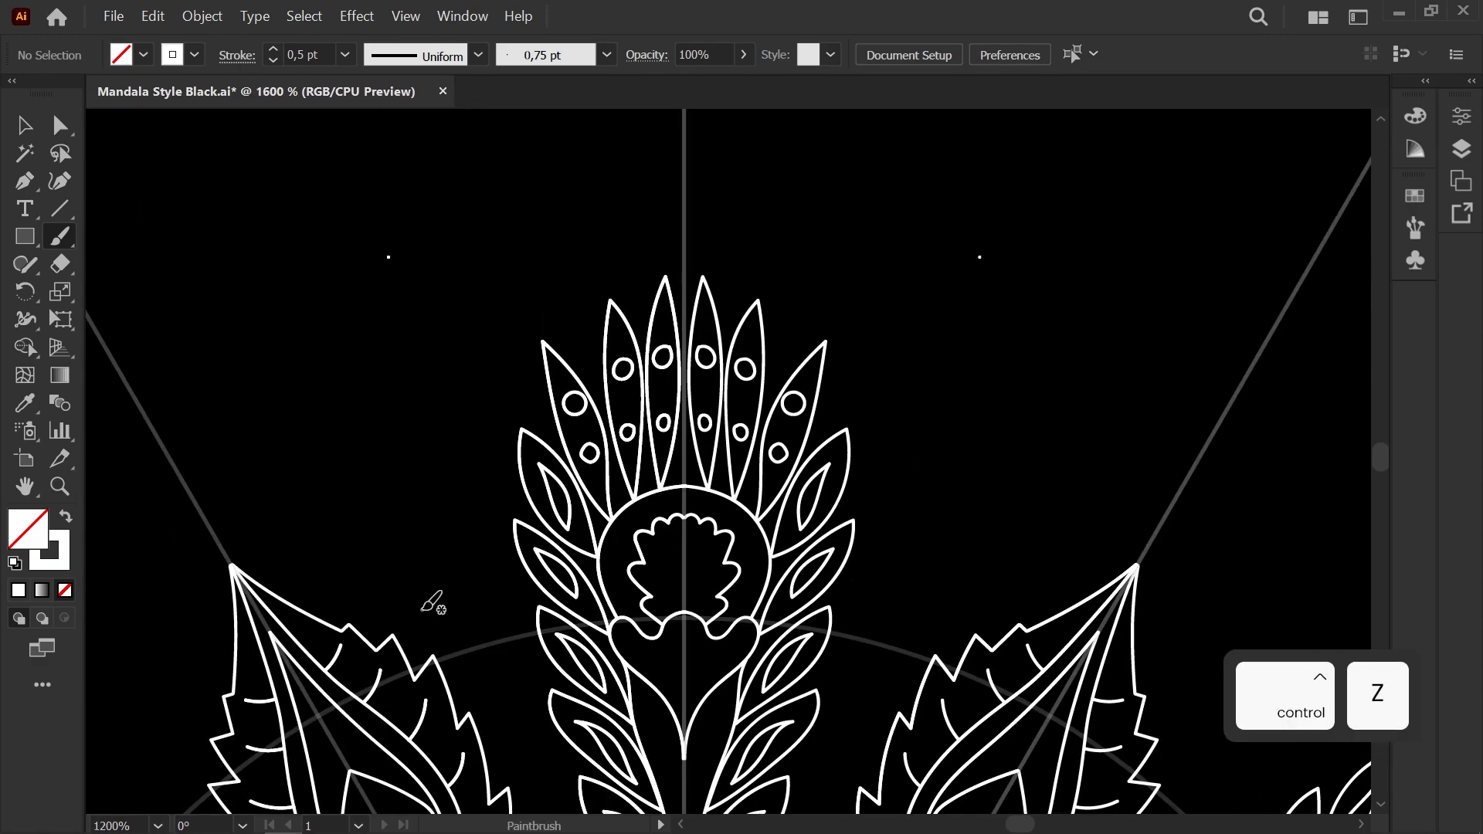
Step: Try to paint a slender, pointed curved leaf rising beside the peacock feather's side leaves
{"action": "left_click_drag", "start_coordinate": [432, 602], "coordinate": [571, 545]}
{"action": "left_click_drag", "start_coordinate": [766, 531], "coordinate": [759, 503]}
{"action": "mouse_move", "coordinate": [574, 547]}
{"action": "left_mouse_down"}
{"action": "mouse_move", "coordinate": [480, 463]}
{"action": "mouse_move", "coordinate": [745, 480]}
{"action": "left_mouse_up"}
{"action": "scroll", "coordinate": [744, 480], "scroll_direction": "down", "scroll_amount": 4}
{"action": "scroll", "coordinate": [446, 461], "scroll_direction": "down", "scroll_amount": 3}
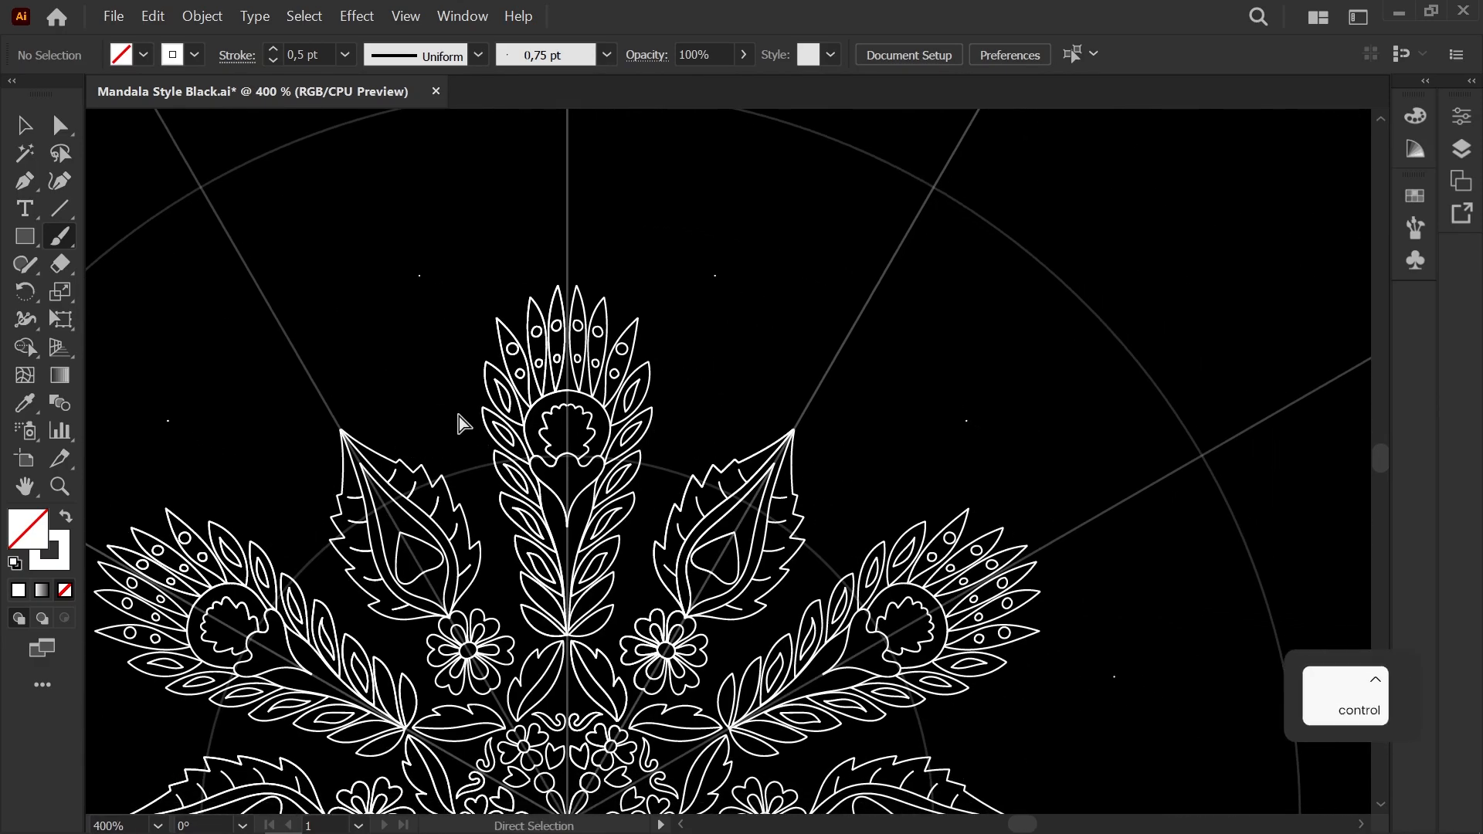
{"action": "left_click_drag", "start_coordinate": [444, 438], "coordinate": [273, 506]}
{"action": "scroll", "coordinate": [220, 465], "scroll_direction": "up", "scroll_amount": 6}
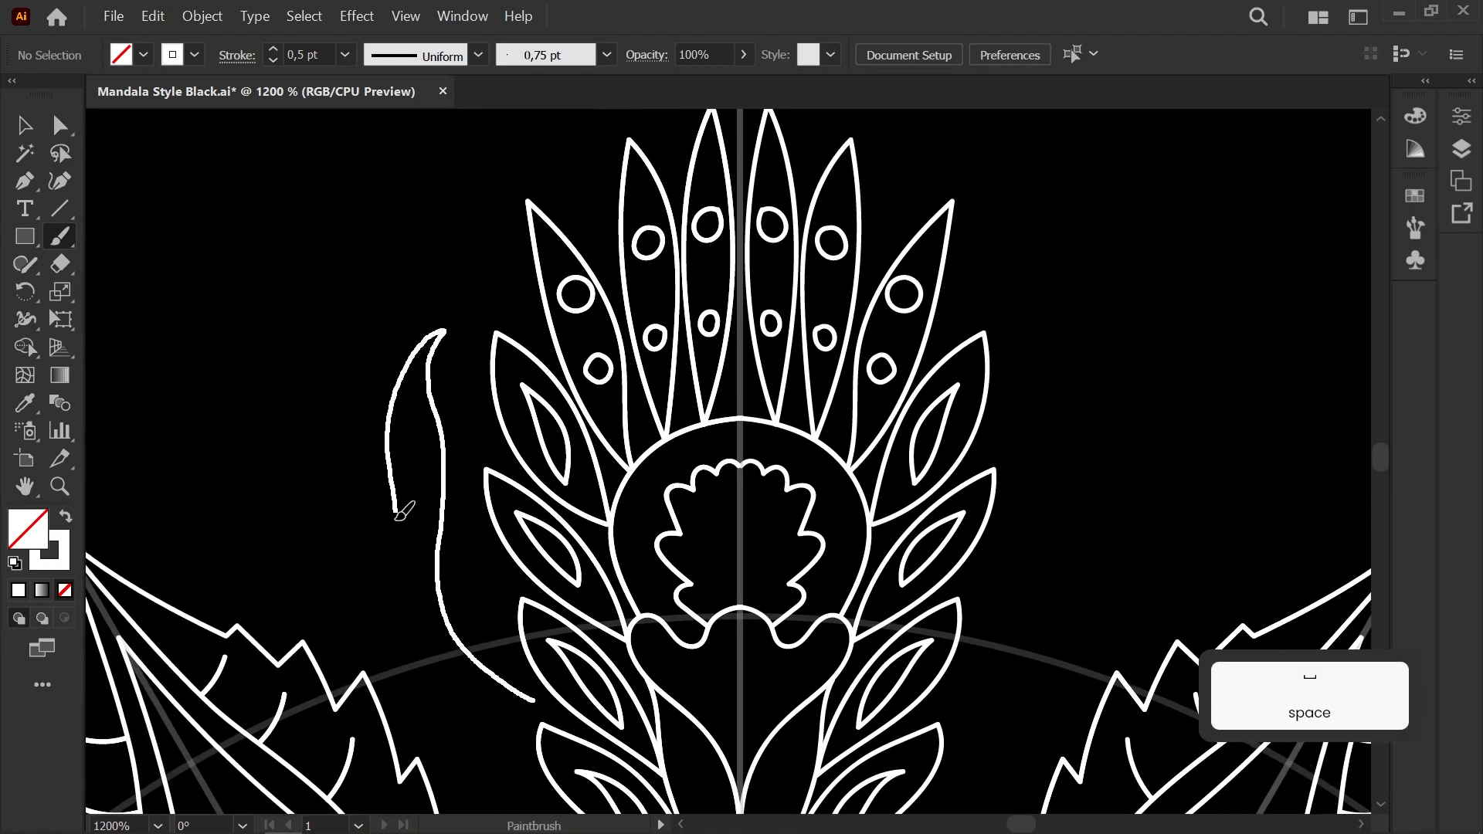
{"action": "mouse_move", "coordinate": [396, 505]}
{"action": "left_mouse_down"}
{"action": "mouse_move", "coordinate": [430, 655]}
{"action": "mouse_move", "coordinate": [523, 697]}
{"action": "left_mouse_up"}
{"action": "left_click_drag", "start_coordinate": [454, 423], "coordinate": [477, 484]}
{"action": "key", "text": "ctrl+z"}
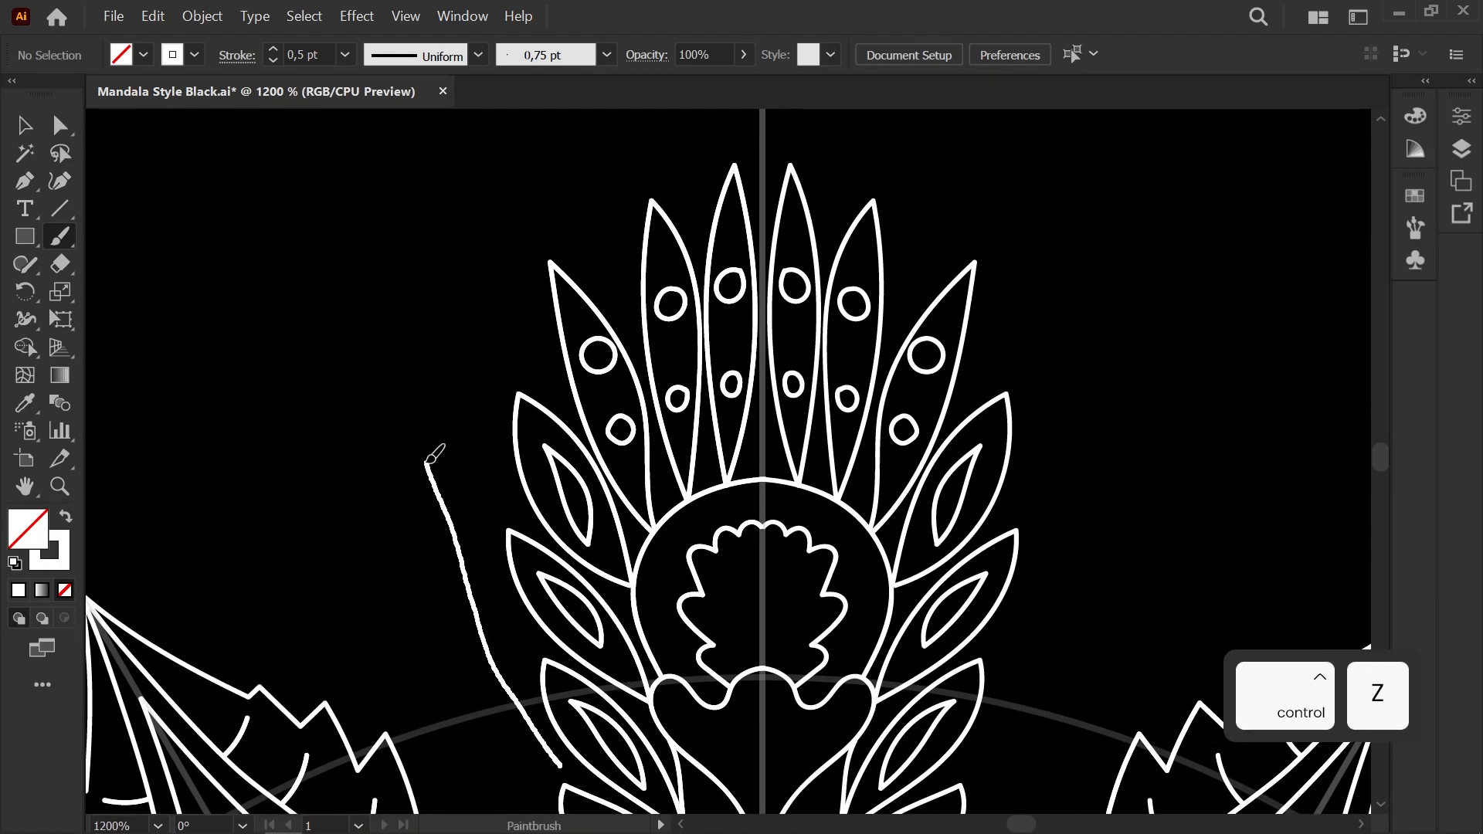
Step: Try to paint a thin double-lined curl with a hooked tip growing from the feather's side leaves
{"action": "mouse_move", "coordinate": [484, 697]}
{"action": "left_mouse_down"}
{"action": "mouse_move", "coordinate": [570, 771]}
{"action": "mouse_move", "coordinate": [398, 530]}
{"action": "left_mouse_up"}
{"action": "key", "text": "ctrl+z"}
{"action": "mouse_move", "coordinate": [424, 445]}
{"action": "left_mouse_down"}
{"action": "mouse_move", "coordinate": [361, 529]}
{"action": "mouse_move", "coordinate": [383, 408]}
{"action": "mouse_move", "coordinate": [414, 434]}
{"action": "mouse_move", "coordinate": [391, 405]}
{"action": "mouse_move", "coordinate": [361, 447]}
{"action": "mouse_move", "coordinate": [387, 539]}
{"action": "mouse_move", "coordinate": [473, 638]}
{"action": "left_mouse_up"}
{"action": "key", "text": "ctrl+z"}
{"action": "left_click_drag", "start_coordinate": [565, 760], "coordinate": [566, 767]}
{"action": "scroll", "coordinate": [474, 558], "scroll_direction": "down", "scroll_amount": 2}
{"action": "left_click_drag", "start_coordinate": [461, 536], "coordinate": [442, 446]}
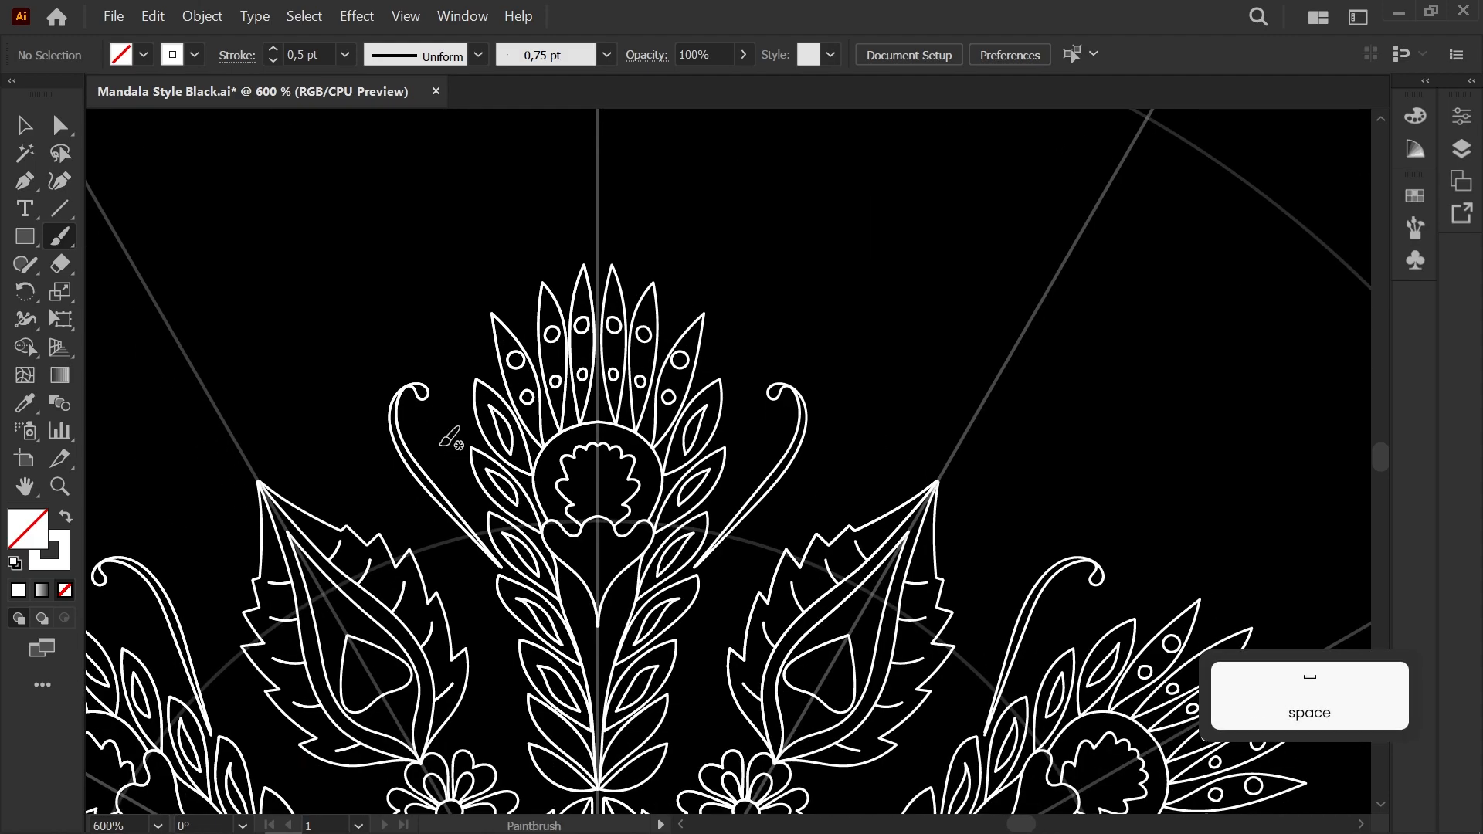
{"action": "scroll", "coordinate": [442, 446], "scroll_direction": "down", "scroll_amount": 5}
{"action": "scroll", "coordinate": [440, 456], "scroll_direction": "up", "scroll_amount": 3}
{"action": "key", "text": "ctrl+z"}
Step: Paint two teardrops along the toothed leaf's side edge, their points at the notches between its teeth
{"action": "scroll", "coordinate": [439, 459], "scroll_direction": "down", "scroll_amount": 1}
{"action": "left_click_drag", "start_coordinate": [466, 503], "coordinate": [341, 377]}
{"action": "scroll", "coordinate": [392, 426], "scroll_direction": "down", "scroll_amount": 1}
{"action": "mouse_move", "coordinate": [393, 427]}
{"action": "left_mouse_down"}
{"action": "mouse_move", "coordinate": [333, 513]}
{"action": "mouse_move", "coordinate": [338, 490]}
{"action": "mouse_move", "coordinate": [229, 463]}
{"action": "mouse_move", "coordinate": [212, 513]}
{"action": "mouse_move", "coordinate": [214, 555]}
{"action": "mouse_move", "coordinate": [351, 645]}
{"action": "left_mouse_up"}
{"action": "scroll", "coordinate": [217, 547], "scroll_direction": "up", "scroll_amount": 6}
{"action": "scroll", "coordinate": [352, 648], "scroll_direction": "up", "scroll_amount": 1}
{"action": "key", "text": "b"}
{"action": "left_click_drag", "start_coordinate": [334, 516], "coordinate": [342, 706]}
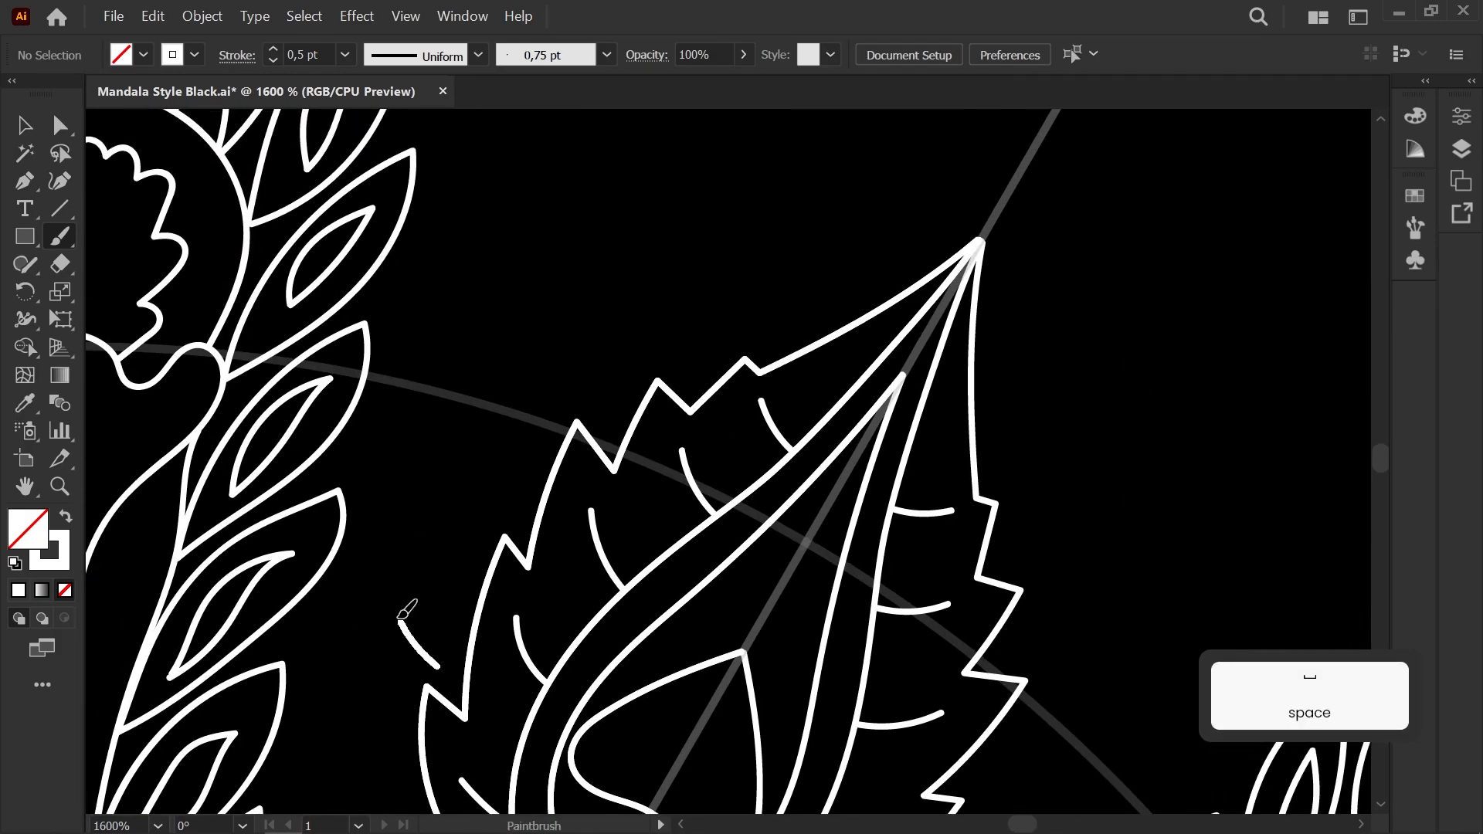
{"action": "left_click_drag", "start_coordinate": [445, 620], "coordinate": [438, 667]}
{"action": "left_click_drag", "start_coordinate": [474, 497], "coordinate": [426, 642]}
{"action": "left_click_drag", "start_coordinate": [461, 655], "coordinate": [429, 509]}
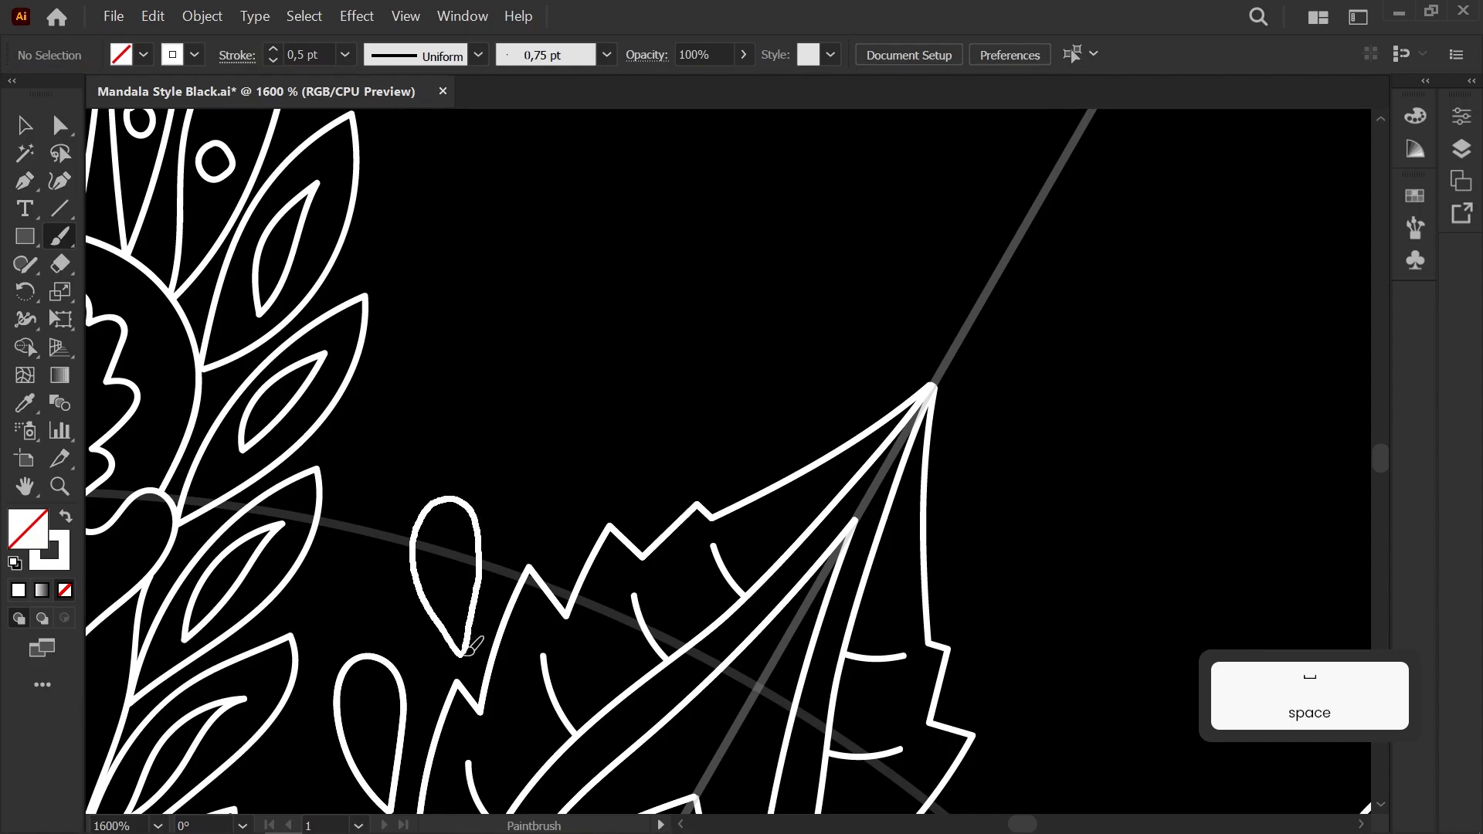
Step: Paint three more teardrops along the toothed leaf's edge, continuing the row up toward the leaf's tip
{"action": "mouse_move", "coordinate": [542, 549]}
{"action": "left_mouse_down"}
{"action": "mouse_move", "coordinate": [564, 544]}
{"action": "mouse_move", "coordinate": [554, 559]}
{"action": "left_mouse_up"}
{"action": "mouse_move", "coordinate": [655, 509]}
{"action": "left_mouse_down"}
{"action": "mouse_move", "coordinate": [592, 568]}
{"action": "mouse_move", "coordinate": [630, 478]}
{"action": "left_mouse_up"}
{"action": "key", "text": "ctrl+z"}
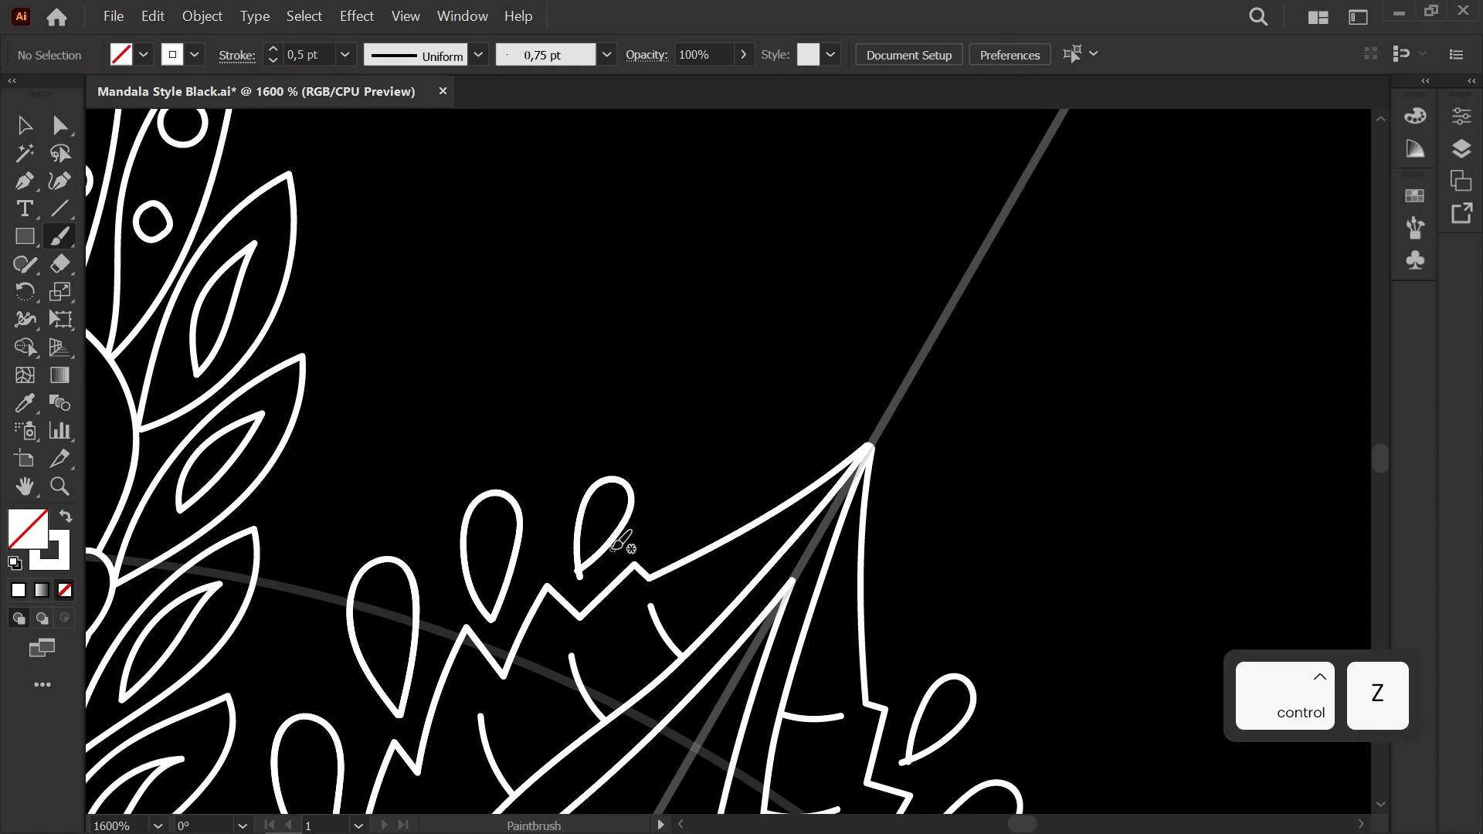
{"action": "key", "text": "ctrl+z"}
{"action": "left_click_drag", "start_coordinate": [578, 589], "coordinate": [576, 508]}
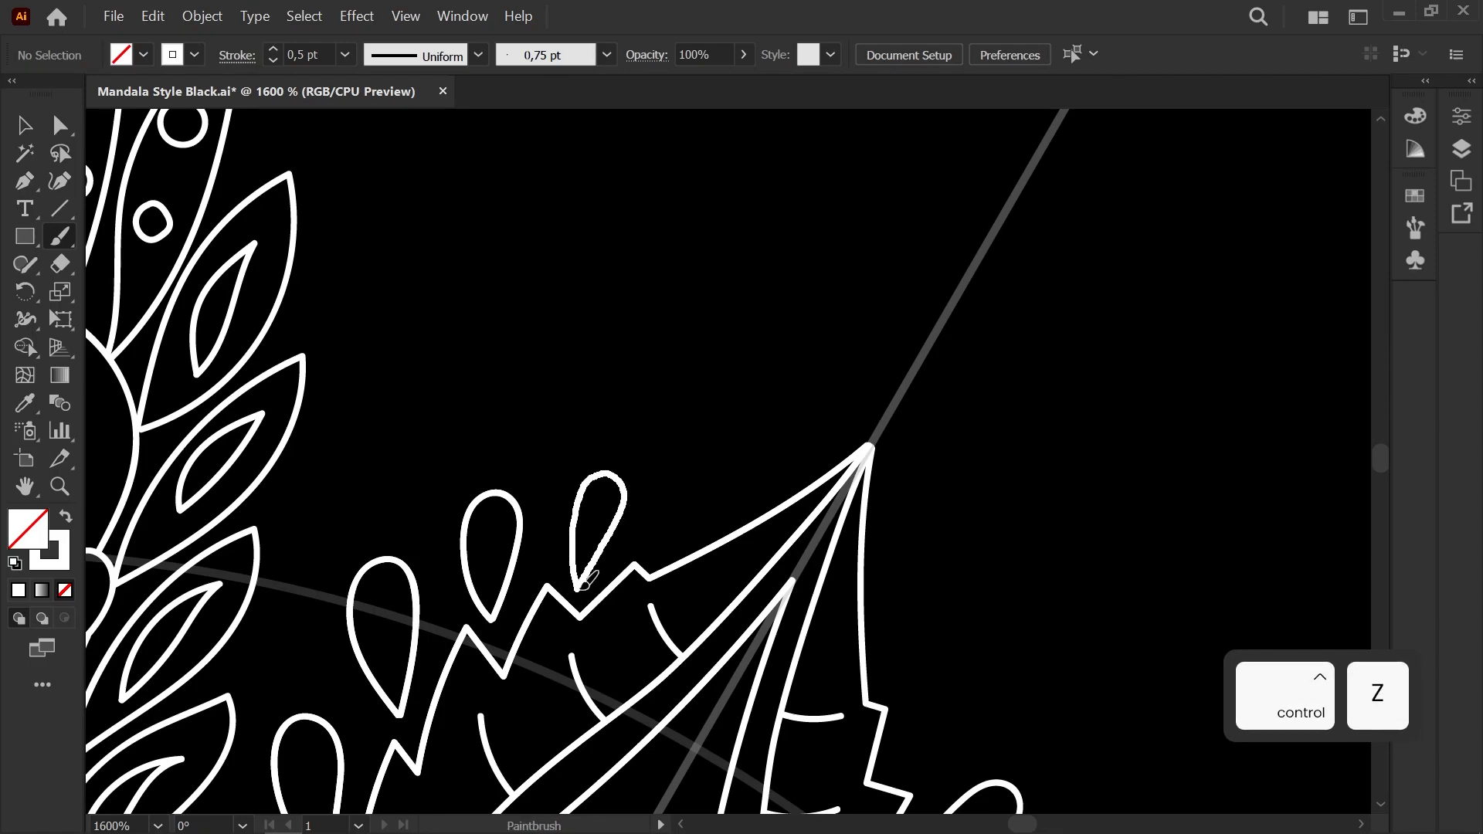
{"action": "mouse_move", "coordinate": [655, 553]}
{"action": "left_mouse_down"}
{"action": "mouse_move", "coordinate": [687, 530]}
{"action": "mouse_move", "coordinate": [627, 351]}
{"action": "mouse_move", "coordinate": [515, 406]}
{"action": "left_mouse_up"}
Step: Nudge an anchor point in the toothed leaf's line art
{"action": "scroll", "coordinate": [677, 506], "scroll_direction": "down", "scroll_amount": 2}
{"action": "scroll", "coordinate": [624, 363], "scroll_direction": "down", "scroll_amount": 2}
{"action": "scroll", "coordinate": [506, 433], "scroll_direction": "up", "scroll_amount": 5}
{"action": "left_click_drag", "start_coordinate": [496, 460], "coordinate": [519, 405]}
{"action": "scroll", "coordinate": [519, 405], "scroll_direction": "up", "scroll_amount": 4}
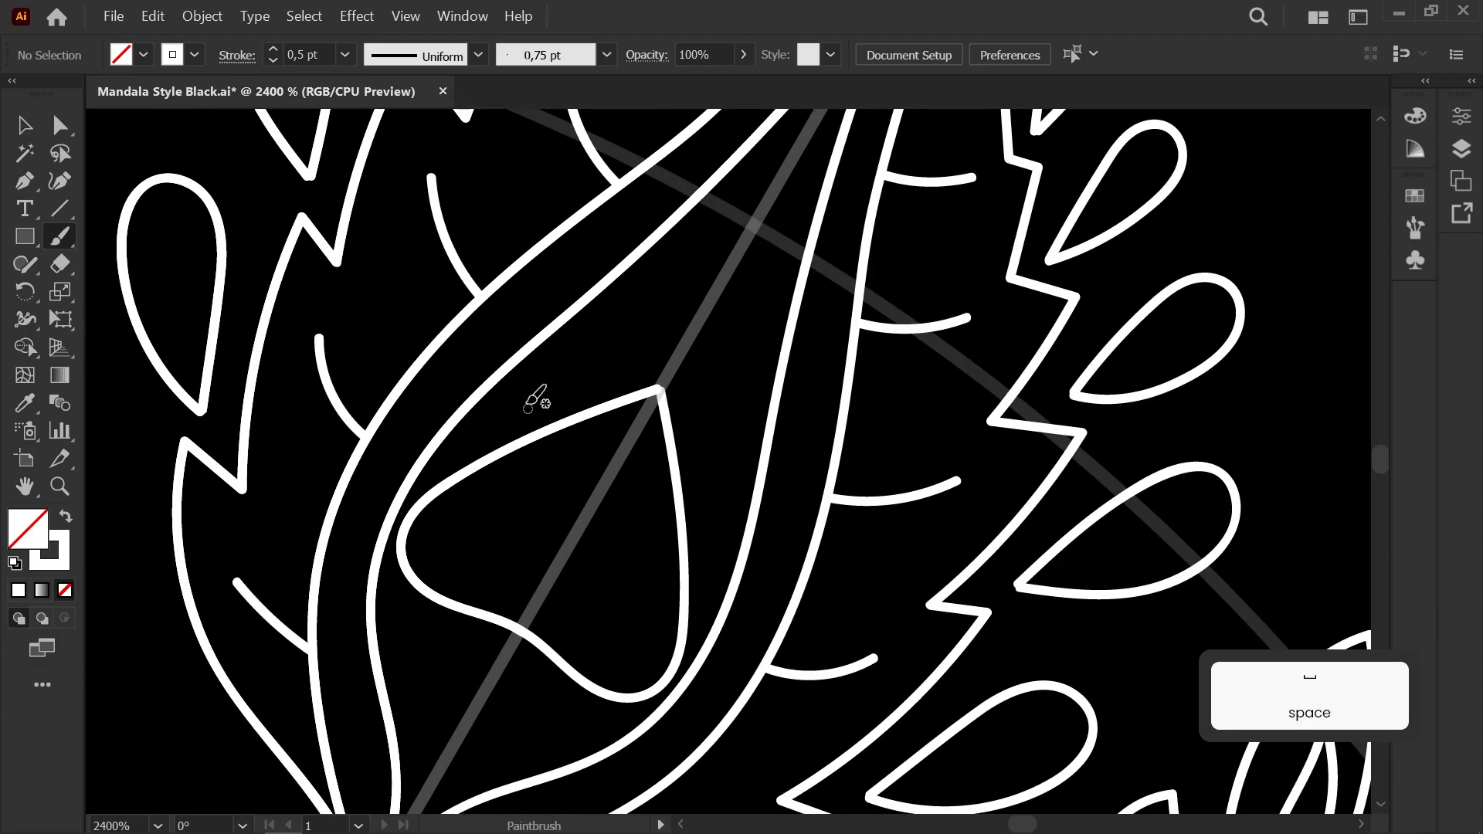
{"action": "key", "text": "a"}
{"action": "left_click", "coordinate": [746, 277]}
{"action": "left_click_drag", "start_coordinate": [768, 264], "coordinate": [780, 269]}
{"action": "left_click", "coordinate": [698, 375]}
Step: Try to paint a small shape between the feather's lower leaves and the toothed leaf, above the flower
{"action": "scroll", "coordinate": [698, 376], "scroll_direction": "down", "scroll_amount": 4}
{"action": "left_click_drag", "start_coordinate": [678, 433], "coordinate": [597, 631]}
{"action": "scroll", "coordinate": [757, 258], "scroll_direction": "down", "scroll_amount": 3}
{"action": "left_click_drag", "start_coordinate": [588, 445], "coordinate": [601, 347]}
{"action": "scroll", "coordinate": [558, 409], "scroll_direction": "up", "scroll_amount": 3}
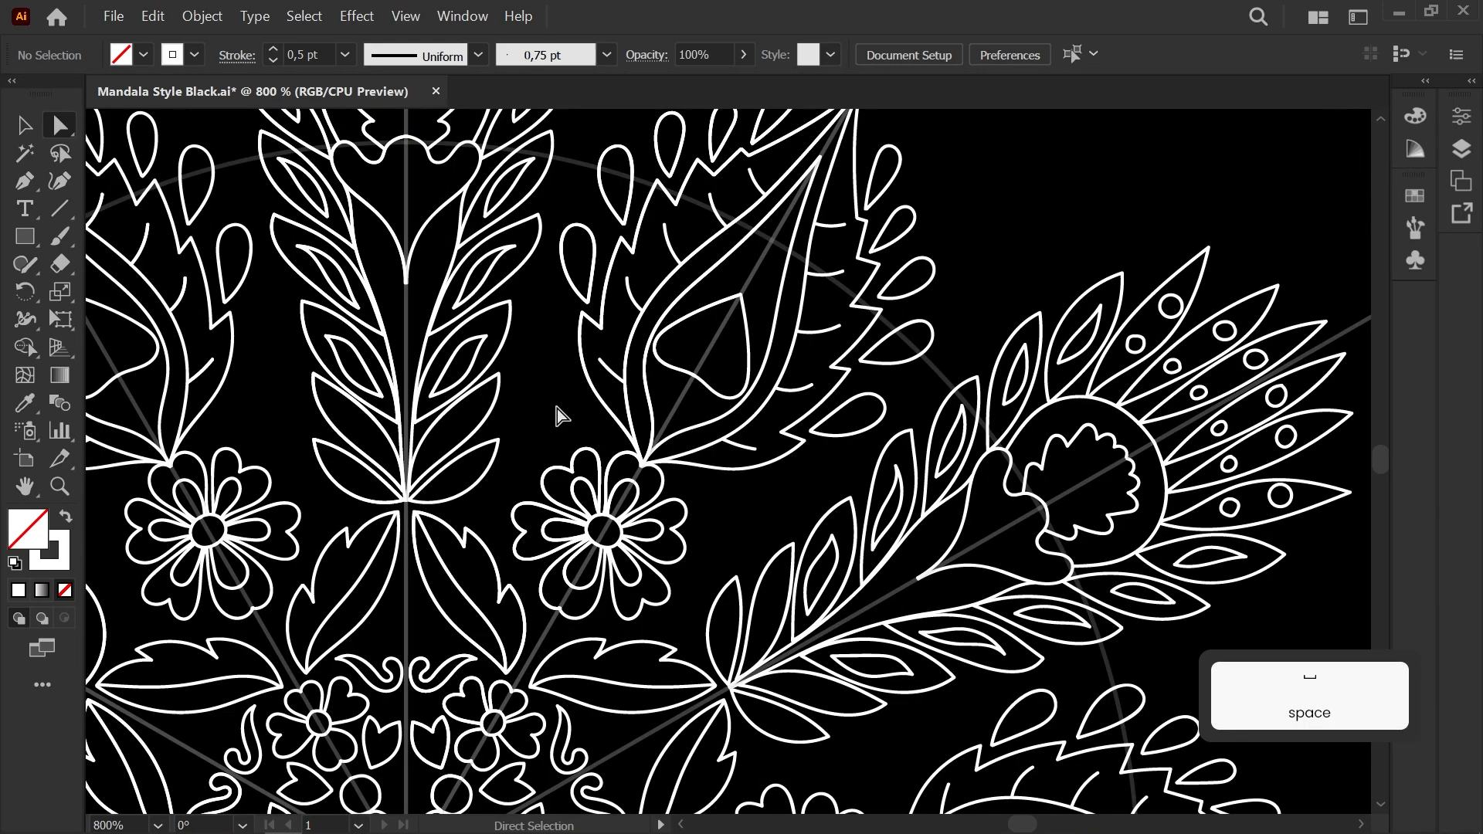
{"action": "key", "text": "b"}
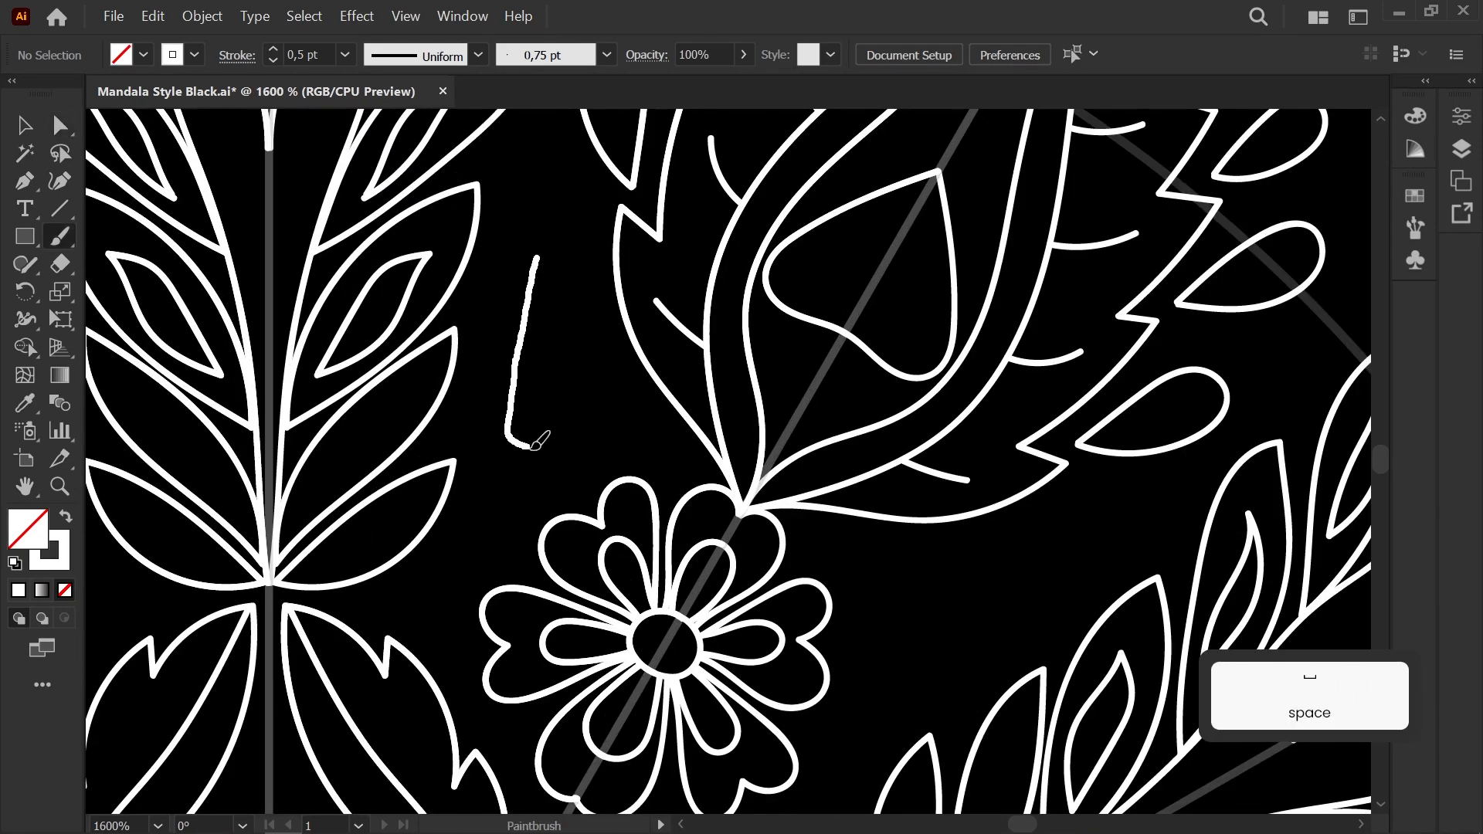
{"action": "scroll", "coordinate": [502, 375], "scroll_direction": "down", "scroll_amount": 5}
{"action": "scroll", "coordinate": [523, 313], "scroll_direction": "up", "scroll_amount": 5}
{"action": "key", "text": "ctrl+z"}
{"action": "left_click_drag", "start_coordinate": [476, 485], "coordinate": [557, 204]}
Step: Paint a scalloped outline around the mandala, arching over the toothed leaves and the peacock feathers
{"action": "scroll", "coordinate": [504, 435], "scroll_direction": "down", "scroll_amount": 2}
{"action": "scroll", "coordinate": [506, 434], "scroll_direction": "down", "scroll_amount": 3}
{"action": "left_click_drag", "start_coordinate": [519, 453], "coordinate": [366, 482]}
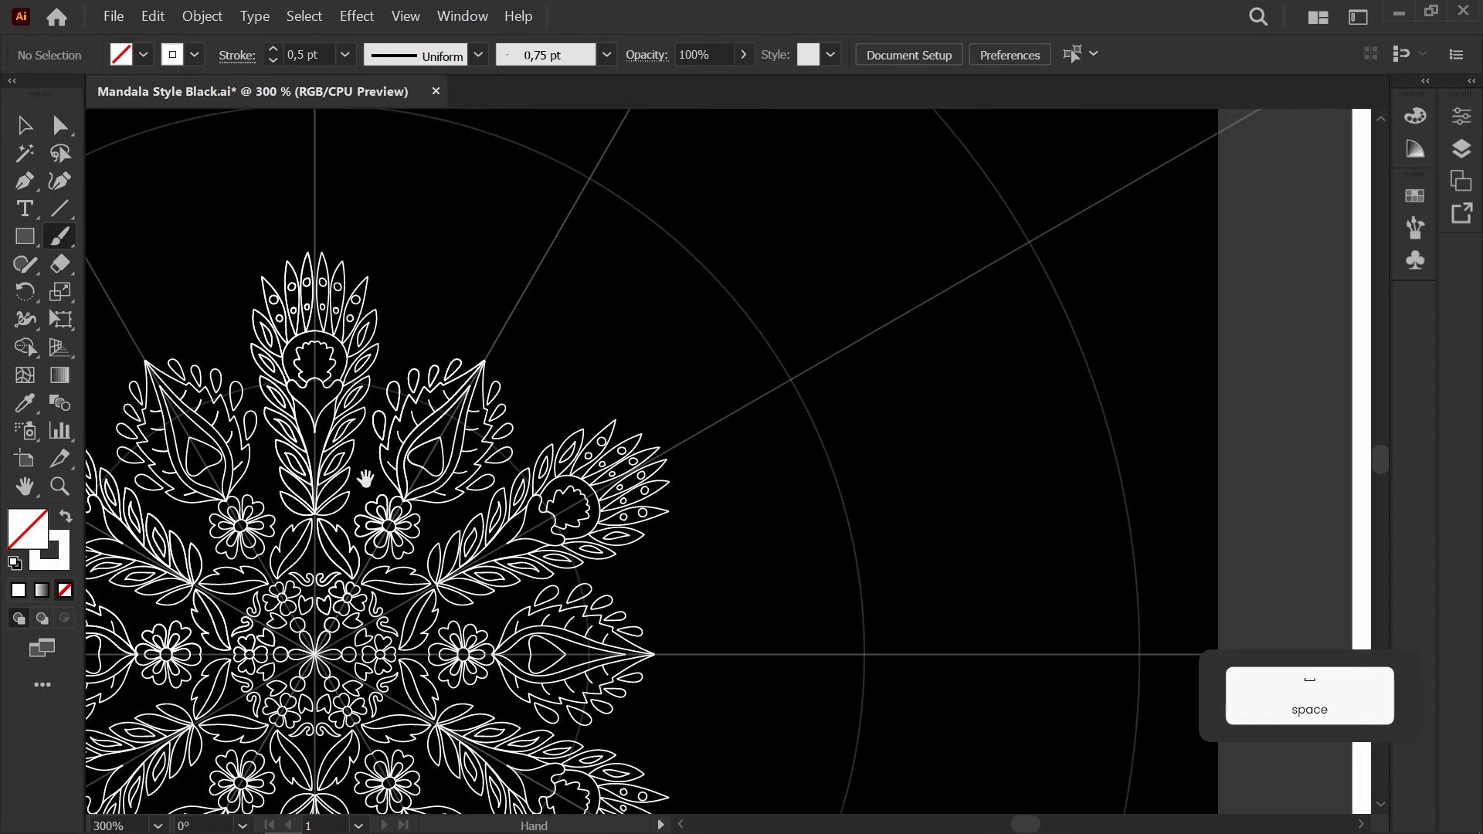
{"action": "scroll", "coordinate": [414, 320], "scroll_direction": "up", "scroll_amount": 3}
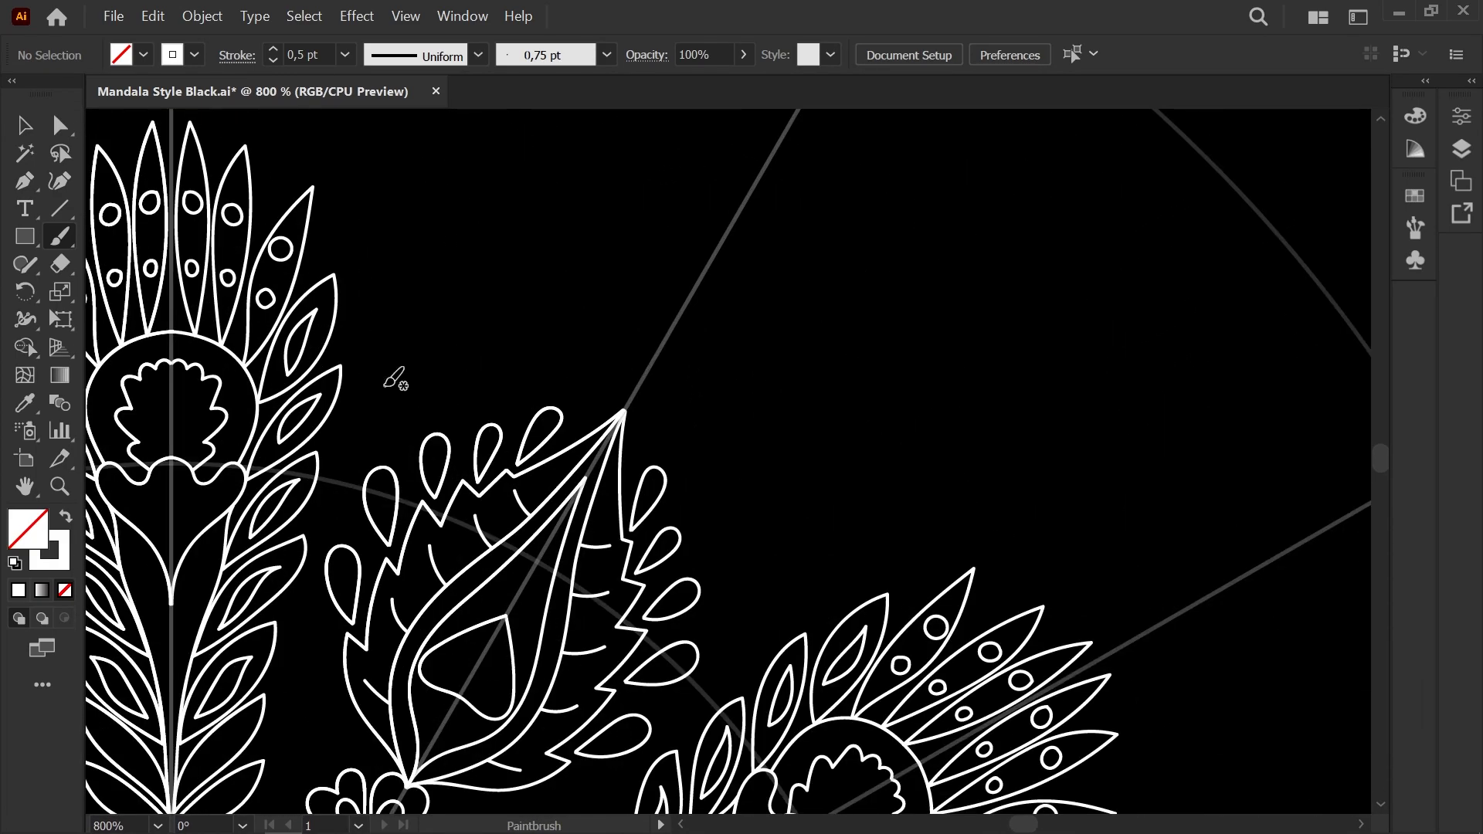
{"action": "left_click_drag", "start_coordinate": [680, 328], "coordinate": [772, 609]}
{"action": "left_click_drag", "start_coordinate": [382, 351], "coordinate": [587, 607]}
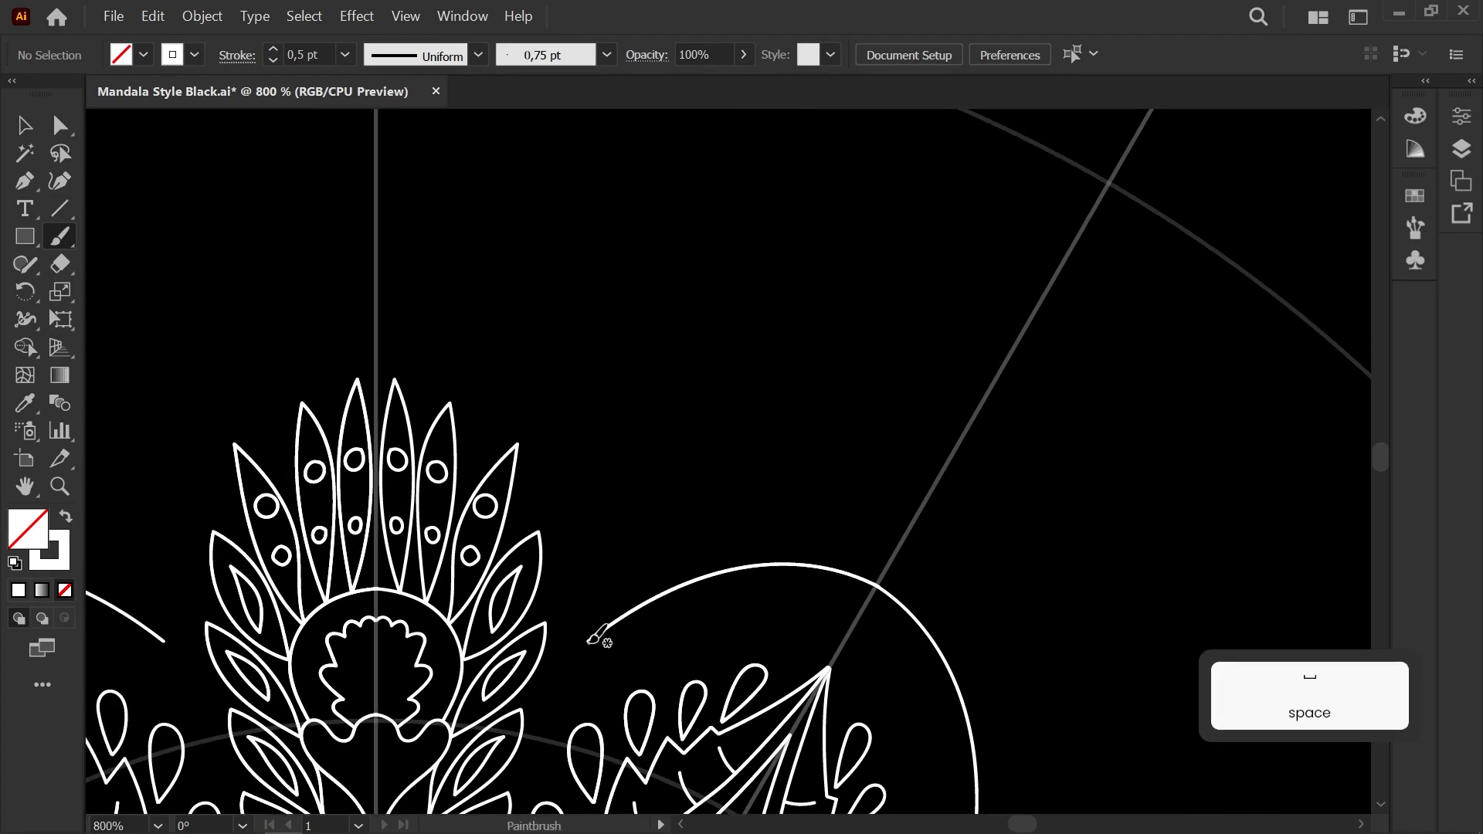
{"action": "left_click_drag", "start_coordinate": [376, 320], "coordinate": [376, 318]}
{"action": "scroll", "coordinate": [492, 386], "scroll_direction": "down", "scroll_amount": 4}
{"action": "left_click_drag", "start_coordinate": [504, 391], "coordinate": [369, 284]}
{"action": "scroll", "coordinate": [369, 324], "scroll_direction": "down", "scroll_amount": 1}
{"action": "mouse_move", "coordinate": [372, 416]}
{"action": "left_mouse_down"}
{"action": "mouse_move", "coordinate": [351, 478]}
{"action": "mouse_move", "coordinate": [304, 466]}
{"action": "mouse_move", "coordinate": [195, 501]}
{"action": "mouse_move", "coordinate": [273, 261]}
{"action": "mouse_move", "coordinate": [332, 315]}
{"action": "mouse_move", "coordinate": [262, 407]}
{"action": "mouse_move", "coordinate": [275, 351]}
{"action": "mouse_move", "coordinate": [279, 527]}
{"action": "mouse_move", "coordinate": [260, 533]}
{"action": "left_mouse_up"}
{"action": "scroll", "coordinate": [297, 527], "scroll_direction": "down", "scroll_amount": 1}
{"action": "left_click_drag", "start_coordinate": [301, 526], "coordinate": [429, 415]}
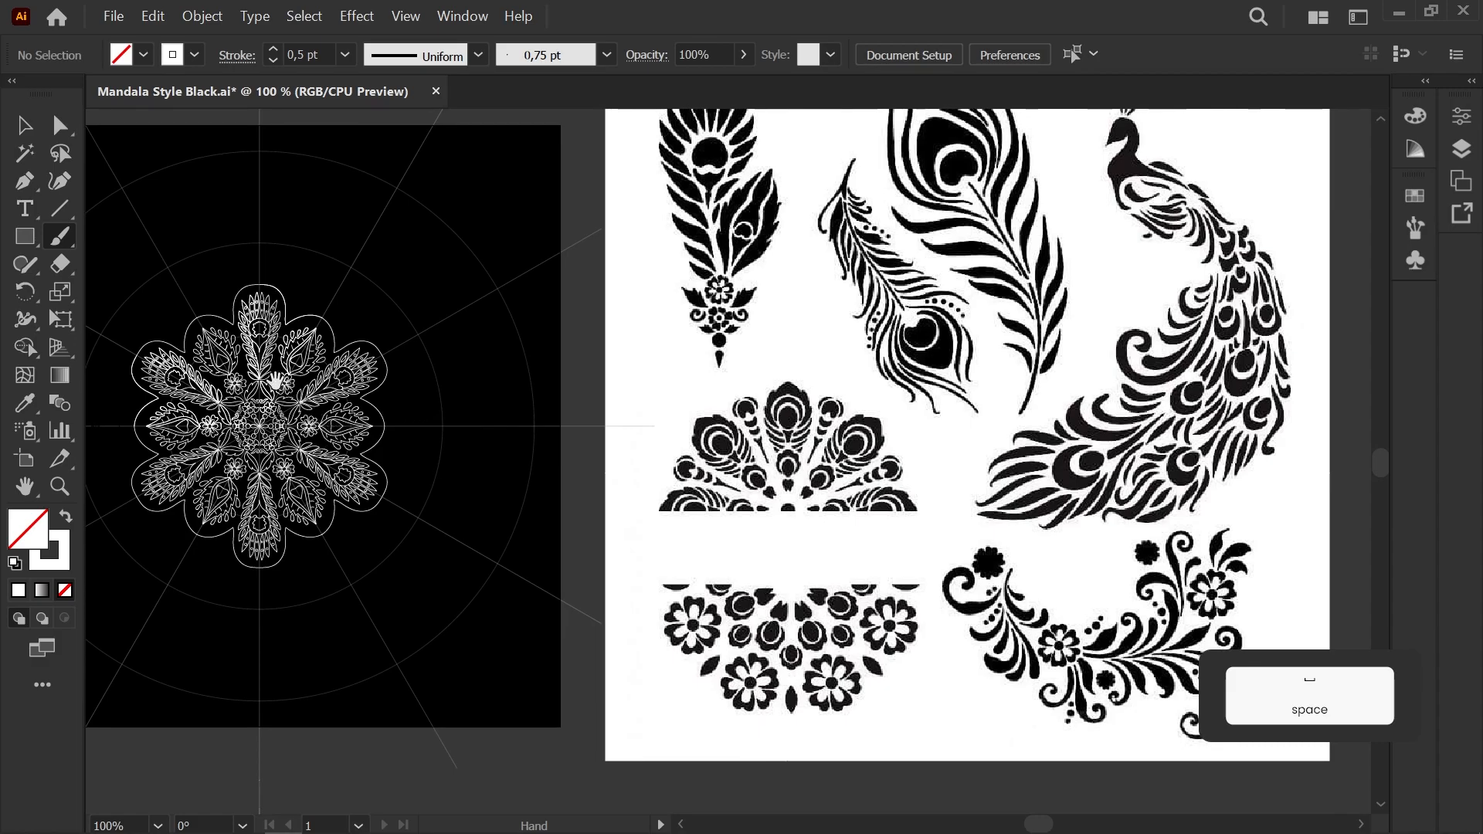
Step: Delete the scalloped outline around the feathers and toothed leaves
{"action": "scroll", "coordinate": [309, 290], "scroll_direction": "up", "scroll_amount": 5}
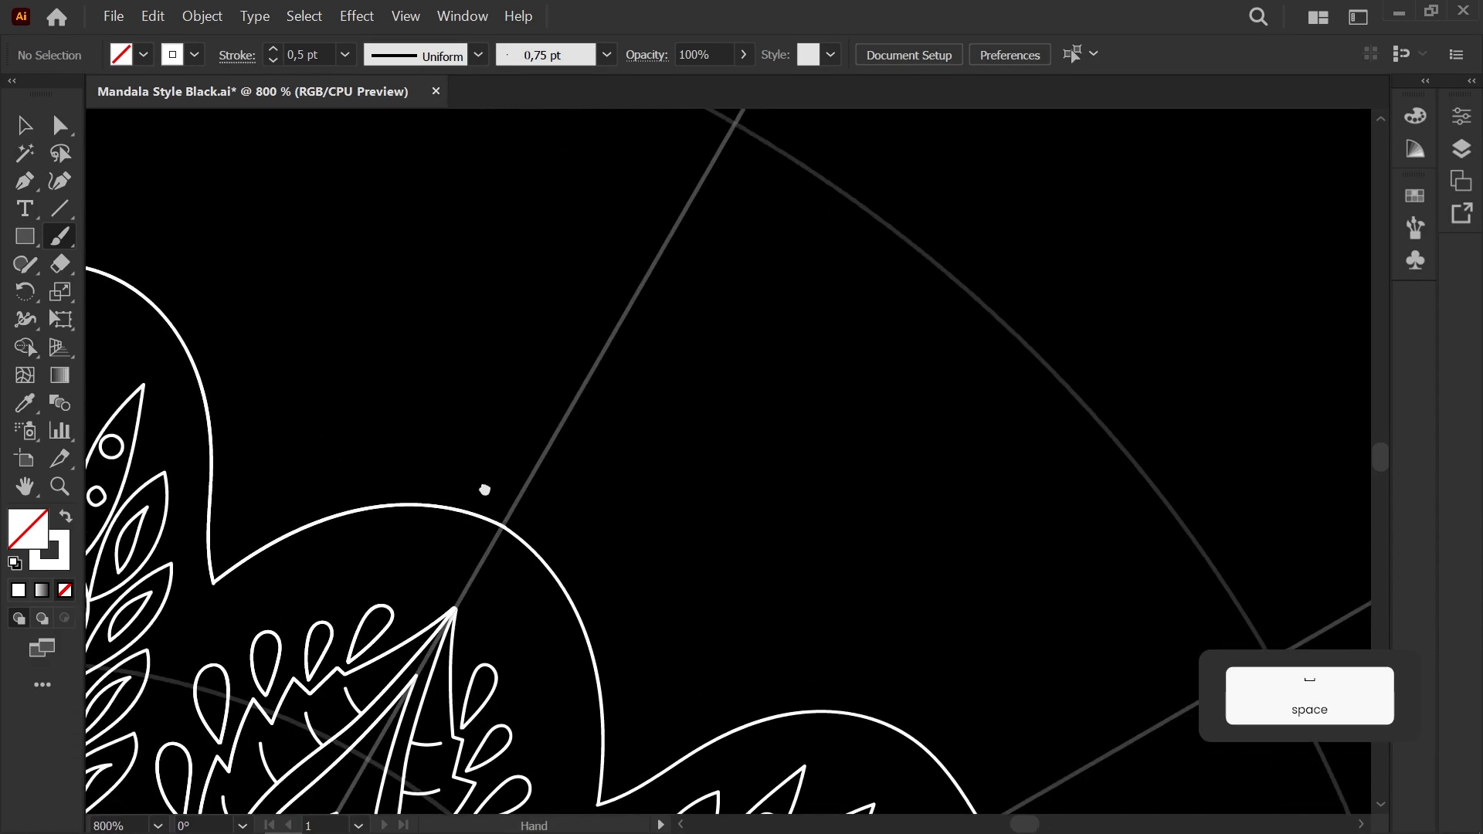
{"action": "key", "text": "a"}
{"action": "left_click", "coordinate": [419, 576]}
{"action": "key", "text": "Delete"}
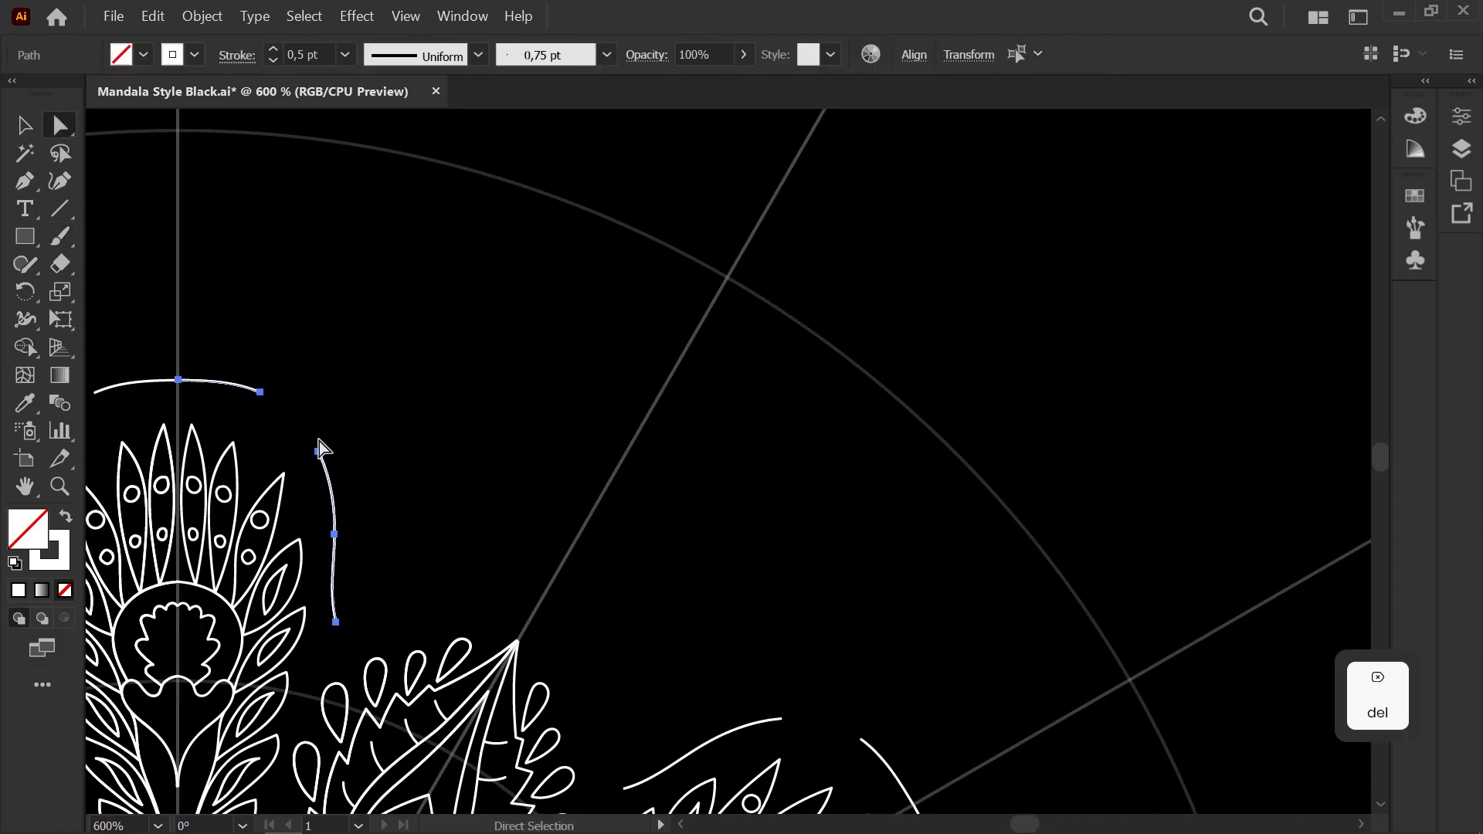
{"action": "key", "text": "Delete"}
{"action": "key", "text": "b"}
{"action": "key", "text": "ctrl+z"}
Step: Try to paint a long hooked line rising from the toothed leaf's tip and bending over toward the feather
{"action": "scroll", "coordinate": [502, 630], "scroll_direction": "up", "scroll_amount": 1}
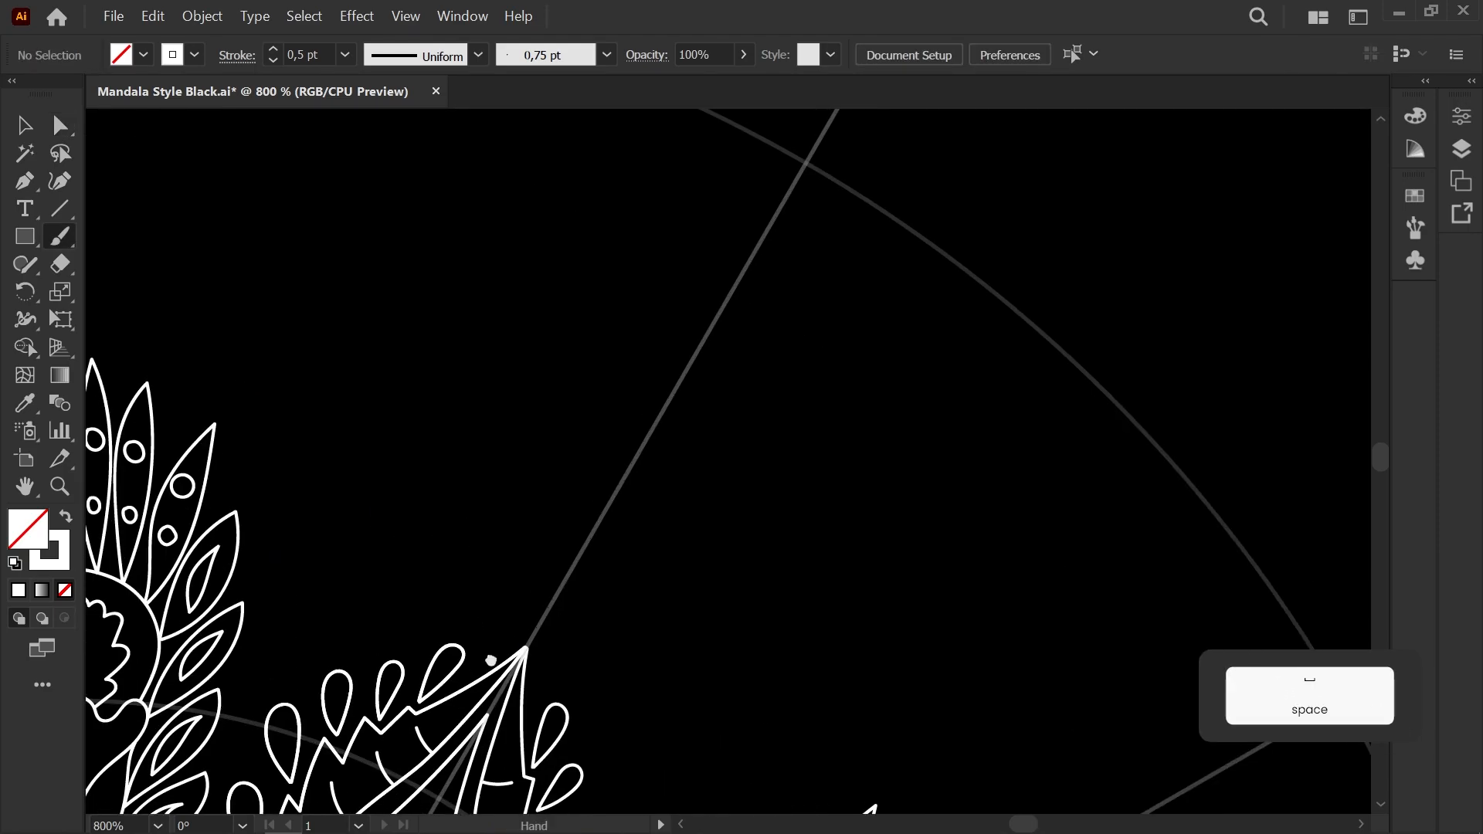
{"action": "left_click_drag", "start_coordinate": [484, 642], "coordinate": [508, 696]}
{"action": "left_click_drag", "start_coordinate": [548, 699], "coordinate": [551, 673]}
{"action": "left_click_drag", "start_coordinate": [355, 427], "coordinate": [338, 504]}
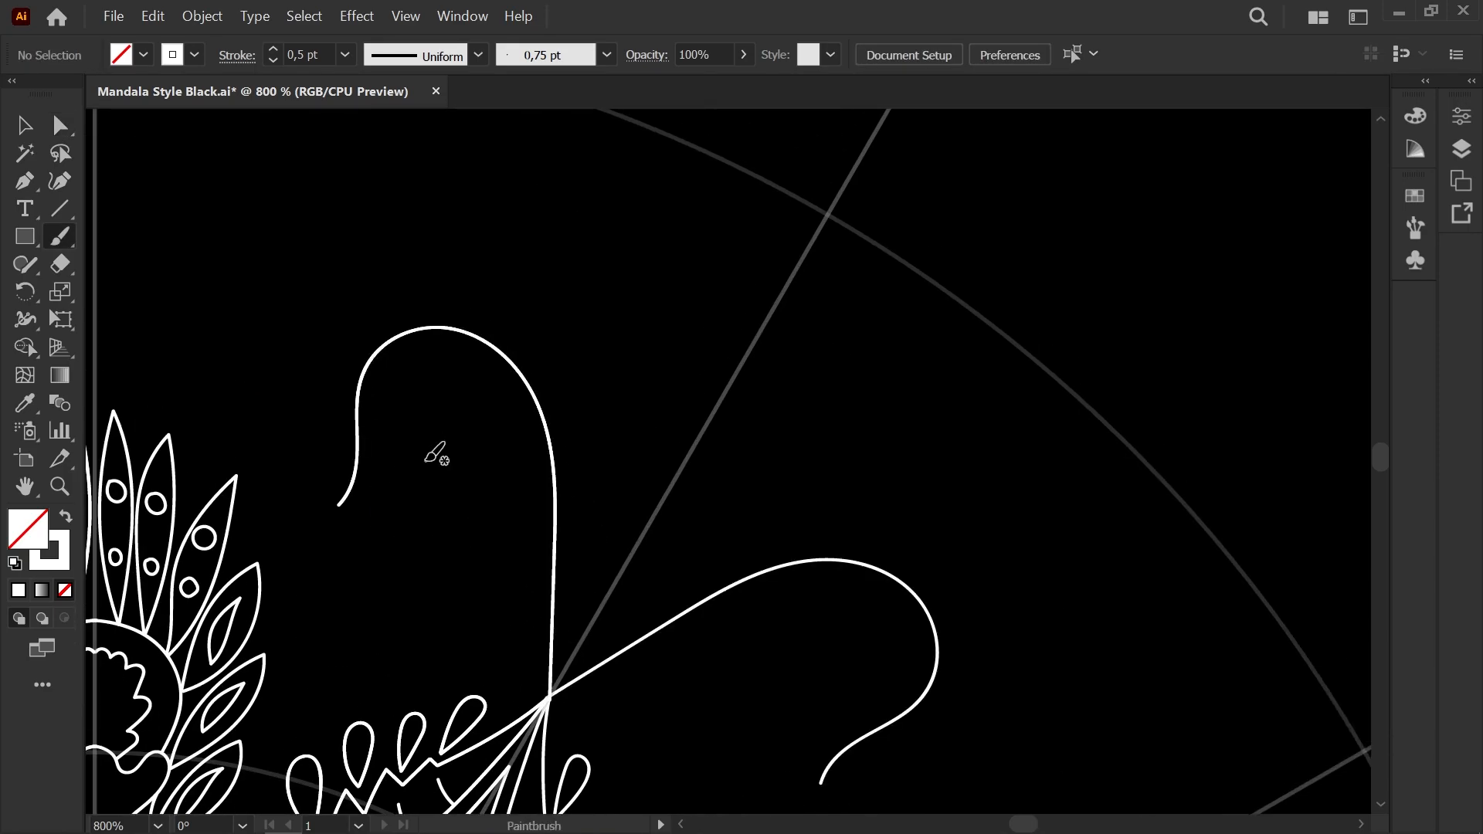
{"action": "scroll", "coordinate": [436, 448], "scroll_direction": "down", "scroll_amount": 5}
{"action": "left_click_drag", "start_coordinate": [439, 433], "coordinate": [245, 461]}
{"action": "scroll", "coordinate": [245, 461], "scroll_direction": "down", "scroll_amount": 2}
{"action": "scroll", "coordinate": [245, 461], "scroll_direction": "up", "scroll_amount": 1}
{"action": "mouse_move", "coordinate": [267, 522]}
{"action": "left_mouse_down"}
{"action": "mouse_move", "coordinate": [323, 472]}
{"action": "mouse_move", "coordinate": [360, 524]}
{"action": "mouse_move", "coordinate": [370, 417]}
{"action": "mouse_move", "coordinate": [385, 395]}
{"action": "mouse_move", "coordinate": [400, 410]}
{"action": "left_mouse_up"}
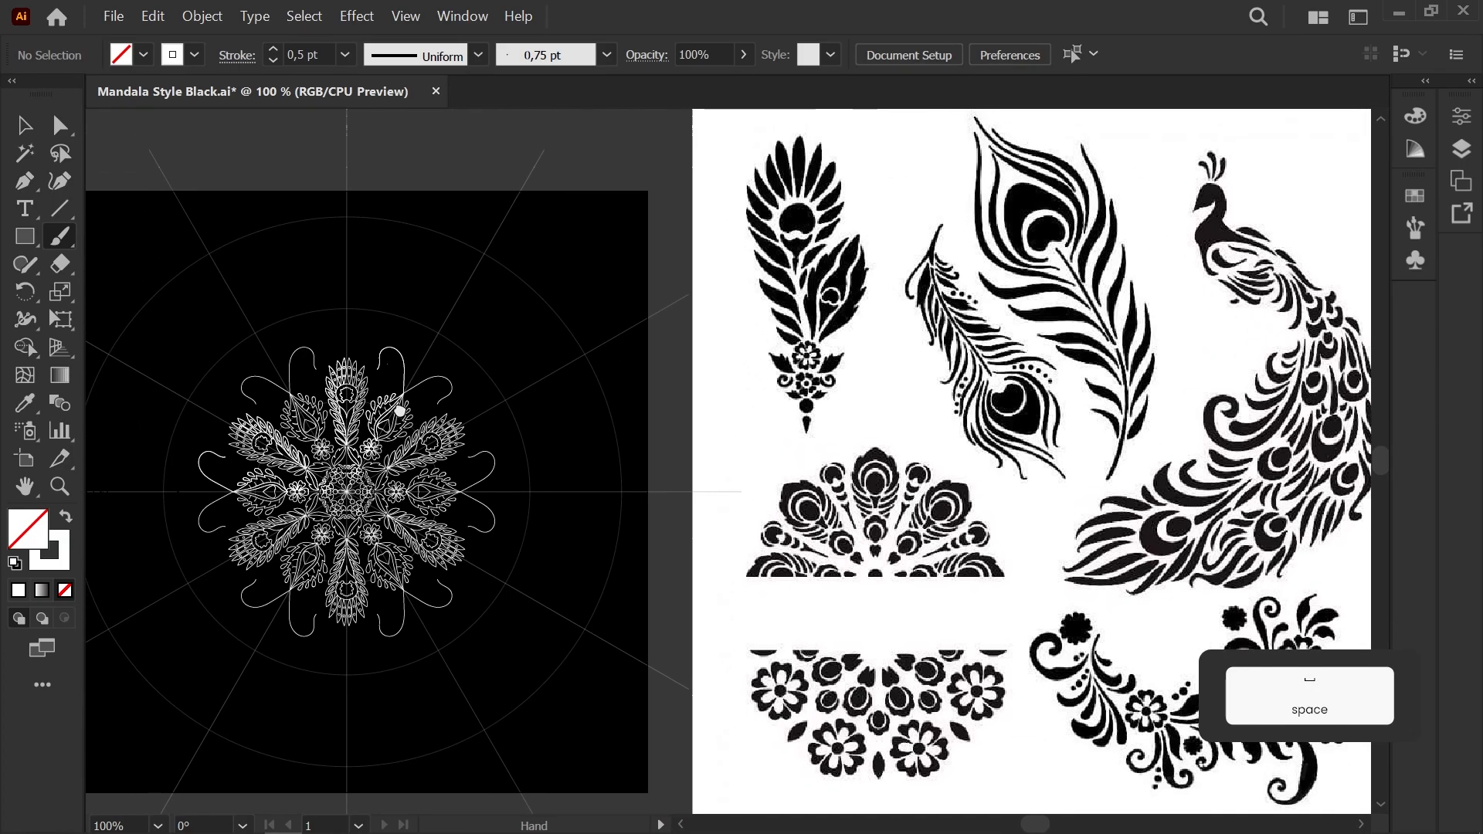
{"action": "scroll", "coordinate": [403, 365], "scroll_direction": "up", "scroll_amount": 5}
{"action": "key", "text": "ctrl+z"}
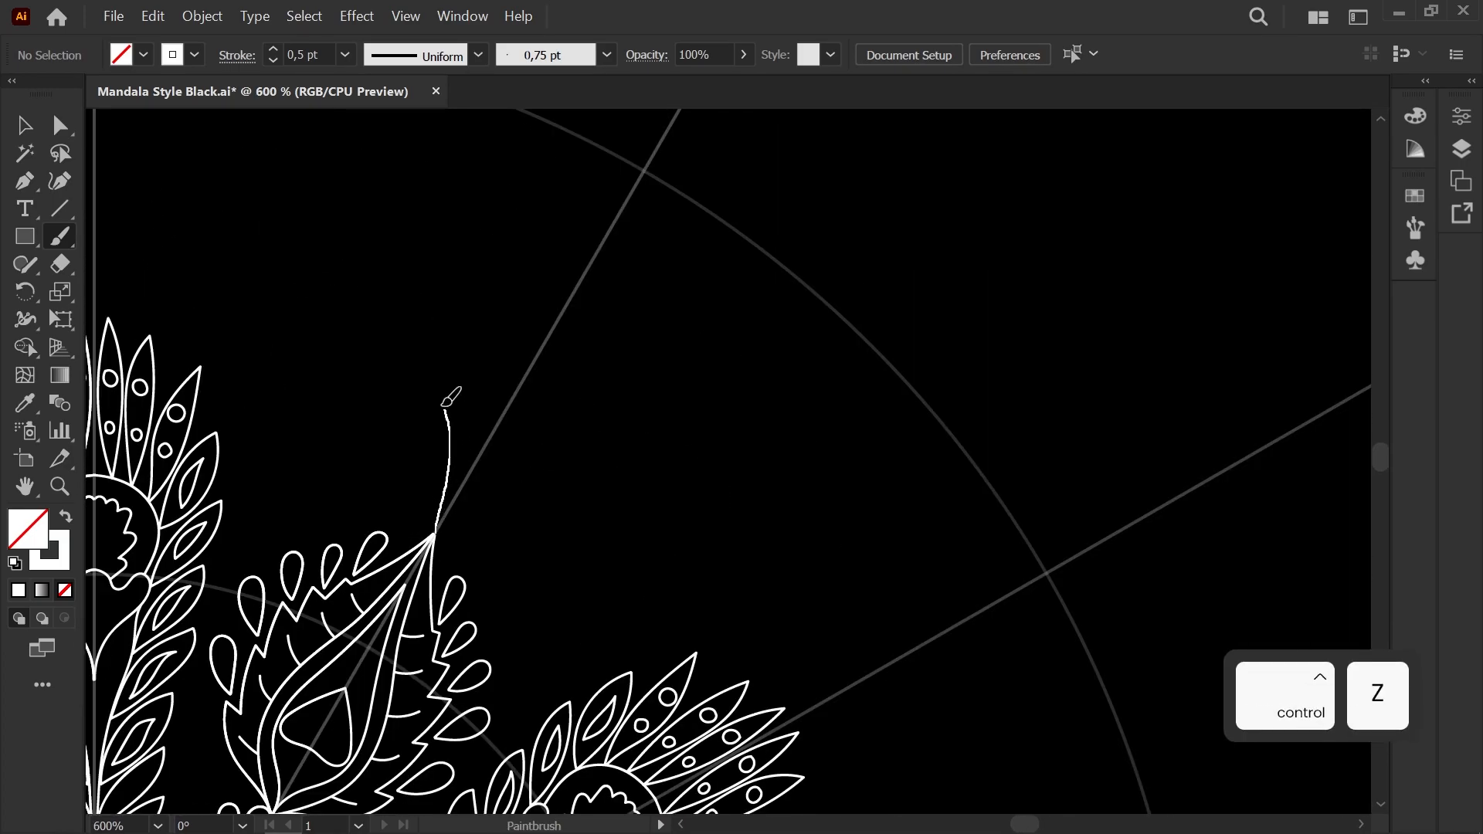
Step: Try to paint a tapering crescent-shaped hook from the toothed leaf's tip toward the feather
{"action": "left_click_drag", "start_coordinate": [314, 350], "coordinate": [304, 386]}
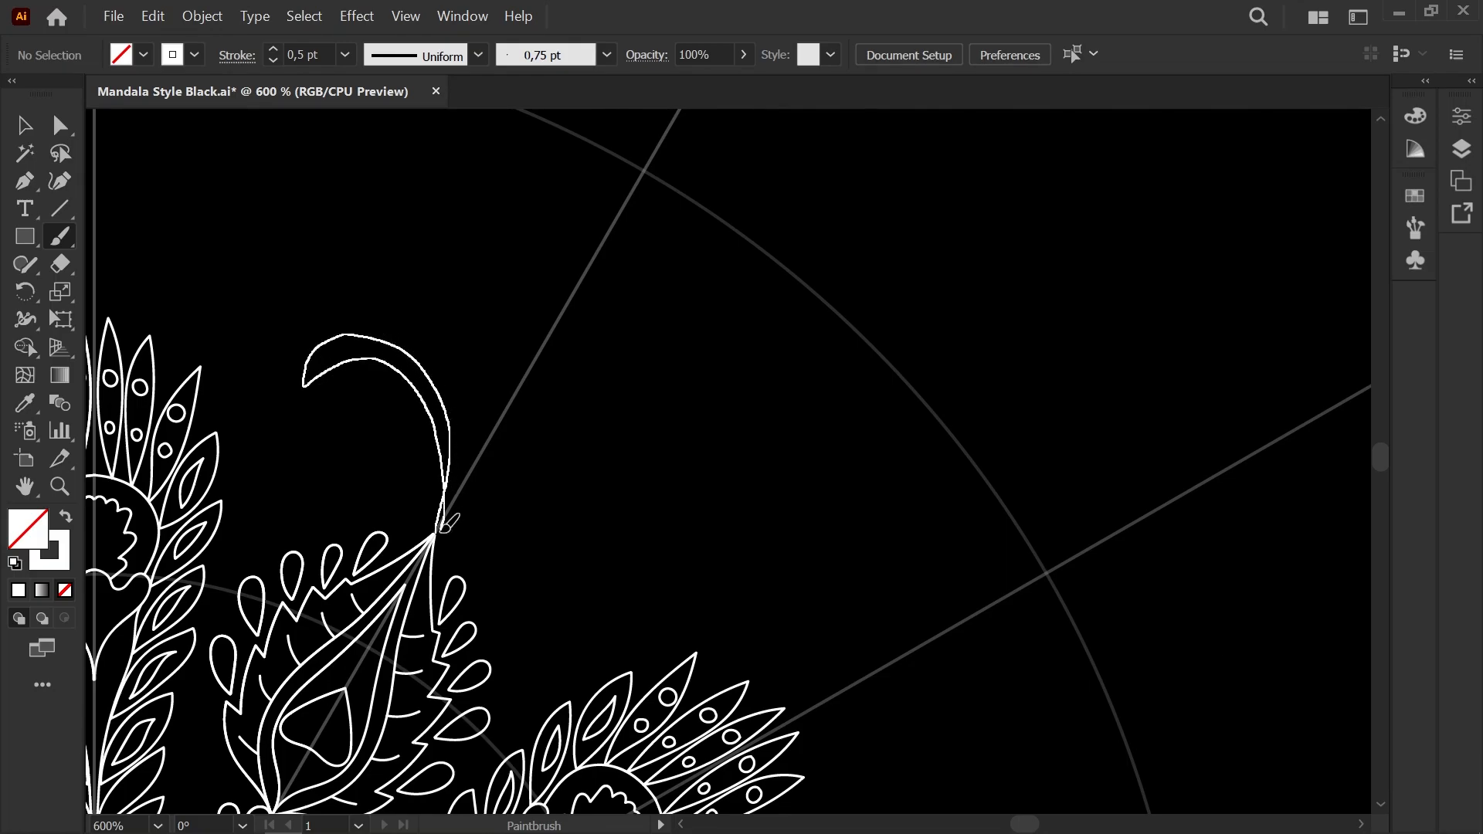
{"action": "left_click_drag", "start_coordinate": [443, 531], "coordinate": [438, 533]}
{"action": "scroll", "coordinate": [459, 454], "scroll_direction": "down", "scroll_amount": 5}
{"action": "scroll", "coordinate": [448, 460], "scroll_direction": "up", "scroll_amount": 4}
{"action": "key", "text": "ctrl+z"}
{"action": "scroll", "coordinate": [444, 460], "scroll_direction": "up", "scroll_amount": 3}
{"action": "mouse_move", "coordinate": [401, 458]}
{"action": "left_mouse_down"}
{"action": "mouse_move", "coordinate": [638, 518]}
{"action": "mouse_move", "coordinate": [365, 451]}
{"action": "mouse_move", "coordinate": [498, 412]}
{"action": "mouse_move", "coordinate": [663, 630]}
{"action": "mouse_move", "coordinate": [674, 679]}
{"action": "left_mouse_up"}
{"action": "left_click_drag", "start_coordinate": [668, 534], "coordinate": [448, 478]}
{"action": "scroll", "coordinate": [449, 479], "scroll_direction": "down", "scroll_amount": 6}
{"action": "scroll", "coordinate": [449, 478], "scroll_direction": "up", "scroll_amount": 1}
{"action": "scroll", "coordinate": [449, 478], "scroll_direction": "down", "scroll_amount": 1}
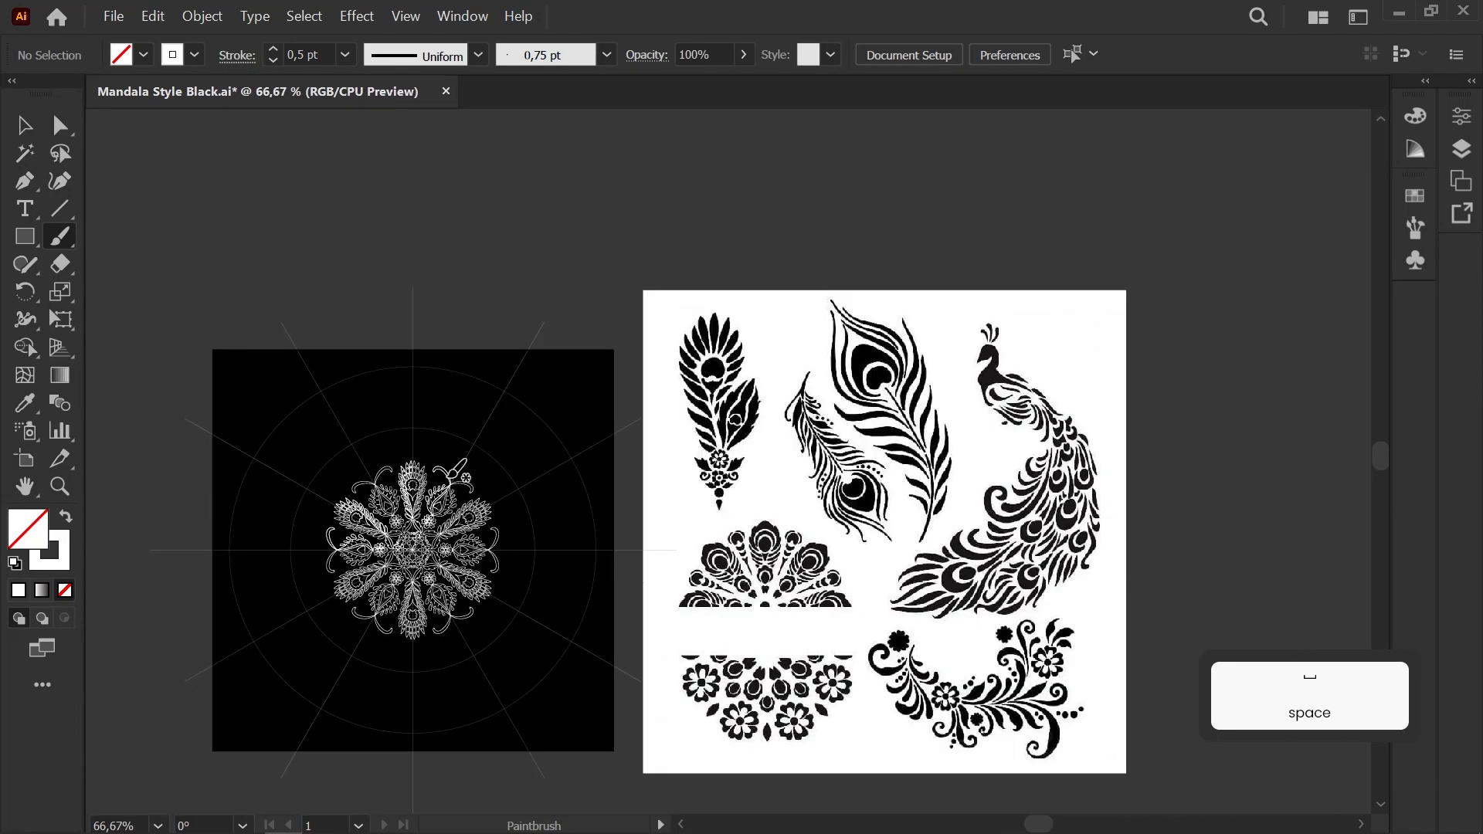
Step: Paint a slim, round-ended petal growing outward from the toothed leaf's tip, beside the symmetry axis
{"action": "scroll", "coordinate": [455, 467], "scroll_direction": "up", "scroll_amount": 8}
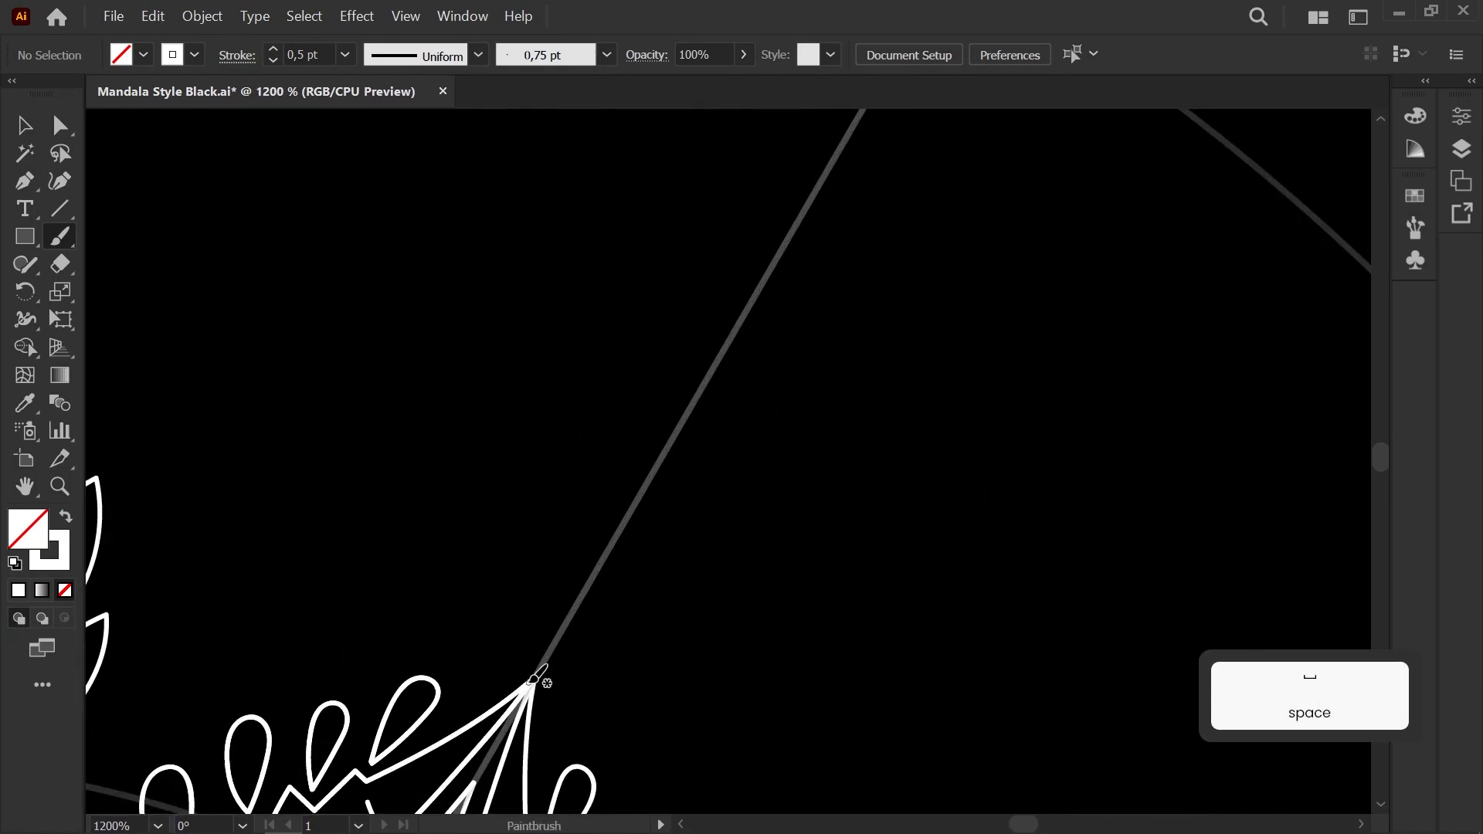
{"action": "left_click_drag", "start_coordinate": [549, 507], "coordinate": [531, 683]}
{"action": "left_click_drag", "start_coordinate": [587, 554], "coordinate": [546, 731]}
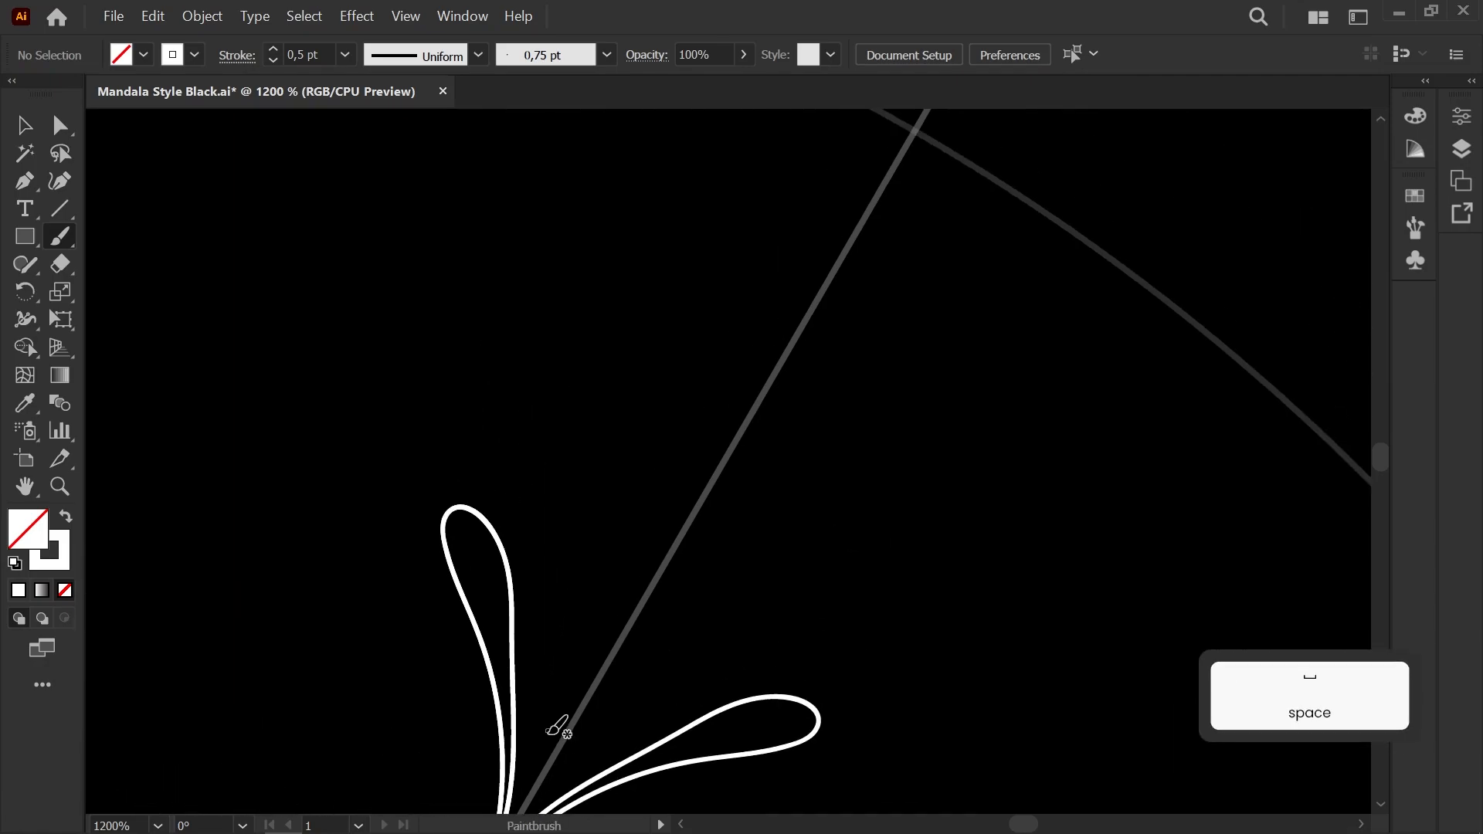
Step: Try to paint a wide, blunt-ended curl arching over the slim petal above the toothed leaf
{"action": "left_click_drag", "start_coordinate": [360, 467], "coordinate": [361, 361]}
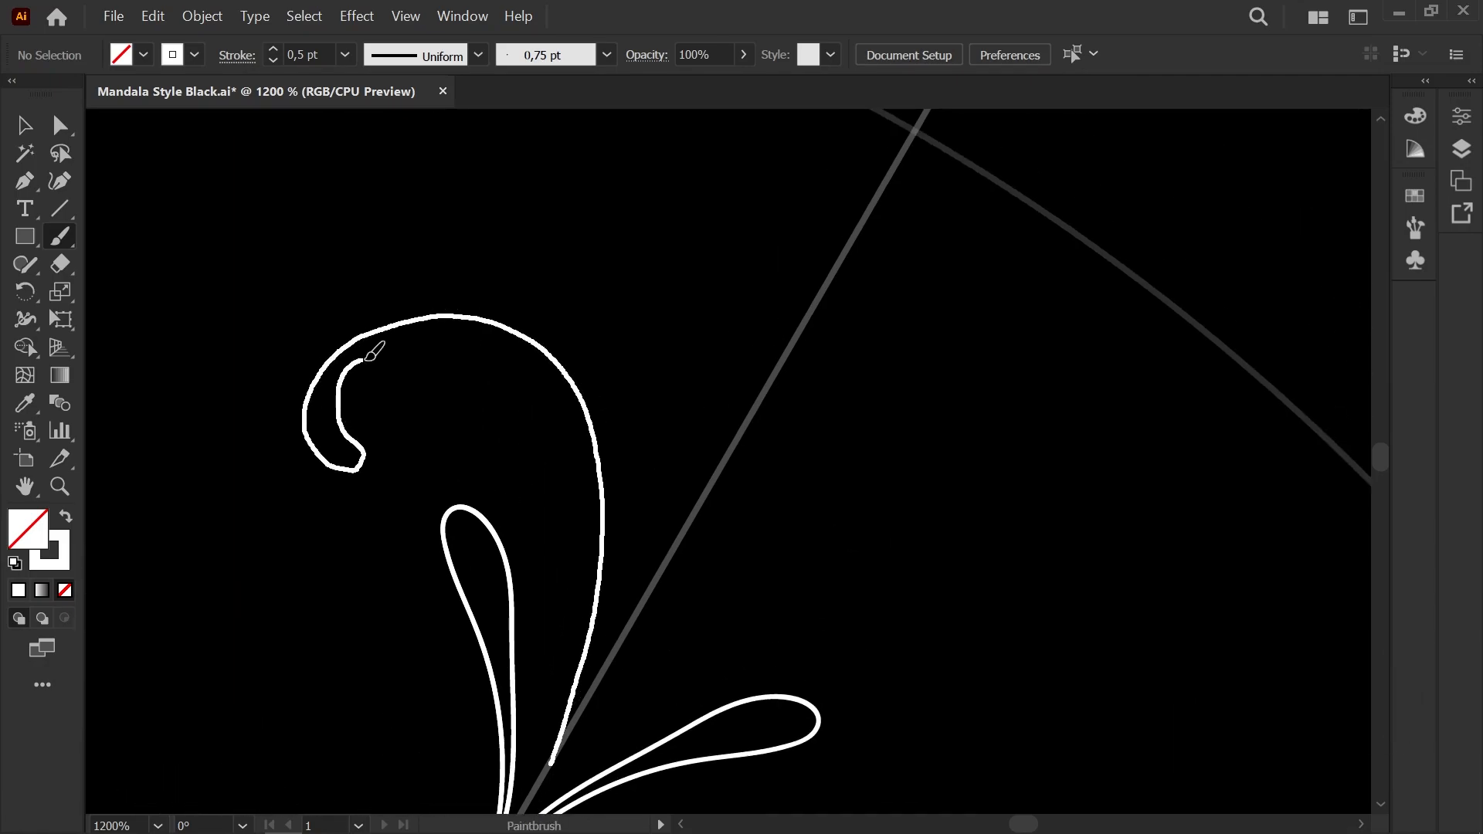
{"action": "mouse_move", "coordinate": [563, 733]}
{"action": "left_mouse_down"}
{"action": "mouse_move", "coordinate": [562, 775]}
{"action": "mouse_move", "coordinate": [597, 673]}
{"action": "left_mouse_up"}
{"action": "scroll", "coordinate": [564, 647], "scroll_direction": "down", "scroll_amount": 5}
{"action": "key", "text": "ctrl+z"}
Step: Try to paint a round-ended hook over the slim petal and another upright petal above it
{"action": "scroll", "coordinate": [565, 647], "scroll_direction": "up", "scroll_amount": 5}
{"action": "mouse_move", "coordinate": [403, 412]}
{"action": "left_mouse_down"}
{"action": "mouse_move", "coordinate": [587, 328]}
{"action": "mouse_move", "coordinate": [616, 575]}
{"action": "mouse_move", "coordinate": [598, 669]}
{"action": "left_mouse_up"}
{"action": "left_click_drag", "start_coordinate": [662, 489], "coordinate": [565, 638]}
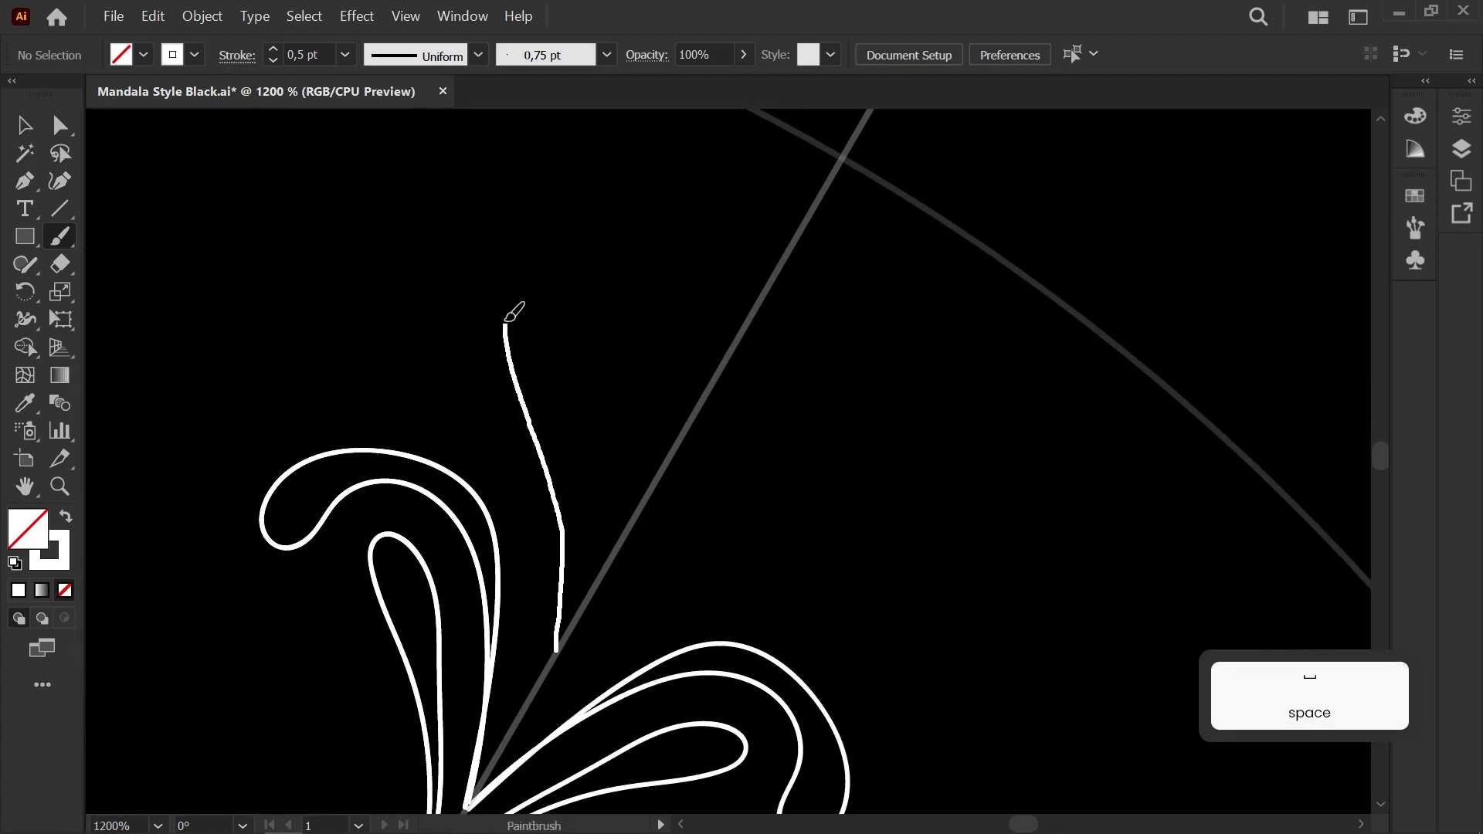
{"action": "left_click_drag", "start_coordinate": [569, 488], "coordinate": [579, 520]}
{"action": "scroll", "coordinate": [579, 520], "scroll_direction": "down", "scroll_amount": 10}
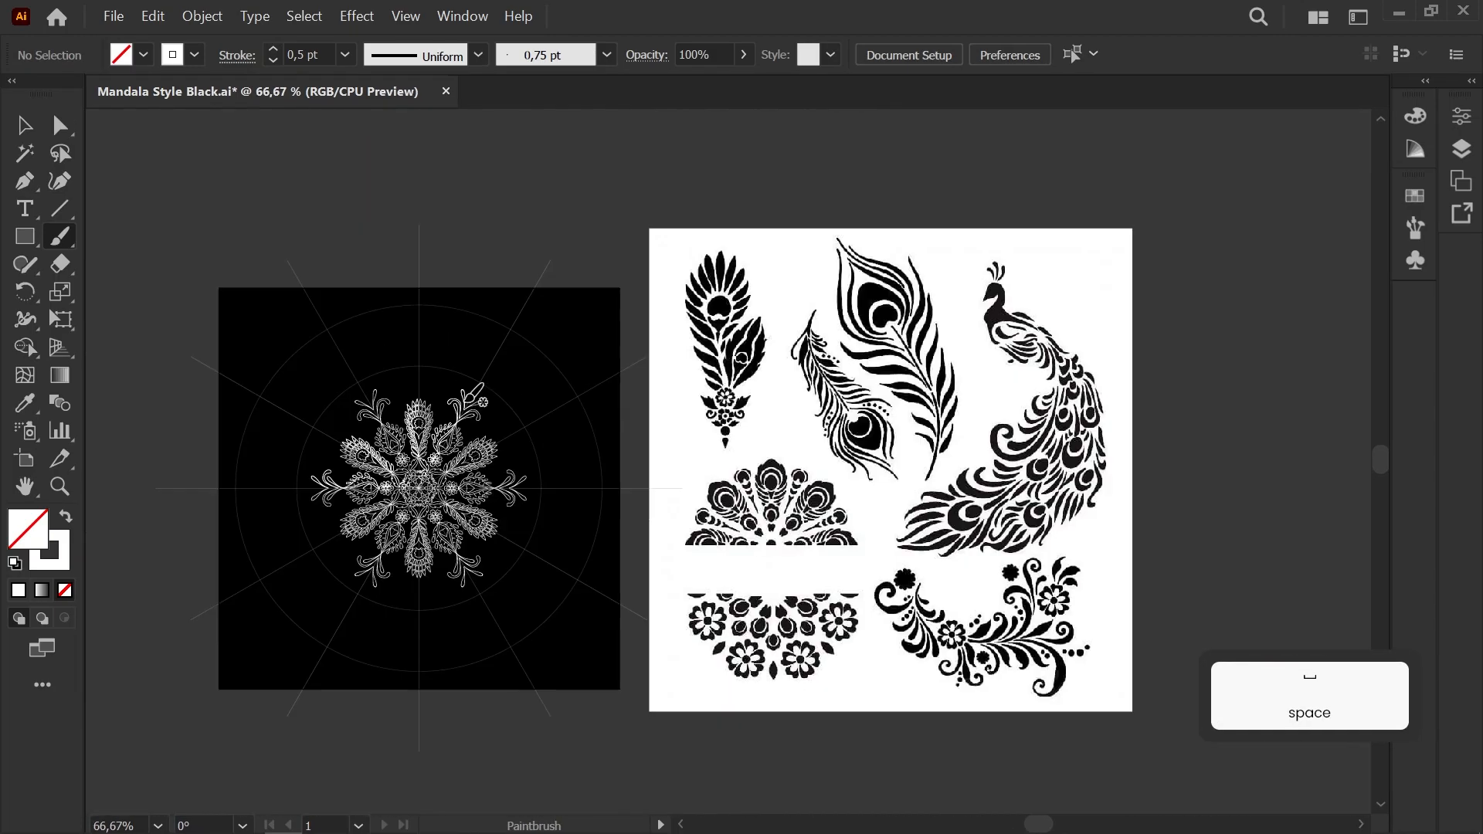
{"action": "scroll", "coordinate": [473, 392], "scroll_direction": "up", "scroll_amount": 10}
{"action": "key", "text": "ctrl+z"}
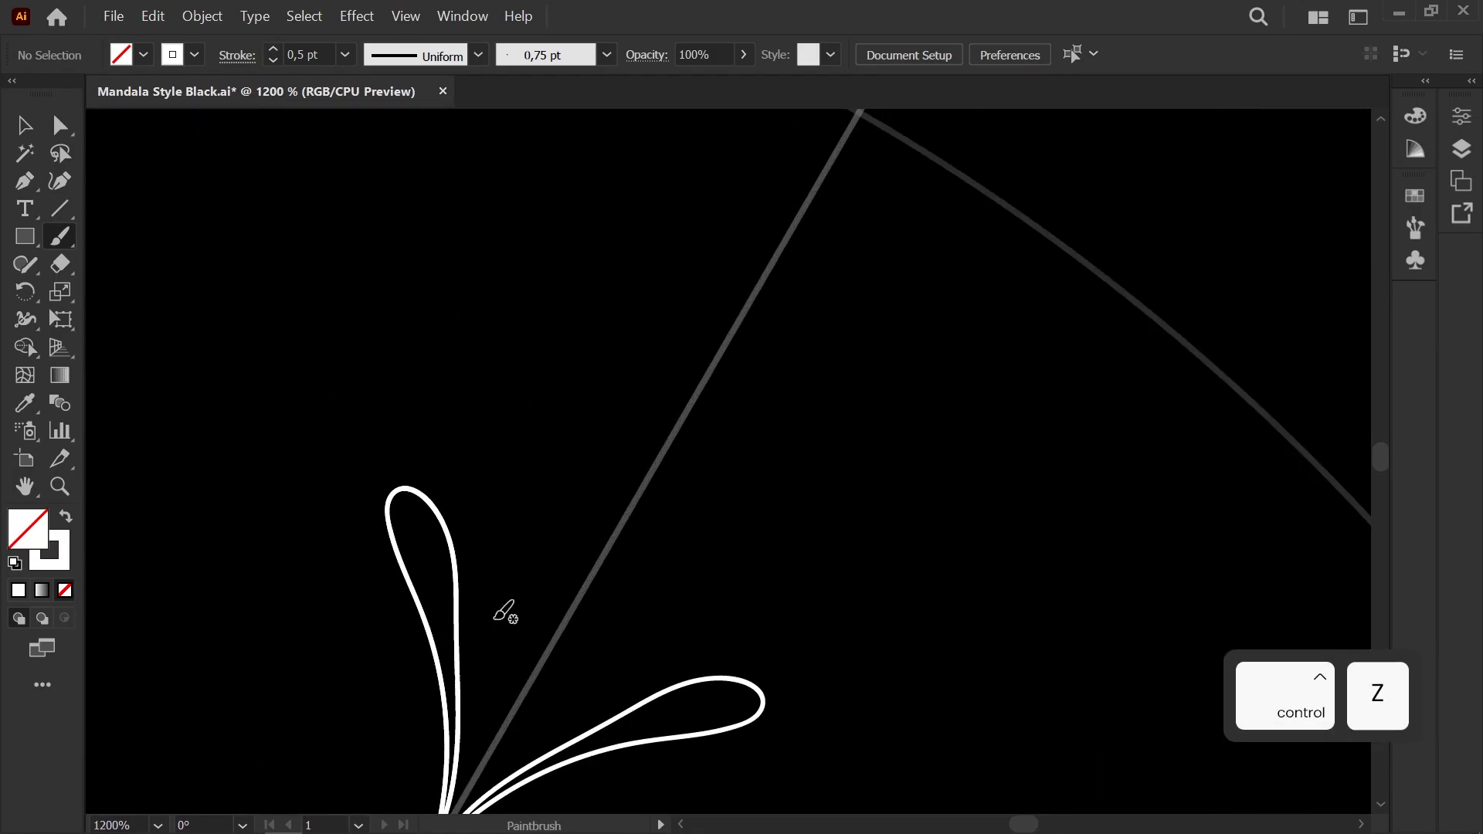
Step: Paint a double-lined curl with a spiral end, rising from the axis and arching over the slim petal
{"action": "left_click_drag", "start_coordinate": [291, 504], "coordinate": [291, 438]}
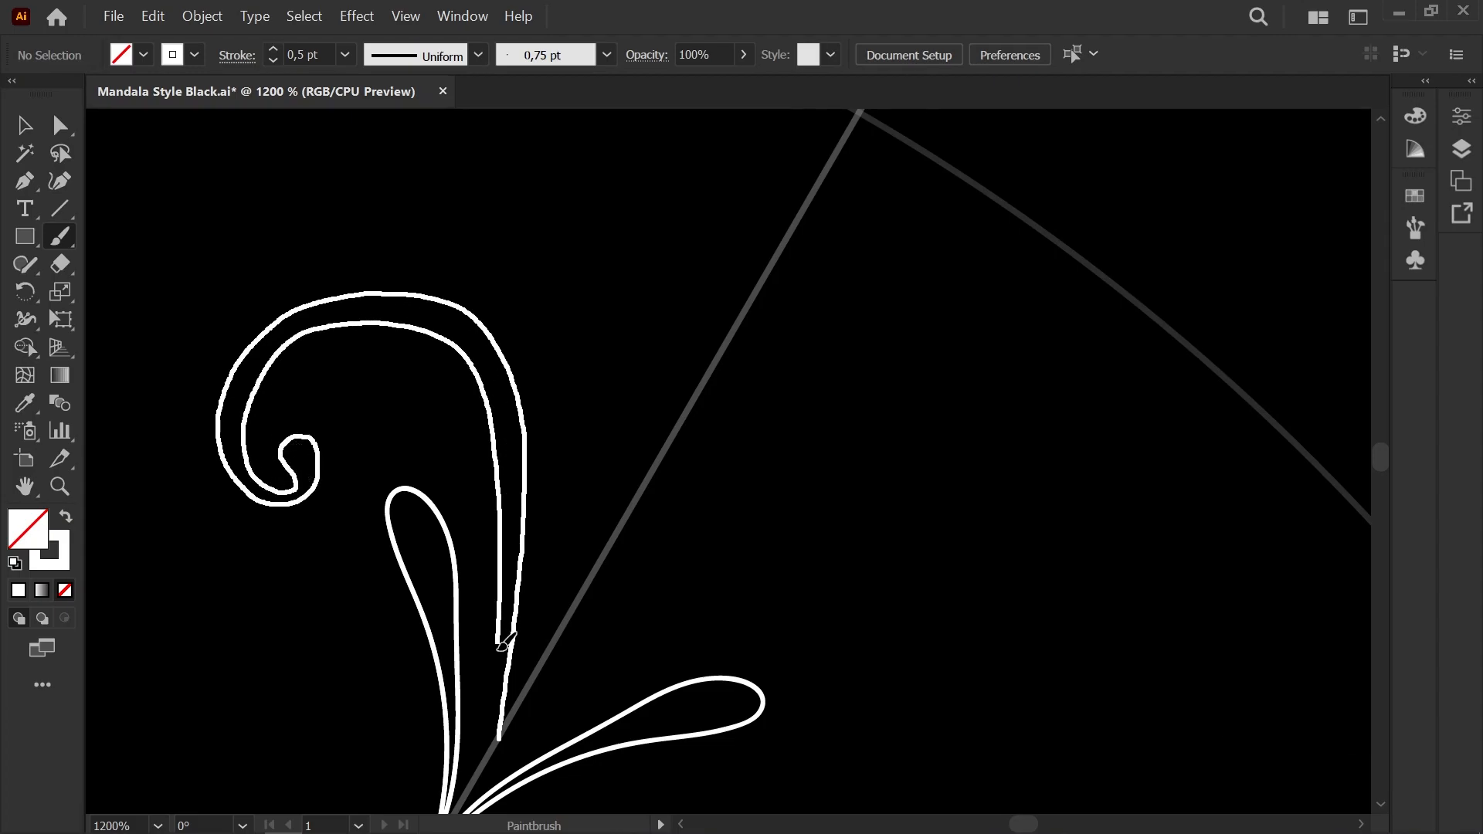
{"action": "left_click_drag", "start_coordinate": [502, 744], "coordinate": [502, 745]}
{"action": "scroll", "coordinate": [533, 571], "scroll_direction": "down", "scroll_amount": 2}
{"action": "scroll", "coordinate": [666, 350], "scroll_direction": "down", "scroll_amount": 1}
{"action": "mouse_move", "coordinate": [523, 569]}
{"action": "left_mouse_down"}
{"action": "mouse_move", "coordinate": [666, 350]}
{"action": "mouse_move", "coordinate": [306, 345]}
{"action": "mouse_move", "coordinate": [392, 321]}
{"action": "mouse_move", "coordinate": [299, 348]}
{"action": "mouse_move", "coordinate": [268, 401]}
{"action": "mouse_move", "coordinate": [537, 478]}
{"action": "left_mouse_up"}
{"action": "scroll", "coordinate": [660, 335], "scroll_direction": "down", "scroll_amount": 4}
{"action": "scroll", "coordinate": [317, 326], "scroll_direction": "up", "scroll_amount": 6}
{"action": "scroll", "coordinate": [487, 610], "scroll_direction": "up", "scroll_amount": 1}
Step: Paint a short, round-ended petal from the symmetry axis just above the base of the spiral curl
{"action": "scroll", "coordinate": [492, 608], "scroll_direction": "down", "scroll_amount": 5}
{"action": "left_click_drag", "start_coordinate": [488, 607], "coordinate": [299, 414]}
{"action": "scroll", "coordinate": [130, 456], "scroll_direction": "down", "scroll_amount": 2}
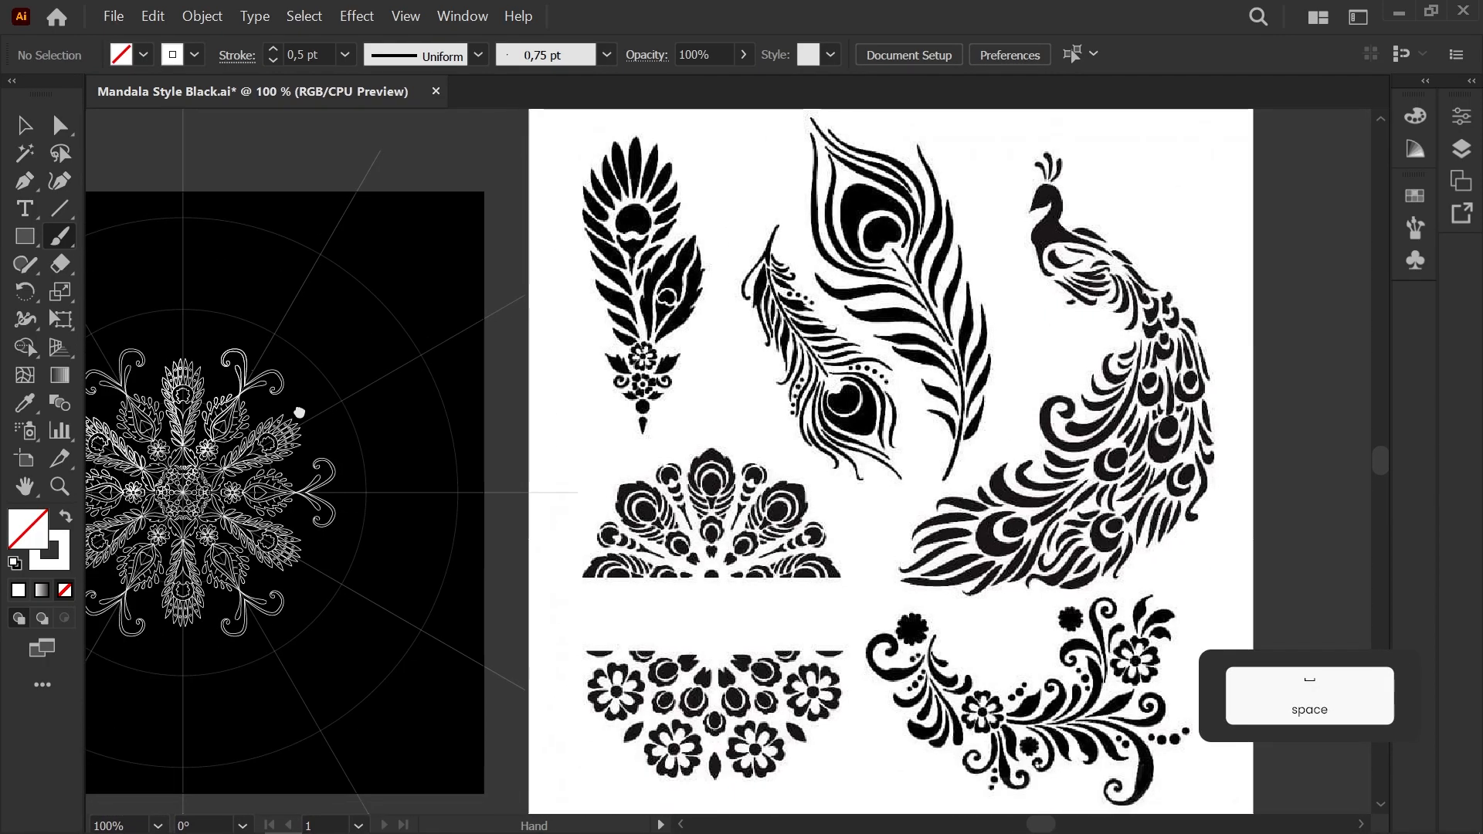
{"action": "scroll", "coordinate": [299, 414], "scroll_direction": "up", "scroll_amount": 4}
{"action": "scroll", "coordinate": [348, 404], "scroll_direction": "up", "scroll_amount": 2}
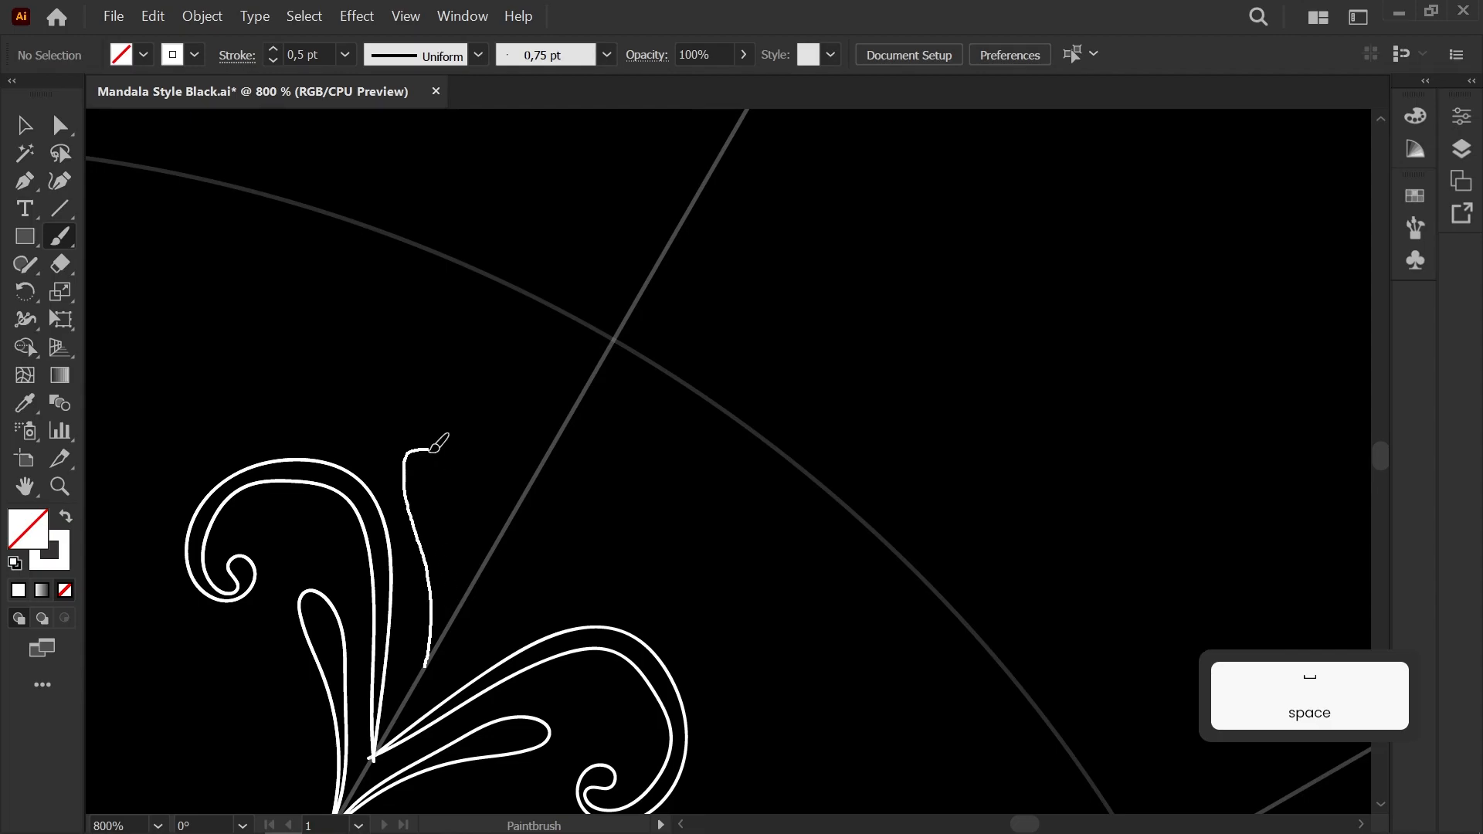
{"action": "left_click_drag", "start_coordinate": [428, 452], "coordinate": [430, 653]}
{"action": "left_click_drag", "start_coordinate": [494, 491], "coordinate": [462, 609]}
Step: Paint a longer, outward-bending petal from the symmetry axis above the short petal
{"action": "scroll", "coordinate": [505, 439], "scroll_direction": "down", "scroll_amount": 2}
{"action": "mouse_move", "coordinate": [505, 439]}
{"action": "left_mouse_down"}
{"action": "mouse_move", "coordinate": [538, 404]}
{"action": "mouse_move", "coordinate": [549, 505]}
{"action": "left_mouse_up"}
{"action": "scroll", "coordinate": [549, 506], "scroll_direction": "up", "scroll_amount": 4}
{"action": "scroll", "coordinate": [531, 606], "scroll_direction": "down", "scroll_amount": 1}
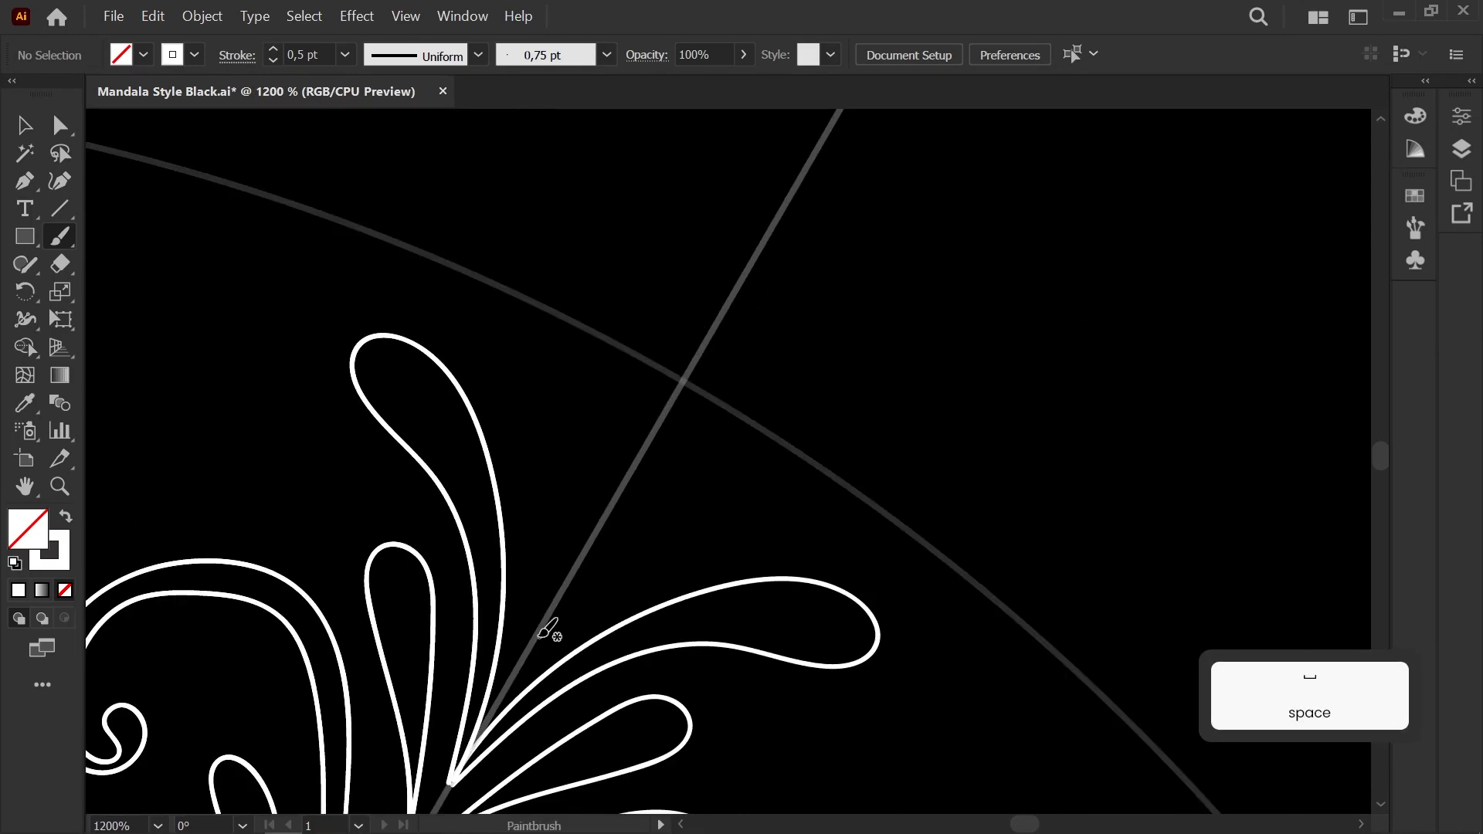
Step: Try to paint another stroke beside the long petal, above the spiral curl
{"action": "left_click_drag", "start_coordinate": [264, 442], "coordinate": [207, 438]}
{"action": "key", "text": "ctrl+z"}
{"action": "left_click_drag", "start_coordinate": [518, 581], "coordinate": [701, 575]}
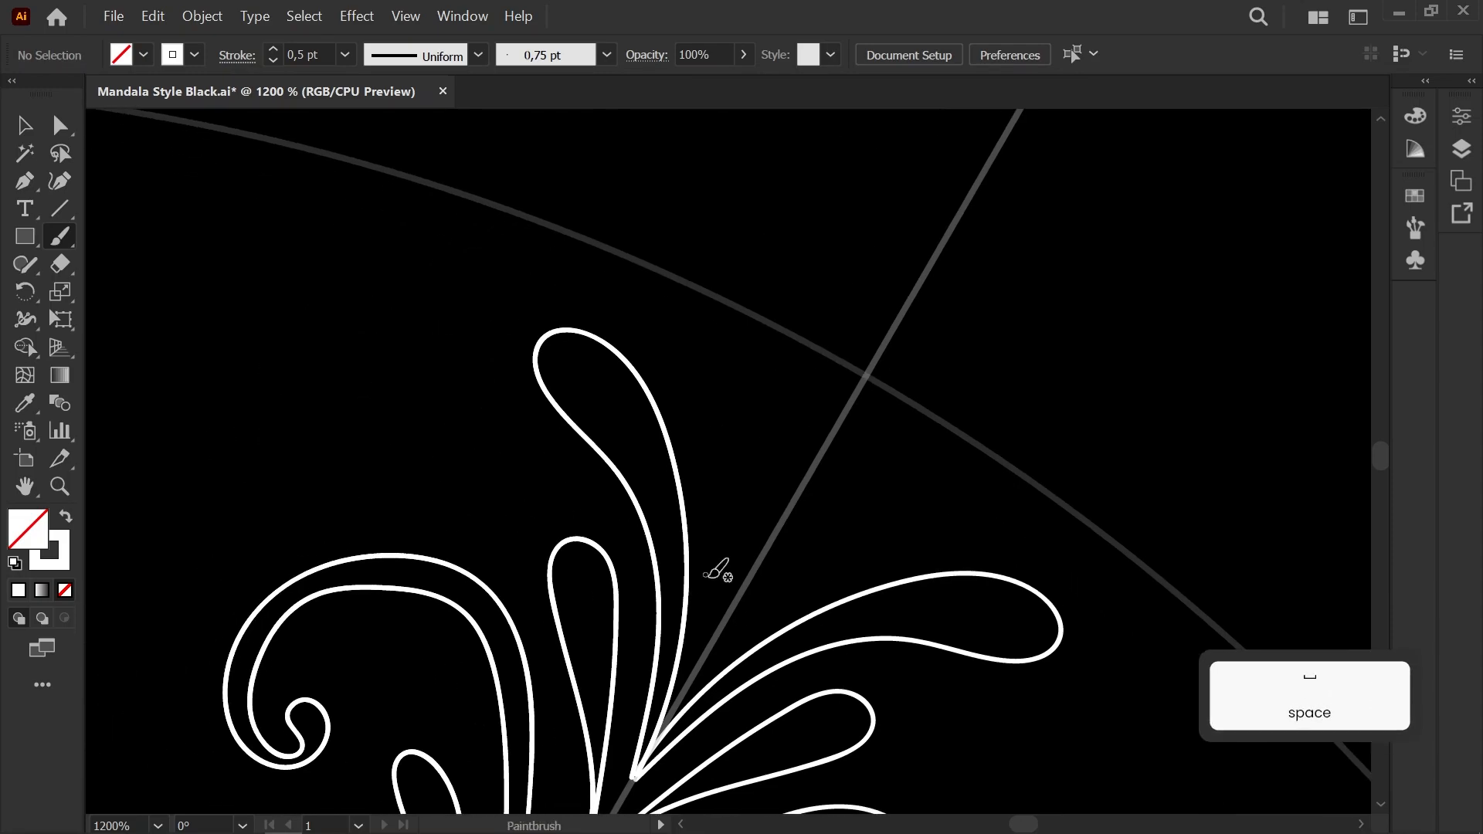
Step: Paint a double-lined curl with a rounded end, rising from the axis and arching over the long petal
{"action": "left_click_drag", "start_coordinate": [447, 453], "coordinate": [459, 474]}
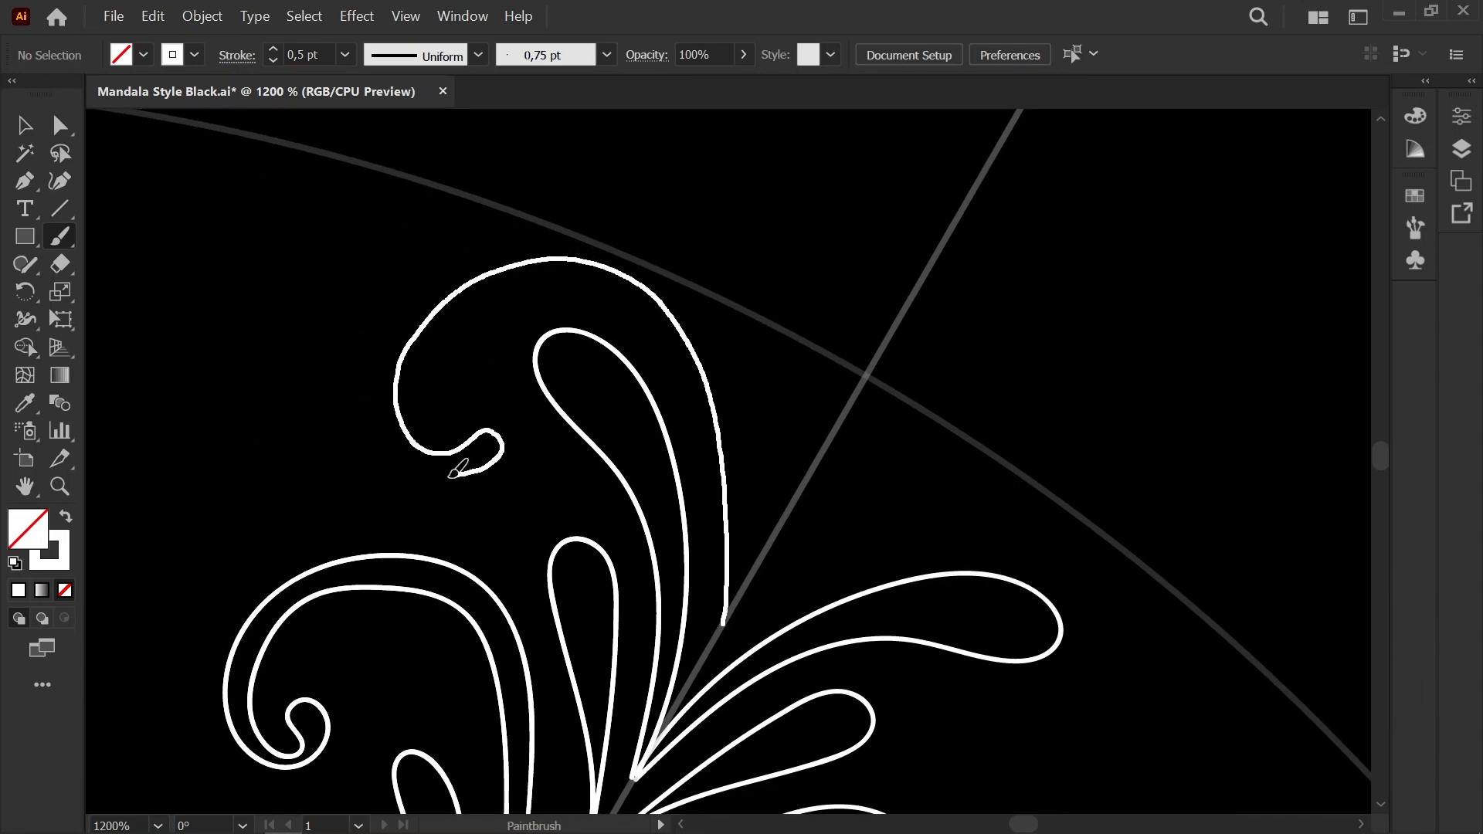
{"action": "scroll", "coordinate": [753, 483], "scroll_direction": "down", "scroll_amount": 3}
{"action": "mouse_move", "coordinate": [735, 610]}
{"action": "left_mouse_down"}
{"action": "mouse_move", "coordinate": [727, 624]}
{"action": "mouse_move", "coordinate": [762, 523]}
{"action": "left_mouse_up"}
Step: Adjust the end anchor and handle at the new curl's base so it meets its mirror image on the axis
{"action": "scroll", "coordinate": [755, 479], "scroll_direction": "up", "scroll_amount": 3}
{"action": "key", "text": "a"}
{"action": "scroll", "coordinate": [764, 489], "scroll_direction": "up", "scroll_amount": 2}
{"action": "left_click", "coordinate": [727, 572]}
{"action": "left_click", "coordinate": [728, 571]}
{"action": "left_click_drag", "start_coordinate": [815, 400], "coordinate": [821, 377]}
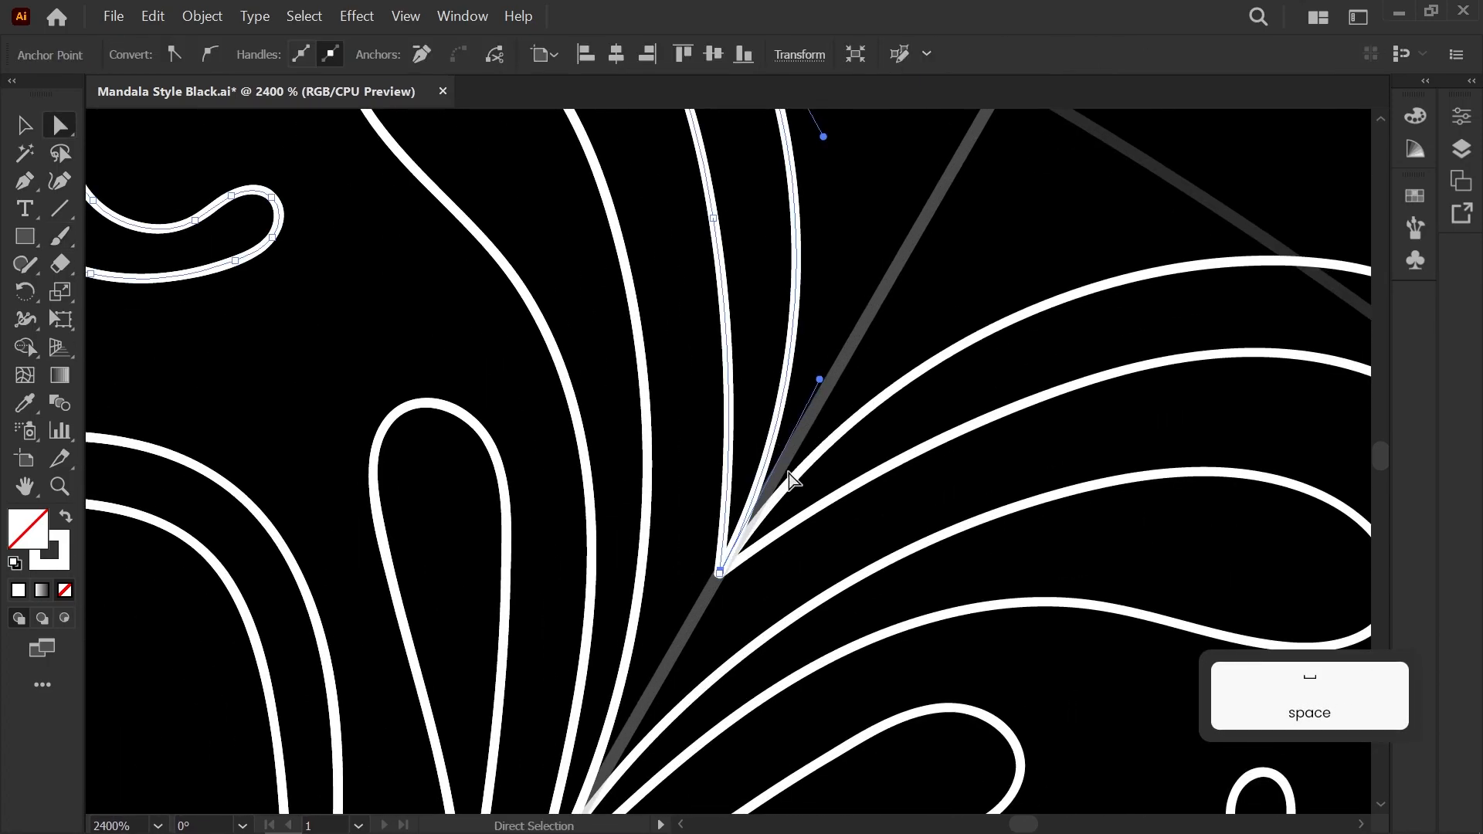
Step: Move the base endpoint of the short petal above the spiral curl onto the symmetry axis
{"action": "left_click", "coordinate": [672, 568]}
{"action": "scroll", "coordinate": [669, 569], "scroll_direction": "down", "scroll_amount": 2}
{"action": "left_click_drag", "start_coordinate": [560, 564], "coordinate": [730, 428]}
{"action": "scroll", "coordinate": [751, 664], "scroll_direction": "up", "scroll_amount": 3}
{"action": "left_click", "coordinate": [670, 684]}
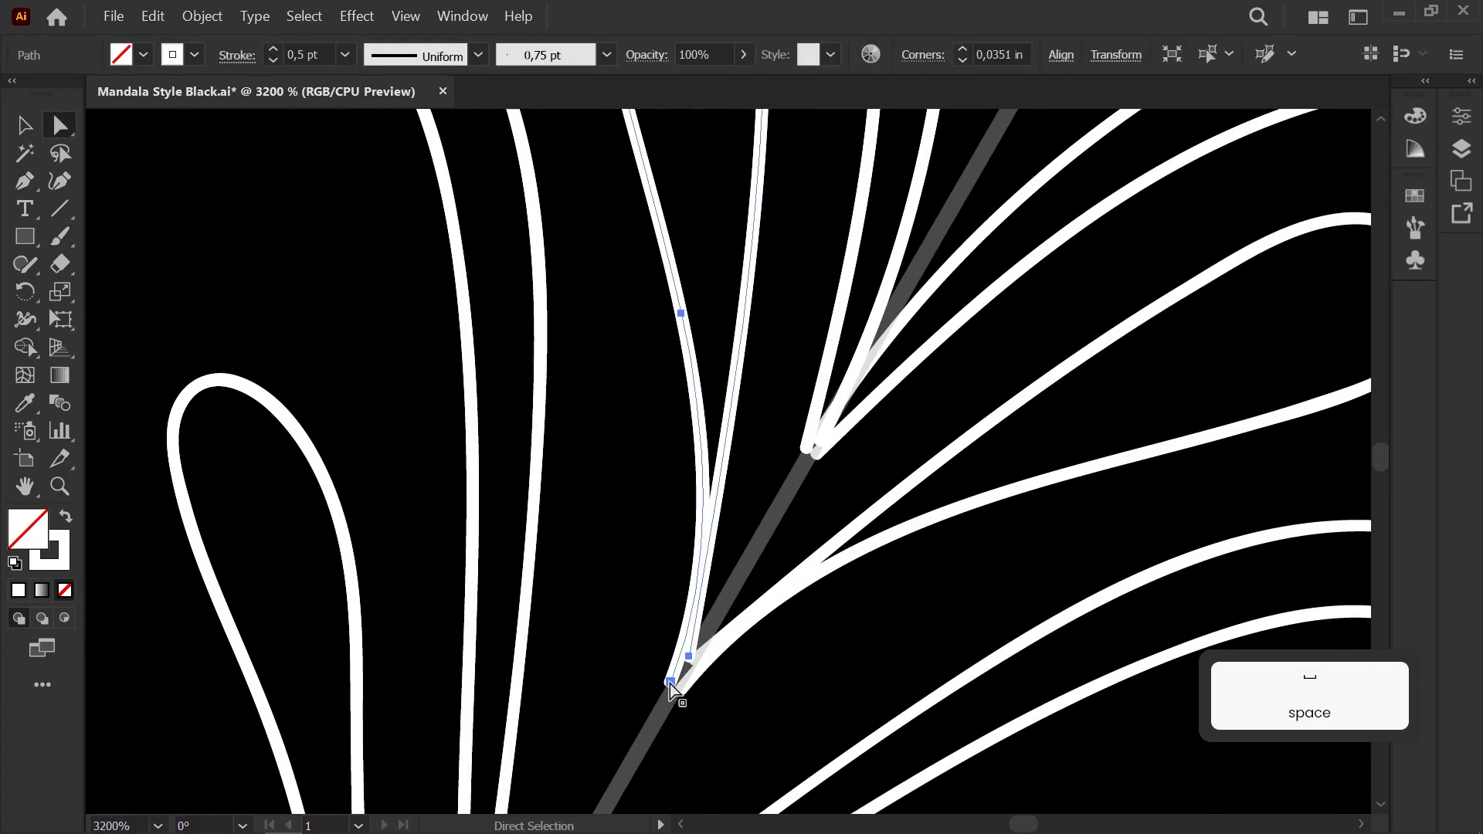
{"action": "left_click_drag", "start_coordinate": [670, 683], "coordinate": [684, 664]}
{"action": "left_click", "coordinate": [808, 451]}
{"action": "left_click_drag", "start_coordinate": [809, 448], "coordinate": [819, 444]}
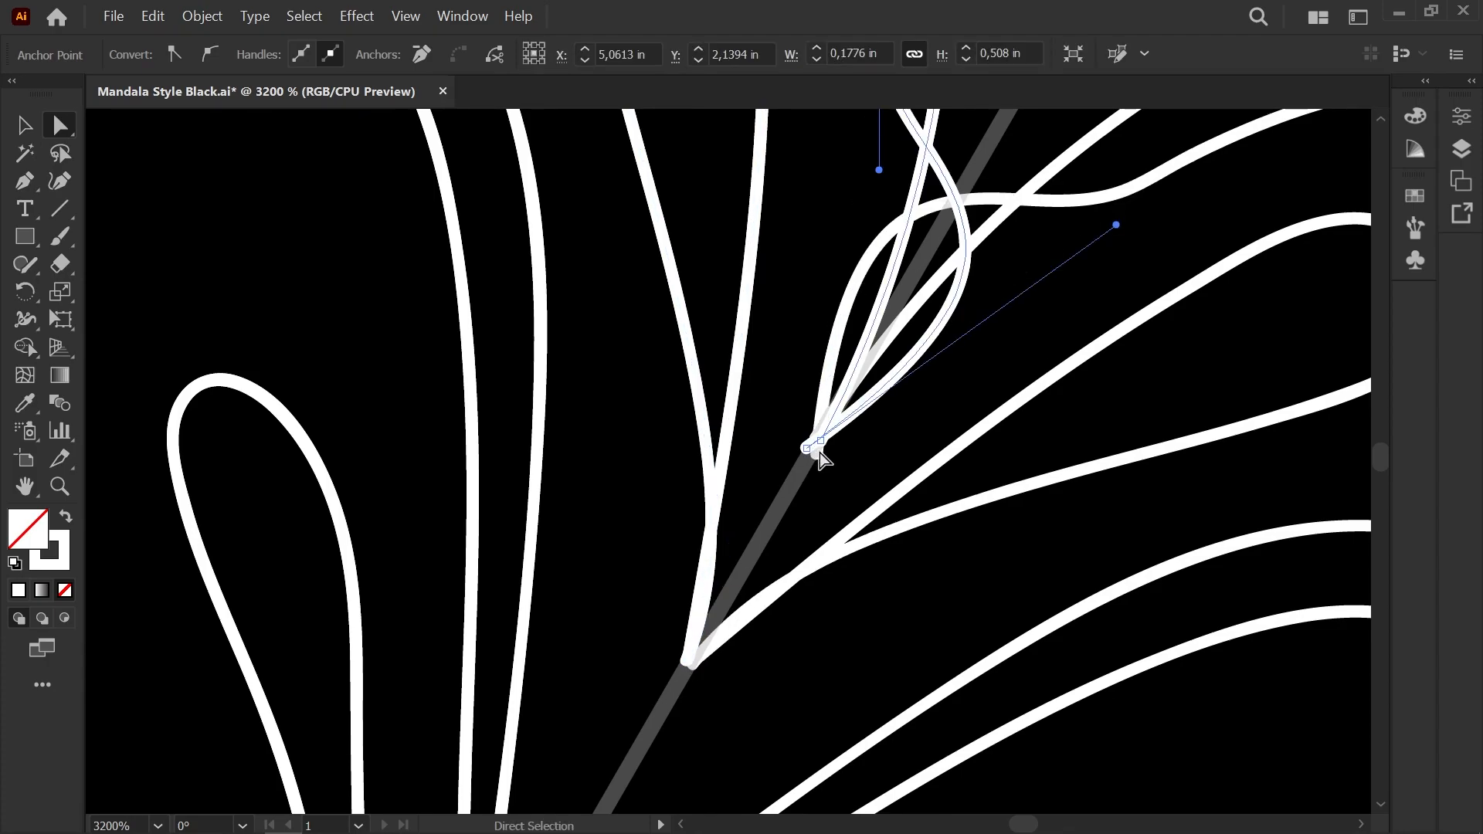
{"action": "key", "text": "ctrl+z"}
{"action": "left_click", "coordinate": [786, 505]}
Step: Move the loose base endpoint of the spiral curl onto the symmetry axis
{"action": "scroll", "coordinate": [786, 506], "scroll_direction": "down", "scroll_amount": 7}
{"action": "left_click_drag", "start_coordinate": [786, 506], "coordinate": [672, 429]}
{"action": "scroll", "coordinate": [675, 436], "scroll_direction": "down", "scroll_amount": 5}
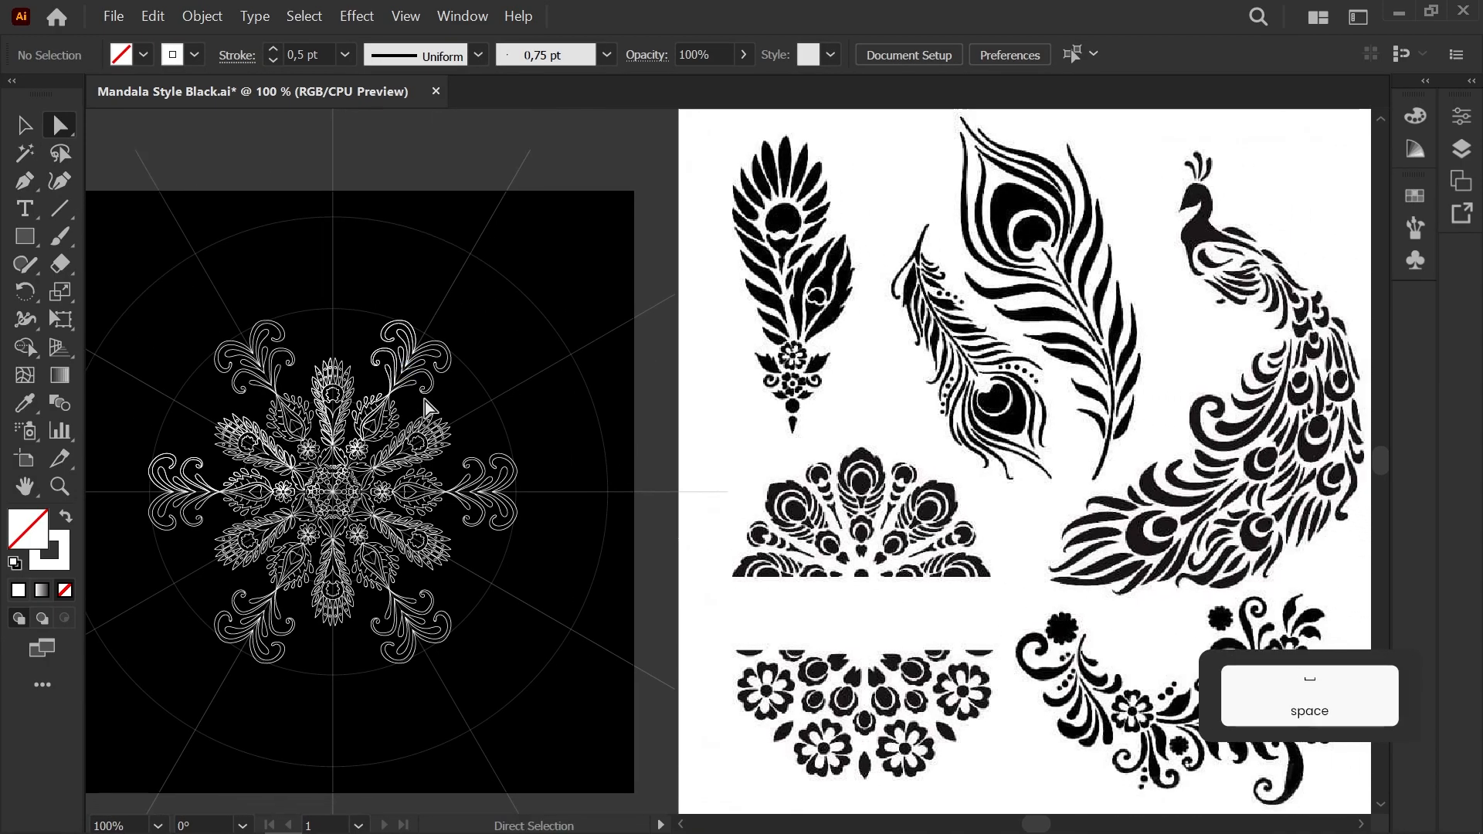
{"action": "scroll", "coordinate": [409, 383], "scroll_direction": "up", "scroll_amount": 11}
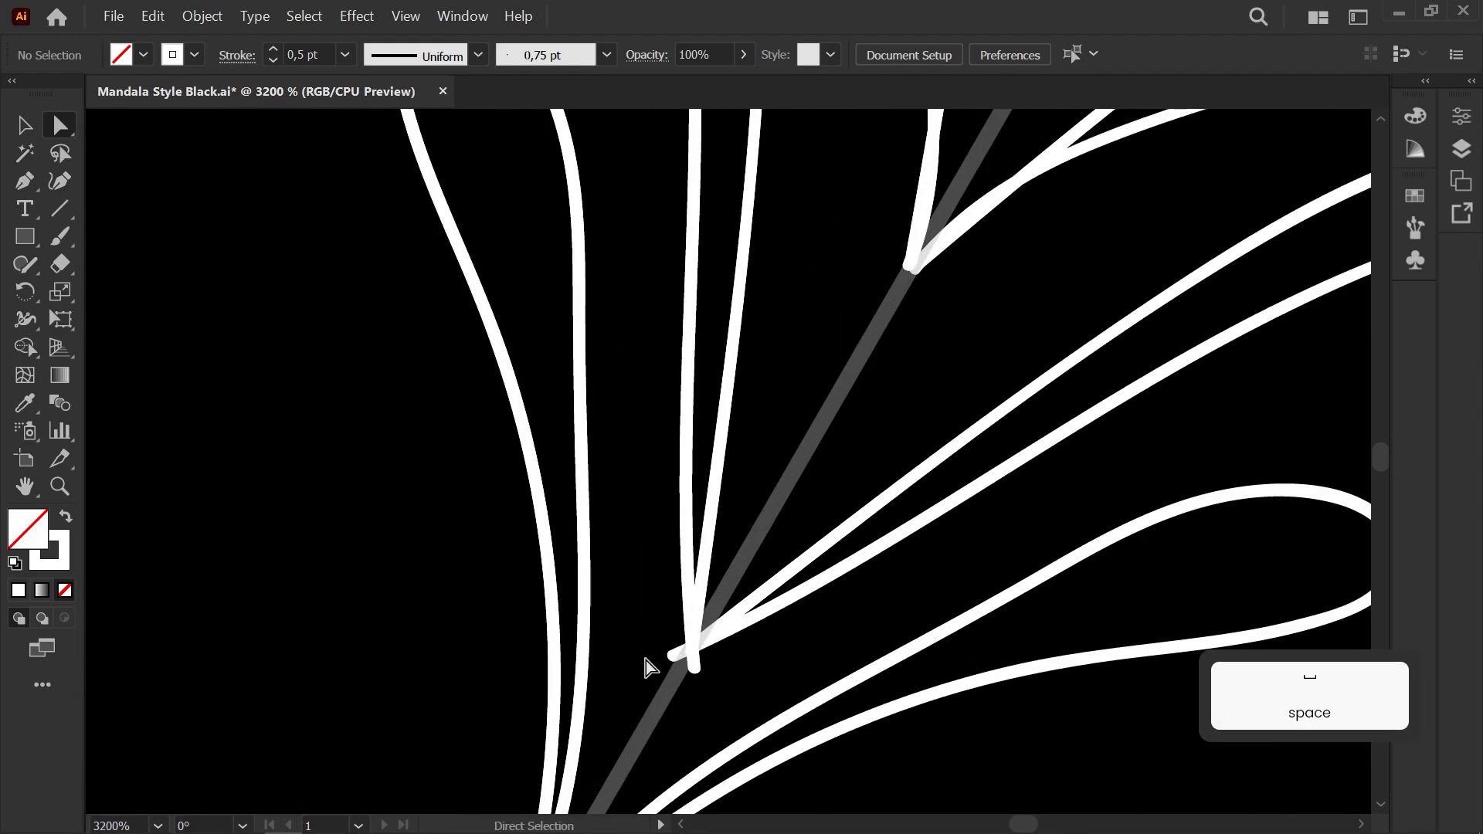
{"action": "left_click", "coordinate": [695, 669]}
{"action": "left_click_drag", "start_coordinate": [696, 669], "coordinate": [688, 650]}
{"action": "left_click", "coordinate": [371, 517]}
{"action": "left_click_drag", "start_coordinate": [364, 518], "coordinate": [489, 417]}
Step: Paint a dot and four gradually larger circles in a row along the outer side of the lowest slim petal
{"action": "scroll", "coordinate": [489, 417], "scroll_direction": "down", "scroll_amount": 2}
{"action": "left_click_drag", "start_coordinate": [546, 563], "coordinate": [686, 665]}
{"action": "key", "text": "b"}
{"action": "key", "text": "ctrl+z"}
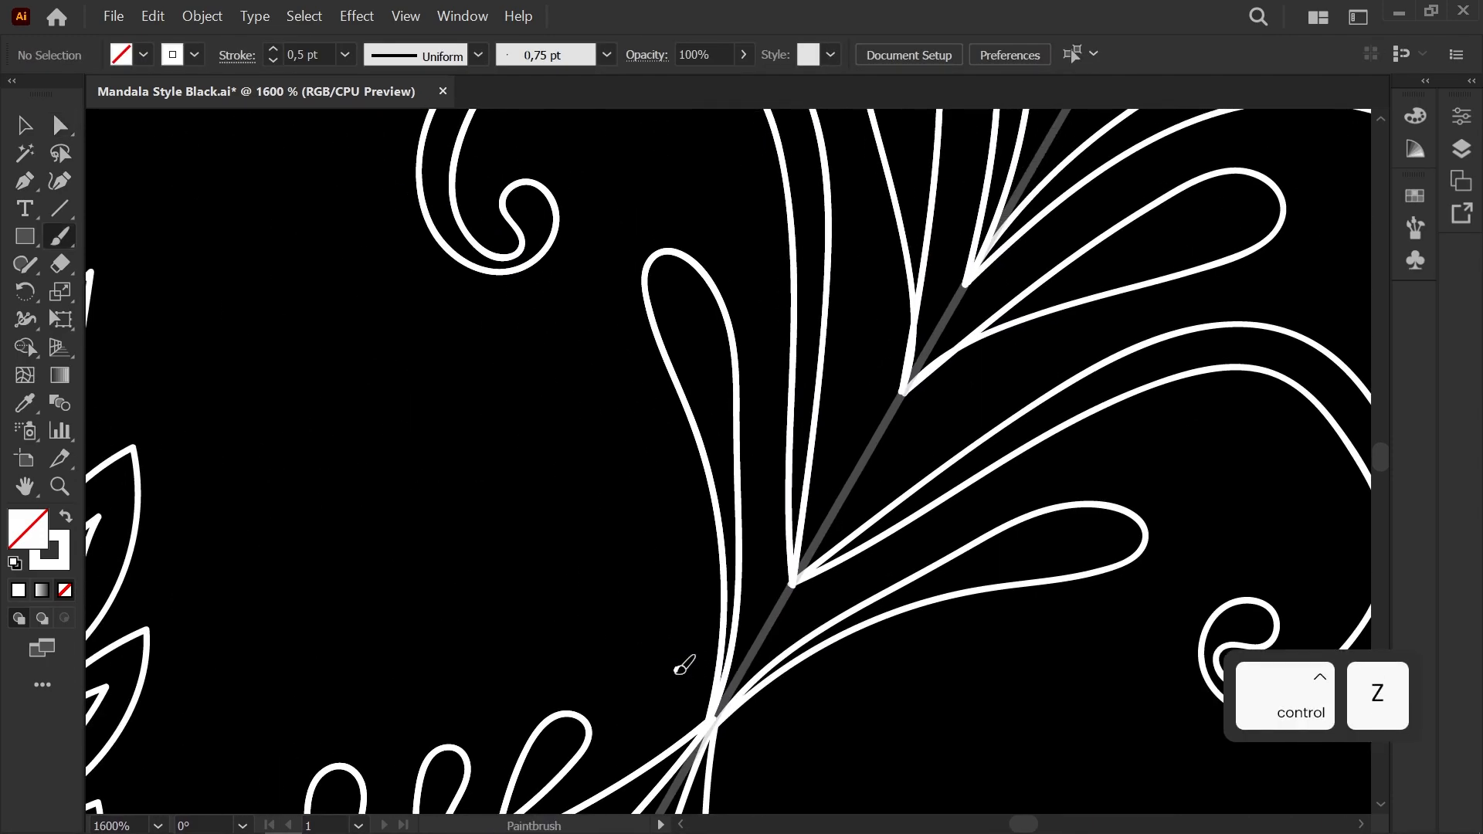
{"action": "left_click_drag", "start_coordinate": [678, 579], "coordinate": [687, 602]}
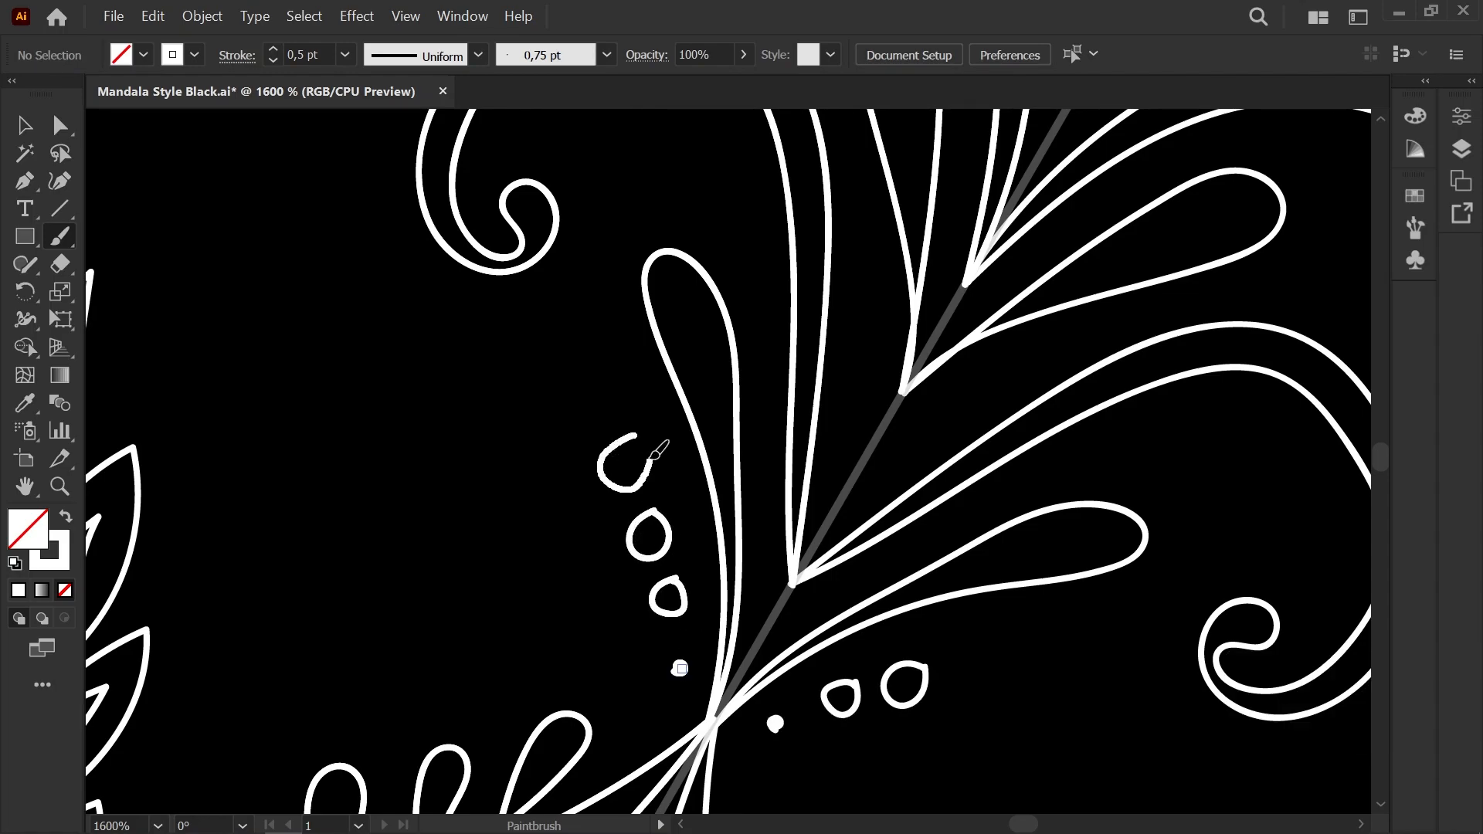
{"action": "left_click_drag", "start_coordinate": [602, 342], "coordinate": [600, 345]}
Step: Adjust the end anchor of the second-largest circle in the row to close its outline cleanly
{"action": "scroll", "coordinate": [623, 422], "scroll_direction": "up", "scroll_amount": 2}
{"action": "key", "text": "a"}
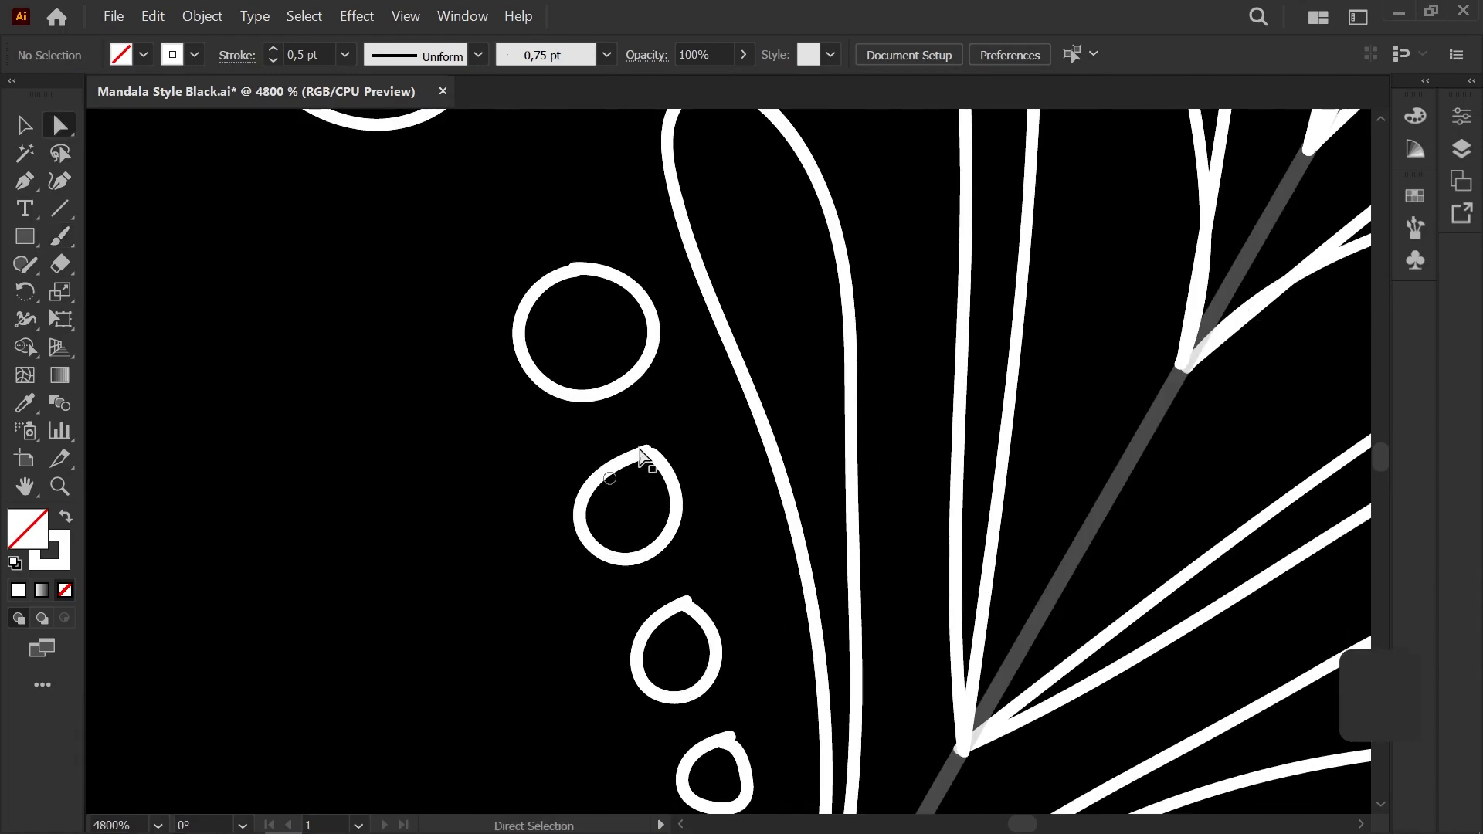
{"action": "left_click", "coordinate": [603, 469]}
{"action": "left_click", "coordinate": [667, 435]}
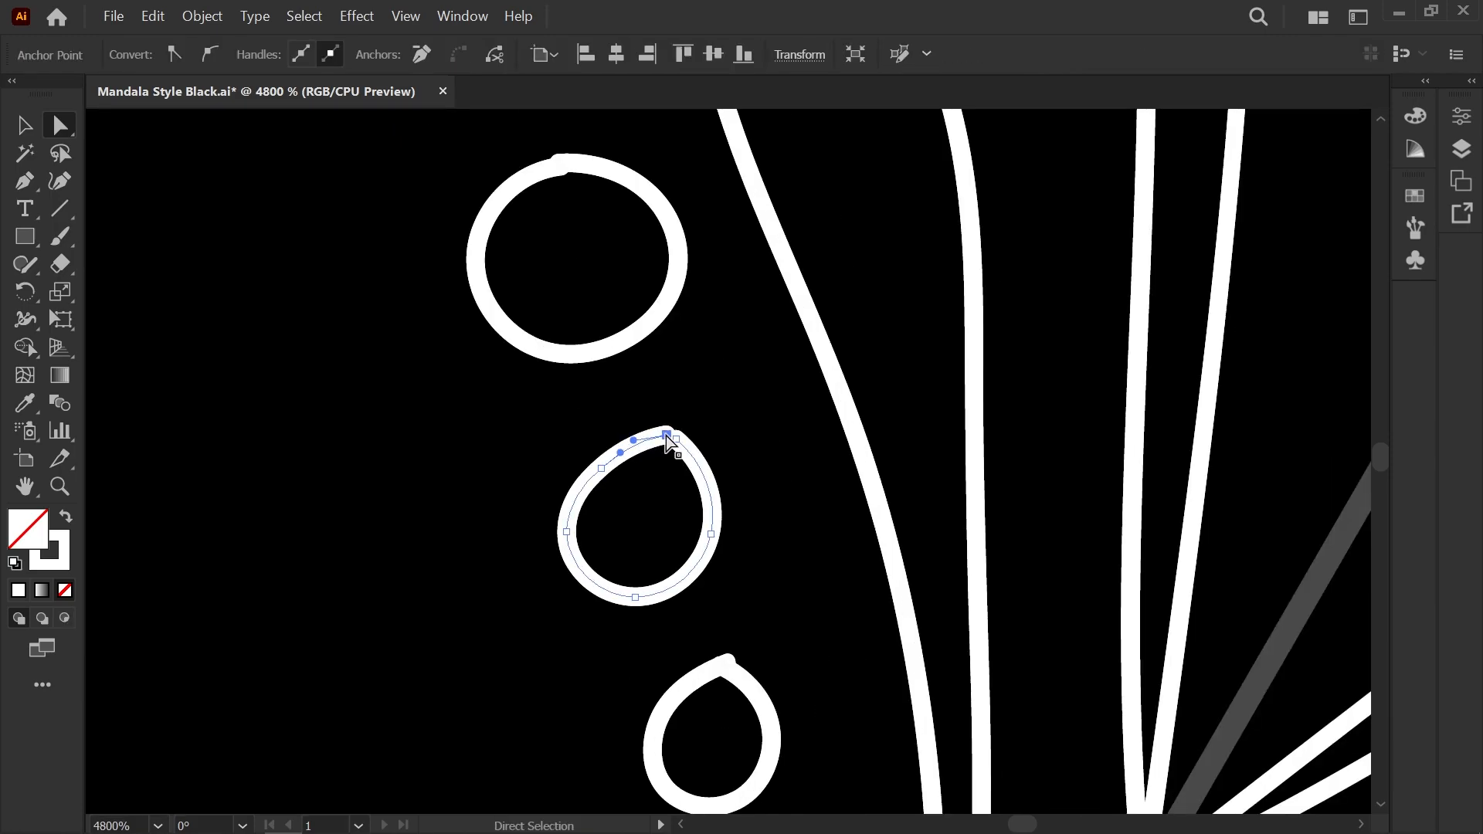
{"action": "left_click_drag", "start_coordinate": [676, 441], "coordinate": [668, 448]}
{"action": "left_click", "coordinate": [718, 429]}
Step: Tidy the end anchors of the smaller circles and the dot in the same row
{"action": "scroll", "coordinate": [718, 433], "scroll_direction": "down", "scroll_amount": 3}
{"action": "scroll", "coordinate": [733, 540], "scroll_direction": "up", "scroll_amount": 4}
{"action": "left_click", "coordinate": [734, 515]}
{"action": "left_click_drag", "start_coordinate": [781, 377], "coordinate": [769, 385]}
{"action": "left_click", "coordinate": [771, 568]}
{"action": "key", "text": "space"}
{"action": "left_click_drag", "start_coordinate": [771, 618], "coordinate": [664, 392]}
{"action": "left_click", "coordinate": [665, 521]}
{"action": "left_click", "coordinate": [665, 524]}
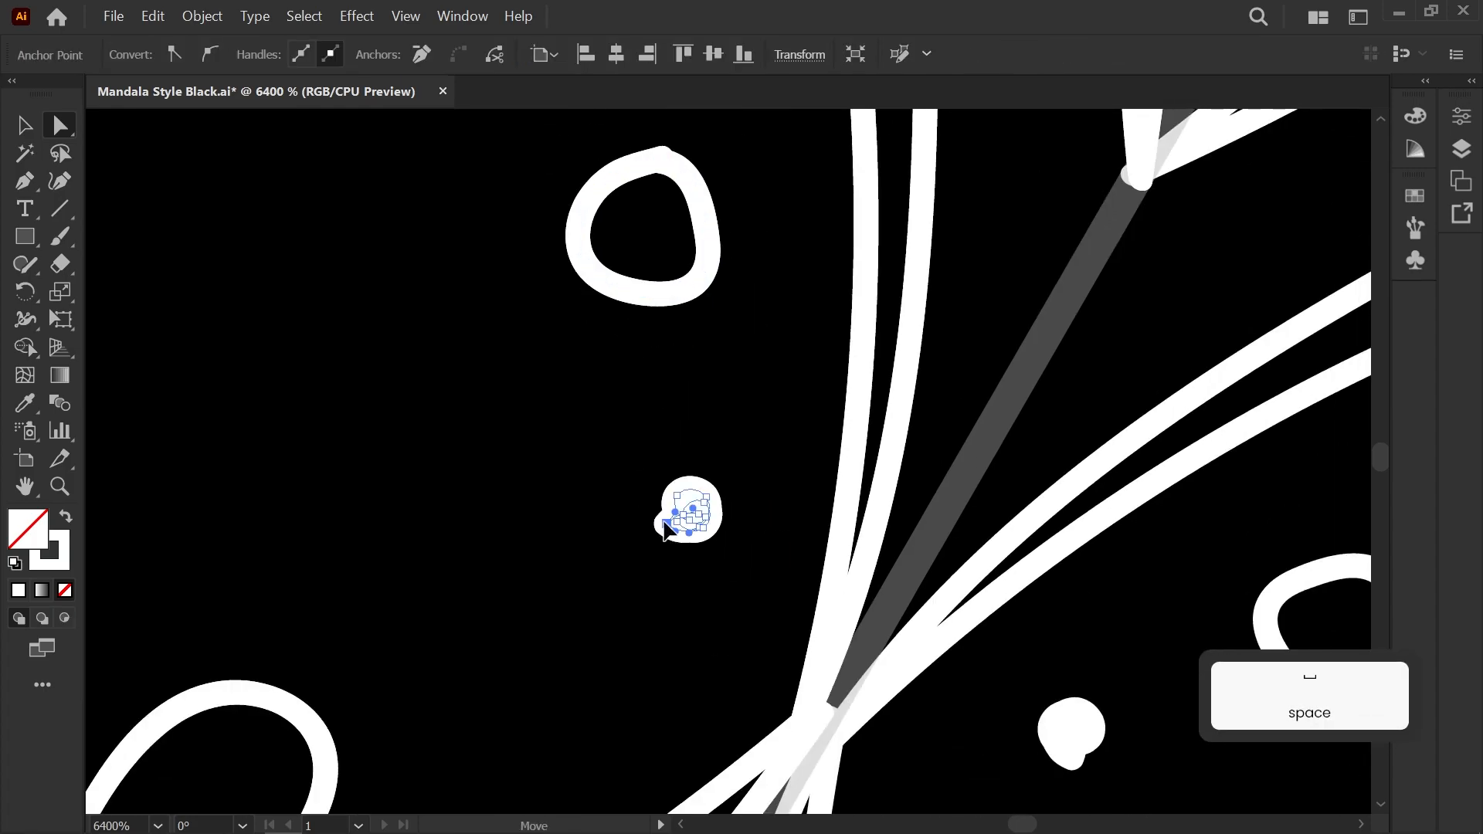
{"action": "left_click", "coordinate": [645, 535]}
{"action": "scroll", "coordinate": [606, 572], "scroll_direction": "down", "scroll_amount": 6}
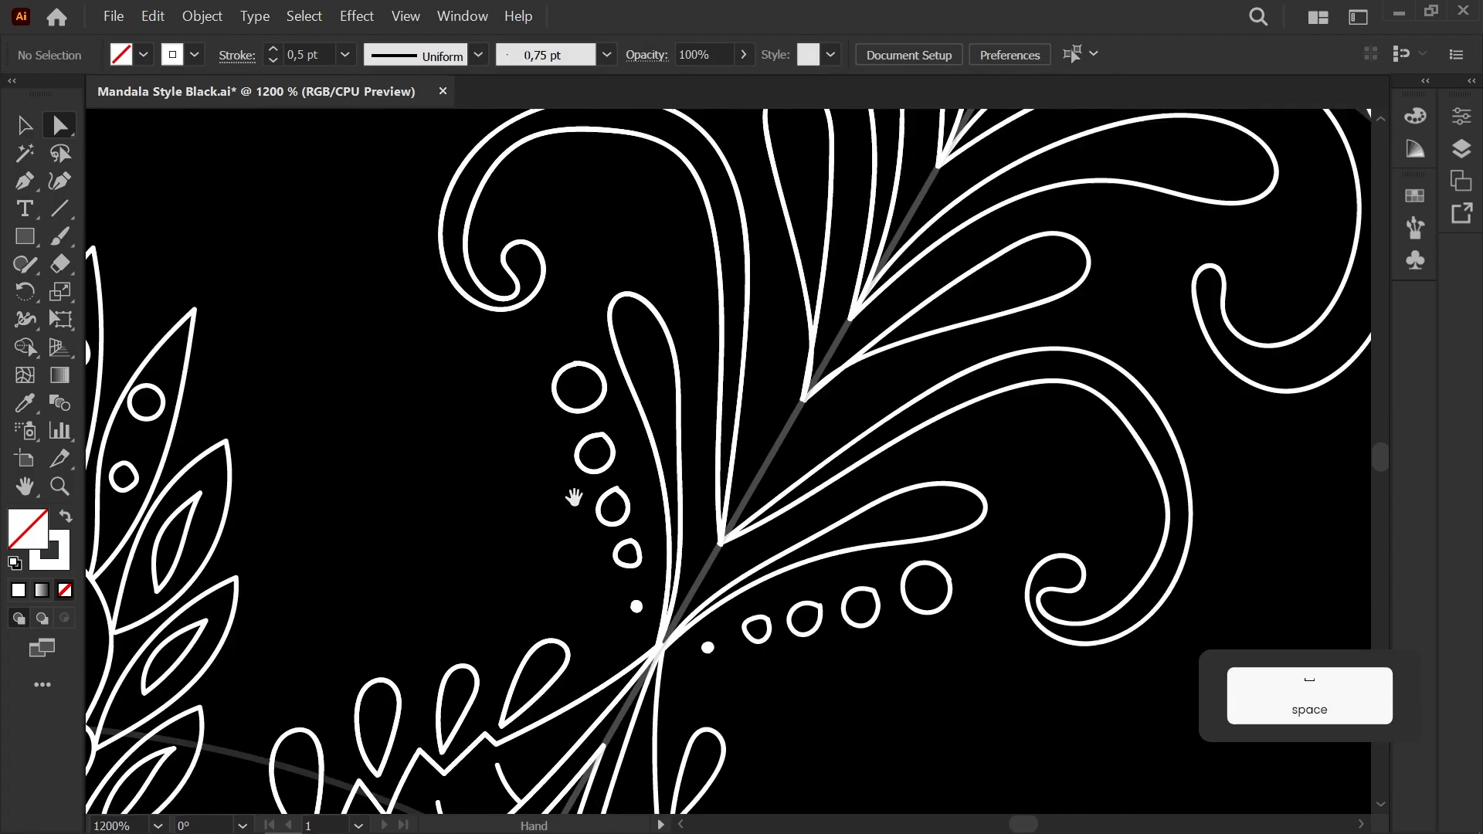
Step: Examine the overall mandala beside the peacock reference artwork
{"action": "scroll", "coordinate": [632, 398], "scroll_direction": "down", "scroll_amount": 4}
{"action": "scroll", "coordinate": [540, 441], "scroll_direction": "up", "scroll_amount": 3}
{"action": "scroll", "coordinate": [536, 497], "scroll_direction": "down", "scroll_amount": 5}
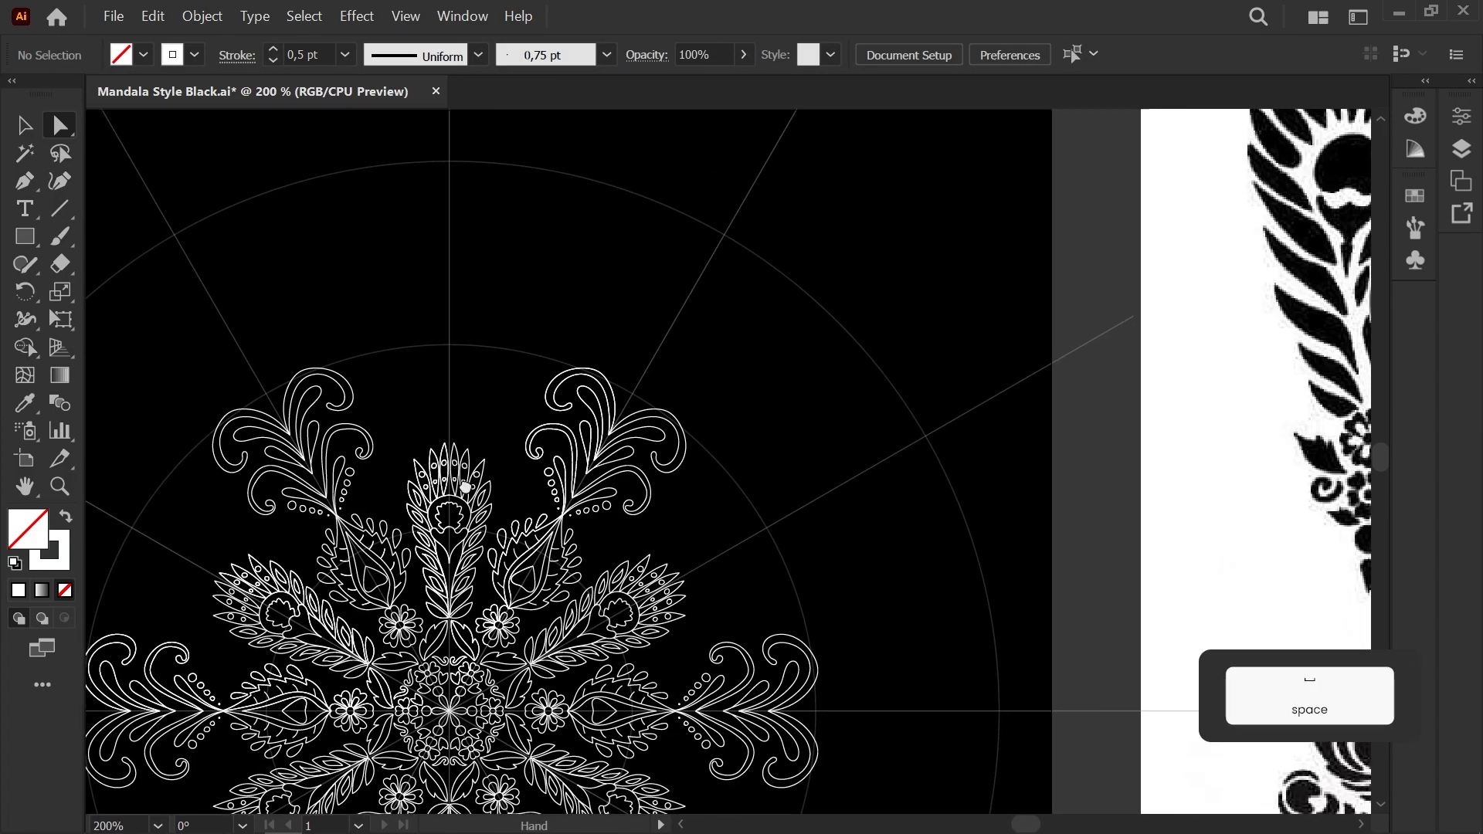
{"action": "scroll", "coordinate": [394, 475], "scroll_direction": "down", "scroll_amount": 1}
{"action": "scroll", "coordinate": [396, 479], "scroll_direction": "down", "scroll_amount": 2}
{"action": "scroll", "coordinate": [387, 430], "scroll_direction": "up", "scroll_amount": 1}
{"action": "left_click_drag", "start_coordinate": [387, 404], "coordinate": [369, 532]}
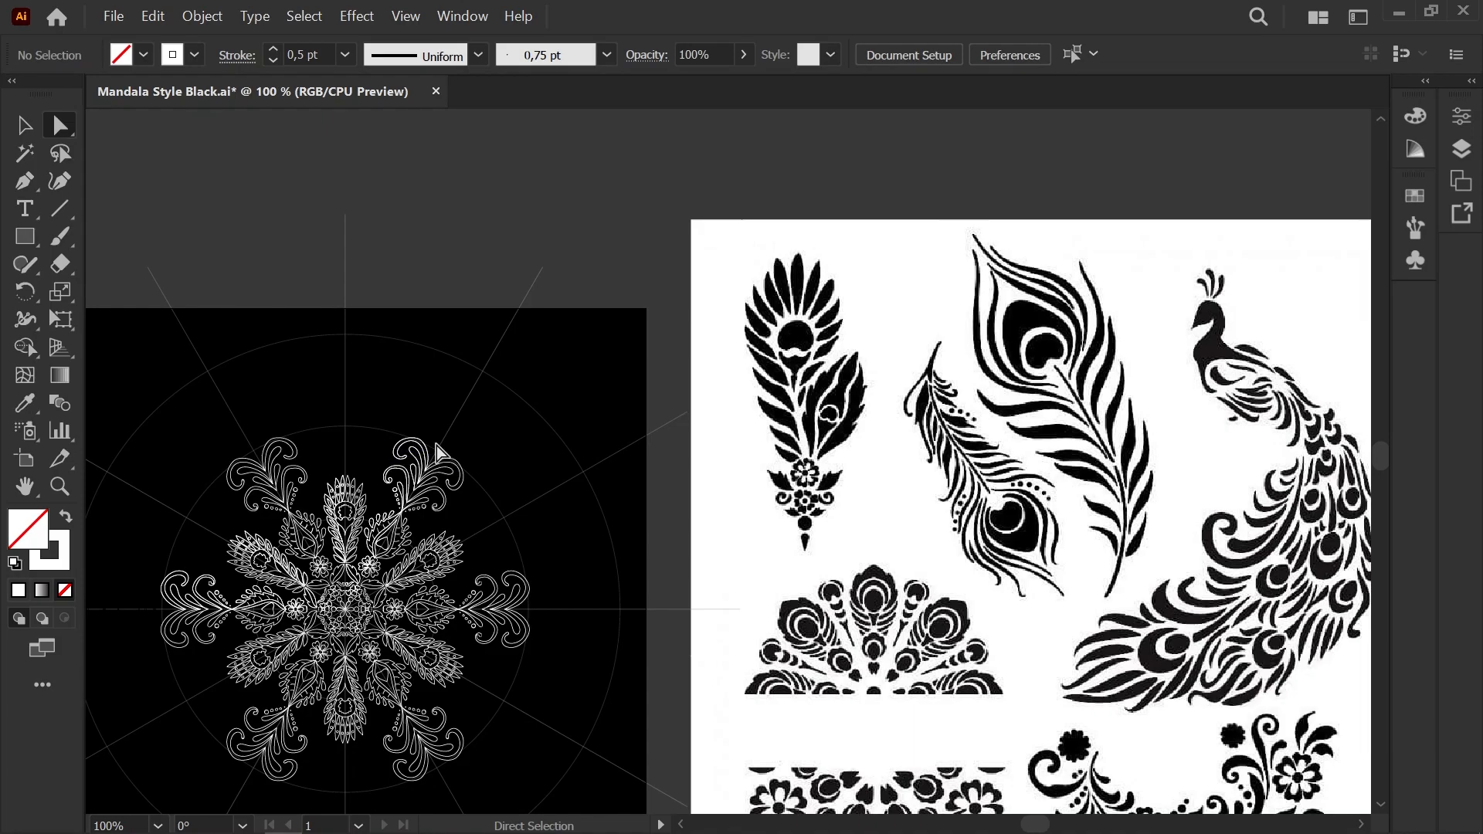
Step: Try to paint a shape on the symmetry axis beyond the uppermost curls
{"action": "scroll", "coordinate": [439, 463], "scroll_direction": "up", "scroll_amount": 7}
{"action": "key", "text": "b"}
{"action": "left_click_drag", "start_coordinate": [443, 401], "coordinate": [533, 391]}
{"action": "scroll", "coordinate": [533, 391], "scroll_direction": "down", "scroll_amount": 6}
{"action": "mouse_move", "coordinate": [406, 437]}
{"action": "left_mouse_down"}
{"action": "mouse_move", "coordinate": [270, 516]}
{"action": "mouse_move", "coordinate": [417, 464]}
{"action": "mouse_move", "coordinate": [322, 629]}
{"action": "mouse_move", "coordinate": [293, 565]}
{"action": "left_mouse_up"}
{"action": "scroll", "coordinate": [324, 472], "scroll_direction": "up", "scroll_amount": 5}
{"action": "key", "text": "ctrl+z"}
{"action": "scroll", "coordinate": [329, 608], "scroll_direction": "up", "scroll_amount": 1}
{"action": "key", "text": "ctrl+z"}
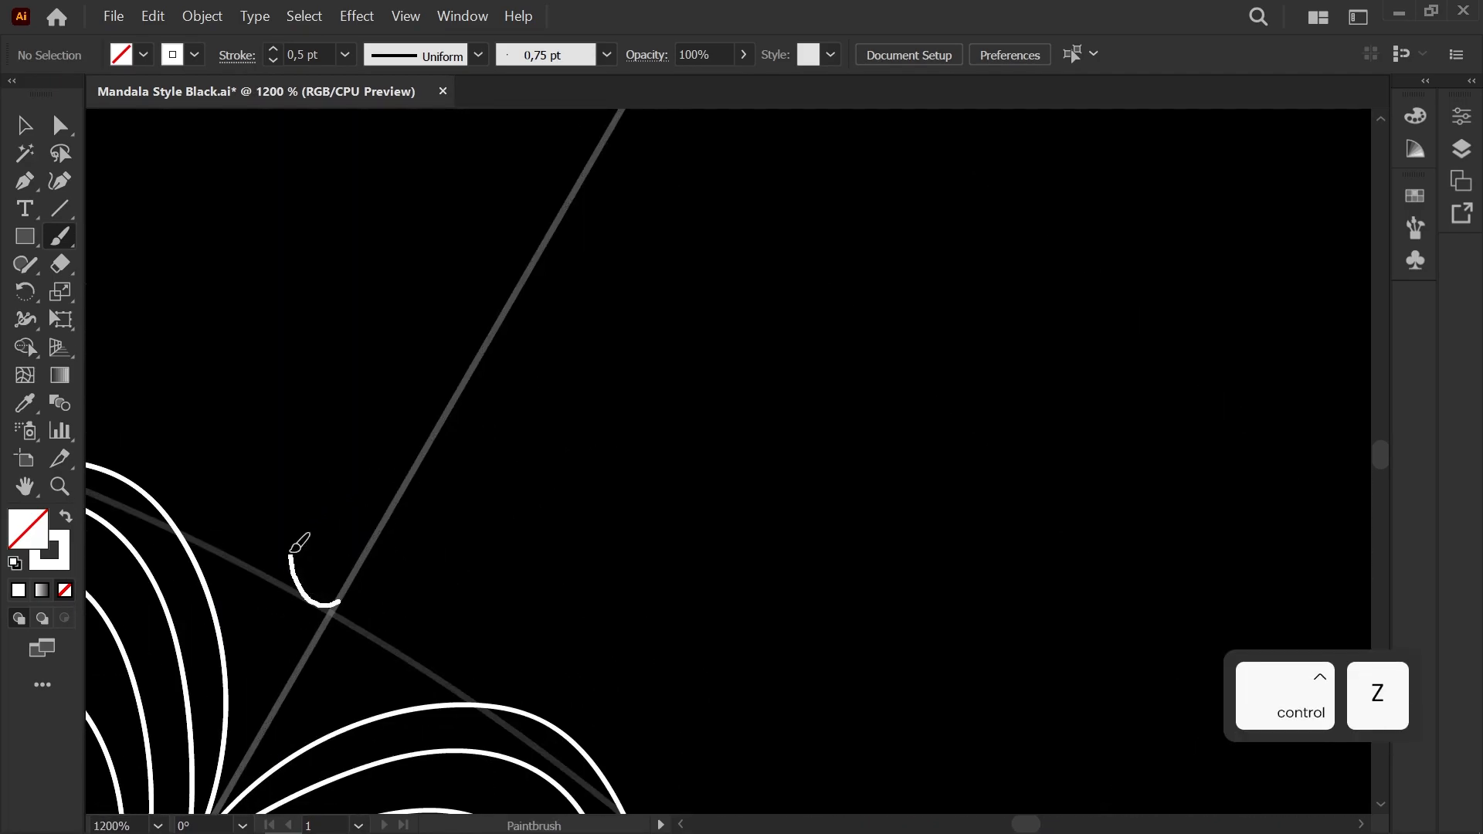
Step: Paint three nested feather-eye shapes across the axis above the upper curls: a heart-like drop, a pointed drop and a large oval
{"action": "left_click_drag", "start_coordinate": [417, 462], "coordinate": [422, 460]}
{"action": "scroll", "coordinate": [346, 492], "scroll_direction": "down", "scroll_amount": 7}
{"action": "scroll", "coordinate": [346, 490], "scroll_direction": "up", "scroll_amount": 6}
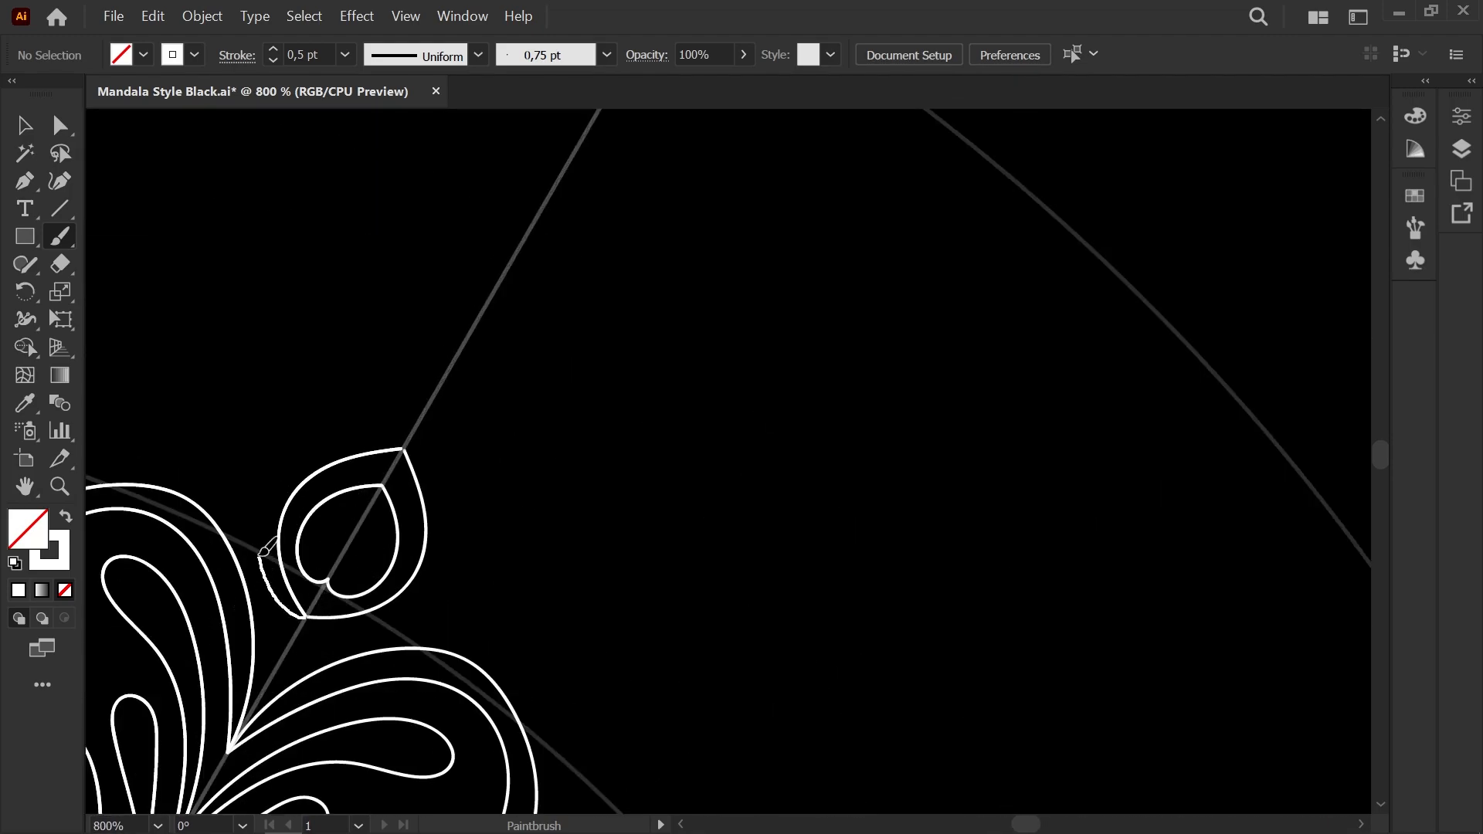
{"action": "left_click_drag", "start_coordinate": [395, 345], "coordinate": [461, 347]}
{"action": "scroll", "coordinate": [436, 379], "scroll_direction": "down", "scroll_amount": 5}
{"action": "key", "text": "space"}
{"action": "mouse_move", "coordinate": [406, 433]}
{"action": "left_mouse_down"}
{"action": "mouse_move", "coordinate": [221, 484]}
{"action": "mouse_move", "coordinate": [361, 559]}
{"action": "left_mouse_up"}
Step: Try to paint an outer contour around the nested feather-eye shapes, ending in a tip at the axis
{"action": "scroll", "coordinate": [348, 514], "scroll_direction": "up", "scroll_amount": 6}
{"action": "key", "text": "space"}
{"action": "key", "text": "b"}
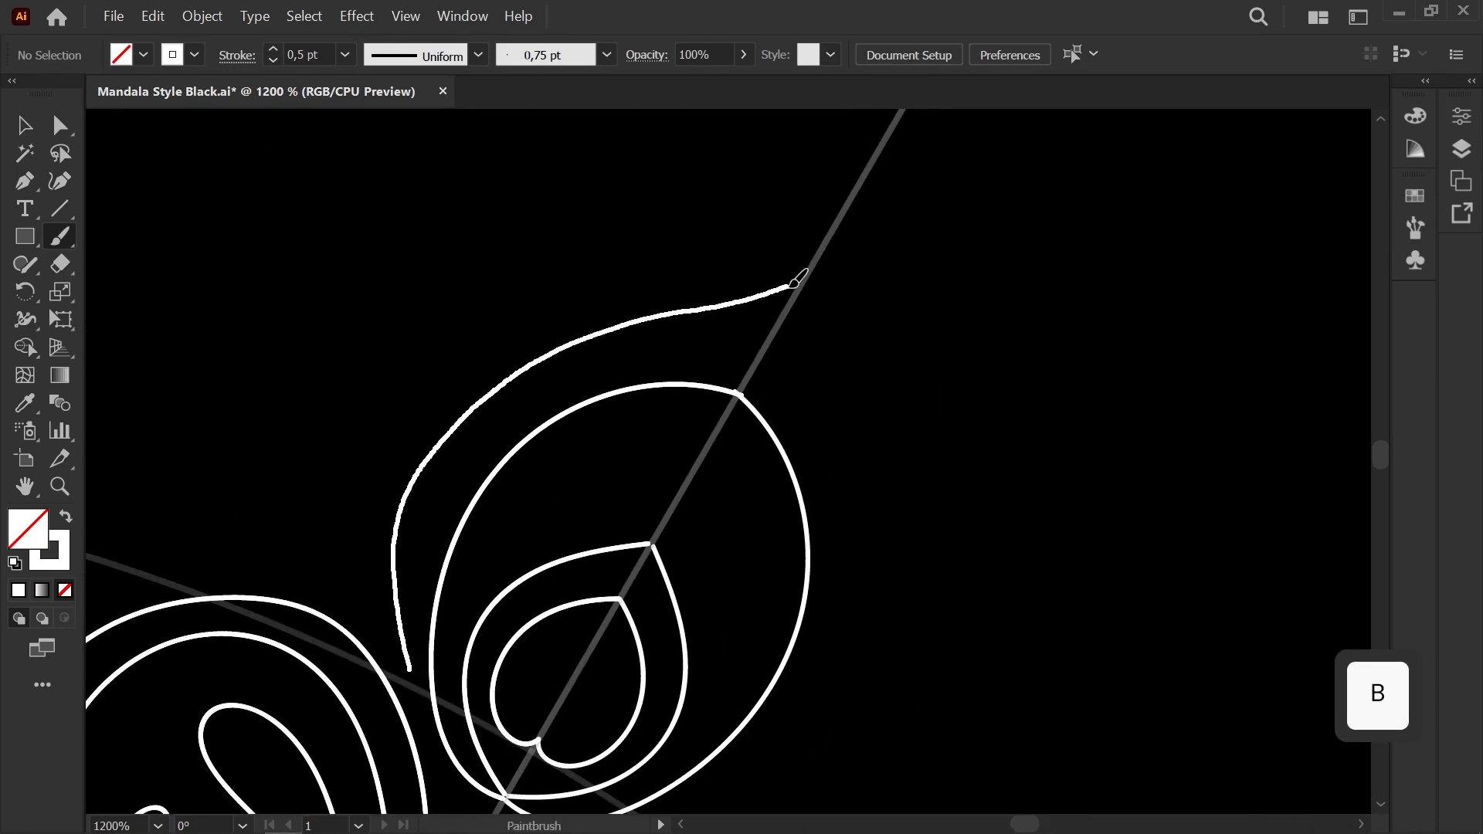
{"action": "left_click_drag", "start_coordinate": [796, 282], "coordinate": [796, 282]}
{"action": "left_click_drag", "start_coordinate": [575, 326], "coordinate": [815, 261]}
{"action": "scroll", "coordinate": [734, 265], "scroll_direction": "down", "scroll_amount": 7}
{"action": "key", "text": "space"}
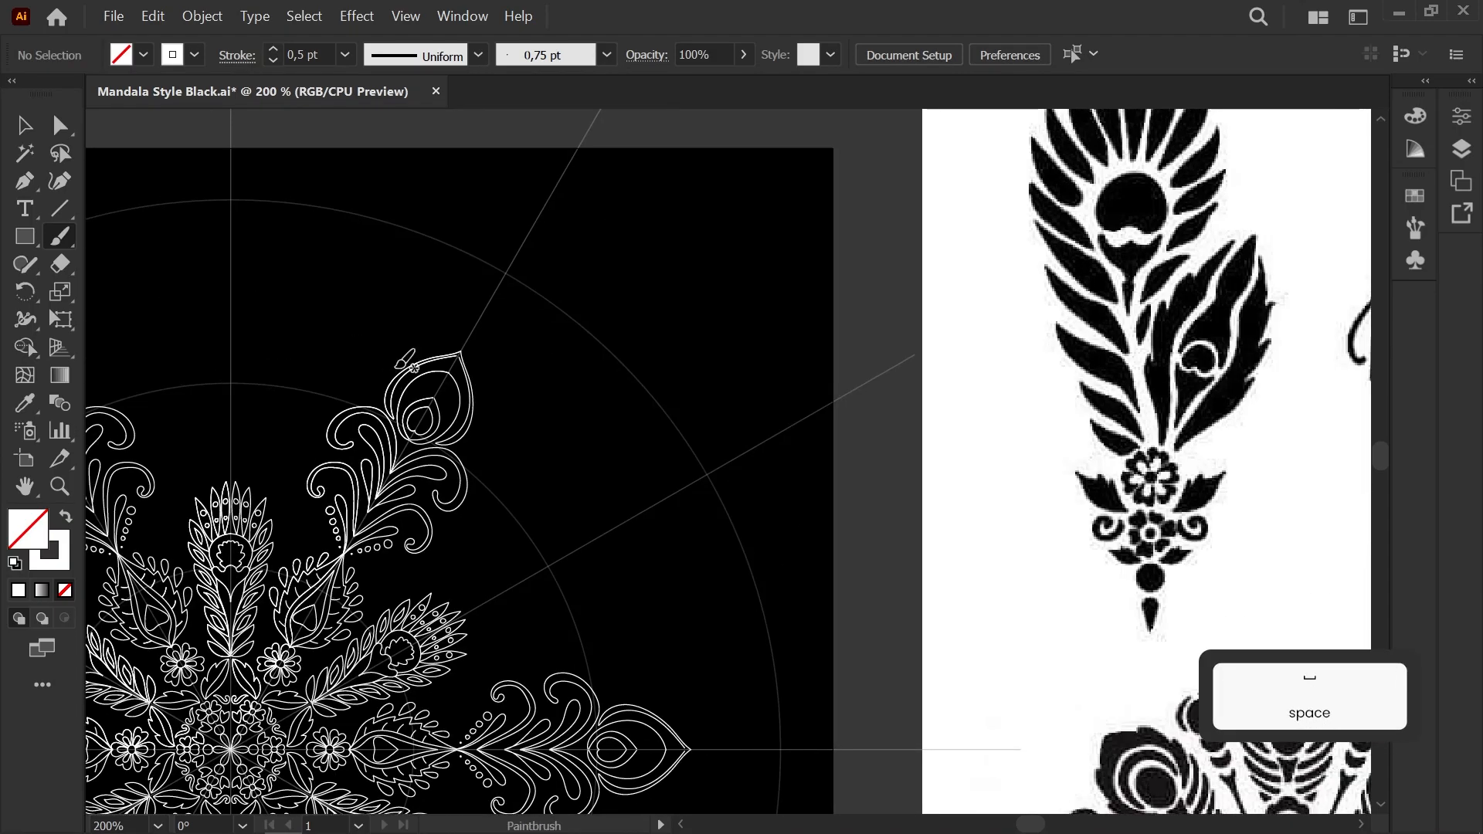
{"action": "scroll", "coordinate": [388, 346], "scroll_direction": "up", "scroll_amount": 6}
{"action": "scroll", "coordinate": [544, 482], "scroll_direction": "up", "scroll_amount": 1}
{"action": "left_click_drag", "start_coordinate": [536, 487], "coordinate": [512, 270]}
{"action": "key", "text": "ctrl+z"}
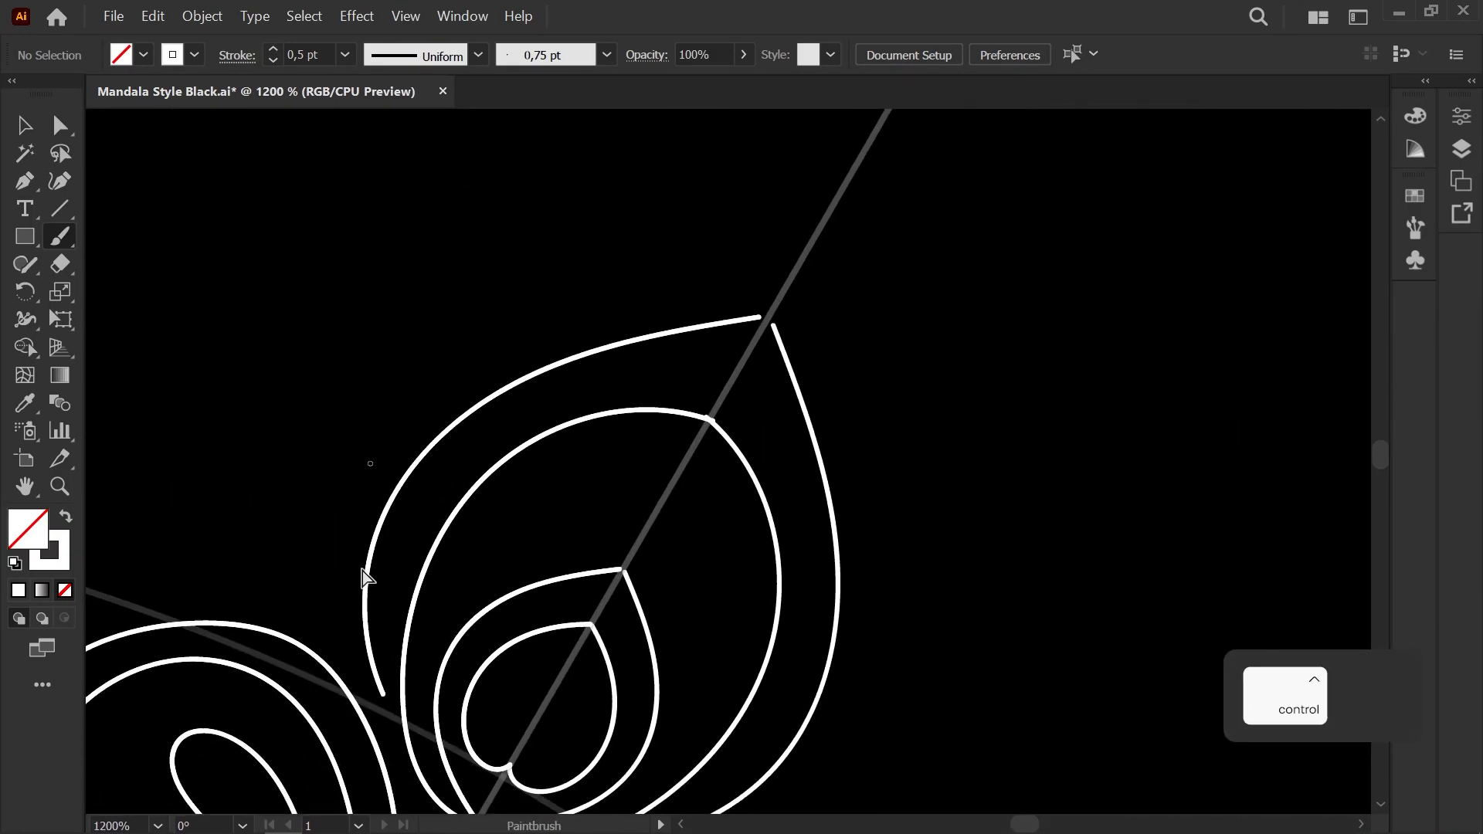
{"action": "key", "text": "ctrl+z"}
Step: Paint a slim crescent leaf around the outside of the feather eye, its upper tip curving towards the axis
{"action": "left_click_drag", "start_coordinate": [382, 698], "coordinate": [382, 488]}
{"action": "left_click_drag", "start_coordinate": [756, 300], "coordinate": [757, 300]}
{"action": "mouse_move", "coordinate": [382, 697]}
{"action": "left_mouse_down"}
{"action": "mouse_move", "coordinate": [334, 602]}
{"action": "mouse_move", "coordinate": [427, 379]}
{"action": "left_mouse_up"}
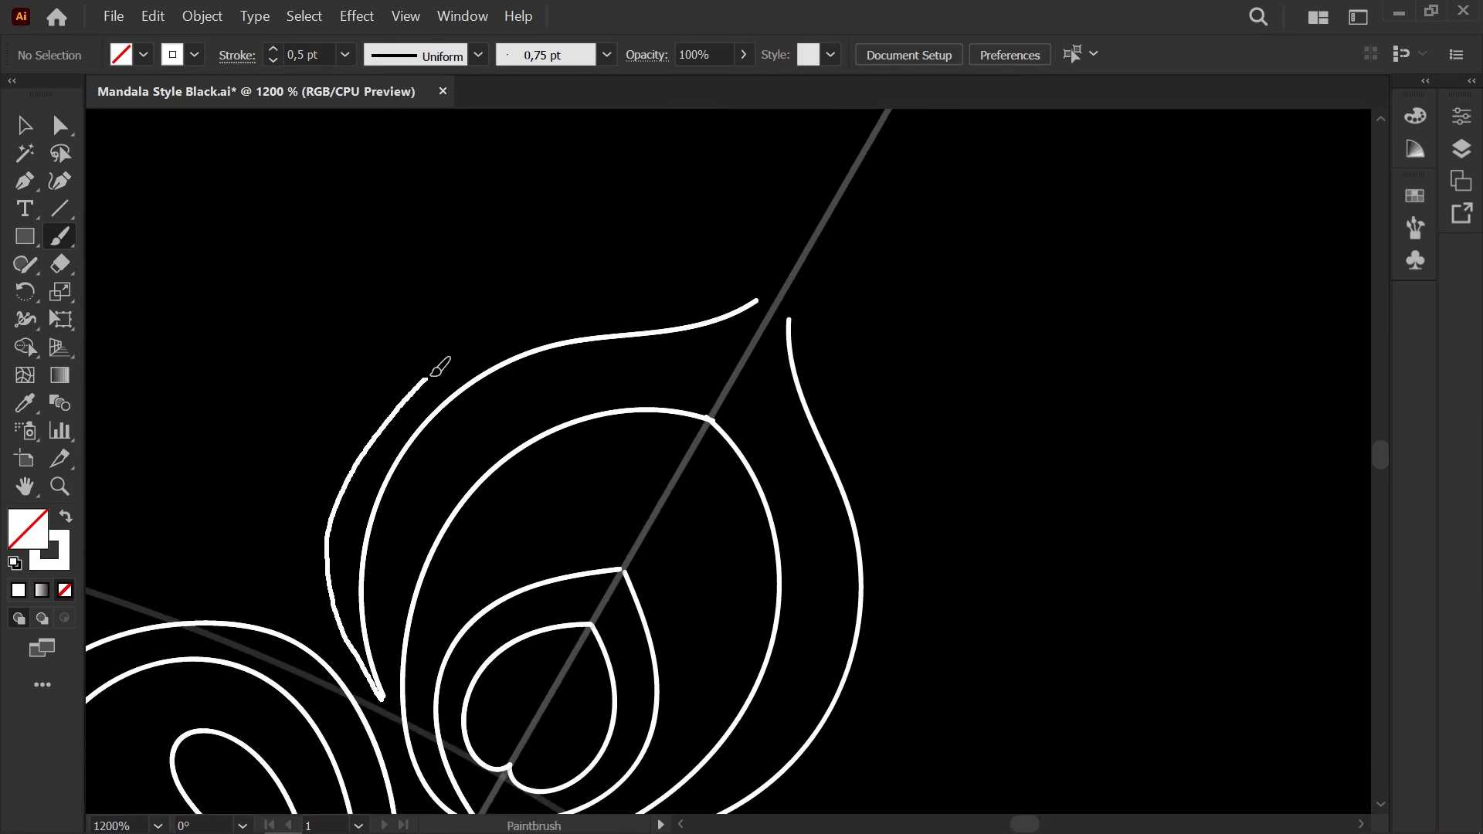
{"action": "left_click_drag", "start_coordinate": [763, 293], "coordinate": [765, 295]}
{"action": "key", "text": "ctrl+z"}
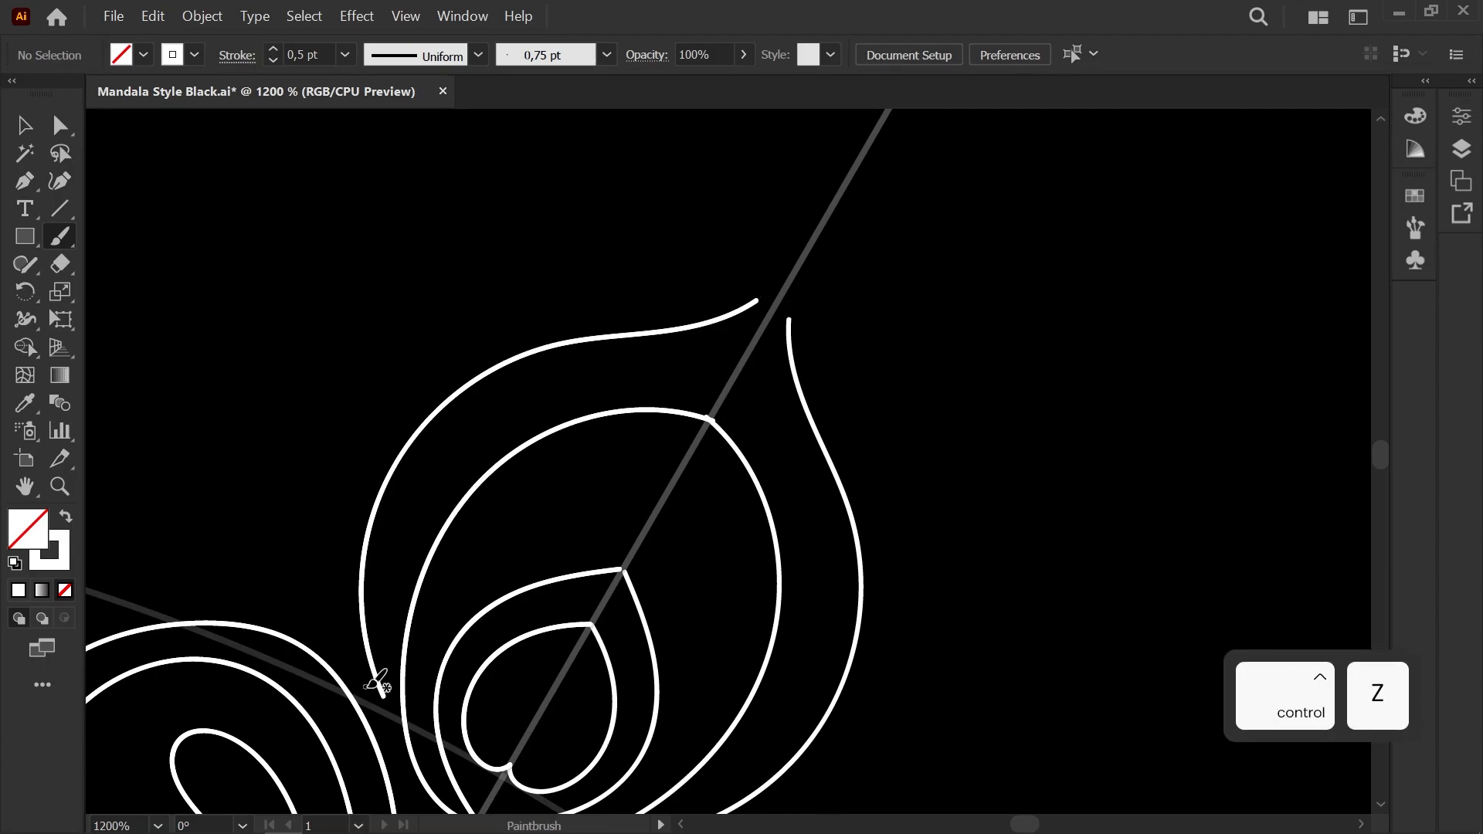
{"action": "left_click_drag", "start_coordinate": [567, 313], "coordinate": [756, 299]}
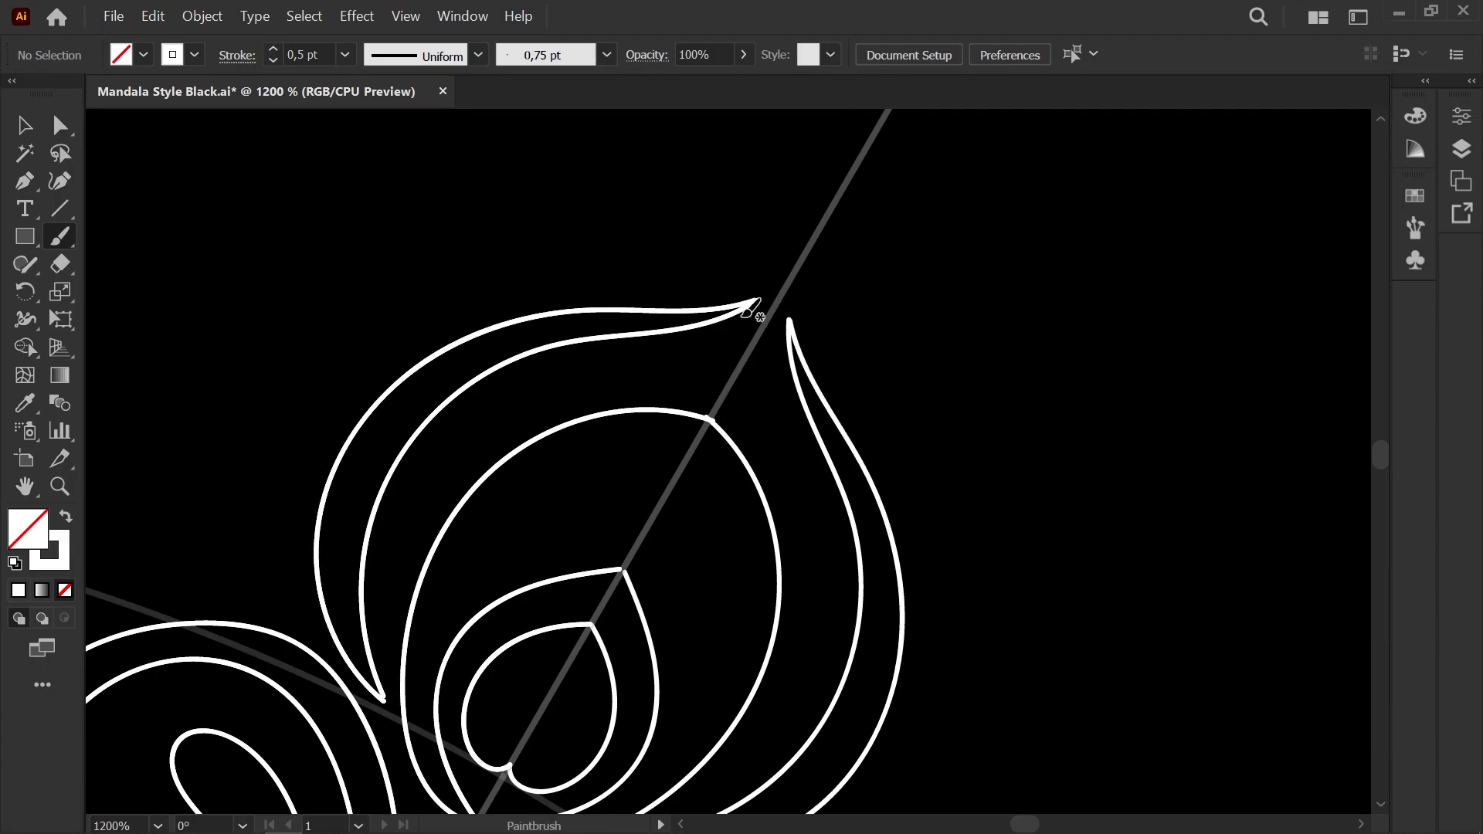
Step: Try to paint a second crescent leaf outside the first one
{"action": "left_click_drag", "start_coordinate": [293, 573], "coordinate": [501, 588]}
{"action": "key", "text": "ctrl+z"}
{"action": "mouse_move", "coordinate": [1019, 265]}
{"action": "left_mouse_down"}
{"action": "mouse_move", "coordinate": [811, 258]}
{"action": "mouse_move", "coordinate": [487, 394]}
{"action": "left_mouse_up"}
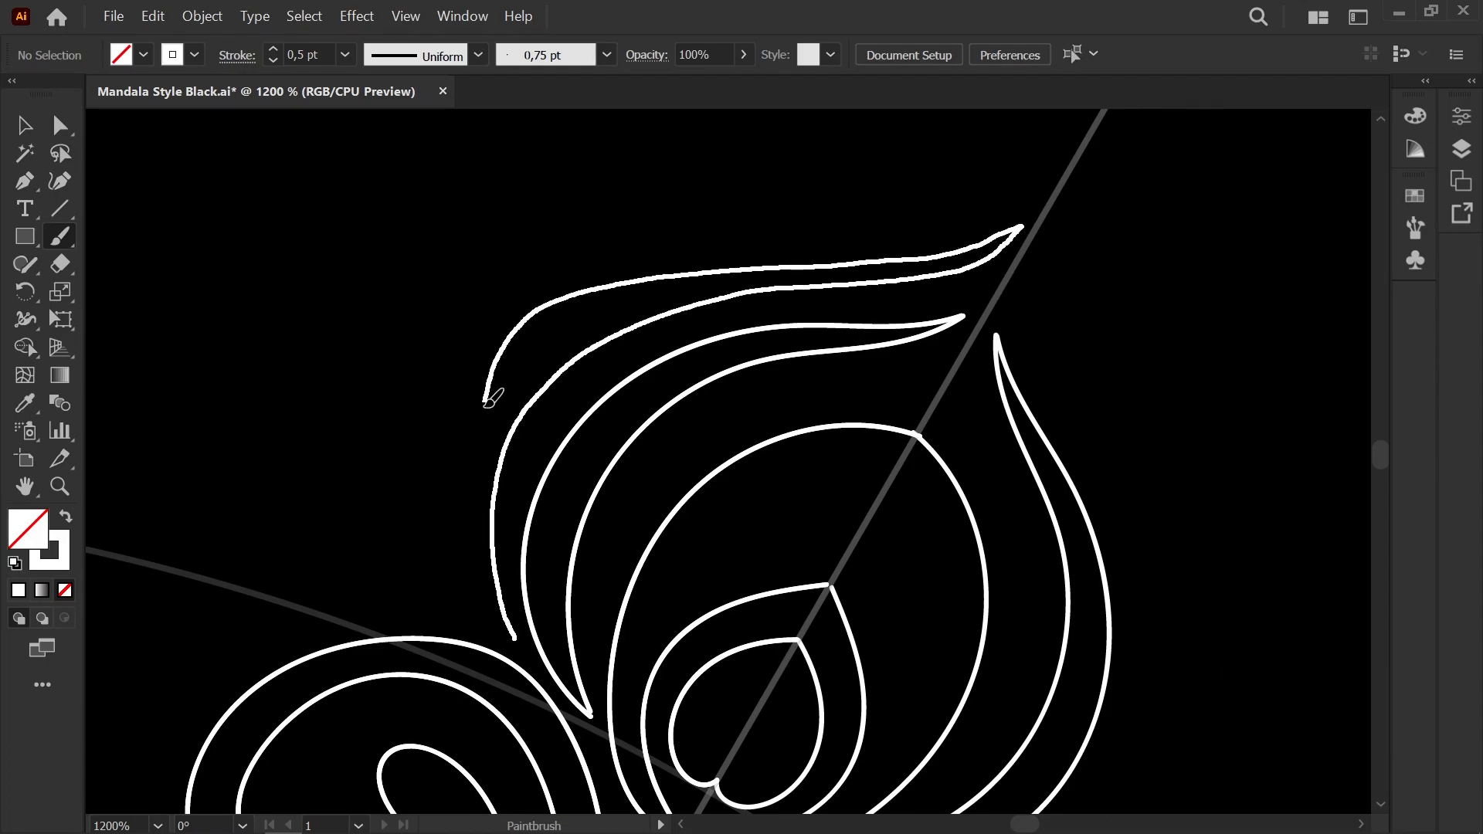
{"action": "left_click_drag", "start_coordinate": [497, 621], "coordinate": [515, 640]}
{"action": "scroll", "coordinate": [483, 573], "scroll_direction": "down", "scroll_amount": 1}
{"action": "scroll", "coordinate": [481, 546], "scroll_direction": "up", "scroll_amount": 1}
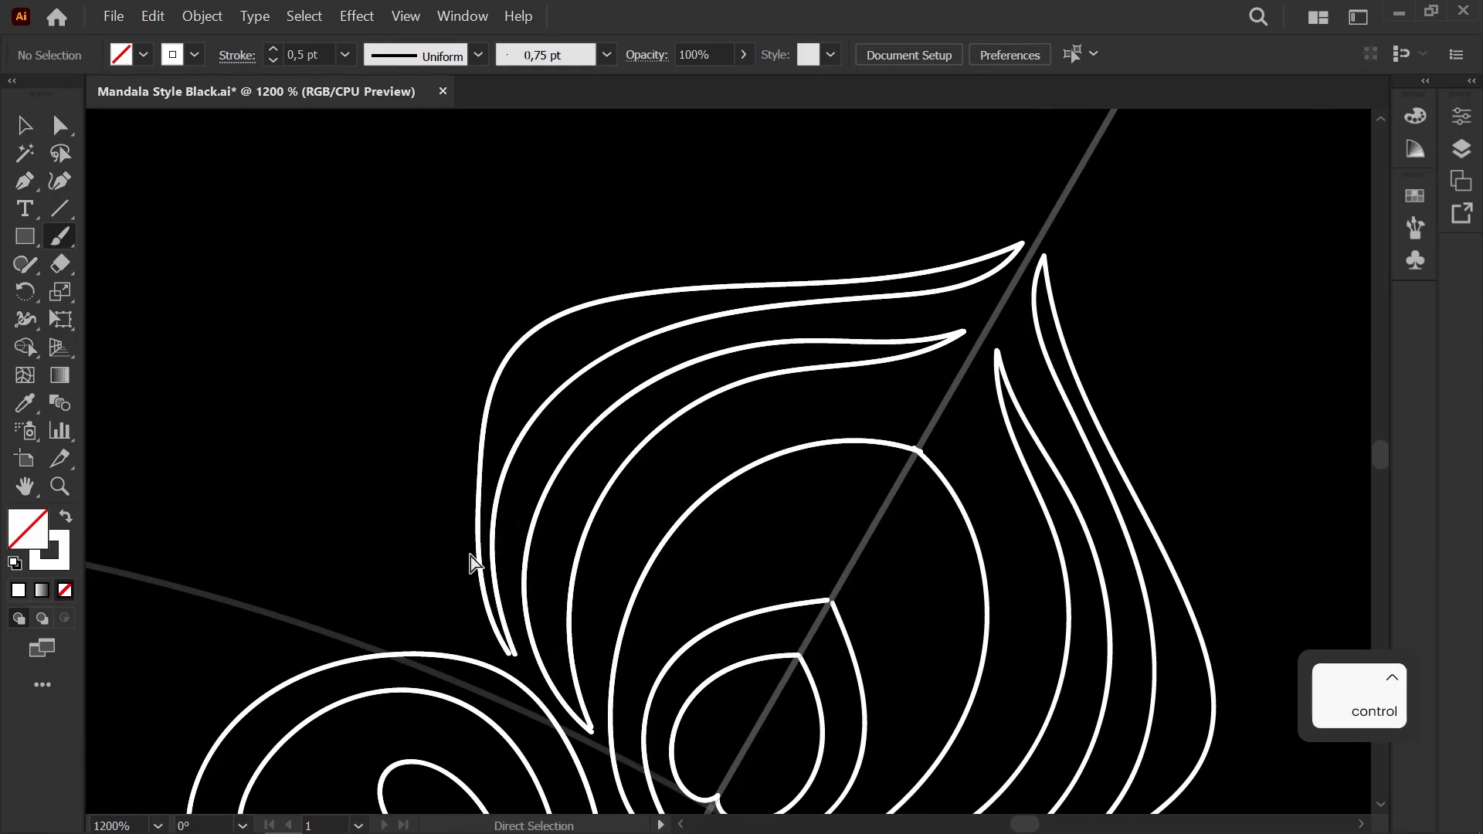
{"action": "key", "text": "ctrl+z"}
Step: Paint a second, smoothly rounded crescent leaf outside the first, with its upper tip close to the axis
{"action": "left_click_drag", "start_coordinate": [1008, 256], "coordinate": [782, 271]}
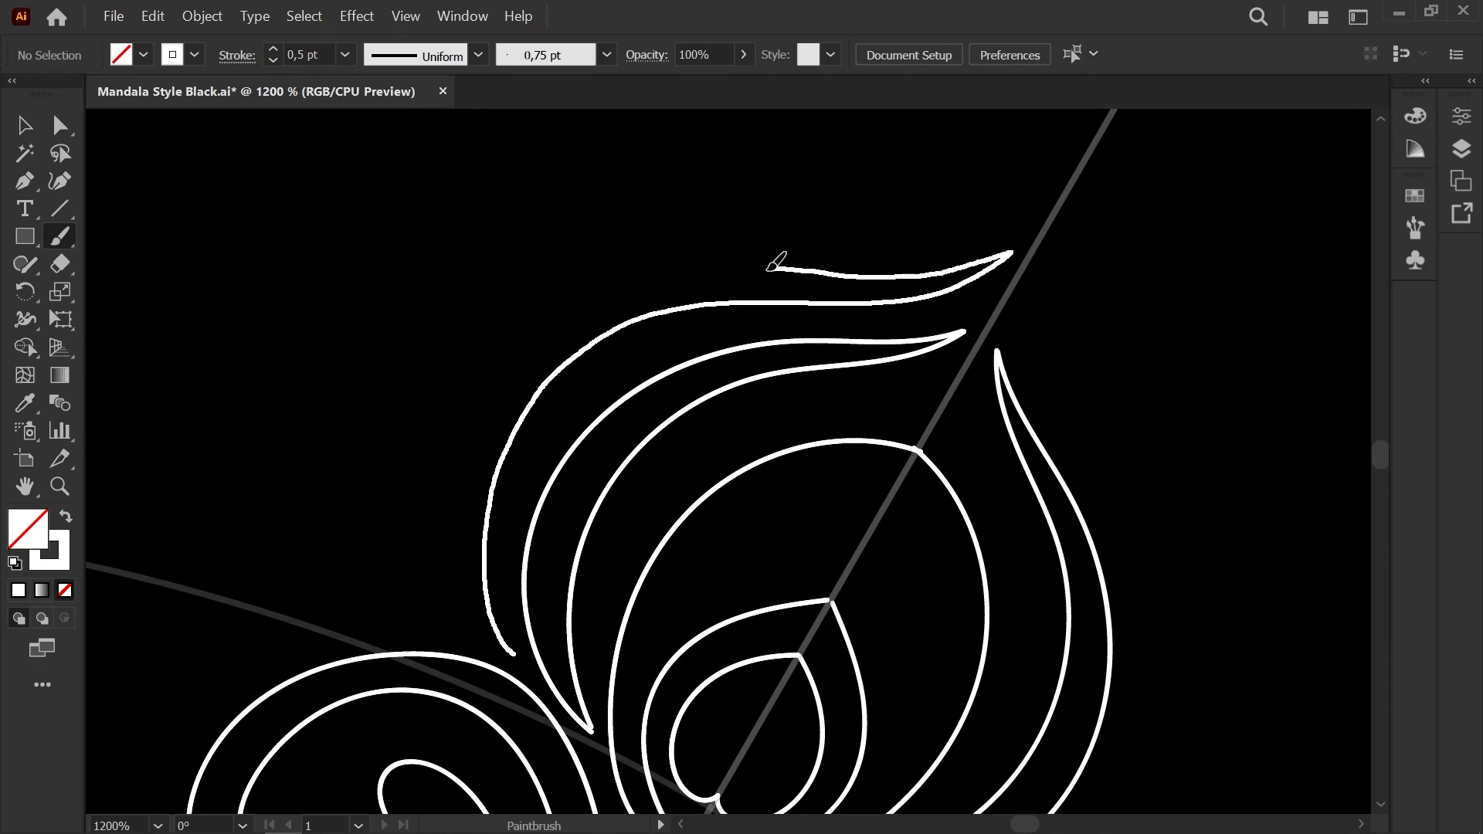
{"action": "left_click_drag", "start_coordinate": [506, 648], "coordinate": [509, 649]}
{"action": "scroll", "coordinate": [529, 538], "scroll_direction": "down", "scroll_amount": 1}
{"action": "scroll", "coordinate": [533, 537], "scroll_direction": "up", "scroll_amount": 1}
Step: Try to paint a small shape in the empty area outside the two curls
{"action": "scroll", "coordinate": [533, 536], "scroll_direction": "down", "scroll_amount": 3}
{"action": "key", "text": "space"}
{"action": "left_click_drag", "start_coordinate": [537, 504], "coordinate": [615, 292]}
{"action": "scroll", "coordinate": [615, 295], "scroll_direction": "down", "scroll_amount": 3}
{"action": "key", "text": "space"}
{"action": "mouse_move", "coordinate": [534, 398]}
{"action": "left_mouse_down"}
{"action": "mouse_move", "coordinate": [189, 507]}
{"action": "mouse_move", "coordinate": [289, 499]}
{"action": "mouse_move", "coordinate": [272, 513]}
{"action": "mouse_move", "coordinate": [179, 501]}
{"action": "mouse_move", "coordinate": [202, 433]}
{"action": "mouse_move", "coordinate": [229, 420]}
{"action": "mouse_move", "coordinate": [185, 420]}
{"action": "left_mouse_up"}
{"action": "scroll", "coordinate": [184, 418], "scroll_direction": "down", "scroll_amount": 1}
{"action": "scroll", "coordinate": [193, 410], "scroll_direction": "up", "scroll_amount": 8}
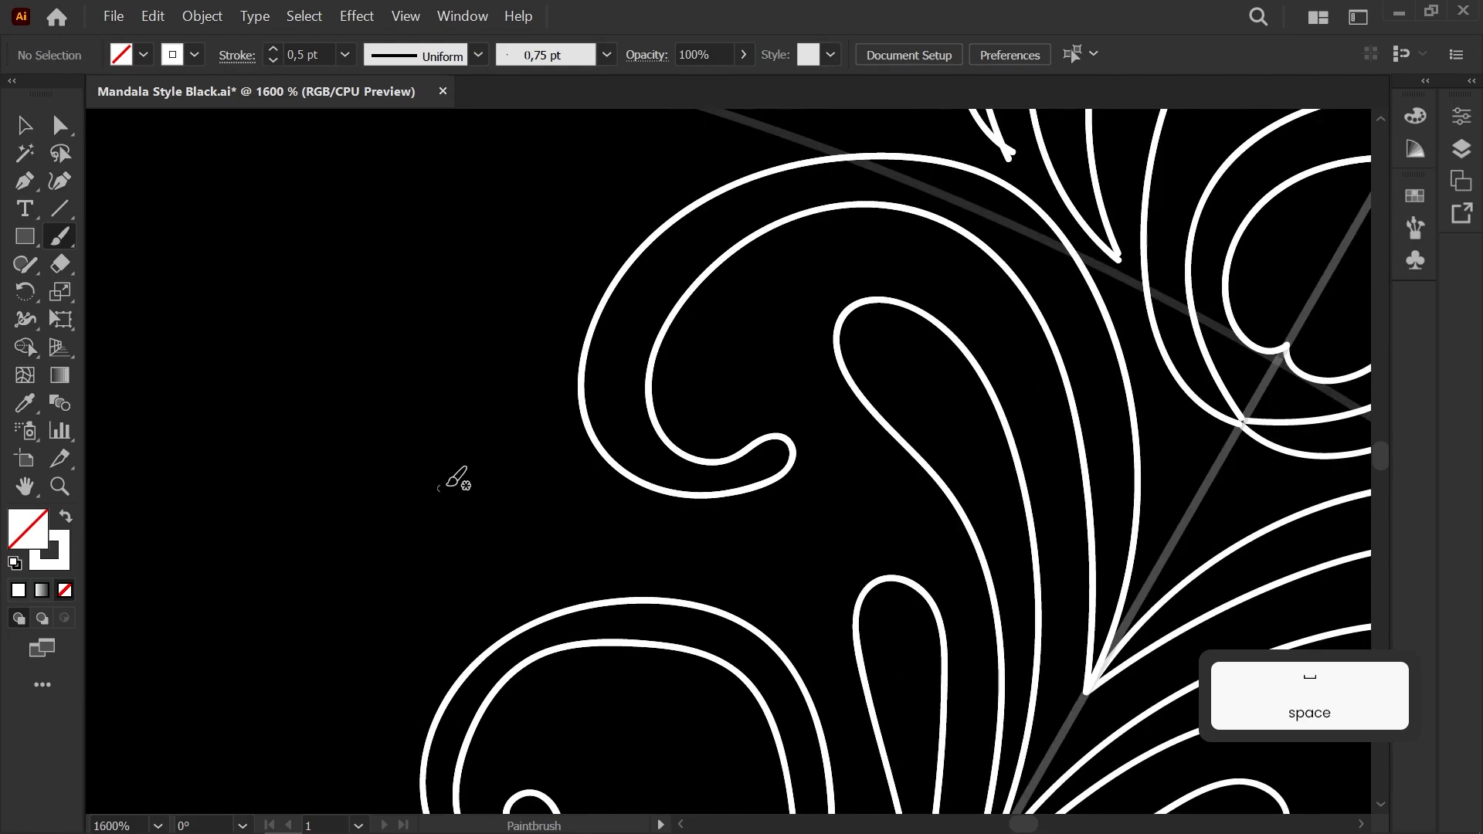
{"action": "left_click_drag", "start_coordinate": [483, 438], "coordinate": [379, 505]}
{"action": "key", "text": "ctrl+z"}
{"action": "key", "text": "ctrl+z"}
Step: Paint a circle as a flower centre in the empty area outside the two curls
{"action": "scroll", "coordinate": [383, 503], "scroll_direction": "up", "scroll_amount": 2}
{"action": "left_click_drag", "start_coordinate": [431, 466], "coordinate": [474, 427]}
{"action": "key", "text": "a"}
{"action": "left_click", "coordinate": [465, 479]}
{"action": "scroll", "coordinate": [462, 483], "scroll_direction": "down", "scroll_amount": 1}
Step: Paint notched, two-lobed petals all the way around the flower's circle
{"action": "key", "text": "b"}
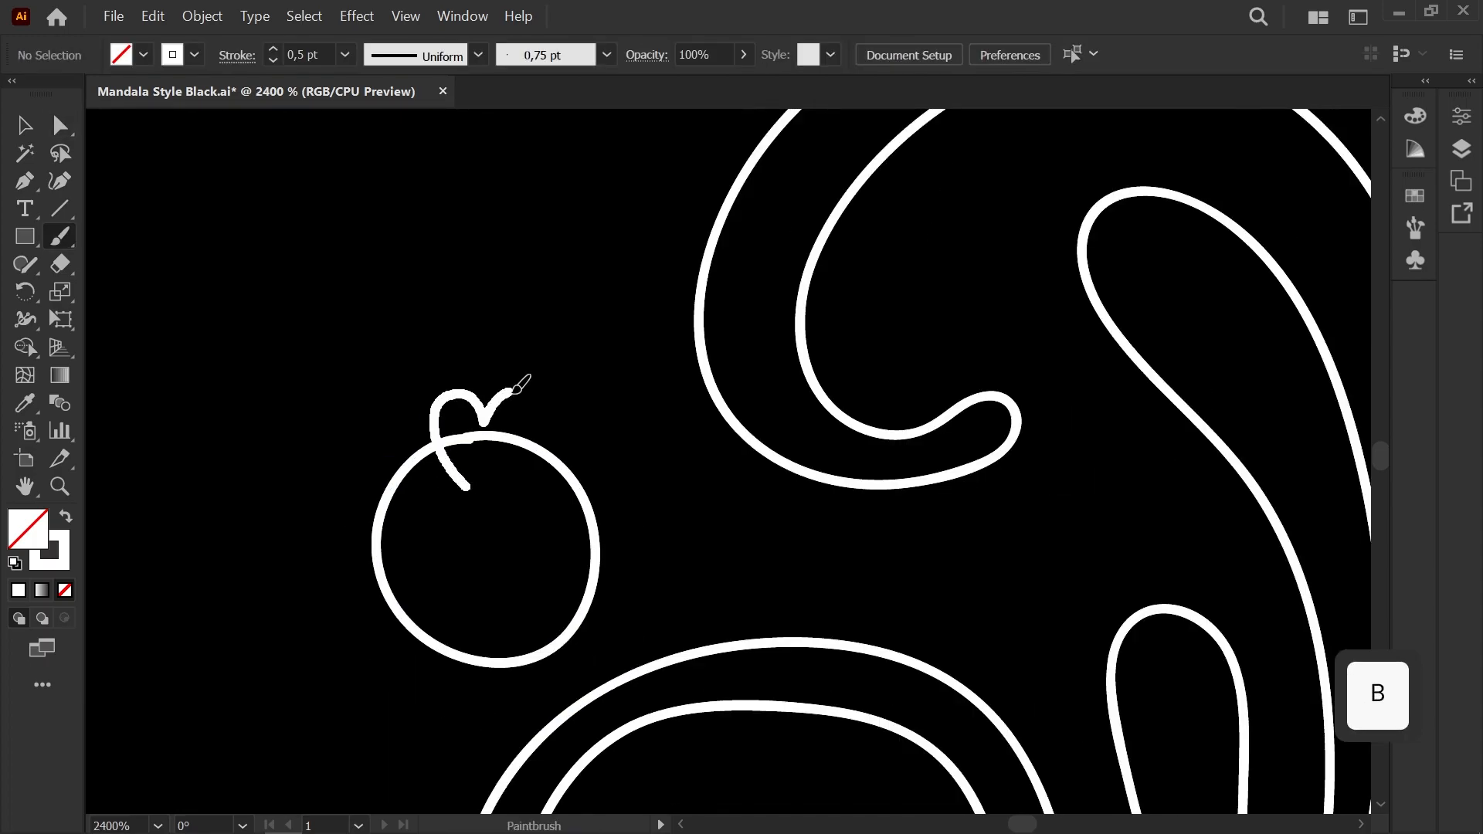
{"action": "mouse_move", "coordinate": [575, 448]}
{"action": "left_mouse_down"}
{"action": "mouse_move", "coordinate": [605, 503]}
{"action": "mouse_move", "coordinate": [614, 574]}
{"action": "left_mouse_up"}
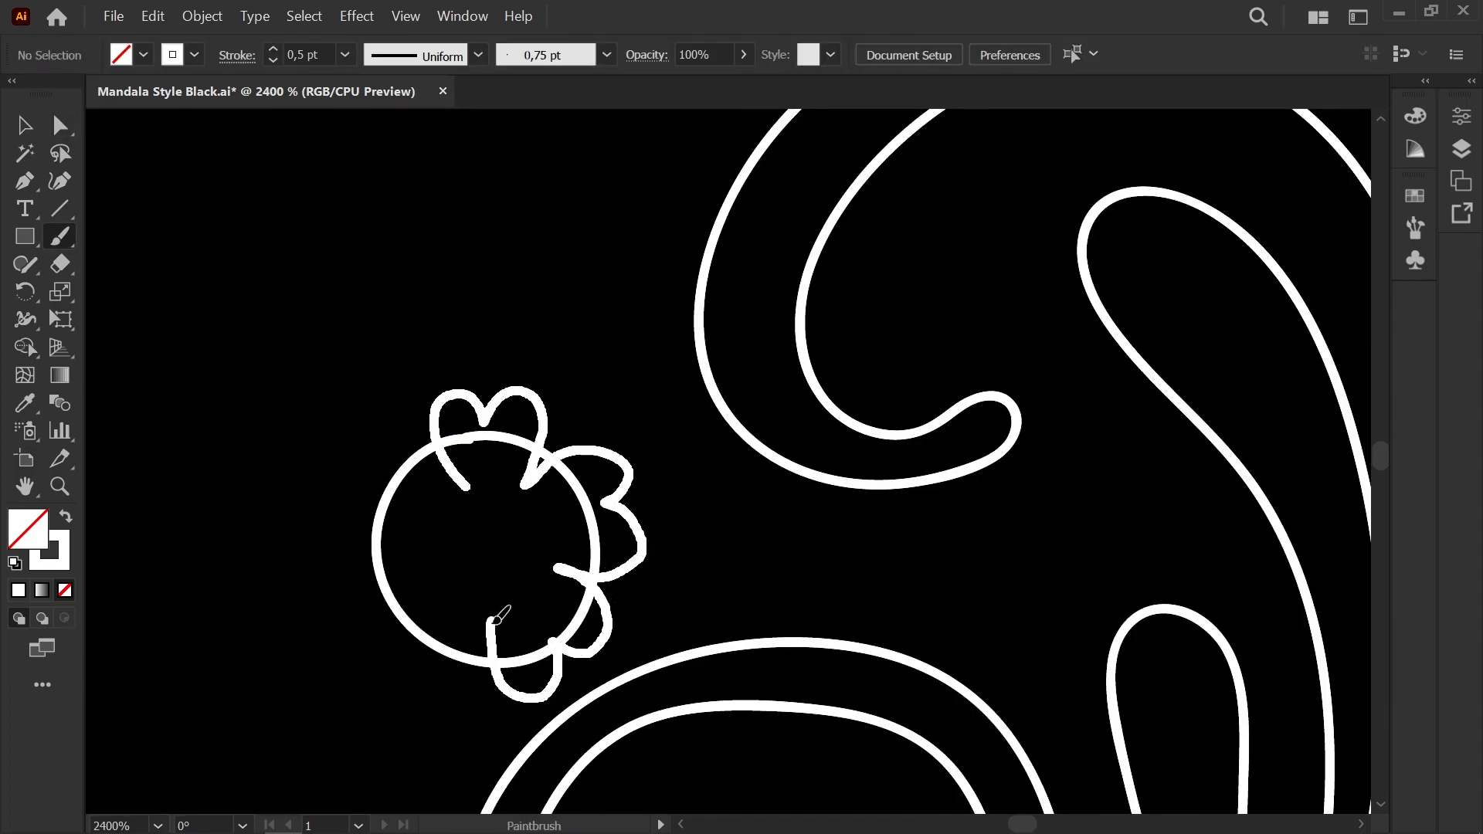
{"action": "mouse_move", "coordinate": [390, 464]}
{"action": "left_mouse_down"}
{"action": "mouse_move", "coordinate": [468, 489]}
{"action": "mouse_move", "coordinate": [350, 611]}
{"action": "left_mouse_up"}
Step: Delete the unwanted path selected at the top of the flower
{"action": "scroll", "coordinate": [457, 483], "scroll_direction": "up", "scroll_amount": 1}
{"action": "key", "text": "a"}
{"action": "left_click", "coordinate": [469, 451]}
{"action": "left_click", "coordinate": [468, 426]}
{"action": "key", "text": "Delete"}
{"action": "key", "text": "Delete"}
Step: Tidy the anchor points of the flower's outline
{"action": "scroll", "coordinate": [459, 457], "scroll_direction": "down", "scroll_amount": 5}
{"action": "scroll", "coordinate": [465, 490], "scroll_direction": "up", "scroll_amount": 2}
{"action": "scroll", "coordinate": [468, 476], "scroll_direction": "down", "scroll_amount": 1}
{"action": "scroll", "coordinate": [620, 421], "scroll_direction": "up", "scroll_amount": 2}
{"action": "scroll", "coordinate": [626, 429], "scroll_direction": "up", "scroll_amount": 1}
{"action": "key", "text": "a"}
{"action": "left_click", "coordinate": [445, 567]}
{"action": "left_click_drag", "start_coordinate": [608, 720], "coordinate": [409, 637]}
{"action": "left_click", "coordinate": [616, 719]}
Step: Paint a circle over the guide ring, between the rounded curl and the outer crescent leaf
{"action": "scroll", "coordinate": [612, 718], "scroll_direction": "down", "scroll_amount": 4}
{"action": "scroll", "coordinate": [590, 540], "scroll_direction": "down", "scroll_amount": 1}
{"action": "scroll", "coordinate": [519, 432], "scroll_direction": "down", "scroll_amount": 2}
{"action": "scroll", "coordinate": [518, 433], "scroll_direction": "up", "scroll_amount": 5}
{"action": "scroll", "coordinate": [456, 552], "scroll_direction": "up", "scroll_amount": 1}
{"action": "scroll", "coordinate": [539, 468], "scroll_direction": "down", "scroll_amount": 3}
{"action": "scroll", "coordinate": [521, 487], "scroll_direction": "up", "scroll_amount": 2}
{"action": "key", "text": "b"}
{"action": "mouse_move", "coordinate": [546, 397]}
{"action": "left_mouse_down"}
{"action": "mouse_move", "coordinate": [479, 424]}
{"action": "mouse_move", "coordinate": [488, 511]}
{"action": "left_mouse_up"}
{"action": "key", "text": "ctrl+z"}
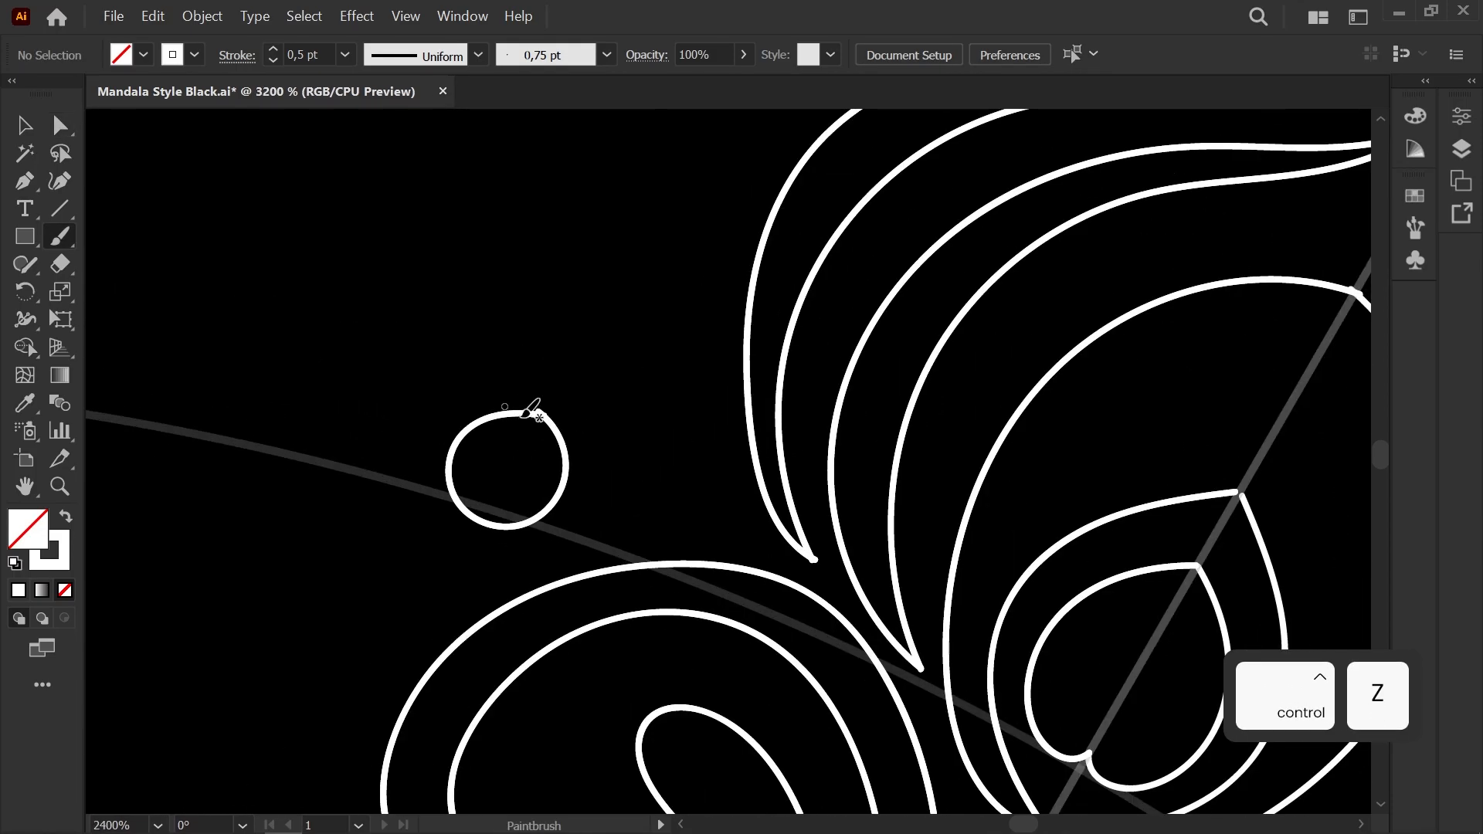
Step: Move the end anchor of the new circle so that its outline closes
{"action": "key", "text": "a"}
{"action": "scroll", "coordinate": [550, 421], "scroll_direction": "up", "scroll_amount": 2}
{"action": "left_click", "coordinate": [553, 429]}
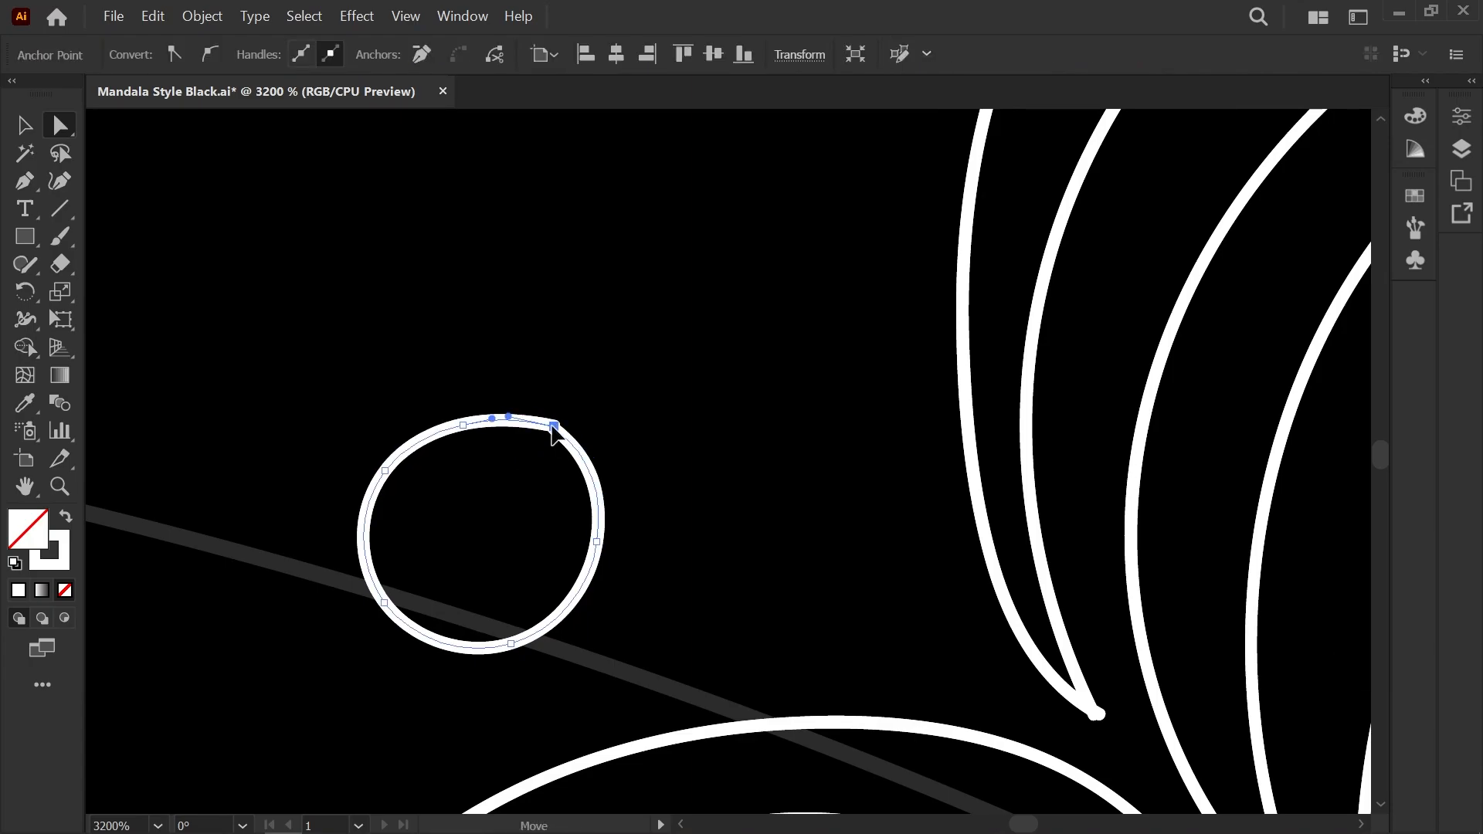
{"action": "left_click_drag", "start_coordinate": [555, 433], "coordinate": [555, 430]}
{"action": "left_click", "coordinate": [547, 449]}
Step: Align the loose end anchors at the lower tips of the crescent leaves beside the feather eye
{"action": "scroll", "coordinate": [539, 449], "scroll_direction": "down", "scroll_amount": 4}
{"action": "scroll", "coordinate": [544, 436], "scroll_direction": "up", "scroll_amount": 4}
{"action": "left_click_drag", "start_coordinate": [694, 565], "coordinate": [314, 429]}
{"action": "key", "text": "a"}
{"action": "left_click", "coordinate": [687, 576]}
{"action": "left_click_drag", "start_coordinate": [688, 573], "coordinate": [689, 575]}
{"action": "left_click_drag", "start_coordinate": [558, 506], "coordinate": [225, 227]}
{"action": "left_click", "coordinate": [570, 514]}
{"action": "left_click", "coordinate": [576, 572]}
Step: Tidy the end anchors of the feather outlines near the guide line
{"action": "scroll", "coordinate": [576, 599], "scroll_direction": "down", "scroll_amount": 2}
{"action": "scroll", "coordinate": [900, 392], "scroll_direction": "up", "scroll_amount": 3}
{"action": "left_click", "coordinate": [861, 369]}
{"action": "left_click_drag", "start_coordinate": [863, 368], "coordinate": [878, 370]}
{"action": "scroll", "coordinate": [763, 320], "scroll_direction": "down", "scroll_amount": 3}
{"action": "left_click_drag", "start_coordinate": [835, 248], "coordinate": [695, 458]}
{"action": "scroll", "coordinate": [701, 429], "scroll_direction": "up", "scroll_amount": 3}
{"action": "left_click", "coordinate": [793, 327]}
{"action": "left_click_drag", "start_coordinate": [830, 332], "coordinate": [806, 318]}
{"action": "left_click", "coordinate": [740, 385]}
{"action": "scroll", "coordinate": [734, 390], "scroll_direction": "down", "scroll_amount": 5}
{"action": "scroll", "coordinate": [404, 417], "scroll_direction": "up", "scroll_amount": 5}
{"action": "mouse_move", "coordinate": [406, 414]}
{"action": "left_mouse_down"}
{"action": "mouse_move", "coordinate": [550, 283]}
{"action": "mouse_move", "coordinate": [631, 90]}
{"action": "left_mouse_up"}
{"action": "key", "text": "b"}
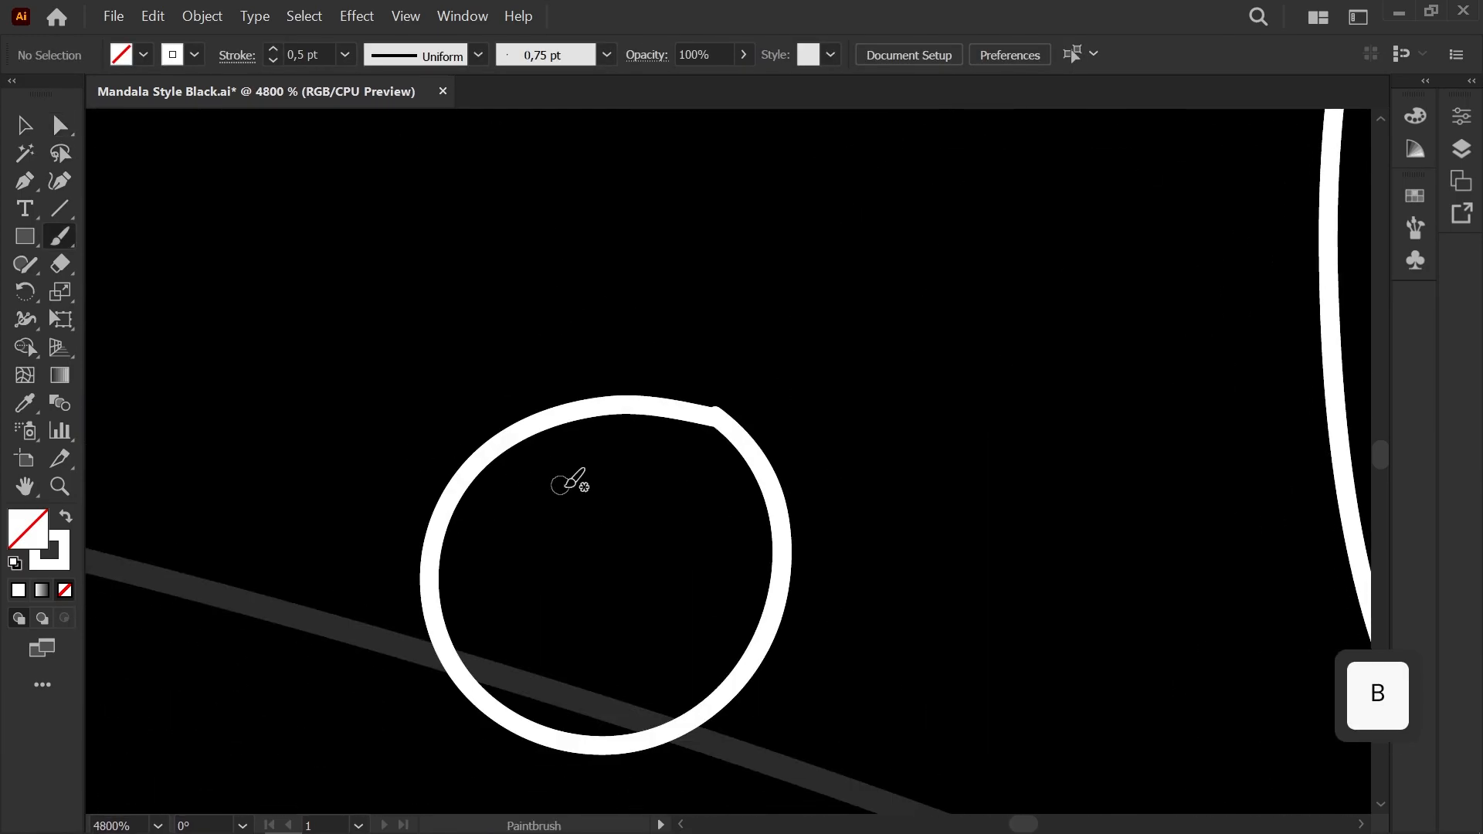
{"action": "mouse_move", "coordinate": [806, 397]}
{"action": "left_mouse_down"}
{"action": "mouse_move", "coordinate": [793, 461]}
{"action": "mouse_move", "coordinate": [817, 542]}
{"action": "left_mouse_up"}
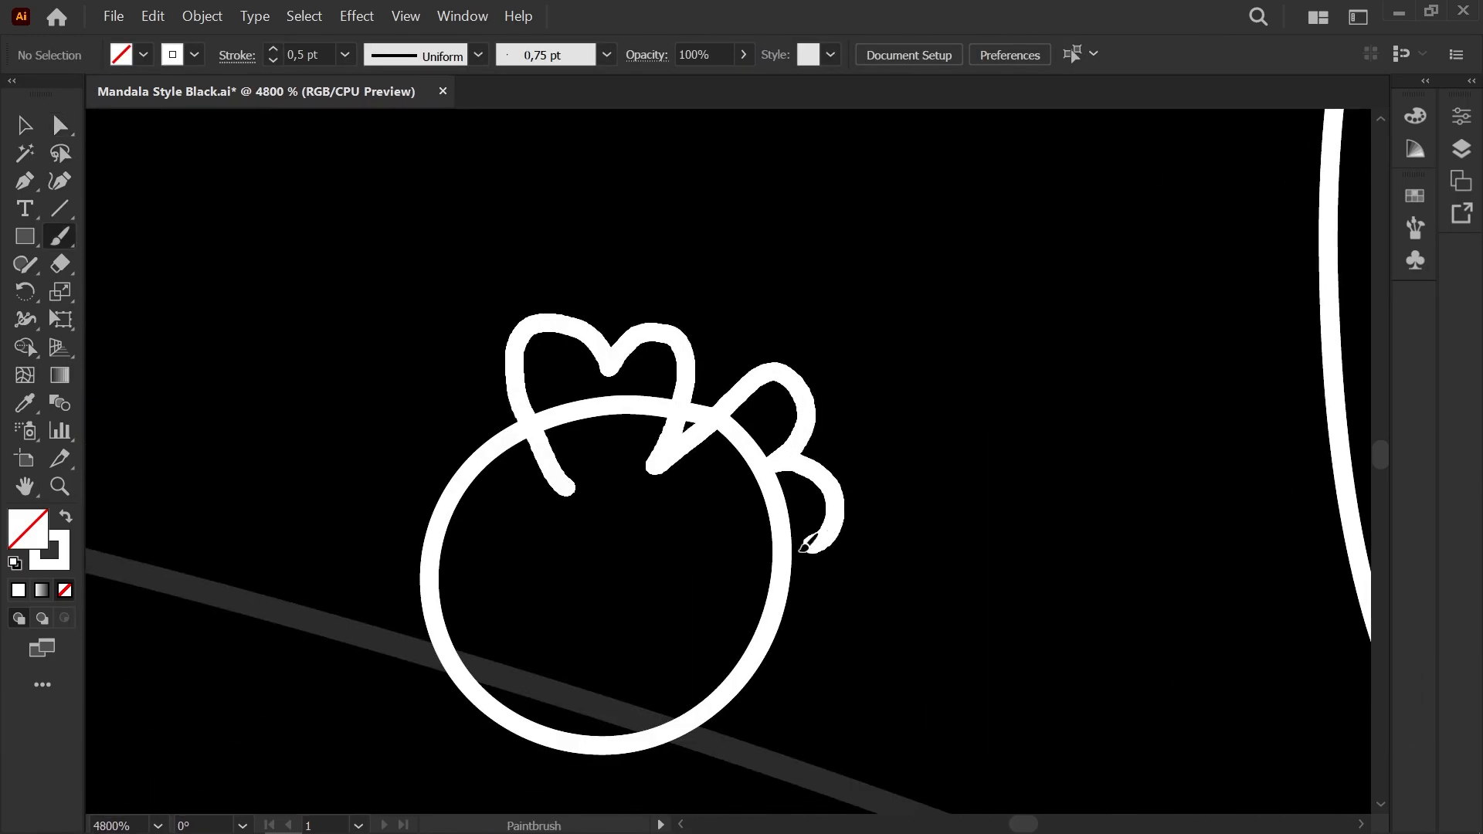
{"action": "mouse_move", "coordinate": [853, 657]}
{"action": "left_mouse_down"}
{"action": "mouse_move", "coordinate": [761, 687]}
{"action": "mouse_move", "coordinate": [770, 532]}
{"action": "left_mouse_up"}
{"action": "key", "text": "ctrl+z"}
{"action": "left_click_drag", "start_coordinate": [596, 379], "coordinate": [595, 368]}
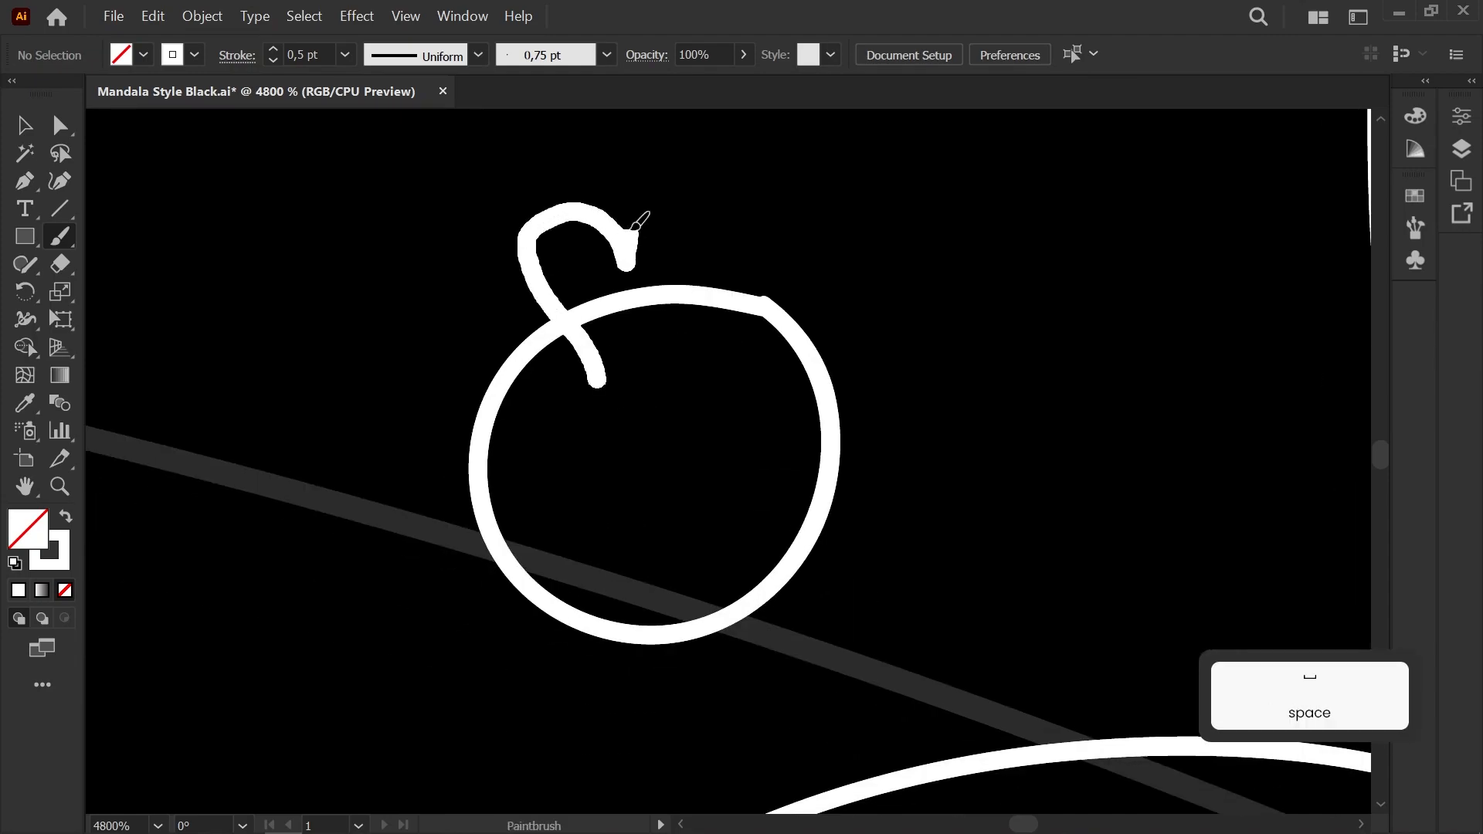
{"action": "mouse_move", "coordinate": [700, 361]}
{"action": "left_mouse_down"}
{"action": "mouse_move", "coordinate": [769, 271]}
{"action": "mouse_move", "coordinate": [851, 264]}
{"action": "mouse_move", "coordinate": [908, 303]}
{"action": "mouse_move", "coordinate": [853, 437]}
{"action": "left_mouse_up"}
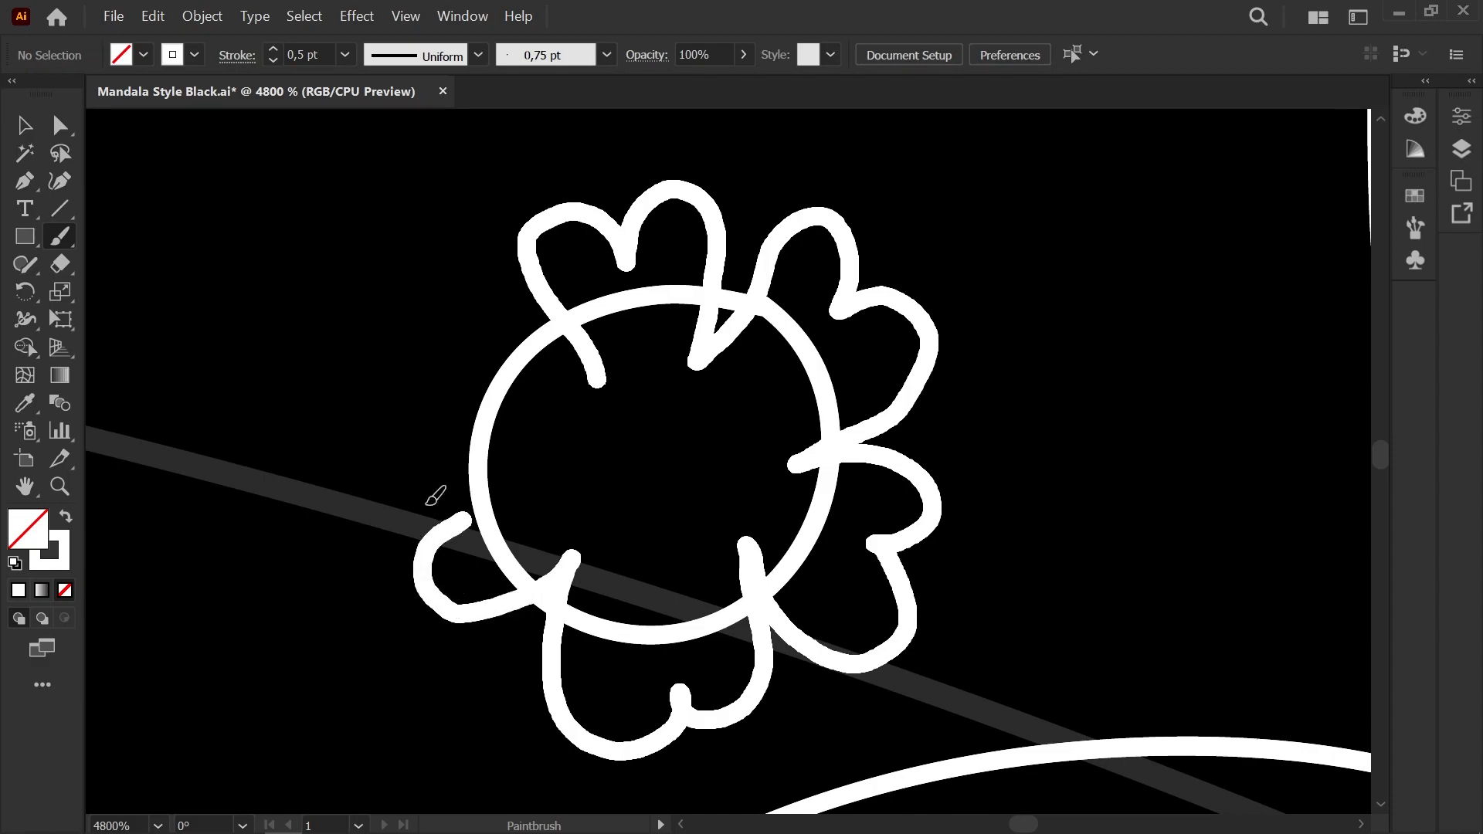
{"action": "key", "text": "ctrl+z"}
Step: Paint a ring of notched, two-lobed petals around the circle above the curl
{"action": "mouse_move", "coordinate": [731, 293]}
{"action": "left_mouse_down"}
{"action": "mouse_move", "coordinate": [698, 404]}
{"action": "mouse_move", "coordinate": [873, 299]}
{"action": "left_mouse_up"}
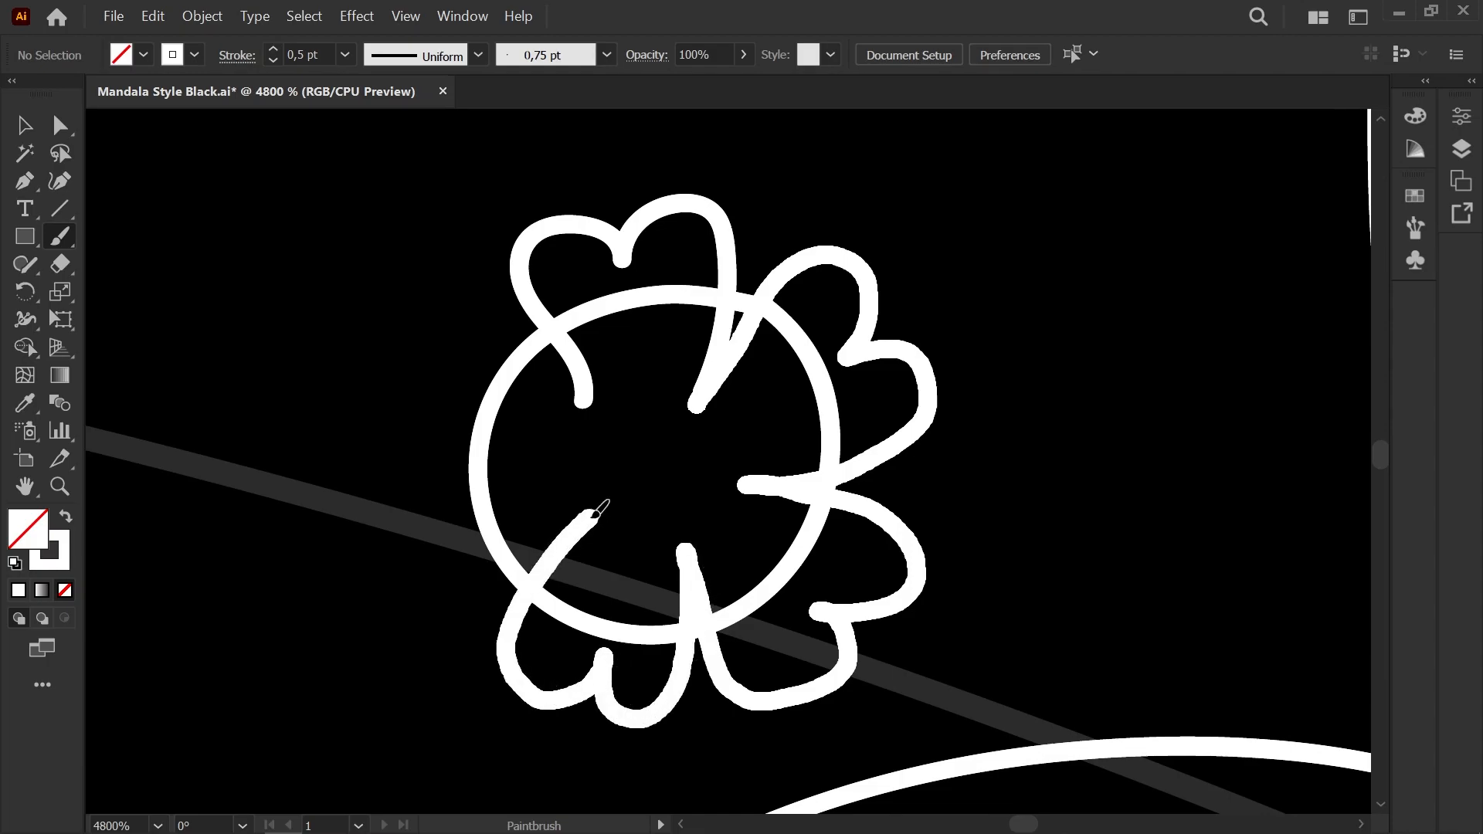
{"action": "left_click_drag", "start_coordinate": [595, 514], "coordinate": [491, 573]}
{"action": "scroll", "coordinate": [490, 417], "scroll_direction": "up", "scroll_amount": 1}
Step: Adjust the petals' anchor points so that neighbouring petals meet cleanly inside the flower
{"action": "key", "text": "a"}
{"action": "left_click", "coordinate": [629, 381]}
{"action": "left_click", "coordinate": [591, 370]}
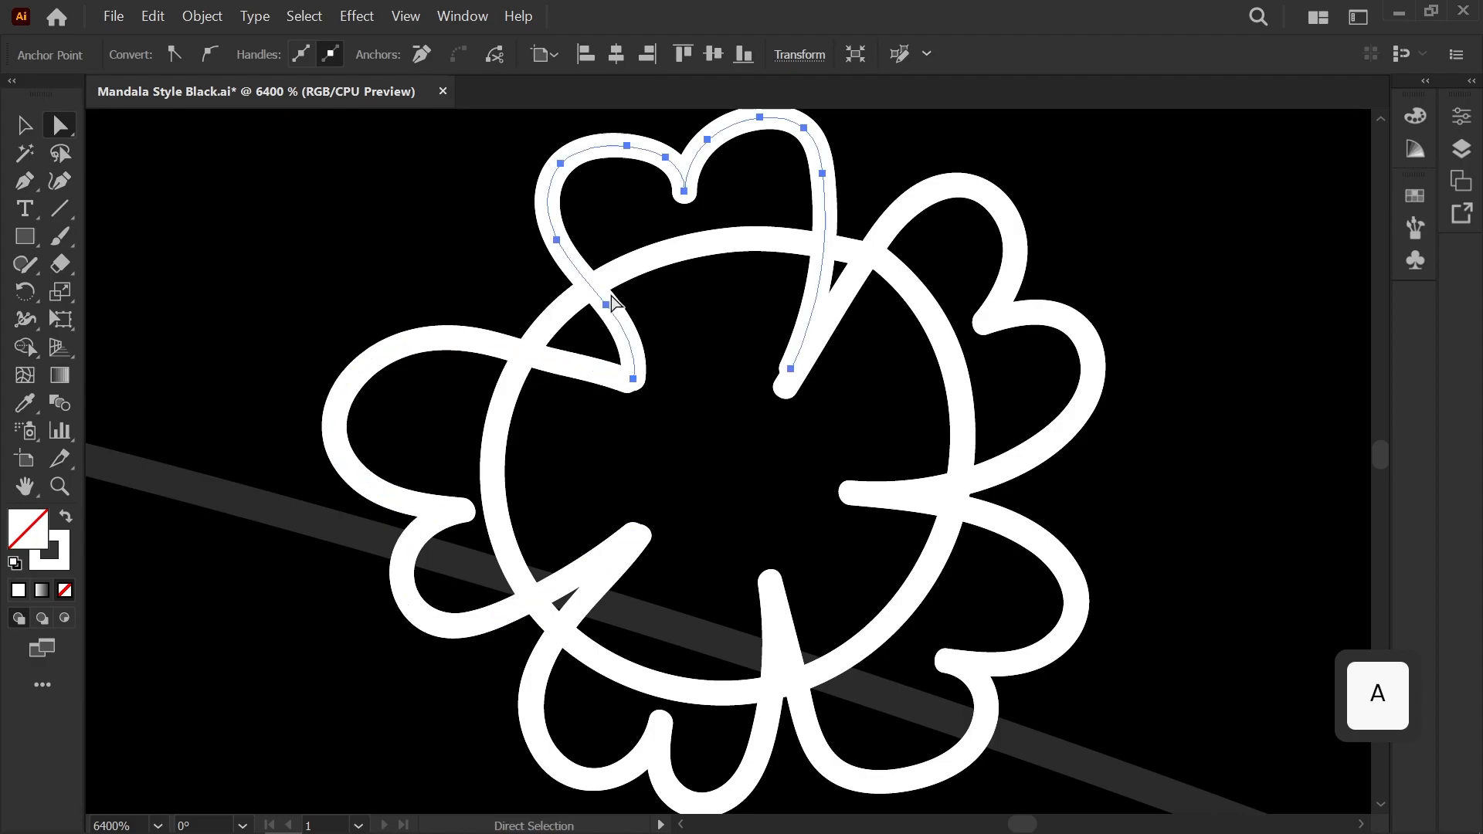
{"action": "left_click", "coordinate": [593, 306]}
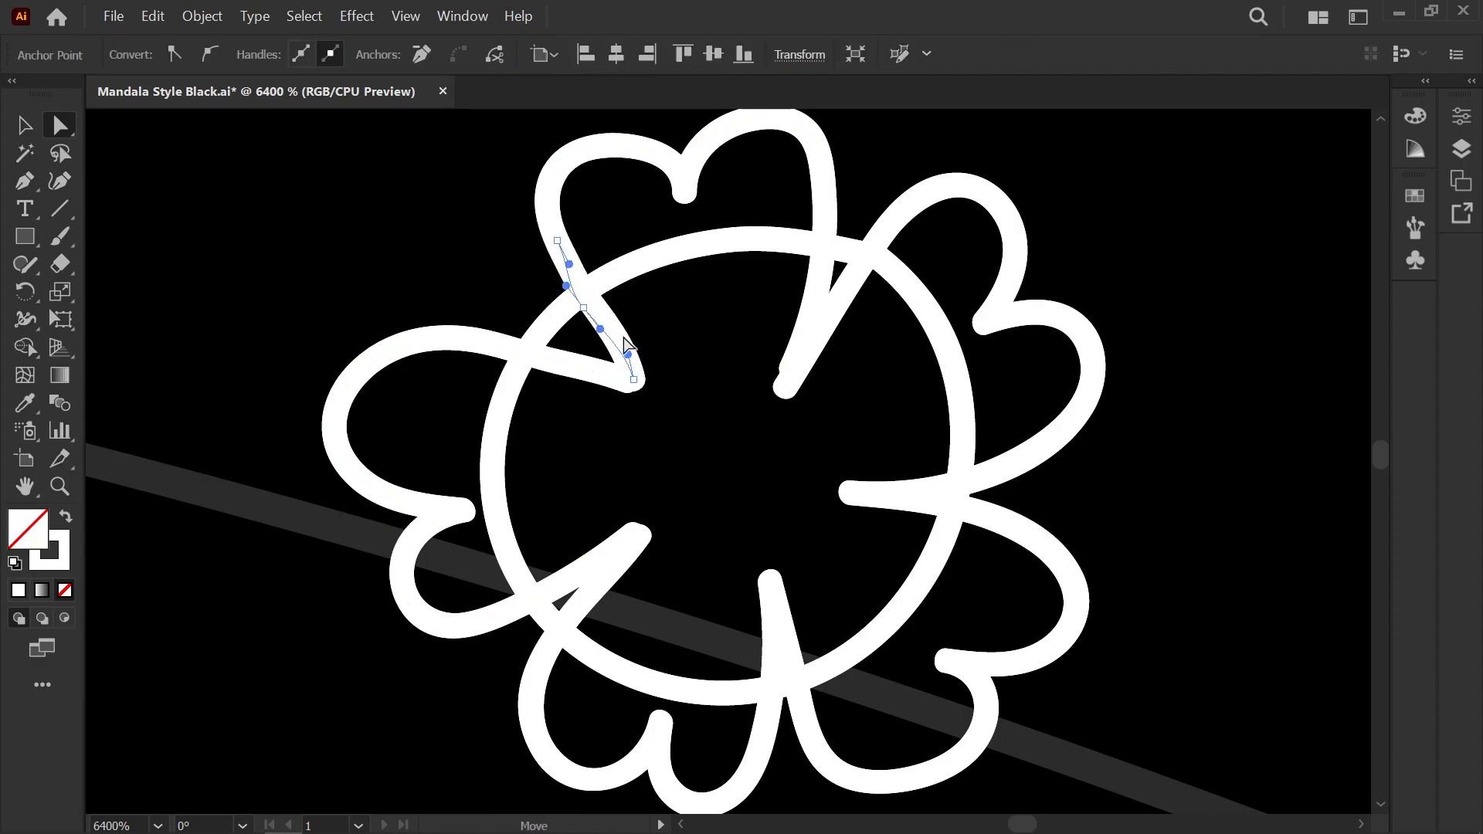
{"action": "left_click", "coordinate": [788, 374]}
{"action": "left_click", "coordinate": [790, 369]}
{"action": "left_click_drag", "start_coordinate": [791, 369], "coordinate": [781, 386]}
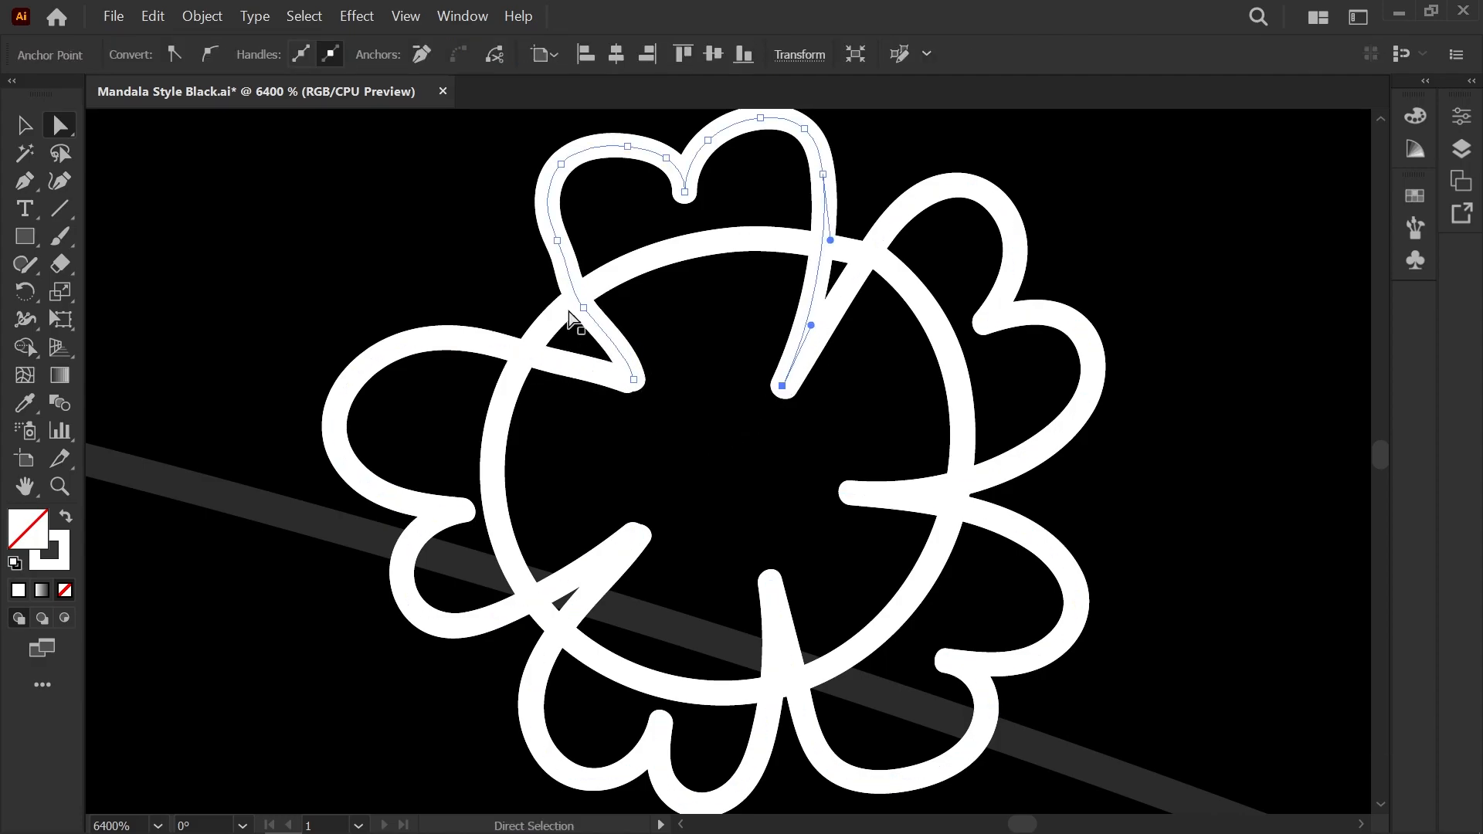
{"action": "left_click_drag", "start_coordinate": [547, 240], "coordinate": [547, 241]}
{"action": "left_click", "coordinate": [591, 370]}
{"action": "left_click_drag", "start_coordinate": [526, 353], "coordinate": [528, 346]}
{"action": "left_click", "coordinate": [596, 390]}
Step: Delete the construction circle inside the new flower's petals
{"action": "left_click", "coordinate": [680, 258]}
{"action": "key", "text": "Delete"}
{"action": "scroll", "coordinate": [679, 263], "scroll_direction": "down", "scroll_amount": 7}
{"action": "key", "text": "space"}
{"action": "left_click_drag", "start_coordinate": [507, 399], "coordinate": [551, 398]}
{"action": "scroll", "coordinate": [552, 397], "scroll_direction": "down", "scroll_amount": 2}
{"action": "scroll", "coordinate": [533, 386], "scroll_direction": "down", "scroll_amount": 2}
{"action": "scroll", "coordinate": [503, 430], "scroll_direction": "up", "scroll_amount": 8}
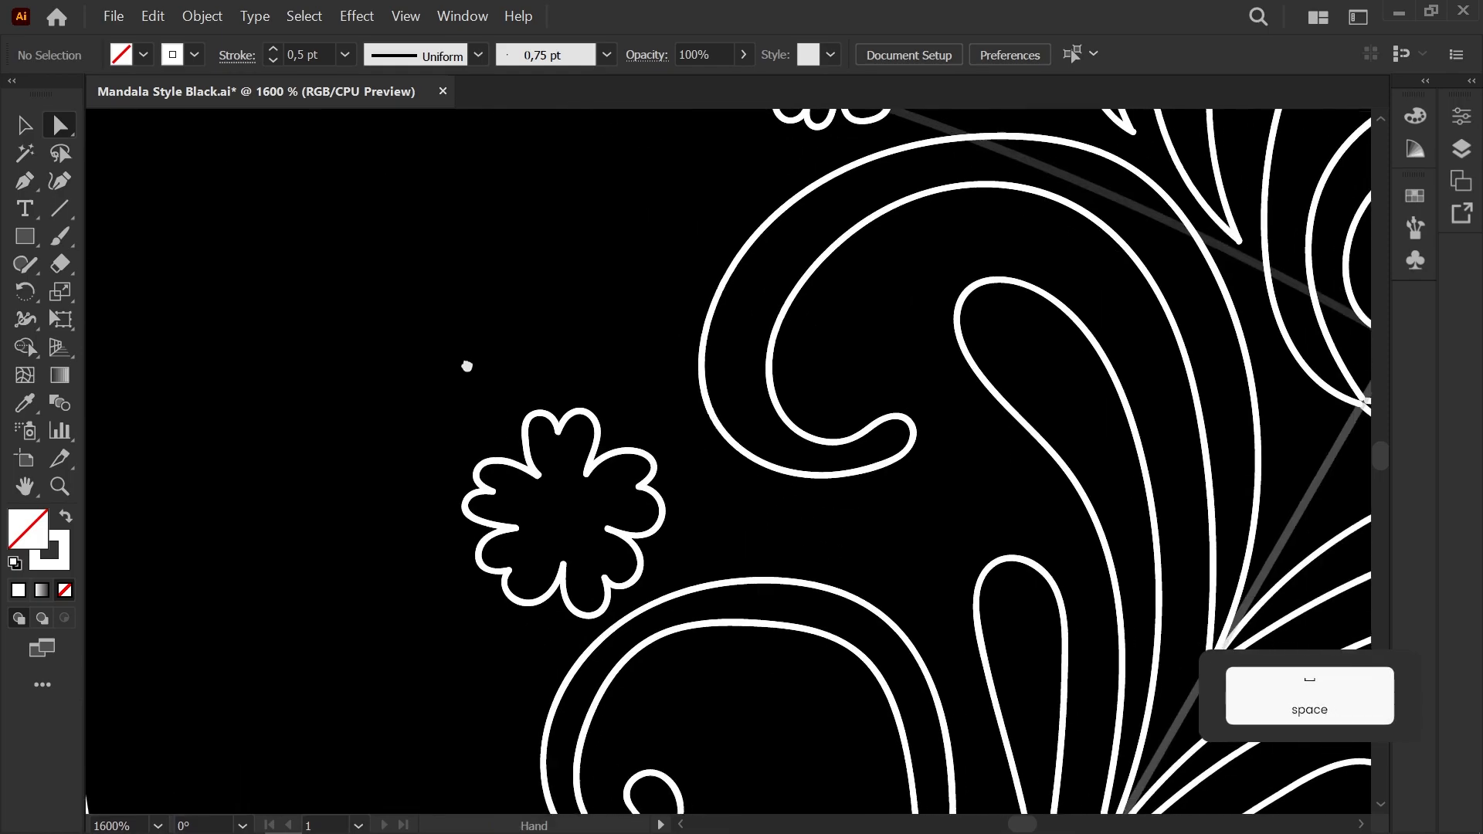
{"action": "scroll", "coordinate": [448, 440], "scroll_direction": "down", "scroll_amount": 8}
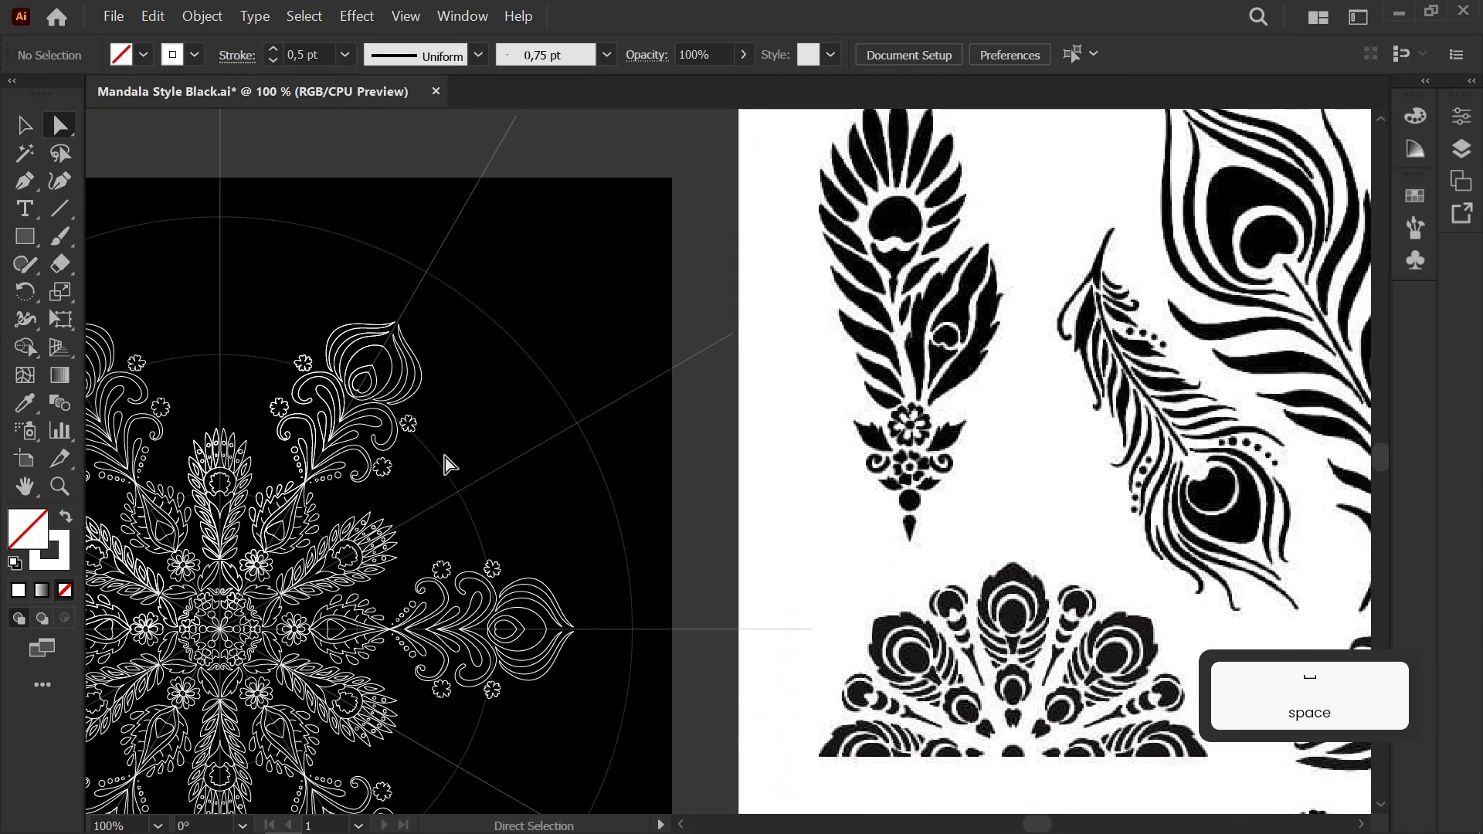
{"action": "scroll", "coordinate": [332, 417], "scroll_direction": "up", "scroll_amount": 7}
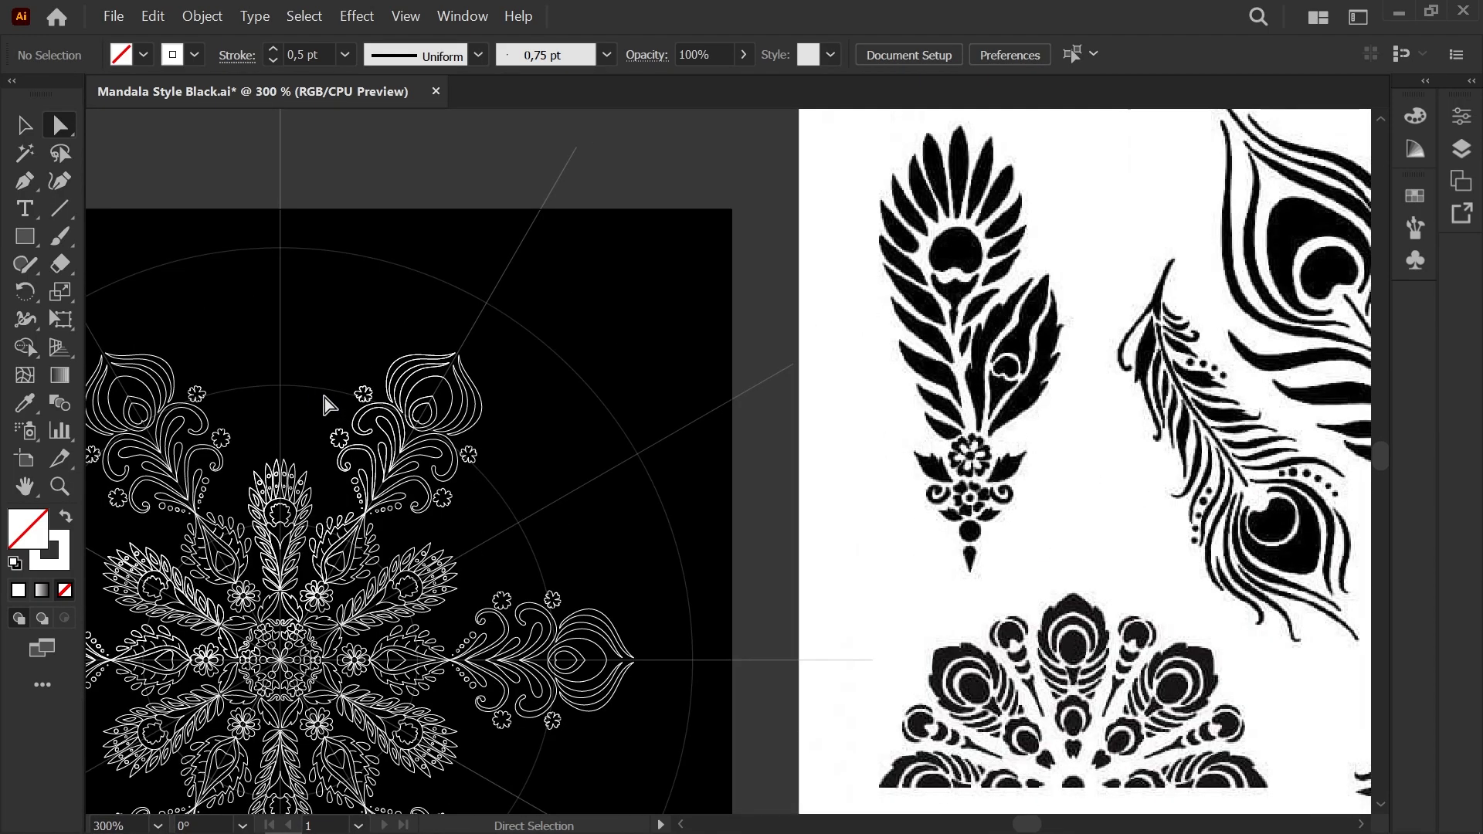
{"action": "key", "text": "b"}
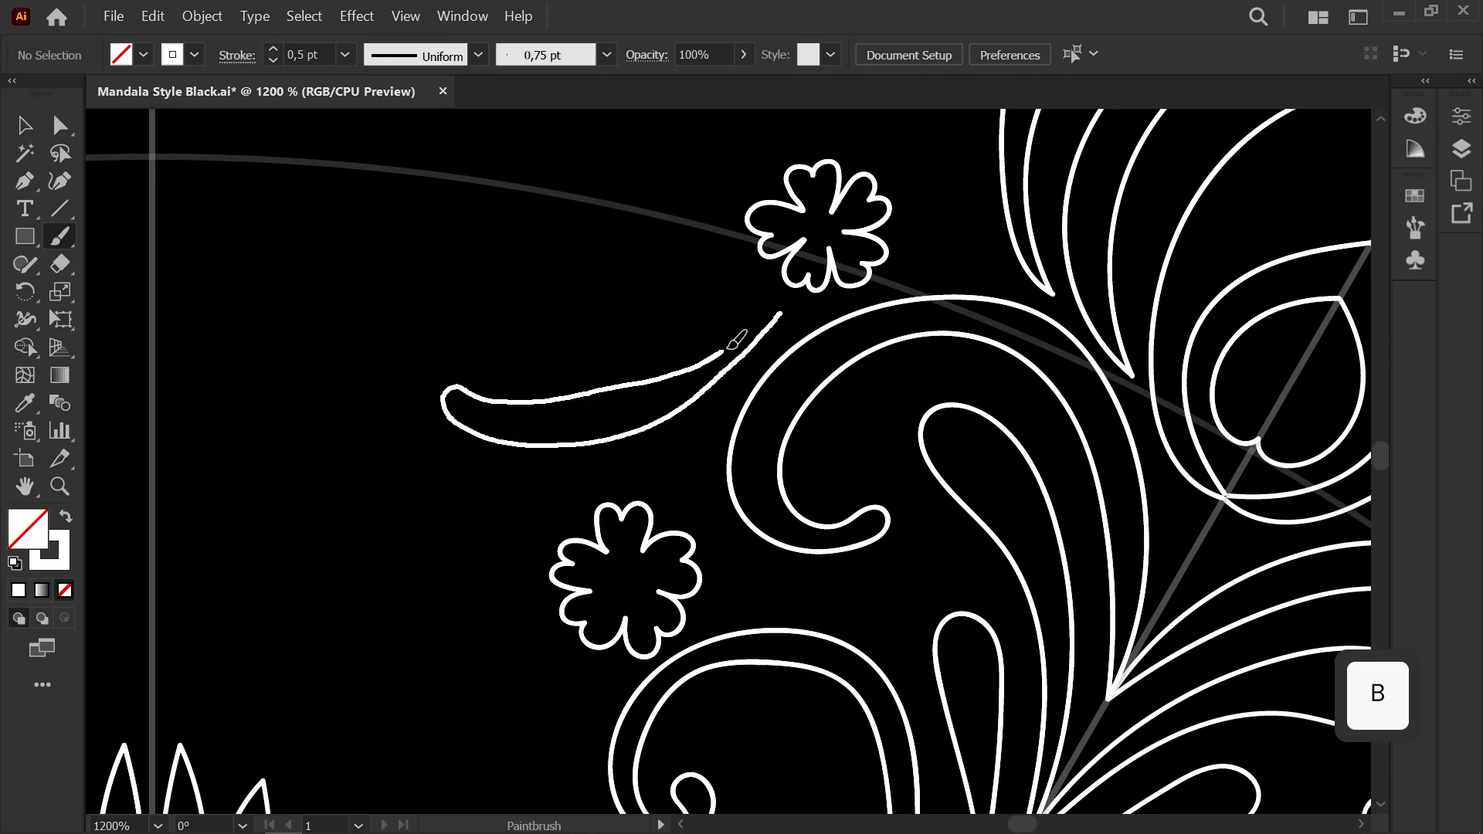
{"action": "scroll", "coordinate": [715, 309], "scroll_direction": "down", "scroll_amount": 5}
{"action": "key", "text": "space"}
{"action": "left_click_drag", "start_coordinate": [551, 281], "coordinate": [386, 448]}
{"action": "scroll", "coordinate": [442, 552], "scroll_direction": "down", "scroll_amount": 1}
{"action": "left_click_drag", "start_coordinate": [442, 552], "coordinate": [247, 130]}
{"action": "left_click_drag", "start_coordinate": [295, 351], "coordinate": [192, 469]}
{"action": "scroll", "coordinate": [191, 470], "scroll_direction": "down", "scroll_amount": 1}
{"action": "left_click_drag", "start_coordinate": [295, 486], "coordinate": [474, 473]}
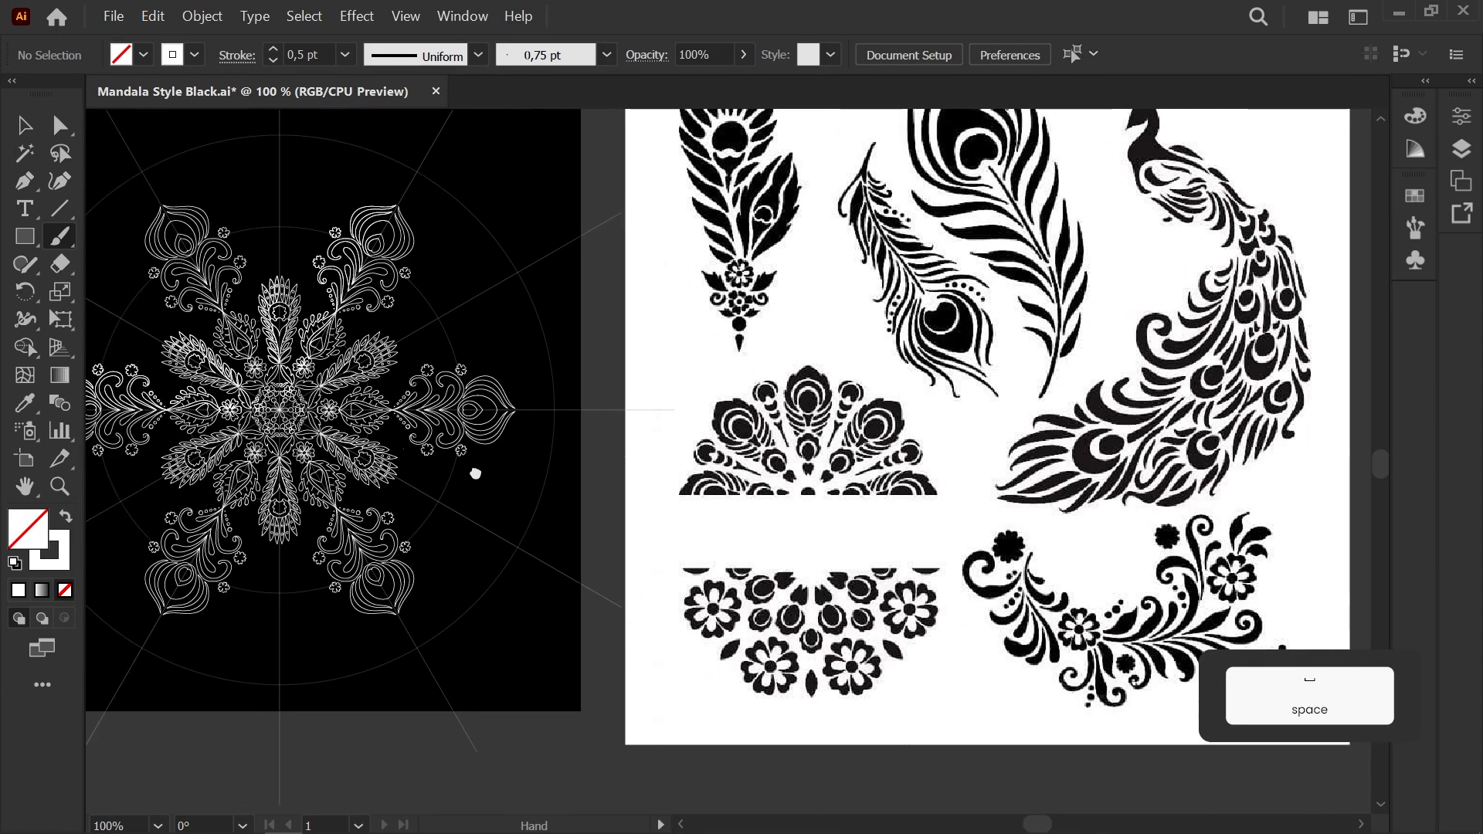
{"action": "scroll", "coordinate": [323, 320], "scroll_direction": "up", "scroll_amount": 6}
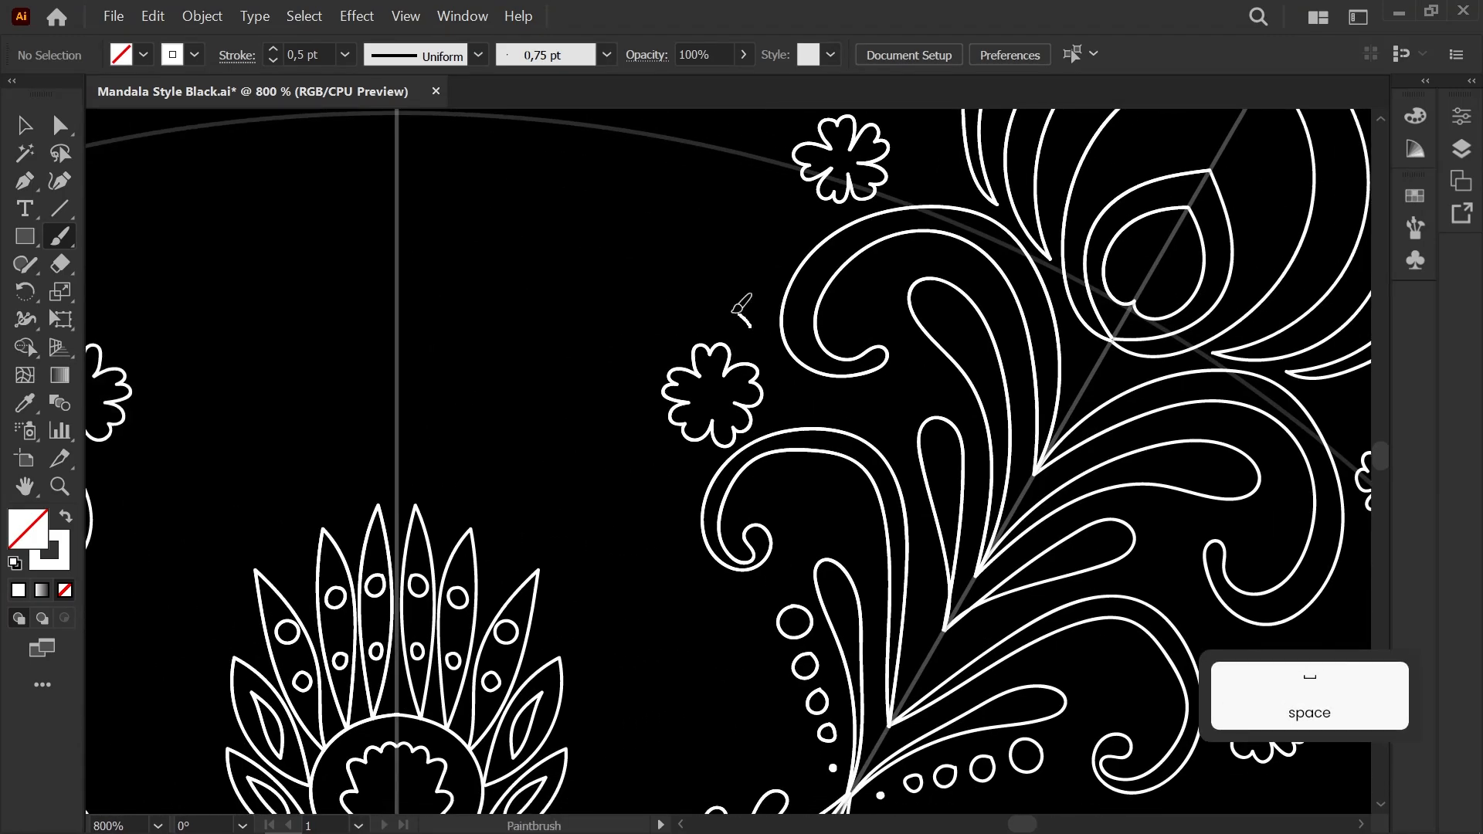
{"action": "mouse_move", "coordinate": [651, 461]}
{"action": "left_mouse_down"}
{"action": "mouse_move", "coordinate": [598, 487]}
{"action": "mouse_move", "coordinate": [740, 317]}
{"action": "mouse_move", "coordinate": [750, 326]}
{"action": "left_mouse_up"}
{"action": "scroll", "coordinate": [700, 269], "scroll_direction": "down", "scroll_amount": 3}
{"action": "scroll", "coordinate": [695, 269], "scroll_direction": "up", "scroll_amount": 3}
{"action": "key", "text": "ctrl+z"}
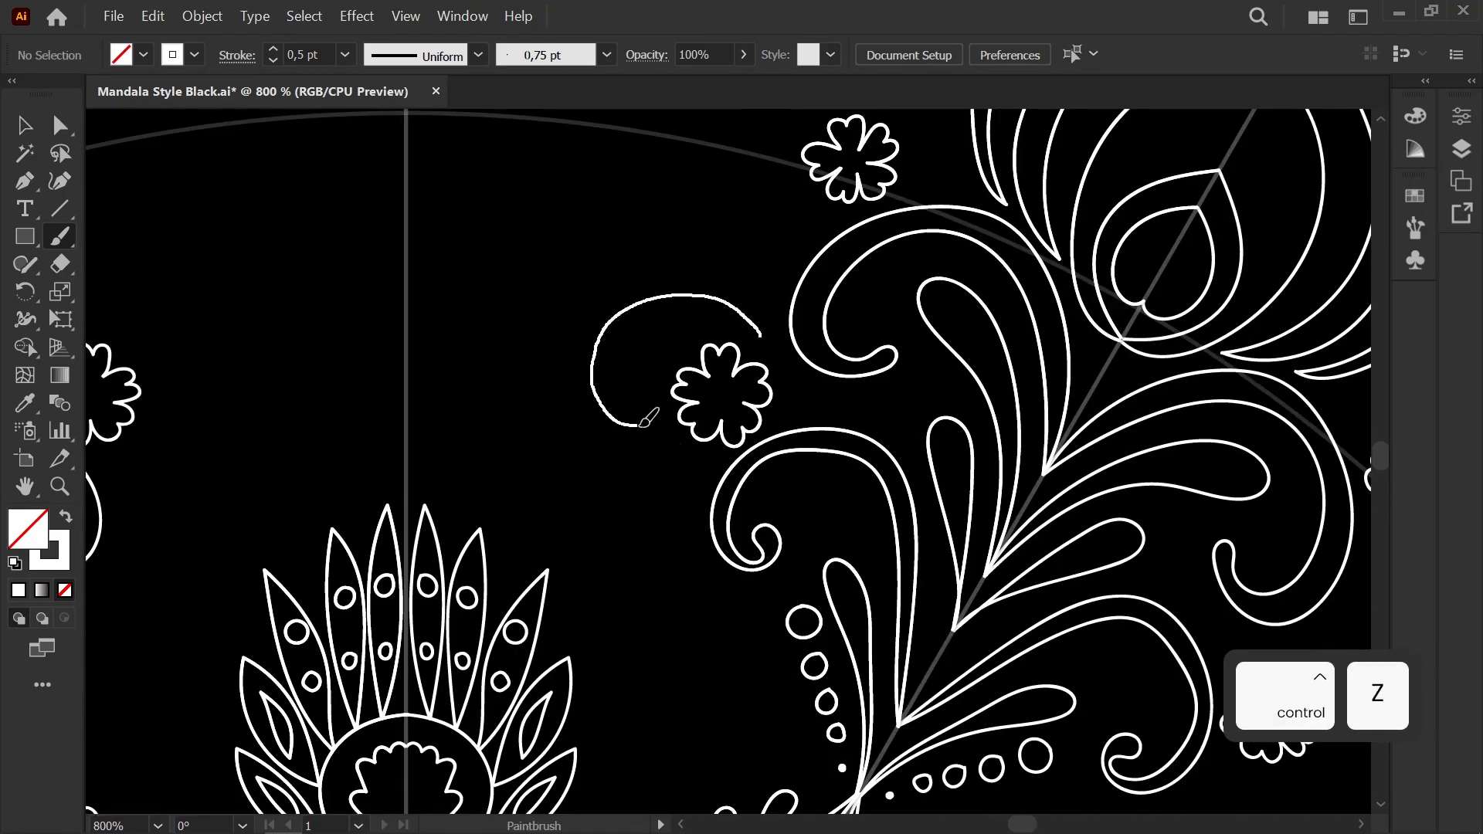
{"action": "mouse_move", "coordinate": [540, 375]}
{"action": "left_mouse_down"}
{"action": "mouse_move", "coordinate": [766, 308]}
{"action": "mouse_move", "coordinate": [764, 328]}
{"action": "mouse_move", "coordinate": [465, 570]}
{"action": "left_mouse_up"}
{"action": "scroll", "coordinate": [768, 289], "scroll_direction": "down", "scroll_amount": 4}
{"action": "key", "text": "ctrl+z"}
Step: Paint a row of small circles inside the outer band of the feather eye, with one centred on the guide line
{"action": "scroll", "coordinate": [465, 570], "scroll_direction": "up", "scroll_amount": 3}
{"action": "left_click_drag", "start_coordinate": [536, 307], "coordinate": [414, 560]}
{"action": "scroll", "coordinate": [762, 321], "scroll_direction": "up", "scroll_amount": 1}
{"action": "scroll", "coordinate": [762, 322], "scroll_direction": "down", "scroll_amount": 1}
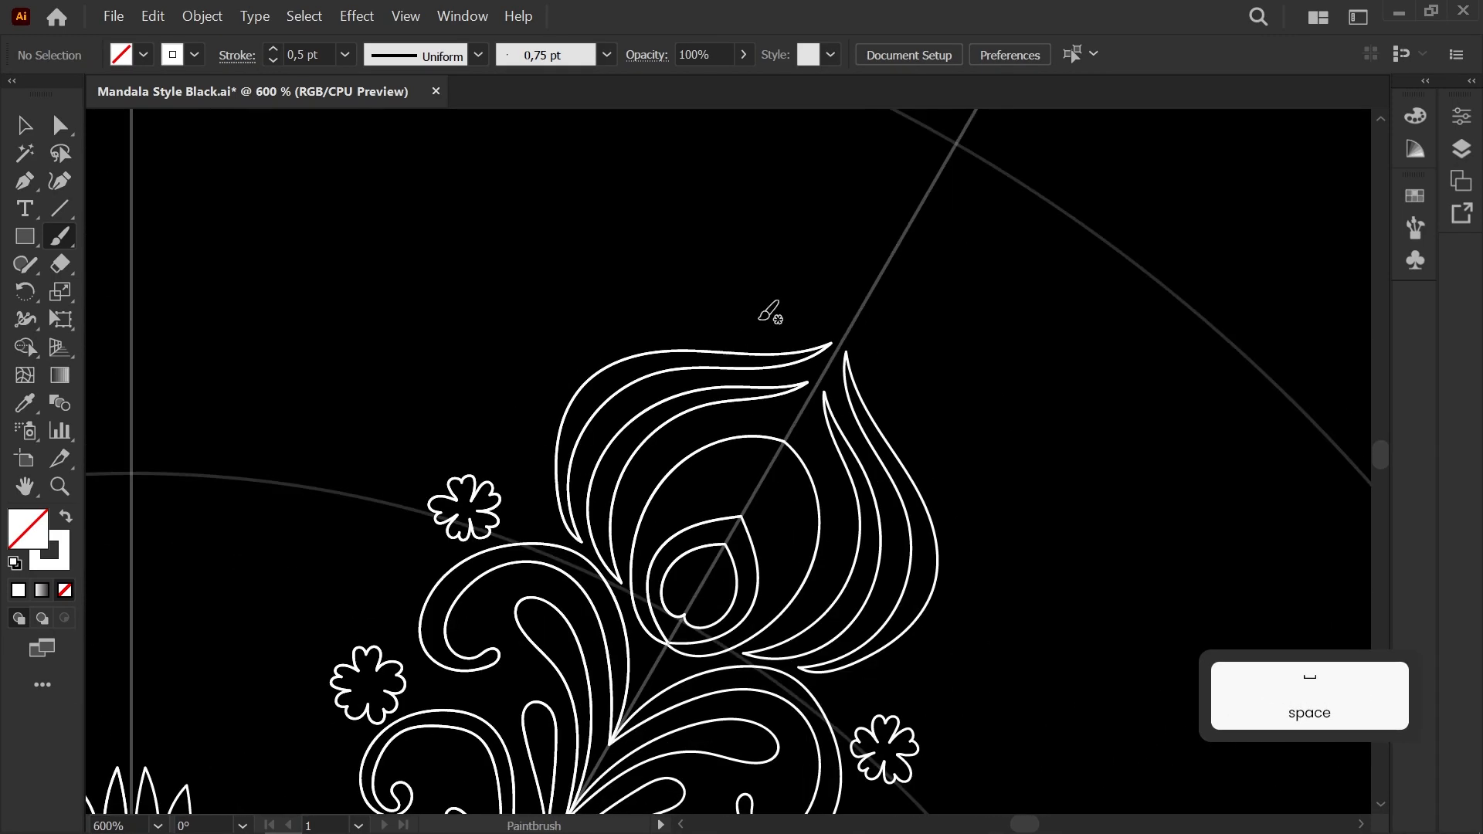
{"action": "scroll", "coordinate": [722, 469], "scroll_direction": "up", "scroll_amount": 2}
{"action": "left_click_drag", "start_coordinate": [589, 497], "coordinate": [509, 394]}
{"action": "scroll", "coordinate": [530, 484], "scroll_direction": "down", "scroll_amount": 6}
{"action": "left_click_drag", "start_coordinate": [638, 504], "coordinate": [470, 234]}
{"action": "mouse_move", "coordinate": [467, 567]}
{"action": "left_mouse_down"}
{"action": "mouse_move", "coordinate": [461, 381]}
{"action": "mouse_move", "coordinate": [303, 433]}
{"action": "mouse_move", "coordinate": [507, 642]}
{"action": "left_mouse_up"}
{"action": "scroll", "coordinate": [600, 458], "scroll_direction": "up", "scroll_amount": 8}
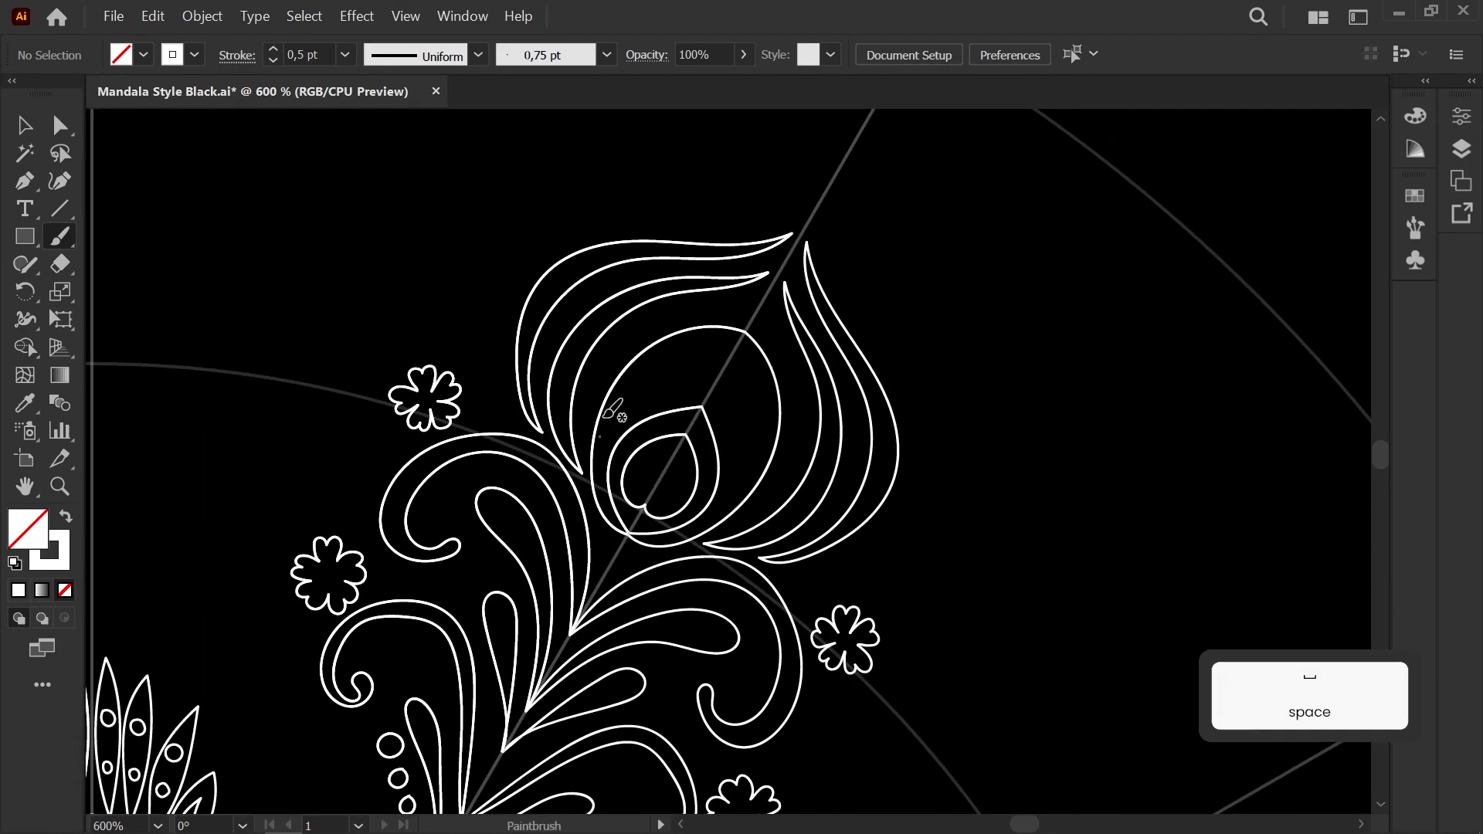
{"action": "left_click_drag", "start_coordinate": [1066, 755], "coordinate": [1063, 761]}
{"action": "left_click_drag", "start_coordinate": [711, 362], "coordinate": [651, 422]}
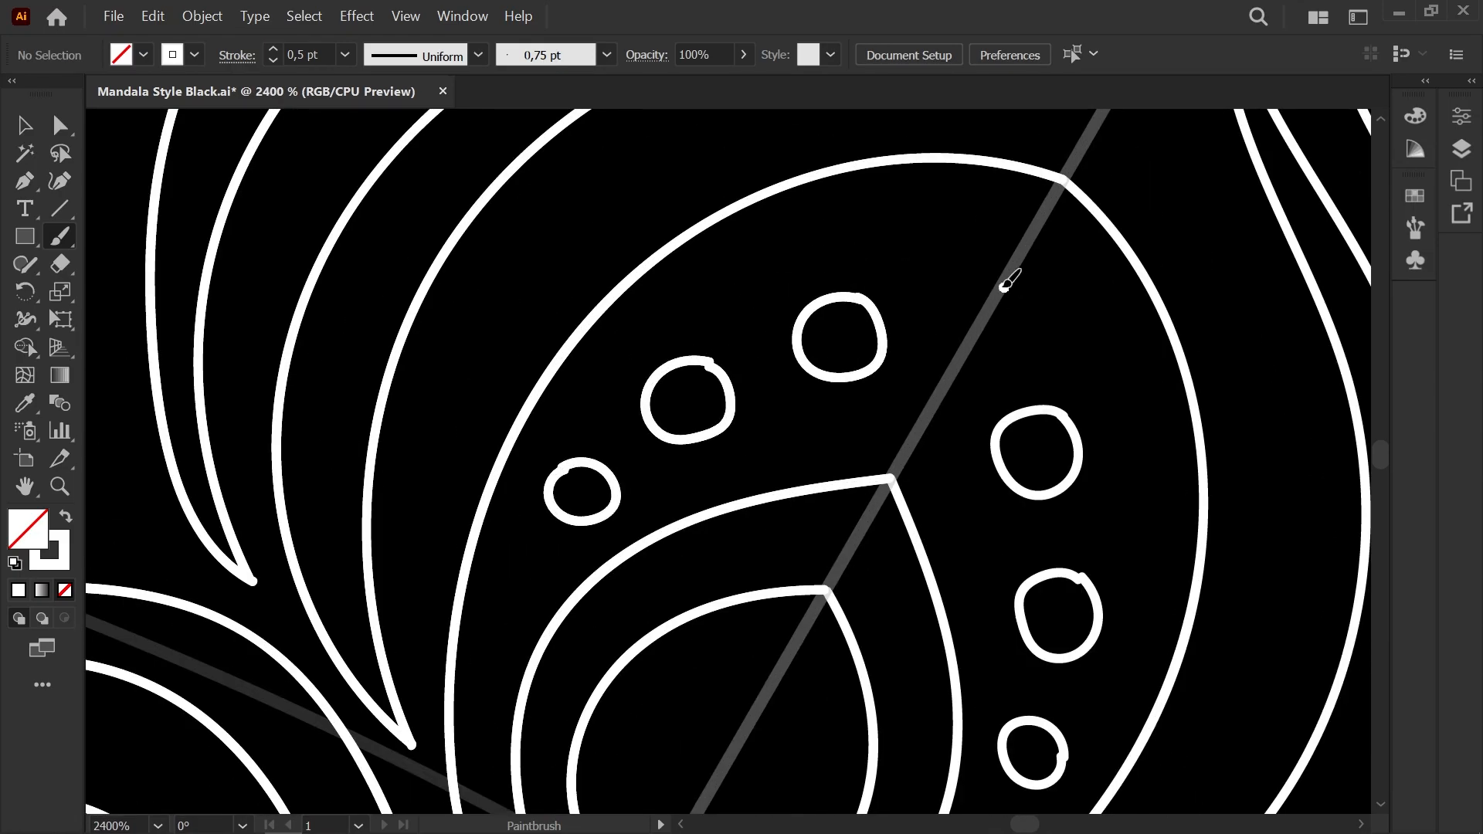
{"action": "left_click_drag", "start_coordinate": [949, 358], "coordinate": [960, 363]}
Step: Adjust the end anchors of the small circles so that their outlines close cleanly
{"action": "scroll", "coordinate": [976, 261], "scroll_direction": "up", "scroll_amount": 1}
{"action": "key", "text": "a"}
{"action": "left_click", "coordinate": [618, 401]}
{"action": "left_click_drag", "start_coordinate": [618, 401], "coordinate": [623, 400]}
{"action": "left_click", "coordinate": [424, 542]}
{"action": "left_click", "coordinate": [425, 542]}
{"action": "left_click", "coordinate": [453, 418]}
{"action": "scroll", "coordinate": [454, 416], "scroll_direction": "down", "scroll_amount": 4}
{"action": "left_click_drag", "start_coordinate": [467, 420], "coordinate": [561, 324]}
{"action": "scroll", "coordinate": [497, 357], "scroll_direction": "up", "scroll_amount": 1}
{"action": "scroll", "coordinate": [500, 365], "scroll_direction": "up", "scroll_amount": 2}
{"action": "key", "text": "b"}
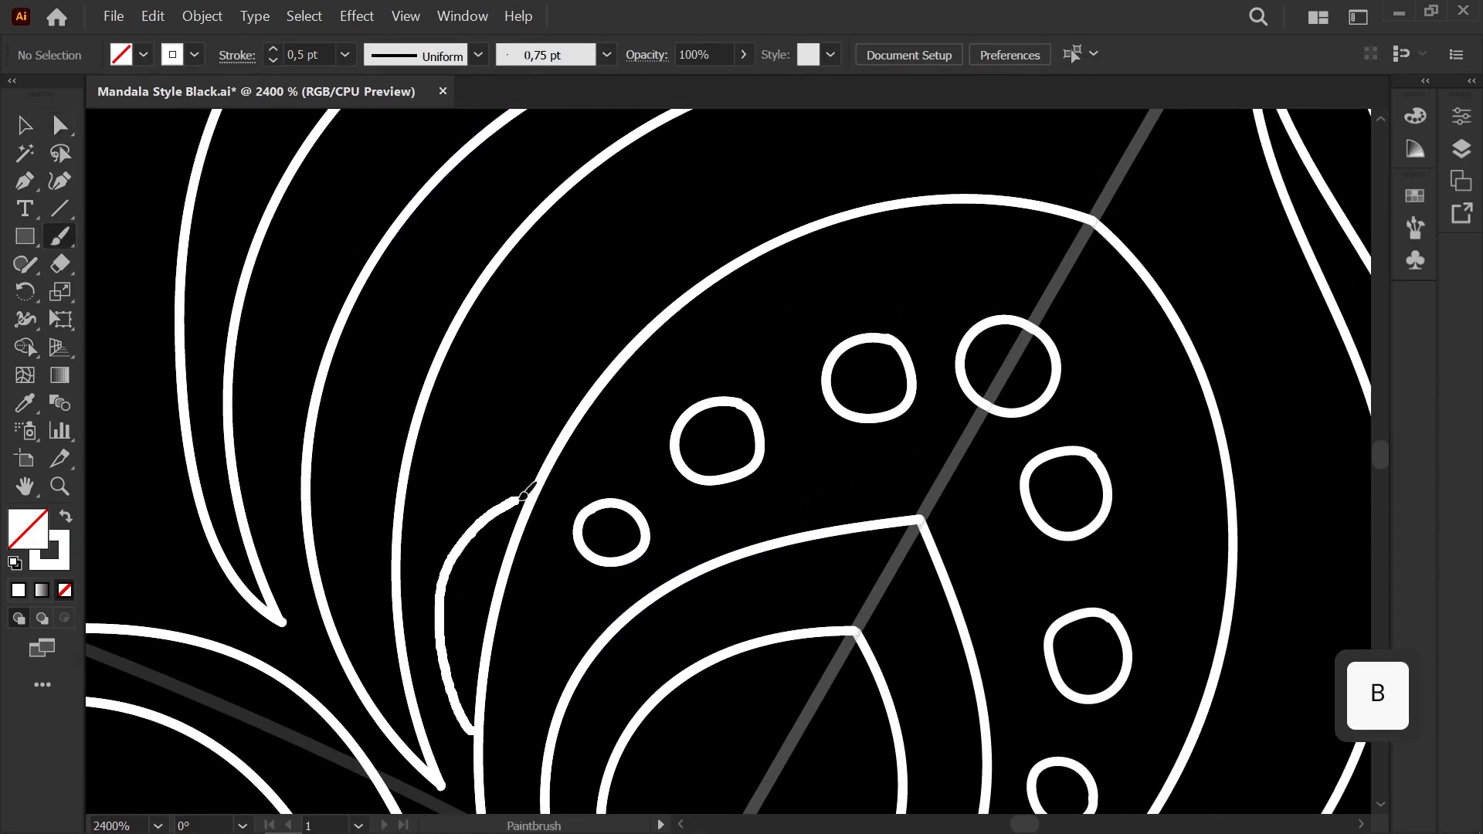
{"action": "left_click_drag", "start_coordinate": [612, 317], "coordinate": [790, 177]}
{"action": "left_click_drag", "start_coordinate": [1029, 150], "coordinate": [1092, 220]}
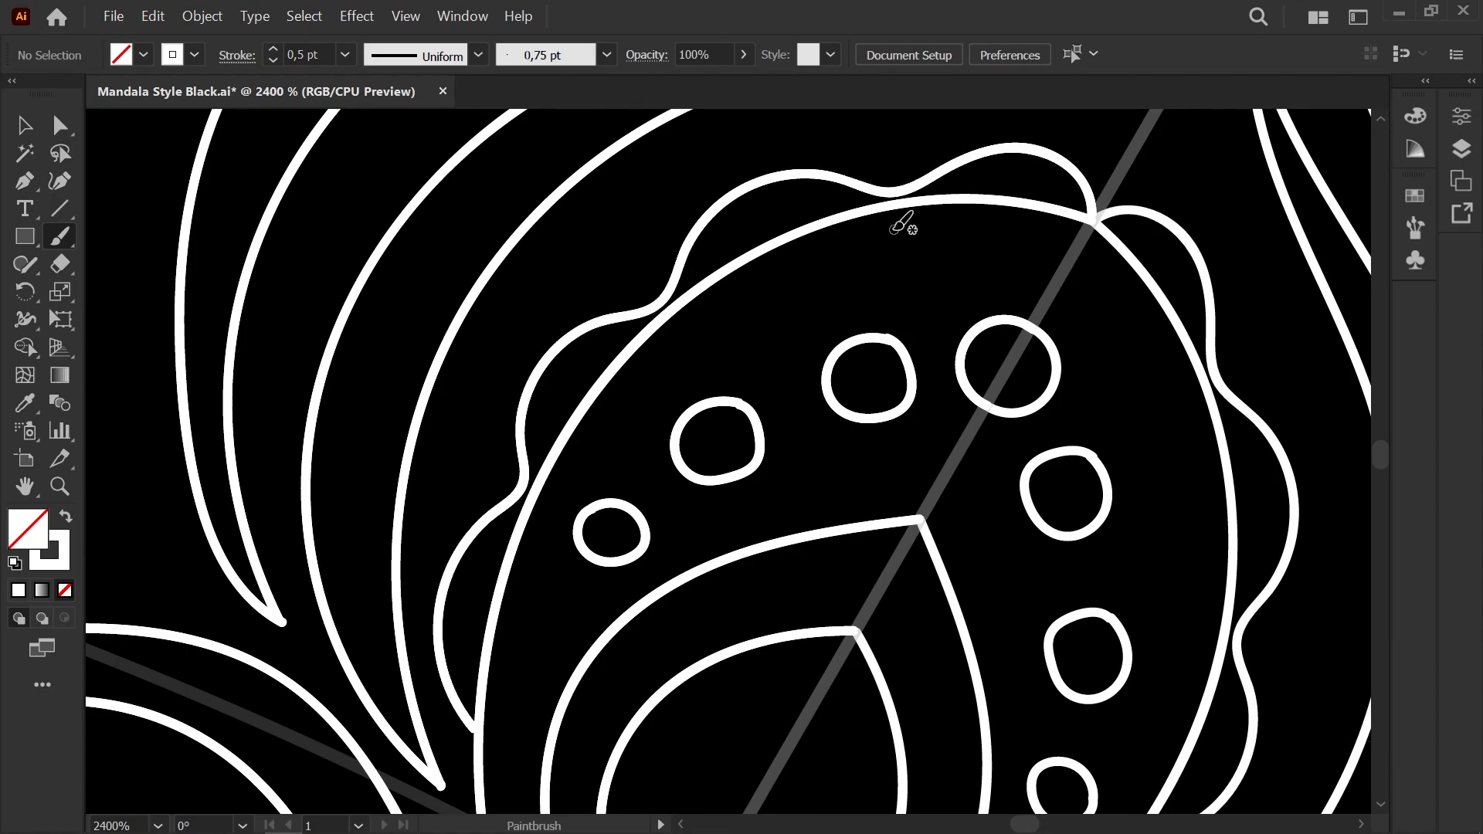
{"action": "scroll", "coordinate": [912, 223], "scroll_direction": "down", "scroll_amount": 5}
{"action": "scroll", "coordinate": [917, 222], "scroll_direction": "up", "scroll_amount": 3}
{"action": "key", "text": "ctrl+z"}
{"action": "mouse_move", "coordinate": [295, 599]}
{"action": "left_mouse_down"}
{"action": "mouse_move", "coordinate": [415, 461]}
{"action": "mouse_move", "coordinate": [258, 510]}
{"action": "left_mouse_up"}
{"action": "scroll", "coordinate": [680, 239], "scroll_direction": "up", "scroll_amount": 1}
{"action": "mouse_move", "coordinate": [680, 239]}
{"action": "left_mouse_down"}
{"action": "mouse_move", "coordinate": [506, 454]}
{"action": "mouse_move", "coordinate": [476, 551]}
{"action": "left_mouse_up"}
{"action": "key", "text": "ctrl+z"}
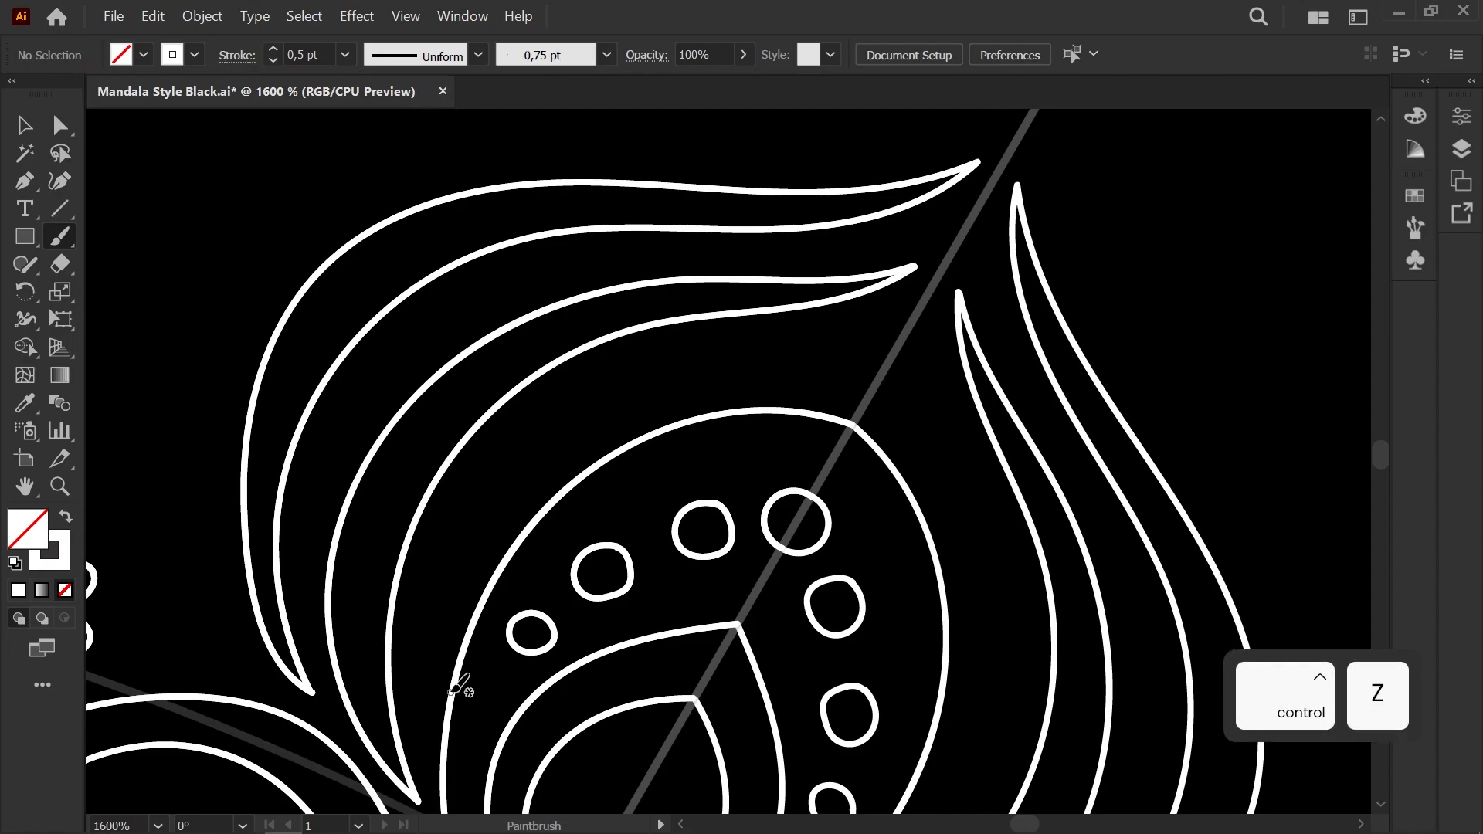
Step: Paint large scallops along the outside of the feather eye's outline, up to the guide line
{"action": "left_click_drag", "start_coordinate": [674, 375], "coordinate": [788, 353]}
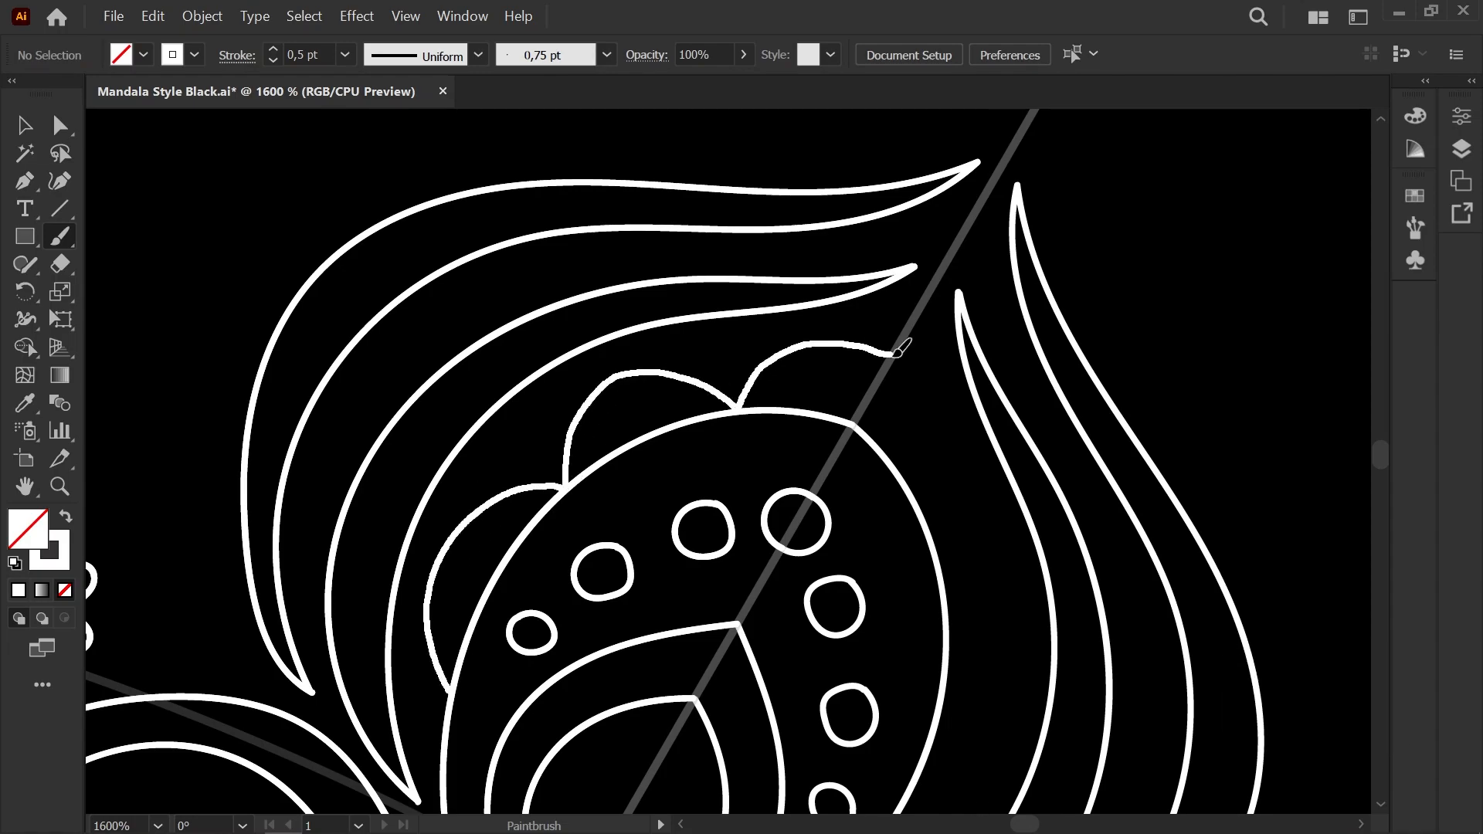
{"action": "left_click_drag", "start_coordinate": [896, 353], "coordinate": [897, 354]}
{"action": "scroll", "coordinate": [752, 392], "scroll_direction": "down", "scroll_amount": 2}
Step: Paint a smaller heart inside the feather eye's heart and align its end anchors with the guide line
{"action": "mouse_move", "coordinate": [695, 591]}
{"action": "left_mouse_down"}
{"action": "mouse_move", "coordinate": [603, 454]}
{"action": "mouse_move", "coordinate": [866, 245]}
{"action": "left_mouse_up"}
{"action": "scroll", "coordinate": [609, 442], "scroll_direction": "up", "scroll_amount": 4}
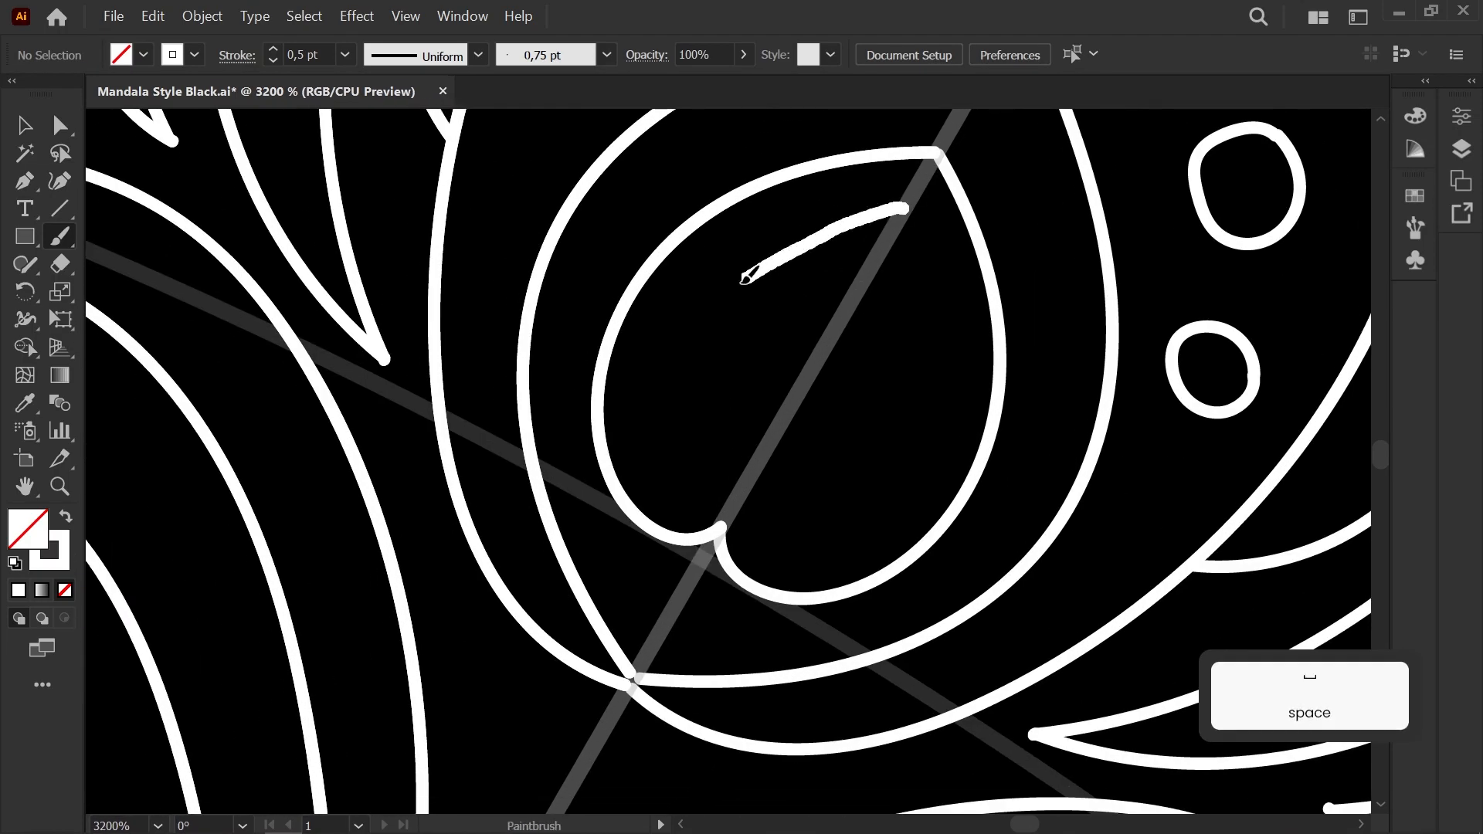
{"action": "left_click_drag", "start_coordinate": [698, 457], "coordinate": [755, 461]}
{"action": "scroll", "coordinate": [865, 243], "scroll_direction": "up", "scroll_amount": 1}
{"action": "key", "text": "a"}
{"action": "left_click_drag", "start_coordinate": [923, 193], "coordinate": [926, 188]}
{"action": "left_click", "coordinate": [698, 571]}
{"action": "left_click_drag", "start_coordinate": [697, 573], "coordinate": [703, 574]}
{"action": "left_click", "coordinate": [730, 467]}
Step: Examine the whole mandala beside the peacock reference images to plan the next ornament
{"action": "scroll", "coordinate": [730, 468], "scroll_direction": "down", "scroll_amount": 5}
{"action": "left_click_drag", "start_coordinate": [676, 472], "coordinate": [643, 348]}
{"action": "scroll", "coordinate": [643, 347], "scroll_direction": "down", "scroll_amount": 2}
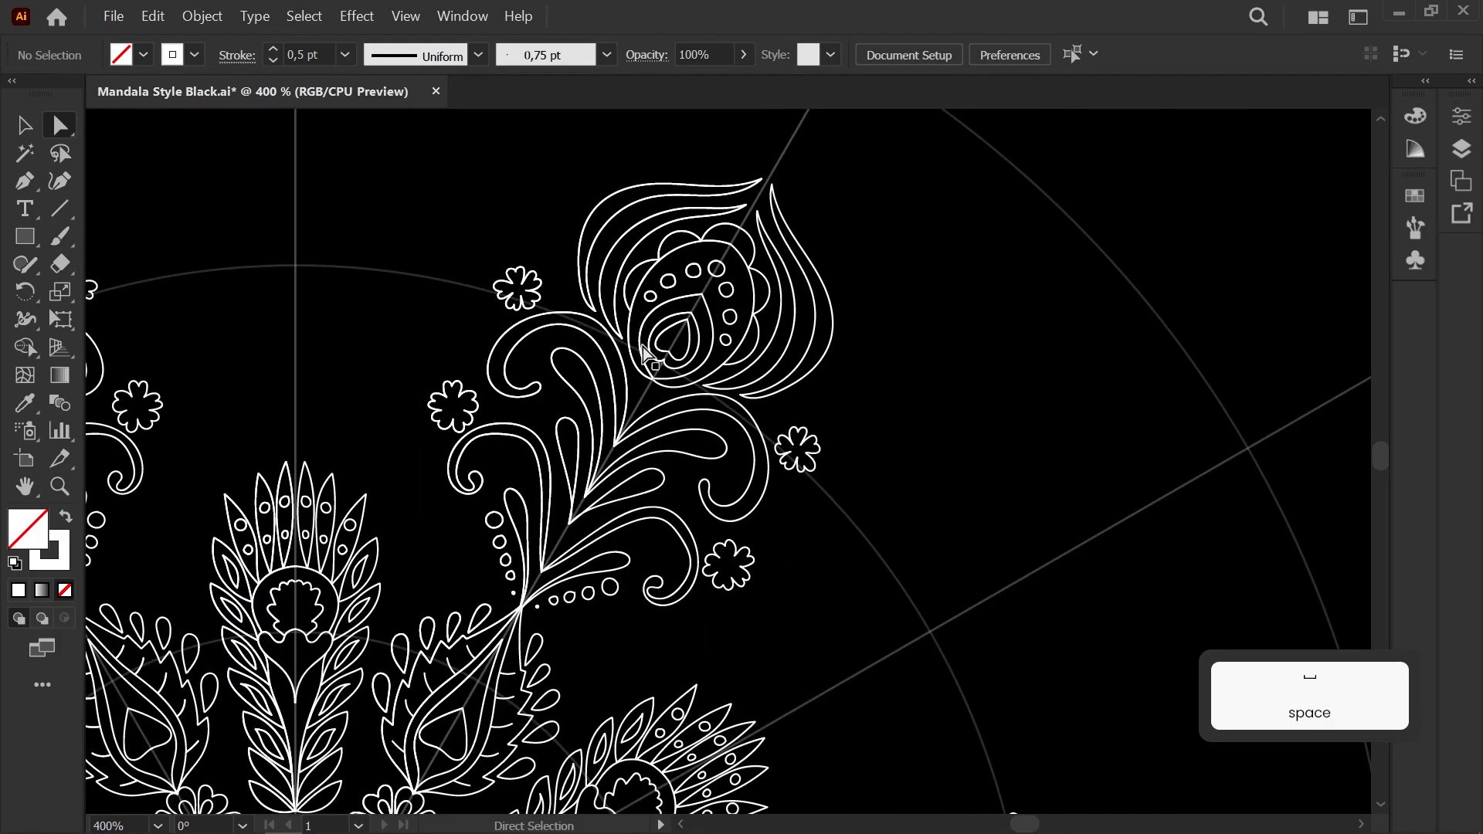
{"action": "scroll", "coordinate": [527, 401], "scroll_direction": "down", "scroll_amount": 2}
{"action": "left_click_drag", "start_coordinate": [530, 464], "coordinate": [386, 294]}
{"action": "scroll", "coordinate": [502, 382], "scroll_direction": "down", "scroll_amount": 1}
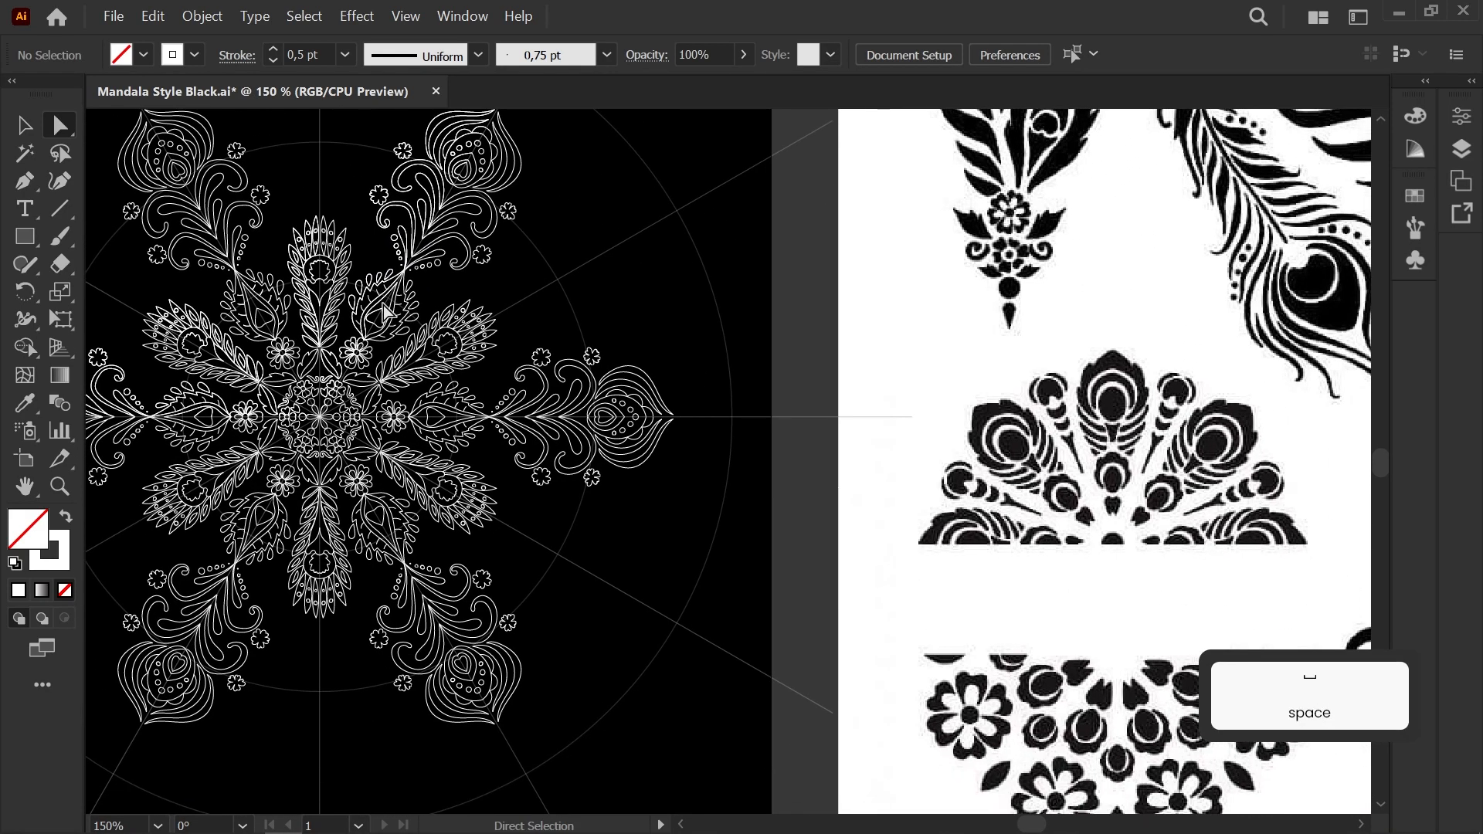
{"action": "scroll", "coordinate": [383, 307], "scroll_direction": "down", "scroll_amount": 1}
{"action": "left_click_drag", "start_coordinate": [414, 392], "coordinate": [427, 404]}
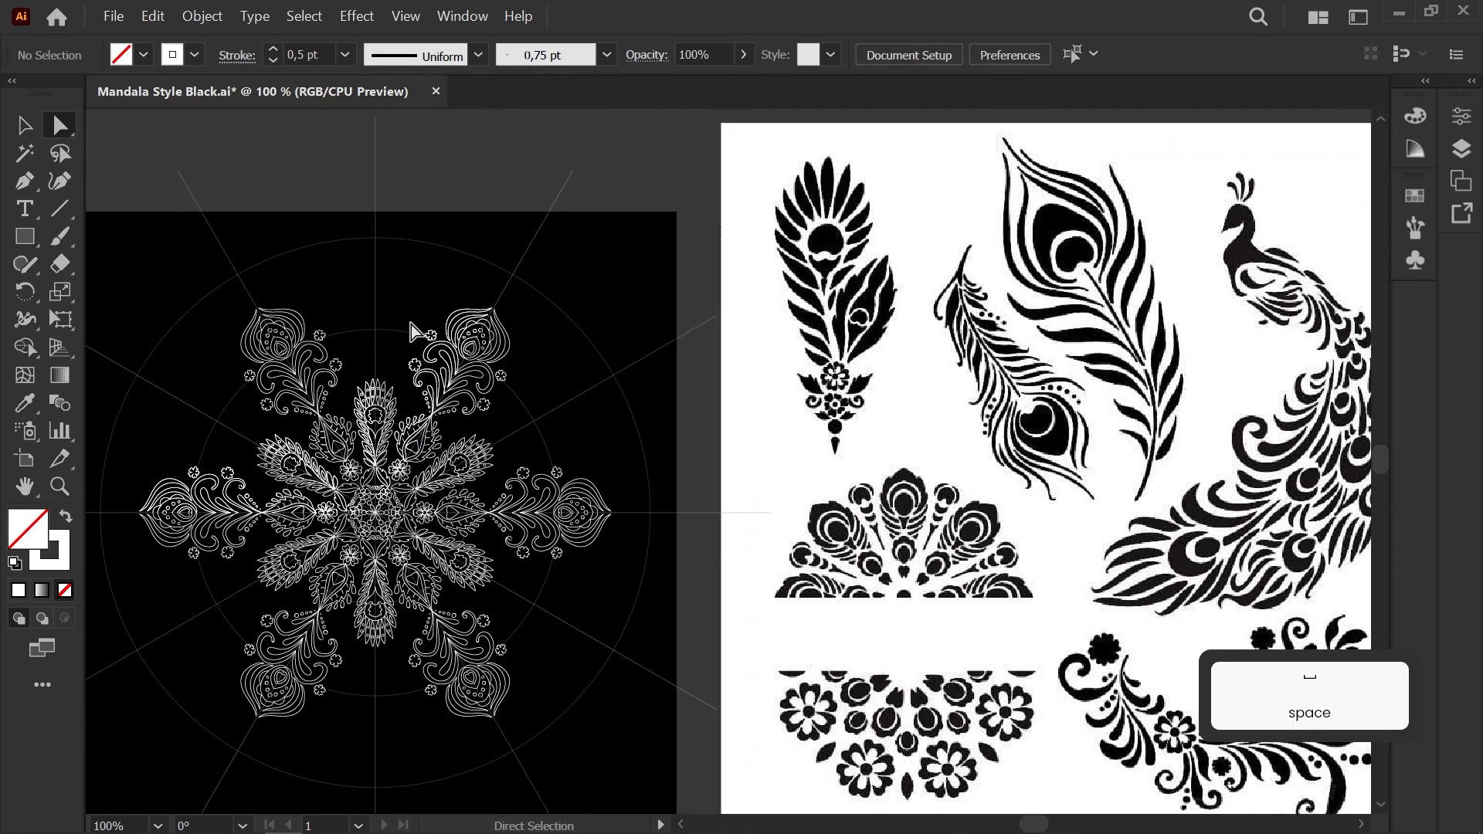
{"action": "scroll", "coordinate": [402, 304], "scroll_direction": "up", "scroll_amount": 2}
{"action": "left_click_drag", "start_coordinate": [382, 325], "coordinate": [236, 381]}
{"action": "scroll", "coordinate": [236, 381], "scroll_direction": "down", "scroll_amount": 1}
{"action": "left_click_drag", "start_coordinate": [257, 395], "coordinate": [342, 380]}
{"action": "scroll", "coordinate": [222, 353], "scroll_direction": "down", "scroll_amount": 1}
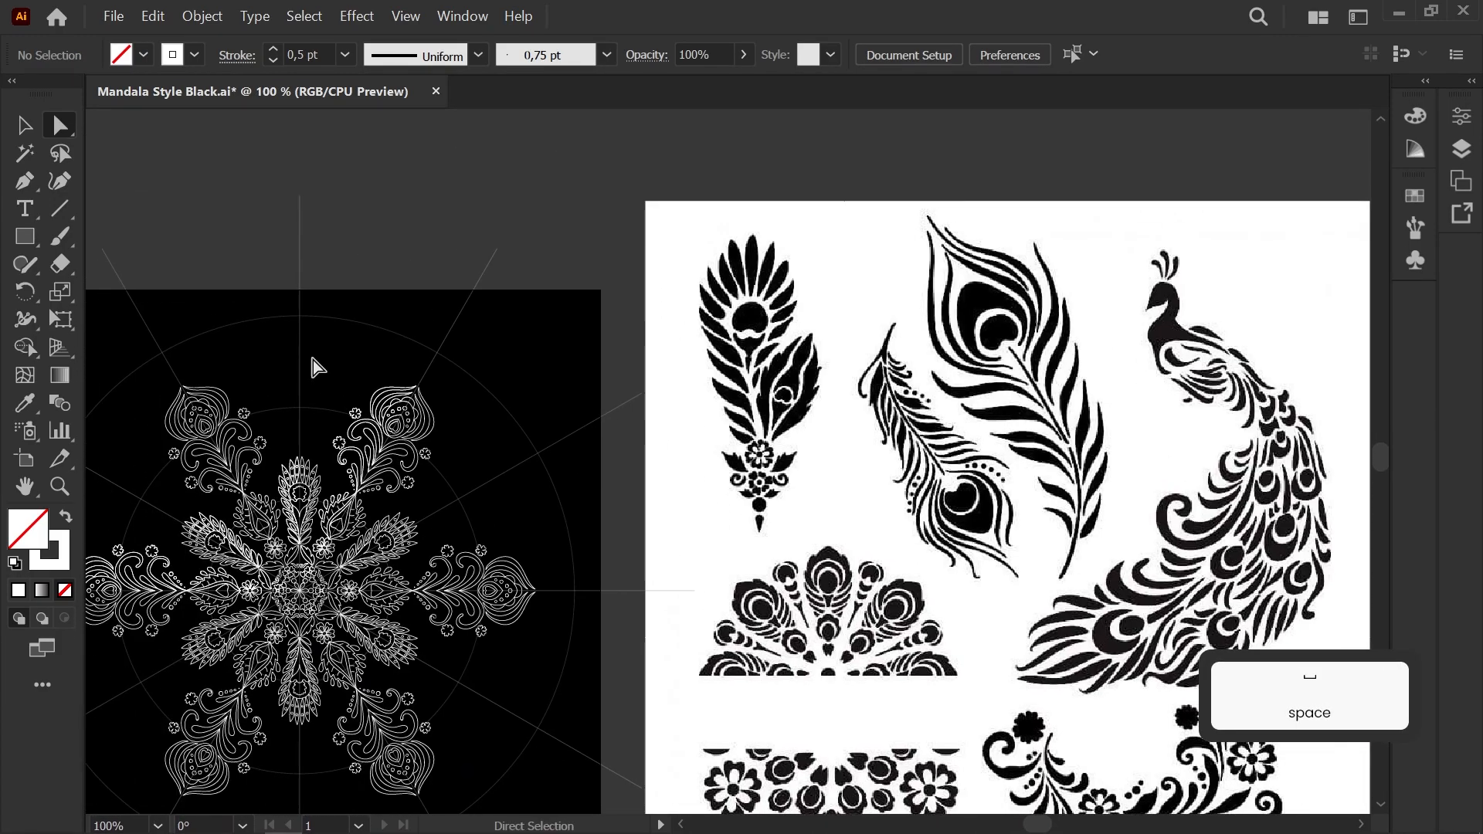
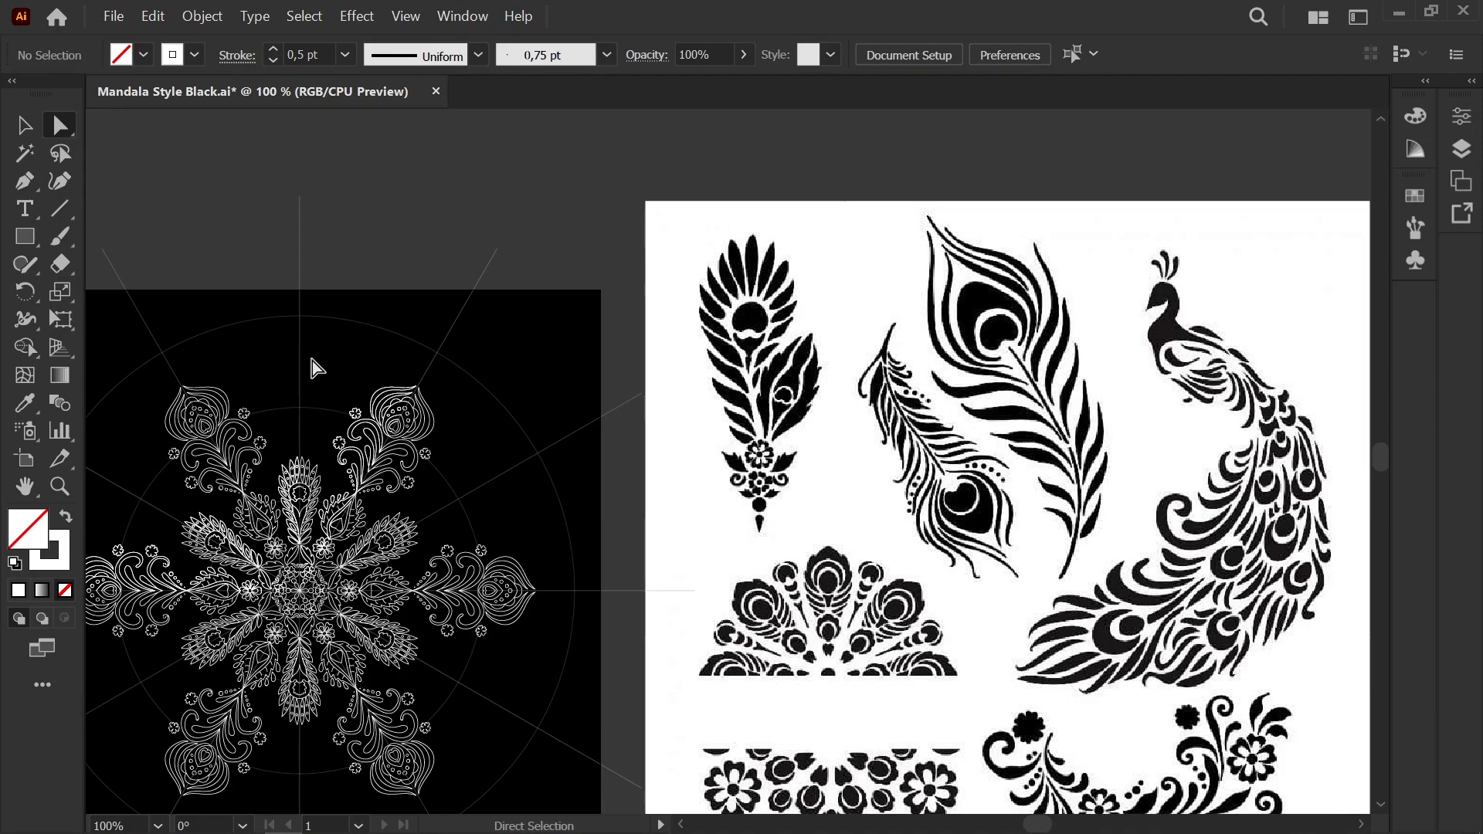
{"action": "scroll", "coordinate": [312, 360], "scroll_direction": "up", "scroll_amount": 5}
{"action": "left_click_drag", "start_coordinate": [312, 360], "coordinate": [431, 405]}
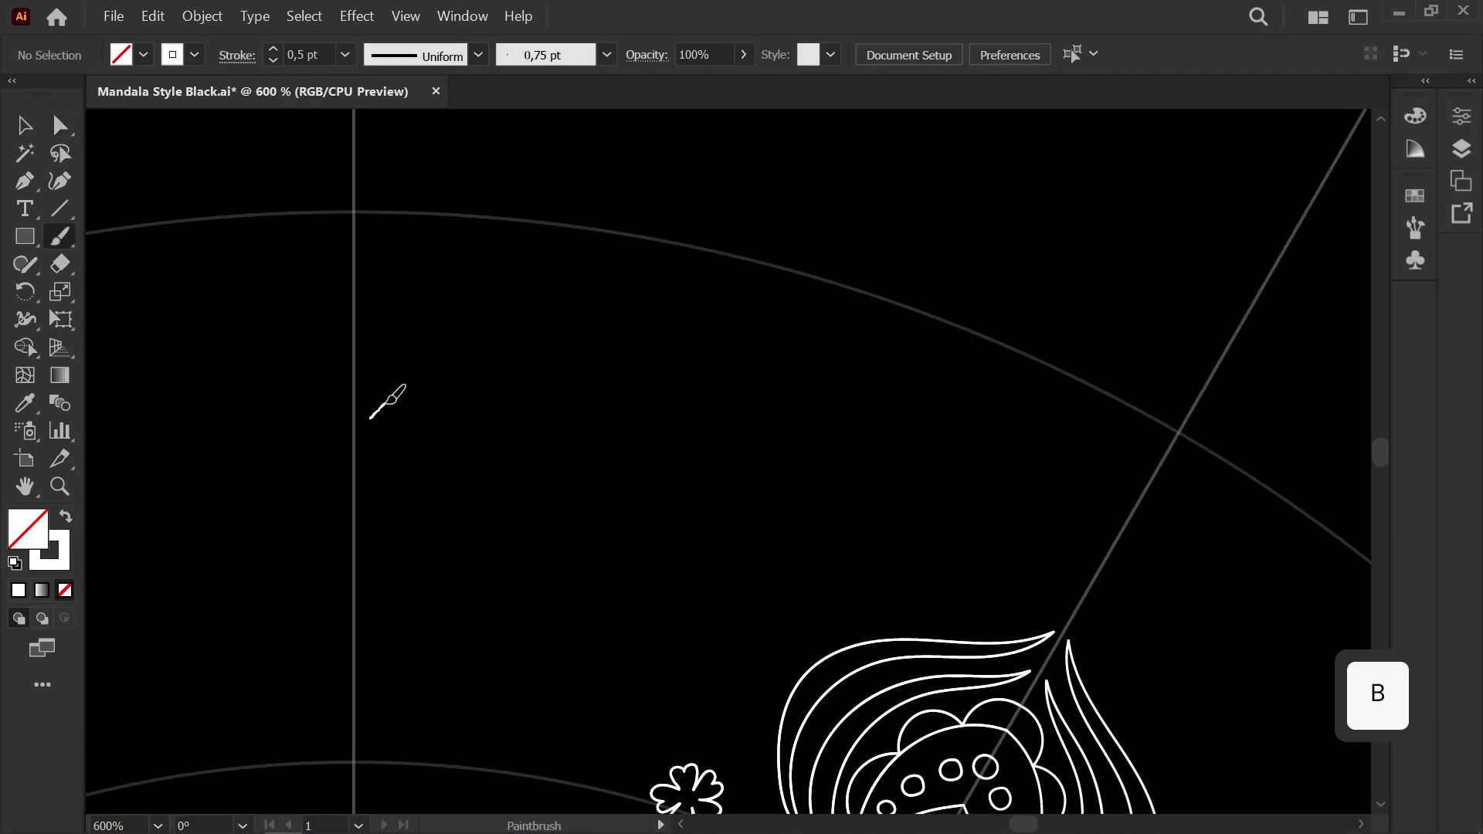
{"action": "scroll", "coordinate": [297, 391], "scroll_direction": "down", "scroll_amount": 6}
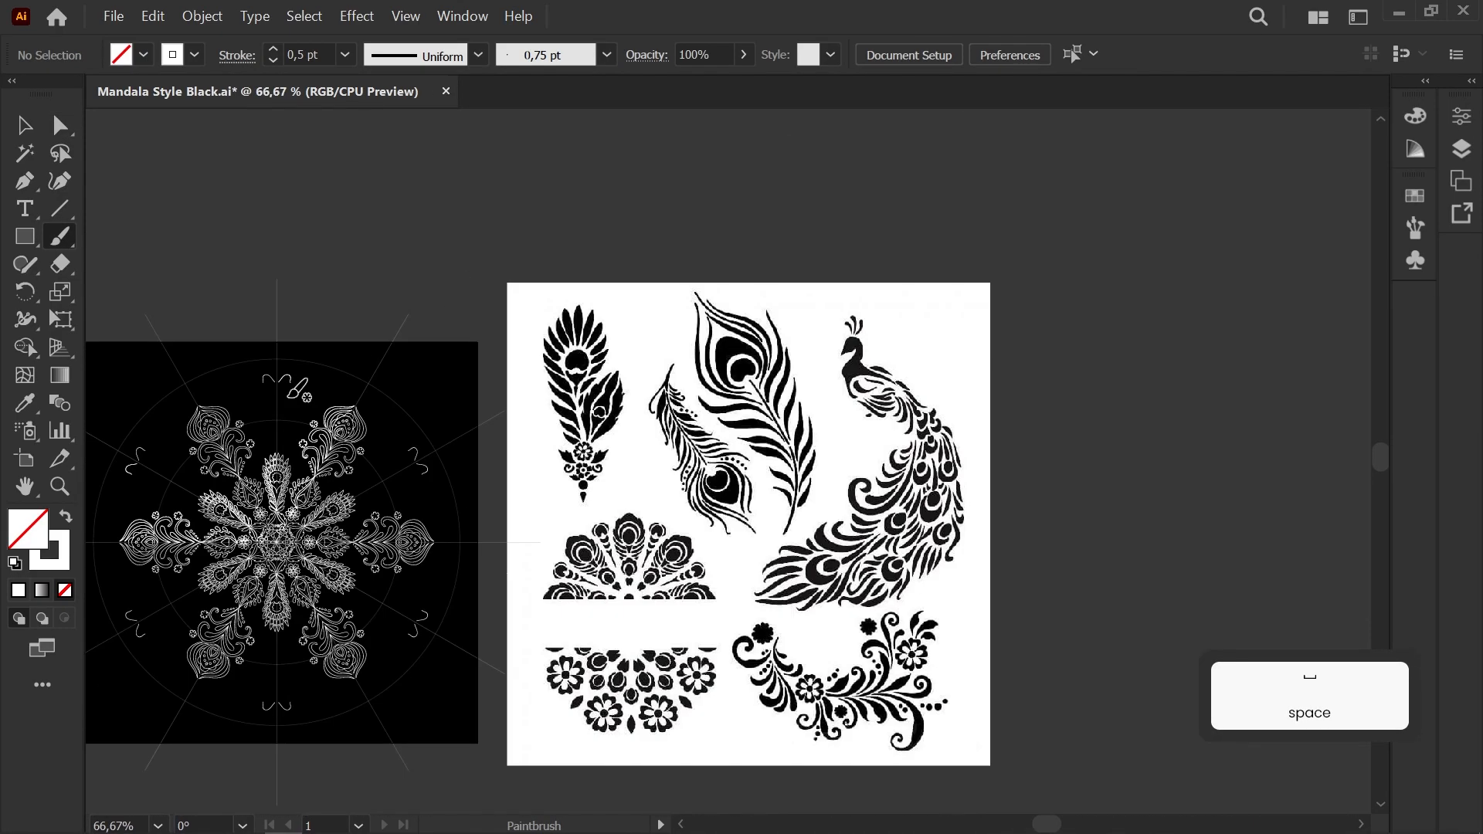
{"action": "scroll", "coordinate": [298, 390], "scroll_direction": "up", "scroll_amount": 6}
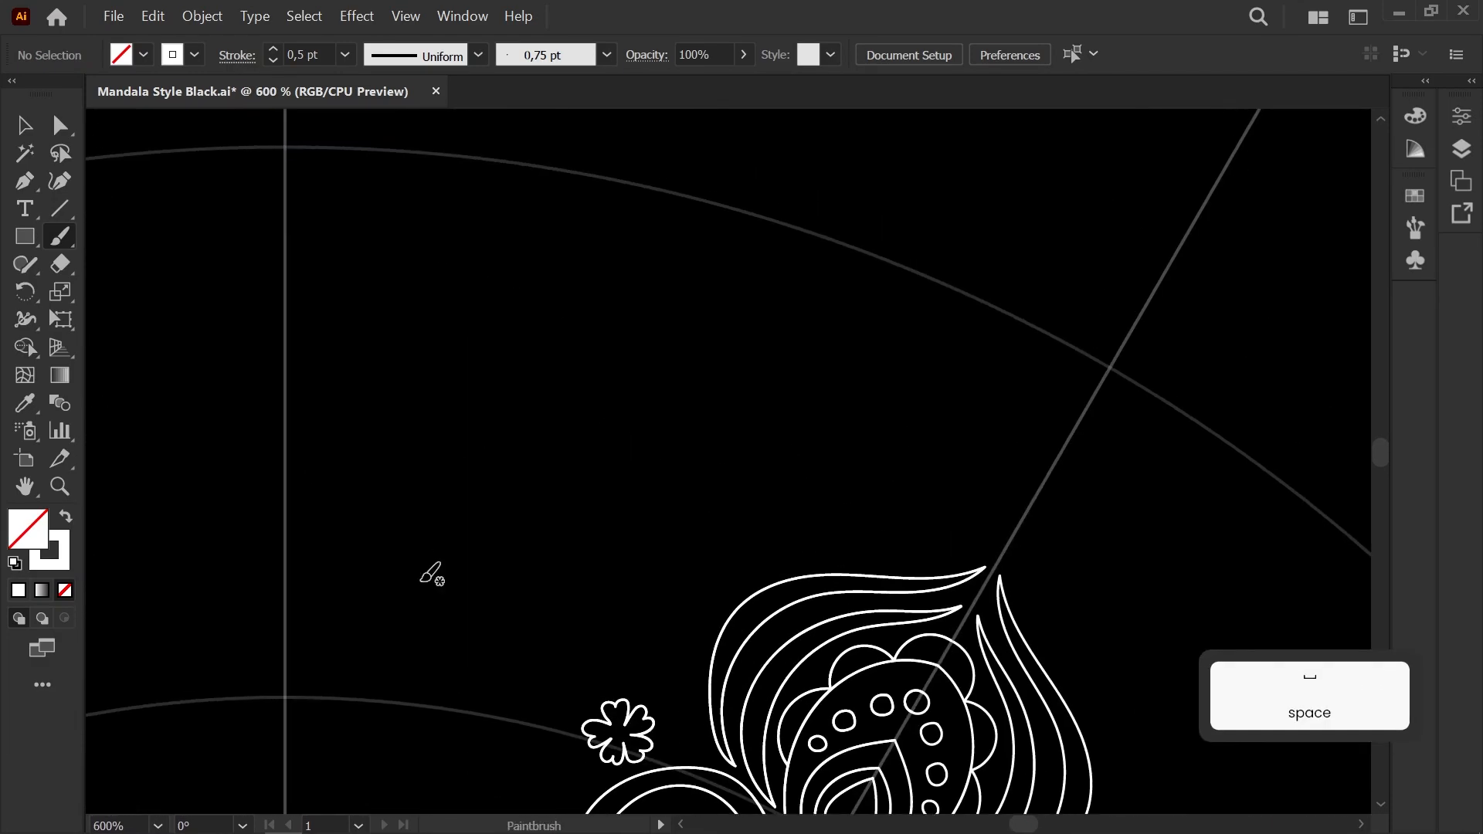
{"action": "left_click_drag", "start_coordinate": [367, 270], "coordinate": [313, 258]}
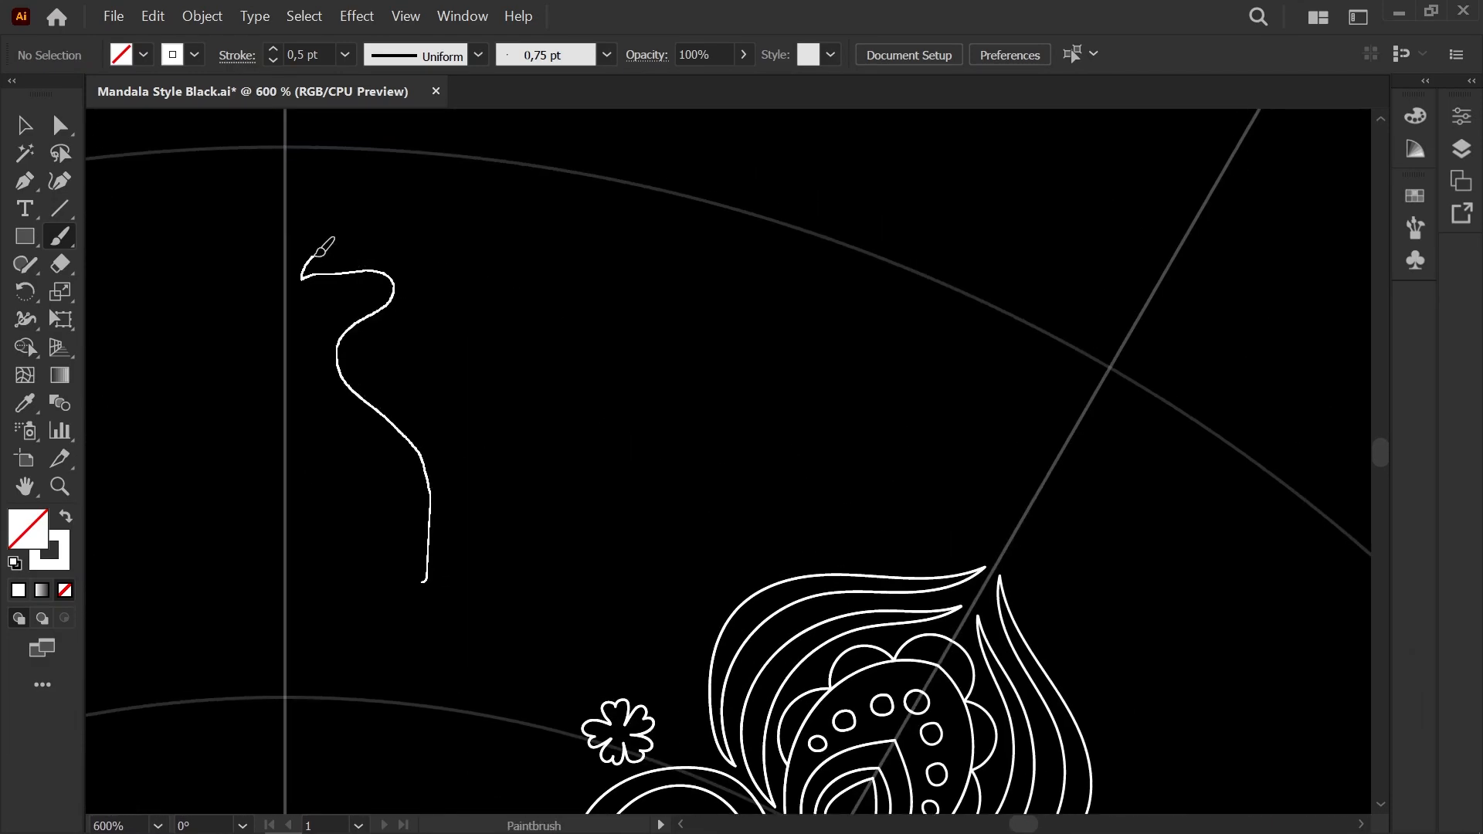
{"action": "left_click_drag", "start_coordinate": [471, 244], "coordinate": [475, 249]}
{"action": "scroll", "coordinate": [399, 404], "scroll_direction": "down", "scroll_amount": 6}
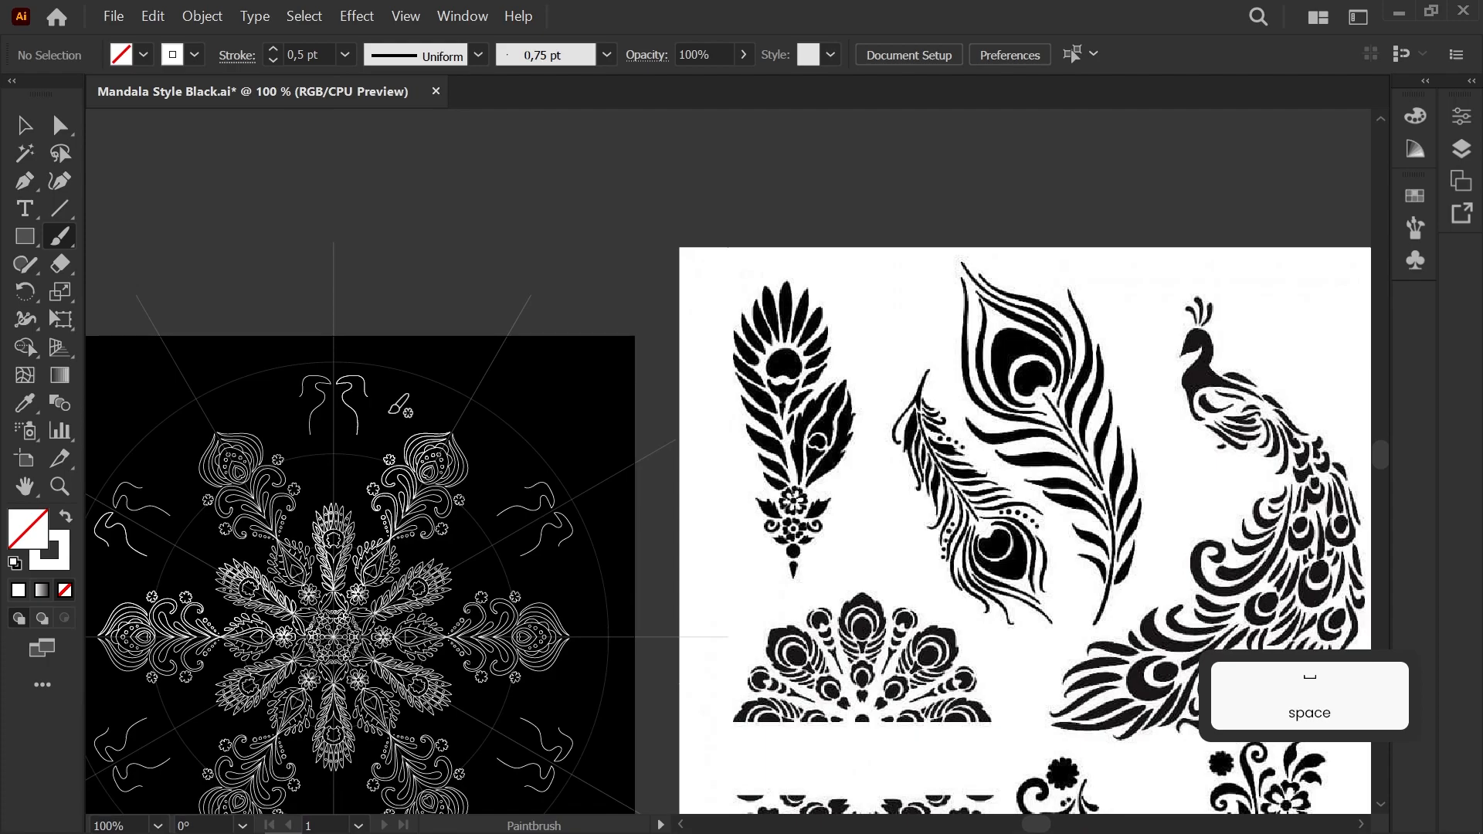
{"action": "scroll", "coordinate": [340, 445], "scroll_direction": "up", "scroll_amount": 3}
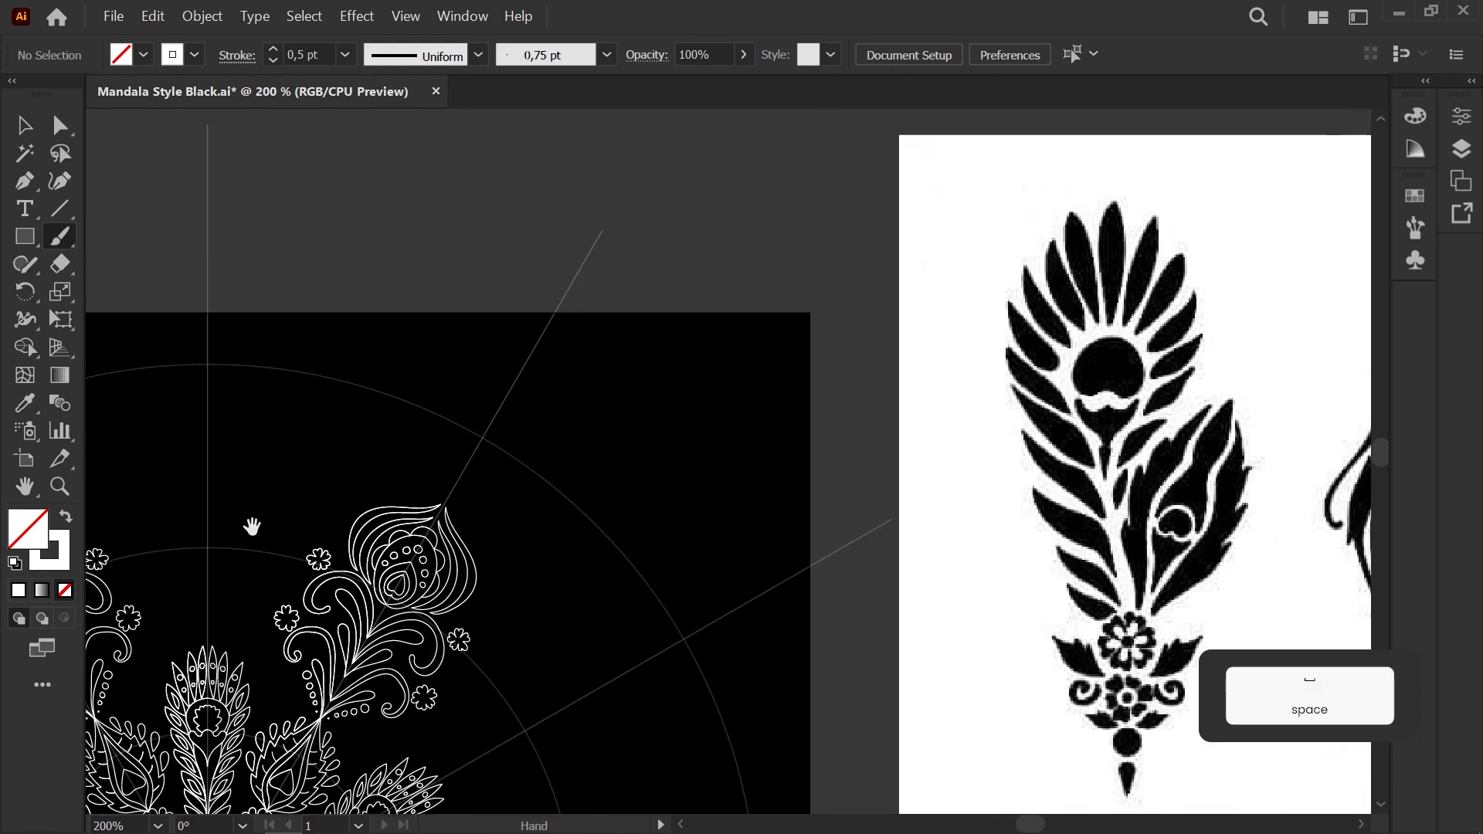
Step: Paint the head and neck outline of a small peacock beside the vertical guide line, near the outer circle
{"action": "left_click_drag", "start_coordinate": [307, 476], "coordinate": [422, 422]}
{"action": "key", "text": "ctrl+z"}
{"action": "scroll", "coordinate": [402, 433], "scroll_direction": "down", "scroll_amount": 2}
{"action": "left_click_drag", "start_coordinate": [269, 487], "coordinate": [420, 467]}
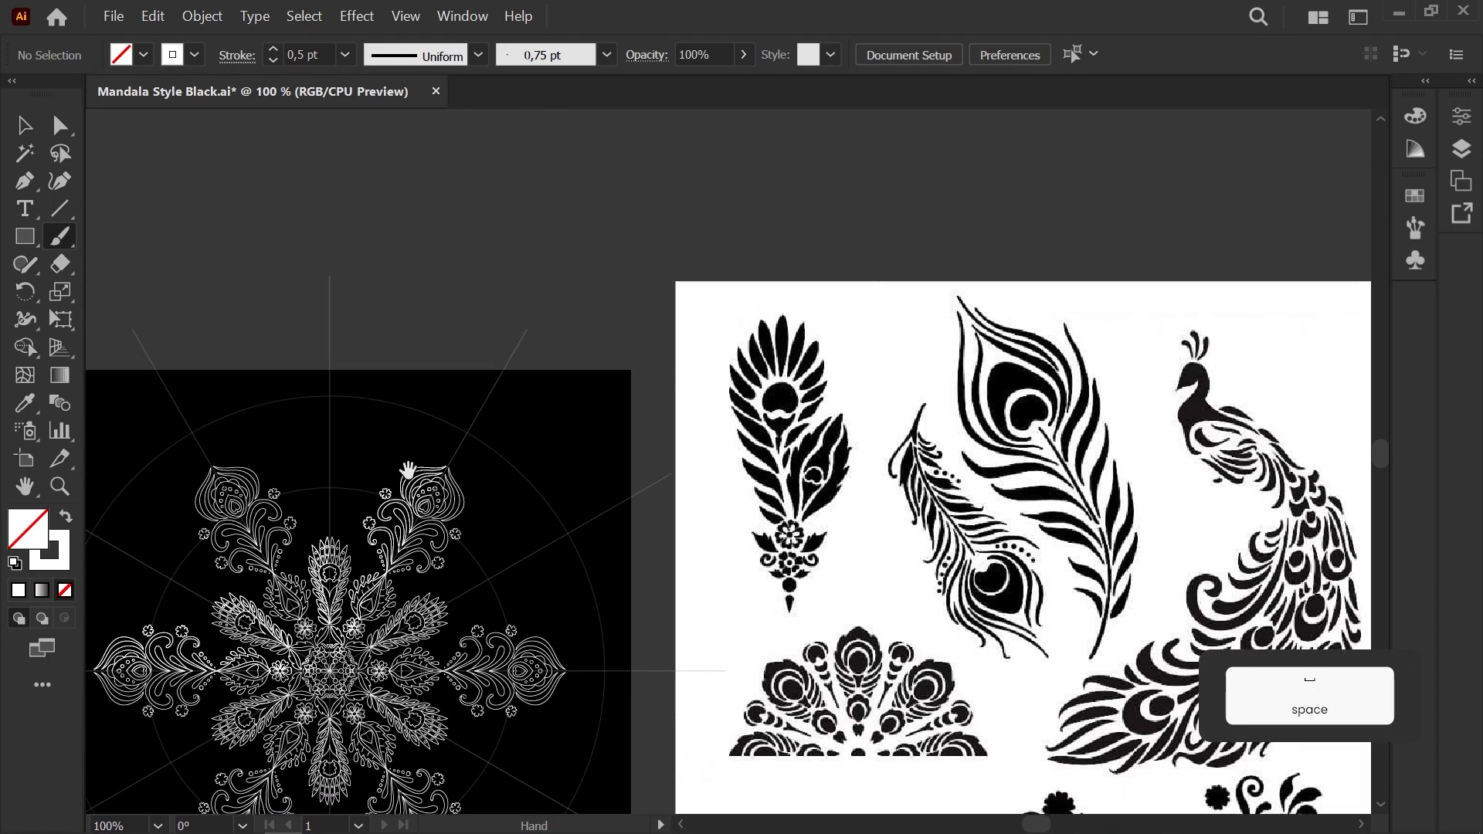
{"action": "scroll", "coordinate": [345, 456], "scroll_direction": "up", "scroll_amount": 6}
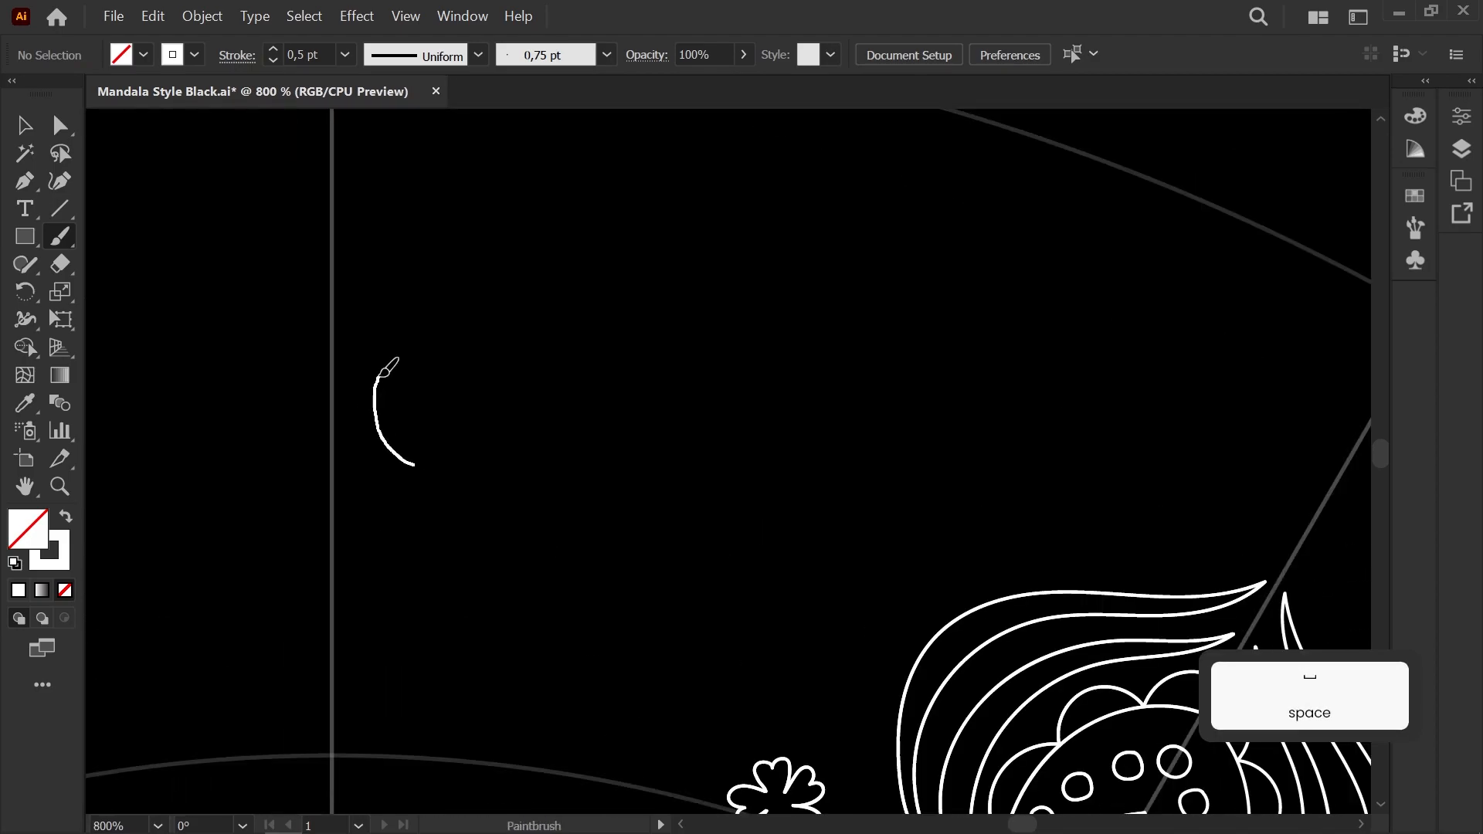
{"action": "mouse_move", "coordinate": [469, 280]}
{"action": "left_mouse_down"}
{"action": "mouse_move", "coordinate": [421, 261]}
{"action": "mouse_move", "coordinate": [370, 287]}
{"action": "left_mouse_up"}
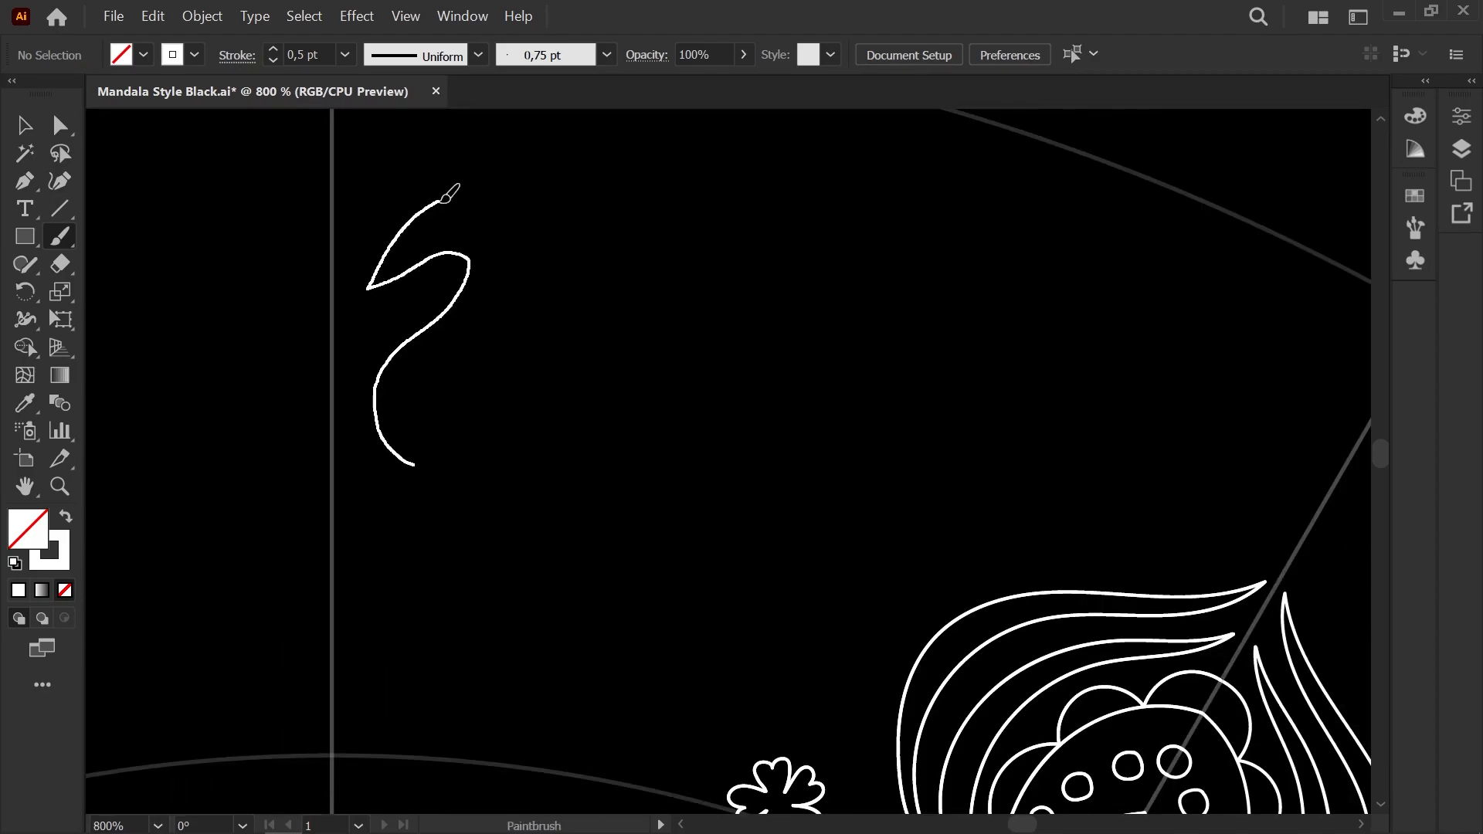
Step: Paint three rounded crest feathers fanning out from the top of the peacock's head
{"action": "scroll", "coordinate": [593, 297], "scroll_direction": "down", "scroll_amount": 6}
{"action": "left_click_drag", "start_coordinate": [596, 297], "coordinate": [343, 354]}
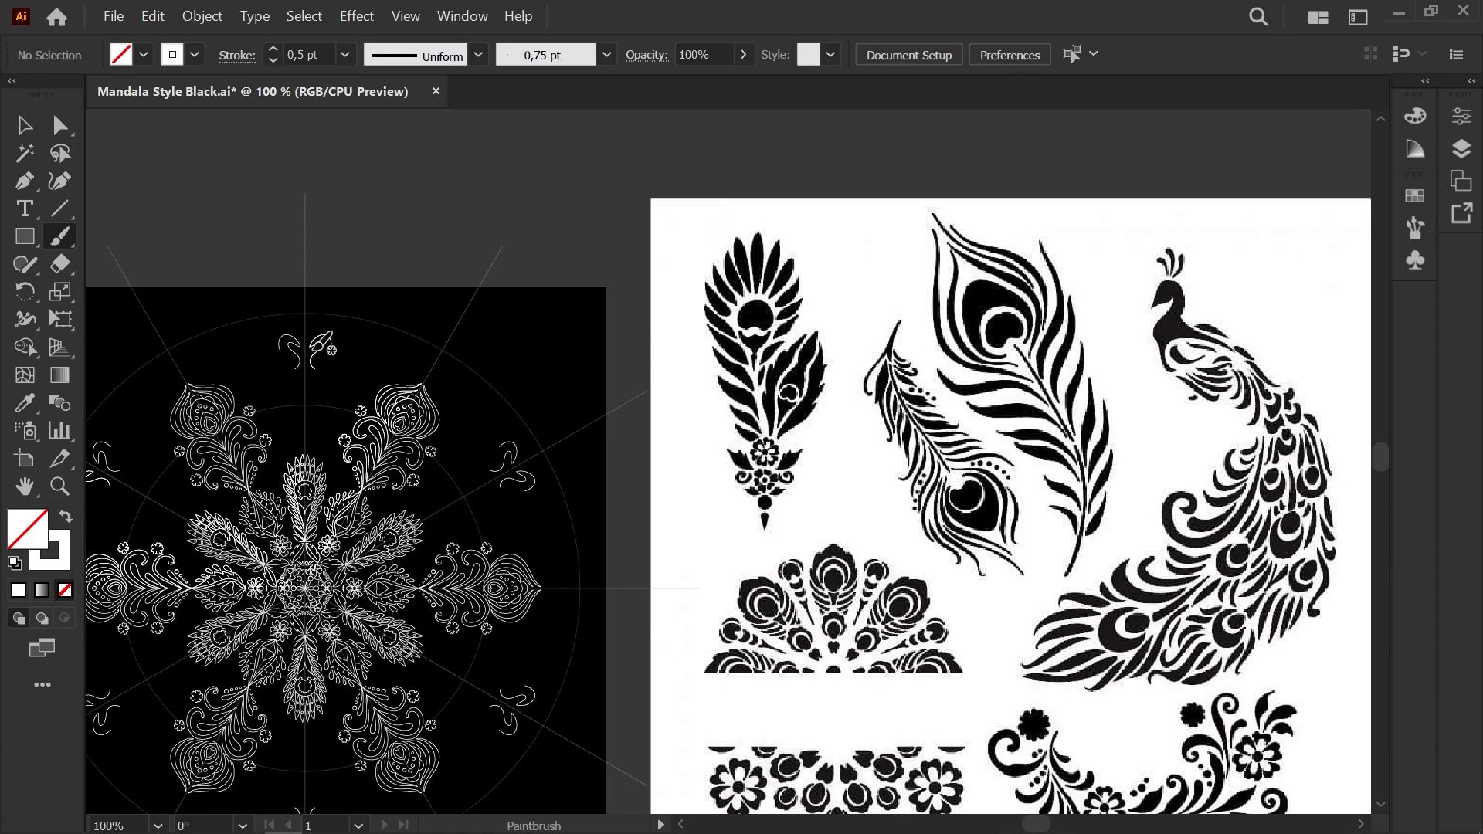
{"action": "scroll", "coordinate": [309, 378], "scroll_direction": "up", "scroll_amount": 3}
{"action": "scroll", "coordinate": [315, 378], "scroll_direction": "down", "scroll_amount": 2}
{"action": "mouse_move", "coordinate": [334, 358]}
{"action": "left_mouse_down"}
{"action": "mouse_move", "coordinate": [186, 396]}
{"action": "mouse_move", "coordinate": [392, 356]}
{"action": "mouse_move", "coordinate": [432, 473]}
{"action": "left_mouse_up"}
{"action": "scroll", "coordinate": [183, 379], "scroll_direction": "down", "scroll_amount": 1}
{"action": "scroll", "coordinate": [176, 347], "scroll_direction": "up", "scroll_amount": 7}
{"action": "left_click_drag", "start_coordinate": [388, 361], "coordinate": [437, 321]}
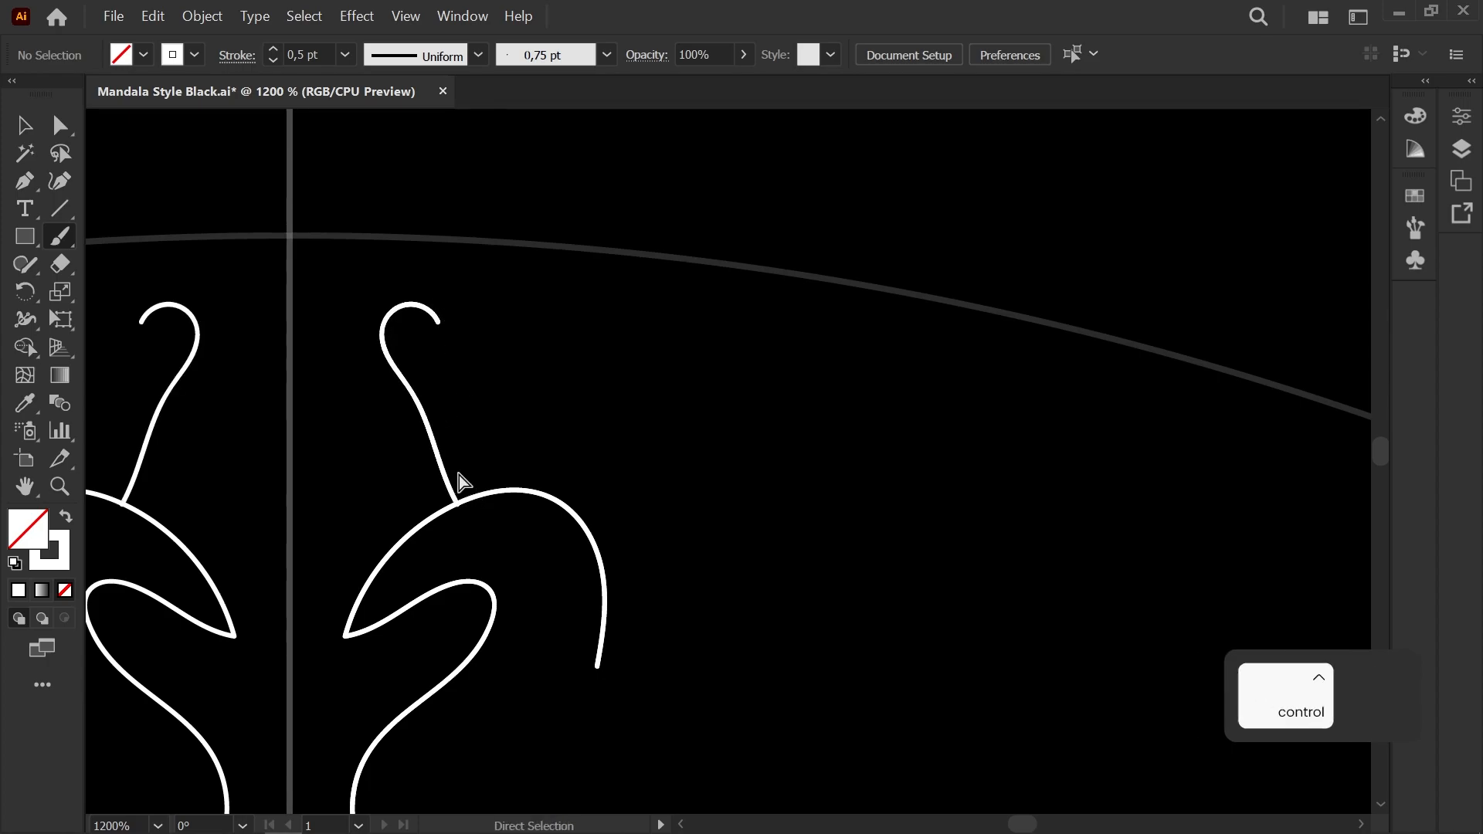
{"action": "key", "text": "ctrl+z"}
{"action": "left_click_drag", "start_coordinate": [472, 498], "coordinate": [349, 385]}
{"action": "mouse_move", "coordinate": [470, 451]}
{"action": "left_mouse_down"}
{"action": "mouse_move", "coordinate": [503, 466]}
{"action": "mouse_move", "coordinate": [486, 286]}
{"action": "left_mouse_up"}
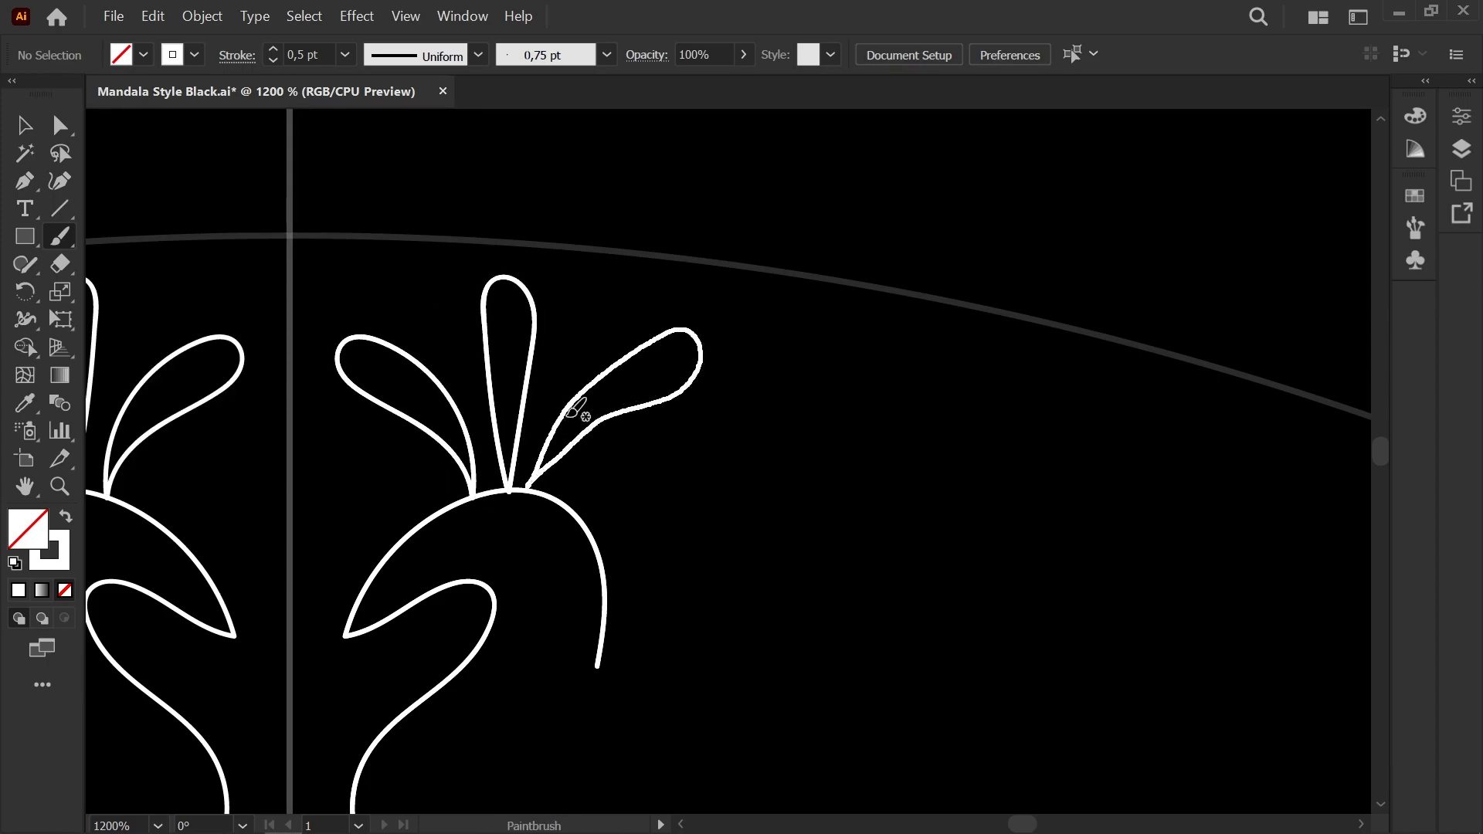
Step: Paint the peacock's back and underside to complete the outline of its body
{"action": "scroll", "coordinate": [580, 448], "scroll_direction": "down", "scroll_amount": 4}
{"action": "left_click_drag", "start_coordinate": [580, 449], "coordinate": [442, 369]}
{"action": "scroll", "coordinate": [487, 413], "scroll_direction": "down", "scroll_amount": 2}
{"action": "left_click_drag", "start_coordinate": [495, 417], "coordinate": [362, 423]}
{"action": "scroll", "coordinate": [360, 423], "scroll_direction": "down", "scroll_amount": 1}
{"action": "scroll", "coordinate": [328, 423], "scroll_direction": "up", "scroll_amount": 1}
{"action": "scroll", "coordinate": [348, 417], "scroll_direction": "down", "scroll_amount": 1}
{"action": "scroll", "coordinate": [348, 417], "scroll_direction": "up", "scroll_amount": 1}
{"action": "scroll", "coordinate": [348, 417], "scroll_direction": "down", "scroll_amount": 1}
{"action": "scroll", "coordinate": [352, 418], "scroll_direction": "up", "scroll_amount": 6}
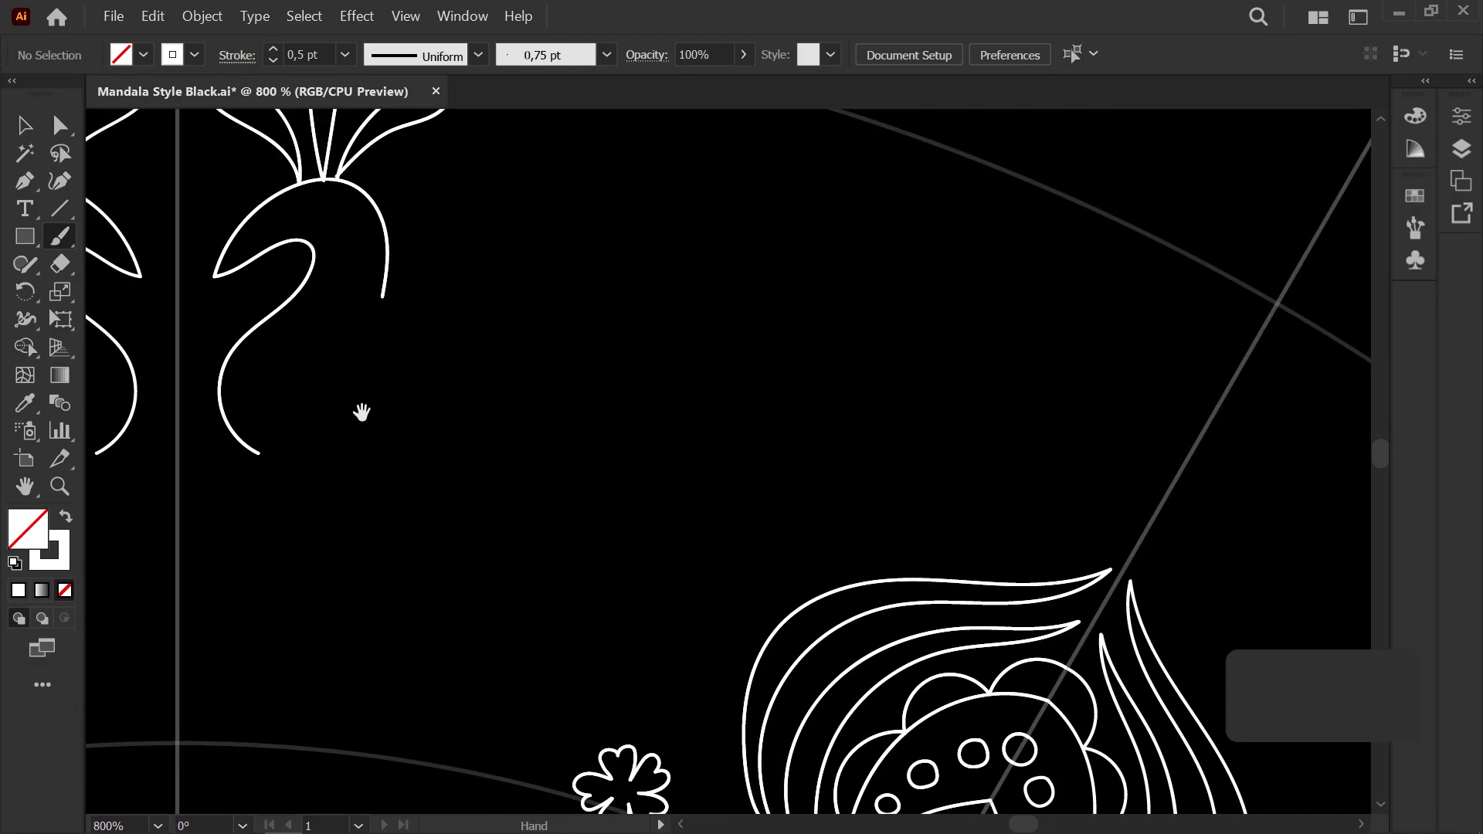
{"action": "left_click_drag", "start_coordinate": [355, 417], "coordinate": [477, 477]}
{"action": "mouse_move", "coordinate": [562, 507]}
{"action": "left_mouse_down"}
{"action": "mouse_move", "coordinate": [417, 507]}
{"action": "mouse_move", "coordinate": [395, 527]}
{"action": "left_mouse_up"}
Step: Align the end anchors of the peacock's head and body strokes so that the outline joins cleanly
{"action": "scroll", "coordinate": [364, 503], "scroll_direction": "up", "scroll_amount": 2}
{"action": "key", "text": "a"}
{"action": "left_click", "coordinate": [400, 518]}
{"action": "left_click", "coordinate": [504, 567]}
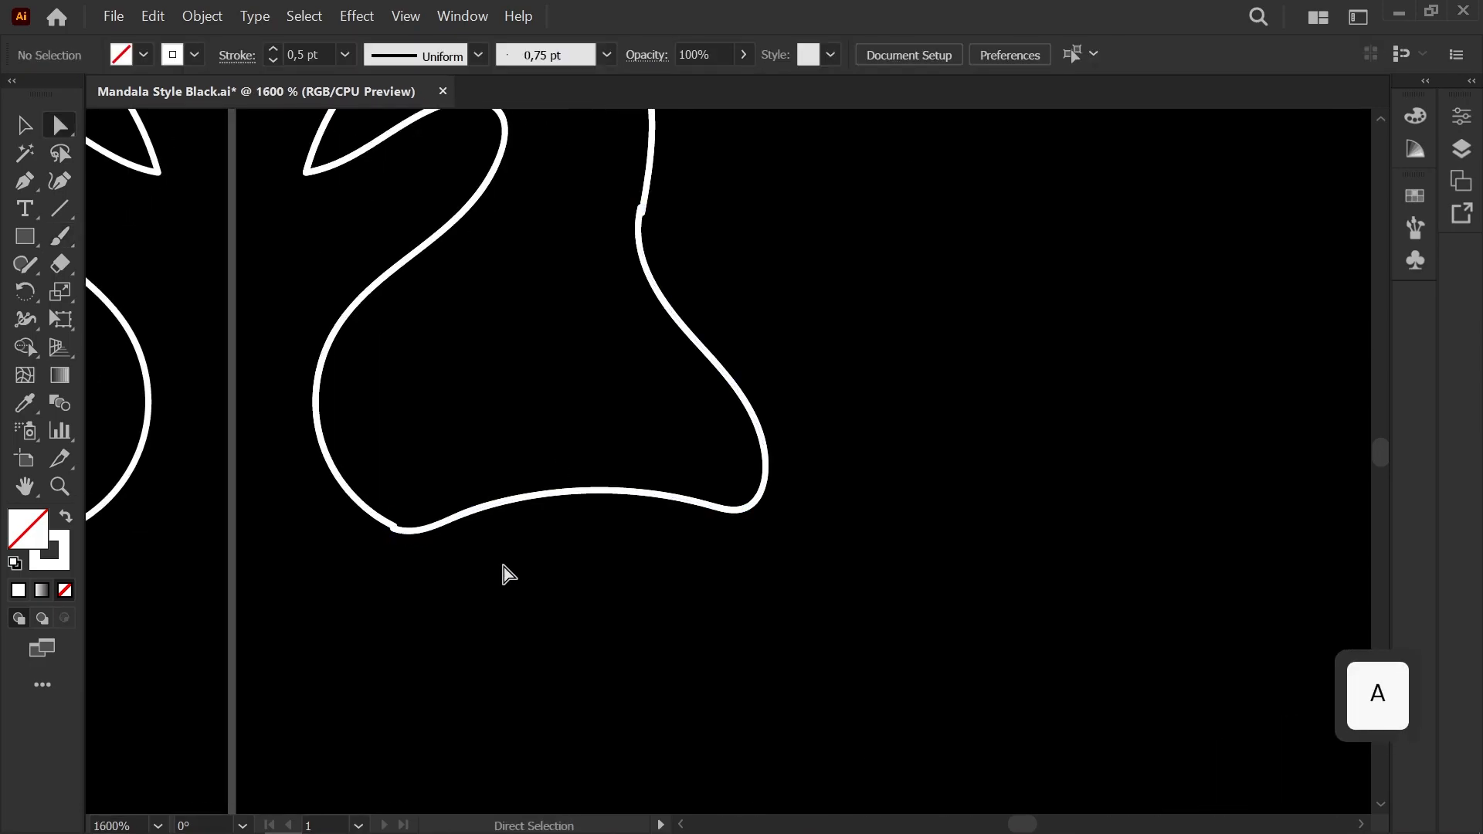
{"action": "scroll", "coordinate": [505, 567], "scroll_direction": "down", "scroll_amount": 3}
{"action": "scroll", "coordinate": [568, 365], "scroll_direction": "up", "scroll_amount": 5}
{"action": "left_click_drag", "start_coordinate": [451, 724], "coordinate": [633, 462]}
{"action": "left_click", "coordinate": [628, 461]}
{"action": "left_click_drag", "start_coordinate": [530, 344], "coordinate": [815, 687]}
{"action": "left_click", "coordinate": [731, 320]}
{"action": "left_click_drag", "start_coordinate": [732, 328], "coordinate": [735, 340]}
{"action": "left_click", "coordinate": [761, 332]}
{"action": "left_click", "coordinate": [585, 333]}
{"action": "left_click_drag", "start_coordinate": [583, 354], "coordinate": [585, 351]}
{"action": "left_click", "coordinate": [595, 410]}
Step: Paint a slender curved shape with a pointed end hanging from the lower corner of the peacock's body
{"action": "scroll", "coordinate": [595, 415], "scroll_direction": "down", "scroll_amount": 8}
{"action": "left_click_drag", "start_coordinate": [547, 449], "coordinate": [470, 445]}
{"action": "scroll", "coordinate": [470, 446], "scroll_direction": "down", "scroll_amount": 3}
{"action": "scroll", "coordinate": [409, 476], "scroll_direction": "up", "scroll_amount": 7}
{"action": "key", "text": "b"}
{"action": "mouse_move", "coordinate": [407, 383]}
{"action": "left_mouse_down"}
{"action": "mouse_move", "coordinate": [421, 431]}
{"action": "mouse_move", "coordinate": [523, 509]}
{"action": "mouse_move", "coordinate": [592, 516]}
{"action": "mouse_move", "coordinate": [522, 492]}
{"action": "mouse_move", "coordinate": [405, 384]}
{"action": "left_mouse_up"}
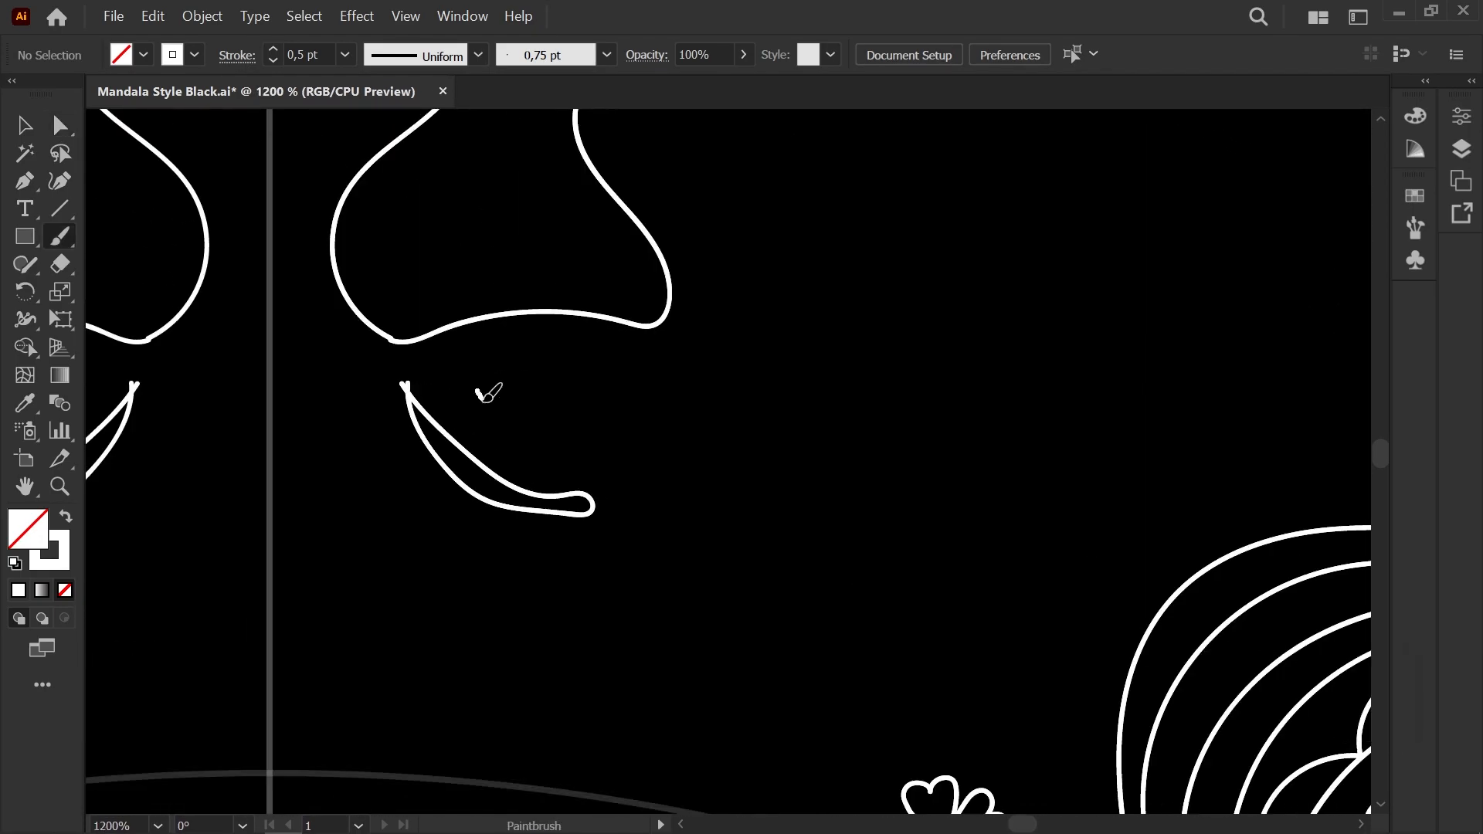
{"action": "key", "text": "ctrl+z"}
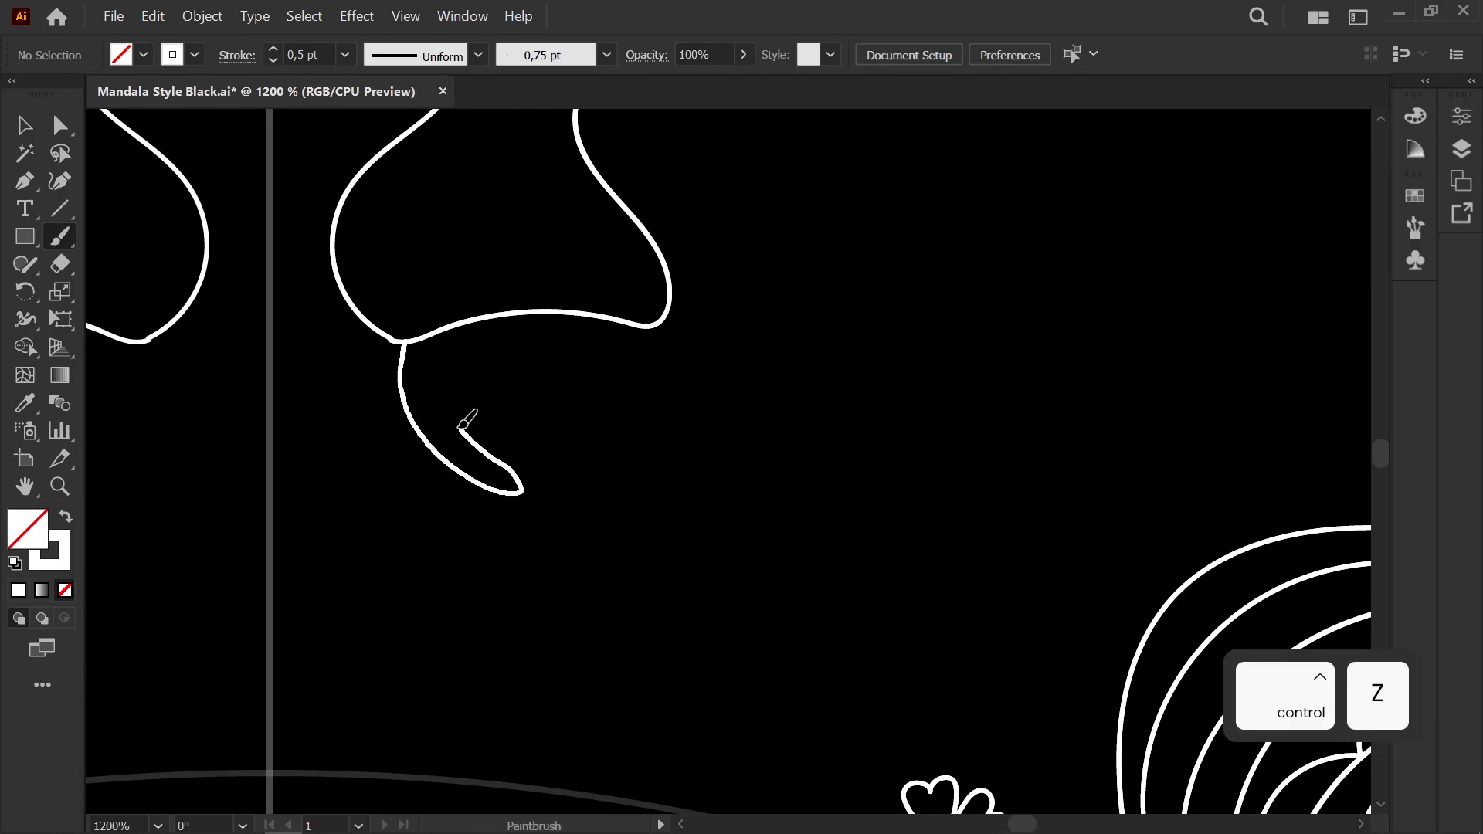
Step: Delete the whole painted peacock figure beside the vertical guide line
{"action": "scroll", "coordinate": [437, 337], "scroll_direction": "down", "scroll_amount": 7}
{"action": "key", "text": "space"}
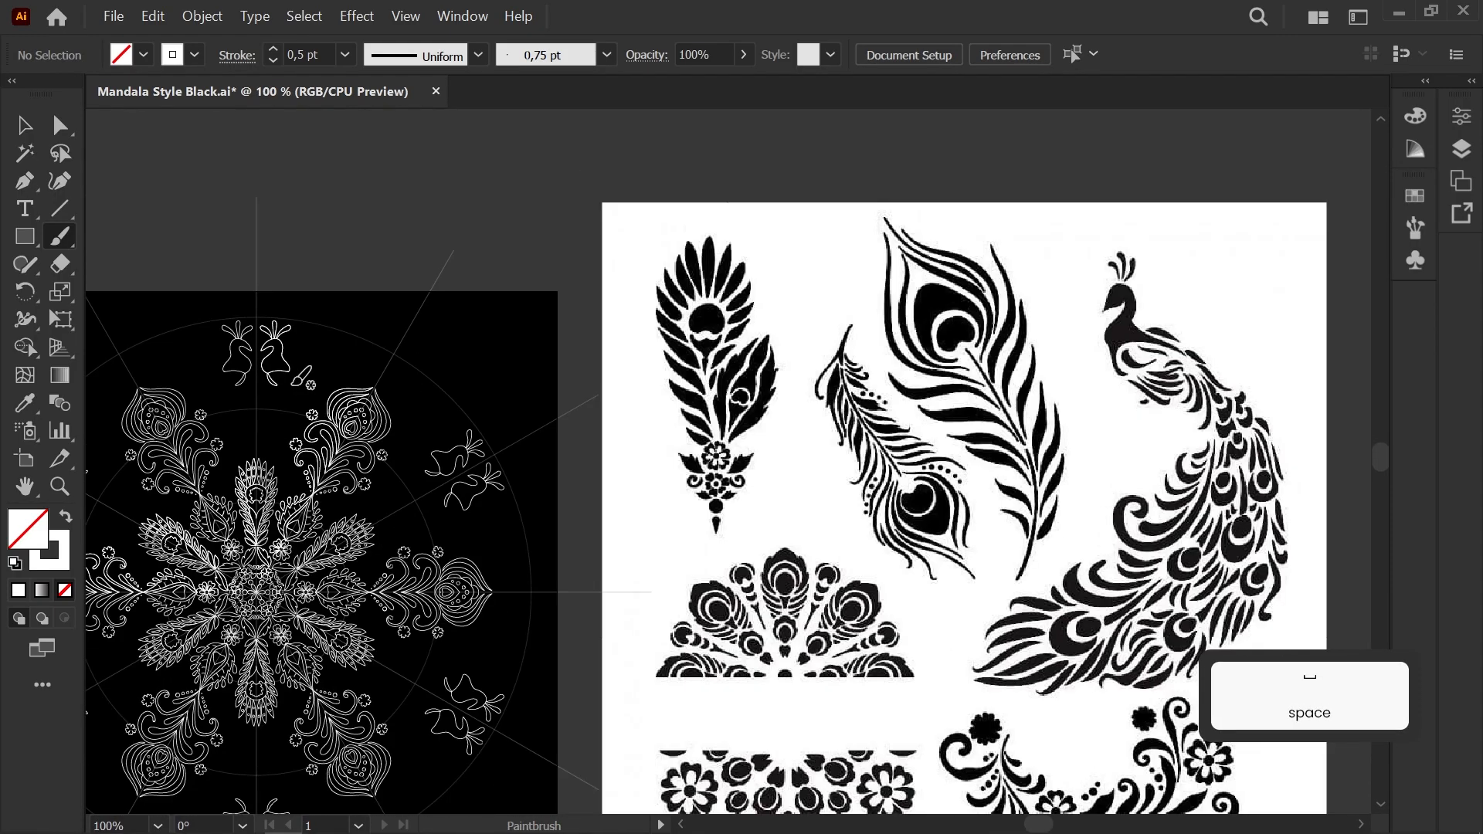
{"action": "scroll", "coordinate": [229, 318], "scroll_direction": "up", "scroll_amount": 7}
{"action": "key", "text": "a"}
{"action": "left_click", "coordinate": [726, 678]}
{"action": "key", "text": "space"}
{"action": "left_click_drag", "start_coordinate": [754, 645], "coordinate": [530, 569]}
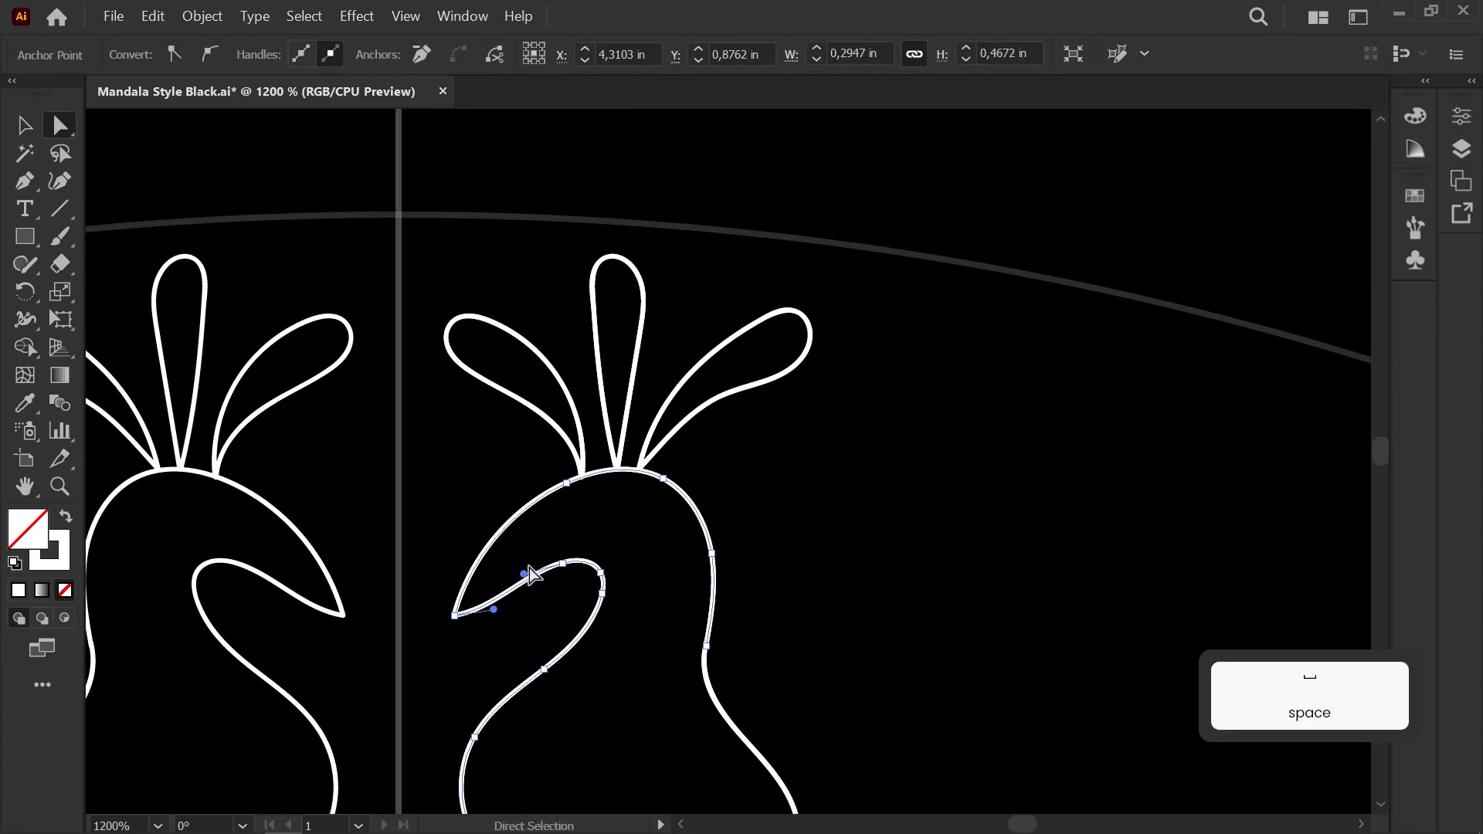
{"action": "left_click", "coordinate": [437, 502]}
{"action": "scroll", "coordinate": [437, 503], "scroll_direction": "down", "scroll_amount": 3}
{"action": "left_click", "coordinate": [445, 451]}
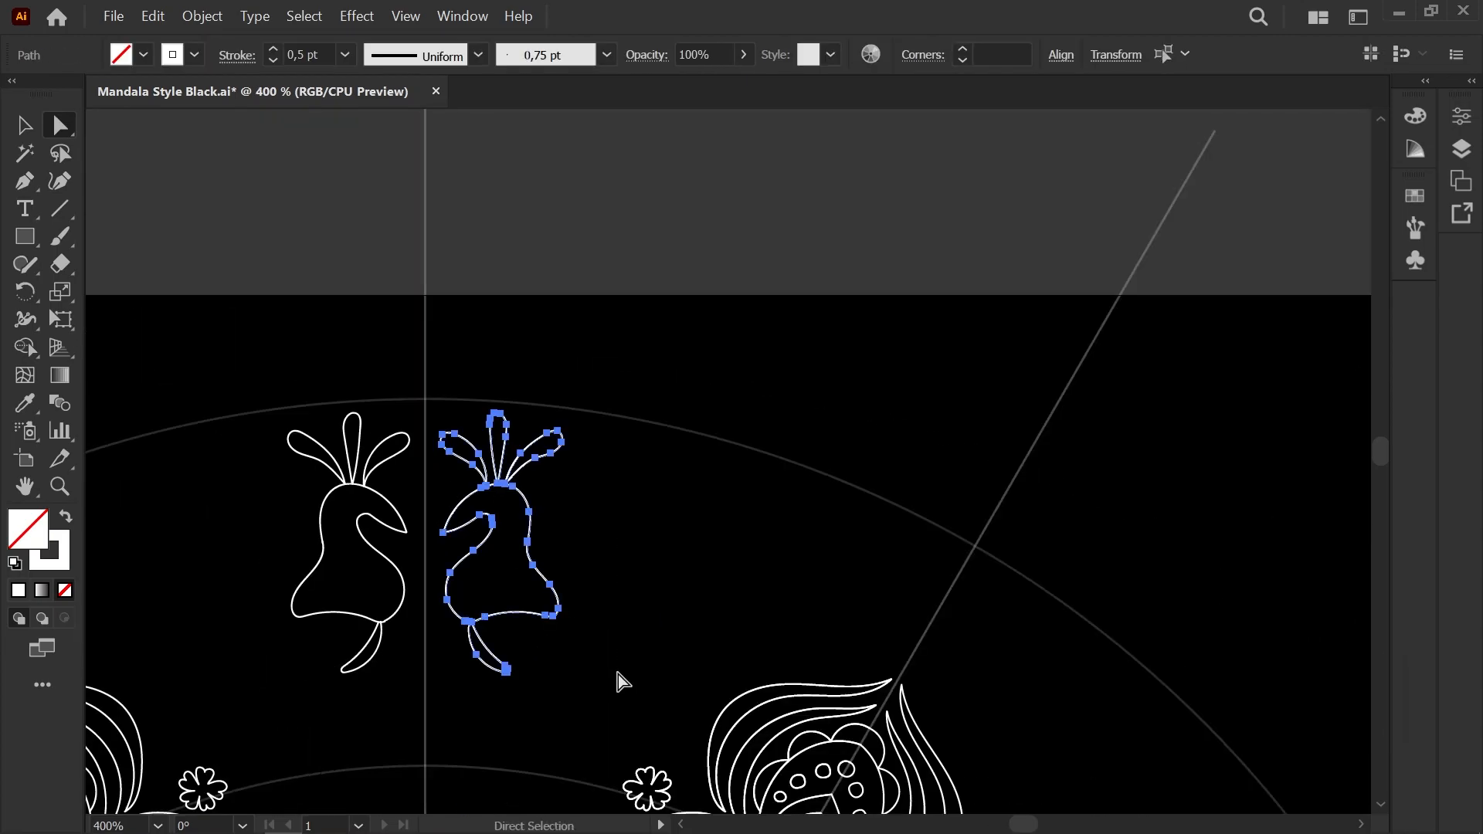
{"action": "key", "text": "Delete"}
{"action": "scroll", "coordinate": [586, 610], "scroll_direction": "down", "scroll_amount": 4}
{"action": "key", "text": "space"}
{"action": "left_click_drag", "start_coordinate": [453, 355], "coordinate": [389, 331]}
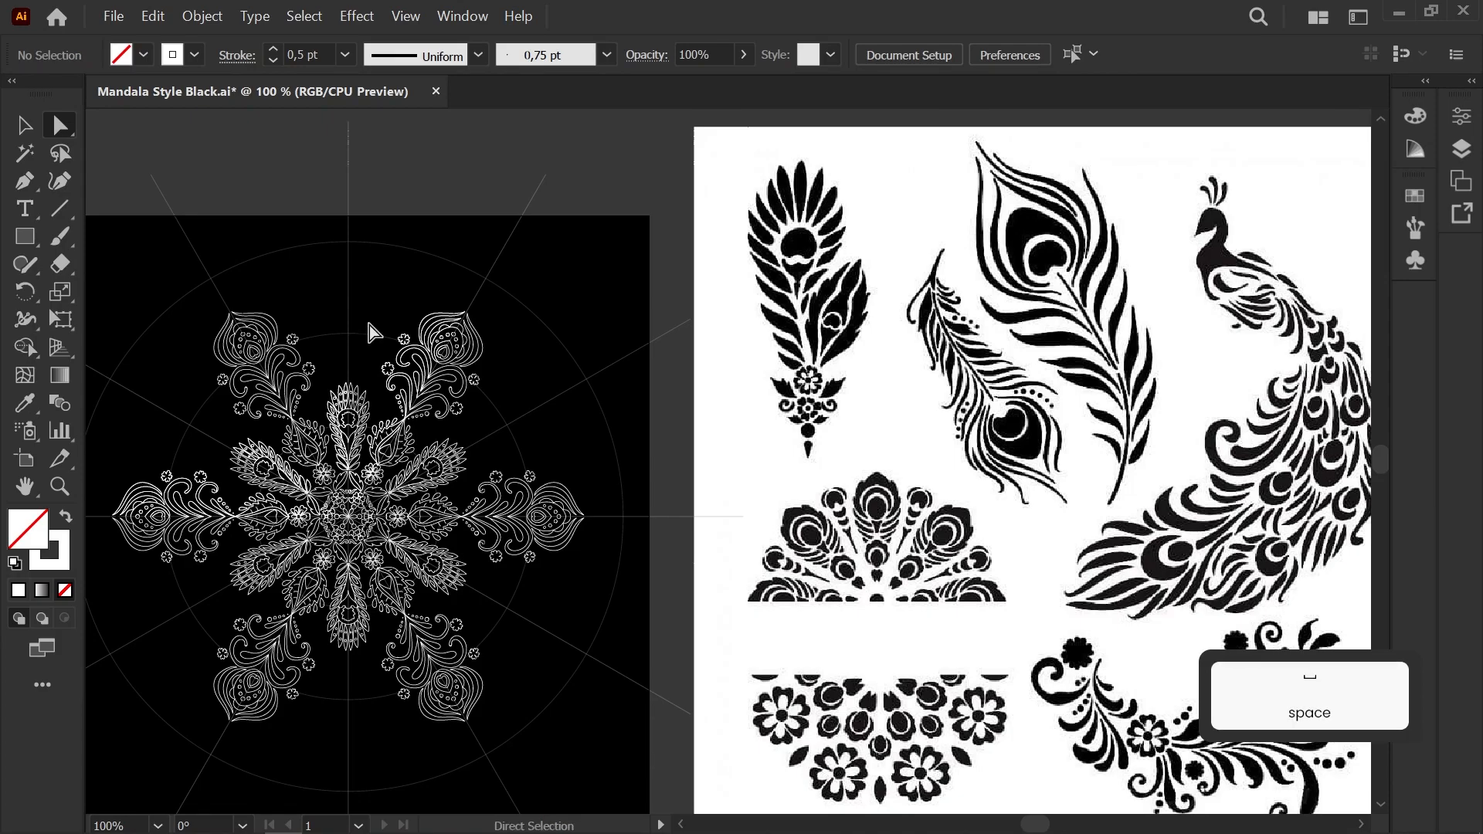
{"action": "mouse_move", "coordinate": [369, 326]}
{"action": "left_mouse_down"}
{"action": "mouse_move", "coordinate": [259, 286]}
{"action": "mouse_move", "coordinate": [353, 348]}
{"action": "mouse_move", "coordinate": [503, 381]}
{"action": "mouse_move", "coordinate": [591, 445]}
{"action": "left_mouse_up"}
{"action": "scroll", "coordinate": [354, 337], "scroll_direction": "up", "scroll_amount": 6}
{"action": "key", "text": "b"}
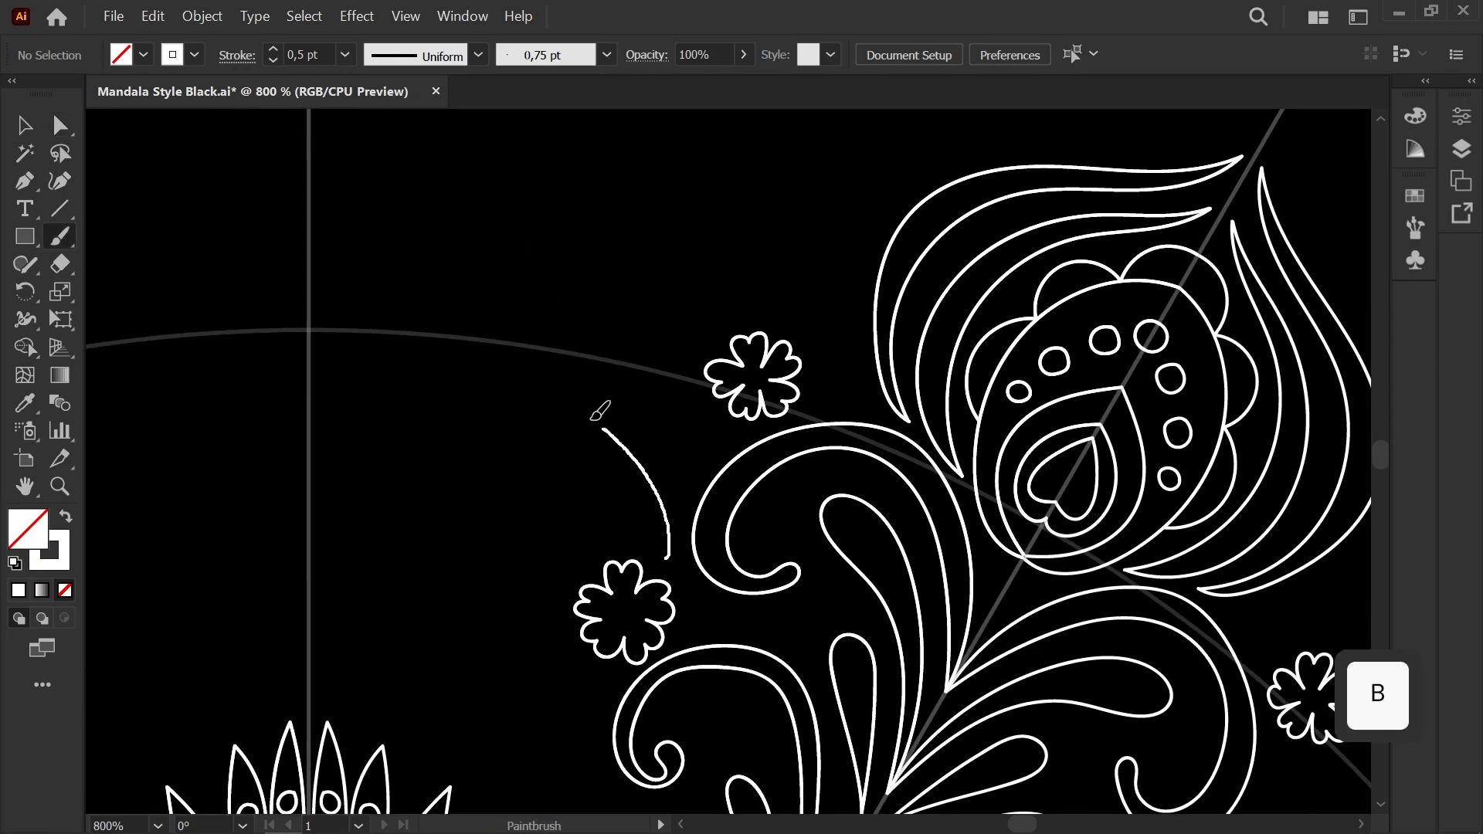
{"action": "left_click_drag", "start_coordinate": [670, 558], "coordinate": [669, 556]}
{"action": "scroll", "coordinate": [663, 464], "scroll_direction": "down", "scroll_amount": 3}
{"action": "scroll", "coordinate": [661, 418], "scroll_direction": "up", "scroll_amount": 3}
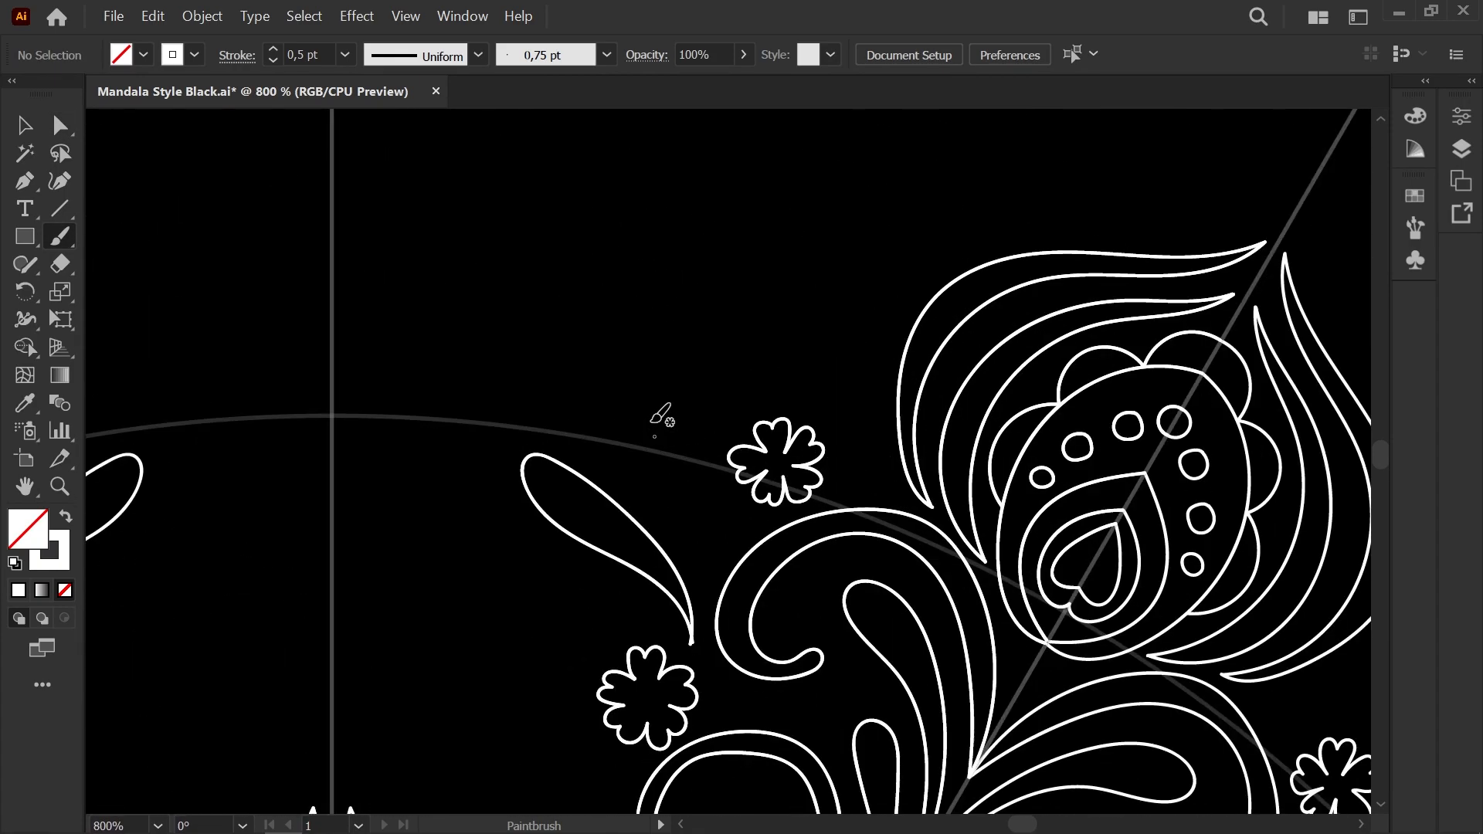
{"action": "scroll", "coordinate": [680, 413], "scroll_direction": "down", "scroll_amount": 3}
{"action": "key", "text": "ctrl+z"}
Step: Adjust the anchor points of the lower scroll's inner curl to smooth its outline
{"action": "mouse_move", "coordinate": [542, 496]}
{"action": "left_mouse_down"}
{"action": "mouse_move", "coordinate": [241, 396]}
{"action": "mouse_move", "coordinate": [396, 412]}
{"action": "left_mouse_up"}
{"action": "scroll", "coordinate": [396, 412], "scroll_direction": "up", "scroll_amount": 6}
{"action": "left_click_drag", "start_coordinate": [547, 452], "coordinate": [396, 483]}
{"action": "key", "text": "a"}
{"action": "left_click", "coordinate": [514, 419]}
{"action": "left_click_drag", "start_coordinate": [380, 541], "coordinate": [382, 537]}
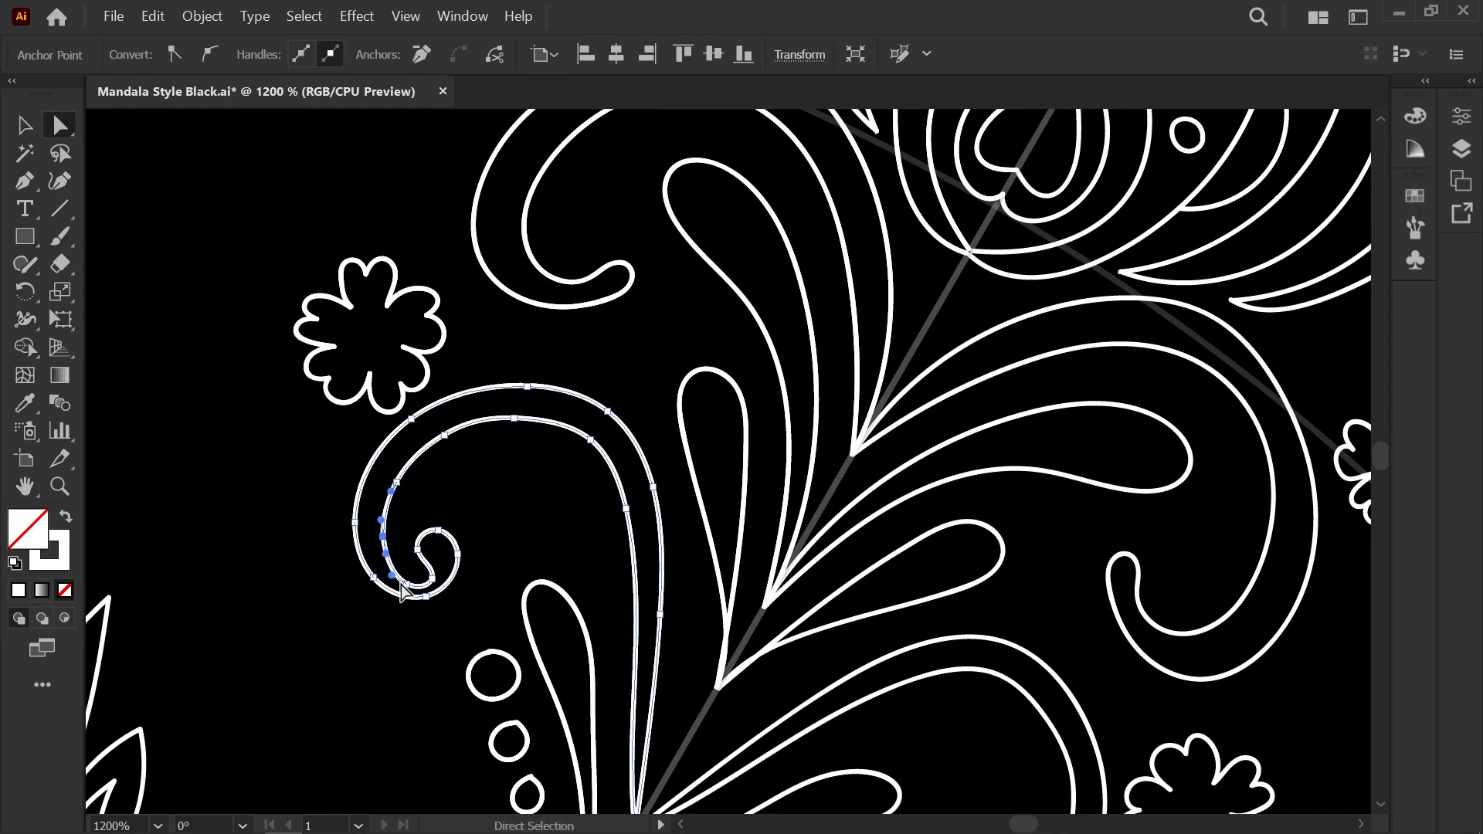
{"action": "left_click", "coordinate": [408, 586]}
{"action": "left_click_drag", "start_coordinate": [685, 623], "coordinate": [536, 471]}
{"action": "scroll", "coordinate": [535, 472], "scroll_direction": "up", "scroll_amount": 3}
{"action": "left_click_drag", "start_coordinate": [637, 635], "coordinate": [643, 638]}
{"action": "left_click", "coordinate": [697, 485]}
Step: Paint a smaller scalloped outline inside the vertical feather's eye and align its end anchors with the guide line
{"action": "scroll", "coordinate": [760, 407], "scroll_direction": "down", "scroll_amount": 3}
{"action": "left_click_drag", "start_coordinate": [900, 213], "coordinate": [613, 623]}
{"action": "scroll", "coordinate": [690, 437], "scroll_direction": "down", "scroll_amount": 1}
{"action": "scroll", "coordinate": [522, 341], "scroll_direction": "down", "scroll_amount": 2}
{"action": "left_click_drag", "start_coordinate": [420, 448], "coordinate": [662, 314]}
{"action": "scroll", "coordinate": [486, 541], "scroll_direction": "up", "scroll_amount": 3}
{"action": "key", "text": "b"}
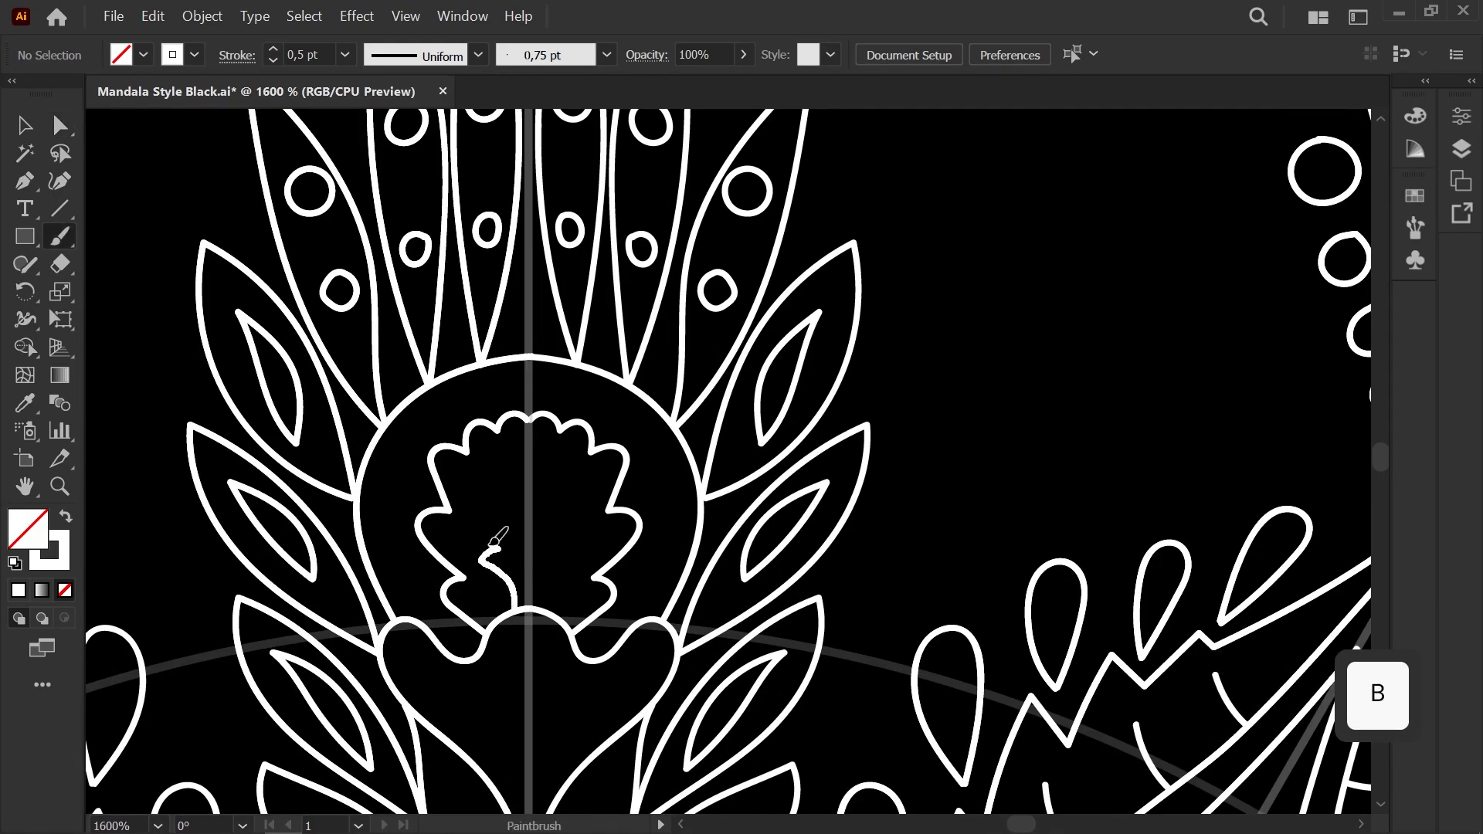
{"action": "scroll", "coordinate": [492, 499], "scroll_direction": "up", "scroll_amount": 3}
{"action": "key", "text": "a"}
{"action": "left_click", "coordinate": [585, 412]}
{"action": "left_click_drag", "start_coordinate": [586, 413], "coordinate": [267, 513]}
{"action": "left_click", "coordinate": [601, 450]}
Step: Paint a tiny rounded-petal flower inside the curl of the upper scroll
{"action": "scroll", "coordinate": [601, 449], "scroll_direction": "down", "scroll_amount": 5}
{"action": "scroll", "coordinate": [601, 416], "scroll_direction": "down", "scroll_amount": 4}
{"action": "scroll", "coordinate": [373, 434], "scroll_direction": "down", "scroll_amount": 4}
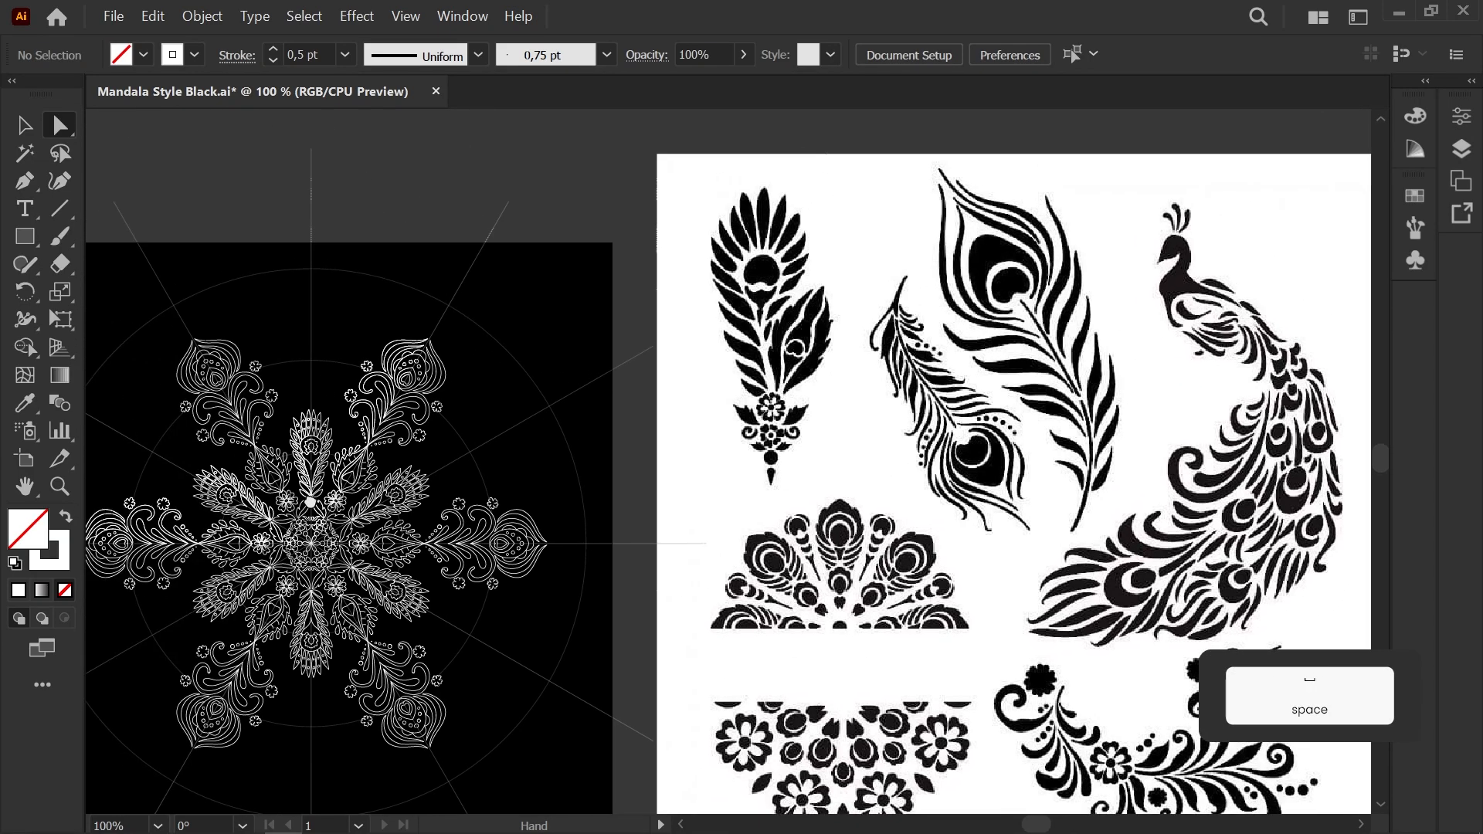
{"action": "scroll", "coordinate": [281, 387], "scroll_direction": "up", "scroll_amount": 10}
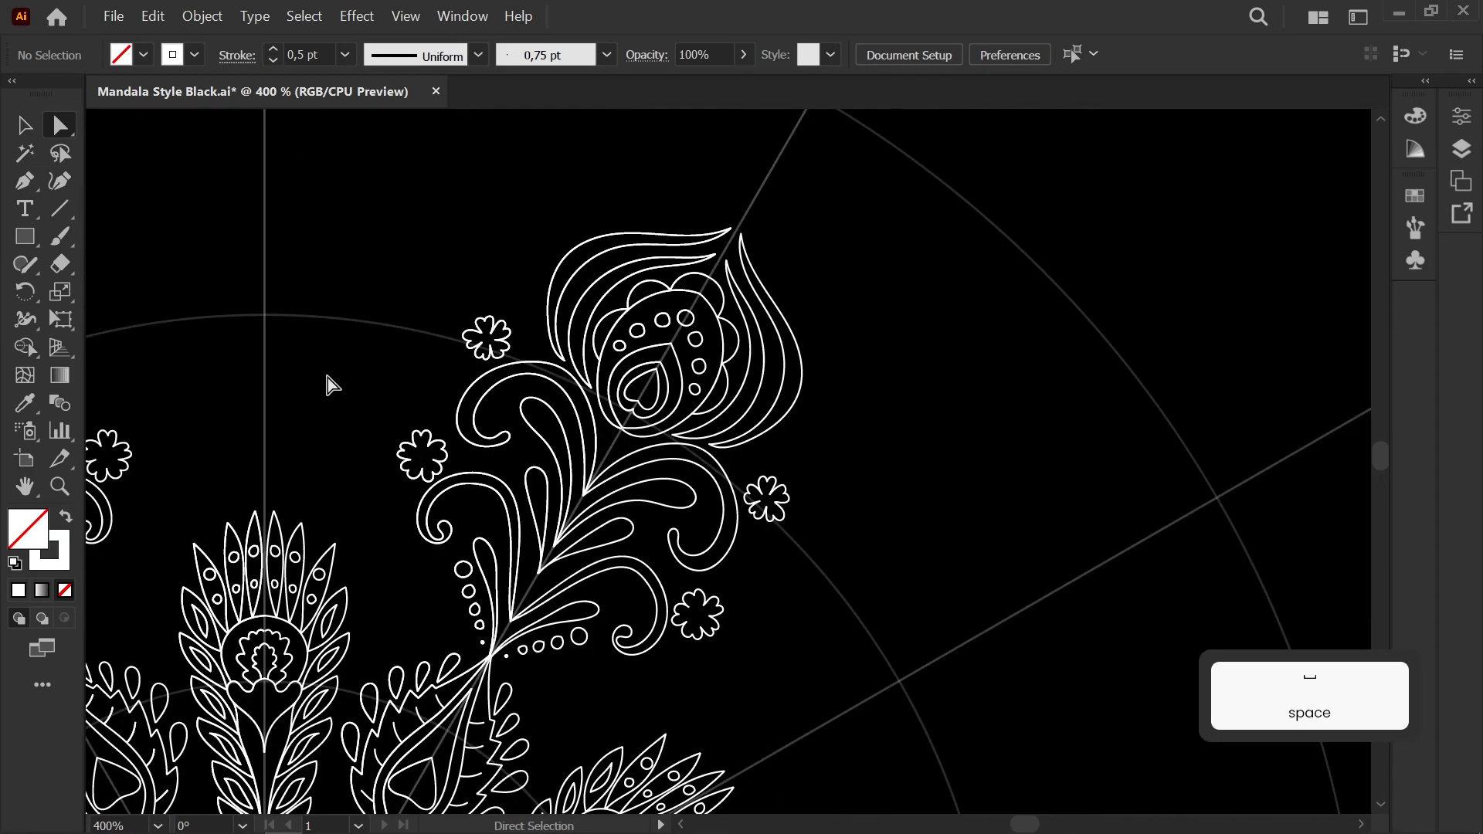
{"action": "key", "text": "b"}
{"action": "left_click_drag", "start_coordinate": [475, 422], "coordinate": [516, 385]}
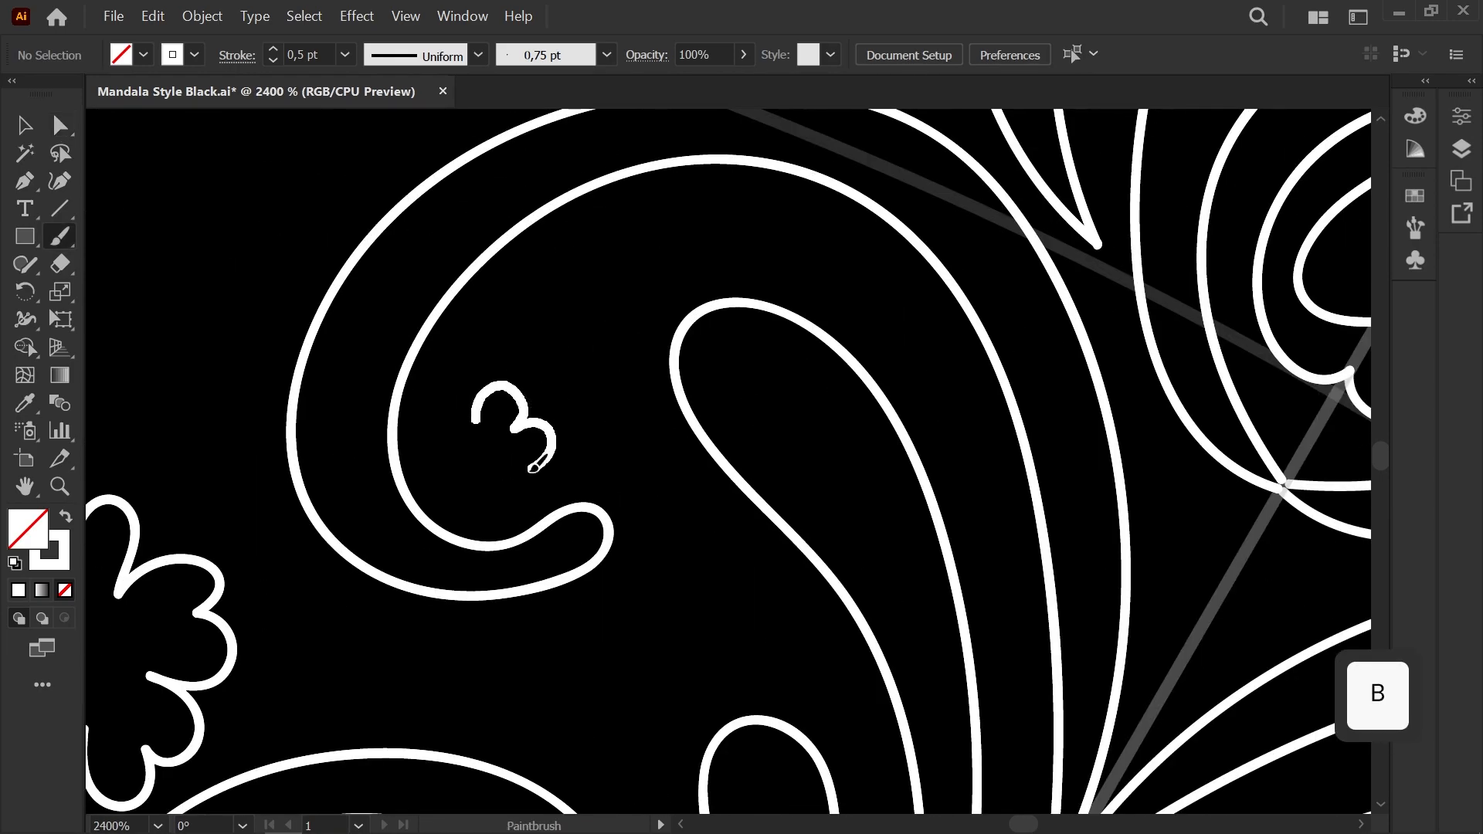
{"action": "mouse_move", "coordinate": [468, 484]}
{"action": "left_mouse_down"}
{"action": "mouse_move", "coordinate": [439, 418]}
{"action": "mouse_move", "coordinate": [476, 418]}
{"action": "left_mouse_up"}
Step: Paint a tiny rounded-petal flower inside the curl of the lower scroll
{"action": "scroll", "coordinate": [450, 495], "scroll_direction": "down", "scroll_amount": 2}
{"action": "key", "text": "space"}
{"action": "left_click_drag", "start_coordinate": [444, 494], "coordinate": [550, 267]}
{"action": "scroll", "coordinate": [465, 461], "scroll_direction": "up", "scroll_amount": 3}
{"action": "left_click_drag", "start_coordinate": [368, 538], "coordinate": [407, 499]}
{"action": "left_click_drag", "start_coordinate": [427, 575], "coordinate": [357, 594]}
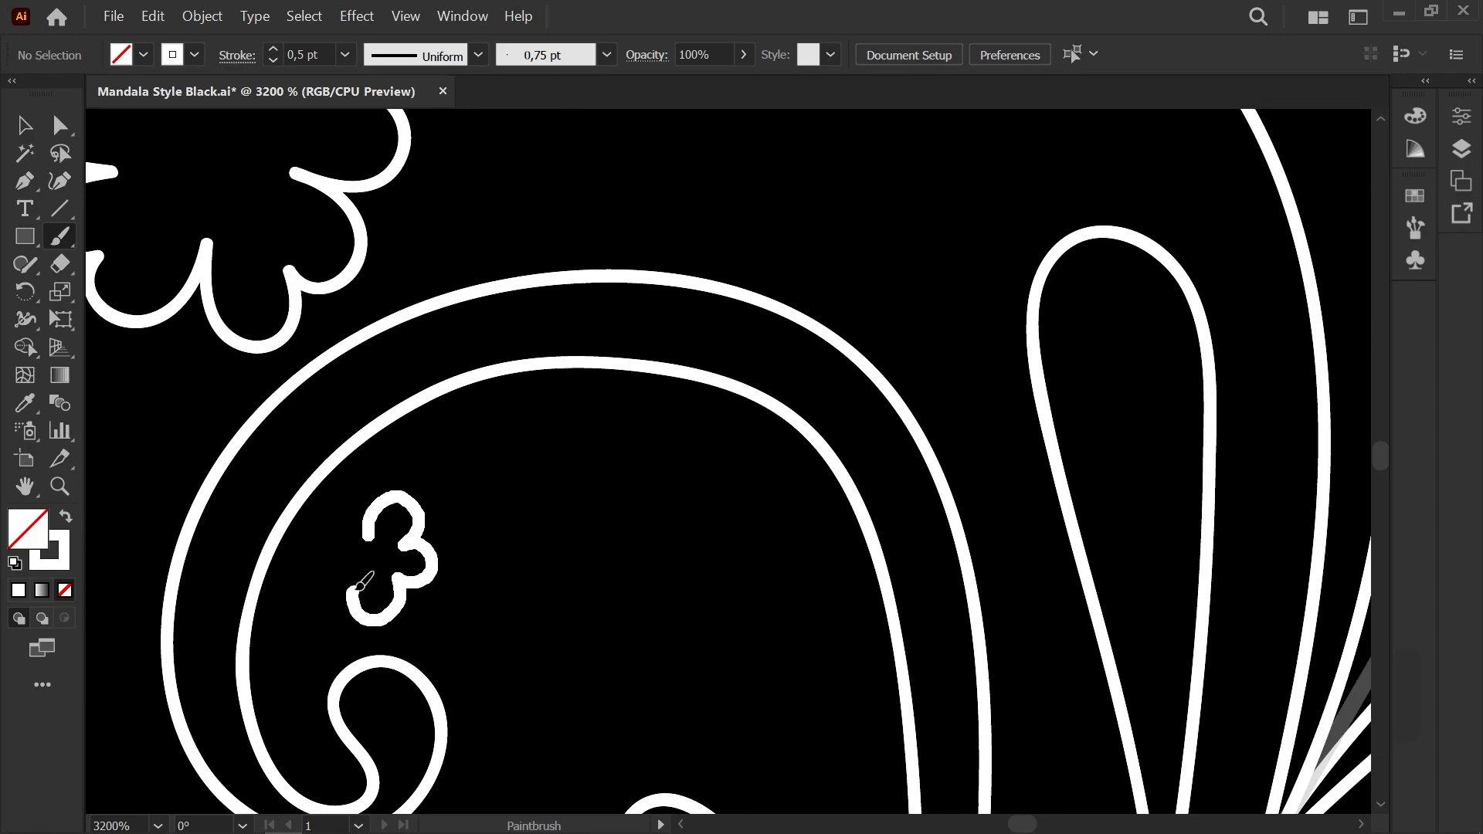
{"action": "left_click_drag", "start_coordinate": [372, 535], "coordinate": [370, 537]}
Step: Paint a row of three shrinking circles inside the lower scroll and adjust their end anchors to close the outlines
{"action": "scroll", "coordinate": [410, 447], "scroll_direction": "down", "scroll_amount": 5}
{"action": "key", "text": "space"}
{"action": "mouse_move", "coordinate": [440, 396]}
{"action": "left_mouse_down"}
{"action": "mouse_move", "coordinate": [384, 477]}
{"action": "mouse_move", "coordinate": [416, 426]}
{"action": "left_mouse_up"}
{"action": "scroll", "coordinate": [421, 502], "scroll_direction": "up", "scroll_amount": 4}
{"action": "key", "text": "space"}
{"action": "mouse_move", "coordinate": [499, 598]}
{"action": "left_mouse_down"}
{"action": "mouse_move", "coordinate": [510, 395]}
{"action": "mouse_move", "coordinate": [549, 324]}
{"action": "left_mouse_up"}
{"action": "key", "text": "space"}
{"action": "mouse_move", "coordinate": [500, 214]}
{"action": "left_mouse_down"}
{"action": "mouse_move", "coordinate": [518, 367]}
{"action": "mouse_move", "coordinate": [534, 374]}
{"action": "left_mouse_up"}
{"action": "scroll", "coordinate": [590, 495], "scroll_direction": "up", "scroll_amount": 2}
{"action": "key", "text": "a"}
{"action": "left_click", "coordinate": [557, 503]}
{"action": "left_click_drag", "start_coordinate": [557, 503], "coordinate": [563, 496]}
{"action": "key", "text": "space"}
{"action": "left_click", "coordinate": [497, 418]}
{"action": "mouse_move", "coordinate": [533, 427]}
{"action": "left_mouse_down"}
{"action": "mouse_move", "coordinate": [553, 594]}
{"action": "mouse_move", "coordinate": [488, 414]}
{"action": "left_mouse_up"}
{"action": "left_click", "coordinate": [545, 390]}
Step: Paint a row of three shrinking circles between the upper scroll's tip and the long teardrop leaf
{"action": "scroll", "coordinate": [545, 391], "scroll_direction": "down", "scroll_amount": 6}
{"action": "key", "text": "space"}
{"action": "left_click_drag", "start_coordinate": [547, 336], "coordinate": [494, 386]}
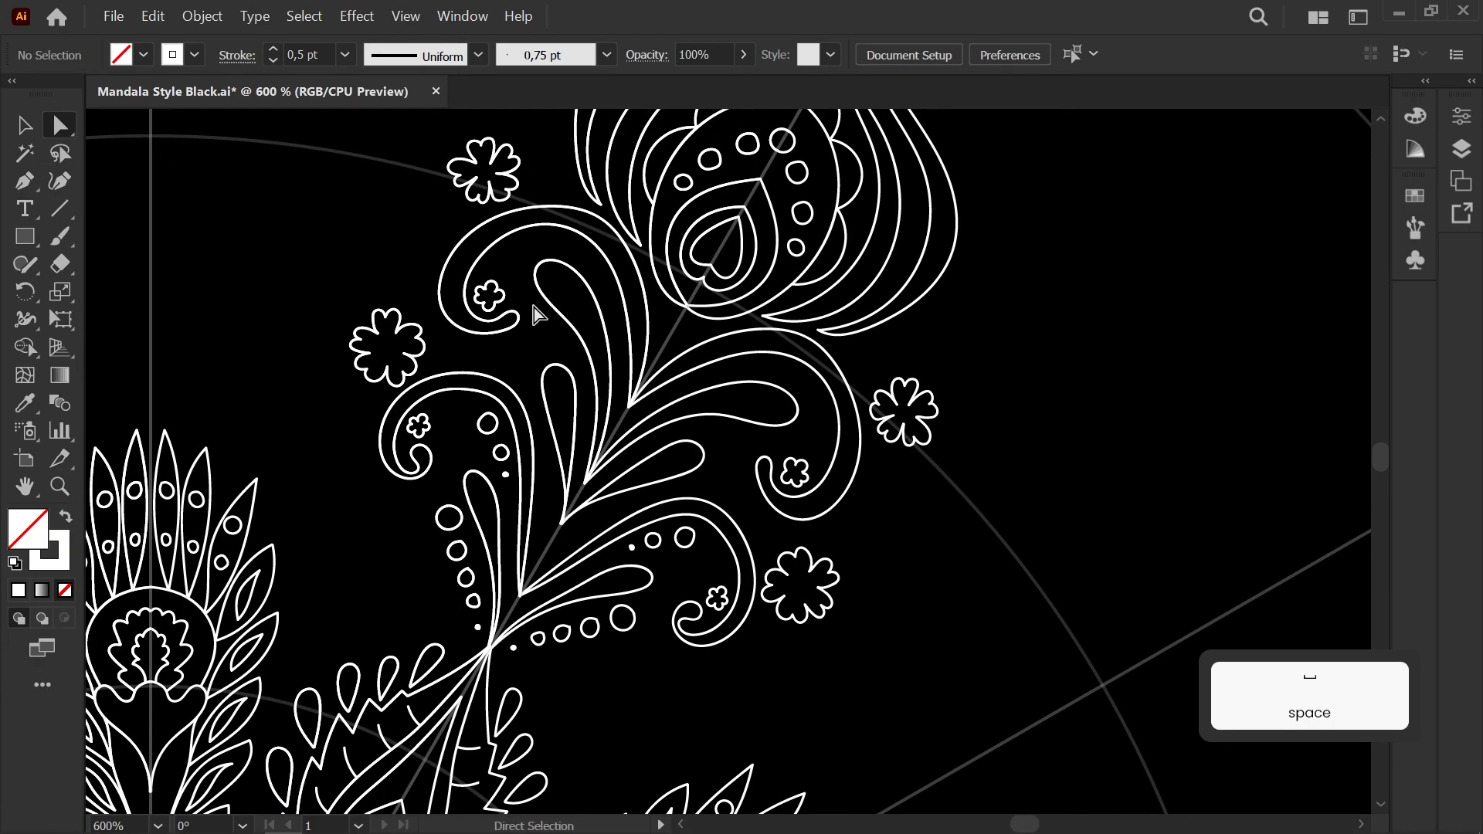
{"action": "scroll", "coordinate": [539, 295], "scroll_direction": "up", "scroll_amount": 4}
{"action": "key", "text": "b"}
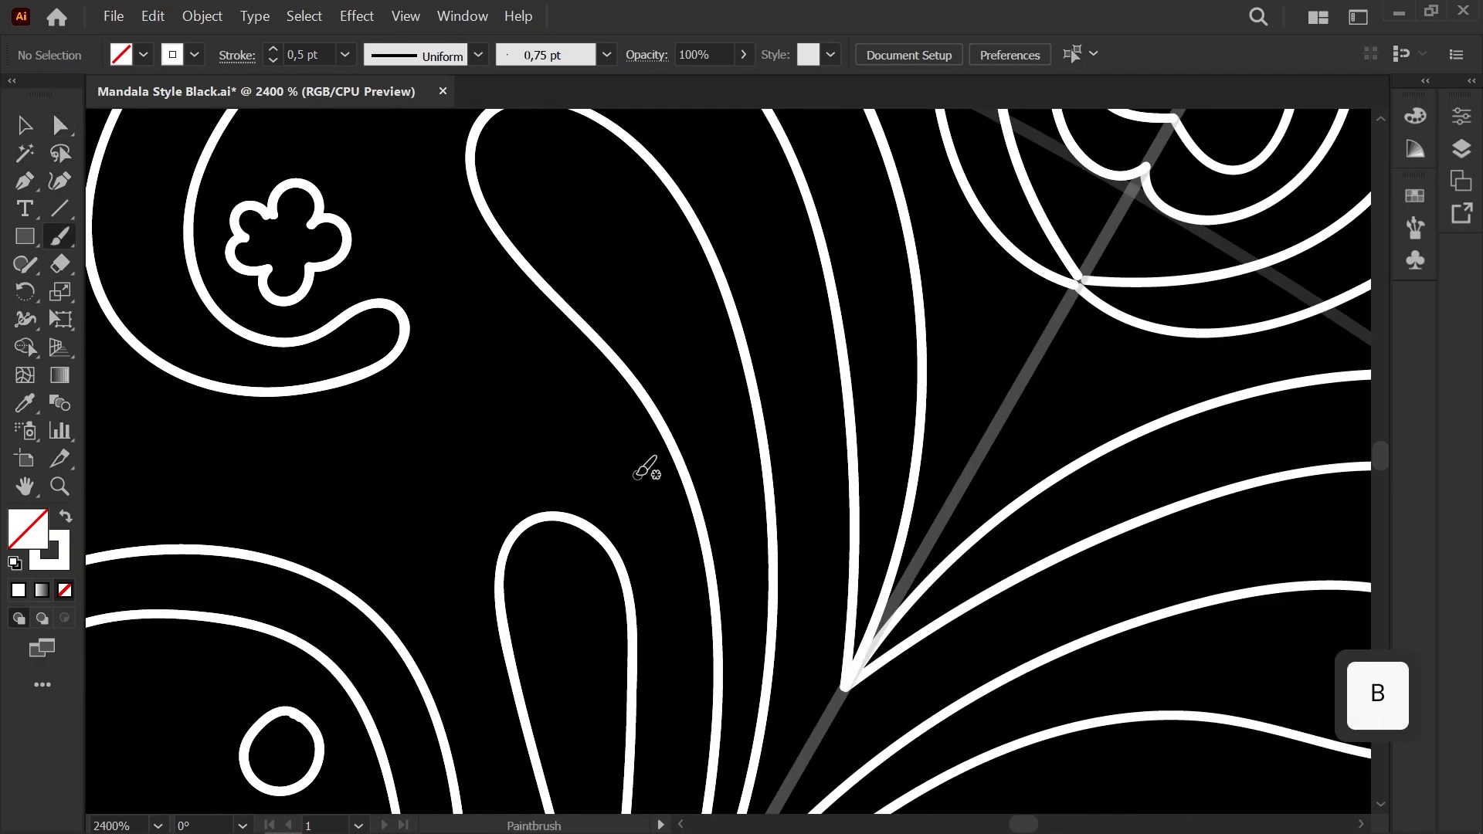
{"action": "key", "text": "space"}
{"action": "left_click_drag", "start_coordinate": [575, 433], "coordinate": [666, 501]}
{"action": "mouse_move", "coordinate": [561, 435]}
{"action": "left_mouse_down"}
{"action": "mouse_move", "coordinate": [611, 369]}
{"action": "mouse_move", "coordinate": [565, 246]}
{"action": "left_mouse_up"}
{"action": "scroll", "coordinate": [511, 418], "scroll_direction": "down", "scroll_amount": 4}
{"action": "key", "text": "space"}
{"action": "scroll", "coordinate": [602, 270], "scroll_direction": "down", "scroll_amount": 1}
{"action": "key", "text": "space"}
{"action": "left_click_drag", "start_coordinate": [603, 298], "coordinate": [757, 425]}
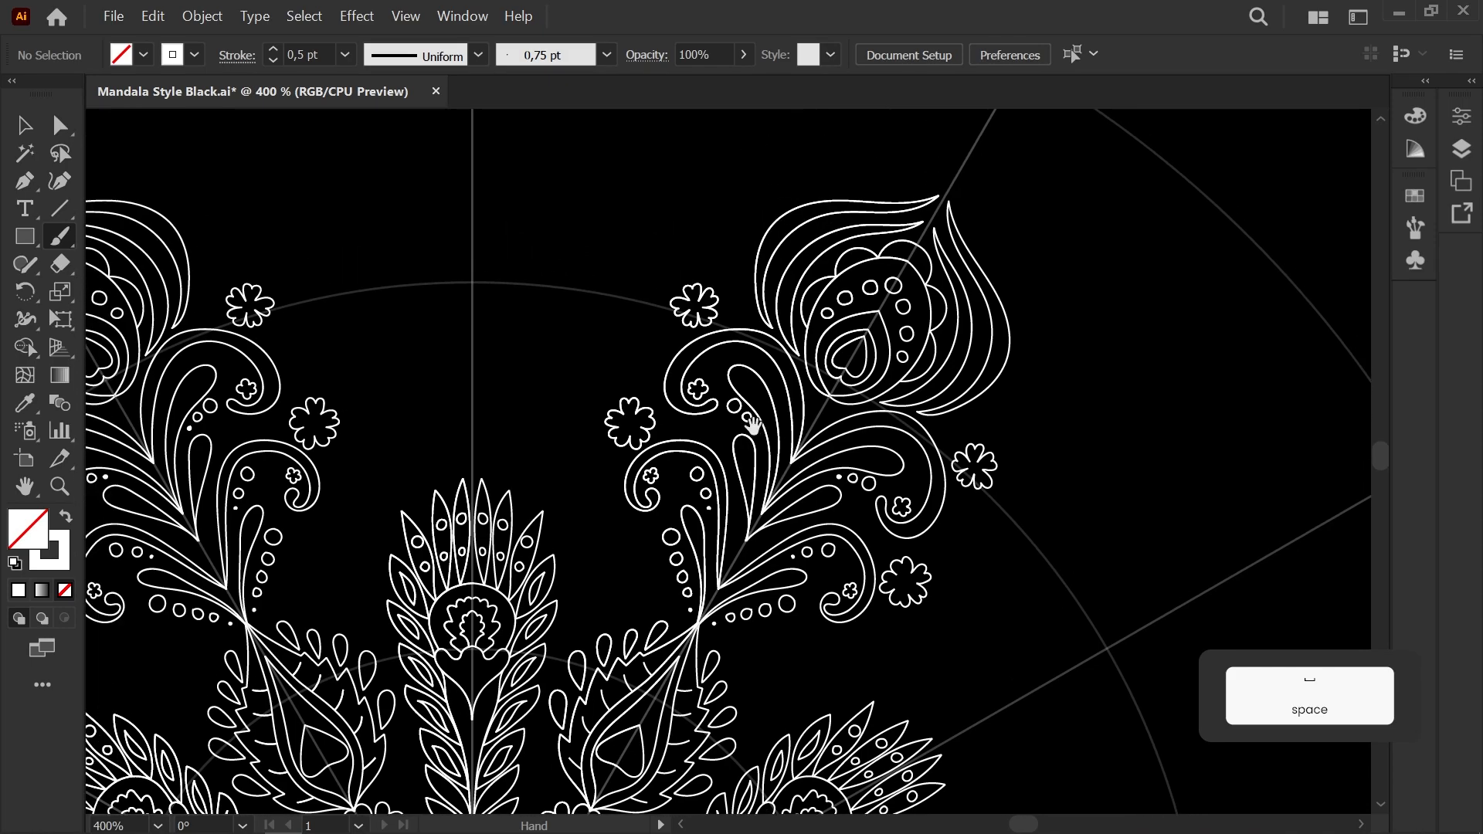
Step: Examine the whole mandala beside the peacock reference images to plan the next ornament
{"action": "scroll", "coordinate": [581, 443], "scroll_direction": "down", "scroll_amount": 5}
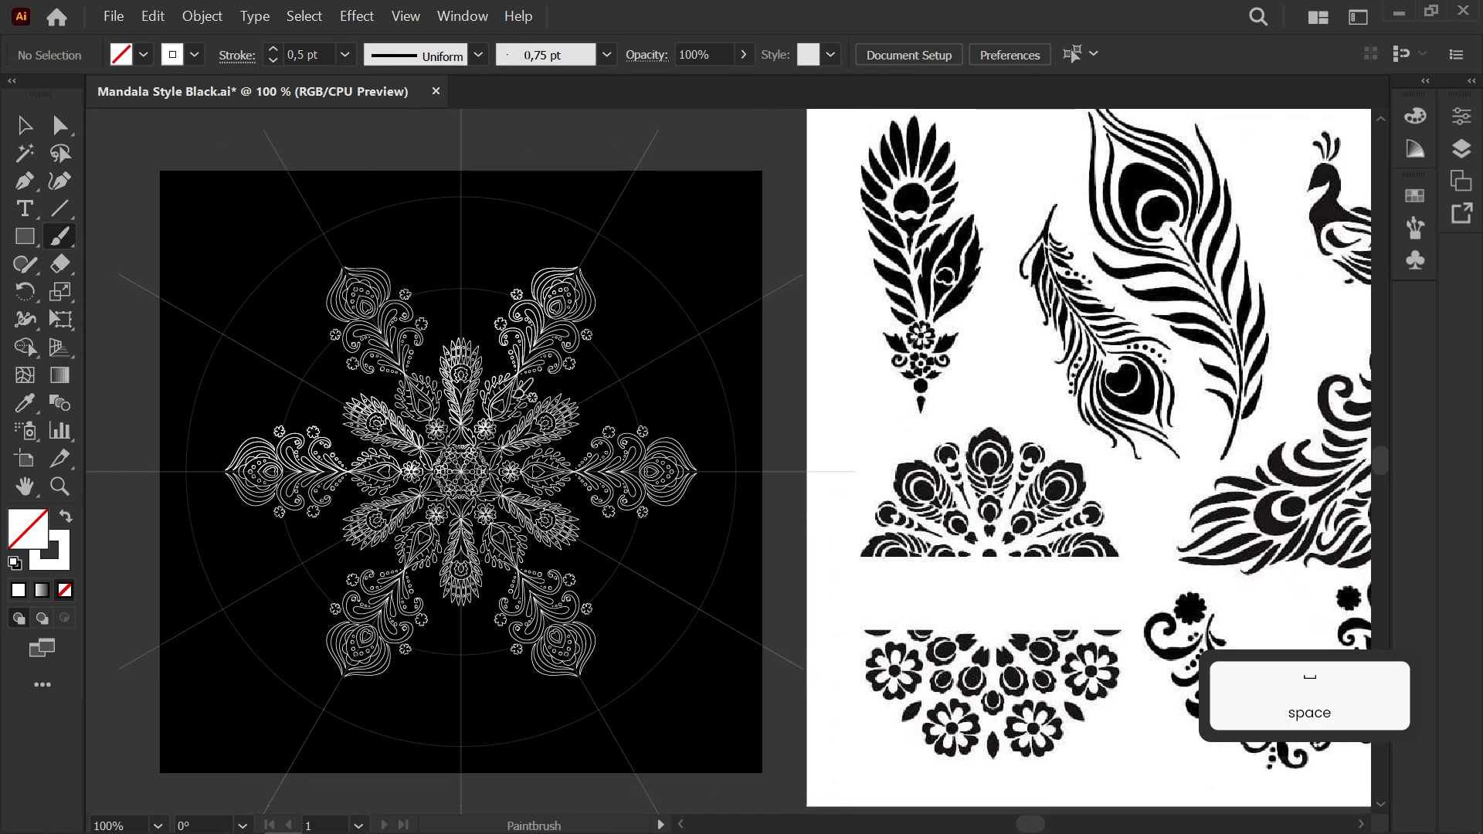
{"action": "scroll", "coordinate": [518, 398], "scroll_direction": "up", "scroll_amount": 1}
{"action": "key", "text": "space"}
{"action": "left_click_drag", "start_coordinate": [573, 459], "coordinate": [460, 502]}
{"action": "scroll", "coordinate": [407, 588], "scroll_direction": "down", "scroll_amount": 1}
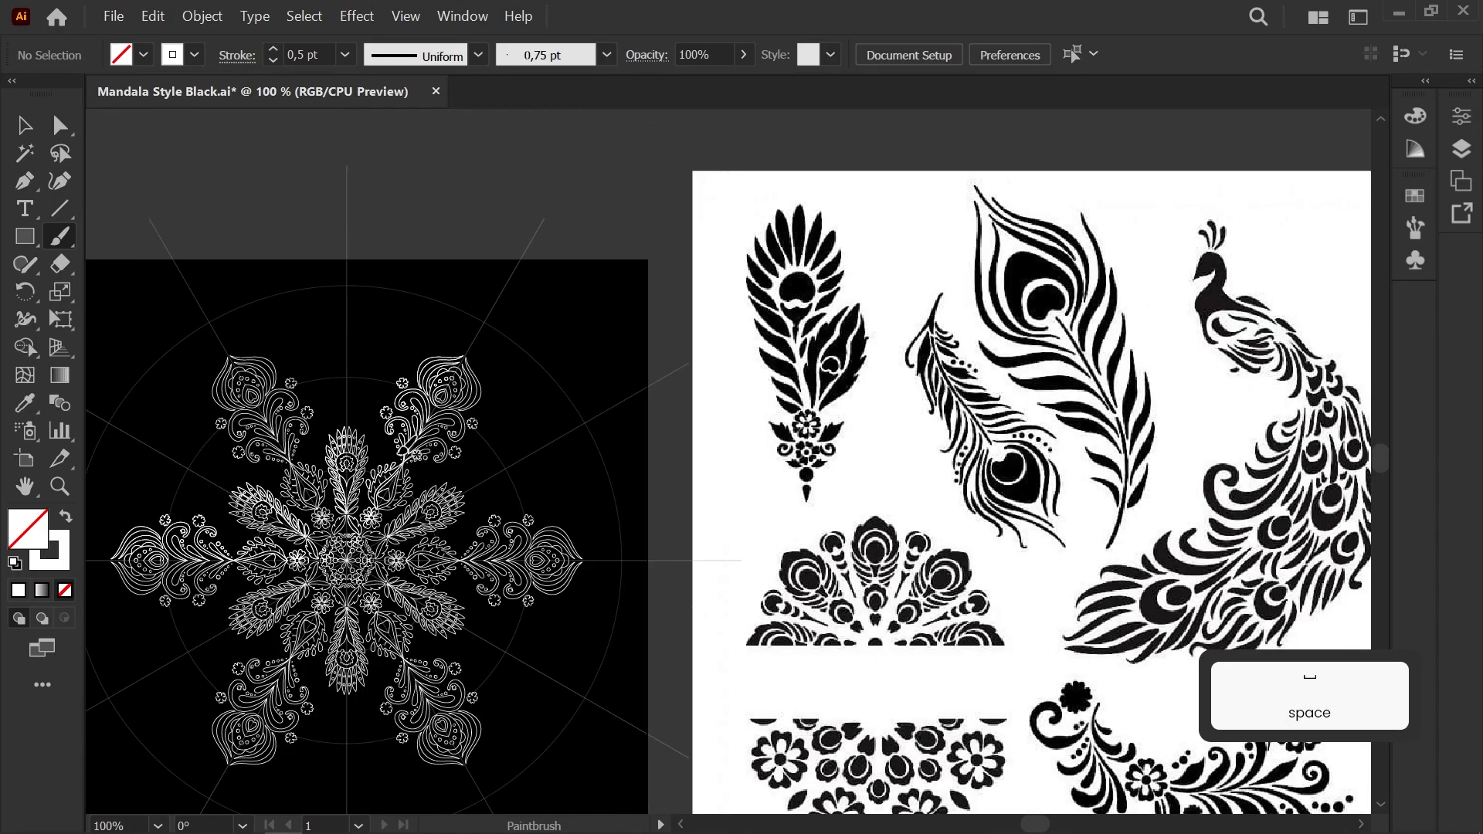
{"action": "key", "text": "space"}
{"action": "left_click_drag", "start_coordinate": [423, 467], "coordinate": [391, 459]}
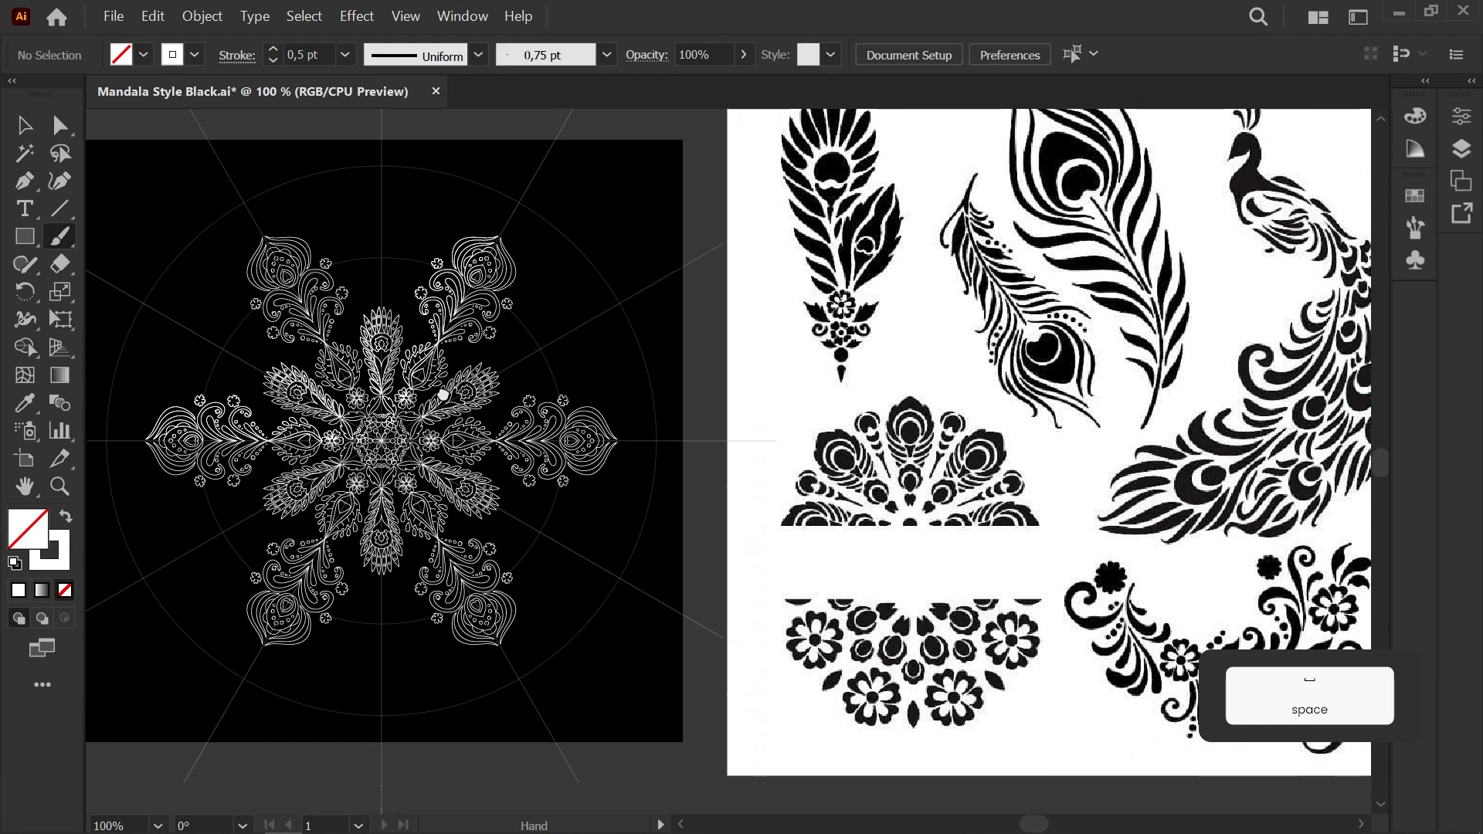
{"action": "scroll", "coordinate": [342, 374], "scroll_direction": "up", "scroll_amount": 1}
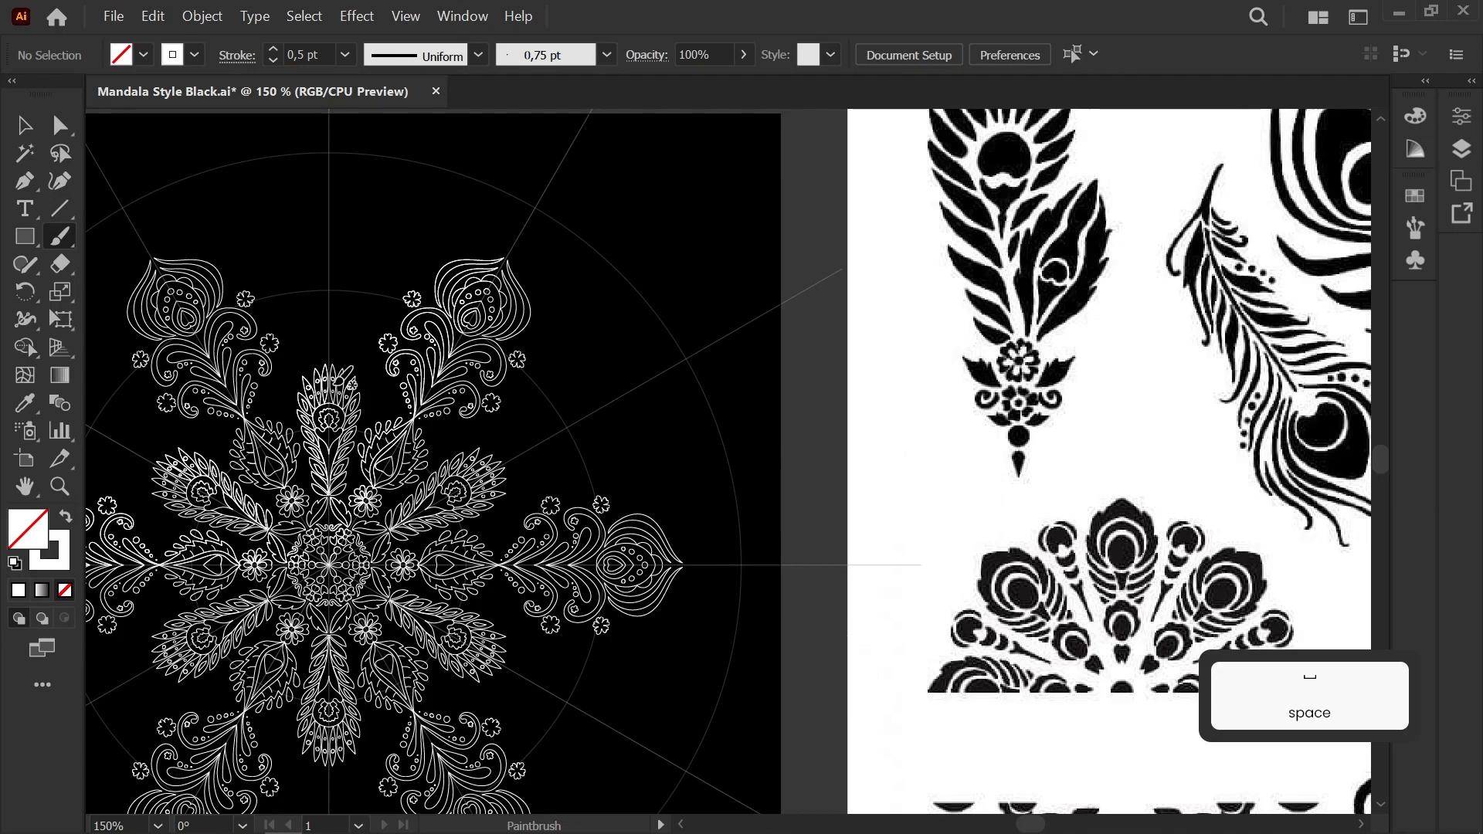
{"action": "key", "text": "space"}
{"action": "mouse_move", "coordinate": [398, 419]}
{"action": "left_mouse_down"}
{"action": "mouse_move", "coordinate": [258, 527]}
{"action": "mouse_move", "coordinate": [334, 534]}
{"action": "mouse_move", "coordinate": [411, 364]}
{"action": "mouse_move", "coordinate": [503, 473]}
{"action": "mouse_move", "coordinate": [543, 661]}
{"action": "left_mouse_up"}
Step: Paint a small circle surrounded by rounded petals on the vertical guide line, just above the tip of the vertical feather
{"action": "scroll", "coordinate": [386, 290], "scroll_direction": "up", "scroll_amount": 3}
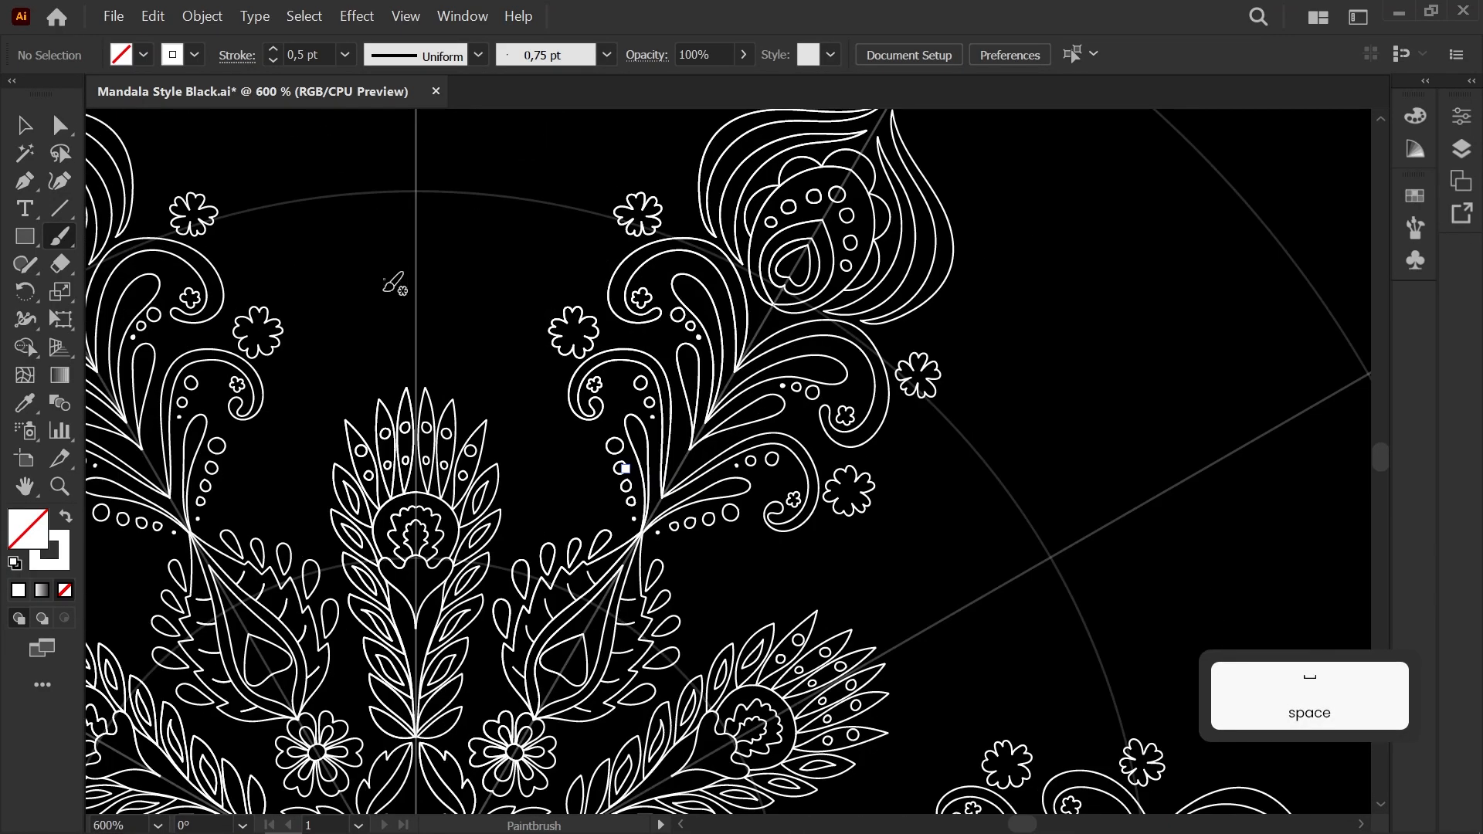
{"action": "key", "text": "space"}
{"action": "left_click_drag", "start_coordinate": [385, 290], "coordinate": [511, 538]}
{"action": "scroll", "coordinate": [532, 560], "scroll_direction": "up", "scroll_amount": 2}
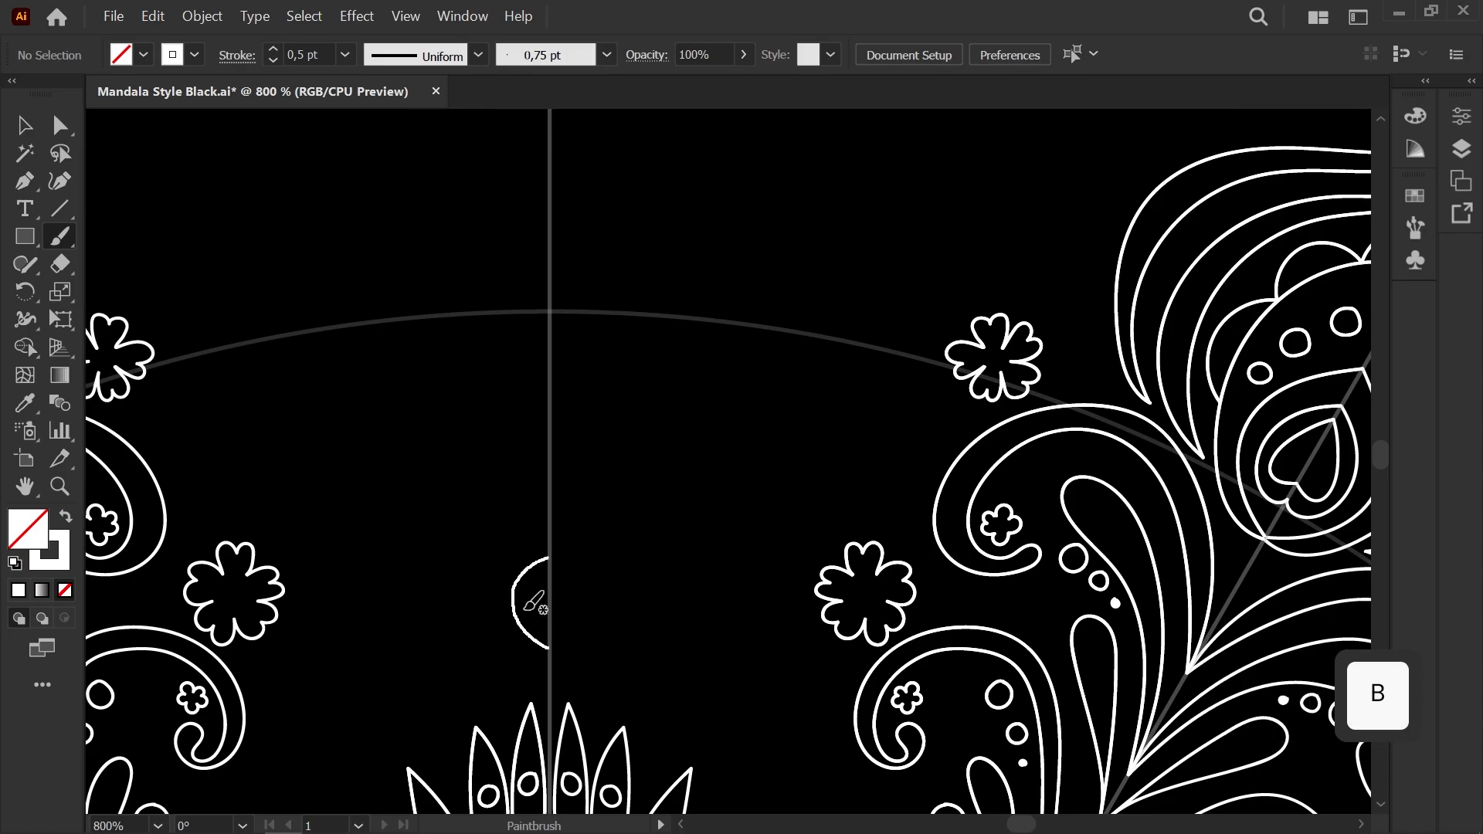
{"action": "scroll", "coordinate": [484, 479], "scroll_direction": "down", "scroll_amount": 3}
{"action": "key", "text": "space"}
{"action": "left_click_drag", "start_coordinate": [514, 506], "coordinate": [406, 424]}
{"action": "scroll", "coordinate": [354, 416], "scroll_direction": "down", "scroll_amount": 3}
{"action": "key", "text": "space"}
{"action": "scroll", "coordinate": [376, 358], "scroll_direction": "up", "scroll_amount": 3}
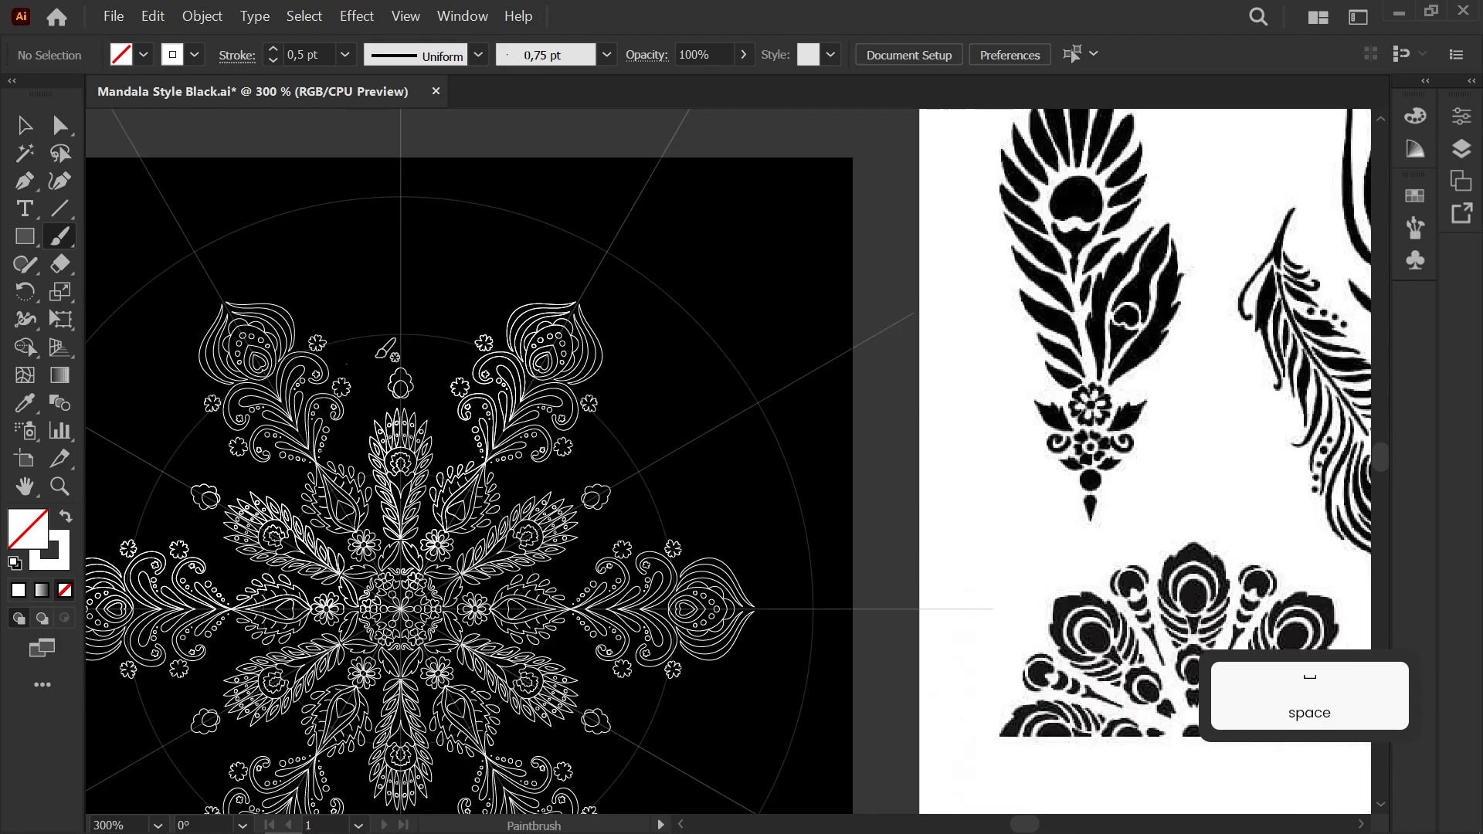
Step: Try to paint a slender rounded leaf and a larger curled scroll growing from the side of the petalled circle
{"action": "scroll", "coordinate": [490, 486], "scroll_direction": "up", "scroll_amount": 4}
{"action": "key", "text": "b"}
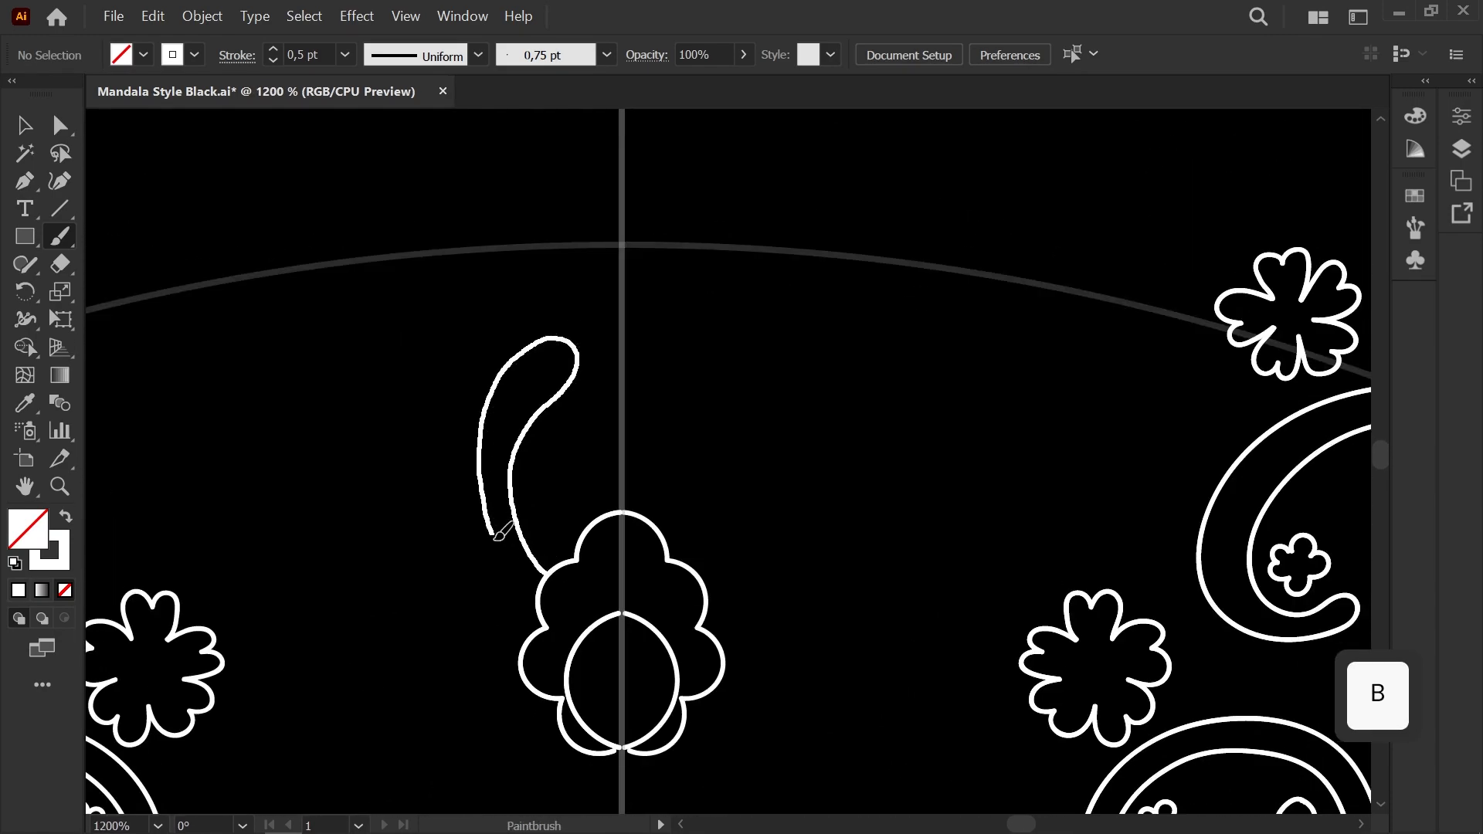
{"action": "key", "text": "space"}
{"action": "left_click_drag", "start_coordinate": [426, 449], "coordinate": [547, 563]}
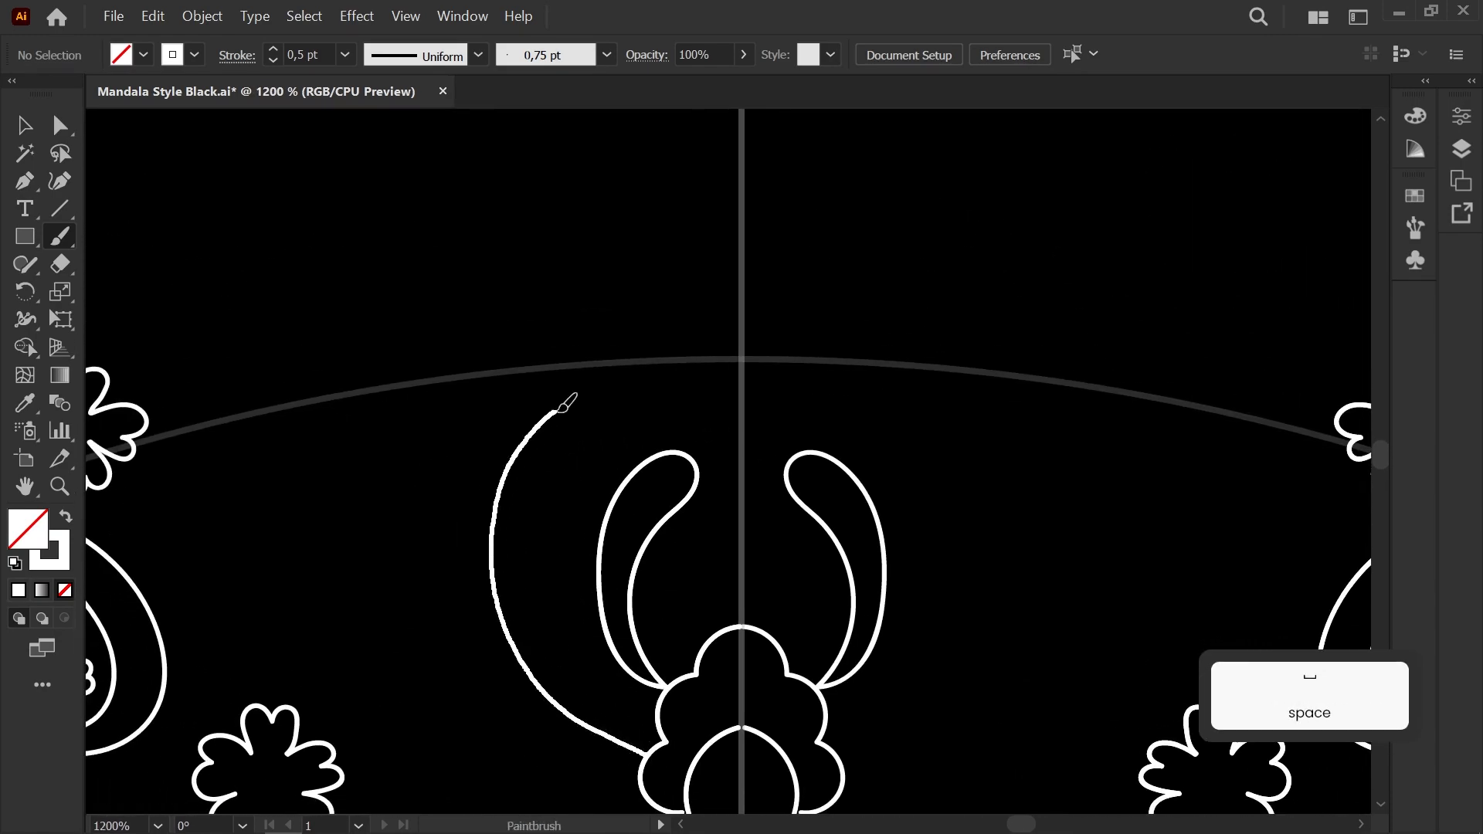
{"action": "left_click_drag", "start_coordinate": [566, 451], "coordinate": [543, 486]}
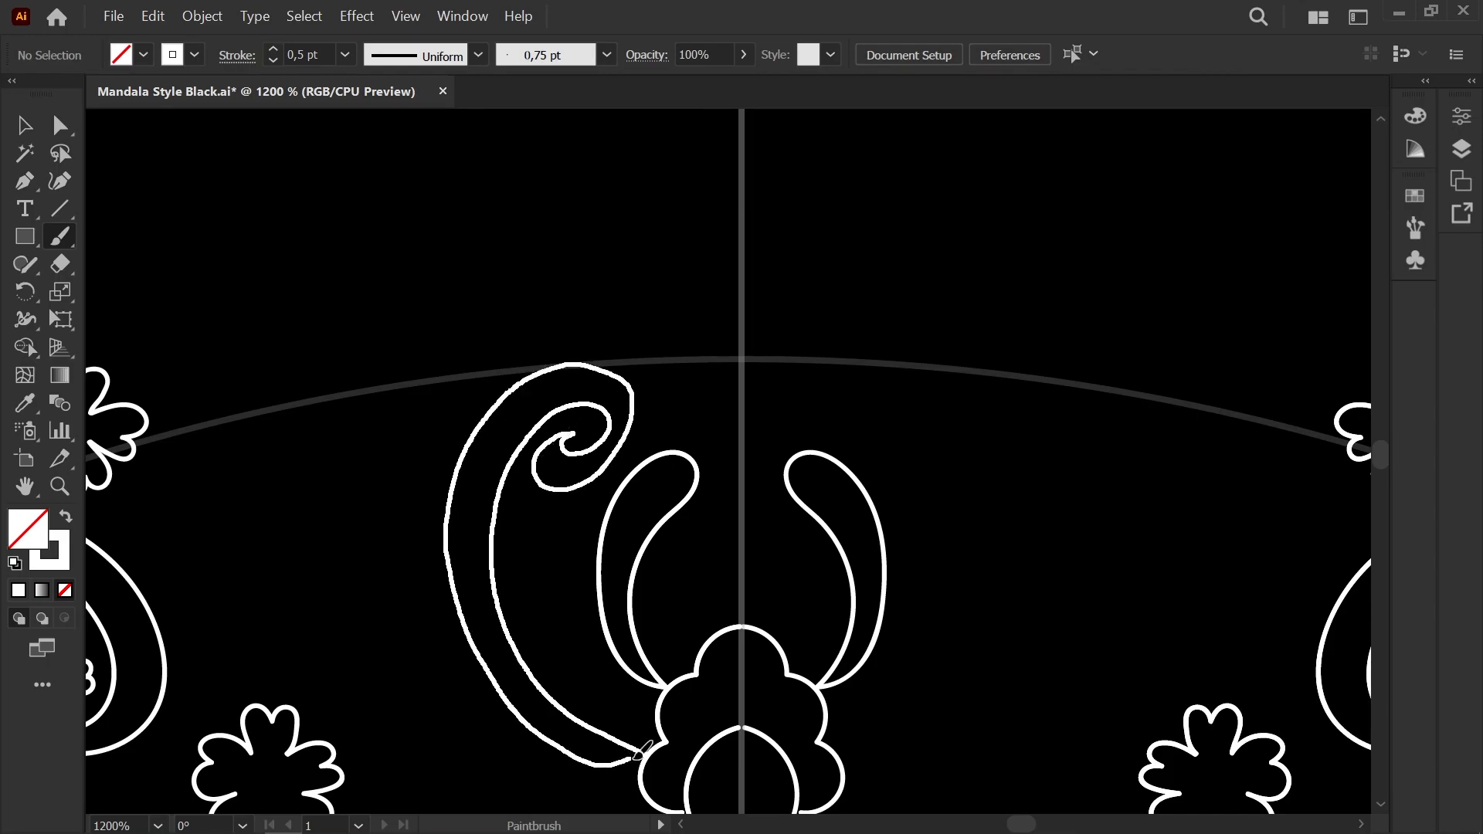
{"action": "left_click_drag", "start_coordinate": [627, 762], "coordinate": [642, 757]}
{"action": "scroll", "coordinate": [618, 594], "scroll_direction": "down", "scroll_amount": 2}
{"action": "key", "text": "ctrl+z"}
Step: Examine the mandala beside the peacock reference images to plan the ornament above the petalled circle
{"action": "scroll", "coordinate": [620, 550], "scroll_direction": "down", "scroll_amount": 4}
{"action": "key", "text": "space"}
{"action": "left_click_drag", "start_coordinate": [620, 550], "coordinate": [418, 417]}
{"action": "scroll", "coordinate": [455, 710], "scroll_direction": "down", "scroll_amount": 2}
{"action": "mouse_move", "coordinate": [454, 711]}
{"action": "left_mouse_down"}
{"action": "mouse_move", "coordinate": [417, 417]}
{"action": "mouse_move", "coordinate": [425, 535]}
{"action": "left_mouse_up"}
{"action": "scroll", "coordinate": [404, 378], "scroll_direction": "up", "scroll_amount": 2}
{"action": "scroll", "coordinate": [404, 379], "scroll_direction": "down", "scroll_amount": 2}
{"action": "scroll", "coordinate": [403, 377], "scroll_direction": "up", "scroll_amount": 1}
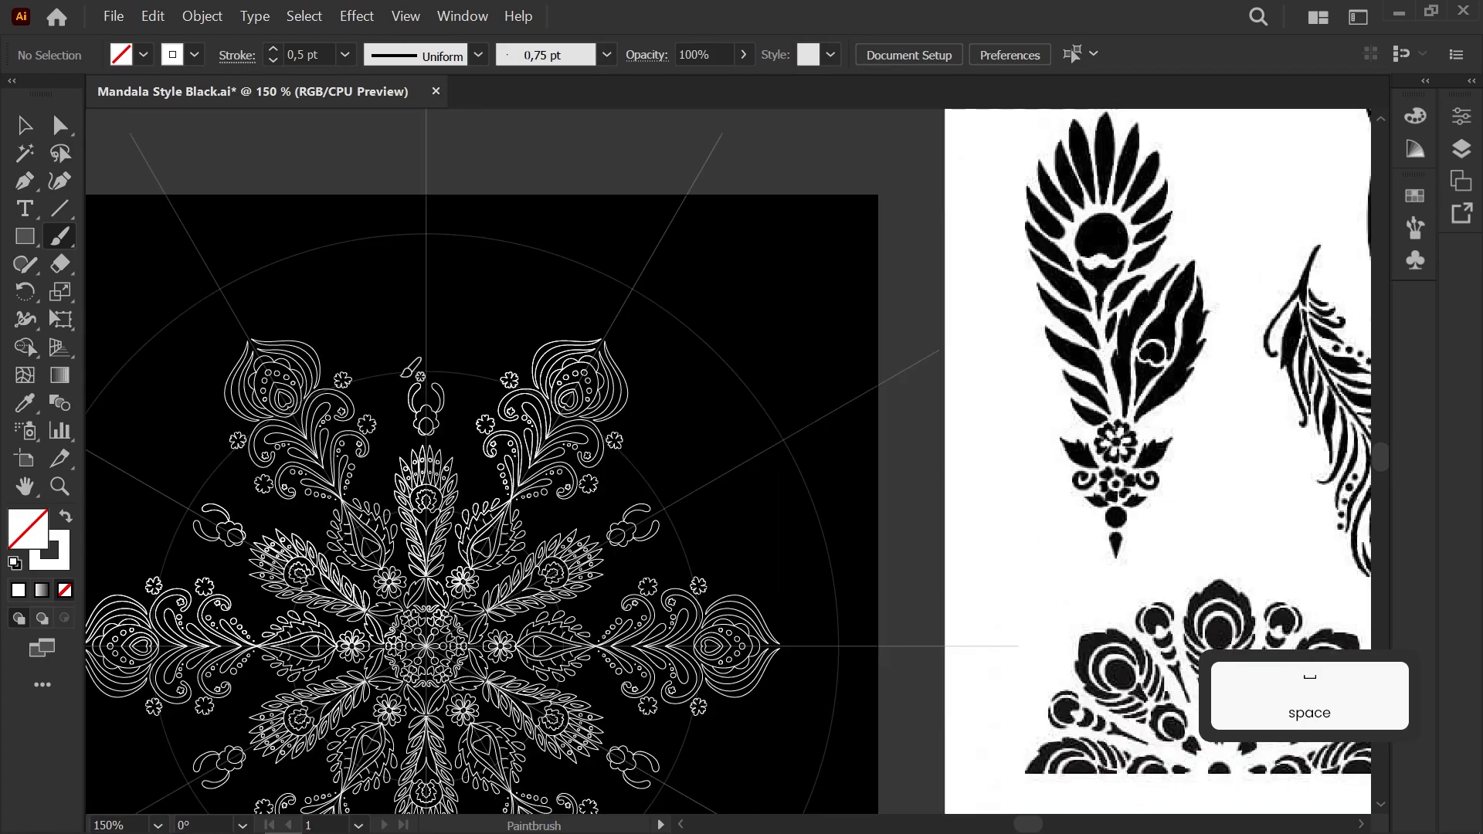
{"action": "scroll", "coordinate": [410, 370], "scroll_direction": "up", "scroll_amount": 2}
{"action": "scroll", "coordinate": [410, 370], "scroll_direction": "down", "scroll_amount": 2}
{"action": "left_click_drag", "start_coordinate": [410, 370], "coordinate": [205, 387]}
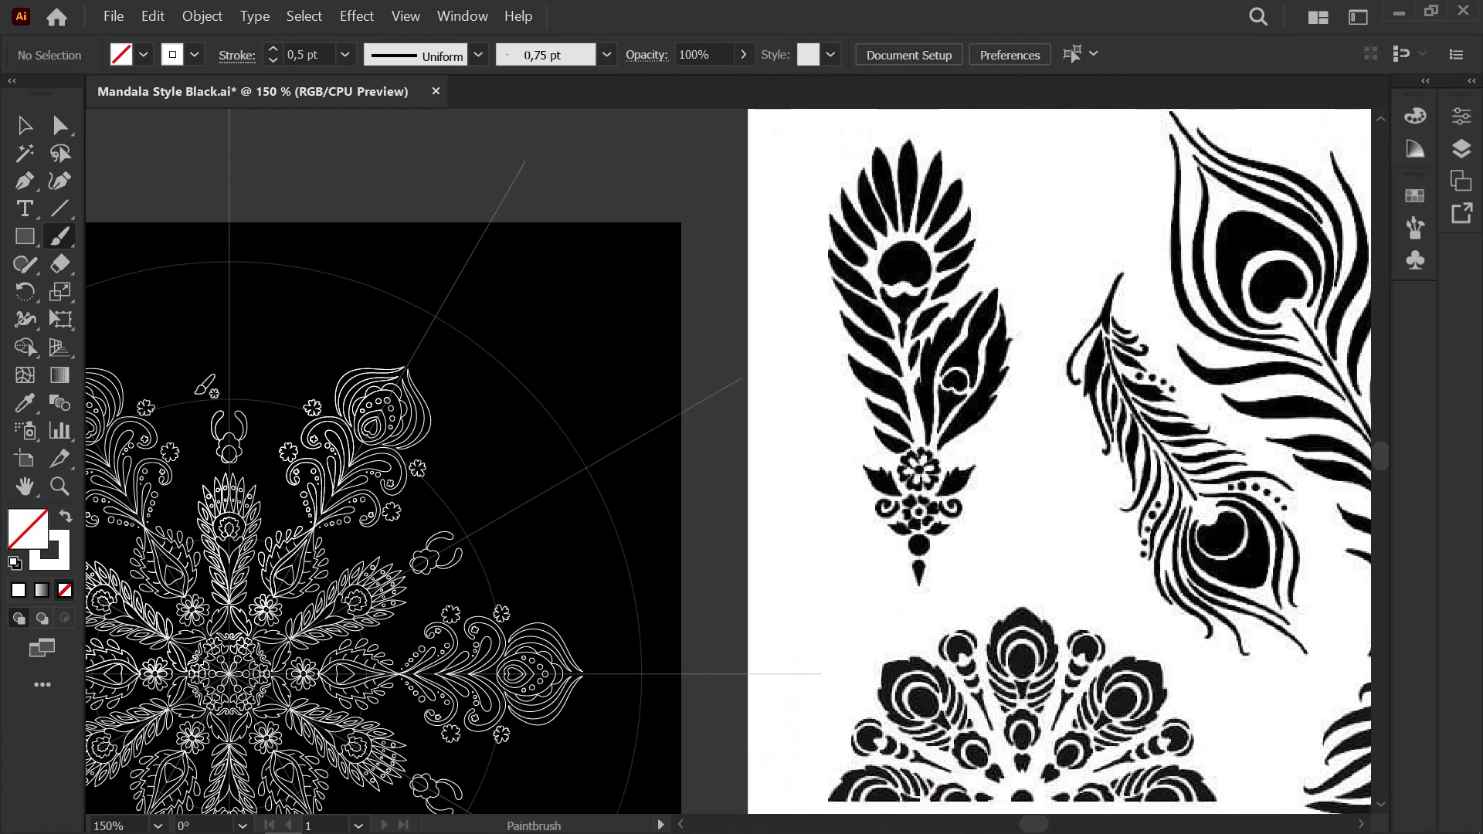
Step: Delete the slender rounded leaf that grows from the side of the petalled circle
{"action": "scroll", "coordinate": [196, 392], "scroll_direction": "up", "scroll_amount": 6}
{"action": "key", "text": "a"}
{"action": "left_click", "coordinate": [364, 551]}
{"action": "key", "text": "Delete"}
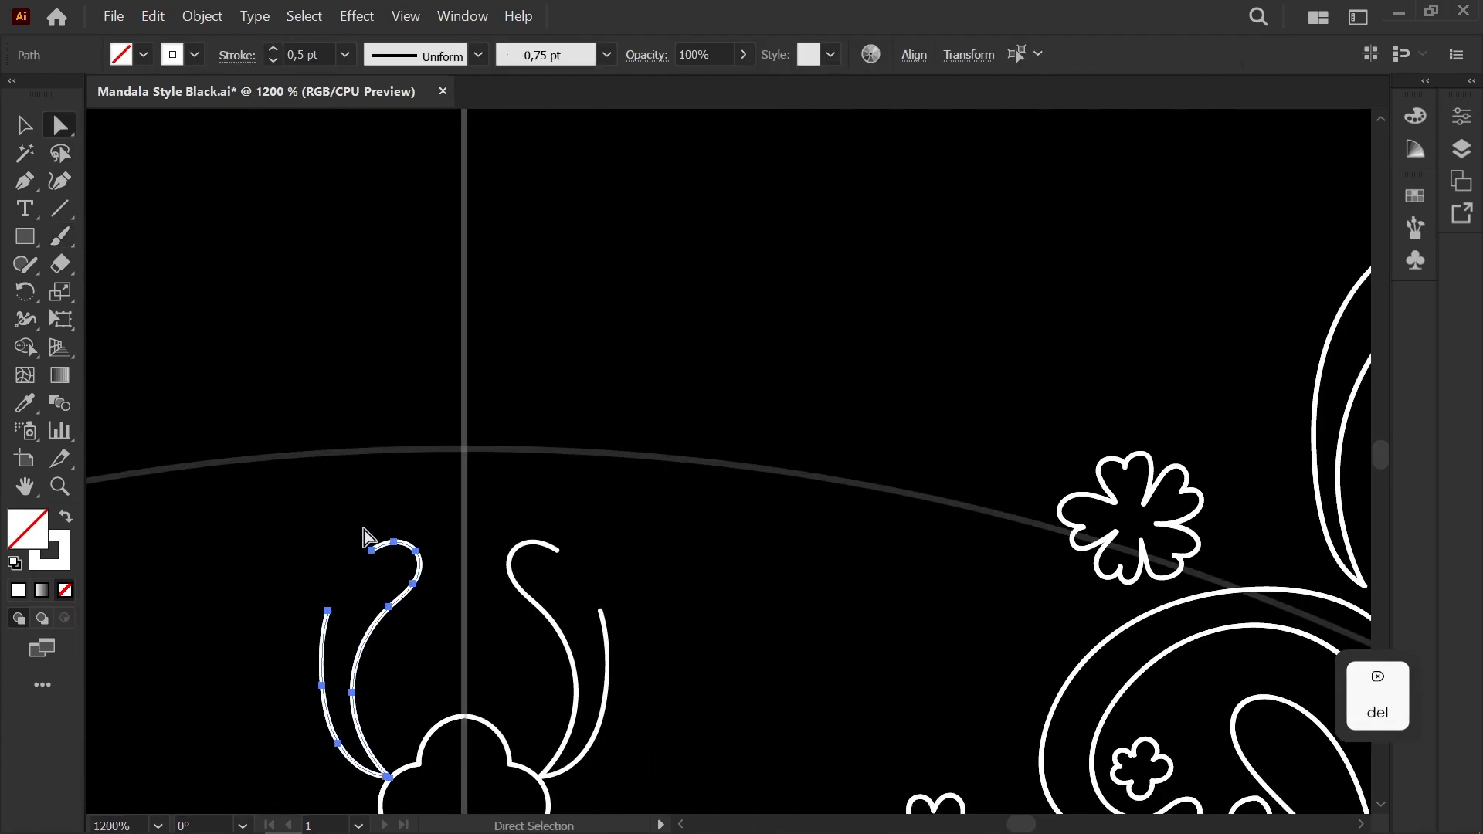
{"action": "key", "text": "Delete"}
{"action": "scroll", "coordinate": [360, 552], "scroll_direction": "down", "scroll_amount": 1}
{"action": "left_click_drag", "start_coordinate": [356, 568], "coordinate": [447, 466]}
{"action": "scroll", "coordinate": [444, 466], "scroll_direction": "up", "scroll_amount": 1}
{"action": "key", "text": "b"}
{"action": "mouse_move", "coordinate": [555, 611]}
{"action": "left_mouse_down"}
{"action": "mouse_move", "coordinate": [549, 582]}
{"action": "mouse_move", "coordinate": [561, 604]}
{"action": "left_mouse_up"}
{"action": "left_click_drag", "start_coordinate": [500, 447], "coordinate": [599, 489]}
{"action": "key", "text": "z"}
{"action": "key", "text": "ctrl+z"}
Step: Paint three arching rounded leaves of increasing size, stacked along the vertical guide line above the petalled circle
{"action": "key", "text": "b"}
{"action": "left_click_drag", "start_coordinate": [657, 648], "coordinate": [612, 595]}
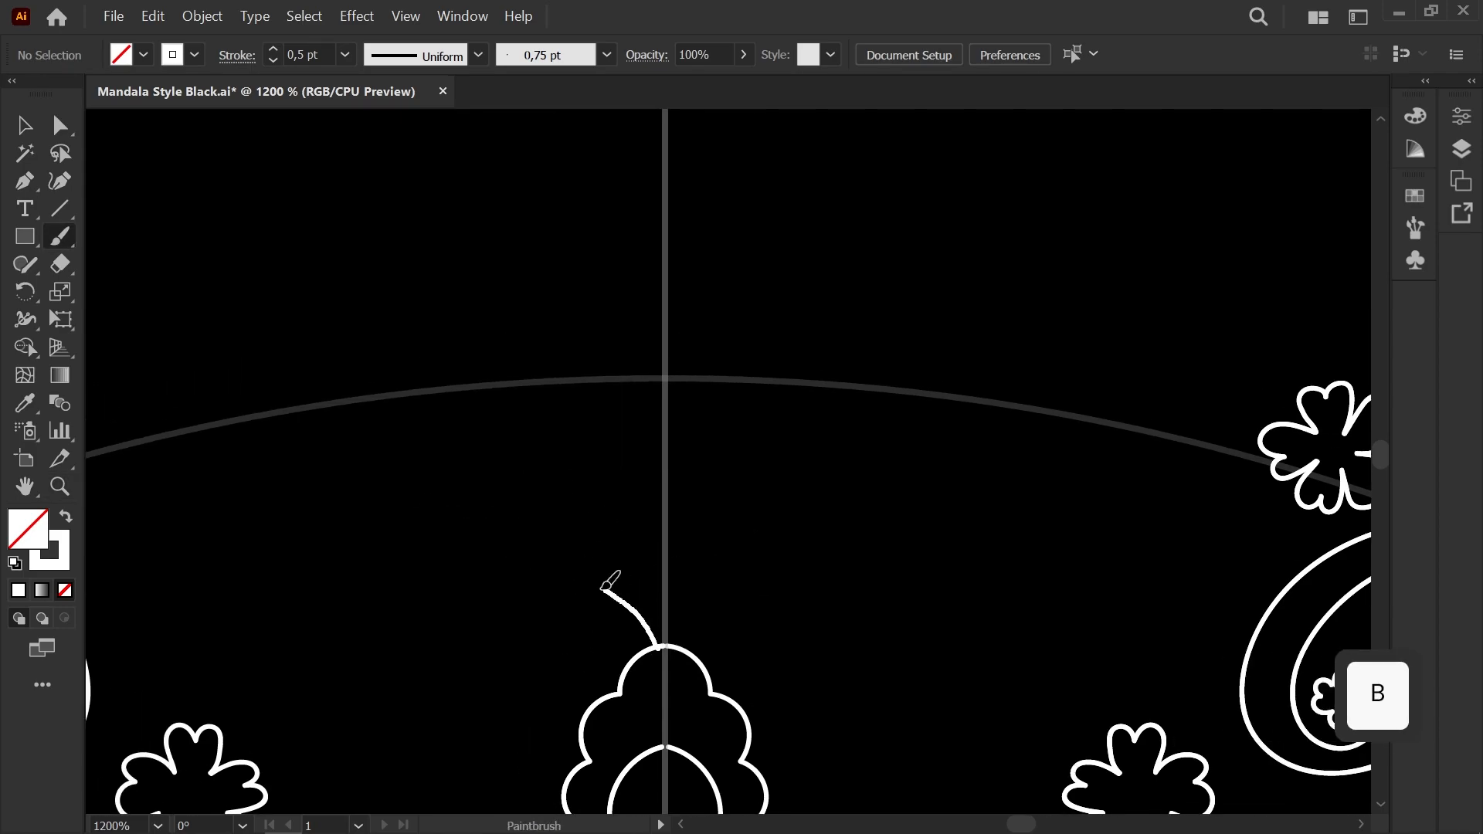
{"action": "mouse_move", "coordinate": [456, 522]}
{"action": "left_mouse_down"}
{"action": "mouse_move", "coordinate": [640, 595]}
{"action": "mouse_move", "coordinate": [662, 646]}
{"action": "left_mouse_up"}
{"action": "mouse_move", "coordinate": [568, 537]}
{"action": "left_mouse_down"}
{"action": "mouse_move", "coordinate": [601, 345]}
{"action": "mouse_move", "coordinate": [486, 380]}
{"action": "mouse_move", "coordinate": [666, 438]}
{"action": "left_mouse_up"}
{"action": "scroll", "coordinate": [602, 346], "scroll_direction": "down", "scroll_amount": 7}
{"action": "key", "text": "ctrl+z"}
{"action": "scroll", "coordinate": [602, 345], "scroll_direction": "down", "scroll_amount": 1}
{"action": "scroll", "coordinate": [487, 383], "scroll_direction": "up", "scroll_amount": 9}
{"action": "mouse_move", "coordinate": [735, 569]}
{"action": "left_mouse_down"}
{"action": "mouse_move", "coordinate": [730, 535]}
{"action": "mouse_move", "coordinate": [735, 570]}
{"action": "left_mouse_up"}
{"action": "left_click_drag", "start_coordinate": [613, 433], "coordinate": [572, 580]}
{"action": "left_click_drag", "start_coordinate": [691, 587], "coordinate": [669, 547]}
{"action": "left_click_drag", "start_coordinate": [495, 419], "coordinate": [692, 587]}
Step: Paint two slender pointed leaves rising beside the vertical guide line above the rounded leaves
{"action": "scroll", "coordinate": [689, 484], "scroll_direction": "down", "scroll_amount": 5}
{"action": "mouse_move", "coordinate": [689, 484]}
{"action": "left_mouse_down"}
{"action": "mouse_move", "coordinate": [492, 350]}
{"action": "mouse_move", "coordinate": [388, 353]}
{"action": "left_mouse_up"}
{"action": "scroll", "coordinate": [492, 350], "scroll_direction": "down", "scroll_amount": 3}
{"action": "scroll", "coordinate": [395, 344], "scroll_direction": "up", "scroll_amount": 6}
{"action": "scroll", "coordinate": [433, 520], "scroll_direction": "down", "scroll_amount": 5}
{"action": "left_click_drag", "start_coordinate": [278, 355], "coordinate": [370, 525]}
{"action": "scroll", "coordinate": [367, 474], "scroll_direction": "up", "scroll_amount": 6}
{"action": "left_click_drag", "start_coordinate": [599, 772], "coordinate": [646, 517]}
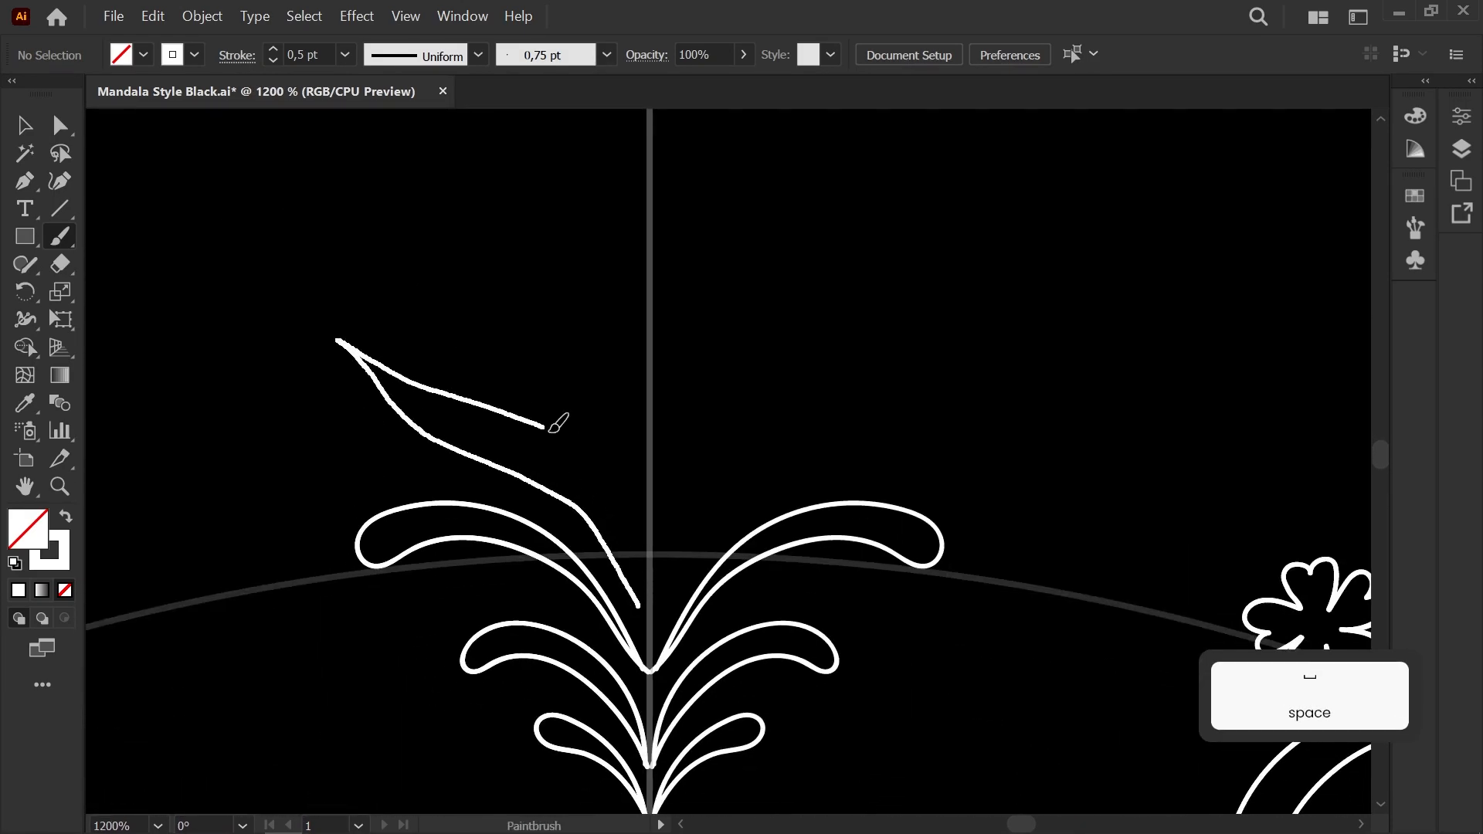
{"action": "left_click_drag", "start_coordinate": [546, 417], "coordinate": [629, 581]}
{"action": "scroll", "coordinate": [688, 610], "scroll_direction": "up", "scroll_amount": 2}
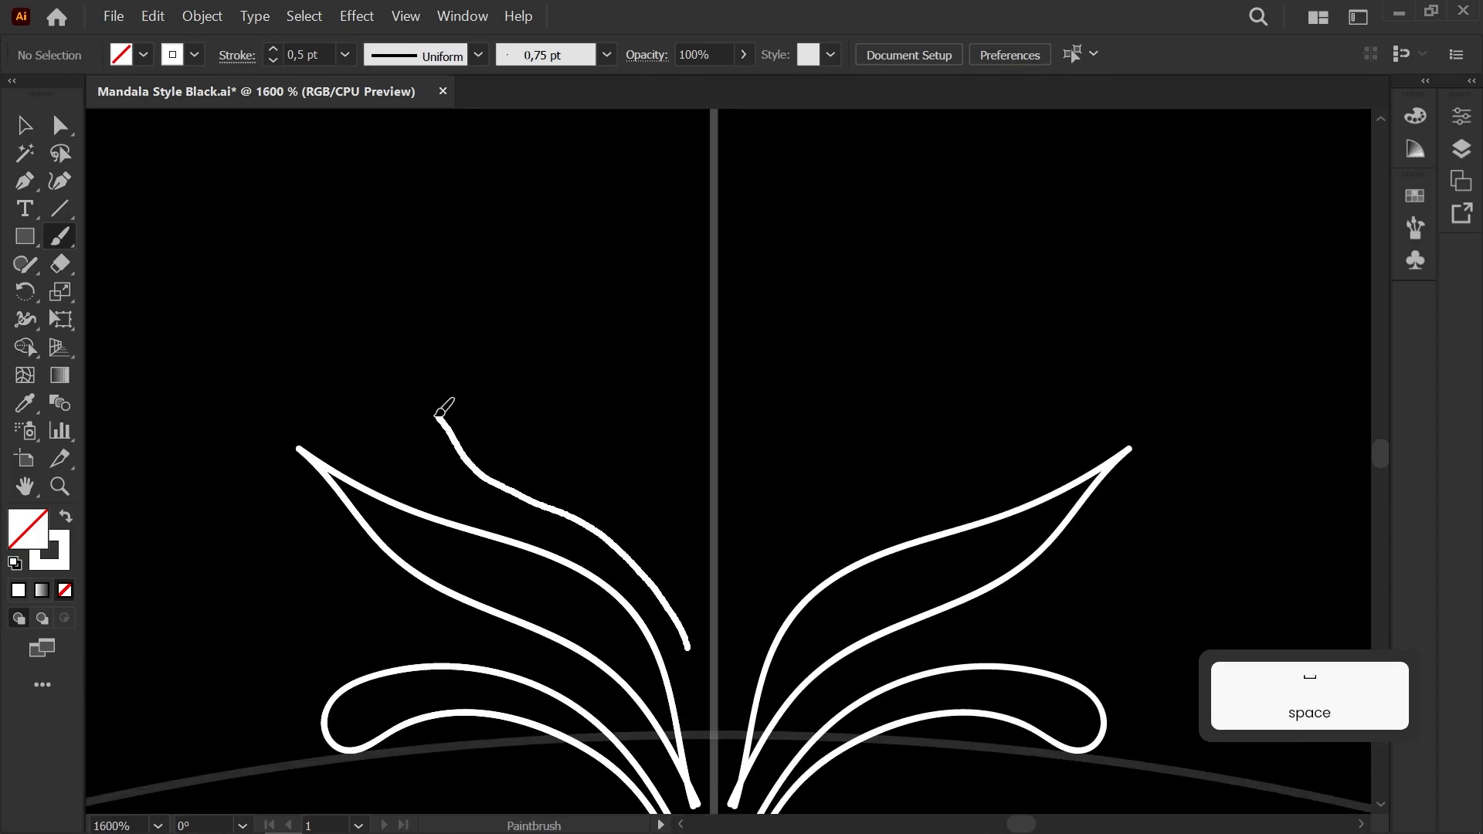
{"action": "mouse_move", "coordinate": [554, 466]}
{"action": "left_mouse_down"}
{"action": "mouse_move", "coordinate": [695, 606]}
{"action": "mouse_move", "coordinate": [689, 645]}
{"action": "left_mouse_up"}
{"action": "scroll", "coordinate": [680, 507], "scroll_direction": "down", "scroll_amount": 8}
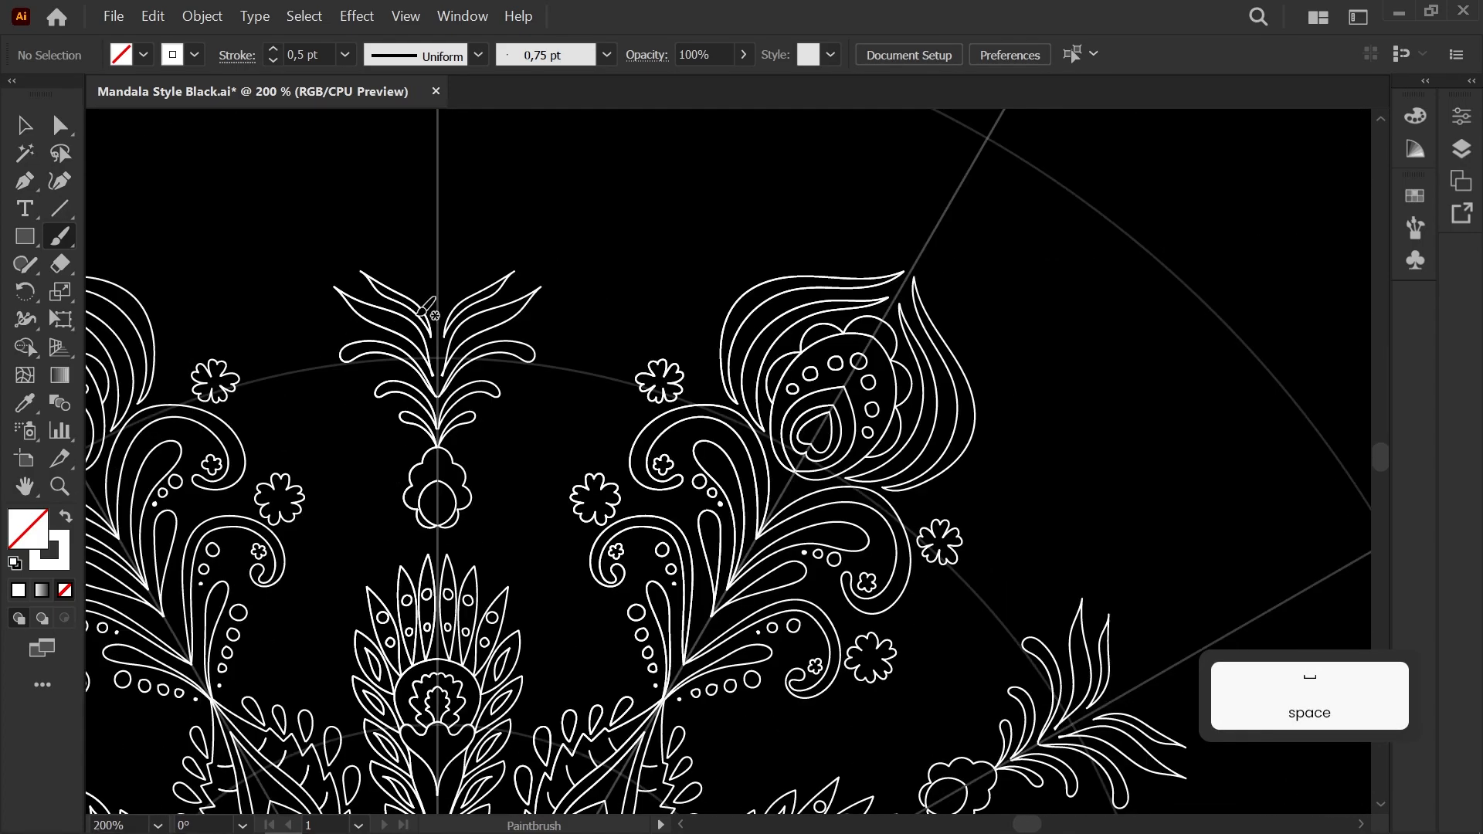
Step: Paint an upward-curving leaf with a rounded tip outside the lower pointed leaf
{"action": "scroll", "coordinate": [291, 307], "scroll_direction": "up", "scroll_amount": 6}
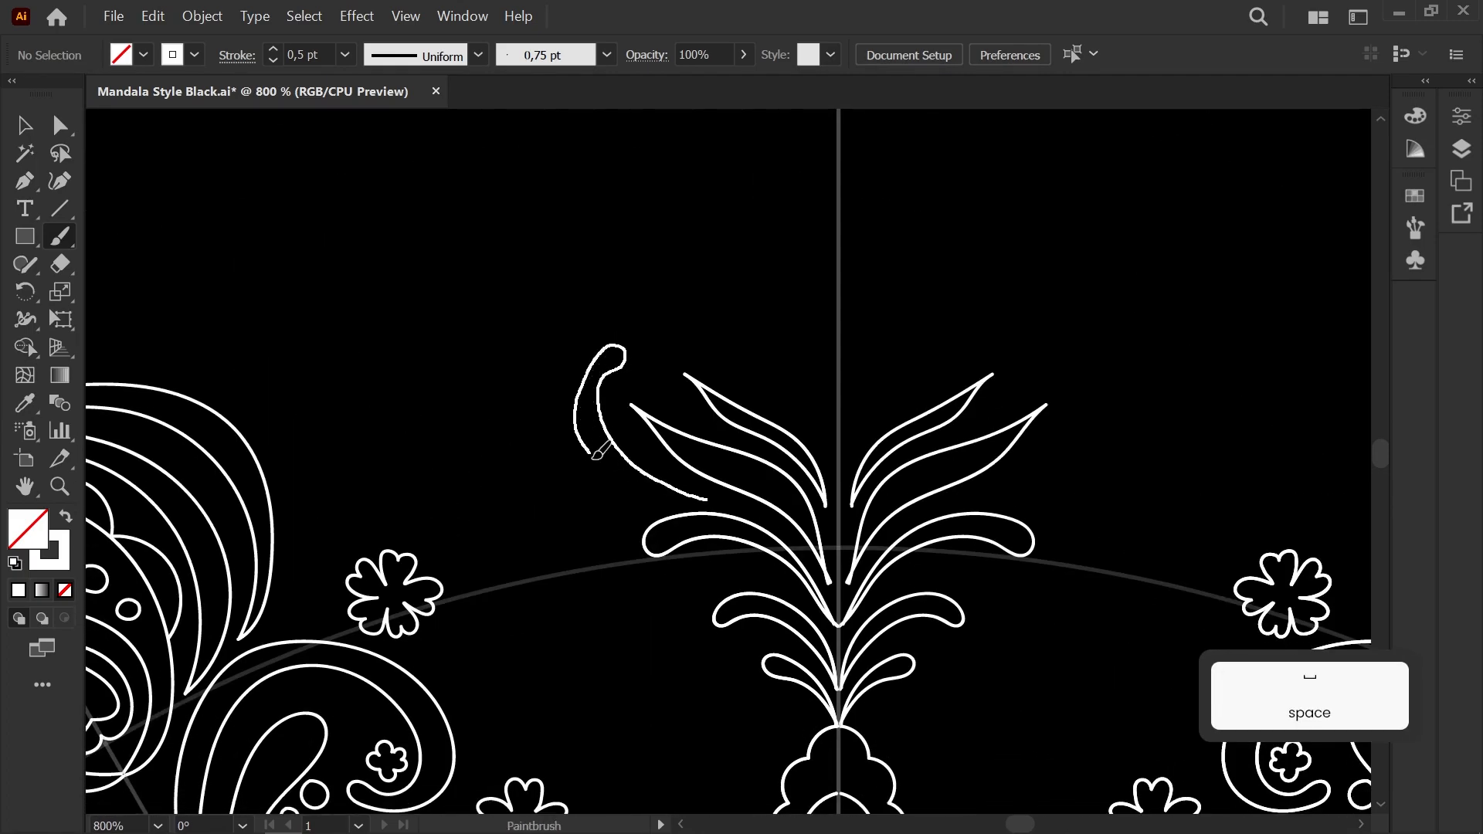
{"action": "left_click_drag", "start_coordinate": [707, 503], "coordinate": [710, 504]}
{"action": "scroll", "coordinate": [673, 427], "scroll_direction": "down", "scroll_amount": 5}
{"action": "key", "text": "space"}
{"action": "mouse_move", "coordinate": [673, 427]}
{"action": "left_mouse_down"}
{"action": "mouse_move", "coordinate": [275, 368]}
{"action": "mouse_move", "coordinate": [244, 344]}
{"action": "left_mouse_up"}
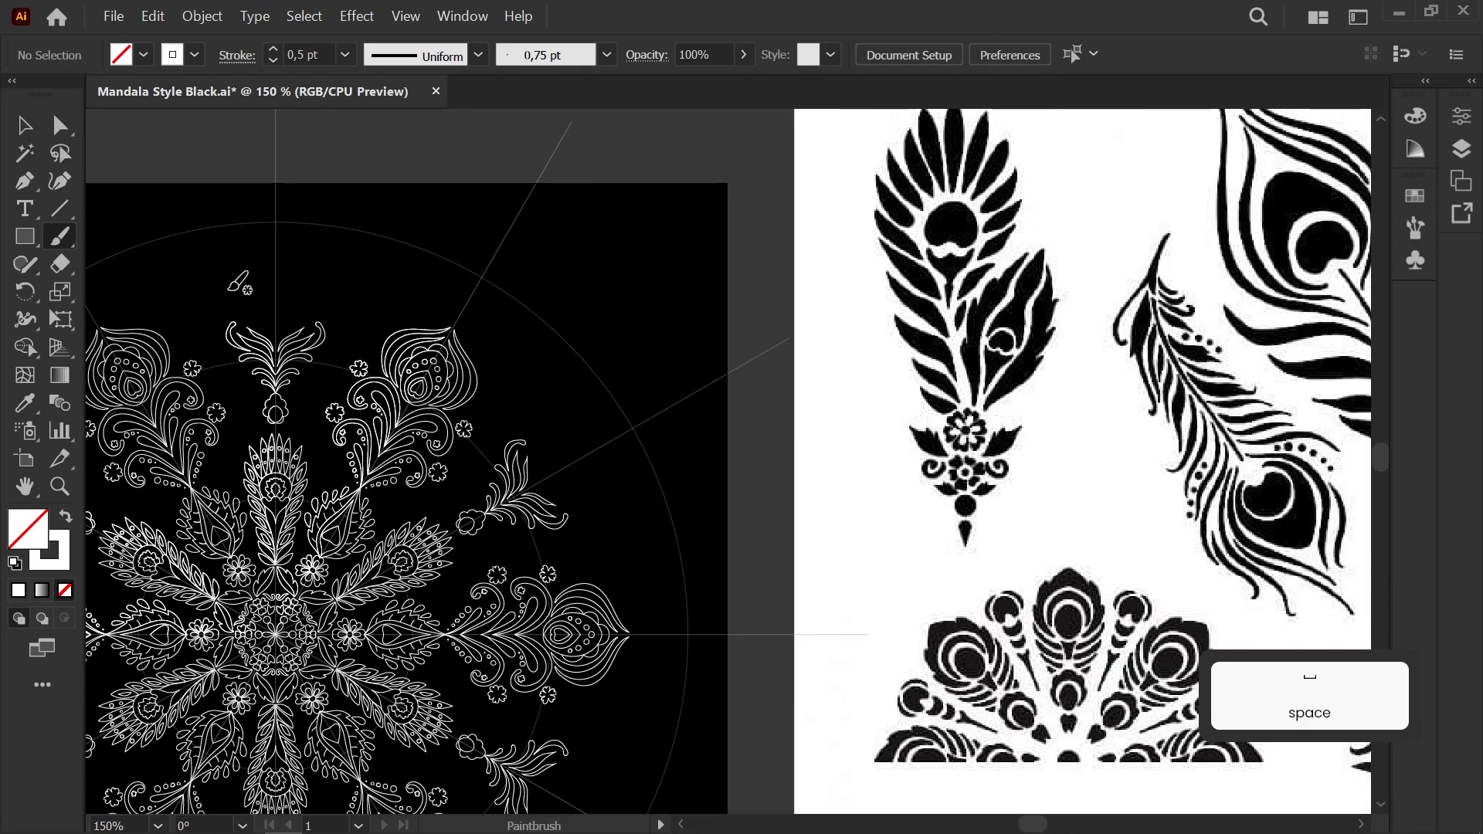
Step: Paint two longer wavy pointed leaves beside the guide line, one above the other over the existing pointed leaves
{"action": "scroll", "coordinate": [240, 288], "scroll_direction": "up", "scroll_amount": 6}
{"action": "key", "text": "space"}
{"action": "left_click_drag", "start_coordinate": [591, 738], "coordinate": [621, 550]}
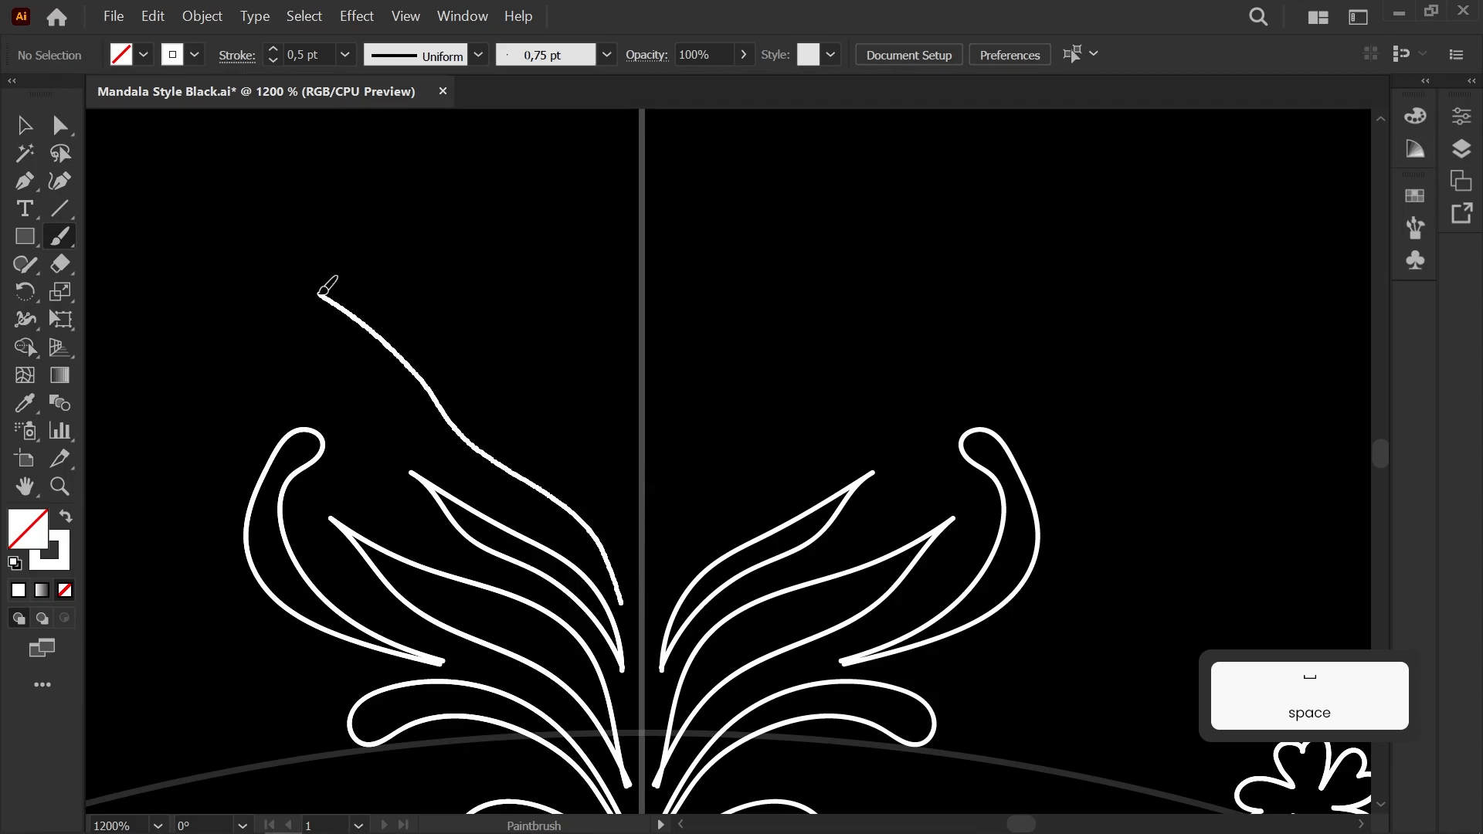
{"action": "mouse_move", "coordinate": [466, 394]}
{"action": "left_mouse_down"}
{"action": "mouse_move", "coordinate": [618, 554]}
{"action": "mouse_move", "coordinate": [621, 606]}
{"action": "left_mouse_up"}
{"action": "scroll", "coordinate": [604, 446], "scroll_direction": "down", "scroll_amount": 6}
{"action": "key", "text": "space"}
{"action": "mouse_move", "coordinate": [603, 446]}
{"action": "left_mouse_down"}
{"action": "mouse_move", "coordinate": [368, 344]}
{"action": "mouse_move", "coordinate": [294, 349]}
{"action": "left_mouse_up"}
{"action": "scroll", "coordinate": [292, 348], "scroll_direction": "down", "scroll_amount": 1}
{"action": "scroll", "coordinate": [257, 315], "scroll_direction": "down", "scroll_amount": 1}
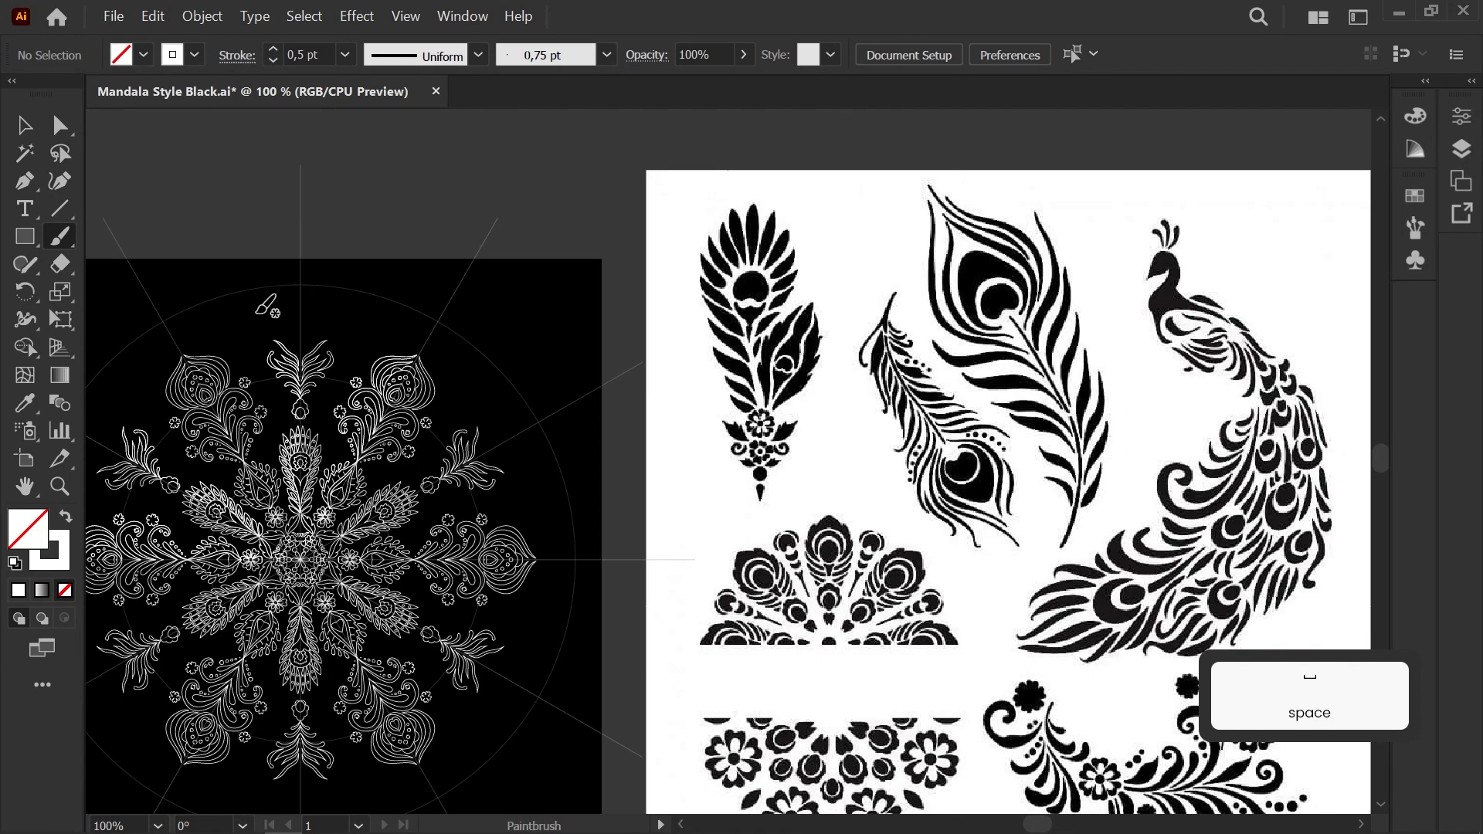
{"action": "scroll", "coordinate": [257, 314], "scroll_direction": "up", "scroll_amount": 6}
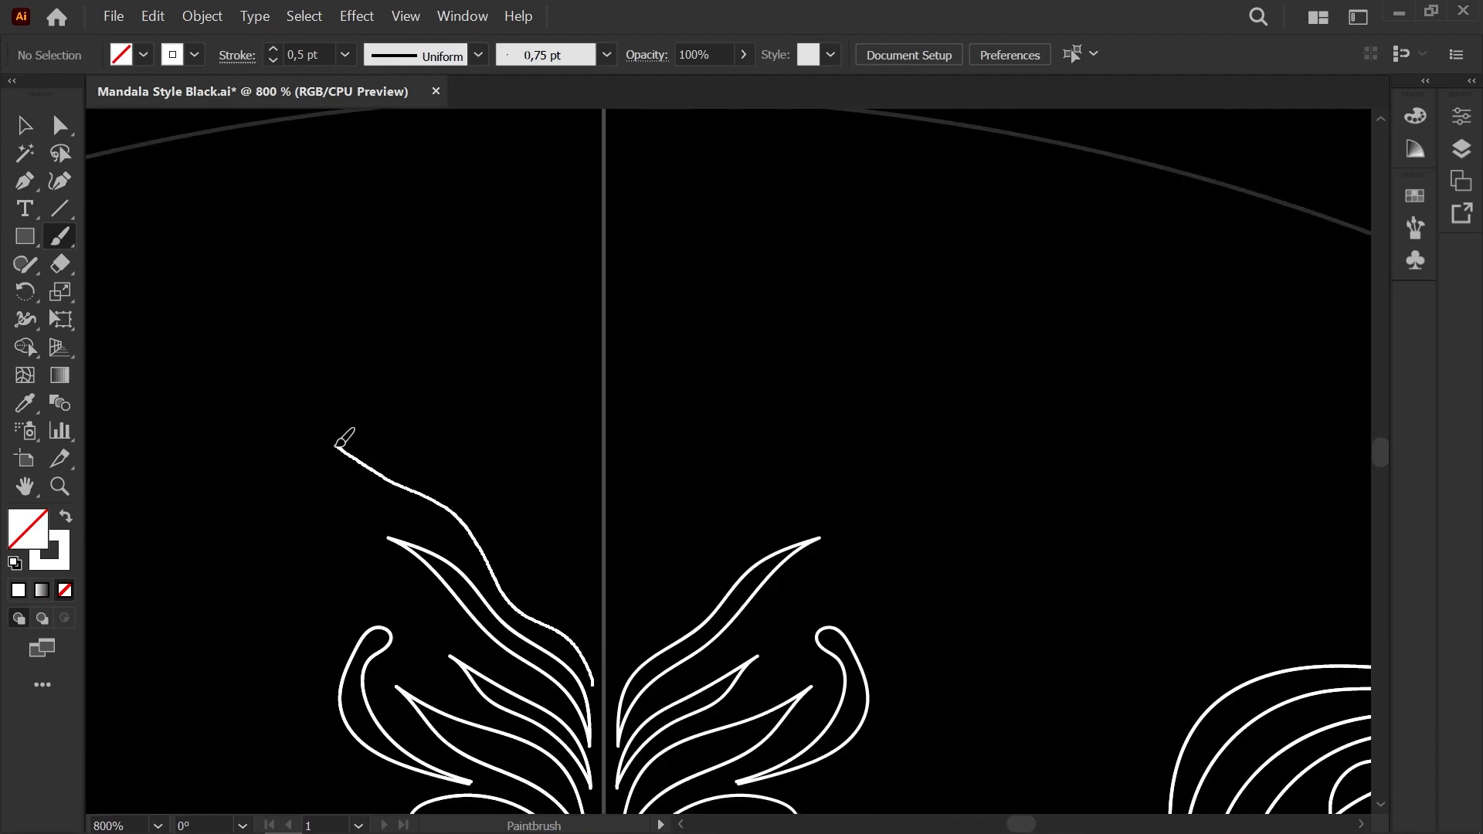
{"action": "scroll", "coordinate": [587, 464], "scroll_direction": "down", "scroll_amount": 6}
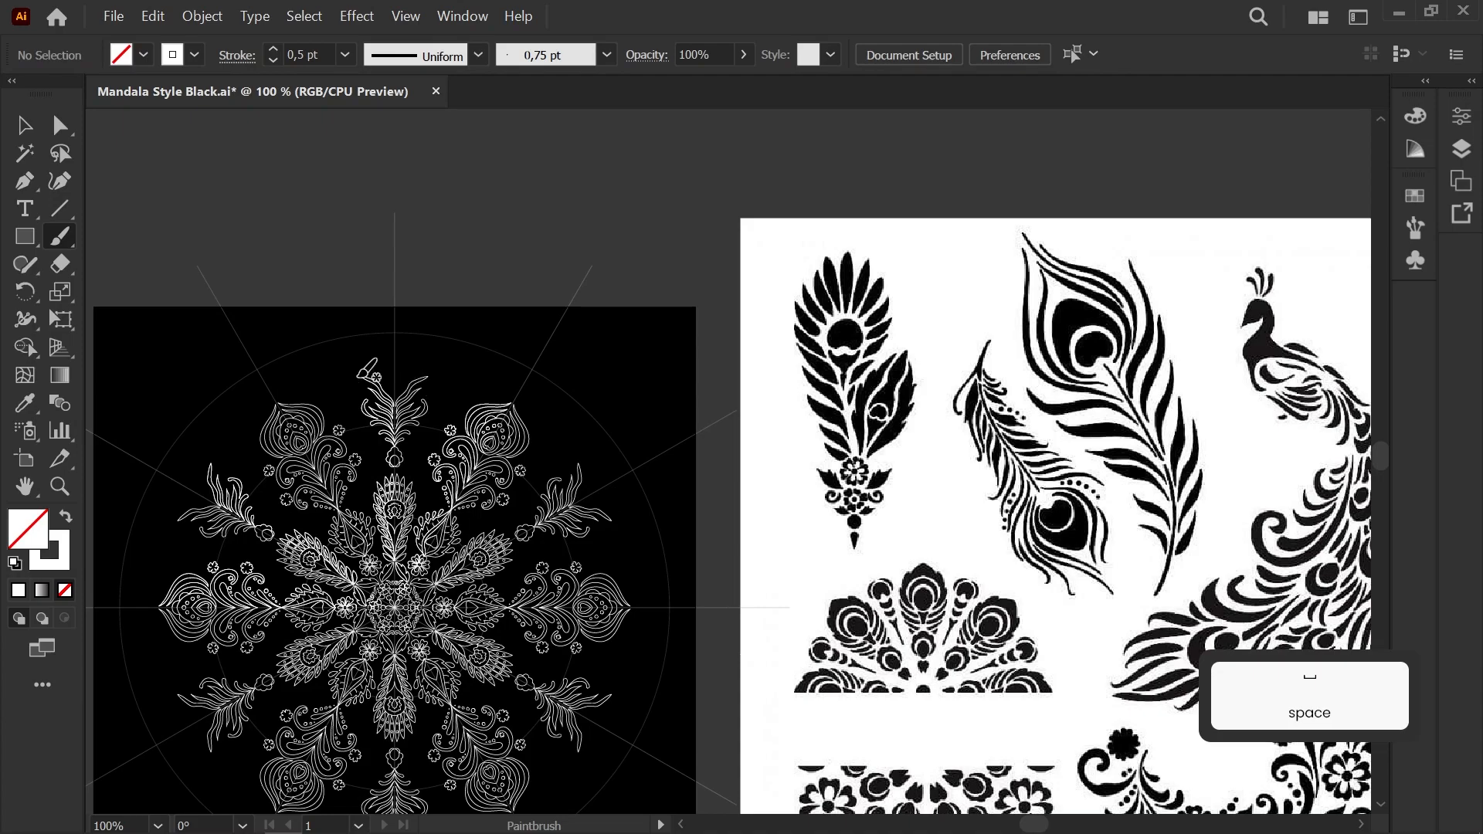
Step: Paint an inverted heart on the vertical guide line between the tips of the uppermost wavy leaves
{"action": "scroll", "coordinate": [473, 379], "scroll_direction": "up", "scroll_amount": 8}
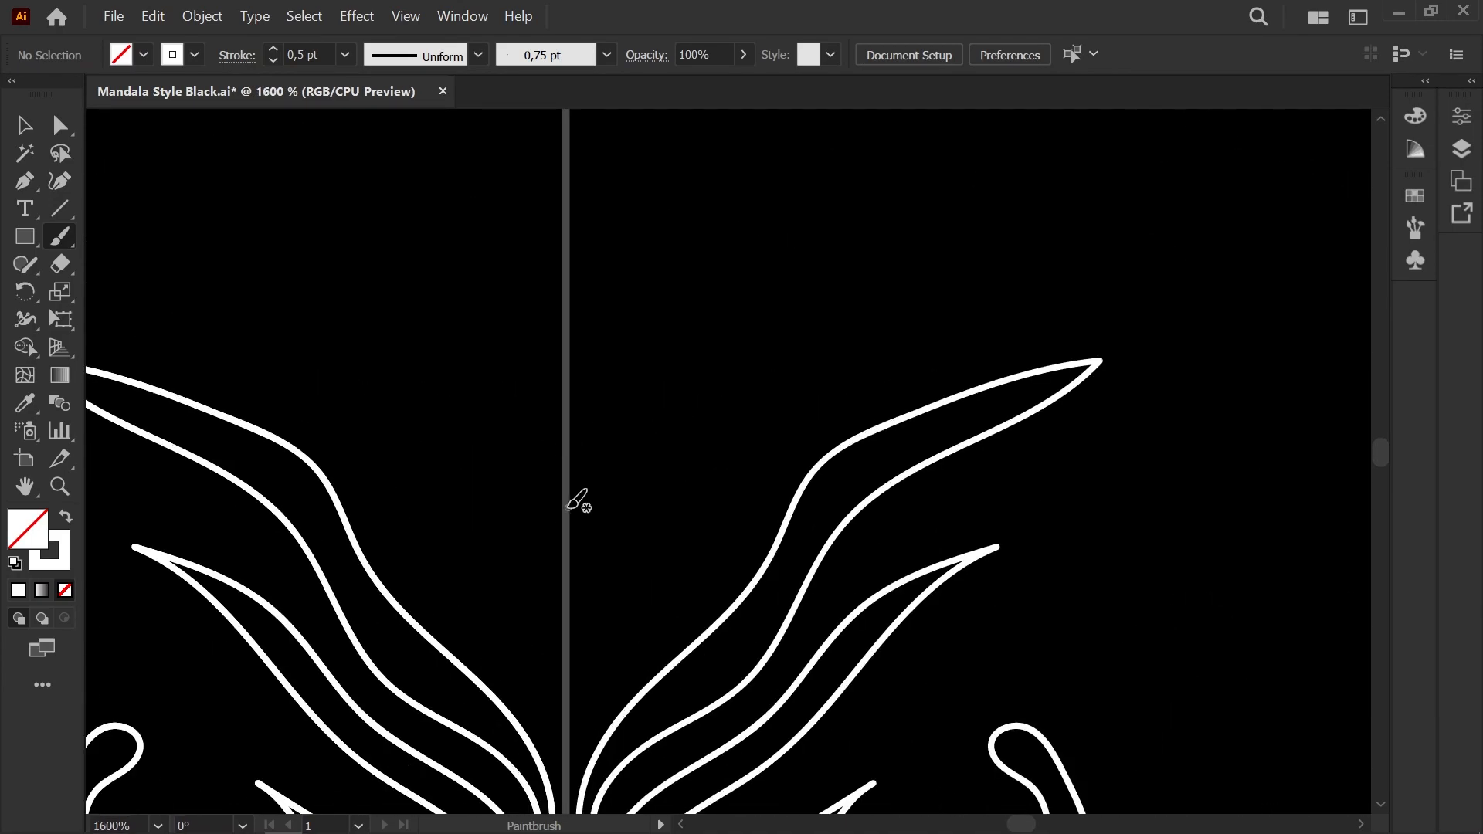
{"action": "left_click_drag", "start_coordinate": [572, 362], "coordinate": [570, 365]}
{"action": "key", "text": "space"}
{"action": "left_click_drag", "start_coordinate": [549, 563], "coordinate": [666, 610]}
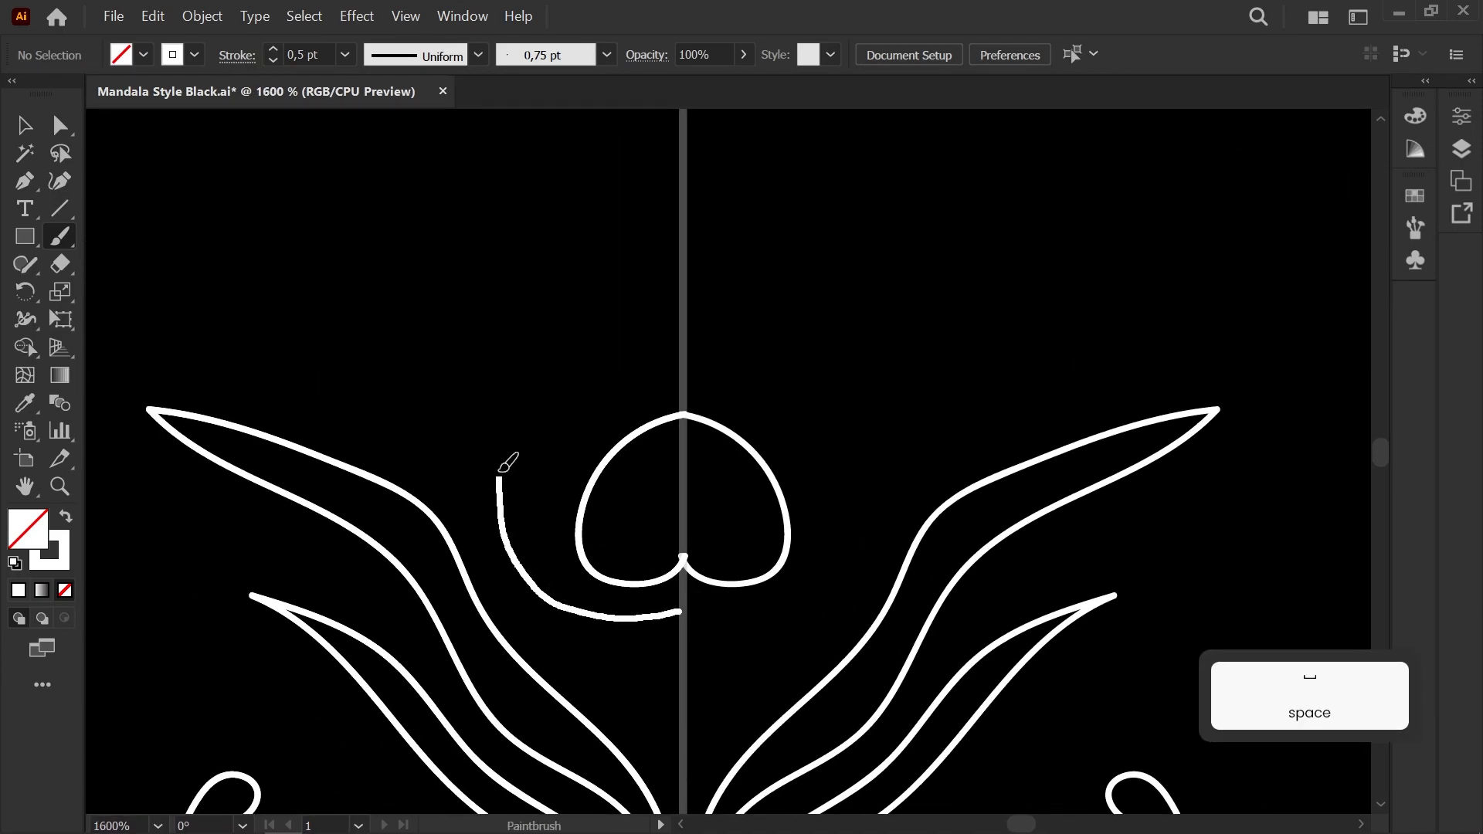
Step: Try to paint a rounded outline around the inverted heart
{"action": "mouse_move", "coordinate": [636, 255]}
{"action": "left_mouse_down"}
{"action": "mouse_move", "coordinate": [678, 241]}
{"action": "mouse_move", "coordinate": [436, 314]}
{"action": "left_mouse_up"}
{"action": "scroll", "coordinate": [619, 257], "scroll_direction": "down", "scroll_amount": 5}
{"action": "scroll", "coordinate": [626, 249], "scroll_direction": "down", "scroll_amount": 3}
{"action": "key", "text": "space"}
{"action": "scroll", "coordinate": [433, 314], "scroll_direction": "down", "scroll_amount": 1}
{"action": "scroll", "coordinate": [424, 295], "scroll_direction": "up", "scroll_amount": 5}
{"action": "key", "text": "ctrl+z"}
Step: Try another version of the outline around the inverted heart and compare the mandala with the reference feathers
{"action": "key", "text": "space"}
{"action": "left_click_drag", "start_coordinate": [537, 492], "coordinate": [600, 587]}
{"action": "scroll", "coordinate": [599, 588], "scroll_direction": "up", "scroll_amount": 2}
{"action": "mouse_move", "coordinate": [610, 230]}
{"action": "left_mouse_down"}
{"action": "mouse_move", "coordinate": [311, 322]}
{"action": "mouse_move", "coordinate": [594, 480]}
{"action": "left_mouse_up"}
{"action": "scroll", "coordinate": [581, 243], "scroll_direction": "down", "scroll_amount": 7}
{"action": "key", "text": "space"}
{"action": "scroll", "coordinate": [287, 293], "scroll_direction": "up", "scroll_amount": 2}
{"action": "key", "text": "ctrl+z"}
{"action": "scroll", "coordinate": [595, 481], "scroll_direction": "up", "scroll_amount": 5}
{"action": "scroll", "coordinate": [605, 472], "scroll_direction": "down", "scroll_amount": 7}
{"action": "key", "text": "space"}
{"action": "left_click_drag", "start_coordinate": [551, 352], "coordinate": [401, 381]}
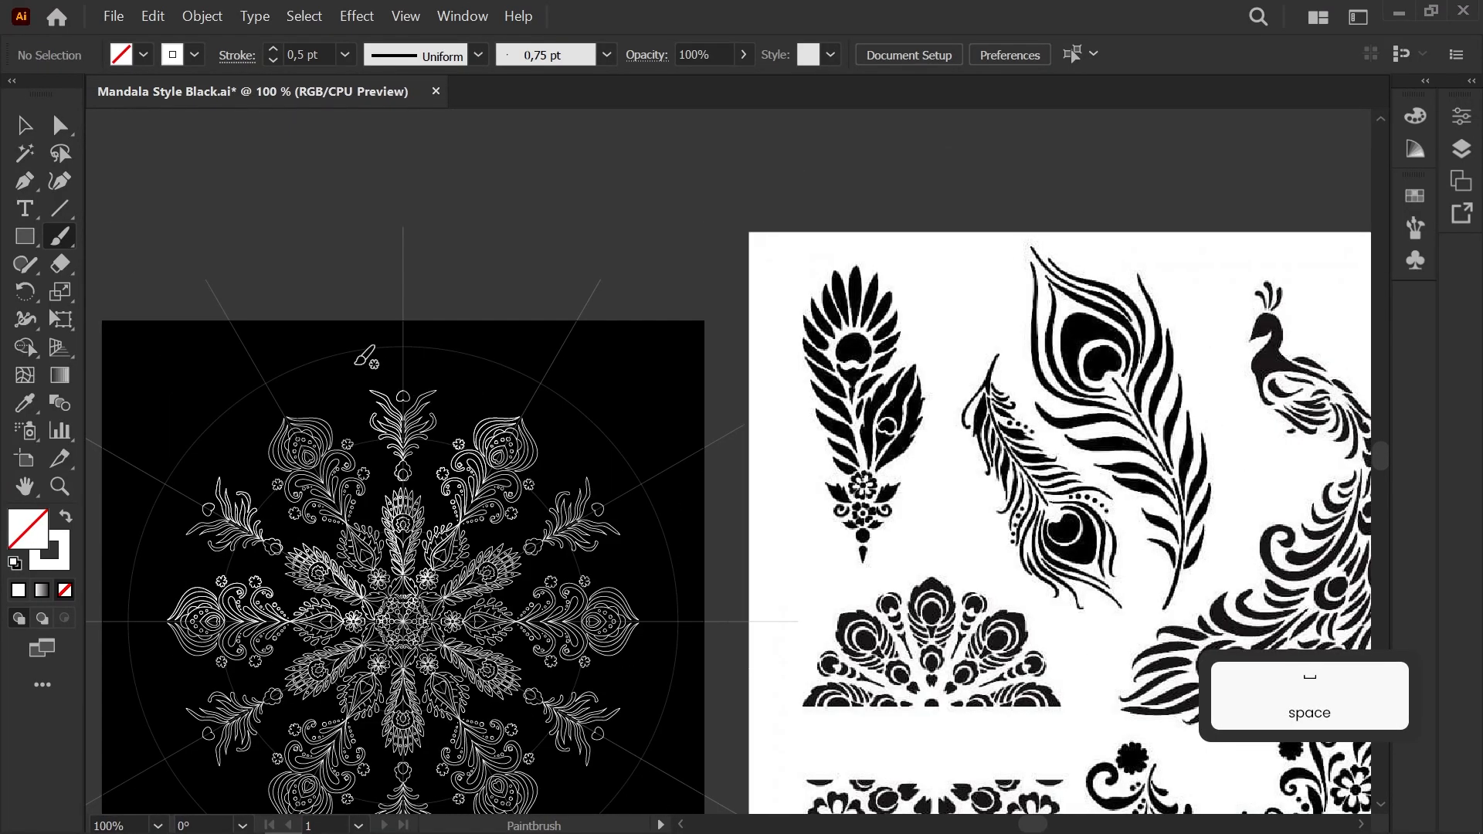
Step: Paint two nested teardrop outlines around the inverted heart, meeting on the guide line below it and left open above
{"action": "scroll", "coordinate": [366, 357], "scroll_direction": "up", "scroll_amount": 4}
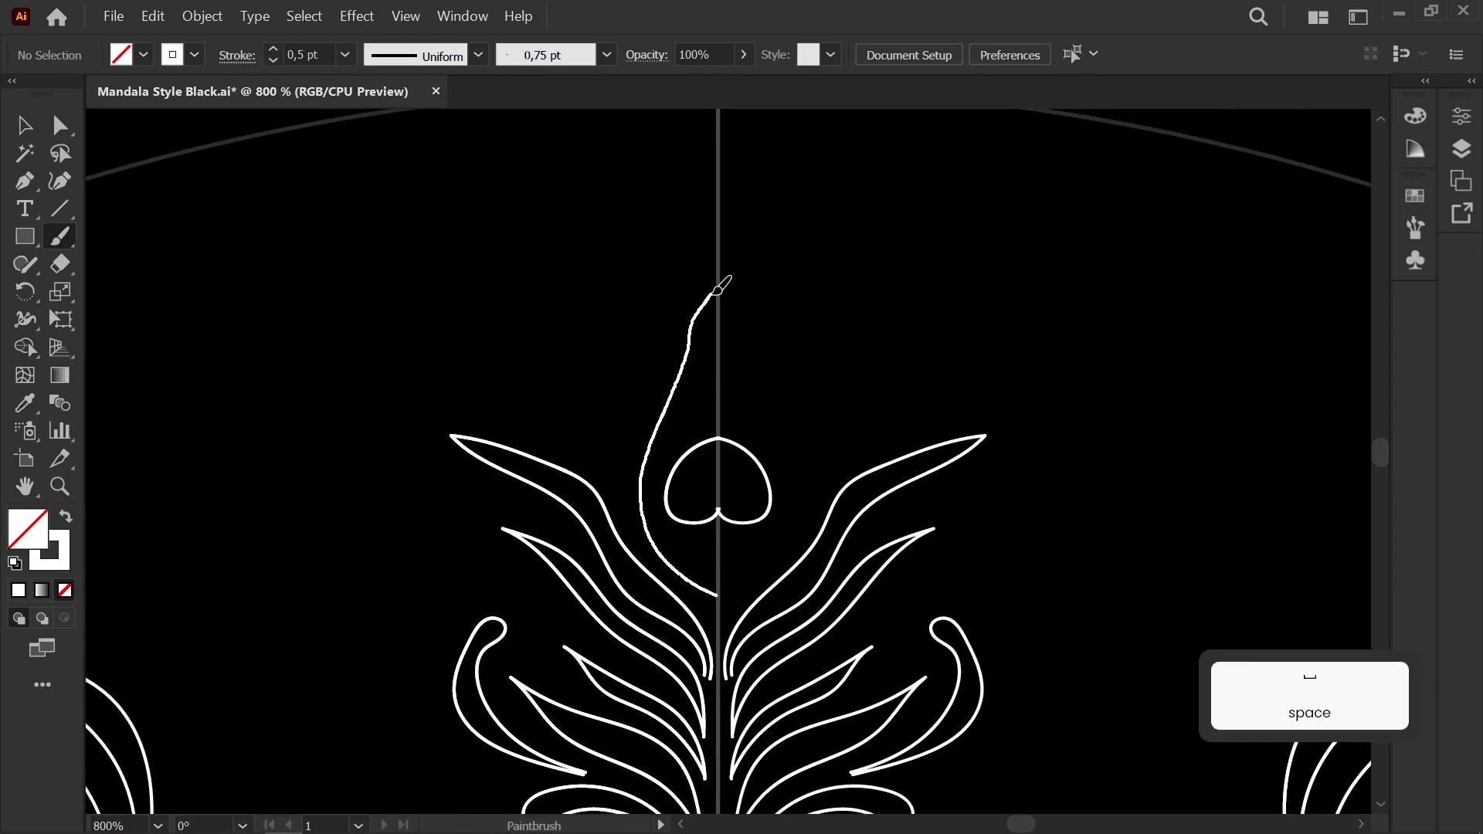
{"action": "left_click_drag", "start_coordinate": [719, 286], "coordinate": [721, 284]}
{"action": "key", "text": "ctrl+z"}
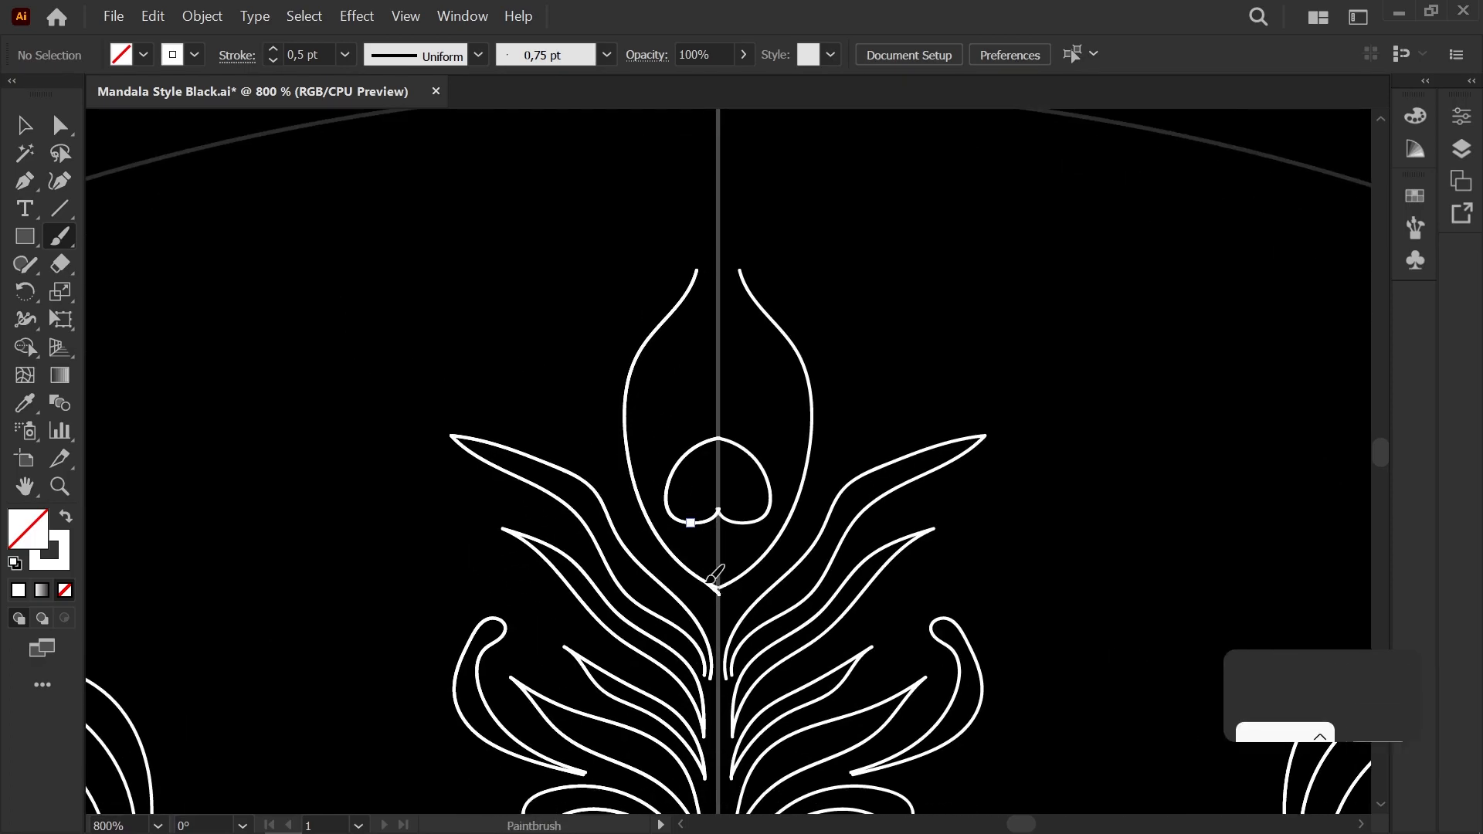
{"action": "scroll", "coordinate": [657, 532], "scroll_direction": "up", "scroll_amount": 1}
{"action": "left_click_drag", "start_coordinate": [640, 246], "coordinate": [719, 142]}
{"action": "left_click_drag", "start_coordinate": [546, 424], "coordinate": [671, 422]}
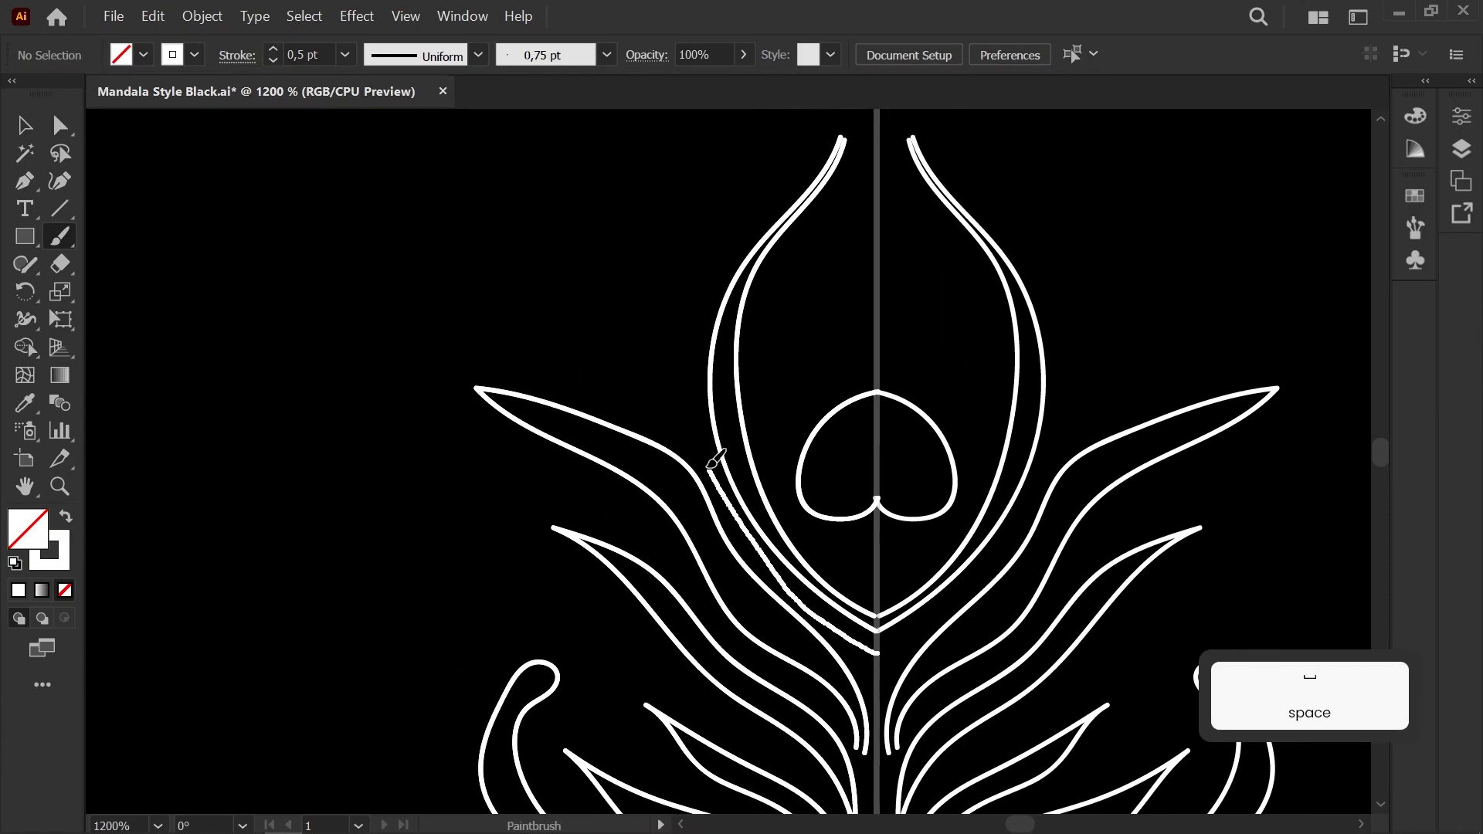
Step: Try to paint a third curved outline outside the two nested teardrop outlines
{"action": "left_click_drag", "start_coordinate": [748, 168], "coordinate": [831, 98]}
{"action": "left_click_drag", "start_coordinate": [569, 337], "coordinate": [692, 438]}
{"action": "key", "text": "ctrl+z"}
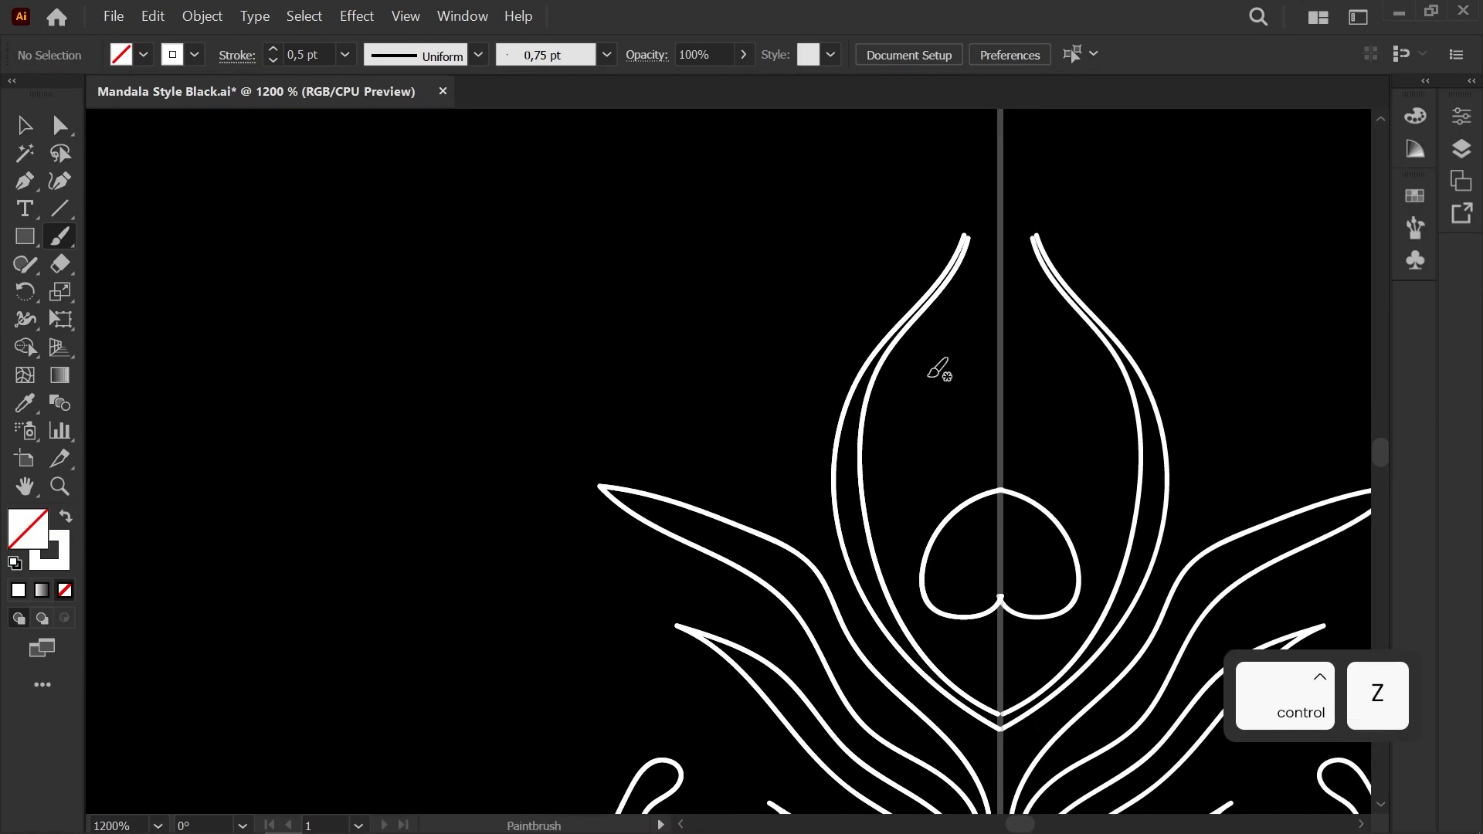
Step: Adjust the upper end anchors of the two teardrop outlines so their tips meet in one point
{"action": "scroll", "coordinate": [893, 279], "scroll_direction": "up", "scroll_amount": 1}
{"action": "key", "text": "a"}
{"action": "left_click", "coordinate": [991, 225]}
{"action": "scroll", "coordinate": [992, 227], "scroll_direction": "up", "scroll_amount": 2}
{"action": "left_click_drag", "start_coordinate": [976, 240], "coordinate": [983, 247]}
{"action": "left_click", "coordinate": [1023, 312]}
{"action": "scroll", "coordinate": [1018, 294], "scroll_direction": "down", "scroll_amount": 2}
{"action": "mouse_move", "coordinate": [1002, 537]}
{"action": "left_mouse_down"}
{"action": "mouse_move", "coordinate": [1006, 272]}
{"action": "mouse_move", "coordinate": [933, 366]}
{"action": "mouse_move", "coordinate": [1012, 475]}
{"action": "left_mouse_up"}
Step: Paint a long wavy pointed leaf curving up around the outside of the teardrop outlines
{"action": "key", "text": "b"}
{"action": "left_click_drag", "start_coordinate": [813, 536], "coordinate": [780, 629]}
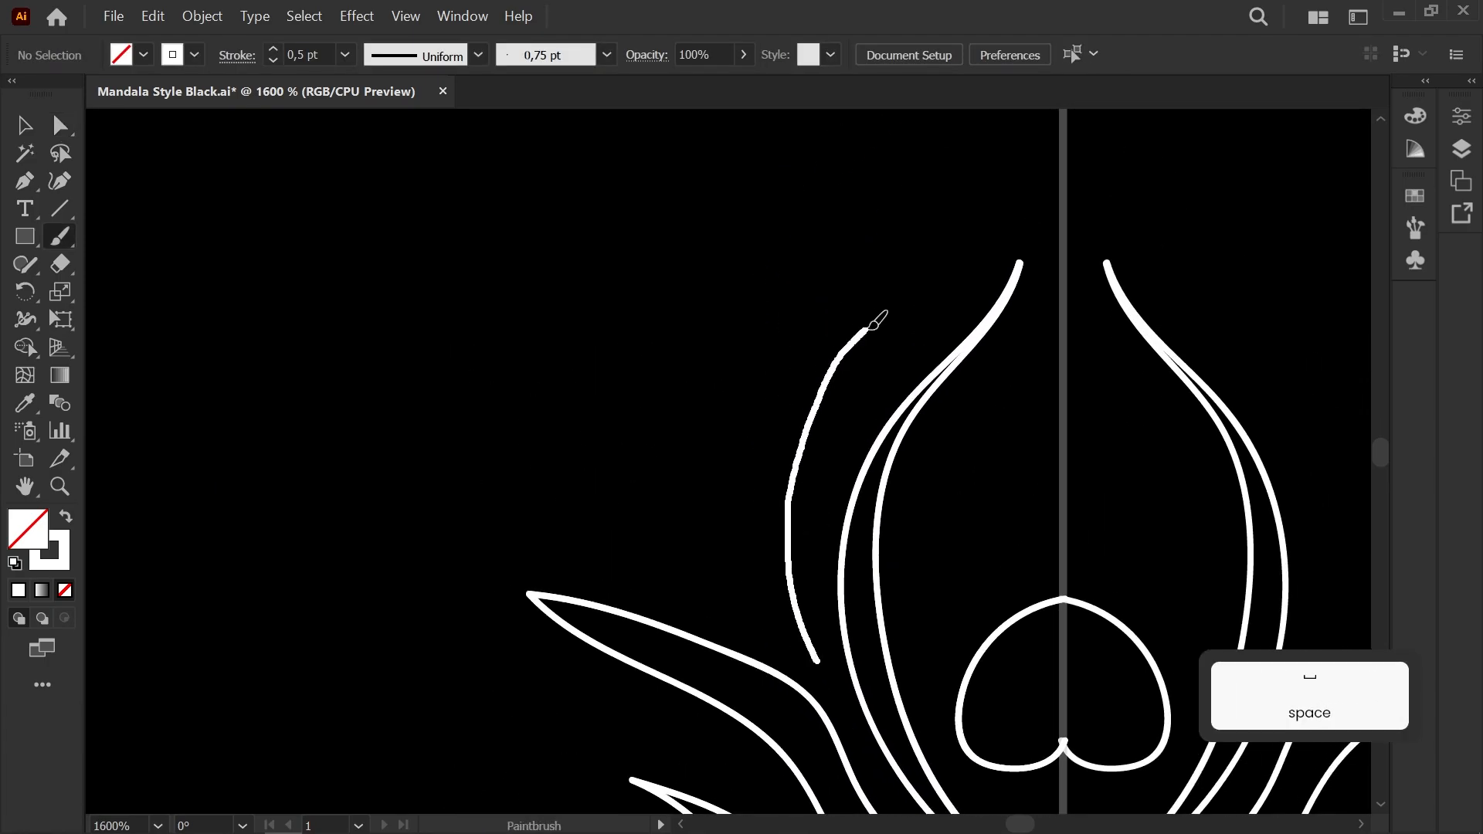
{"action": "left_click_drag", "start_coordinate": [1022, 160], "coordinate": [1037, 149]}
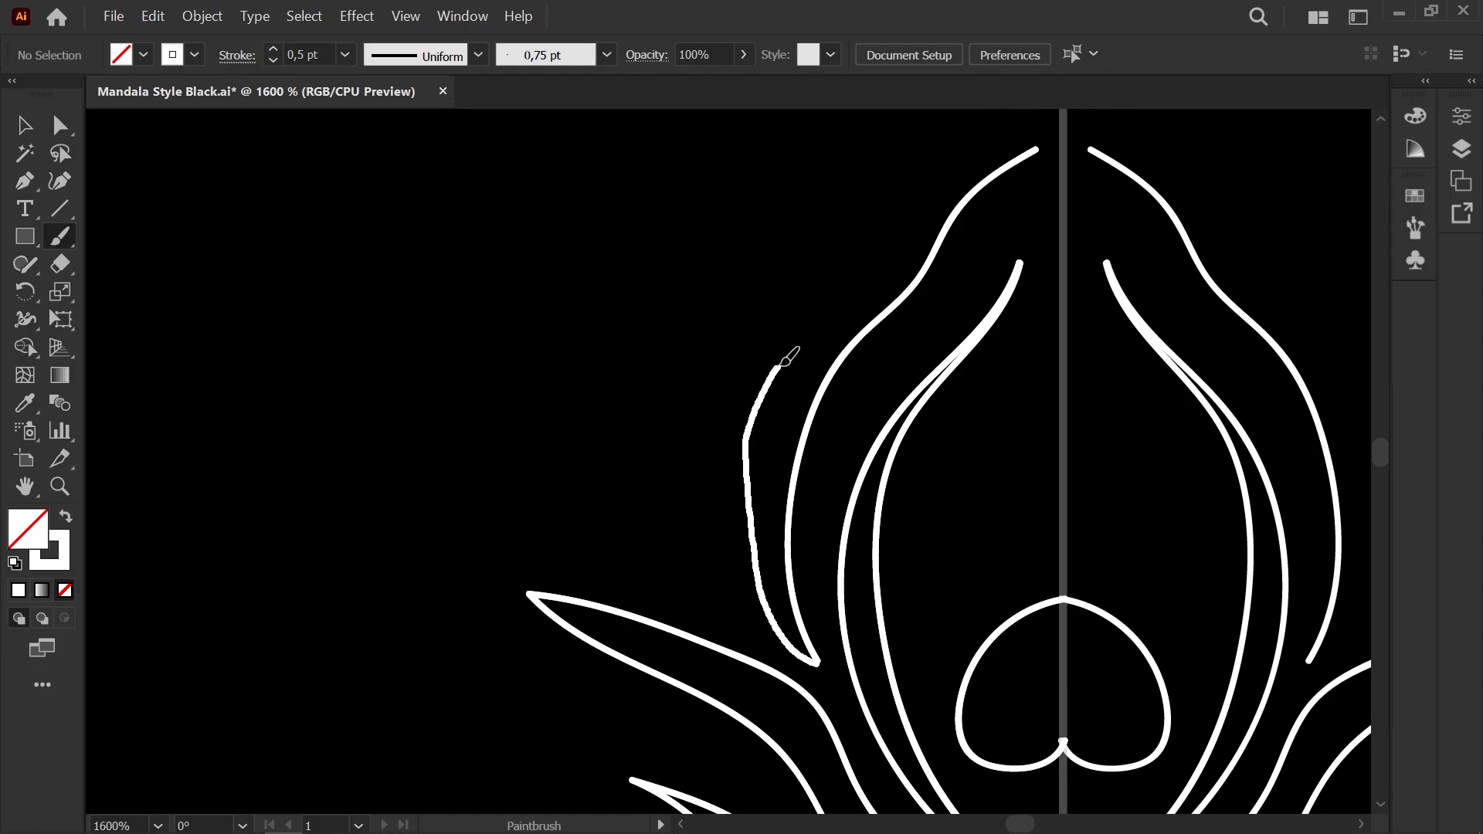
{"action": "scroll", "coordinate": [957, 214], "scroll_direction": "down", "scroll_amount": 3}
Step: Paint a tall arched outline over the inverted heart, inside the teardrop outlines
{"action": "mouse_move", "coordinate": [1006, 269]}
{"action": "left_mouse_down"}
{"action": "mouse_move", "coordinate": [745, 215]}
{"action": "mouse_move", "coordinate": [462, 279]}
{"action": "left_mouse_up"}
{"action": "scroll", "coordinate": [745, 216], "scroll_direction": "down", "scroll_amount": 5}
{"action": "scroll", "coordinate": [469, 260], "scroll_direction": "up", "scroll_amount": 8}
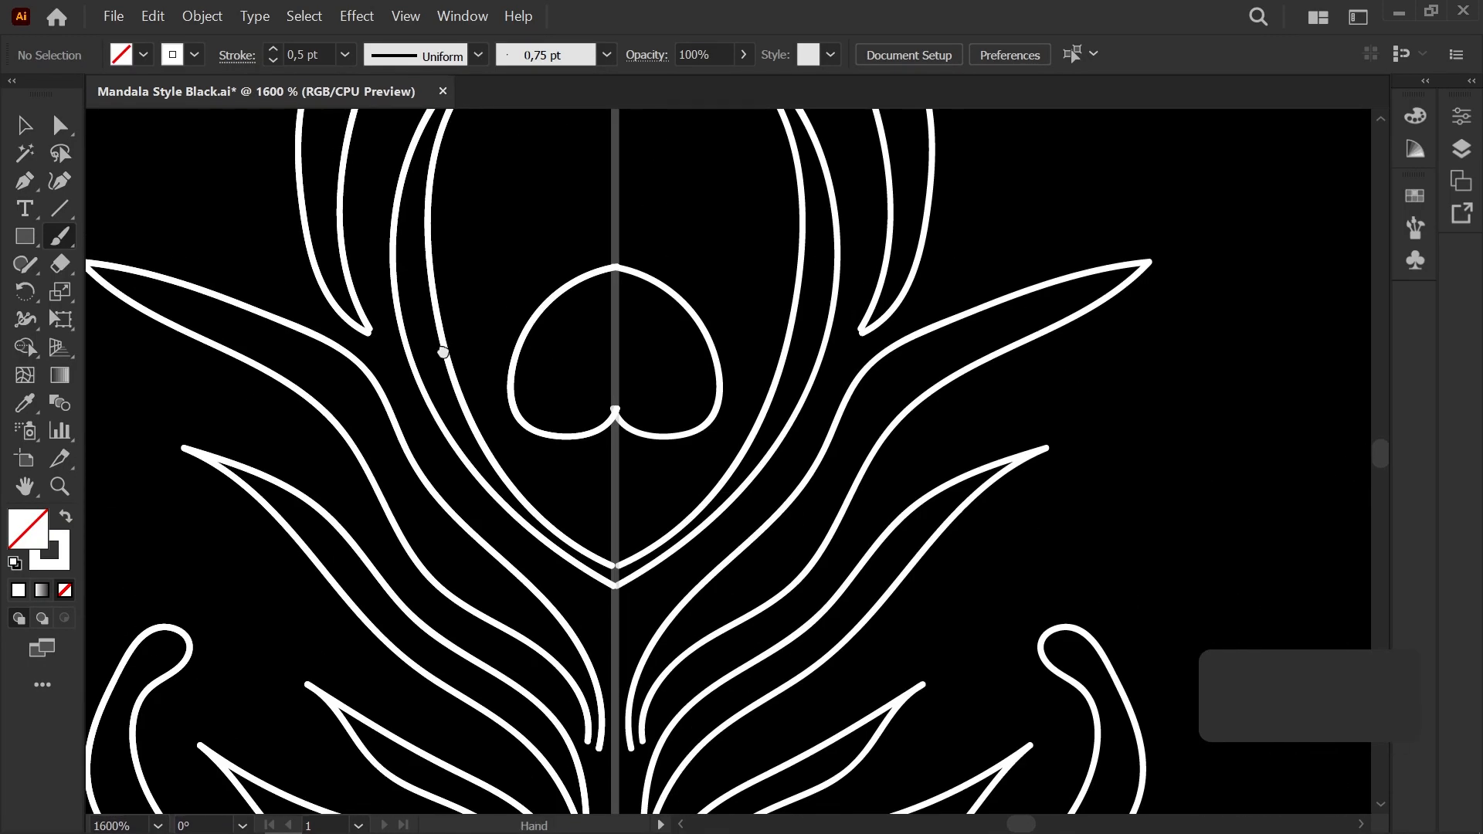
{"action": "left_click_drag", "start_coordinate": [677, 281], "coordinate": [679, 281]}
Step: Adjust the anchors of the inverted heart and its surrounding eye outlines to clean up their joins
{"action": "scroll", "coordinate": [695, 580], "scroll_direction": "up", "scroll_amount": 3}
{"action": "mouse_move", "coordinate": [628, 761]}
{"action": "left_mouse_down"}
{"action": "mouse_move", "coordinate": [684, 421]}
{"action": "mouse_move", "coordinate": [713, 406]}
{"action": "mouse_move", "coordinate": [523, 319]}
{"action": "mouse_move", "coordinate": [544, 601]}
{"action": "mouse_move", "coordinate": [618, 507]}
{"action": "left_mouse_up"}
{"action": "key", "text": "a"}
{"action": "left_click", "coordinate": [656, 436]}
{"action": "scroll", "coordinate": [656, 436], "scroll_direction": "down", "scroll_amount": 3}
{"action": "left_click_drag", "start_coordinate": [761, 185], "coordinate": [591, 579]}
{"action": "scroll", "coordinate": [688, 313], "scroll_direction": "up", "scroll_amount": 1}
{"action": "scroll", "coordinate": [689, 309], "scroll_direction": "up", "scroll_amount": 2}
{"action": "left_click_drag", "start_coordinate": [689, 345], "coordinate": [707, 327]}
{"action": "left_click", "coordinate": [751, 477]}
{"action": "scroll", "coordinate": [751, 479], "scroll_direction": "down", "scroll_amount": 1}
{"action": "left_click_drag", "start_coordinate": [754, 480], "coordinate": [734, 232]}
Step: Move the lower end anchors of the pointed and rounded leaves along the guide line to close their outlines
{"action": "scroll", "coordinate": [667, 250], "scroll_direction": "down", "scroll_amount": 5}
{"action": "scroll", "coordinate": [687, 619], "scroll_direction": "up", "scroll_amount": 4}
{"action": "left_click_drag", "start_coordinate": [658, 750], "coordinate": [670, 465]}
{"action": "left_click", "coordinate": [671, 465]}
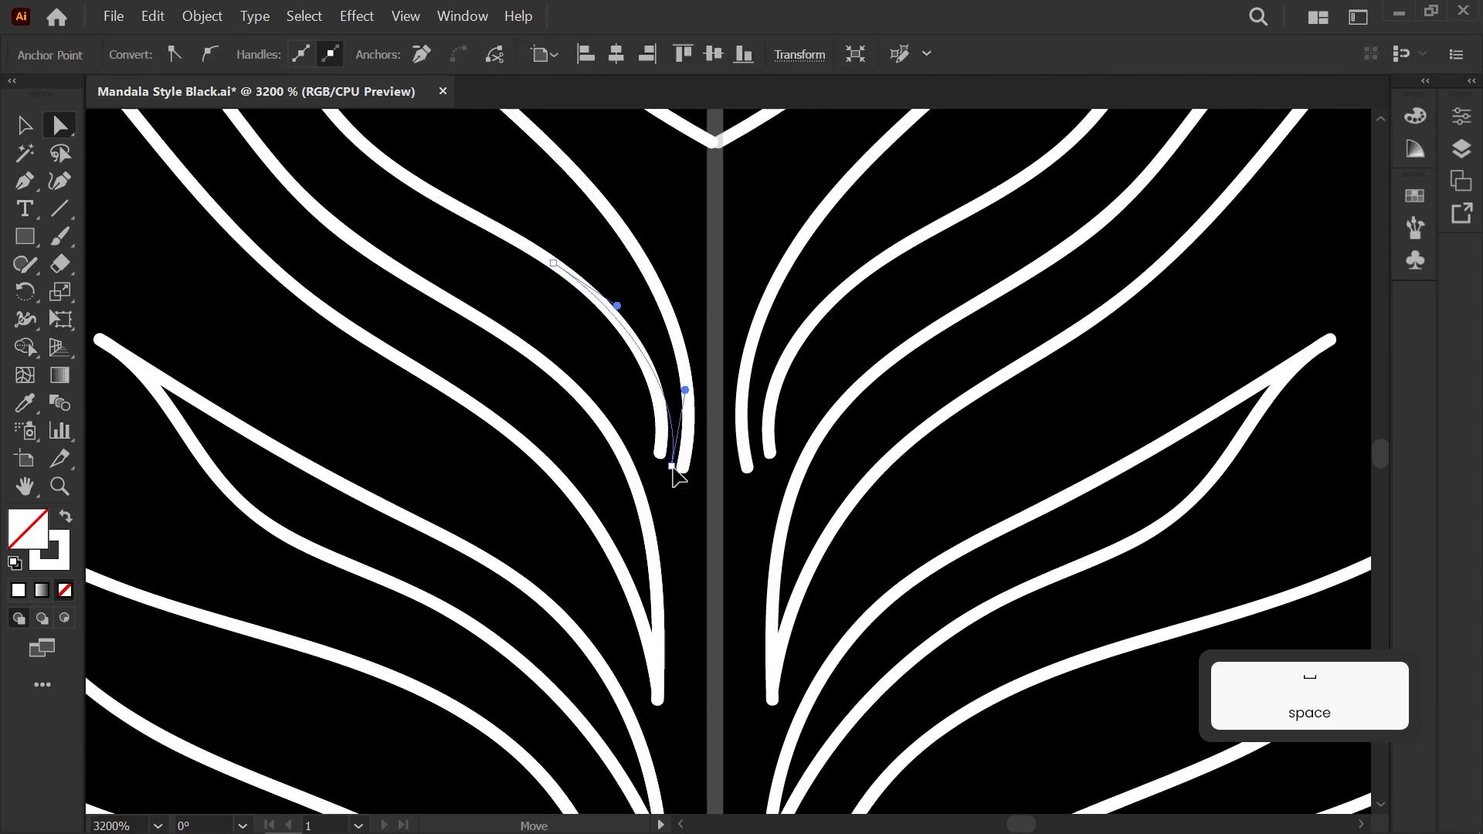
{"action": "left_click_drag", "start_coordinate": [640, 685], "coordinate": [683, 340]}
{"action": "left_click_drag", "start_coordinate": [716, 667], "coordinate": [665, 400]}
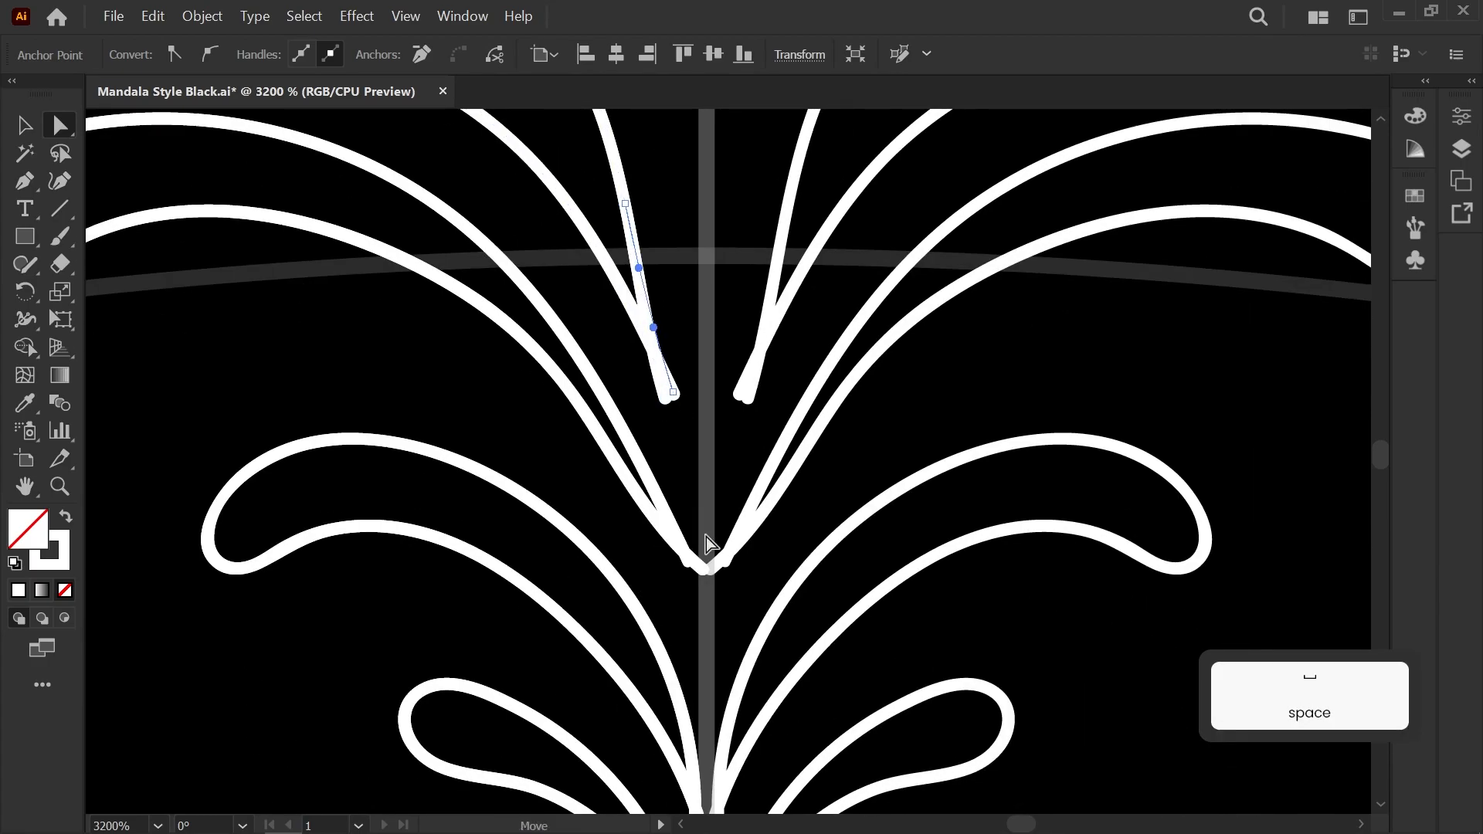
{"action": "left_click", "coordinate": [679, 594]}
{"action": "scroll", "coordinate": [679, 594], "scroll_direction": "down", "scroll_amount": 5}
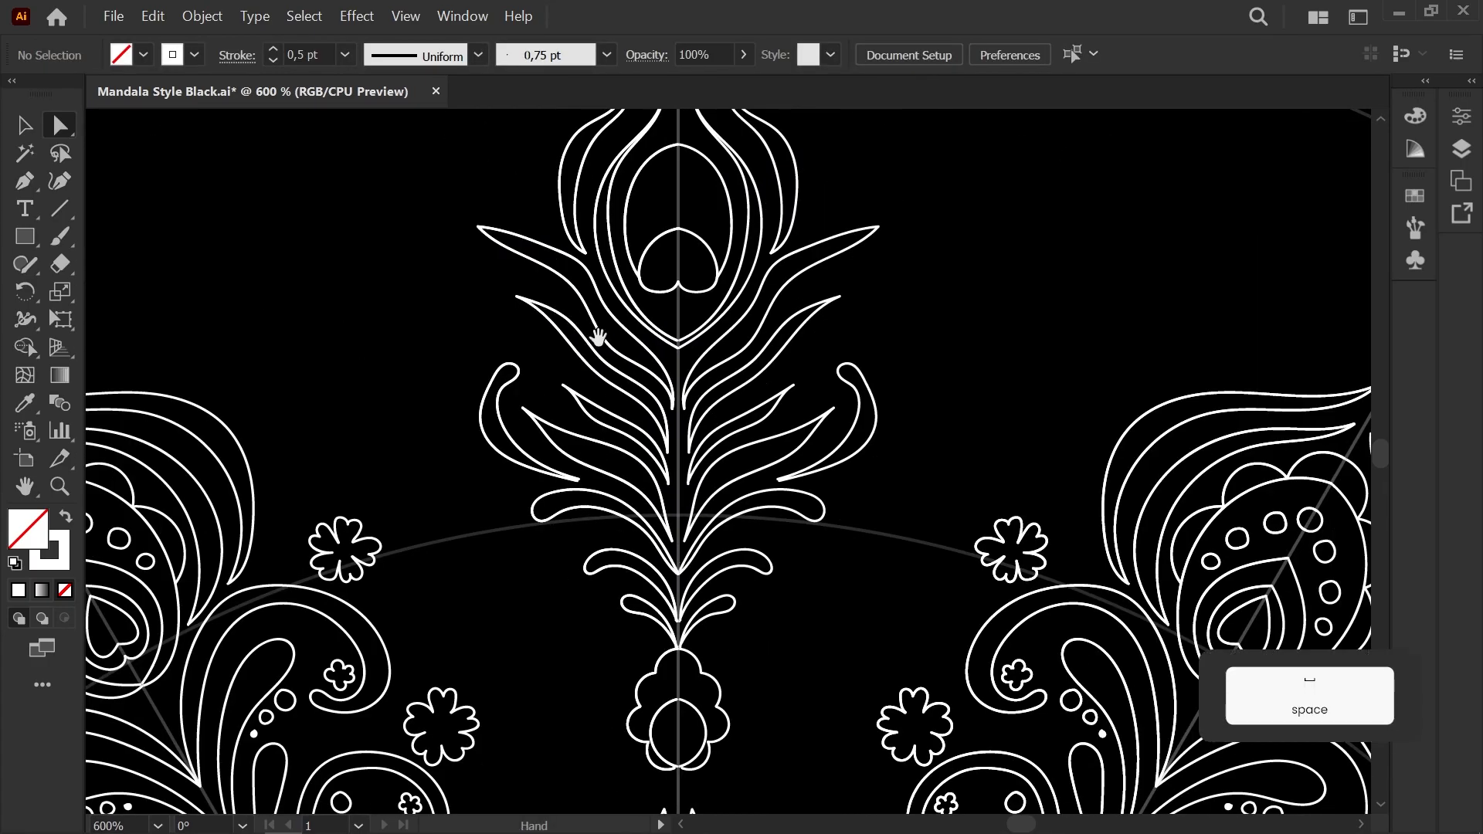
Step: Paint a second long wavy pointed leaf around the outside of the first one framing the feather eye
{"action": "left_click_drag", "start_coordinate": [598, 387], "coordinate": [593, 438]}
{"action": "scroll", "coordinate": [582, 251], "scroll_direction": "up", "scroll_amount": 4}
{"action": "key", "text": "b"}
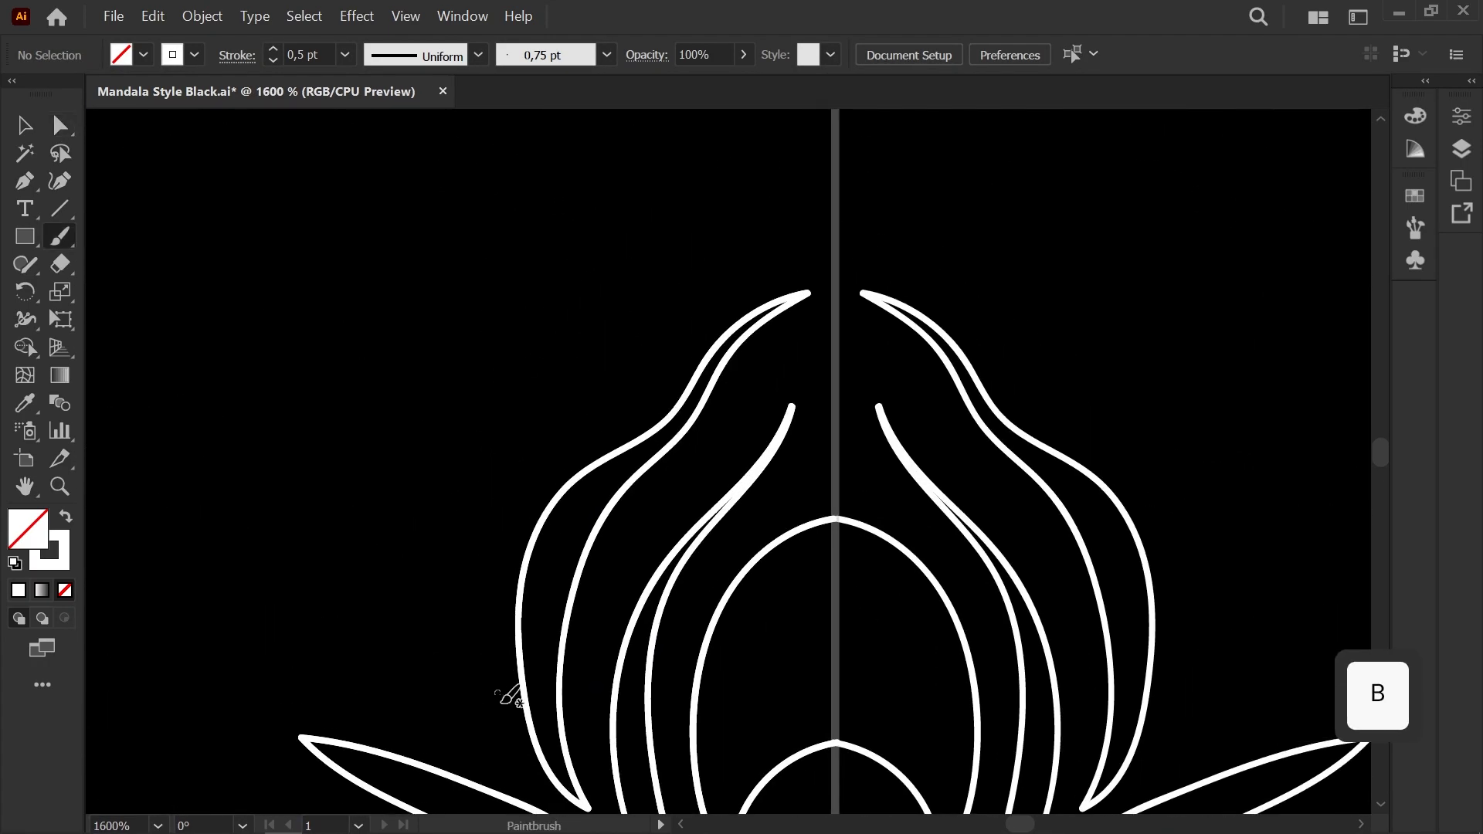
{"action": "left_click_drag", "start_coordinate": [495, 546], "coordinate": [507, 720]}
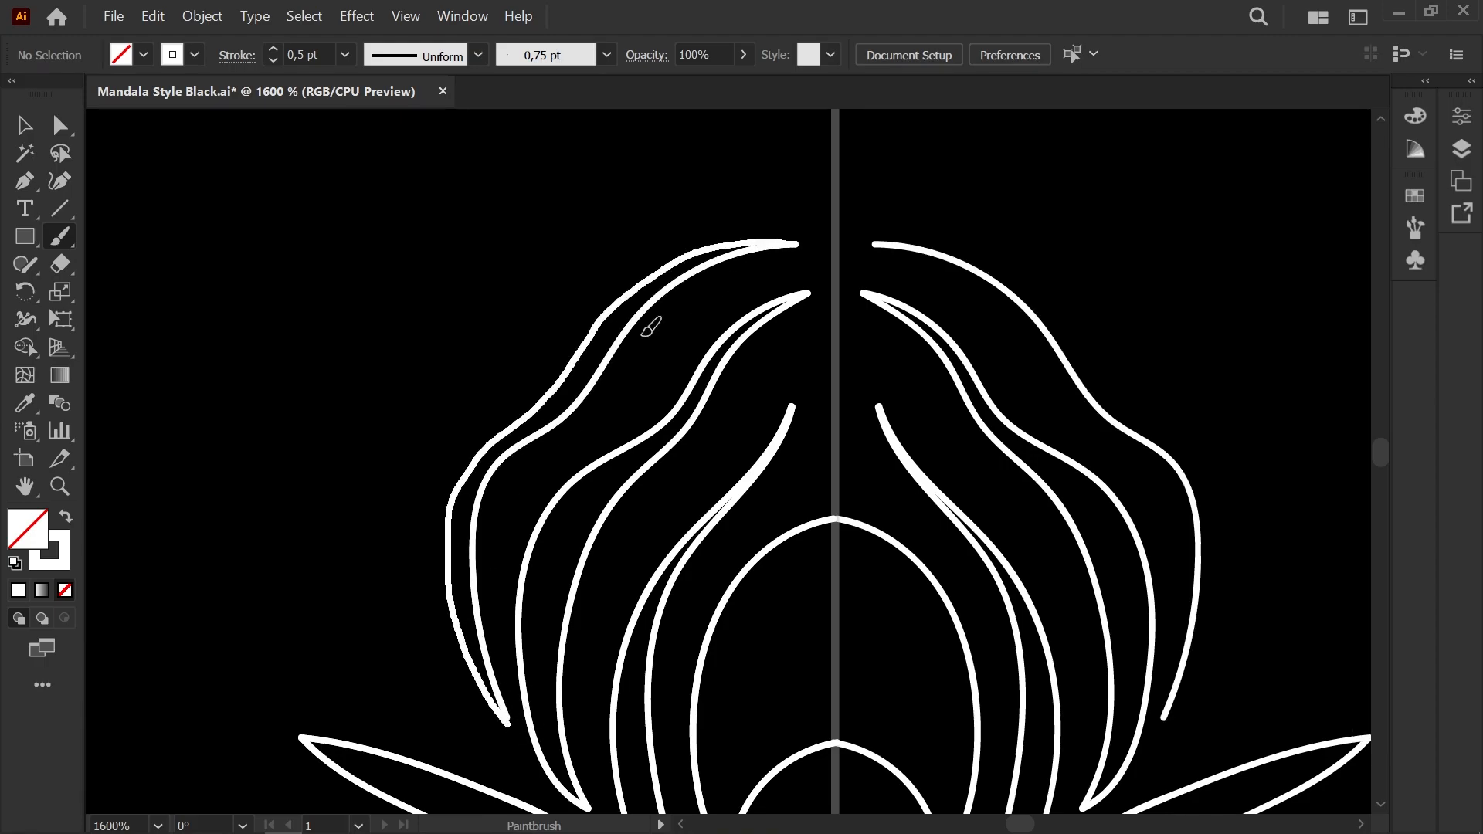
{"action": "scroll", "coordinate": [610, 345], "scroll_direction": "down", "scroll_amount": 4}
{"action": "left_click_drag", "start_coordinate": [613, 417], "coordinate": [533, 223]}
{"action": "scroll", "coordinate": [534, 222], "scroll_direction": "down", "scroll_amount": 3}
{"action": "mouse_move", "coordinate": [532, 407]}
{"action": "left_mouse_down"}
{"action": "mouse_move", "coordinate": [277, 486]}
{"action": "mouse_move", "coordinate": [311, 506]}
{"action": "mouse_move", "coordinate": [348, 503]}
{"action": "left_mouse_up"}
Step: Delete the upper hooked leaf with the rounded tip beside the feather's stem
{"action": "scroll", "coordinate": [305, 344], "scroll_direction": "up", "scroll_amount": 6}
{"action": "key", "text": "a"}
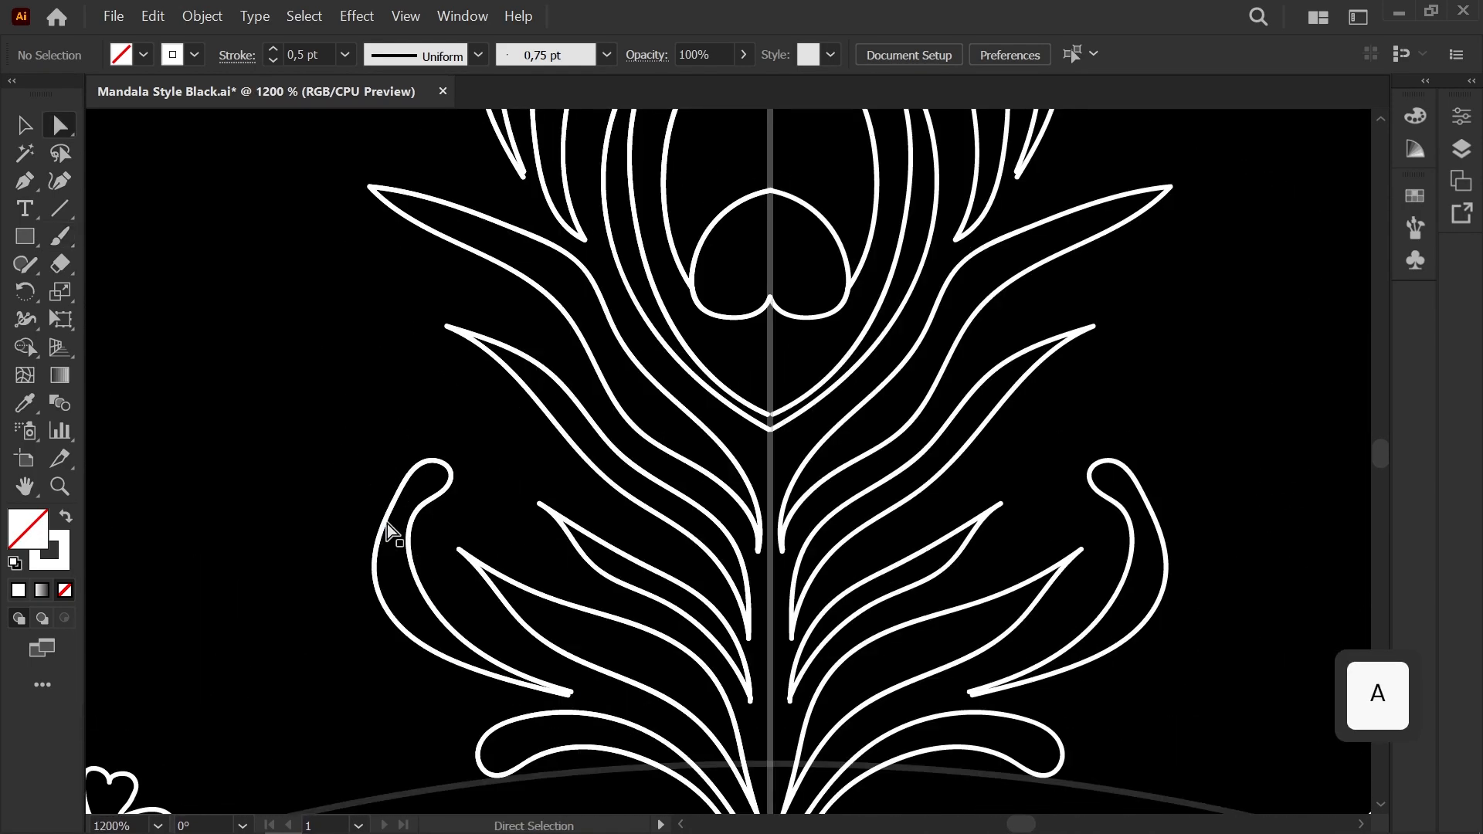
{"action": "left_click", "coordinate": [387, 526]}
{"action": "key", "text": "Delete"}
{"action": "key", "text": "Delete"}
Step: Adjust the end anchors of the outer wavy leaf framing the feather eye to close its tips
{"action": "left_click_drag", "start_coordinate": [393, 561], "coordinate": [472, 774]}
{"action": "scroll", "coordinate": [597, 377], "scroll_direction": "up", "scroll_amount": 3}
{"action": "key", "text": "a"}
{"action": "left_click_drag", "start_coordinate": [610, 399], "coordinate": [610, 414]}
{"action": "left_click", "coordinate": [633, 497]}
{"action": "scroll", "coordinate": [631, 496], "scroll_direction": "down", "scroll_amount": 2}
{"action": "mouse_move", "coordinate": [627, 495]}
{"action": "left_mouse_down"}
{"action": "mouse_move", "coordinate": [390, 700]}
{"action": "mouse_move", "coordinate": [585, 313]}
{"action": "left_mouse_up"}
{"action": "left_click_drag", "start_coordinate": [479, 636], "coordinate": [516, 450]}
{"action": "scroll", "coordinate": [578, 529], "scroll_direction": "up", "scroll_amount": 1}
{"action": "scroll", "coordinate": [578, 531], "scroll_direction": "down", "scroll_amount": 3}
Step: Paint a curled leaf with a hooked tip beside the stem and a larger one above it, next to the feather eye
{"action": "key", "text": "b"}
{"action": "left_click_drag", "start_coordinate": [585, 517], "coordinate": [626, 437]}
{"action": "scroll", "coordinate": [583, 536], "scroll_direction": "up", "scroll_amount": 2}
{"action": "left_click_drag", "start_coordinate": [618, 576], "coordinate": [666, 668]}
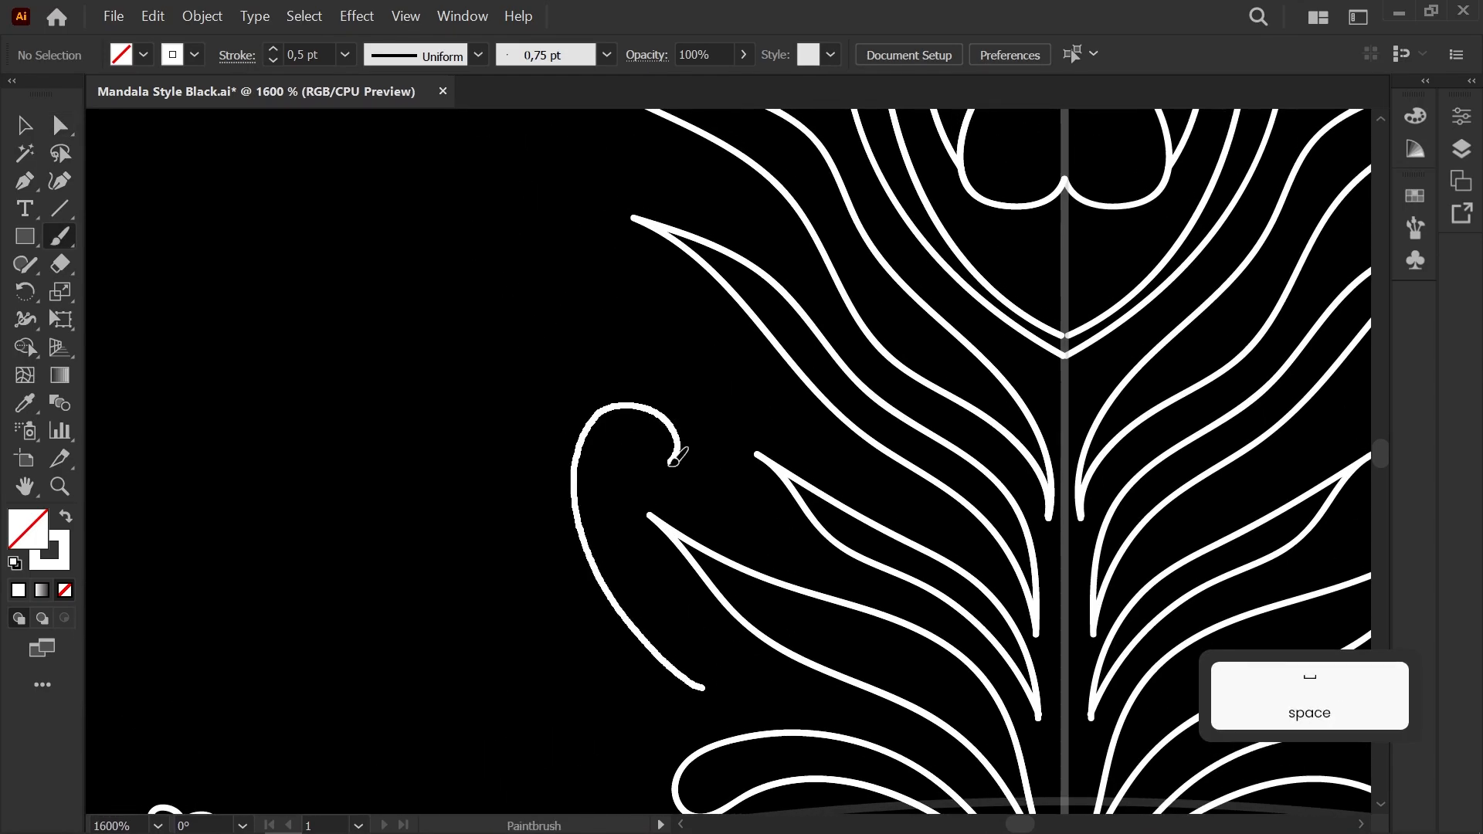
{"action": "mouse_move", "coordinate": [665, 373]}
{"action": "left_mouse_down"}
{"action": "mouse_move", "coordinate": [534, 461]}
{"action": "mouse_move", "coordinate": [598, 619]}
{"action": "left_mouse_up"}
{"action": "left_click_drag", "start_coordinate": [721, 523], "coordinate": [592, 613]}
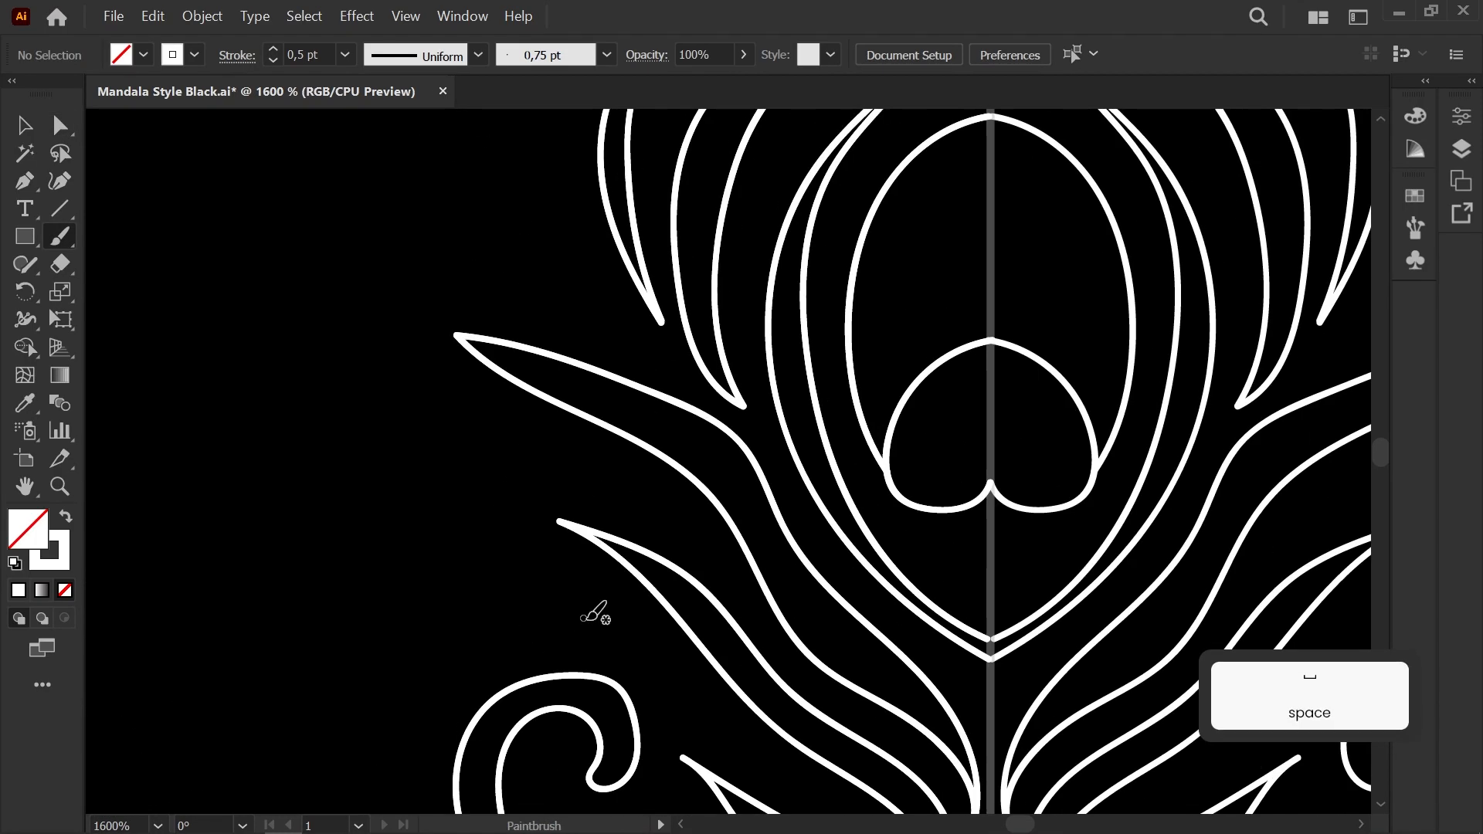
{"action": "mouse_move", "coordinate": [415, 241]}
{"action": "left_mouse_down"}
{"action": "mouse_move", "coordinate": [312, 398]}
{"action": "mouse_move", "coordinate": [464, 571]}
{"action": "left_mouse_up"}
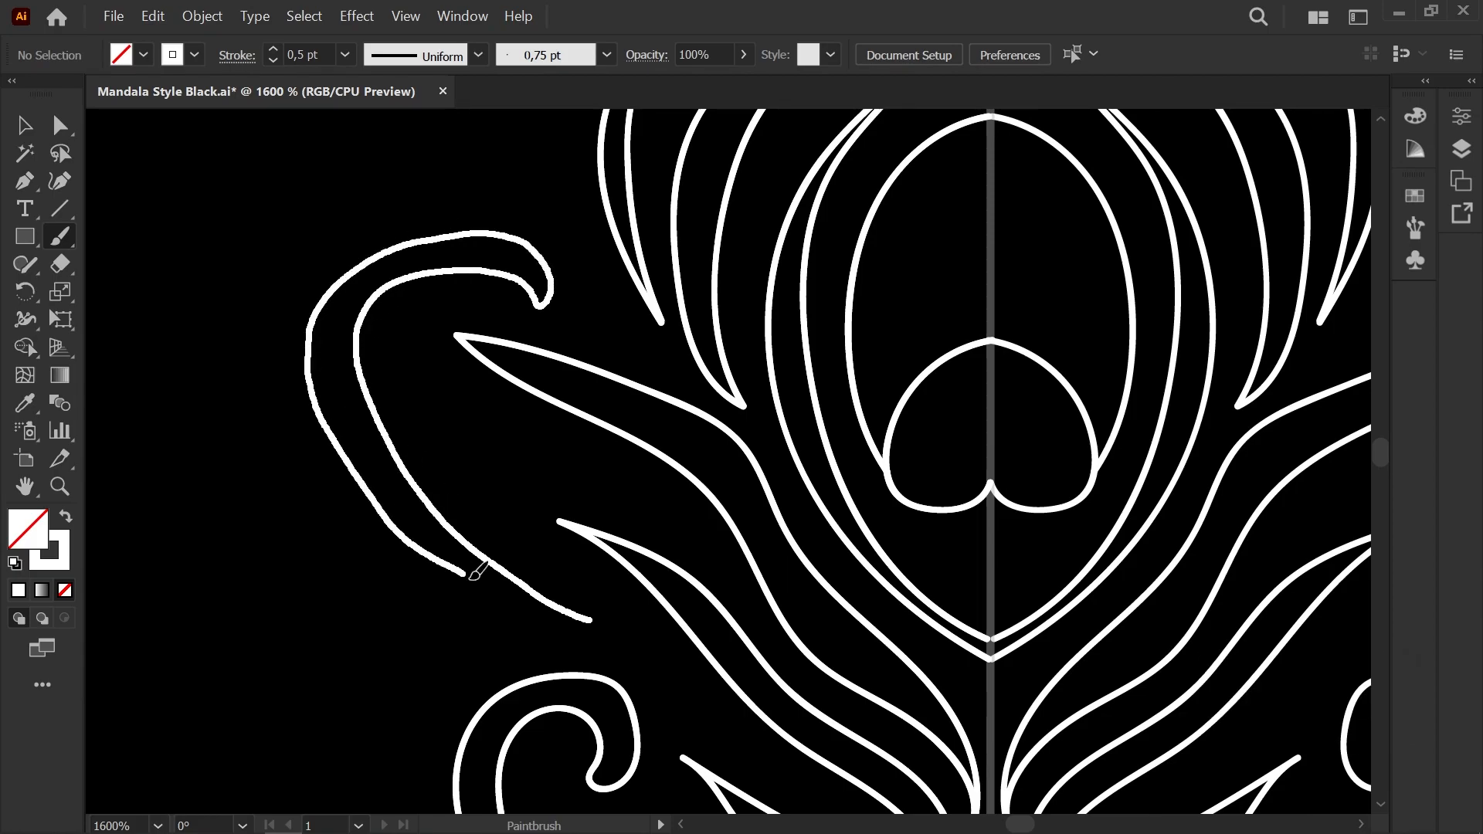
Step: Examine the whole mandala alongside the reference feather and floral ornaments
{"action": "scroll", "coordinate": [618, 535], "scroll_direction": "down", "scroll_amount": 4}
{"action": "left_click_drag", "start_coordinate": [589, 513], "coordinate": [496, 362]}
{"action": "scroll", "coordinate": [557, 376], "scroll_direction": "down", "scroll_amount": 3}
{"action": "left_click_drag", "start_coordinate": [628, 420], "coordinate": [502, 251]}
{"action": "left_click_drag", "start_coordinate": [533, 395], "coordinate": [478, 329]}
{"action": "scroll", "coordinate": [479, 334], "scroll_direction": "down", "scroll_amount": 1}
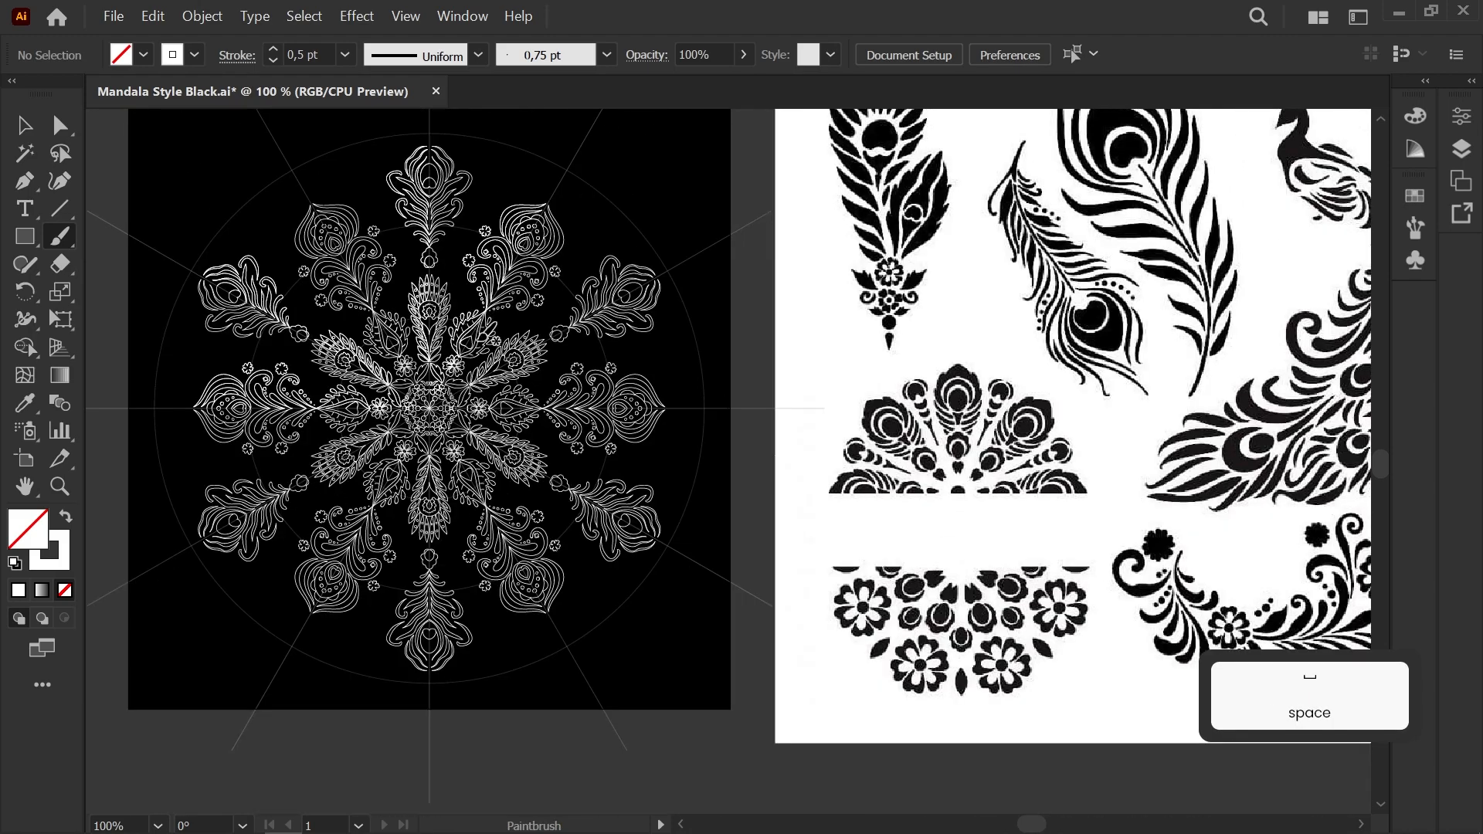
{"action": "scroll", "coordinate": [458, 293], "scroll_direction": "up", "scroll_amount": 2}
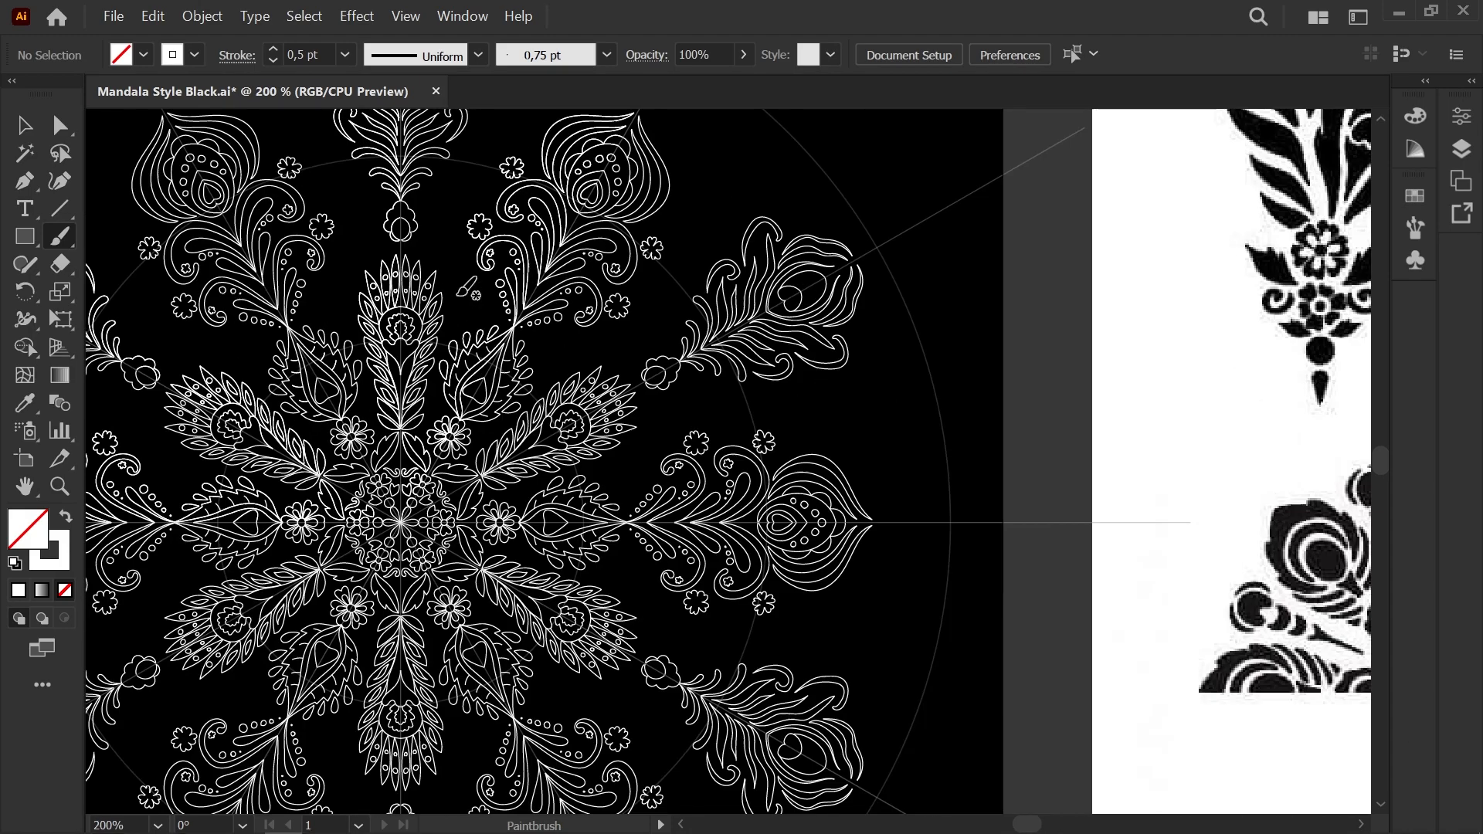
{"action": "scroll", "coordinate": [397, 405], "scroll_direction": "up", "scroll_amount": 5}
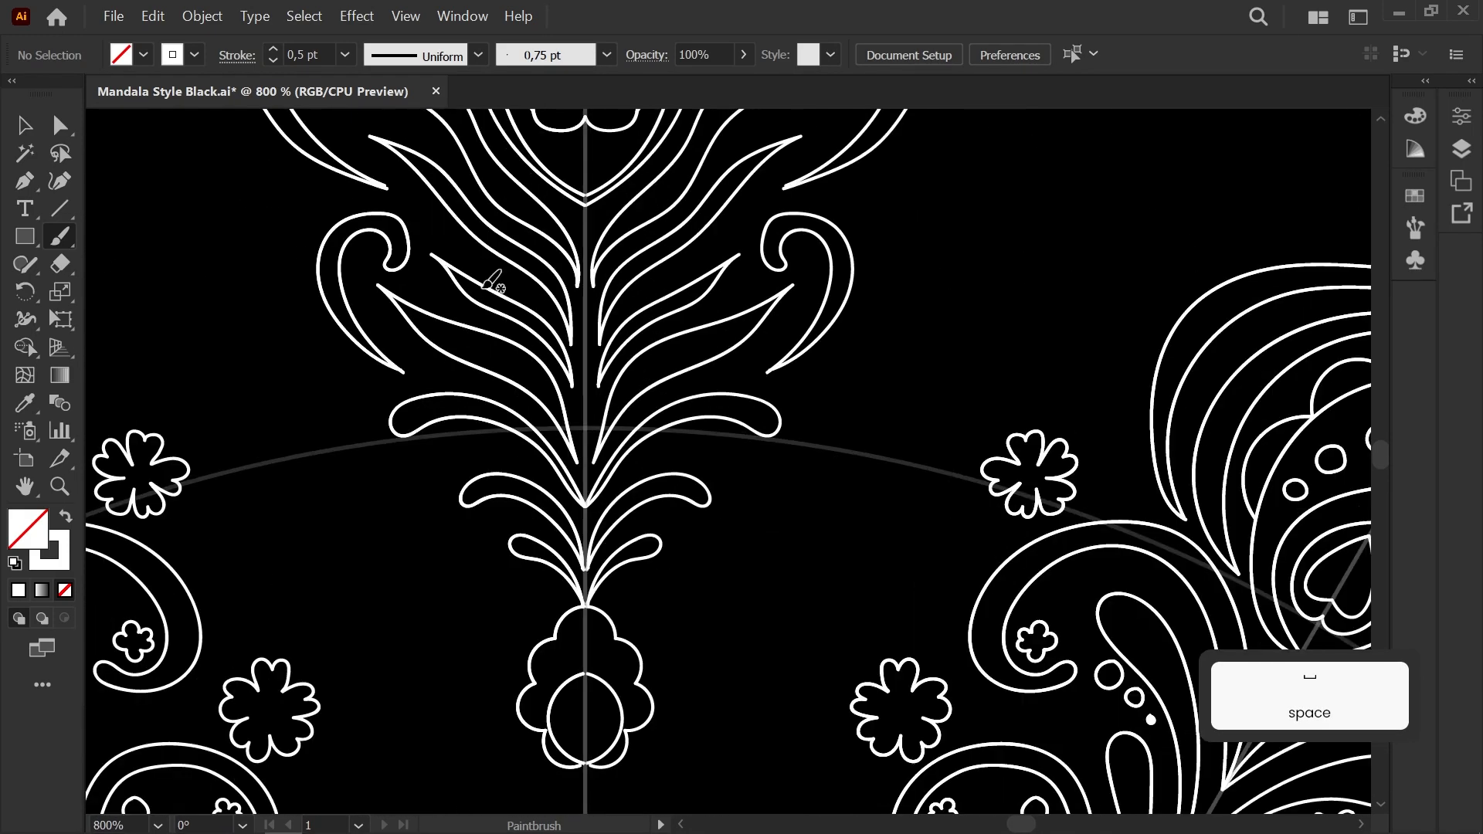
{"action": "scroll", "coordinate": [554, 516], "scroll_direction": "down", "scroll_amount": 5}
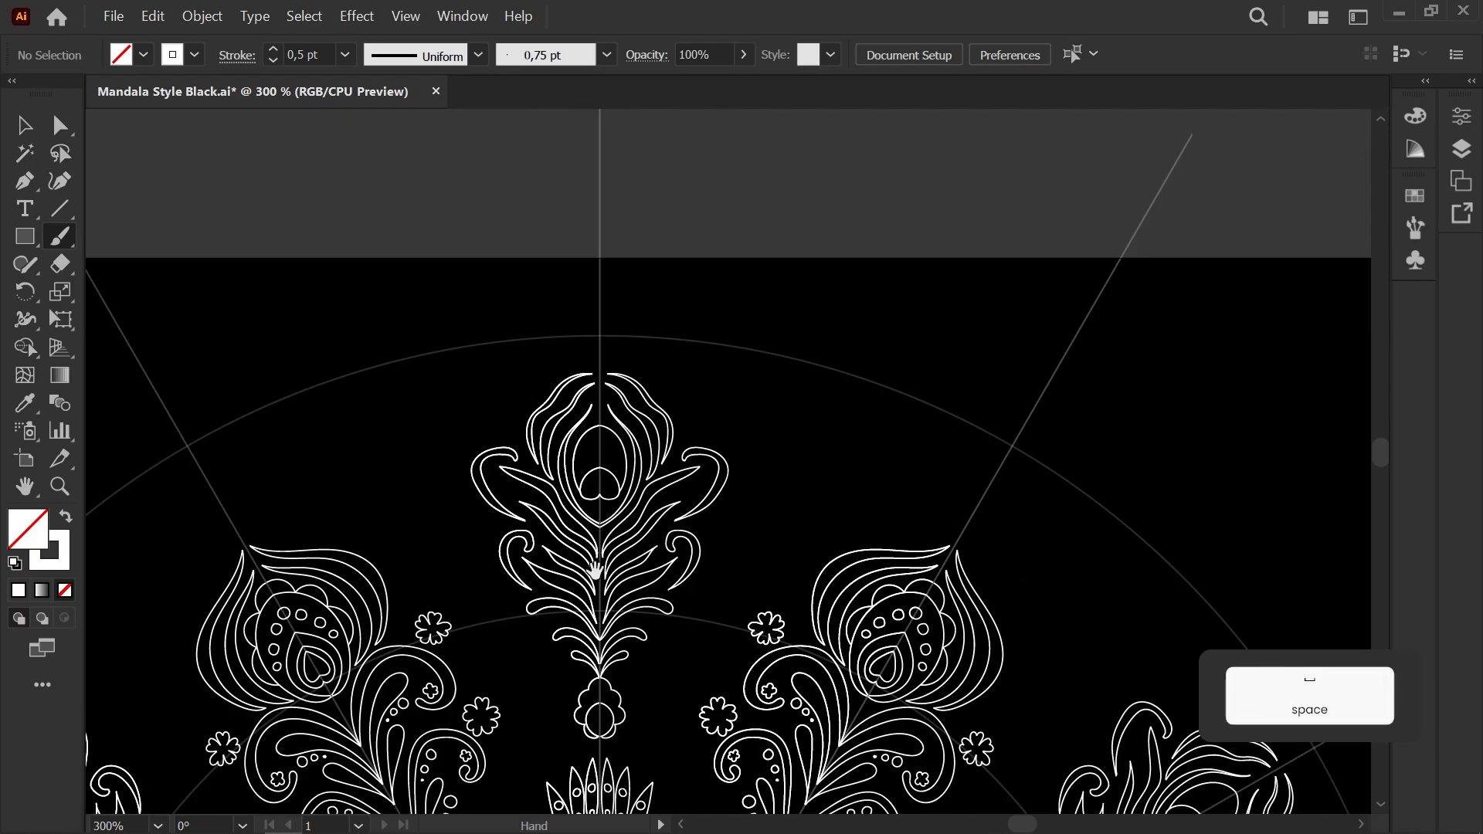
{"action": "scroll", "coordinate": [607, 518], "scroll_direction": "down", "scroll_amount": 1}
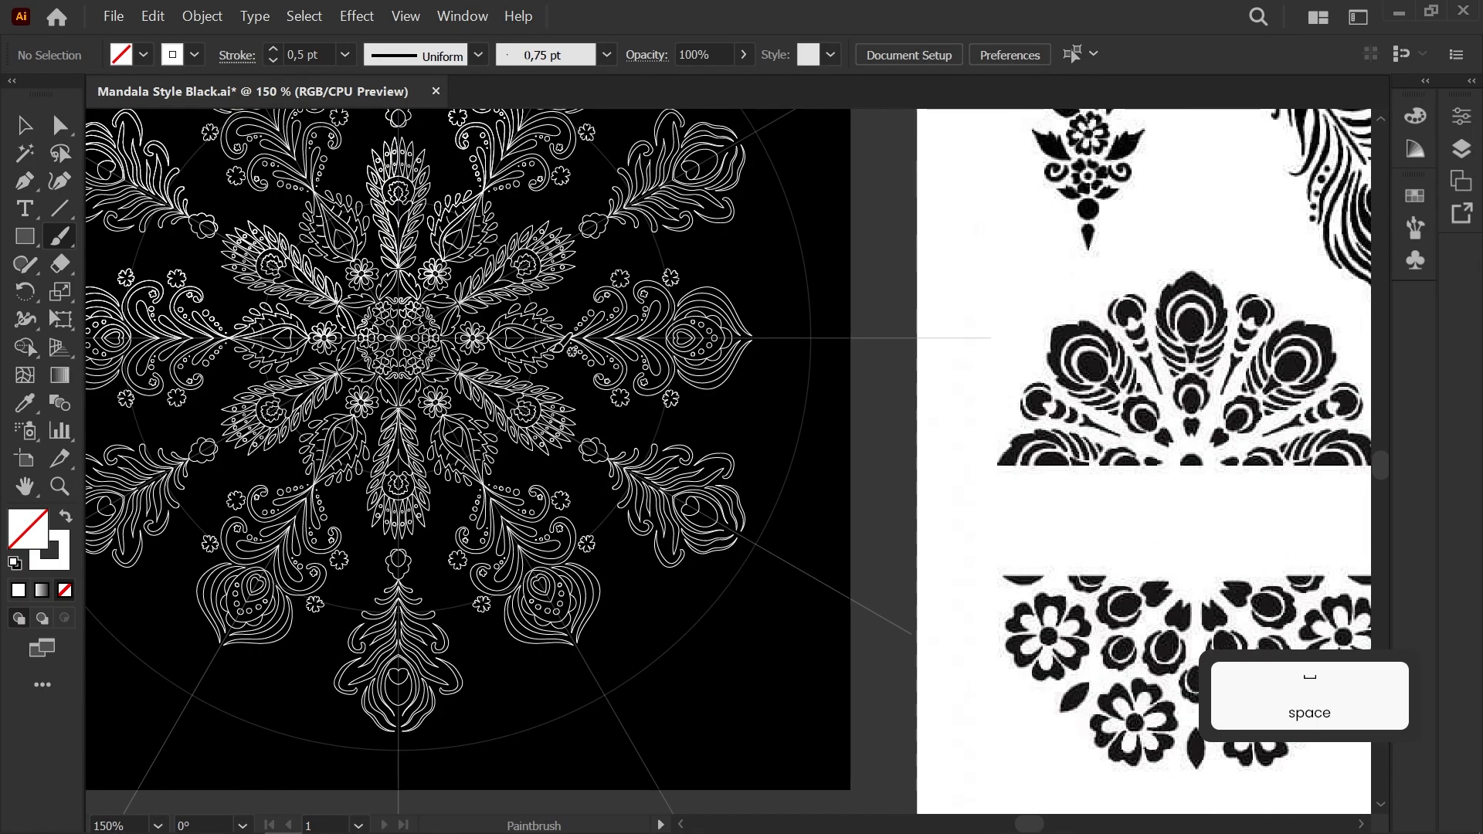
{"action": "scroll", "coordinate": [377, 355], "scroll_direction": "up", "scroll_amount": 3}
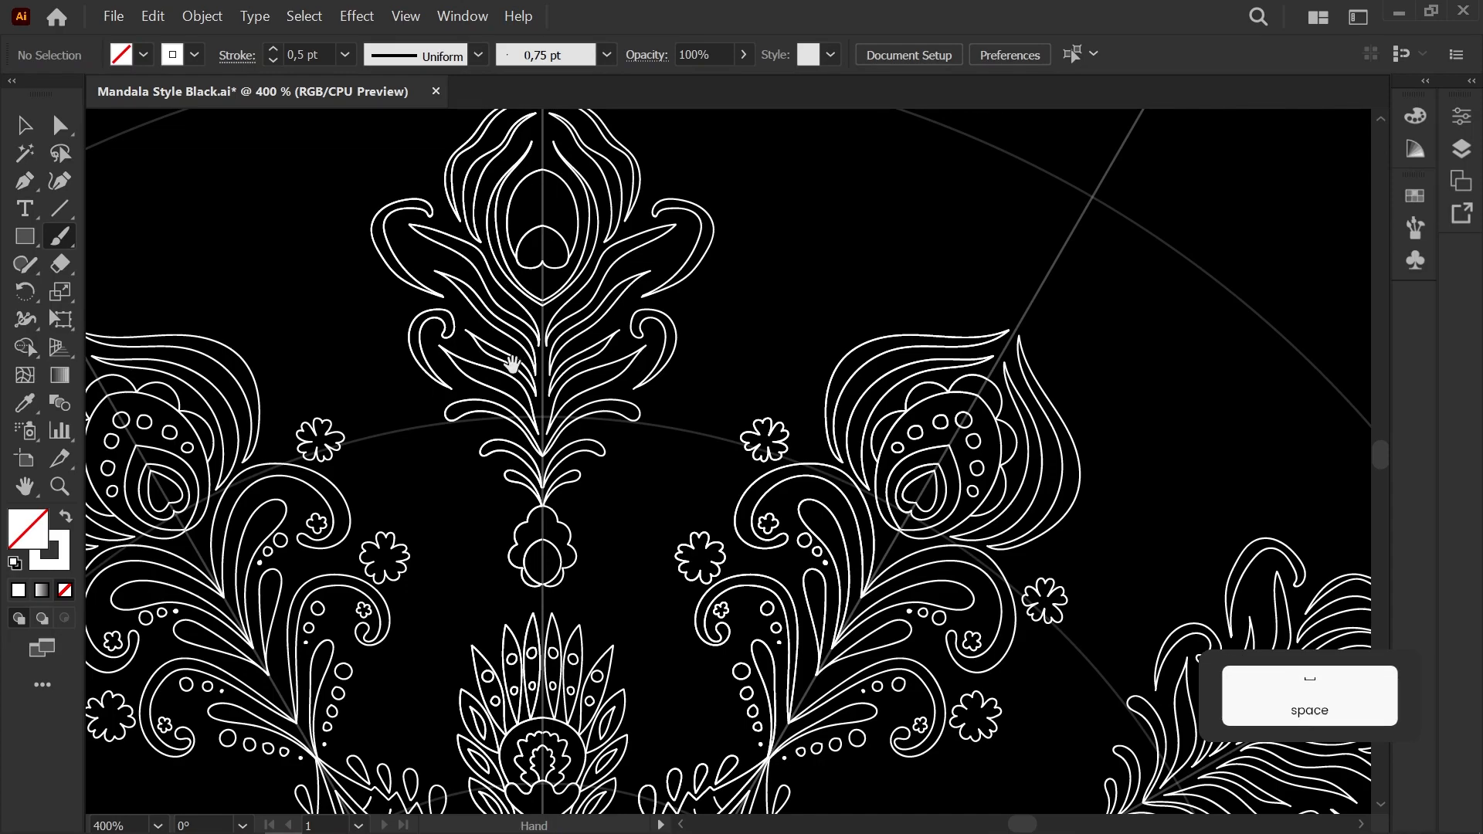
{"action": "scroll", "coordinate": [541, 372], "scroll_direction": "down", "scroll_amount": 1}
{"action": "scroll", "coordinate": [572, 356], "scroll_direction": "up", "scroll_amount": 5}
{"action": "left_click_drag", "start_coordinate": [656, 244], "coordinate": [607, 272]}
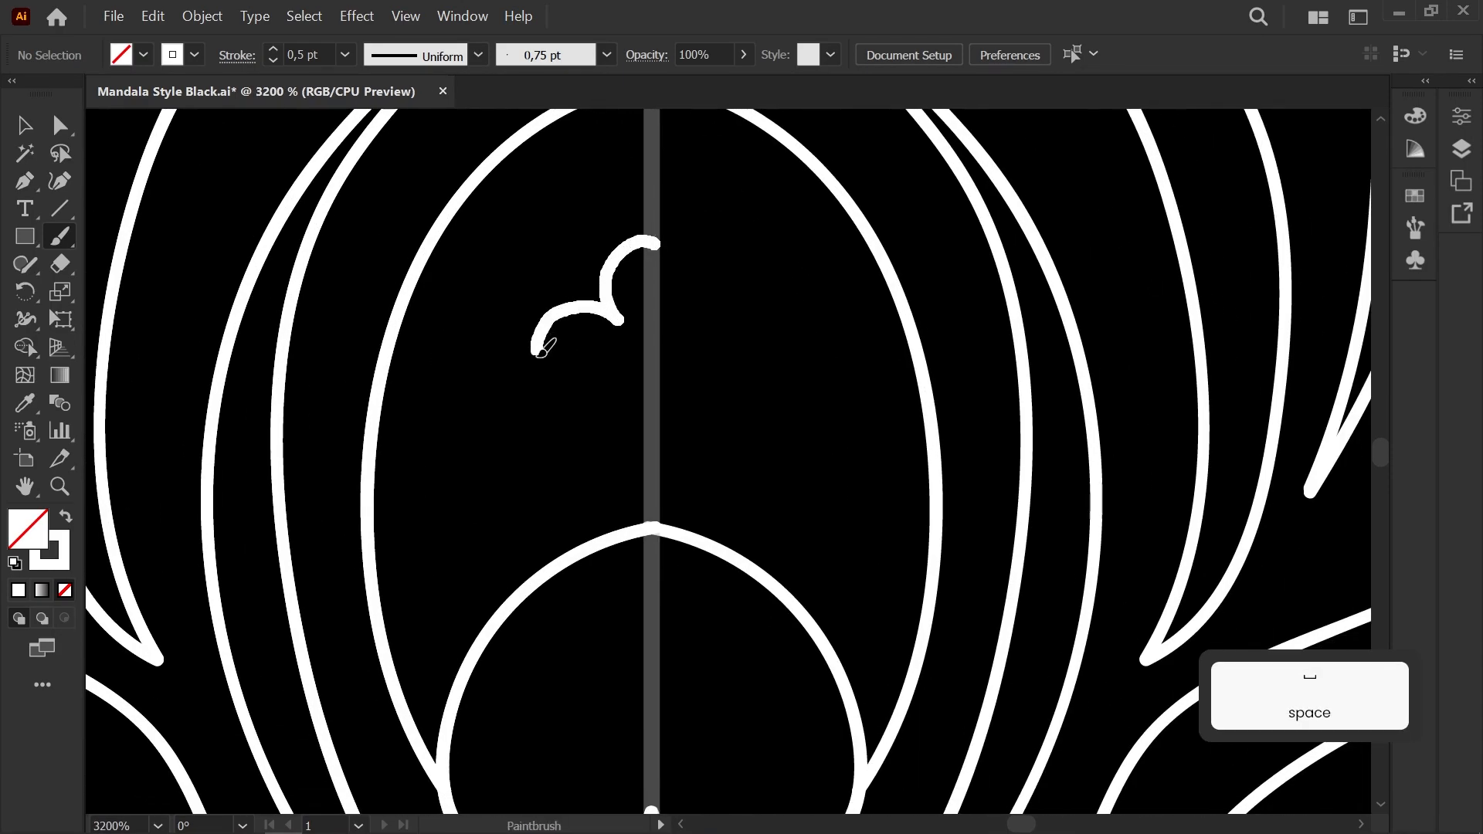
{"action": "left_click_drag", "start_coordinate": [565, 454], "coordinate": [558, 457]}
{"action": "key", "text": "ctrl+z"}
Step: Paint a half circle on the guide line above the inverted heart as the base for a flower
{"action": "left_click_drag", "start_coordinate": [654, 234], "coordinate": [571, 317]}
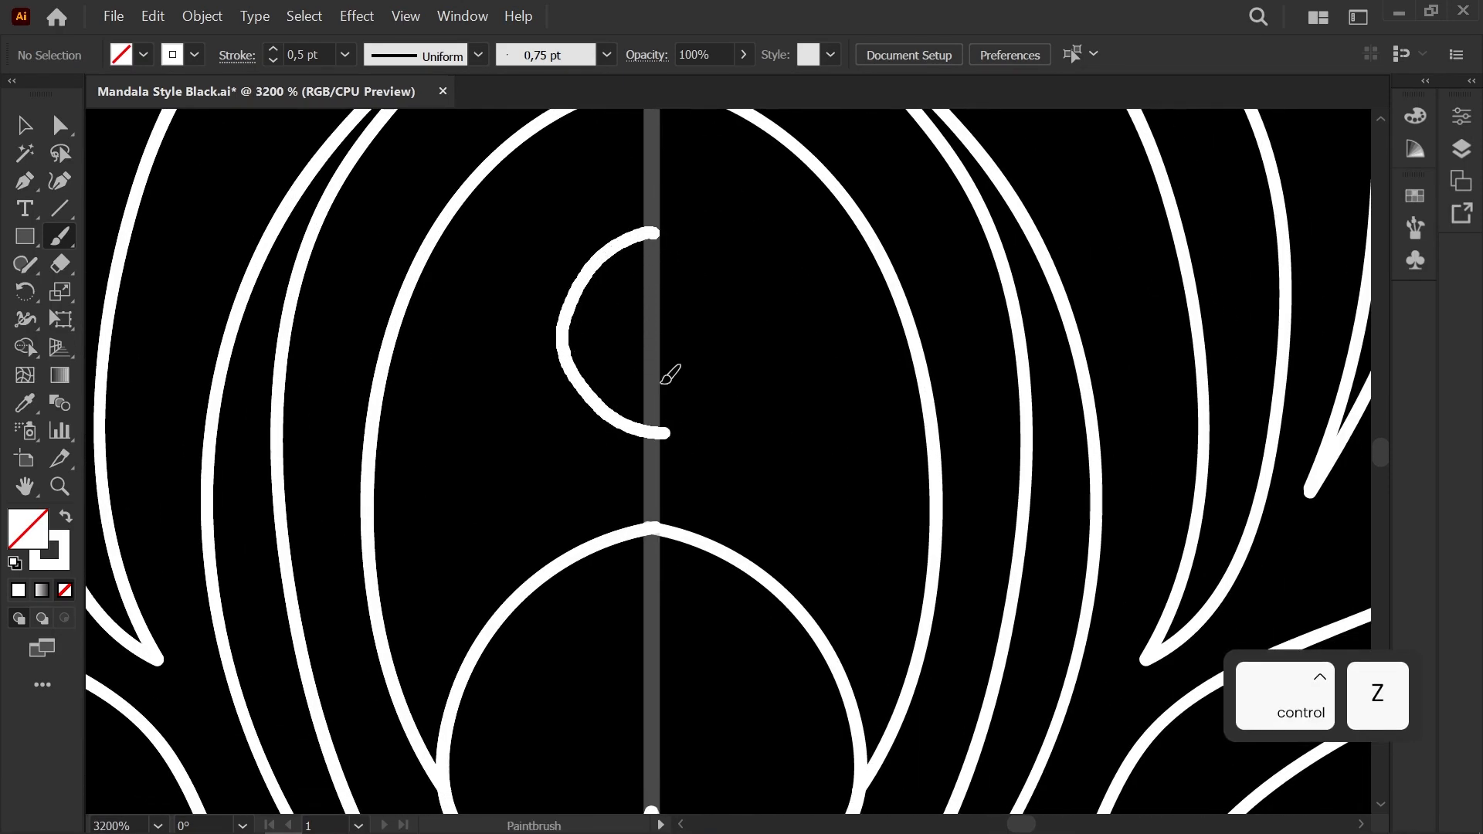
{"action": "left_click_drag", "start_coordinate": [667, 408], "coordinate": [667, 434]}
{"action": "left_click_drag", "start_coordinate": [640, 258], "coordinate": [635, 345]}
{"action": "mouse_move", "coordinate": [550, 400]}
{"action": "left_mouse_down"}
{"action": "mouse_move", "coordinate": [589, 429]}
{"action": "mouse_move", "coordinate": [553, 485]}
{"action": "left_mouse_up"}
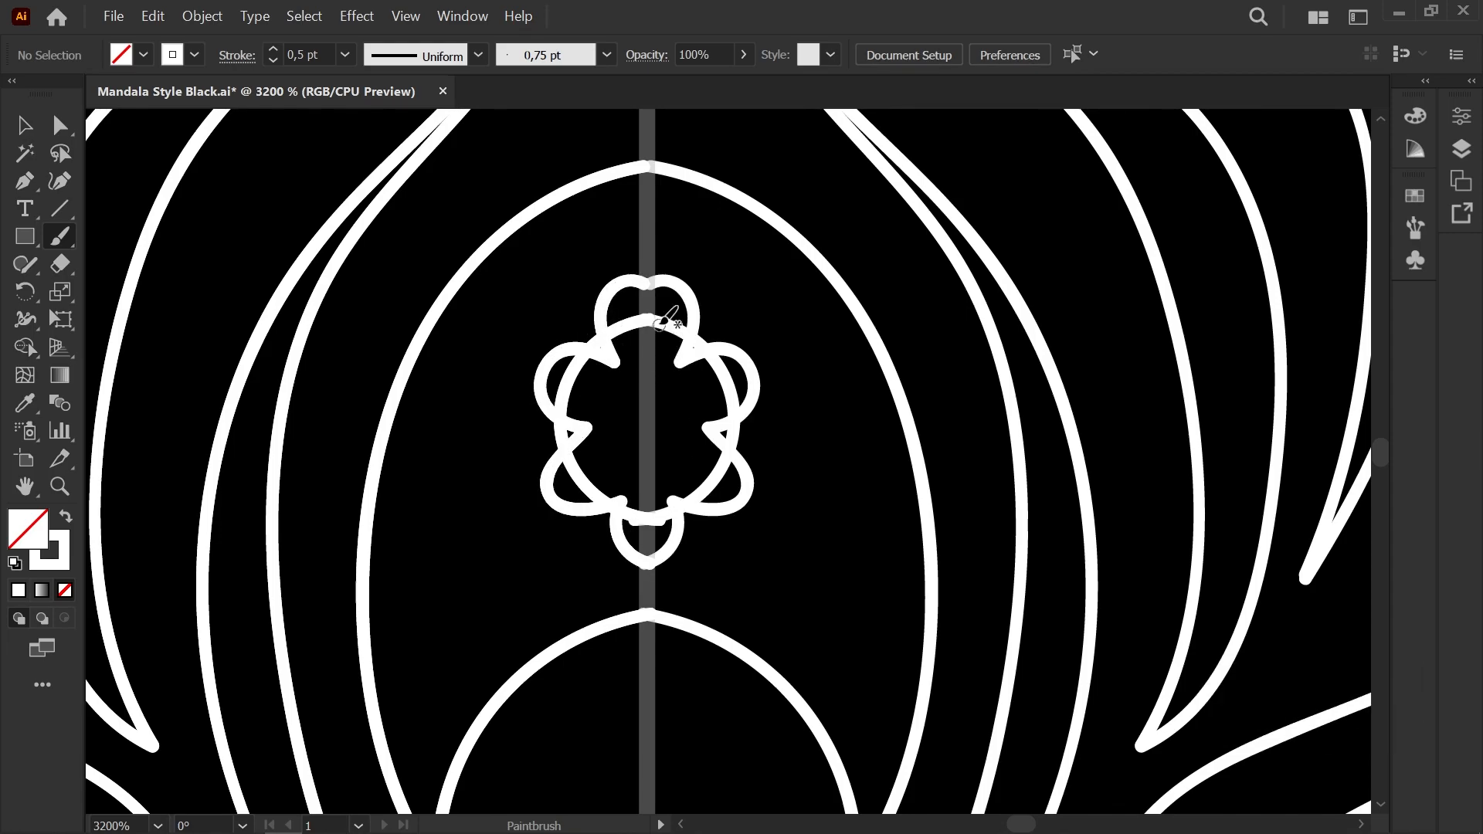
{"action": "key", "text": "ctrl+z"}
{"action": "left_click_drag", "start_coordinate": [654, 272], "coordinate": [609, 310]}
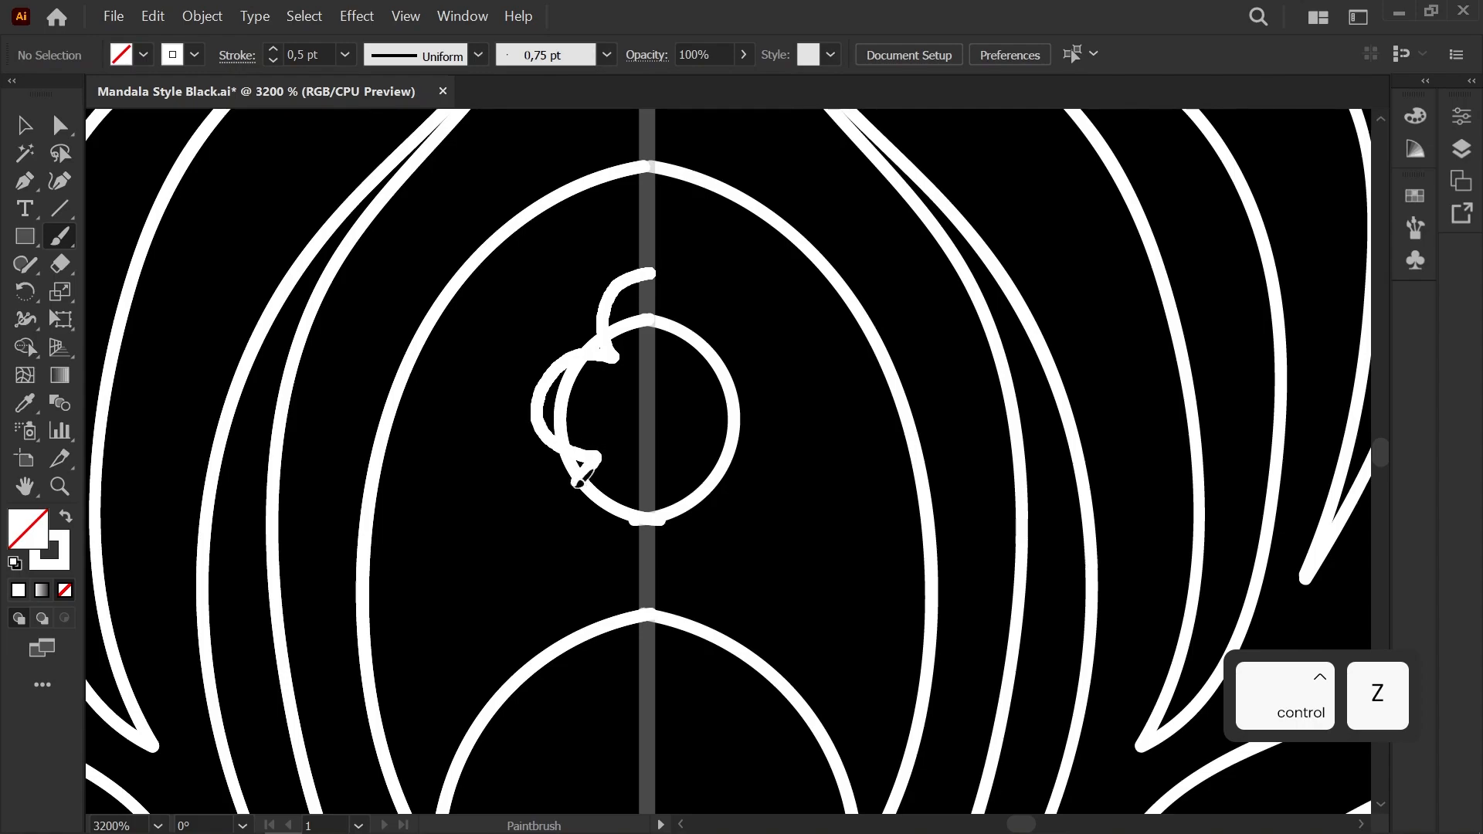
{"action": "mouse_move", "coordinate": [583, 475]}
{"action": "left_mouse_down"}
{"action": "mouse_move", "coordinate": [599, 544]}
{"action": "mouse_move", "coordinate": [663, 507]}
{"action": "left_mouse_up"}
{"action": "key", "text": "ctrl+z"}
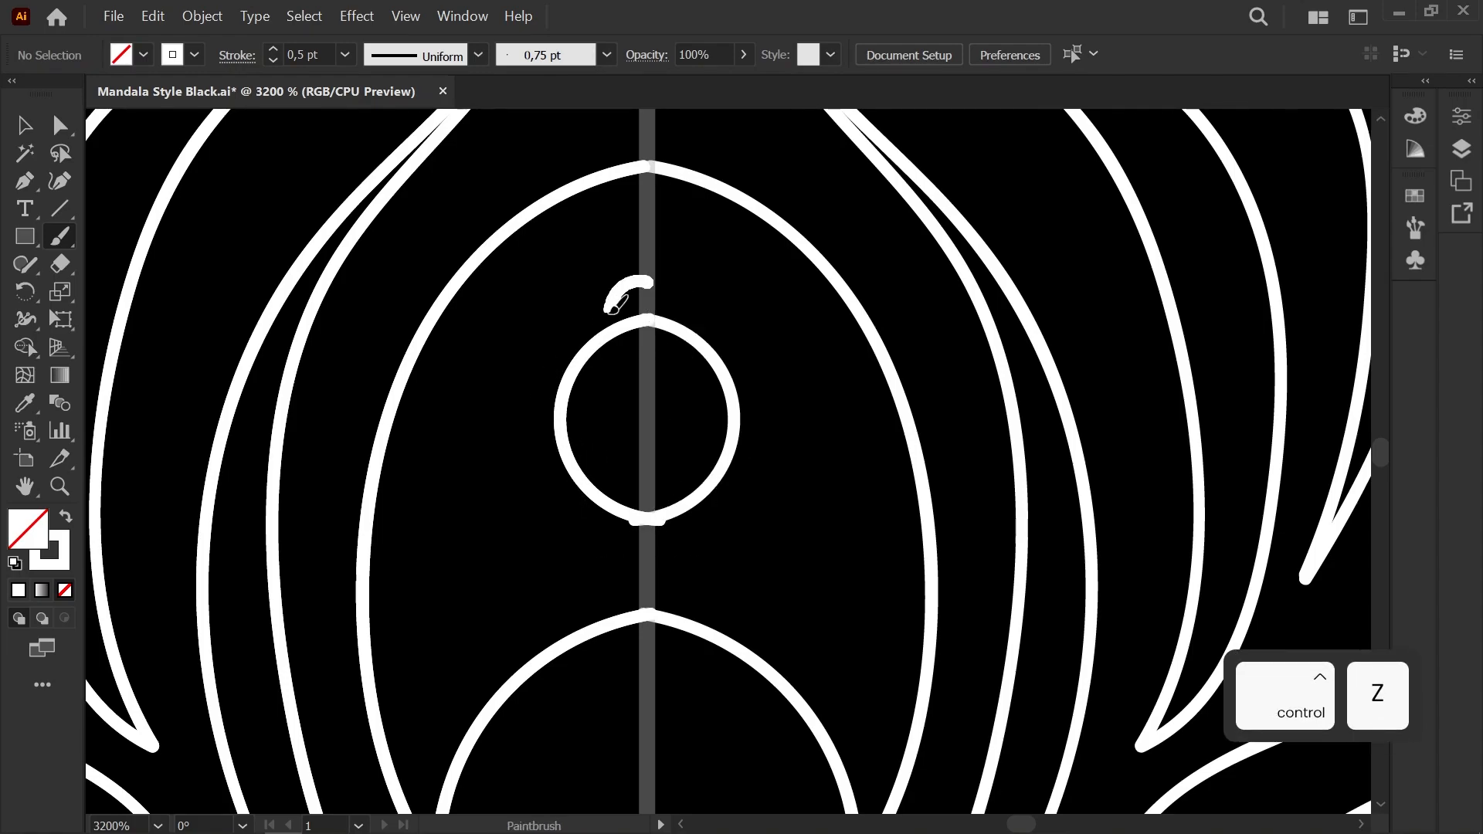
Step: Paint a six-petalled scalloped flower around the circle inside the feather eye and delete the circle
{"action": "left_click_drag", "start_coordinate": [570, 343], "coordinate": [576, 421]}
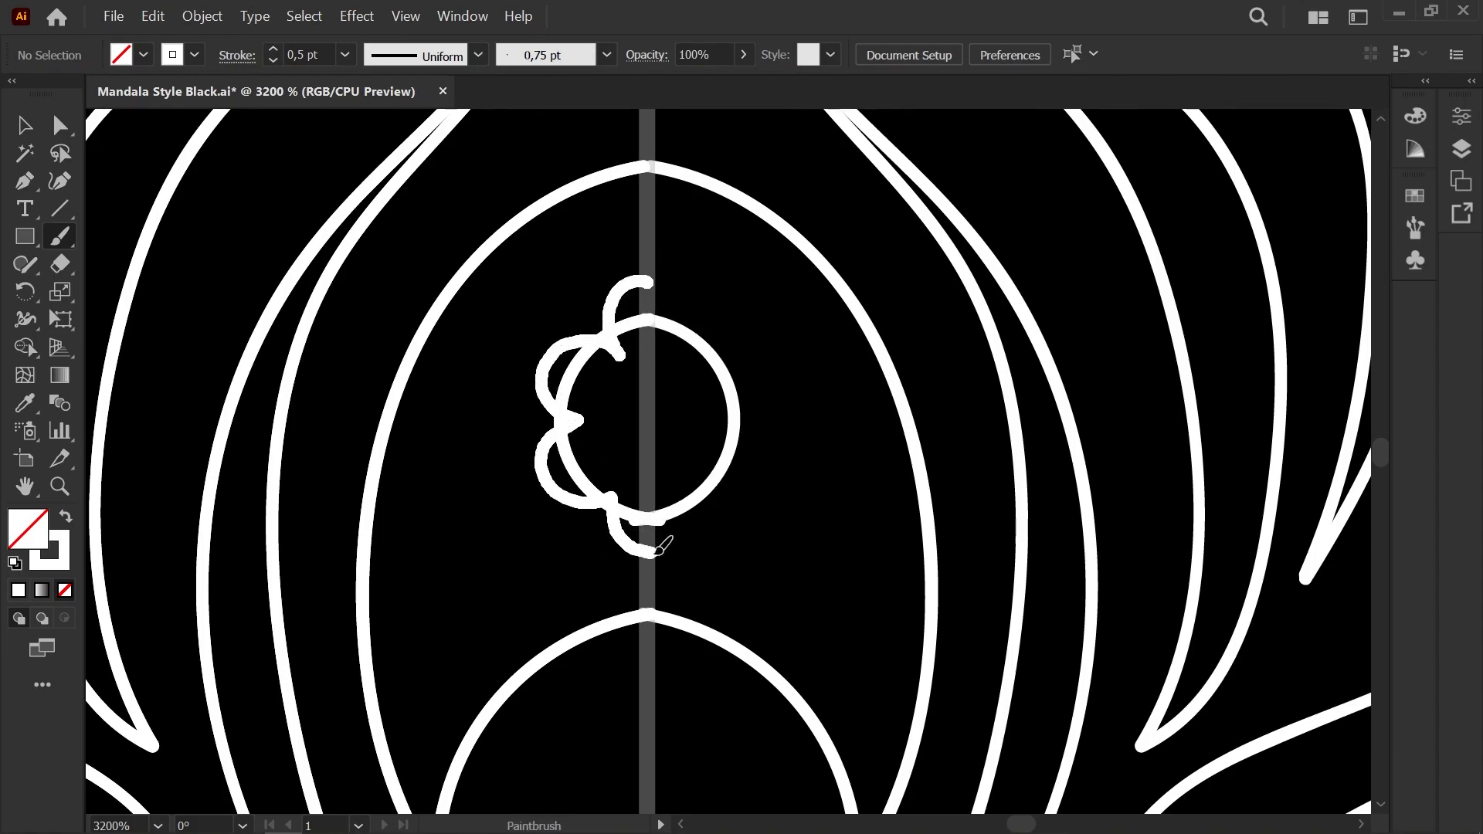
{"action": "left_click_drag", "start_coordinate": [654, 552], "coordinate": [657, 552]}
{"action": "key", "text": "a"}
{"action": "left_click", "coordinate": [646, 322]}
{"action": "key", "text": "Delete"}
{"action": "key", "text": "Delete"}
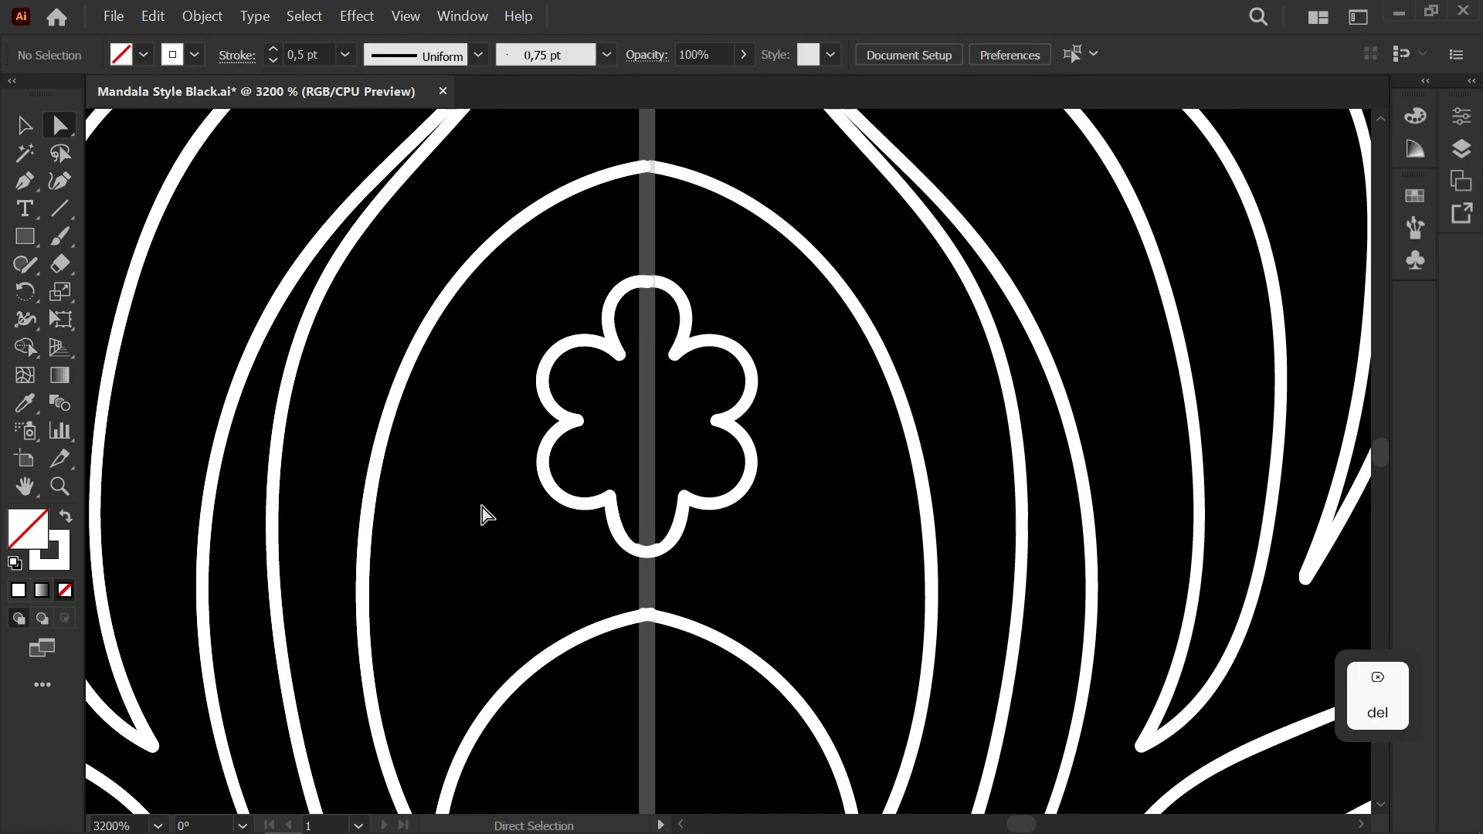
{"action": "scroll", "coordinate": [484, 504], "scroll_direction": "down", "scroll_amount": 4}
{"action": "left_click_drag", "start_coordinate": [522, 488], "coordinate": [642, 376]}
{"action": "scroll", "coordinate": [623, 456], "scroll_direction": "up", "scroll_amount": 3}
{"action": "key", "text": "b"}
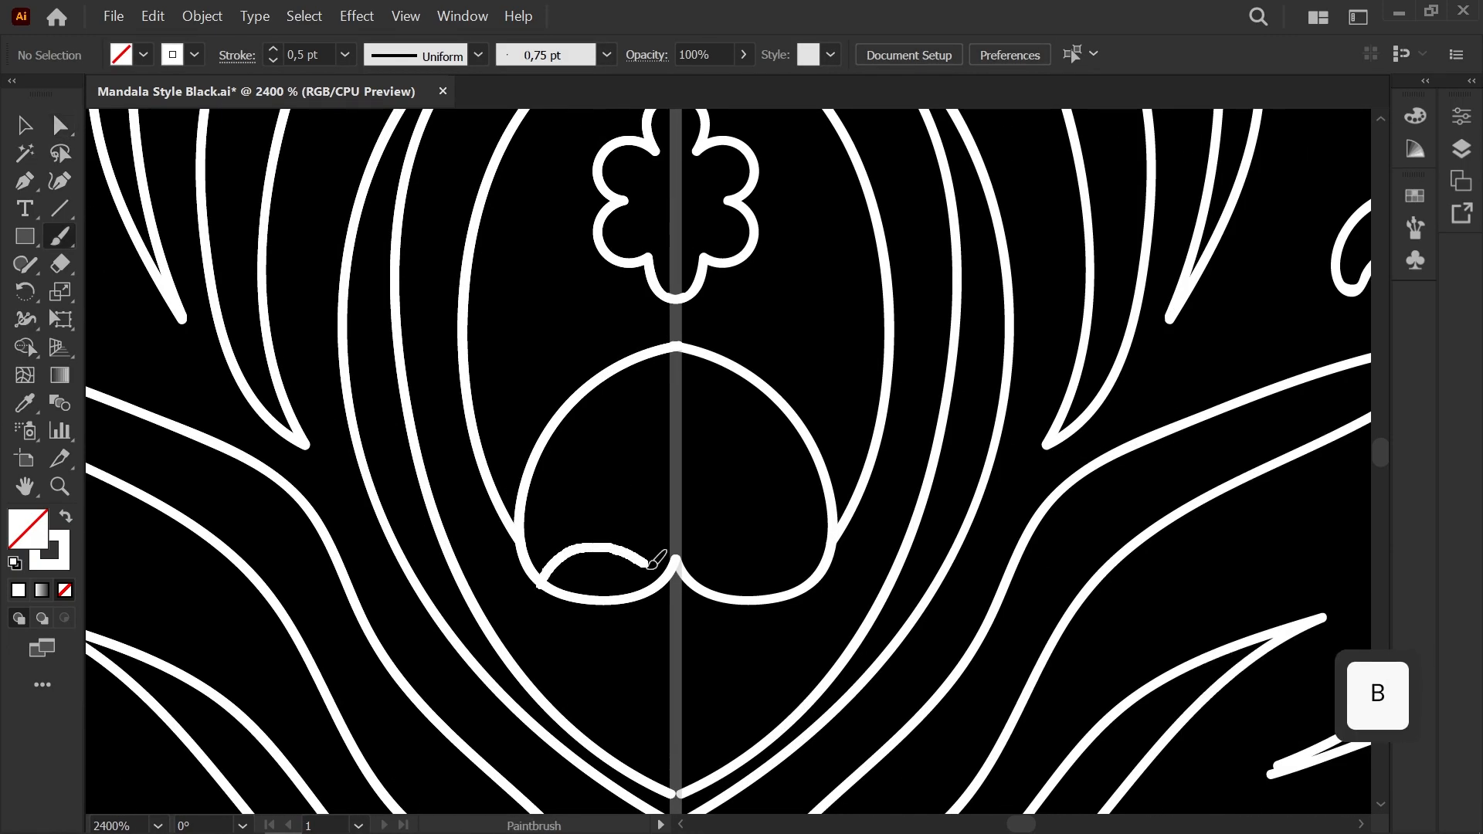
{"action": "left_click_drag", "start_coordinate": [537, 474], "coordinate": [533, 479]}
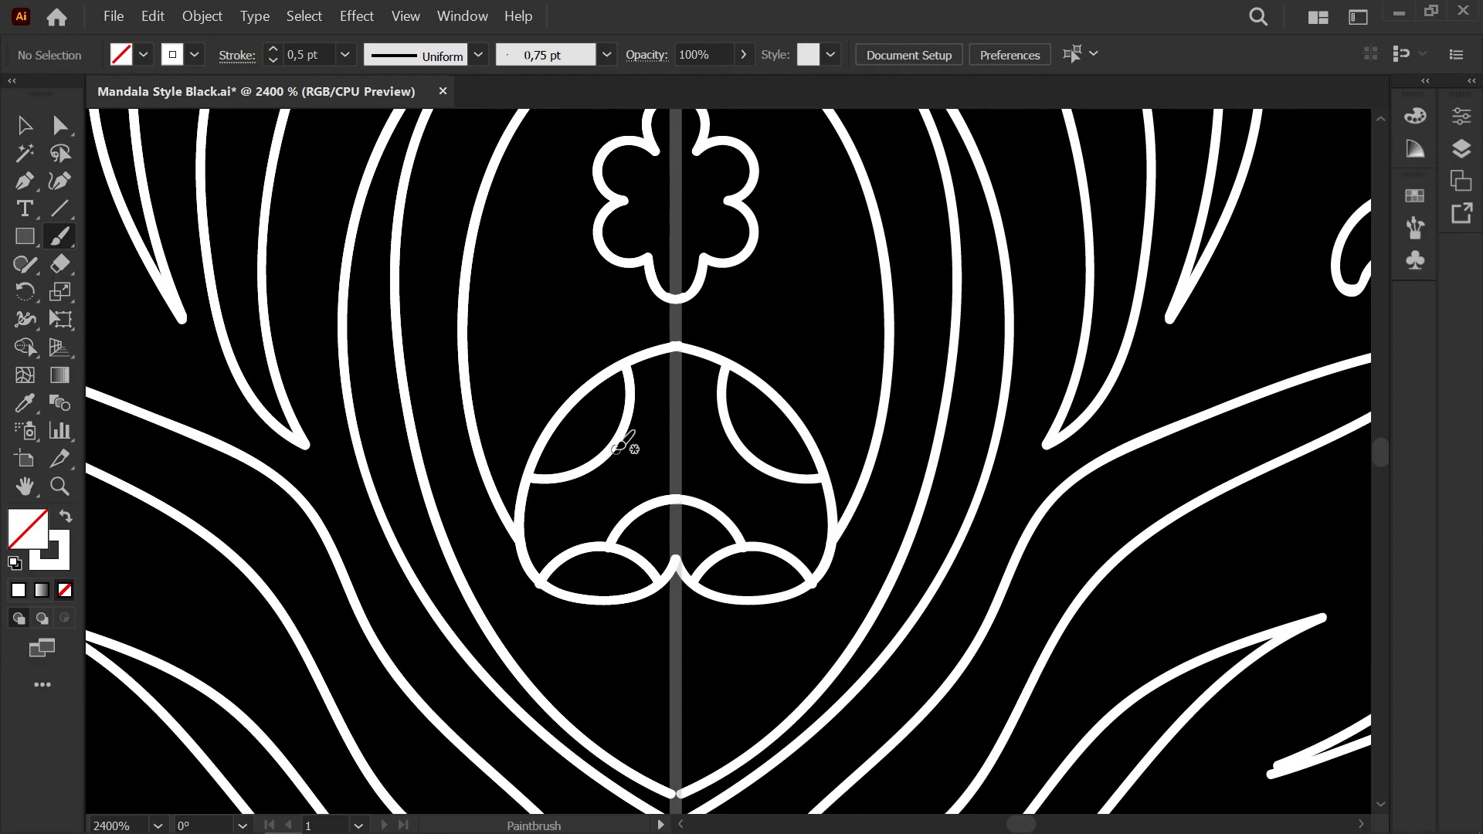
{"action": "scroll", "coordinate": [617, 424], "scroll_direction": "down", "scroll_amount": 2}
{"action": "scroll", "coordinate": [620, 418], "scroll_direction": "up", "scroll_amount": 3}
{"action": "key", "text": "ctrl+z"}
{"action": "key", "text": "ctrl+z"}
{"action": "key", "text": "ctrl+z"}
{"action": "key", "text": "ctrl+z"}
{"action": "key", "text": "ctrl+z"}
Step: Paint a smaller inverted heart inside the existing one, close its ends on the guide line, and add a small oval in its lobe
{"action": "key", "text": "b"}
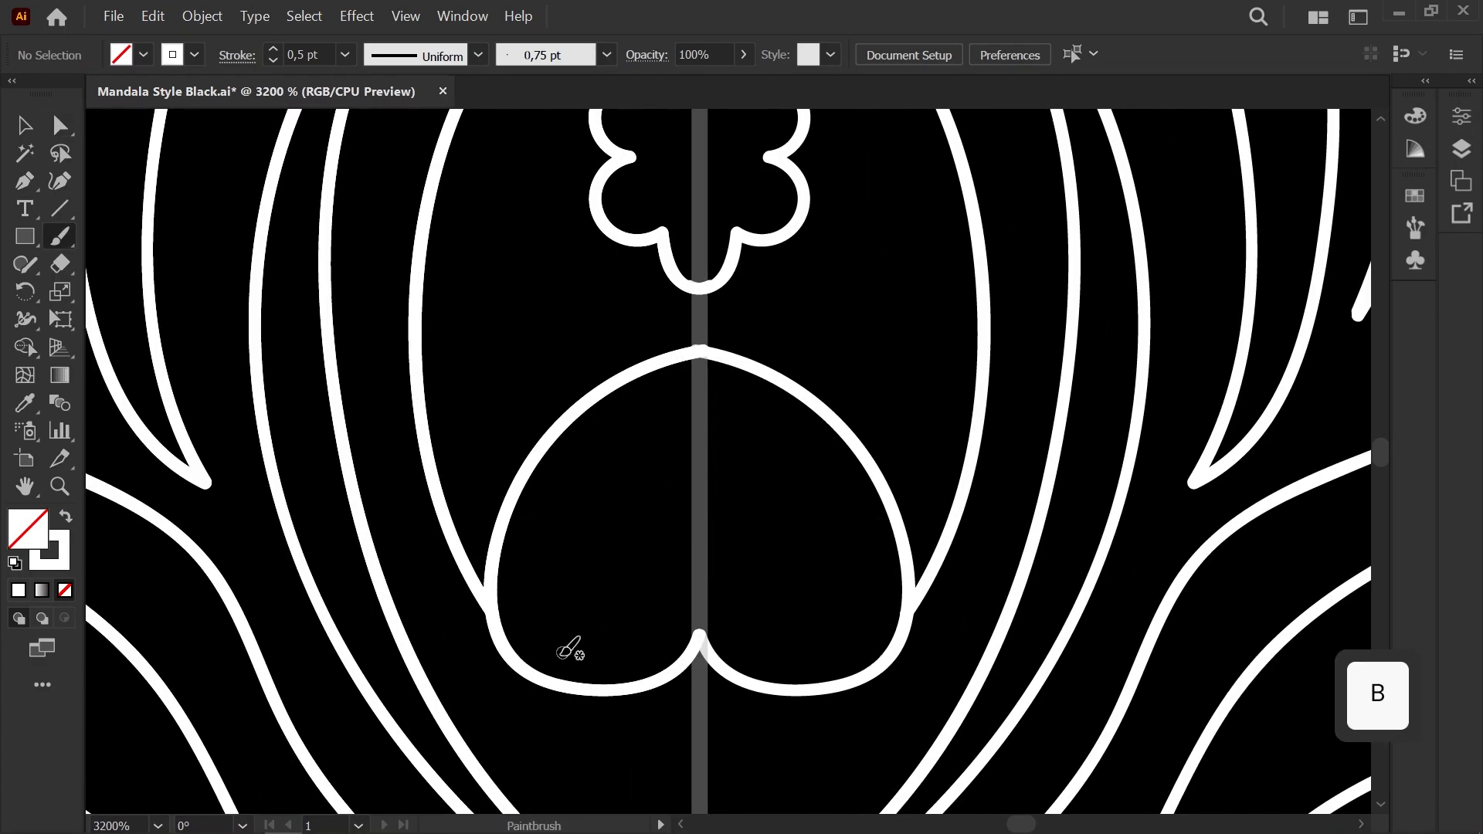
{"action": "left_click_drag", "start_coordinate": [670, 589], "coordinate": [699, 552]}
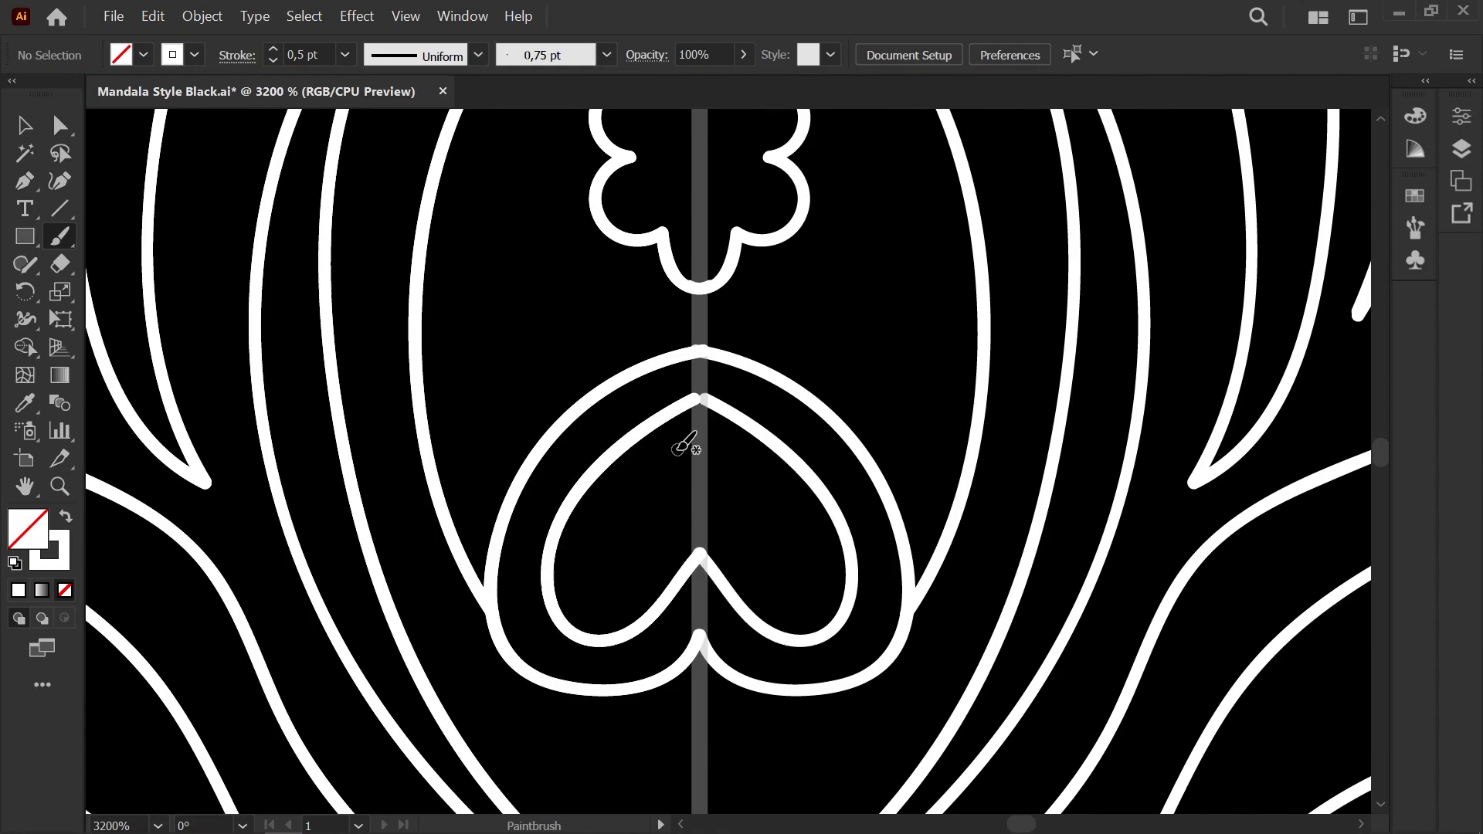
{"action": "scroll", "coordinate": [700, 487], "scroll_direction": "up", "scroll_amount": 2}
{"action": "key", "text": "a"}
{"action": "left_click", "coordinate": [662, 295]}
{"action": "left_click_drag", "start_coordinate": [663, 295], "coordinate": [671, 292]}
{"action": "left_click", "coordinate": [635, 439]}
{"action": "left_click_drag", "start_coordinate": [635, 439], "coordinate": [699, 309]}
{"action": "key", "text": "b"}
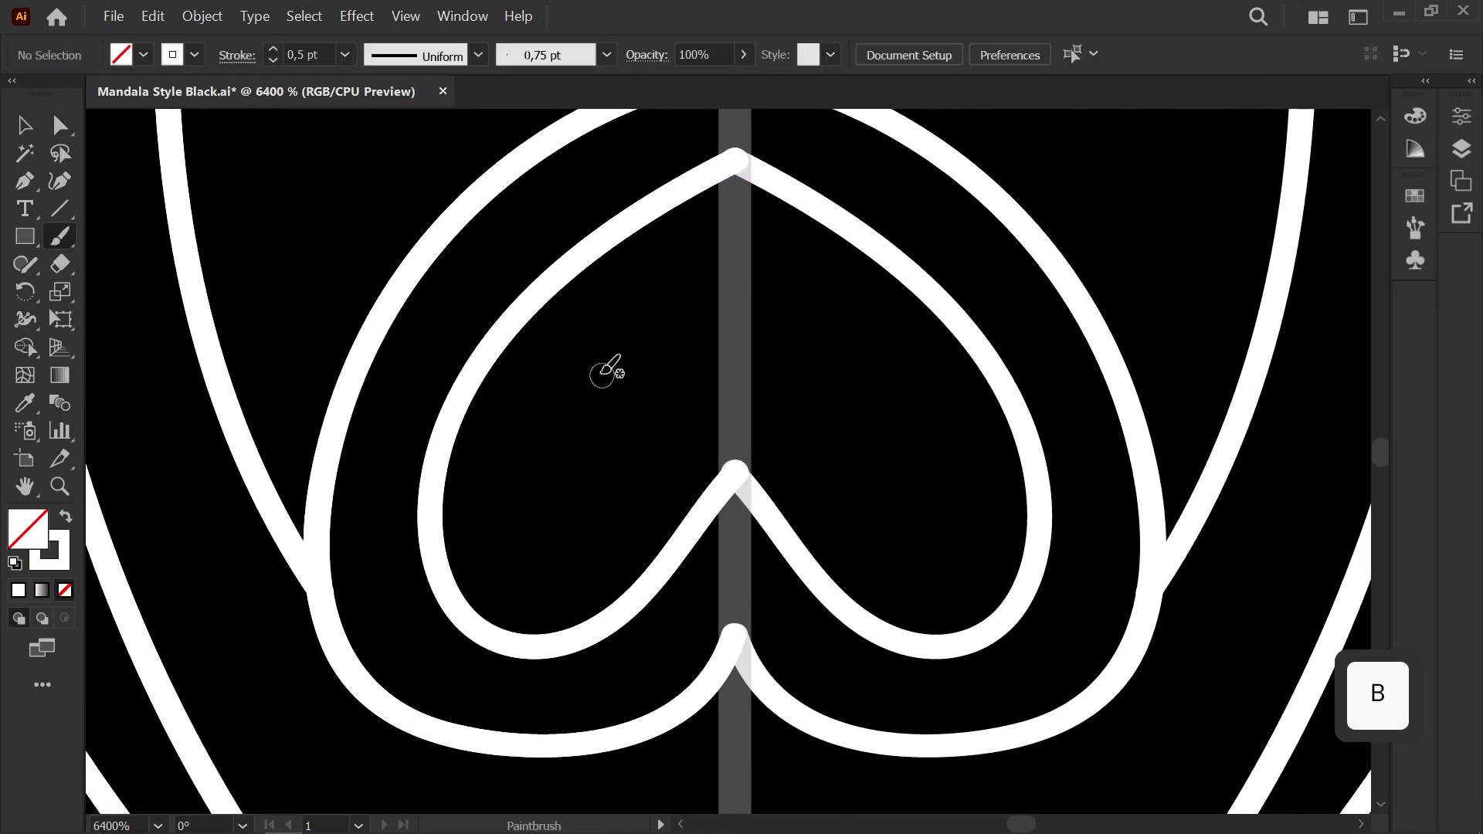
{"action": "left_click_drag", "start_coordinate": [572, 373], "coordinate": [569, 375]}
Step: Examine the feathers and the spaces between them across the mandala
{"action": "scroll", "coordinate": [570, 376], "scroll_direction": "down", "scroll_amount": 5}
{"action": "left_click_drag", "start_coordinate": [517, 471], "coordinate": [583, 361]}
{"action": "scroll", "coordinate": [576, 387], "scroll_direction": "down", "scroll_amount": 5}
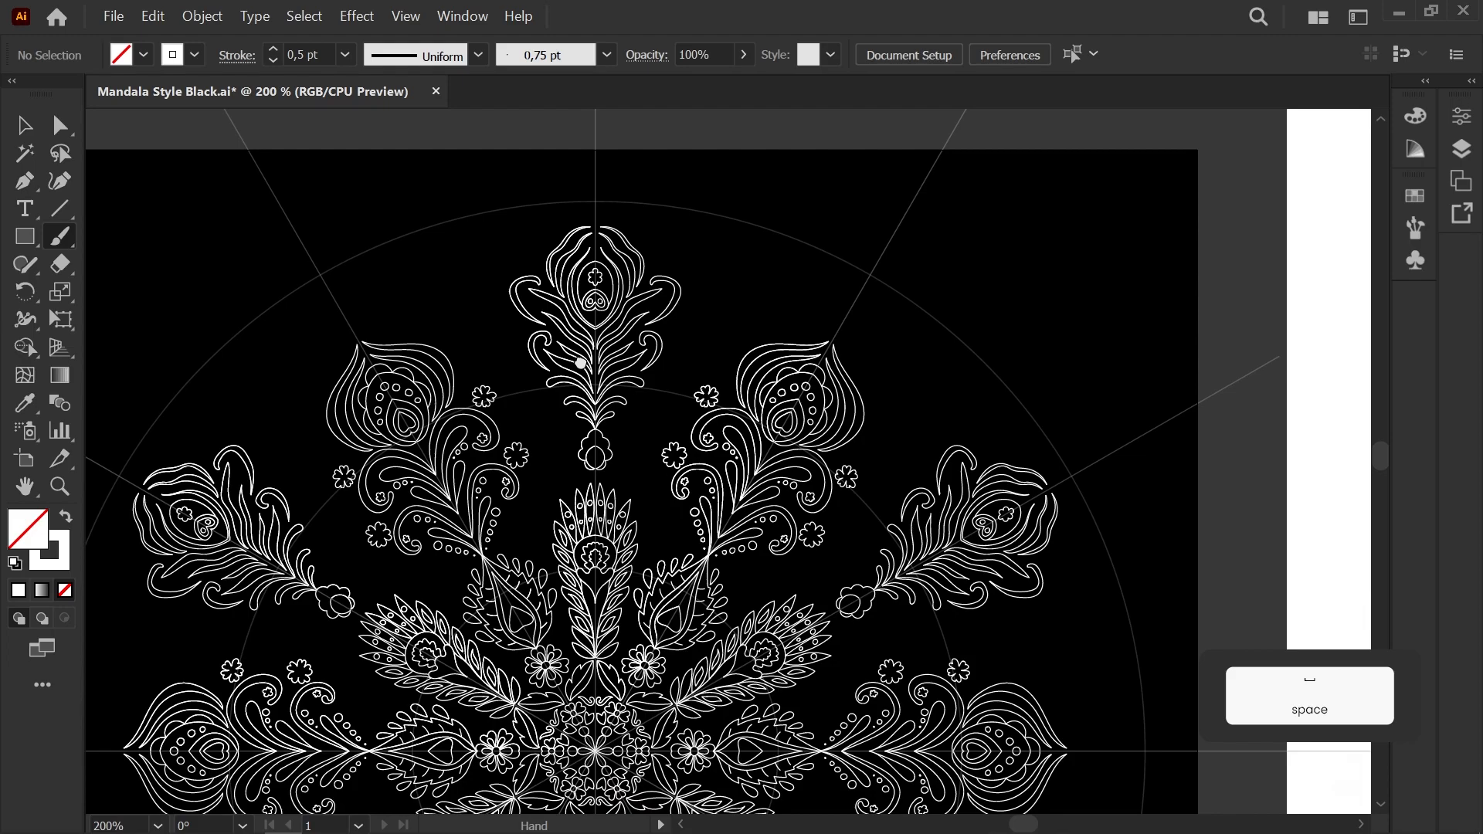
{"action": "scroll", "coordinate": [591, 340], "scroll_direction": "up", "scroll_amount": 3}
{"action": "left_click_drag", "start_coordinate": [431, 487], "coordinate": [520, 618]}
{"action": "scroll", "coordinate": [467, 383], "scroll_direction": "down", "scroll_amount": 5}
{"action": "left_click_drag", "start_coordinate": [546, 508], "coordinate": [453, 382]}
Step: Paint a scalloped outline around the oval in the blossom below the feather, and move both outlines' top anchors onto the guide line
{"action": "scroll", "coordinate": [453, 382], "scroll_direction": "up", "scroll_amount": 10}
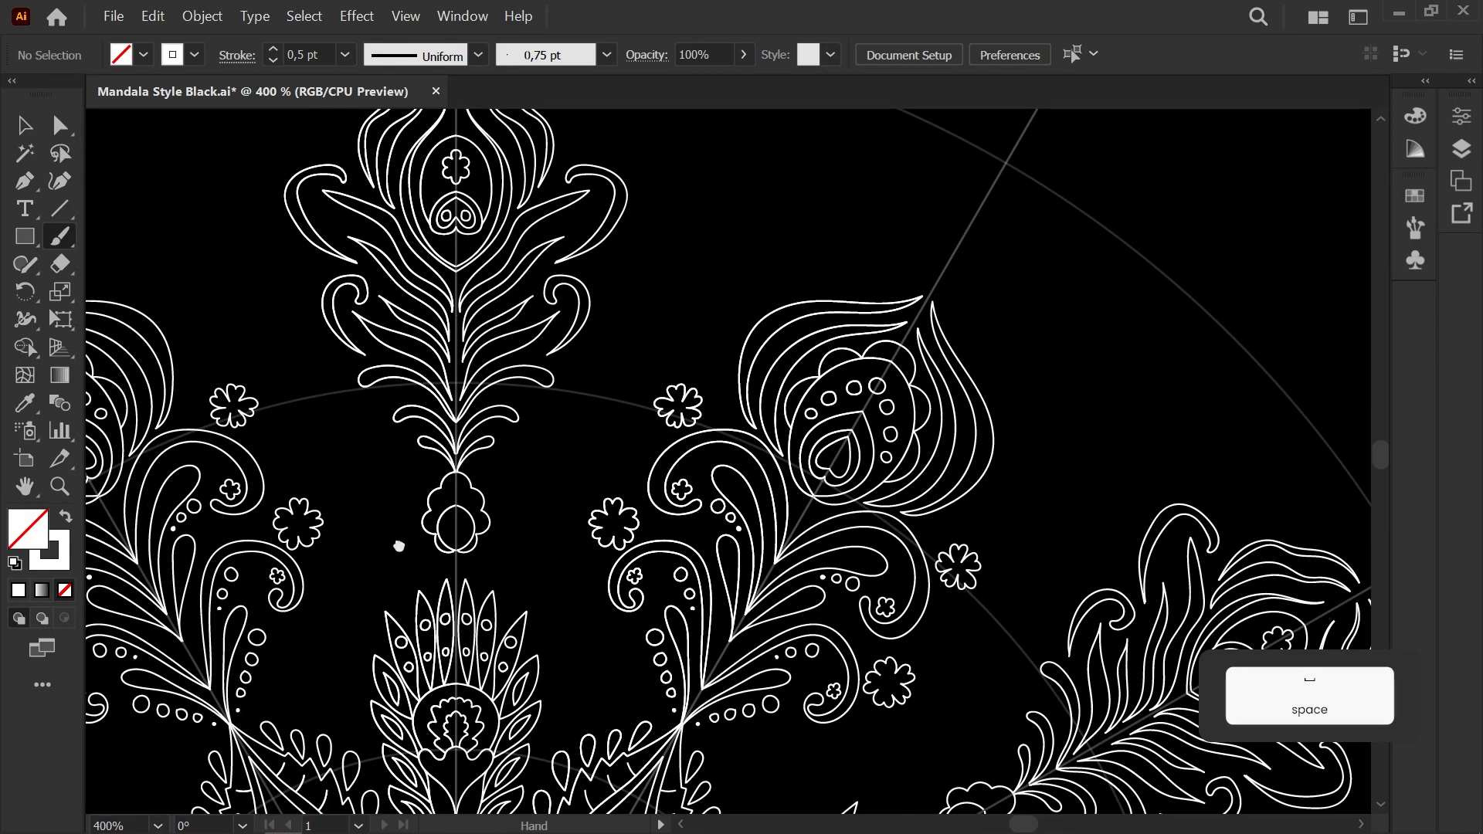
{"action": "left_click_drag", "start_coordinate": [415, 559], "coordinate": [494, 445]}
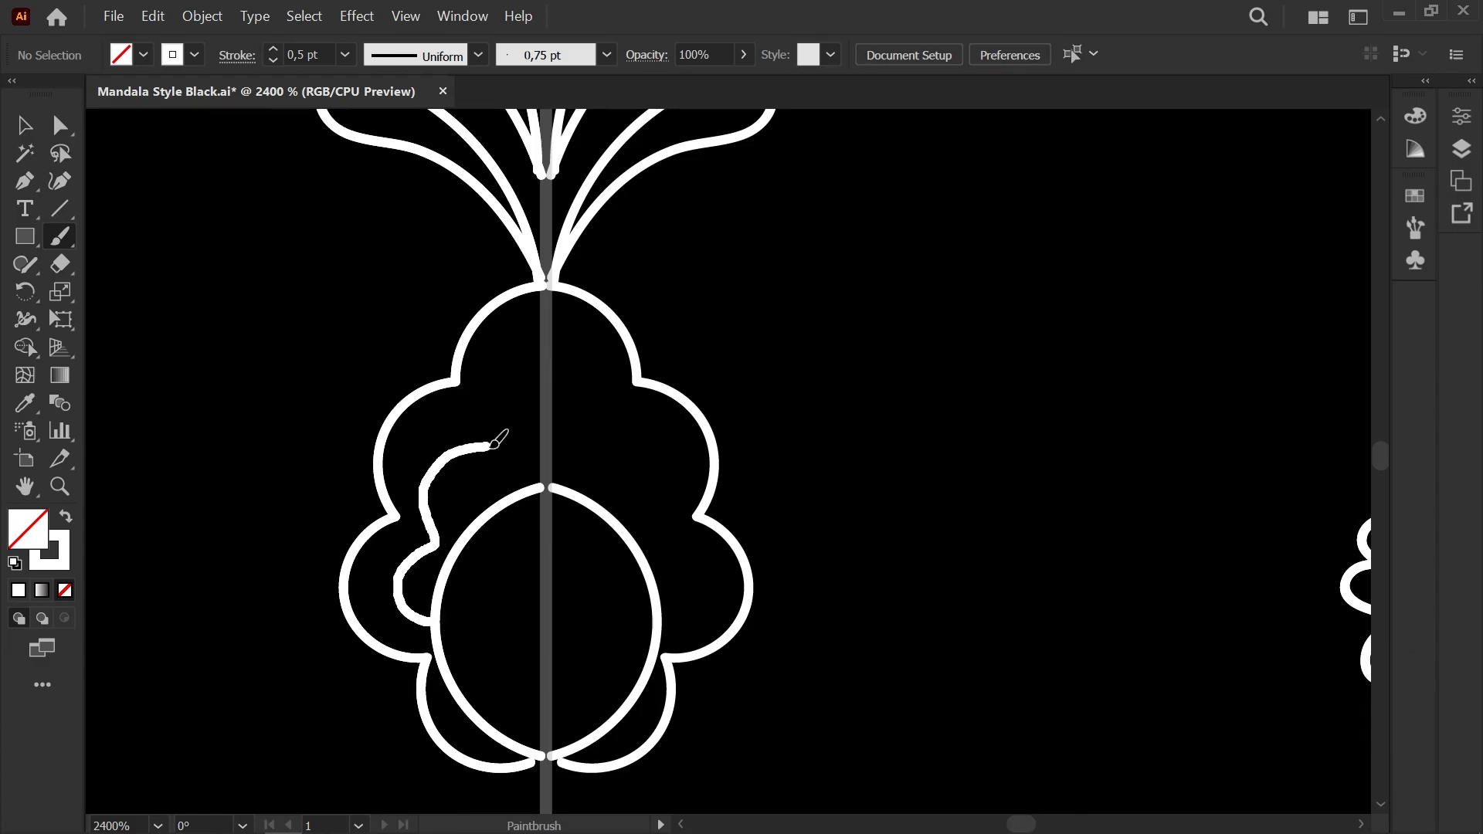
{"action": "left_click_drag", "start_coordinate": [549, 391], "coordinate": [549, 391]}
{"action": "scroll", "coordinate": [546, 556], "scroll_direction": "up", "scroll_amount": 2}
{"action": "key", "text": "a"}
{"action": "left_click", "coordinate": [600, 494]}
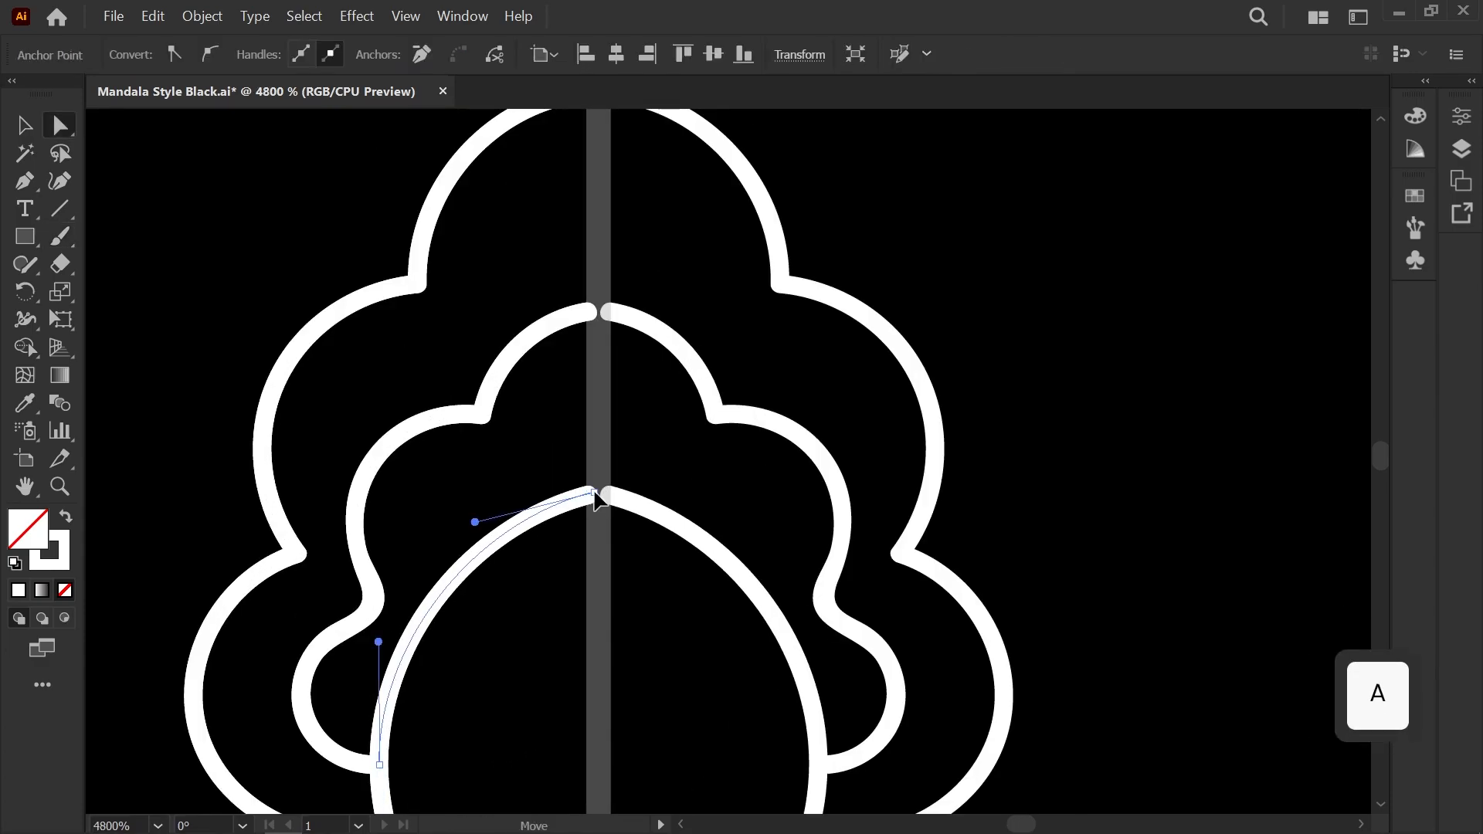
{"action": "left_click_drag", "start_coordinate": [590, 313], "coordinate": [611, 489]}
{"action": "left_click", "coordinate": [566, 392]}
Step: Paint a thin stem outline along the guide line from the blossom up to the feather eye
{"action": "scroll", "coordinate": [568, 397], "scroll_direction": "down", "scroll_amount": 6}
{"action": "scroll", "coordinate": [612, 489], "scroll_direction": "up", "scroll_amount": 3}
{"action": "scroll", "coordinate": [613, 495], "scroll_direction": "up", "scroll_amount": 1}
{"action": "key", "text": "b"}
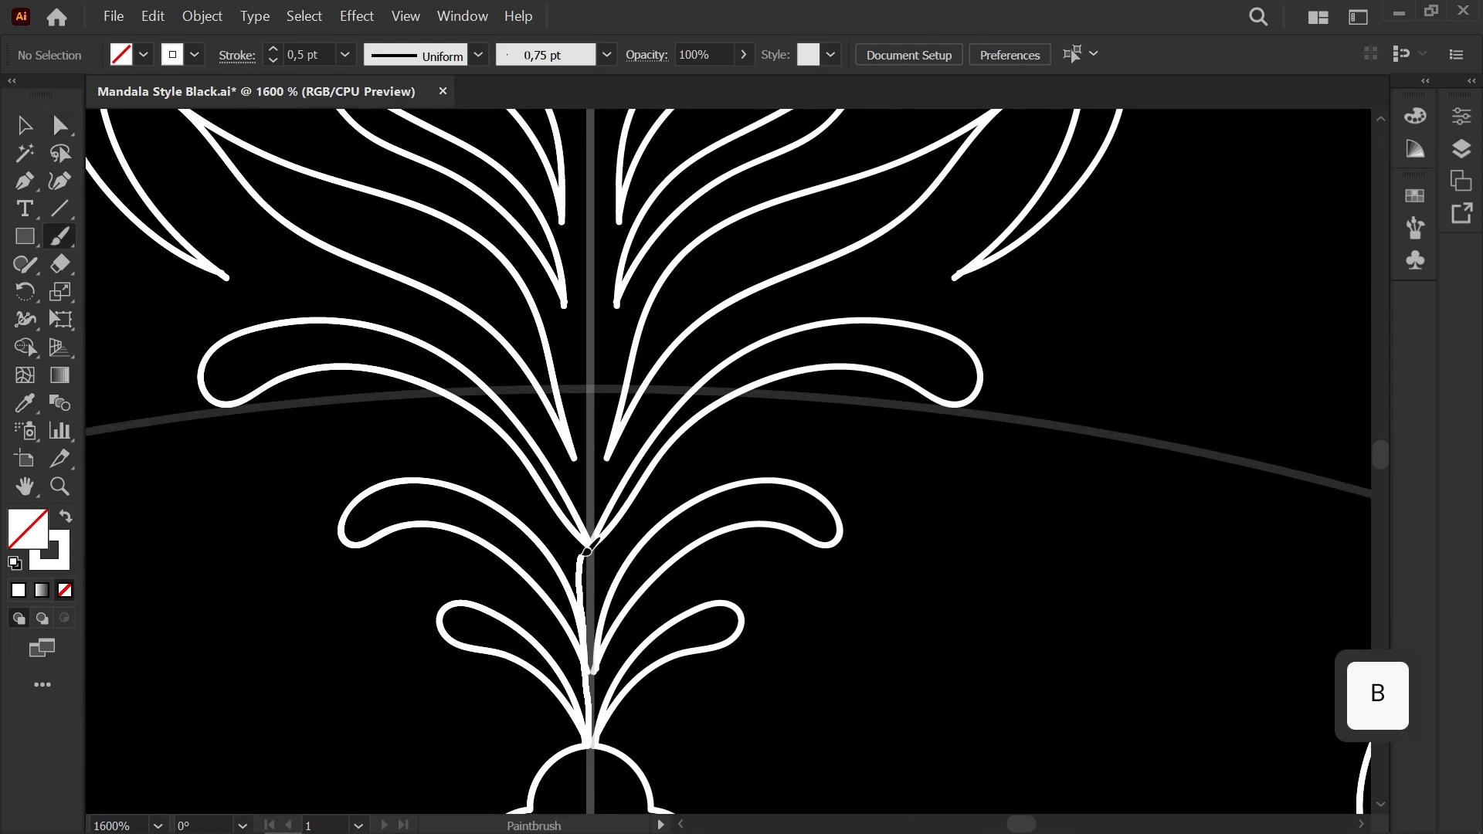
{"action": "key", "text": "space"}
{"action": "left_click_drag", "start_coordinate": [572, 211], "coordinate": [558, 761]}
{"action": "left_click_drag", "start_coordinate": [562, 456], "coordinate": [571, 380]}
{"action": "scroll", "coordinate": [573, 541], "scroll_direction": "down", "scroll_amount": 2}
{"action": "key", "text": "space"}
{"action": "left_click_drag", "start_coordinate": [573, 541], "coordinate": [565, 286]}
Step: Move an end anchor of the stem outline toward the guide line, and select all artwork to show its anchors
{"action": "scroll", "coordinate": [560, 467], "scroll_direction": "up", "scroll_amount": 4}
{"action": "key", "text": "a"}
{"action": "left_click", "coordinate": [625, 662]}
{"action": "left_click_drag", "start_coordinate": [625, 662], "coordinate": [595, 624]}
{"action": "key", "text": "ctrl+a"}
{"action": "key", "text": "space"}
{"action": "left_click_drag", "start_coordinate": [594, 356], "coordinate": [540, 730]}
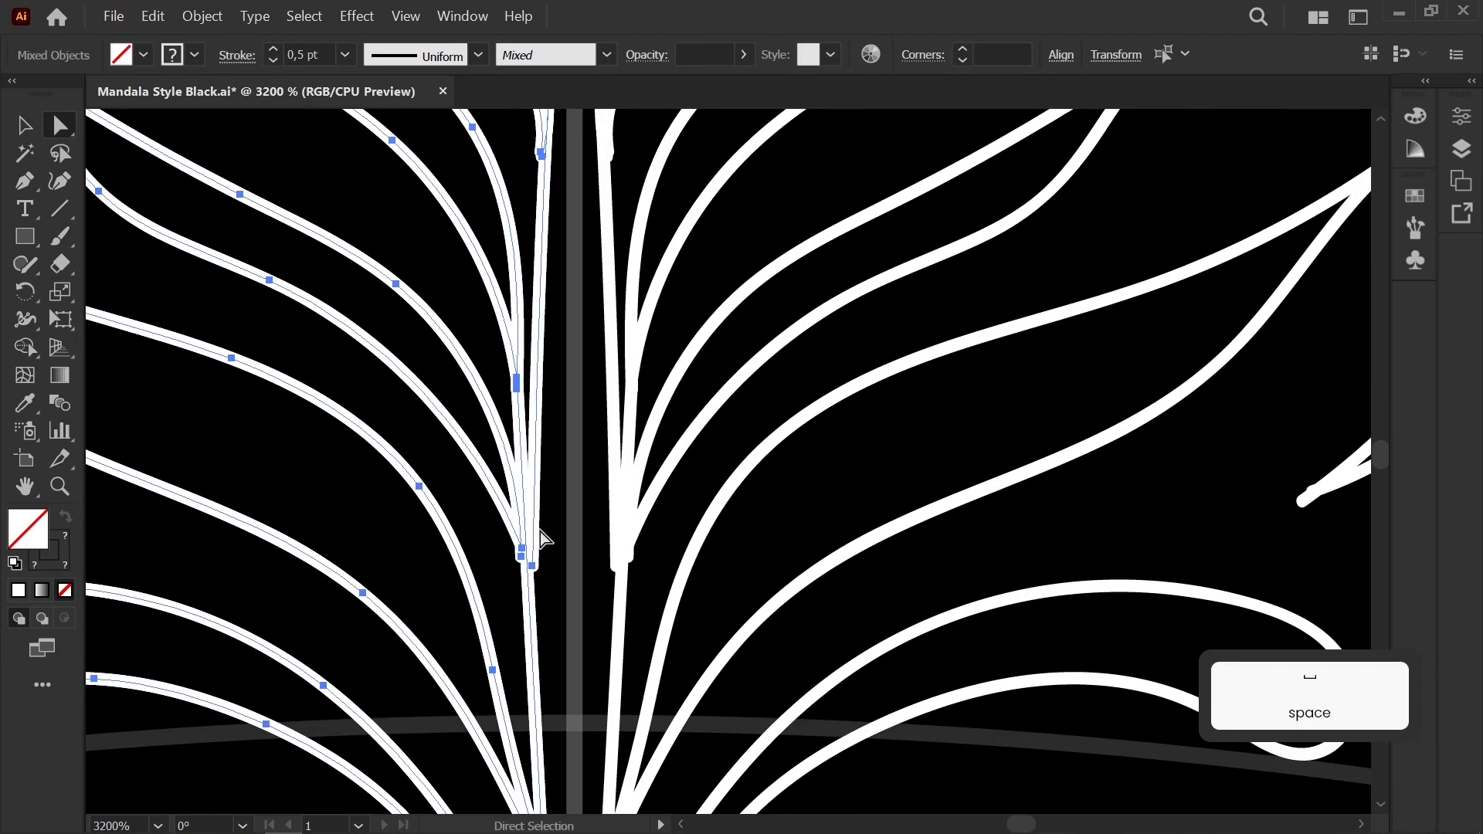
Step: Adjust the stem outline's anchors where its segments meet the leaf bases
{"action": "scroll", "coordinate": [540, 513], "scroll_direction": "up", "scroll_amount": 1}
{"action": "key", "text": "space"}
{"action": "left_click_drag", "start_coordinate": [540, 513], "coordinate": [550, 566]}
{"action": "left_click", "coordinate": [536, 640]}
{"action": "left_click_drag", "start_coordinate": [536, 640], "coordinate": [562, 751]}
{"action": "left_click", "coordinate": [506, 632]}
{"action": "left_click", "coordinate": [518, 626]}
{"action": "left_click", "coordinate": [582, 564]}
Step: Move the lower end anchors of the teardrop outlines and the stem's top anchor onto the guide line to close their joins
{"action": "scroll", "coordinate": [584, 568], "scroll_direction": "down", "scroll_amount": 3}
{"action": "key", "text": "space"}
{"action": "scroll", "coordinate": [570, 390], "scroll_direction": "up", "scroll_amount": 3}
{"action": "left_click", "coordinate": [507, 395]}
{"action": "left_click_drag", "start_coordinate": [517, 294], "coordinate": [518, 354]}
{"action": "left_click", "coordinate": [516, 323]}
{"action": "key", "text": "space"}
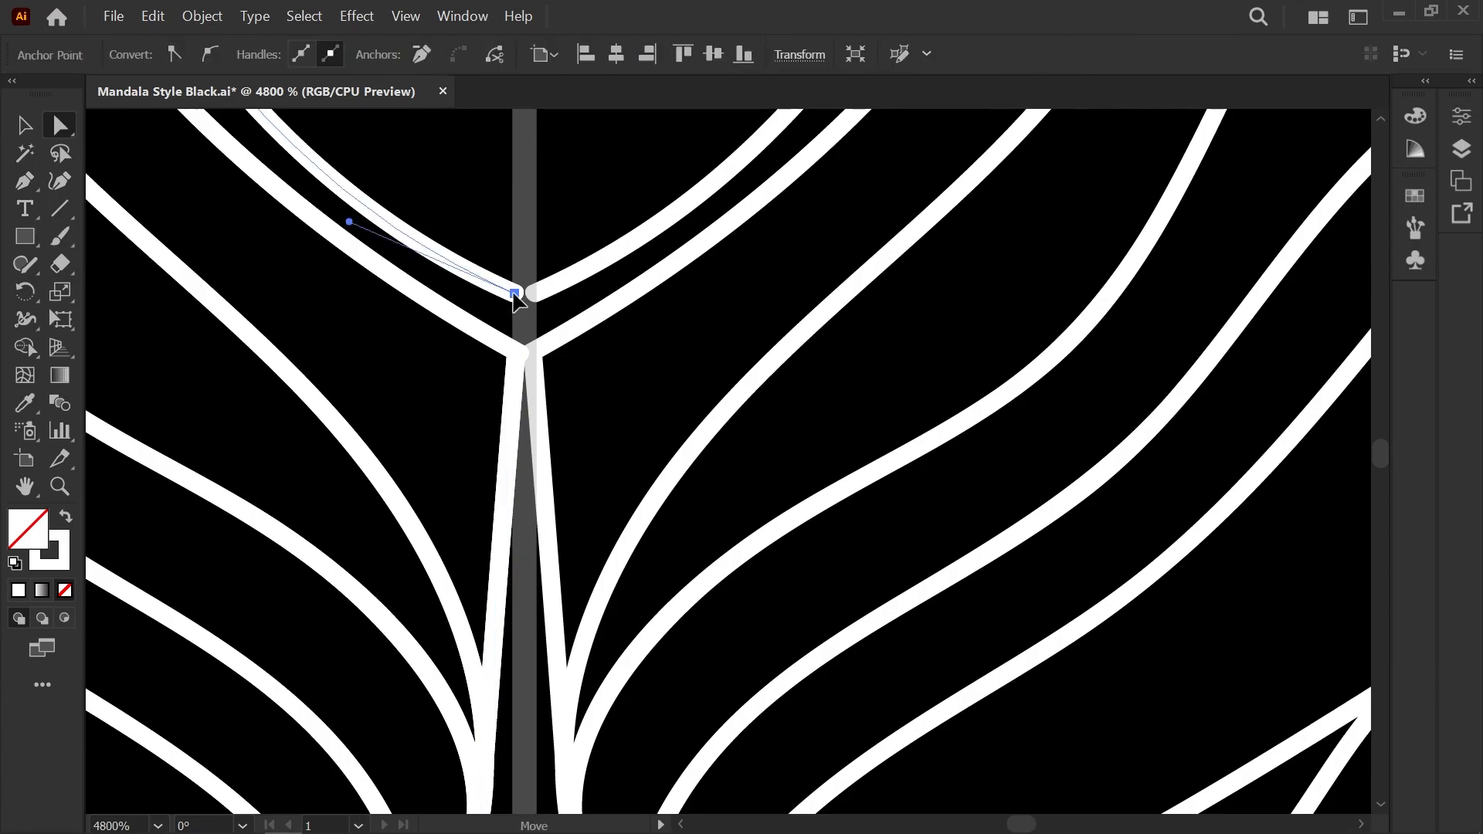
Step: Paint a small circle in the centre of the six-petalled flower
{"action": "scroll", "coordinate": [611, 406], "scroll_direction": "down", "scroll_amount": 4}
{"action": "scroll", "coordinate": [573, 307], "scroll_direction": "up", "scroll_amount": 5}
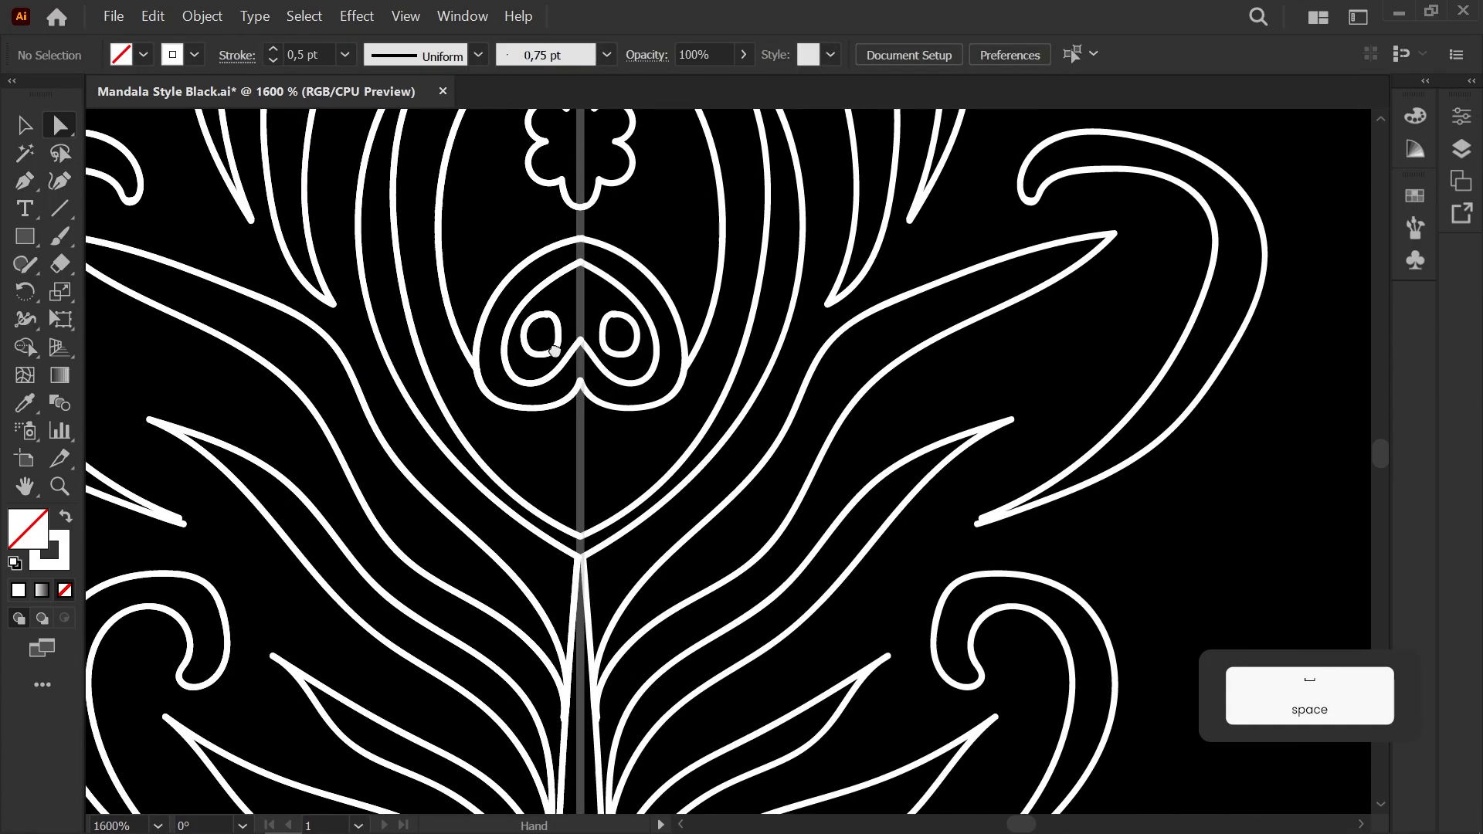
{"action": "key", "text": "b"}
{"action": "left_click_drag", "start_coordinate": [643, 396], "coordinate": [640, 395]}
{"action": "scroll", "coordinate": [601, 478], "scroll_direction": "down", "scroll_amount": 4}
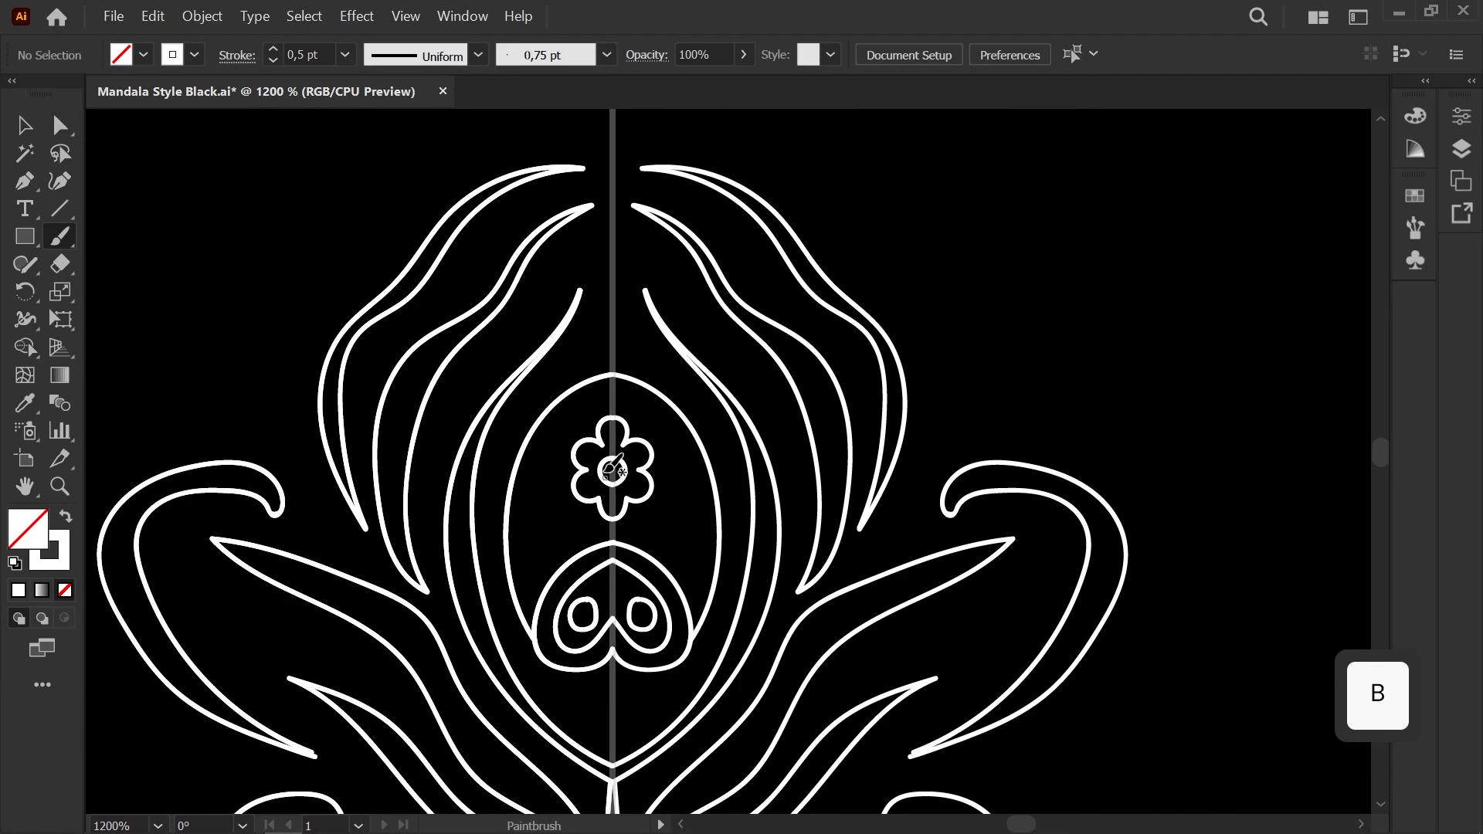
Step: Paint a row of six scallops along the outer edge of the large upper curled leaf
{"action": "left_click_drag", "start_coordinate": [562, 470], "coordinate": [589, 394]}
{"action": "scroll", "coordinate": [585, 400], "scroll_direction": "down", "scroll_amount": 4}
{"action": "scroll", "coordinate": [476, 442], "scroll_direction": "up", "scroll_amount": 3}
{"action": "scroll", "coordinate": [484, 438], "scroll_direction": "up", "scroll_amount": 2}
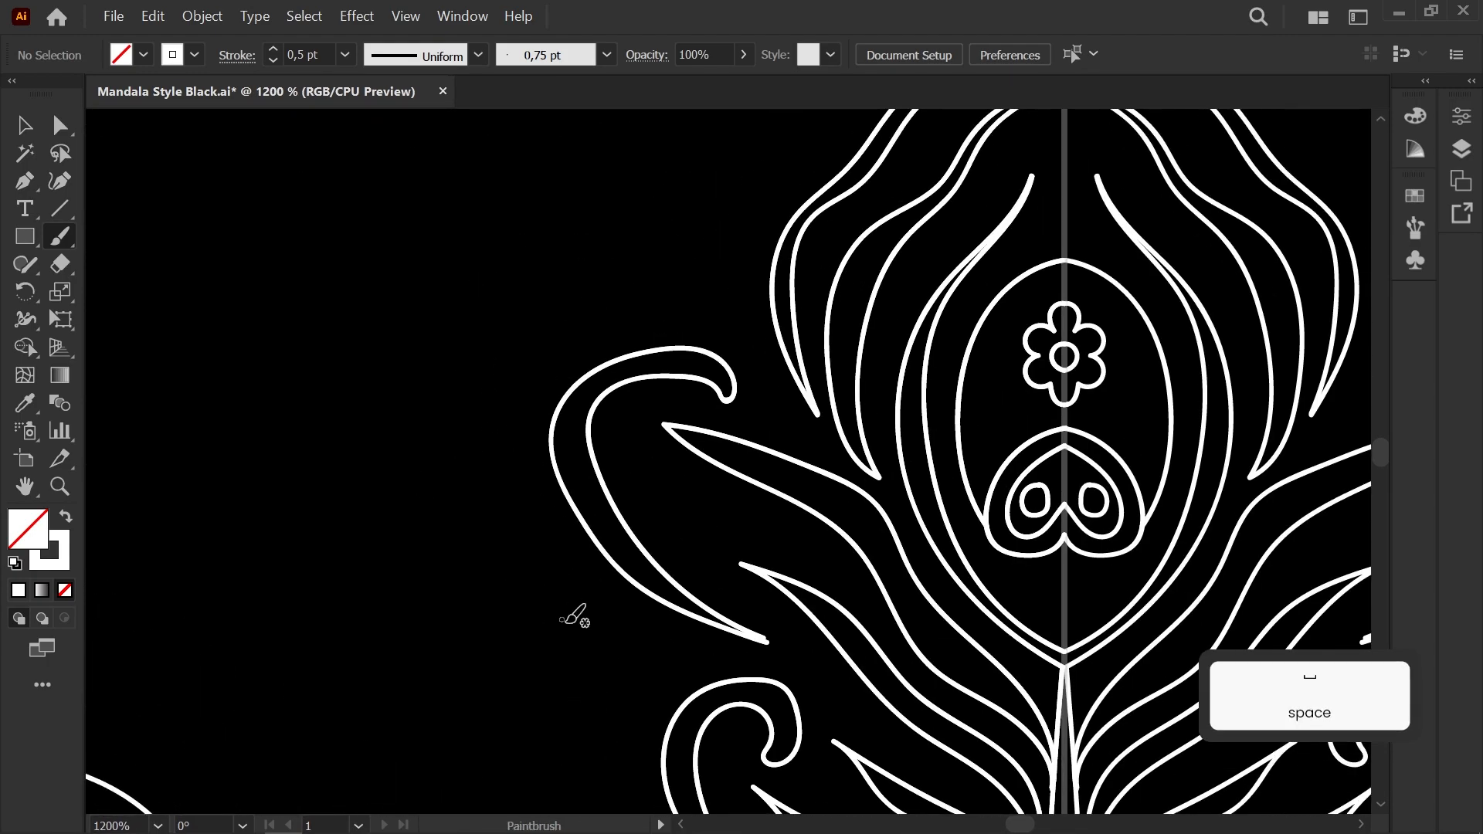
{"action": "key", "text": "b"}
{"action": "left_click_drag", "start_coordinate": [540, 528], "coordinate": [508, 442]}
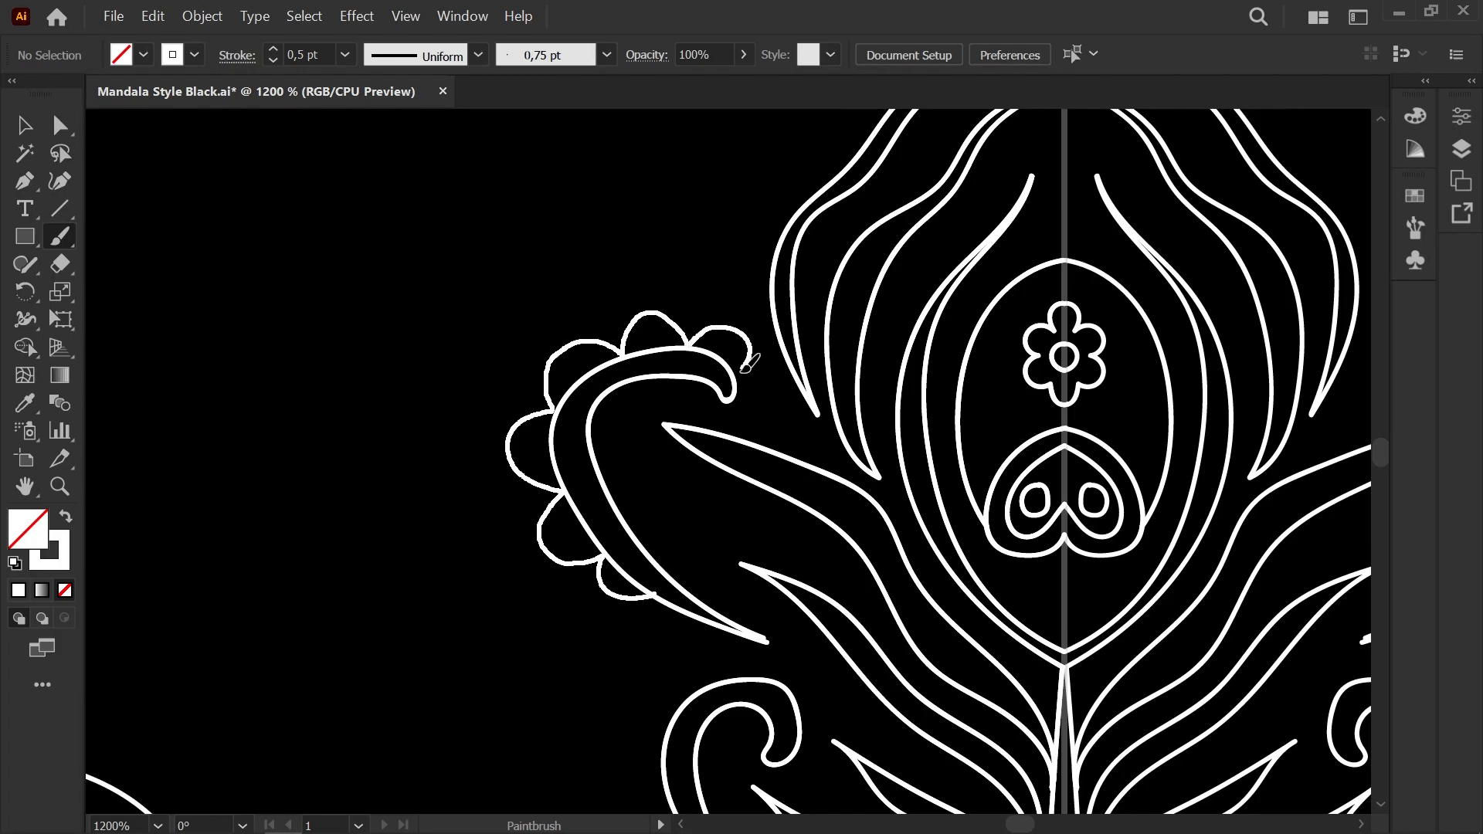
{"action": "left_click_drag", "start_coordinate": [745, 367], "coordinate": [734, 378]}
Step: Adjust the end anchors of the scallops so they meet the upper curled leaf's outline
{"action": "scroll", "coordinate": [618, 348], "scroll_direction": "up", "scroll_amount": 3}
{"action": "key", "text": "a"}
{"action": "left_click_drag", "start_coordinate": [451, 533], "coordinate": [378, 117]}
{"action": "left_click_drag", "start_coordinate": [640, 587], "coordinate": [636, 595]}
{"action": "left_click_drag", "start_coordinate": [946, 720], "coordinate": [938, 709]}
{"action": "left_click", "coordinate": [961, 671]}
Step: Paint a row of four scallops along the outer edge of the smaller lower curled leaf
{"action": "scroll", "coordinate": [961, 671], "scroll_direction": "down", "scroll_amount": 4}
{"action": "left_click_drag", "start_coordinate": [849, 634], "coordinate": [500, 405]}
{"action": "scroll", "coordinate": [565, 591], "scroll_direction": "up", "scroll_amount": 3}
{"action": "left_click_drag", "start_coordinate": [566, 590], "coordinate": [744, 672]}
{"action": "key", "text": "b"}
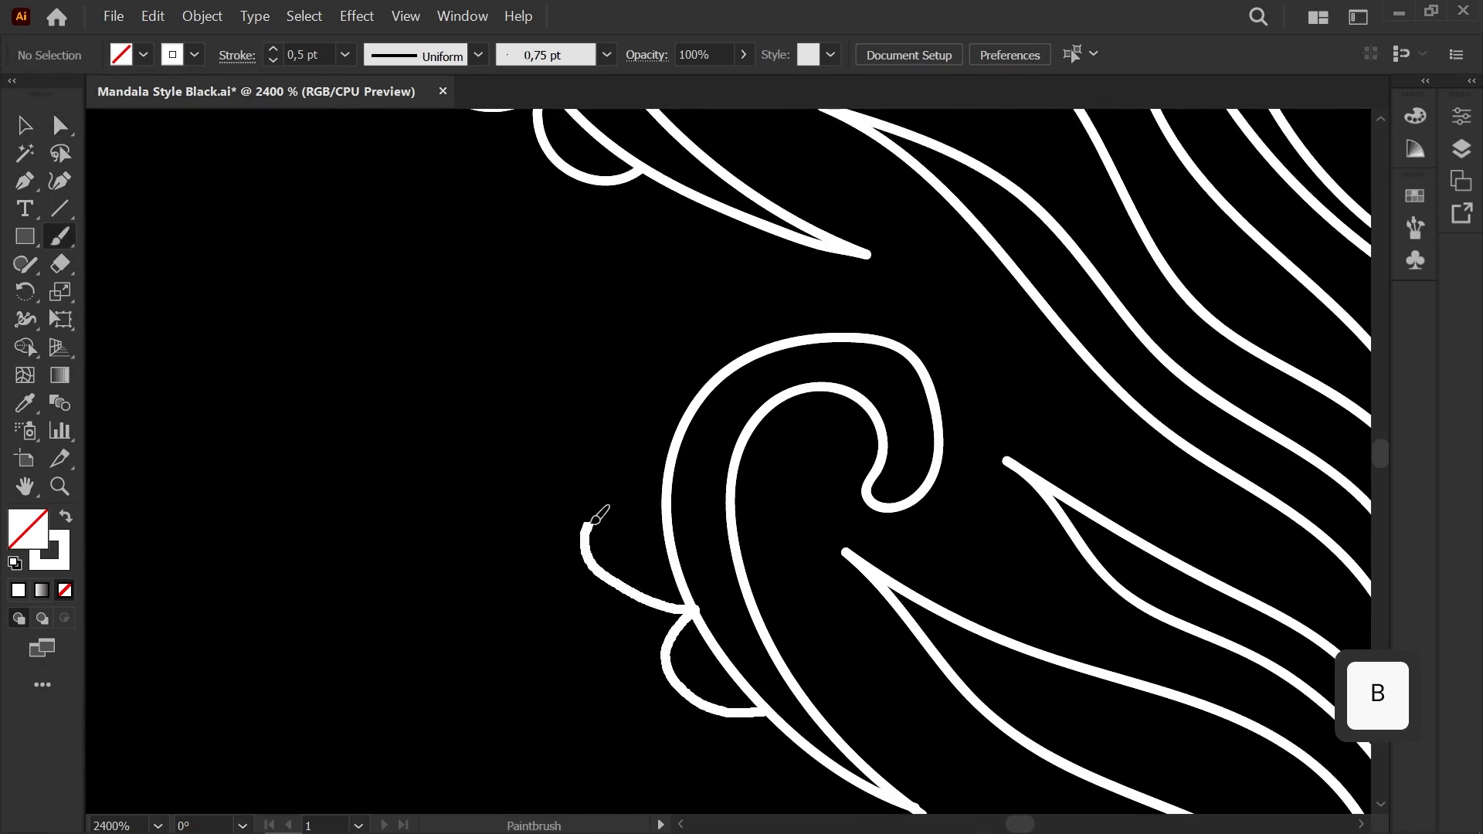
{"action": "left_click_drag", "start_coordinate": [619, 354], "coordinate": [736, 357]}
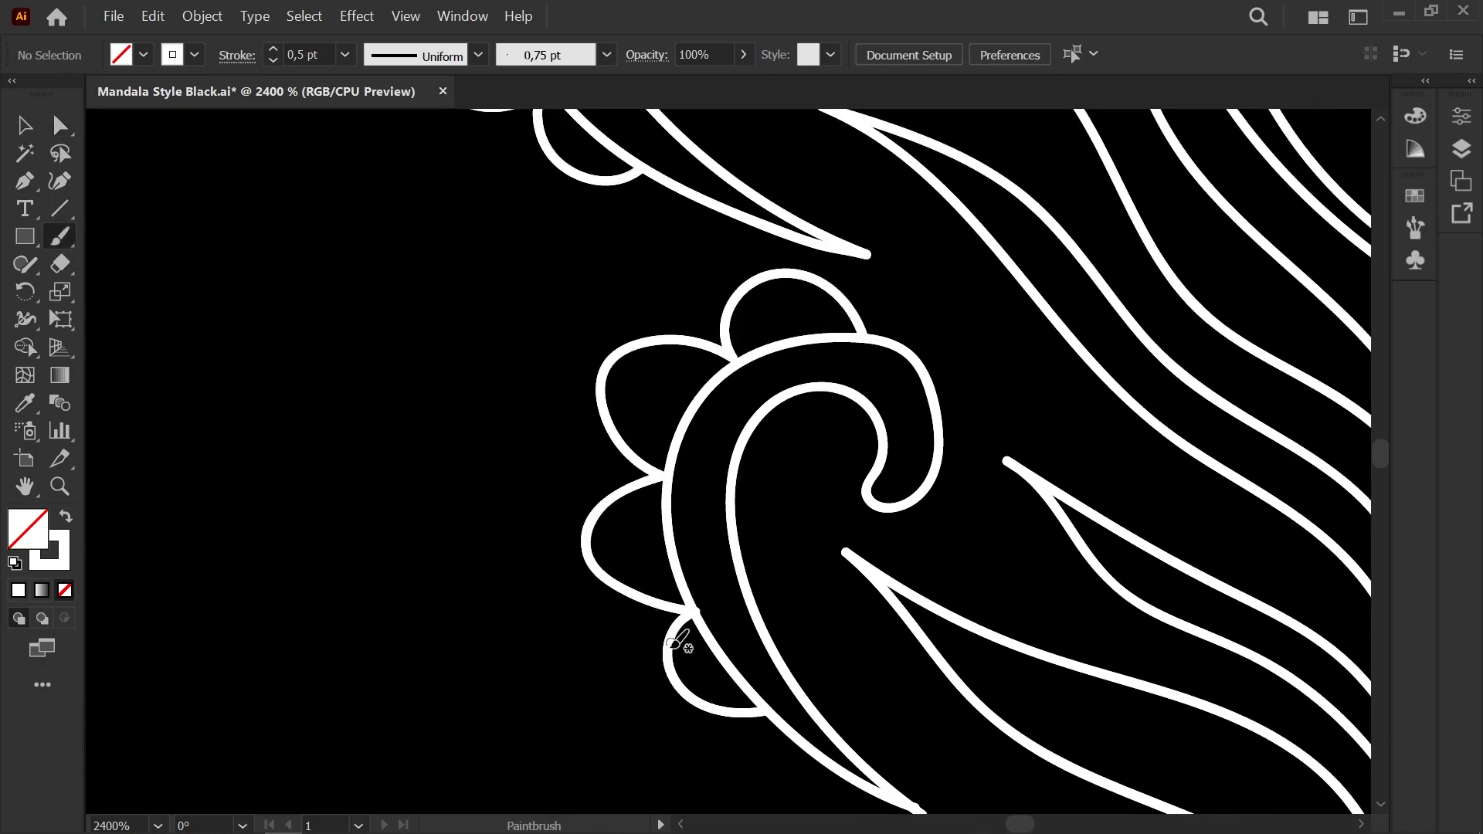
Step: Adjust the end anchors of the scallops so they meet the smaller lower curled leaf's outline
{"action": "scroll", "coordinate": [726, 587], "scroll_direction": "up", "scroll_amount": 1}
{"action": "key", "text": "a"}
{"action": "left_click", "coordinate": [660, 634]}
{"action": "left_click_drag", "start_coordinate": [686, 621], "coordinate": [682, 619]}
{"action": "left_click", "coordinate": [684, 572]}
Step: Paint a row of scallops along the outer edge of the outermost strand at the feather's head
{"action": "scroll", "coordinate": [684, 571], "scroll_direction": "down", "scroll_amount": 4}
{"action": "left_click_drag", "start_coordinate": [579, 594], "coordinate": [389, 598]}
{"action": "scroll", "coordinate": [496, 397], "scroll_direction": "down", "scroll_amount": 2}
{"action": "scroll", "coordinate": [536, 404], "scroll_direction": "up", "scroll_amount": 4}
{"action": "key", "text": "b"}
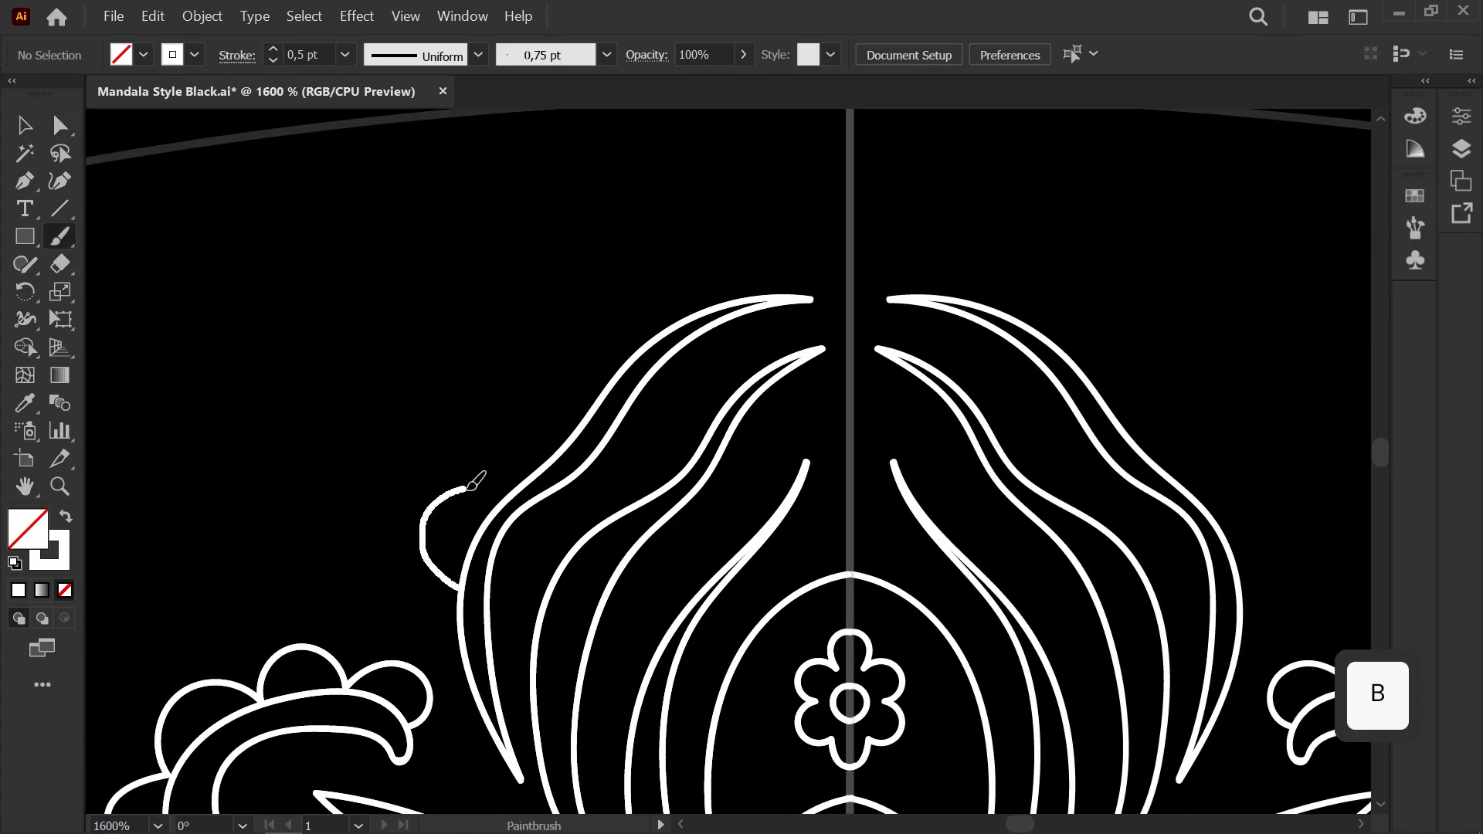
{"action": "left_click_drag", "start_coordinate": [599, 317], "coordinate": [689, 265]}
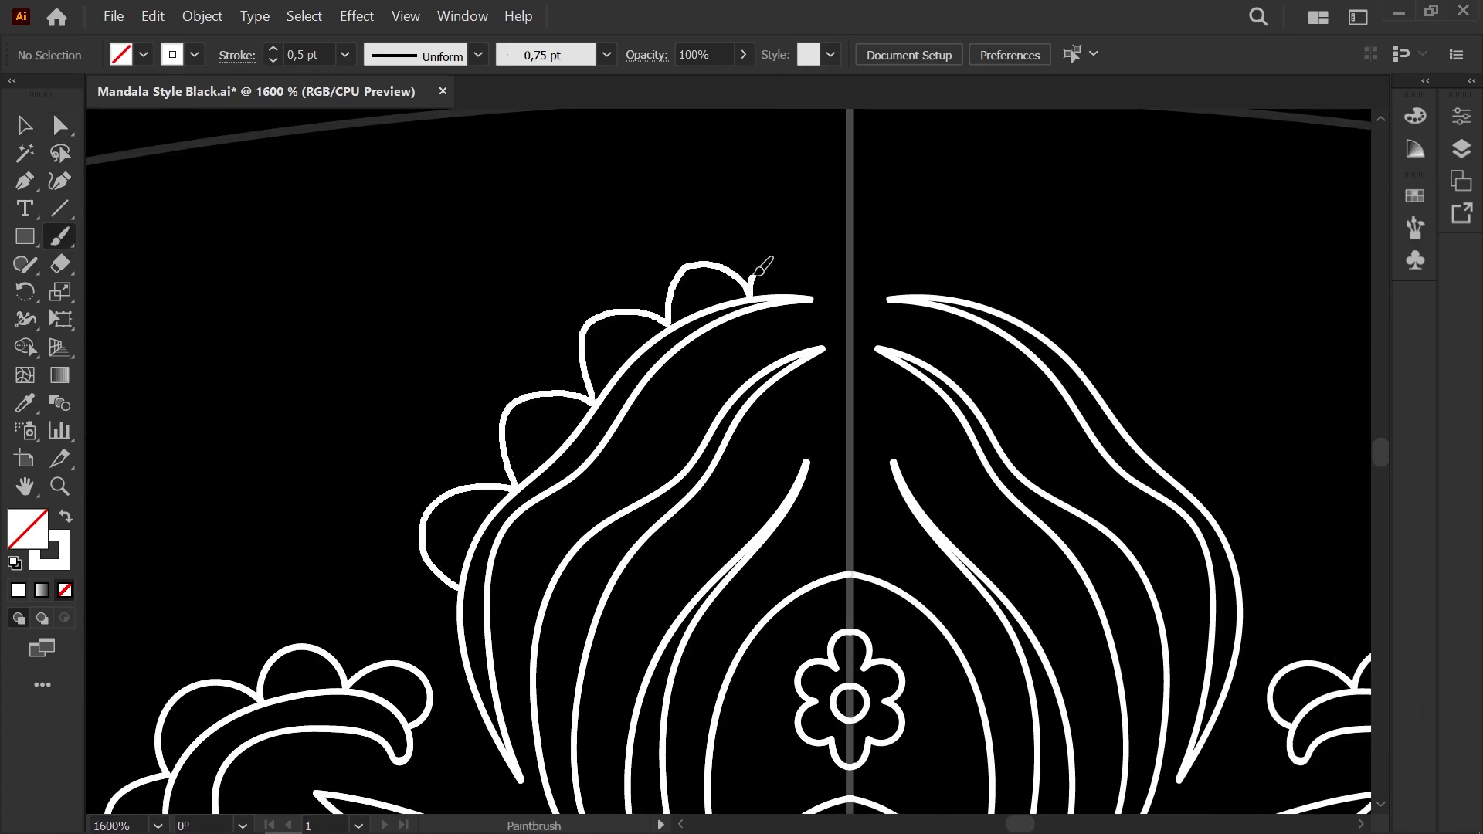
{"action": "left_click_drag", "start_coordinate": [805, 294], "coordinate": [804, 297]}
Step: Adjust the end anchor of the scallops so it meets the outermost head strand's outline
{"action": "scroll", "coordinate": [787, 347], "scroll_direction": "down", "scroll_amount": 1}
{"action": "scroll", "coordinate": [773, 346], "scroll_direction": "up", "scroll_amount": 2}
{"action": "key", "text": "a"}
{"action": "left_click_drag", "start_coordinate": [736, 369], "coordinate": [737, 373]}
{"action": "left_click", "coordinate": [745, 429]}
Step: Paint pointed leaf shapes around the tips of the upper three side strands below the feather's head
{"action": "key", "text": "space"}
{"action": "scroll", "coordinate": [745, 429], "scroll_direction": "down", "scroll_amount": 4}
{"action": "scroll", "coordinate": [646, 414], "scroll_direction": "up", "scroll_amount": 4}
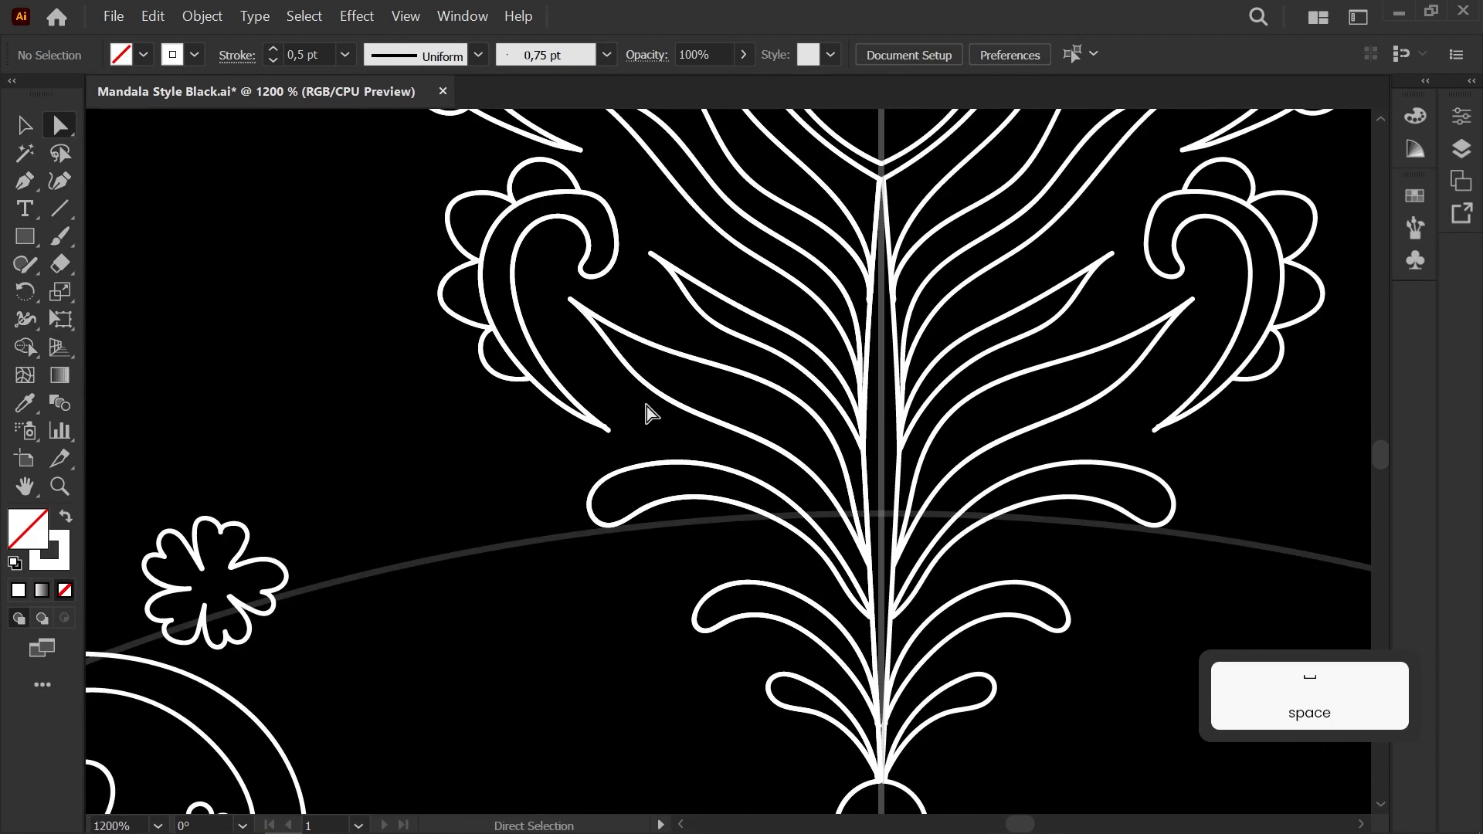
{"action": "scroll", "coordinate": [639, 473], "scroll_direction": "down", "scroll_amount": 1}
{"action": "key", "text": "b"}
{"action": "key", "text": "space"}
{"action": "scroll", "coordinate": [549, 438], "scroll_direction": "down", "scroll_amount": 1}
{"action": "scroll", "coordinate": [525, 448], "scroll_direction": "up", "scroll_amount": 1}
{"action": "left_click_drag", "start_coordinate": [525, 447], "coordinate": [590, 644]}
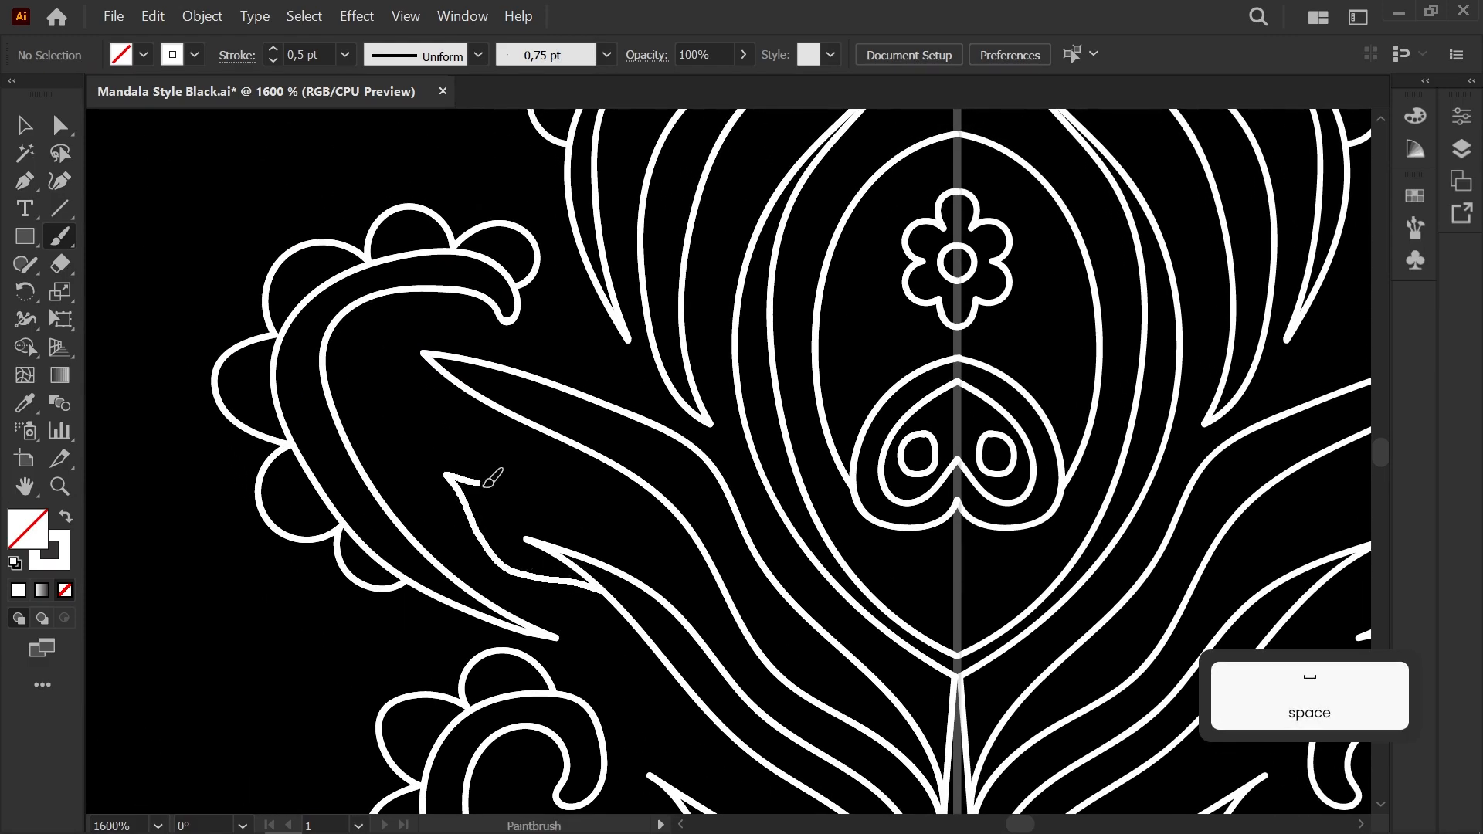
{"action": "left_click_drag", "start_coordinate": [533, 427], "coordinate": [489, 439]}
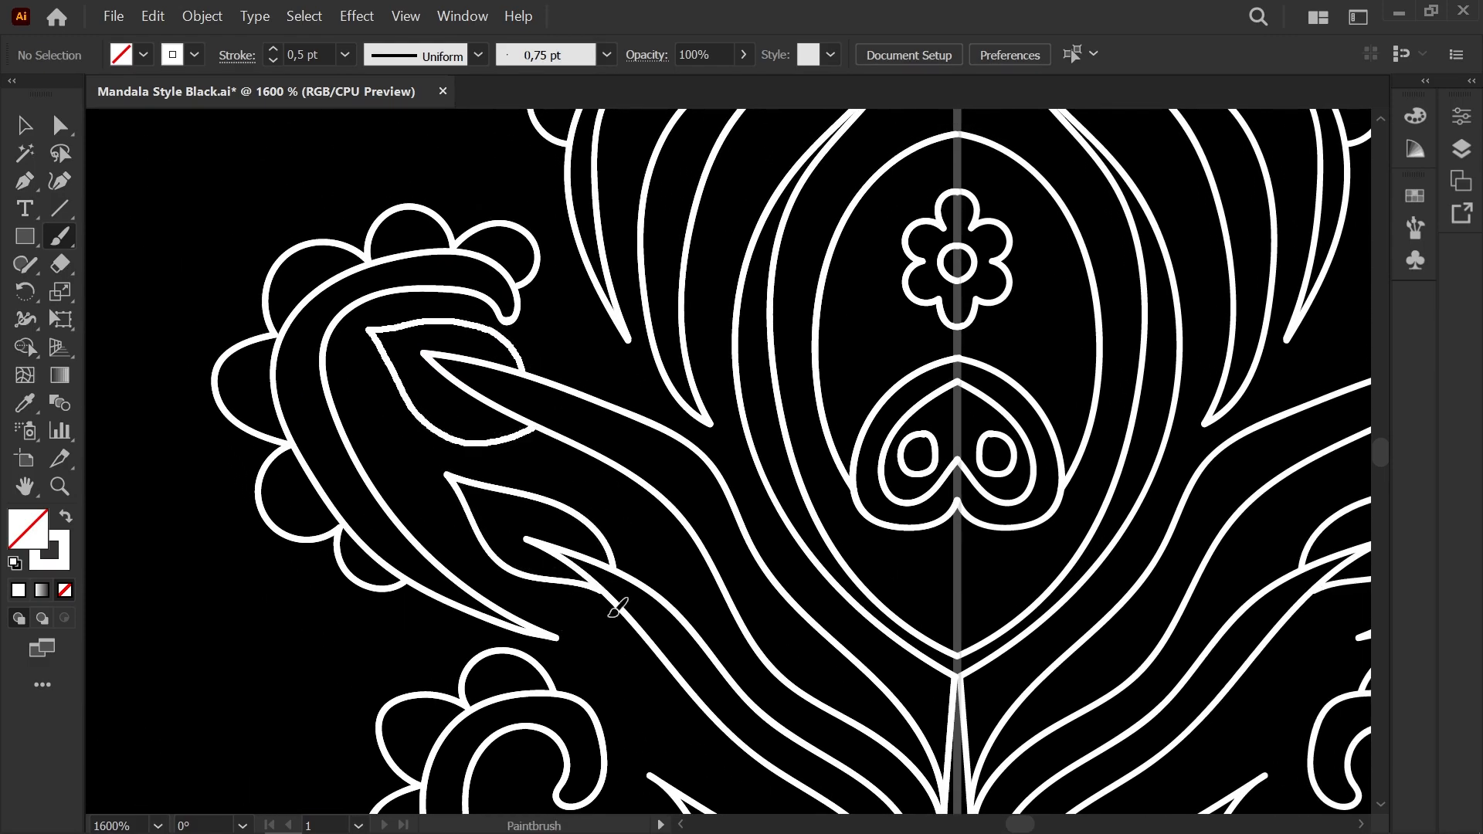
{"action": "left_click_drag", "start_coordinate": [612, 574], "coordinate": [627, 243]}
{"action": "left_click_drag", "start_coordinate": [745, 471], "coordinate": [745, 478]}
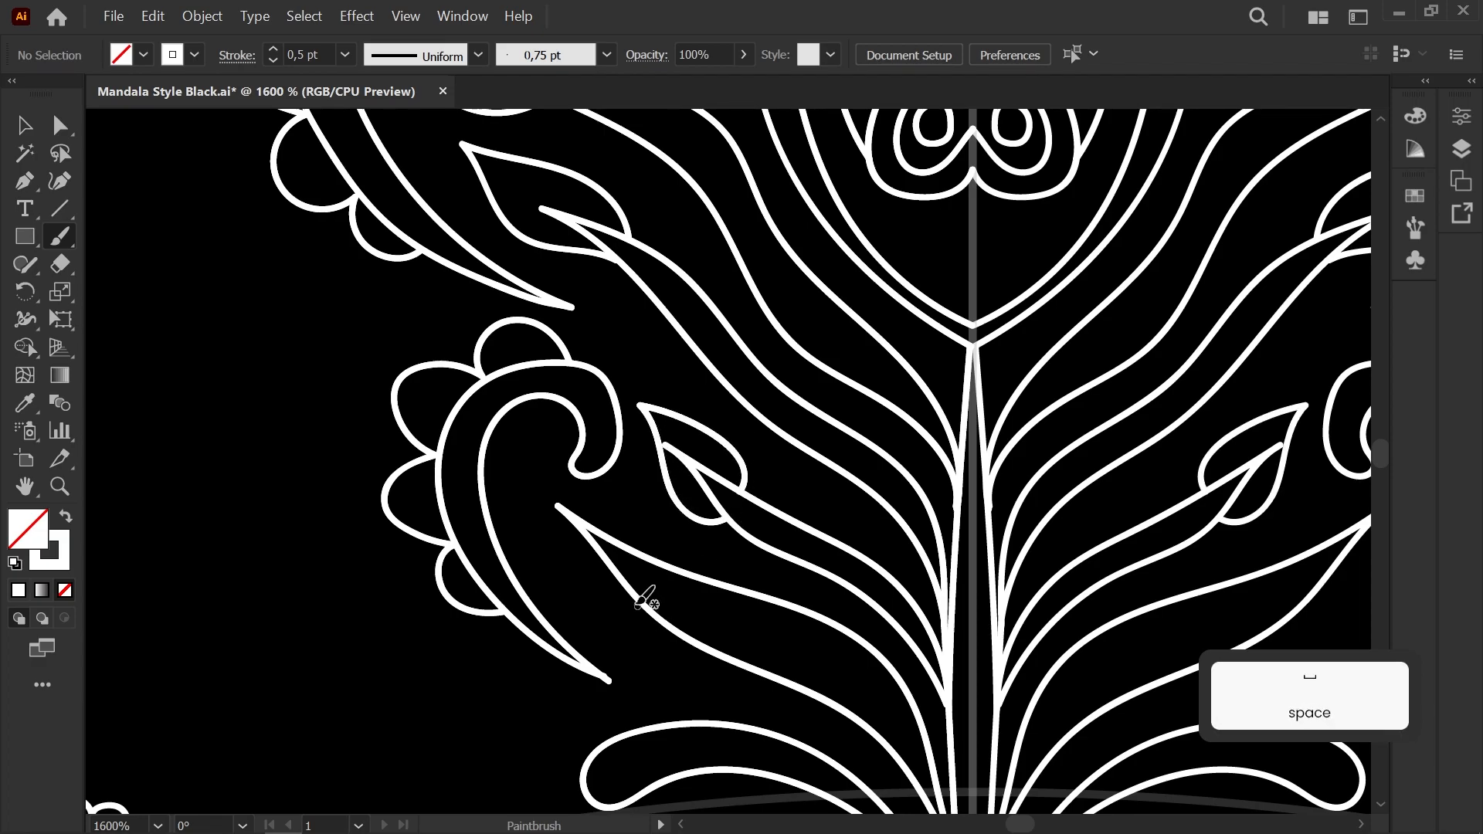
Step: Undo the last stroke, then paint pointed leaf shapes around the tips of the lowest side strand and the inner head strands
{"action": "key", "text": "ctrl+z"}
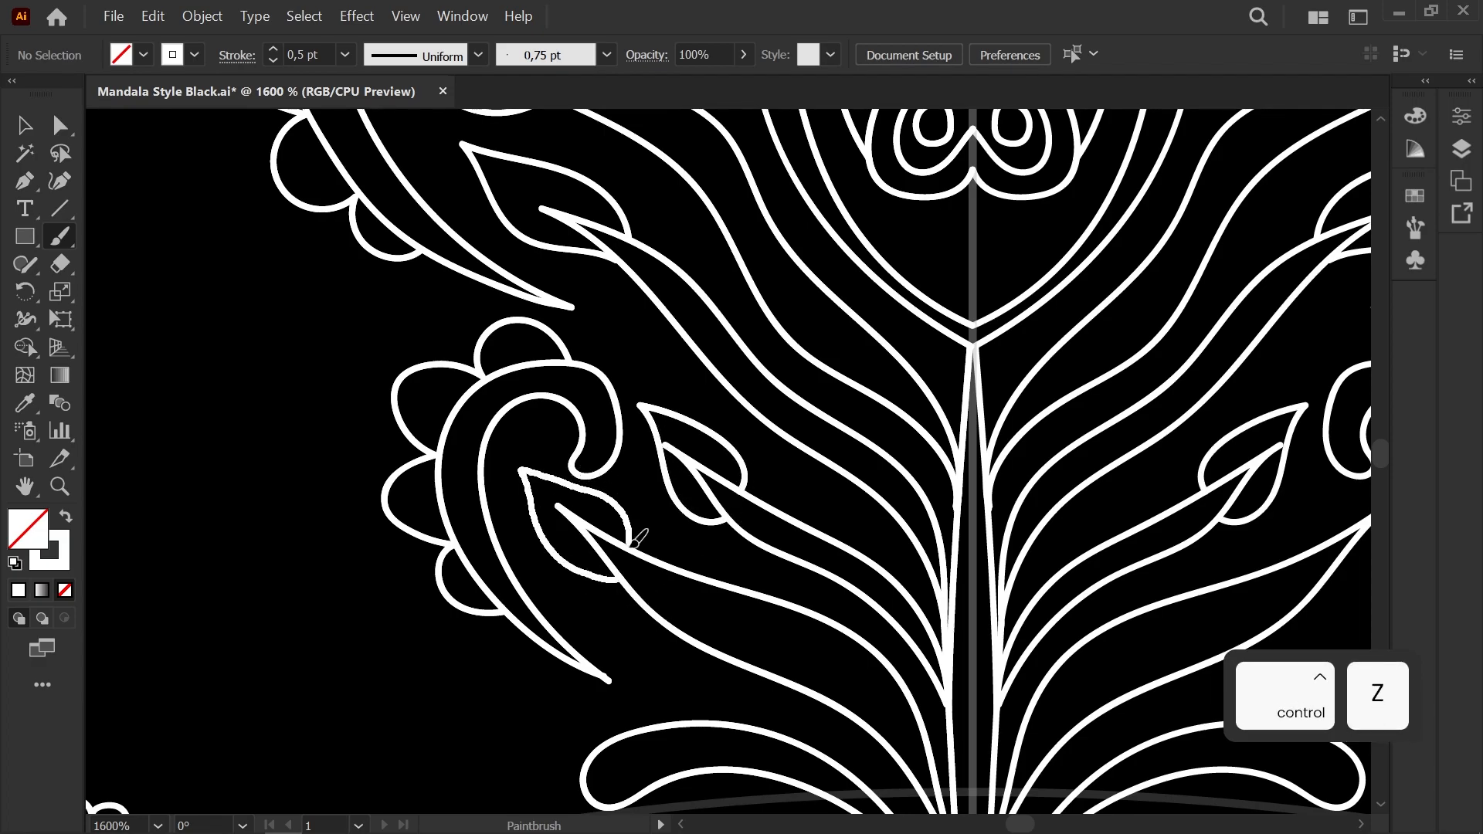
{"action": "left_click_drag", "start_coordinate": [631, 544], "coordinate": [630, 545]}
{"action": "left_click_drag", "start_coordinate": [620, 694], "coordinate": [623, 433]}
{"action": "scroll", "coordinate": [703, 597], "scroll_direction": "down", "scroll_amount": 2}
{"action": "left_click_drag", "start_coordinate": [684, 210], "coordinate": [633, 414]}
{"action": "scroll", "coordinate": [719, 268], "scroll_direction": "up", "scroll_amount": 2}
{"action": "mouse_move", "coordinate": [718, 268]}
{"action": "left_mouse_down"}
{"action": "mouse_move", "coordinate": [741, 338]}
{"action": "mouse_move", "coordinate": [589, 558]}
{"action": "mouse_move", "coordinate": [632, 545]}
{"action": "mouse_move", "coordinate": [656, 248]}
{"action": "left_mouse_up"}
{"action": "scroll", "coordinate": [577, 445], "scroll_direction": "down", "scroll_amount": 3}
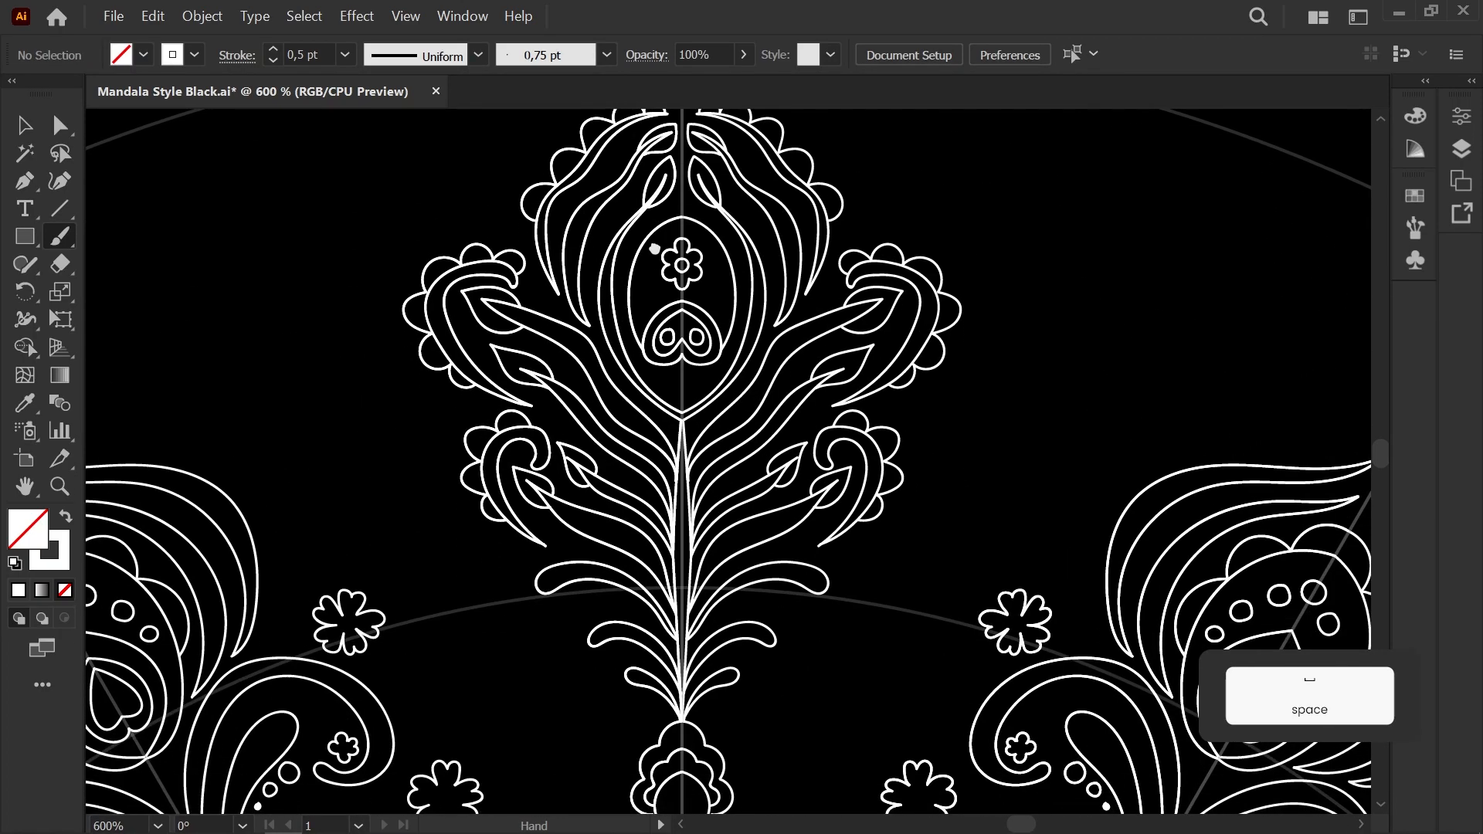
Step: Paint a crescent beneath the heart shape inside the feather's central eye
{"action": "scroll", "coordinate": [679, 398], "scroll_direction": "up", "scroll_amount": 4}
{"action": "left_click_drag", "start_coordinate": [679, 398], "coordinate": [682, 562]}
{"action": "left_click_drag", "start_coordinate": [695, 450], "coordinate": [716, 527]}
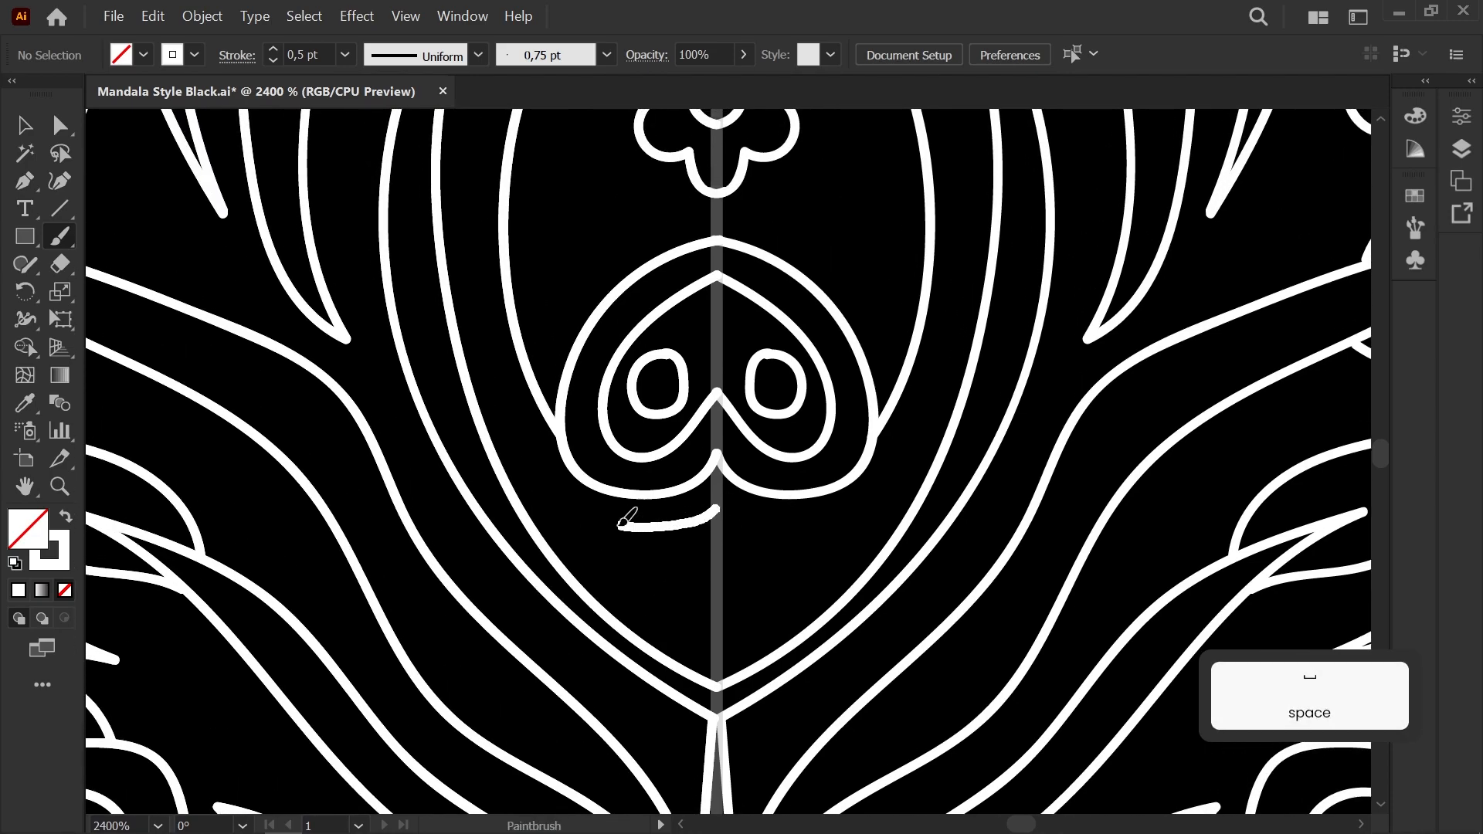
{"action": "left_click_drag", "start_coordinate": [719, 651], "coordinate": [720, 652]}
Step: Adjust the anchor at the lower curled leaf's pointed tip so the two outlines meet
{"action": "scroll", "coordinate": [704, 526], "scroll_direction": "down", "scroll_amount": 4}
{"action": "left_click_drag", "start_coordinate": [690, 531], "coordinate": [692, 337]}
{"action": "scroll", "coordinate": [584, 628], "scroll_direction": "up", "scroll_amount": 3}
{"action": "left_click_drag", "start_coordinate": [586, 610], "coordinate": [686, 521]}
{"action": "scroll", "coordinate": [618, 464], "scroll_direction": "up", "scroll_amount": 2}
{"action": "key", "text": "a"}
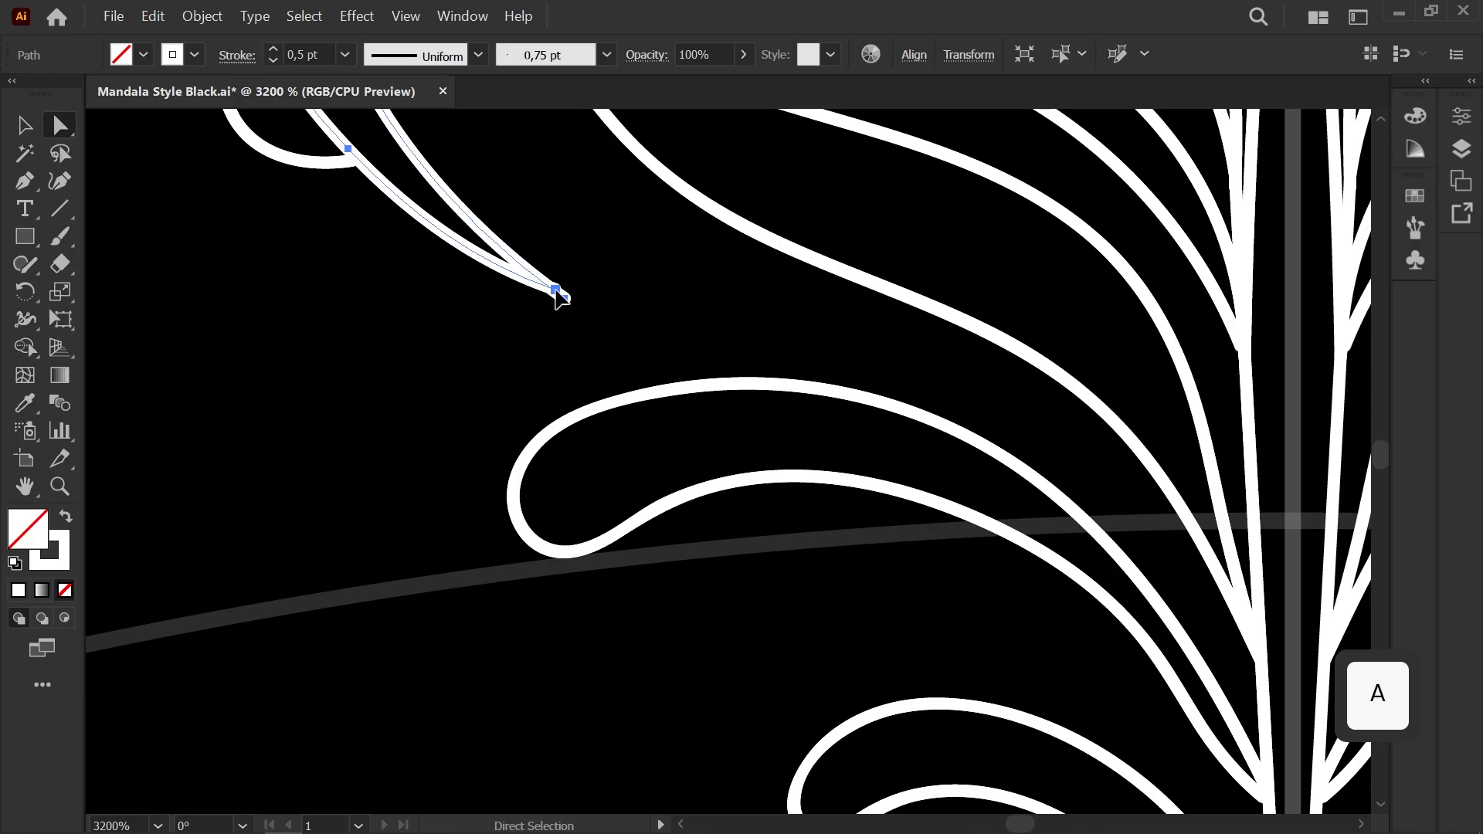
{"action": "left_click", "coordinate": [563, 303]}
Step: Paint four curved crossbars inside the longest rounded leaf near the feather's base
{"action": "scroll", "coordinate": [622, 462], "scroll_direction": "down", "scroll_amount": 1}
{"action": "left_click_drag", "start_coordinate": [691, 394], "coordinate": [726, 476]}
{"action": "left_click_drag", "start_coordinate": [942, 434], "coordinate": [950, 509]}
{"action": "scroll", "coordinate": [952, 467], "scroll_direction": "down", "scroll_amount": 1}
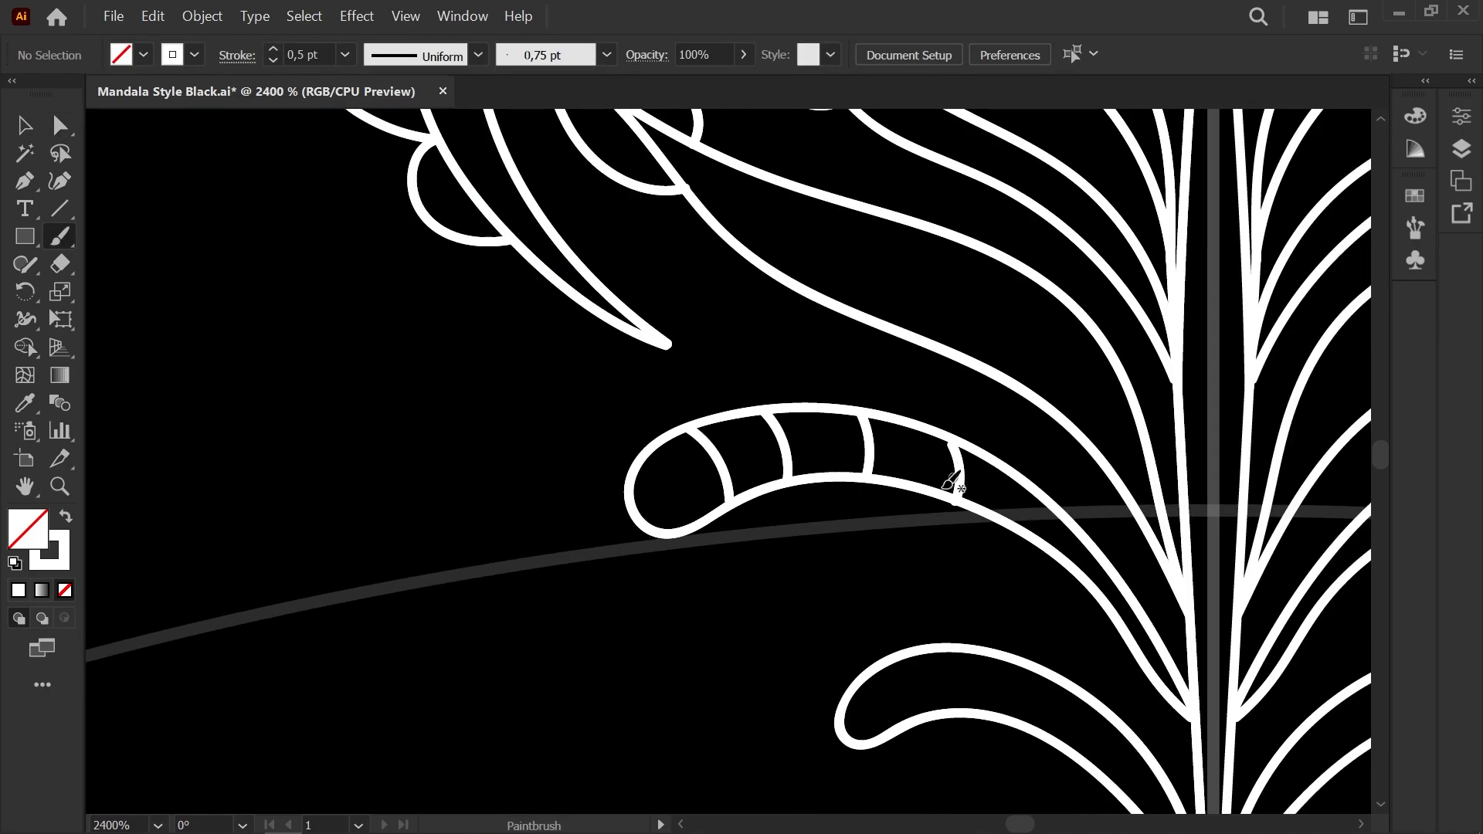
Step: Adjust the end anchors of the crossbars so they meet the longest rounded leaf's outline
{"action": "left_click_drag", "start_coordinate": [908, 638], "coordinate": [662, 430]}
{"action": "scroll", "coordinate": [662, 431], "scroll_direction": "up", "scroll_amount": 1}
{"action": "scroll", "coordinate": [708, 490], "scroll_direction": "up", "scroll_amount": 1}
{"action": "key", "text": "a"}
{"action": "mouse_move", "coordinate": [722, 188]}
{"action": "left_mouse_down"}
{"action": "mouse_move", "coordinate": [709, 490]}
{"action": "mouse_move", "coordinate": [711, 441]}
{"action": "mouse_move", "coordinate": [651, 511]}
{"action": "left_mouse_up"}
{"action": "left_click", "coordinate": [753, 391]}
Step: Paint curved crossbars inside the middle and the smallest rounded leaves at the feather's base
{"action": "scroll", "coordinate": [752, 391], "scroll_direction": "down", "scroll_amount": 5}
{"action": "scroll", "coordinate": [622, 402], "scroll_direction": "up", "scroll_amount": 3}
{"action": "left_click_drag", "start_coordinate": [622, 402], "coordinate": [582, 616]}
{"action": "key", "text": "b"}
{"action": "left_click_drag", "start_coordinate": [593, 666], "coordinate": [513, 551]}
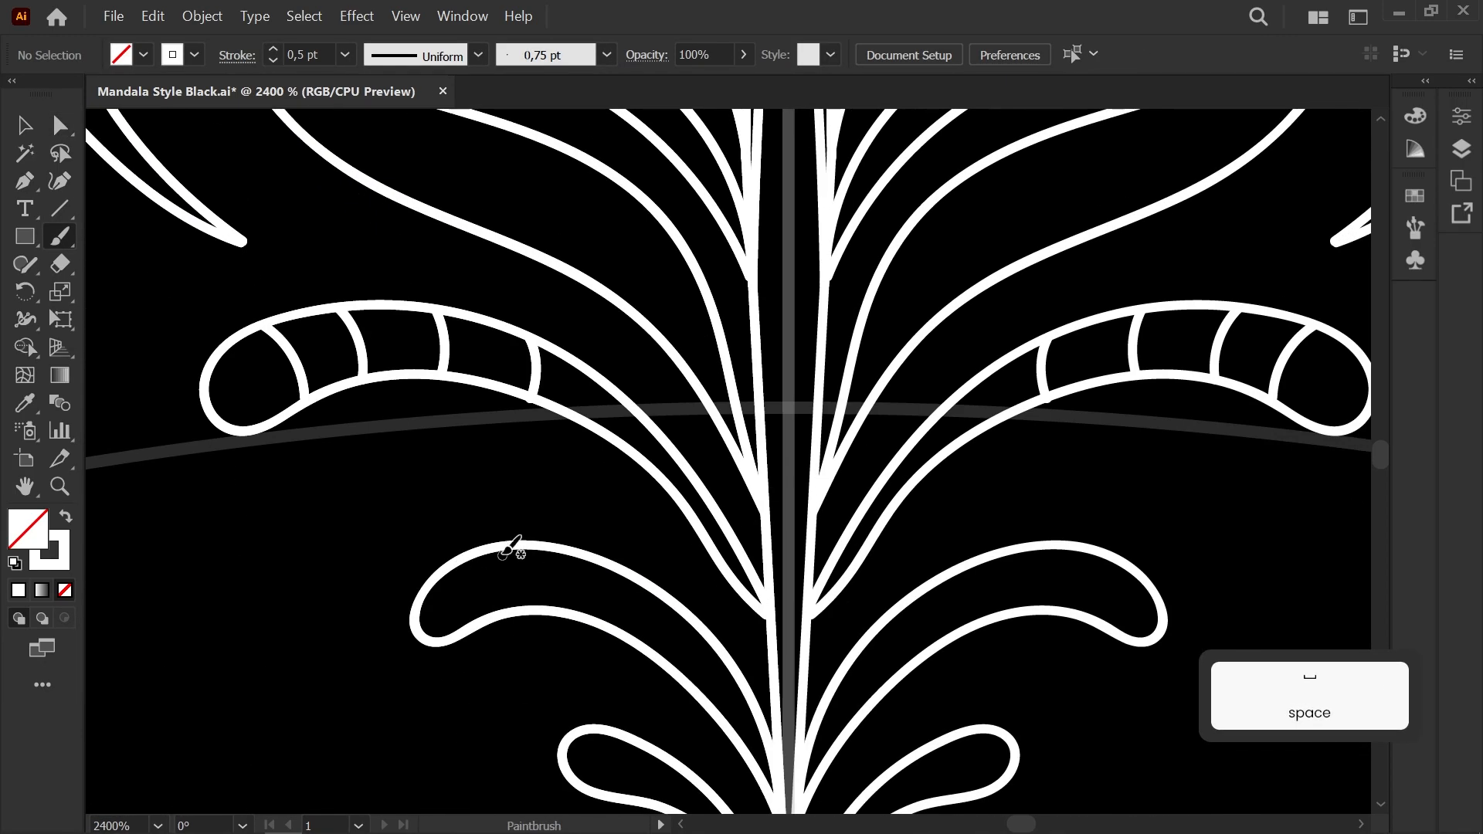
{"action": "left_click_drag", "start_coordinate": [630, 686], "coordinate": [629, 503]}
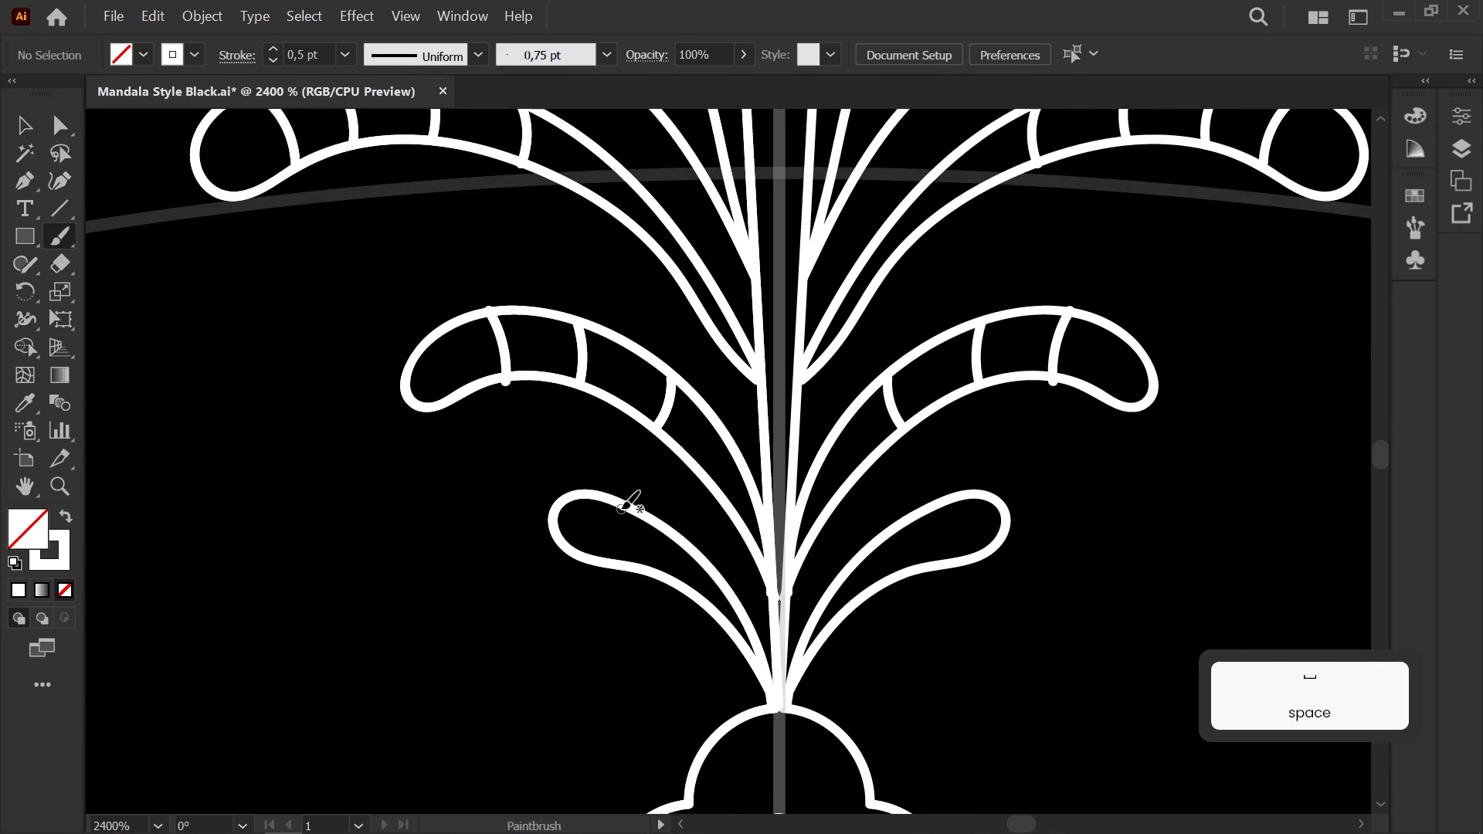
Step: Adjust the protruding crossbar ends so they meet the outlines of the middle and smallest rounded leaves
{"action": "key", "text": "a"}
{"action": "scroll", "coordinate": [724, 487], "scroll_direction": "up", "scroll_amount": 1}
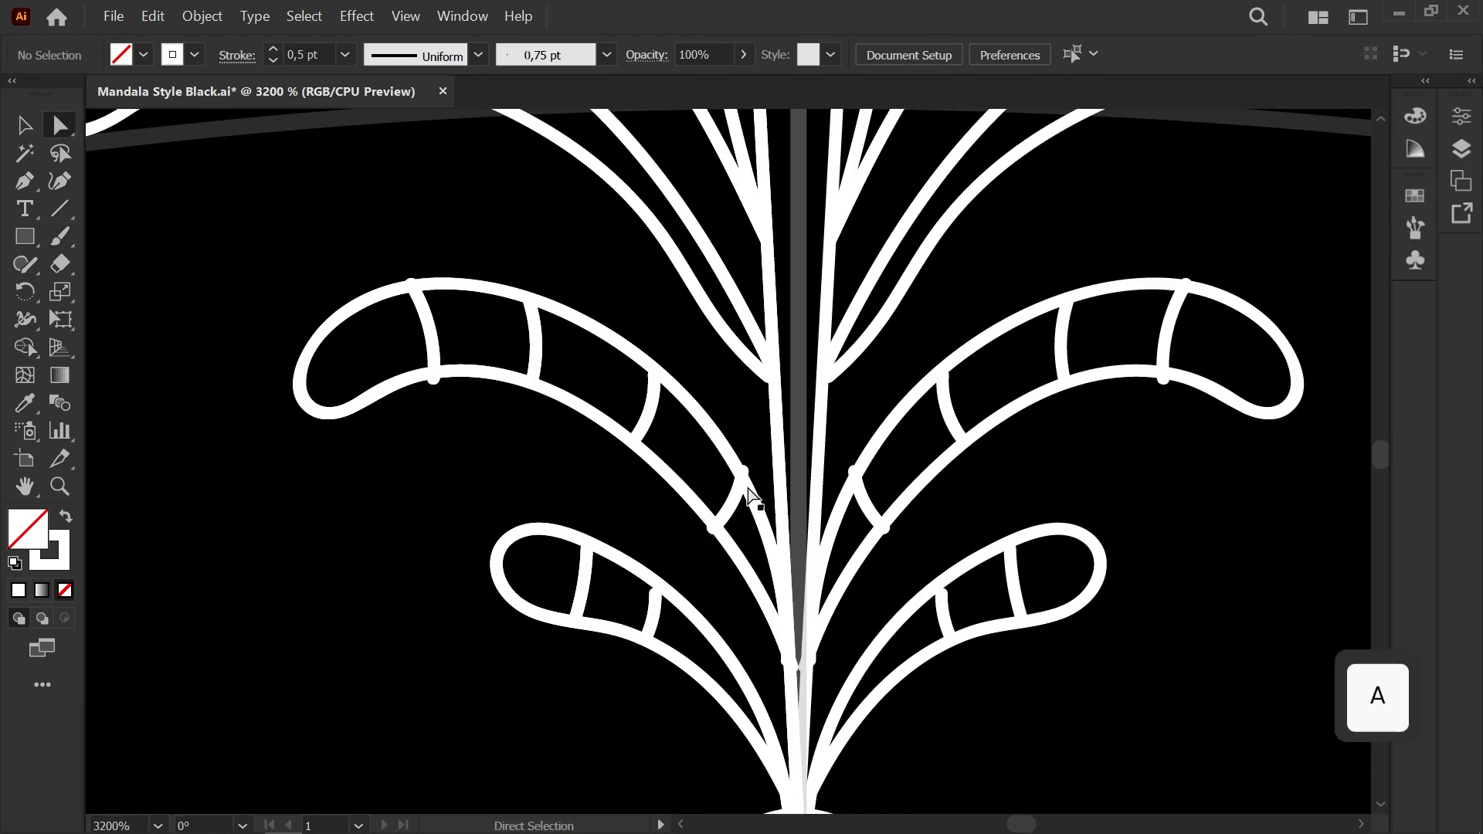
{"action": "left_click", "coordinate": [744, 472]}
{"action": "left_click", "coordinate": [657, 597]}
{"action": "left_click", "coordinate": [433, 378]}
{"action": "left_click", "coordinate": [713, 529]}
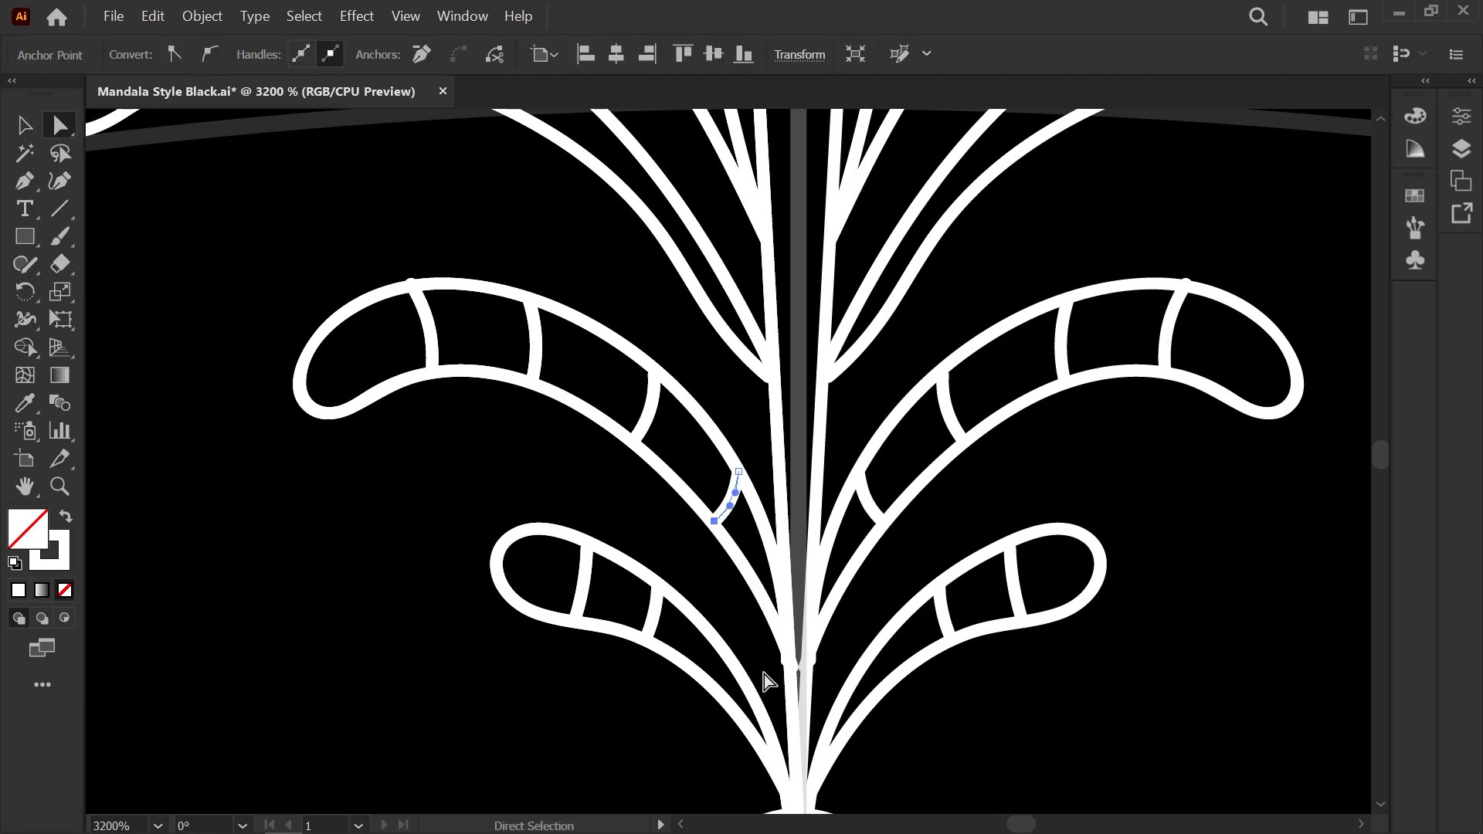
Step: Move the base anchors of the middle rounded leaf so they sit cleanly on the stem
{"action": "left_click", "coordinate": [790, 665]}
{"action": "scroll", "coordinate": [790, 665], "scroll_direction": "up", "scroll_amount": 3}
{"action": "key", "text": "space"}
{"action": "left_click_drag", "start_coordinate": [780, 672], "coordinate": [722, 494]}
{"action": "left_click", "coordinate": [661, 529]}
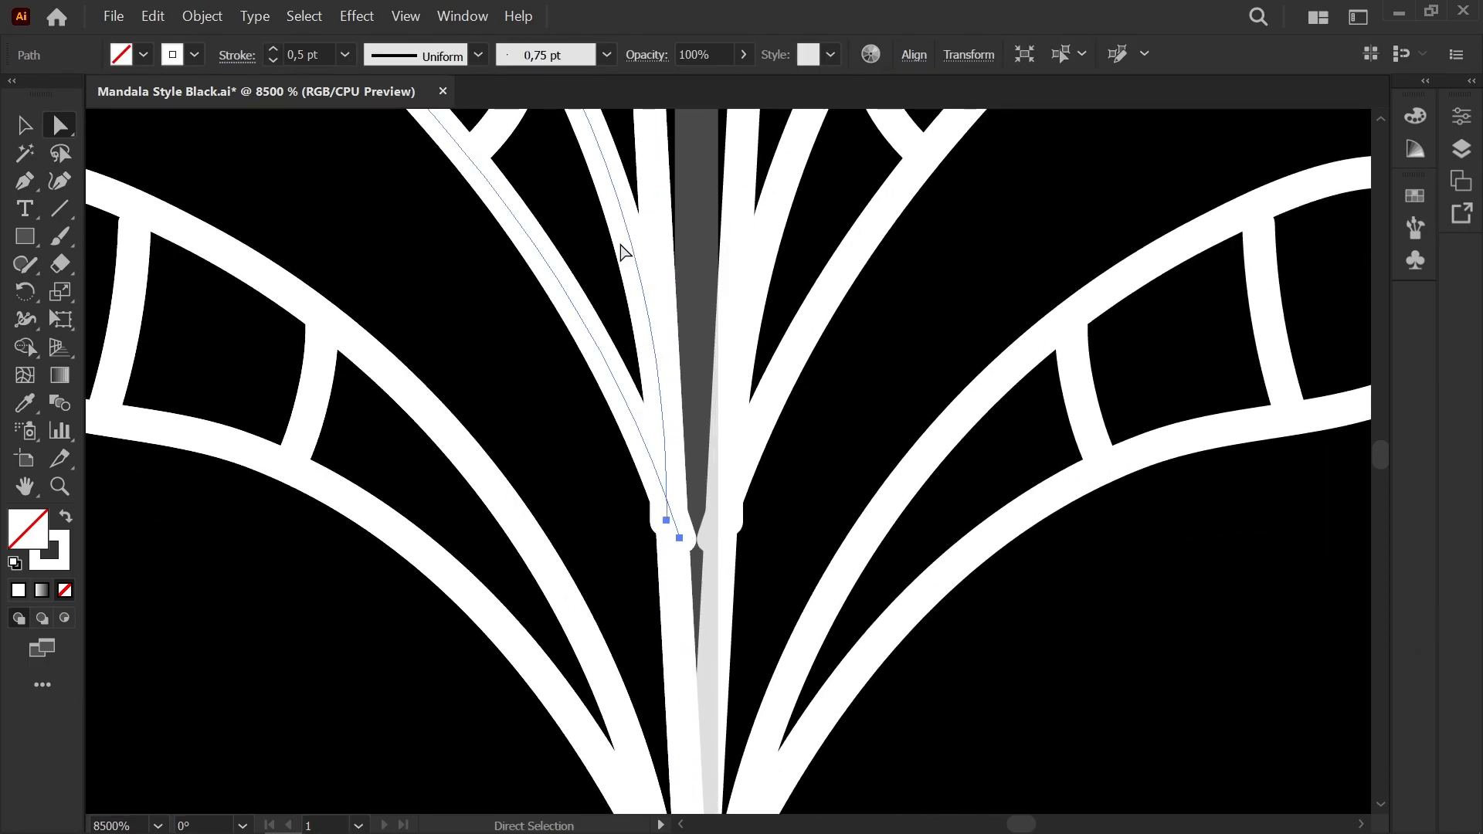
{"action": "left_click", "coordinate": [673, 523]}
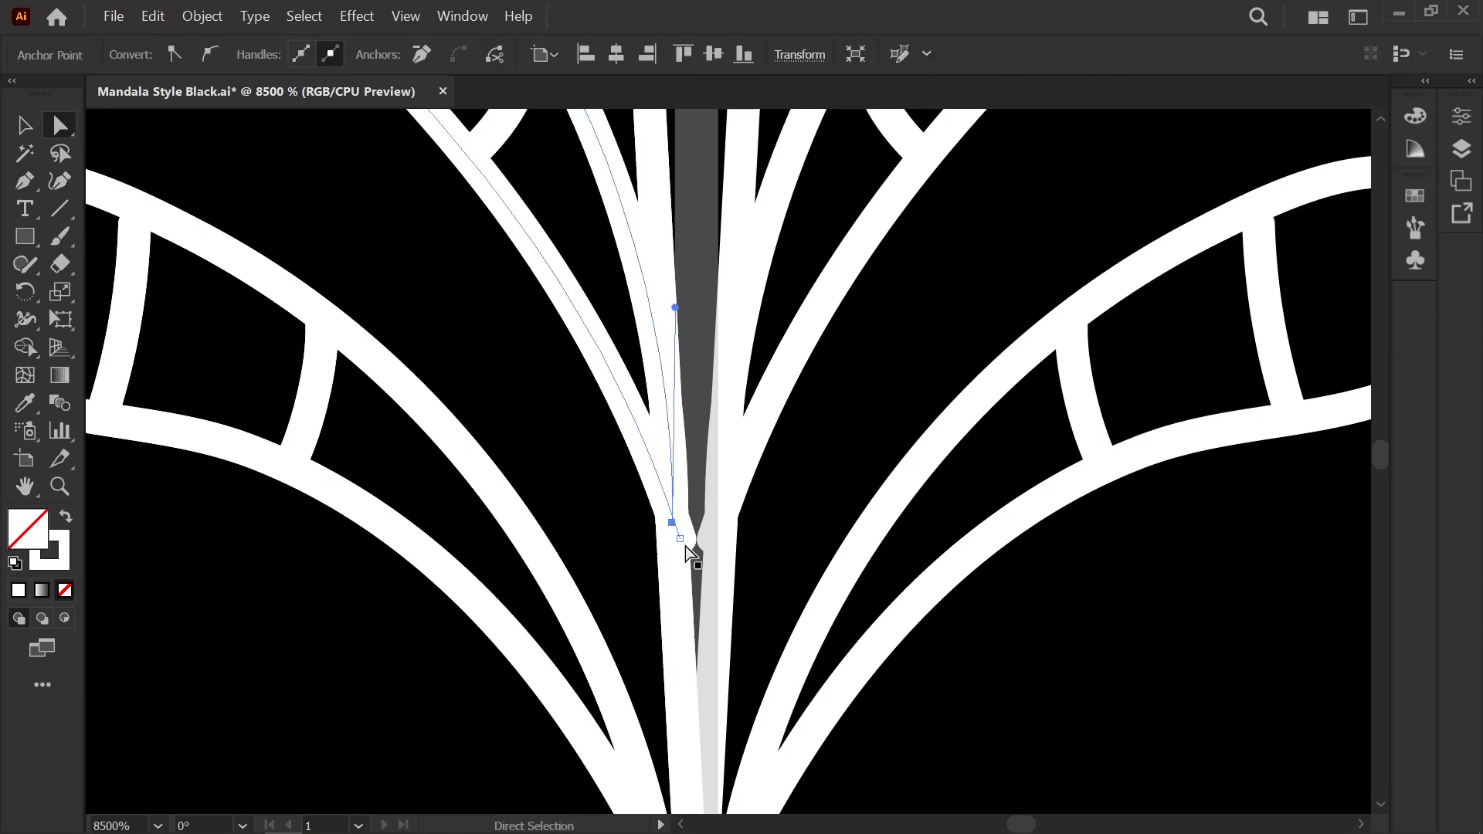
{"action": "left_click_drag", "start_coordinate": [673, 528], "coordinate": [671, 527]}
{"action": "left_click", "coordinate": [568, 376]}
Step: Paint a fifth crossbar in the longest rounded leaf and adjust its end to meet the outline
{"action": "scroll", "coordinate": [568, 376], "scroll_direction": "down", "scroll_amount": 3}
{"action": "key", "text": "space"}
{"action": "scroll", "coordinate": [560, 522], "scroll_direction": "down", "scroll_amount": 3}
{"action": "mouse_move", "coordinate": [566, 378]}
{"action": "left_mouse_down"}
{"action": "mouse_move", "coordinate": [559, 521]}
{"action": "mouse_move", "coordinate": [555, 448]}
{"action": "left_mouse_up"}
{"action": "scroll", "coordinate": [510, 391], "scroll_direction": "up", "scroll_amount": 4}
{"action": "key", "text": "b"}
{"action": "key", "text": "space"}
{"action": "mouse_move", "coordinate": [411, 624]}
{"action": "left_mouse_down"}
{"action": "mouse_move", "coordinate": [467, 656]}
{"action": "mouse_move", "coordinate": [559, 771]}
{"action": "left_mouse_up"}
{"action": "key", "text": "a"}
{"action": "left_click", "coordinate": [530, 598]}
{"action": "left_click_drag", "start_coordinate": [530, 597], "coordinate": [529, 591]}
{"action": "left_click", "coordinate": [577, 433]}
Step: Paint two curved dividers across the lowest side strand and one across the strand above it
{"action": "scroll", "coordinate": [576, 433], "scroll_direction": "down", "scroll_amount": 4}
{"action": "key", "text": "space"}
{"action": "left_click_drag", "start_coordinate": [571, 449], "coordinate": [564, 645]}
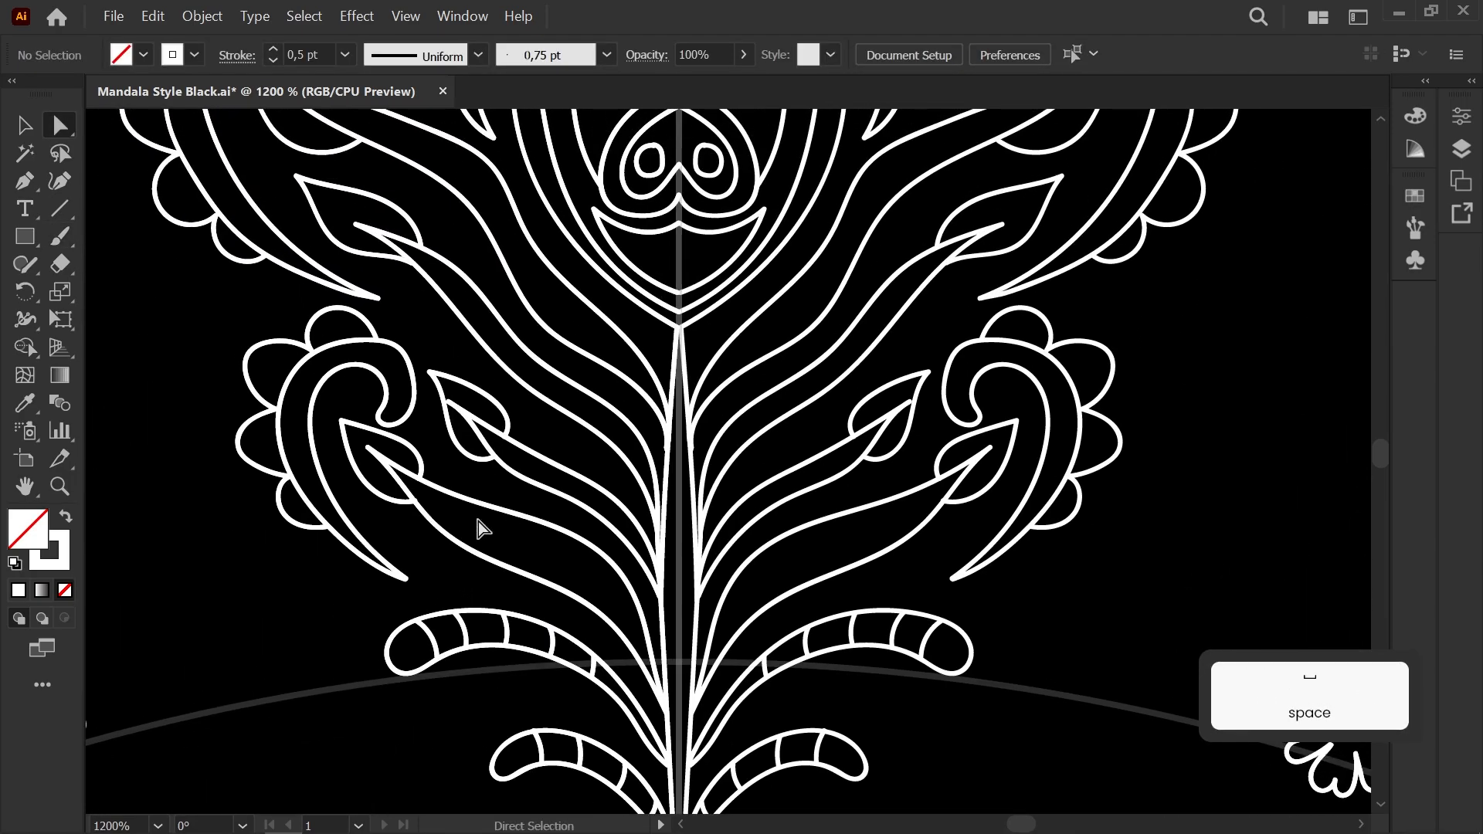
{"action": "scroll", "coordinate": [498, 515], "scroll_direction": "up", "scroll_amount": 3}
{"action": "key", "text": "b"}
{"action": "scroll", "coordinate": [587, 502], "scroll_direction": "down", "scroll_amount": 5}
{"action": "key", "text": "ctrl+z"}
{"action": "scroll", "coordinate": [652, 530], "scroll_direction": "up", "scroll_amount": 3}
{"action": "left_click_drag", "start_coordinate": [732, 675], "coordinate": [722, 610]}
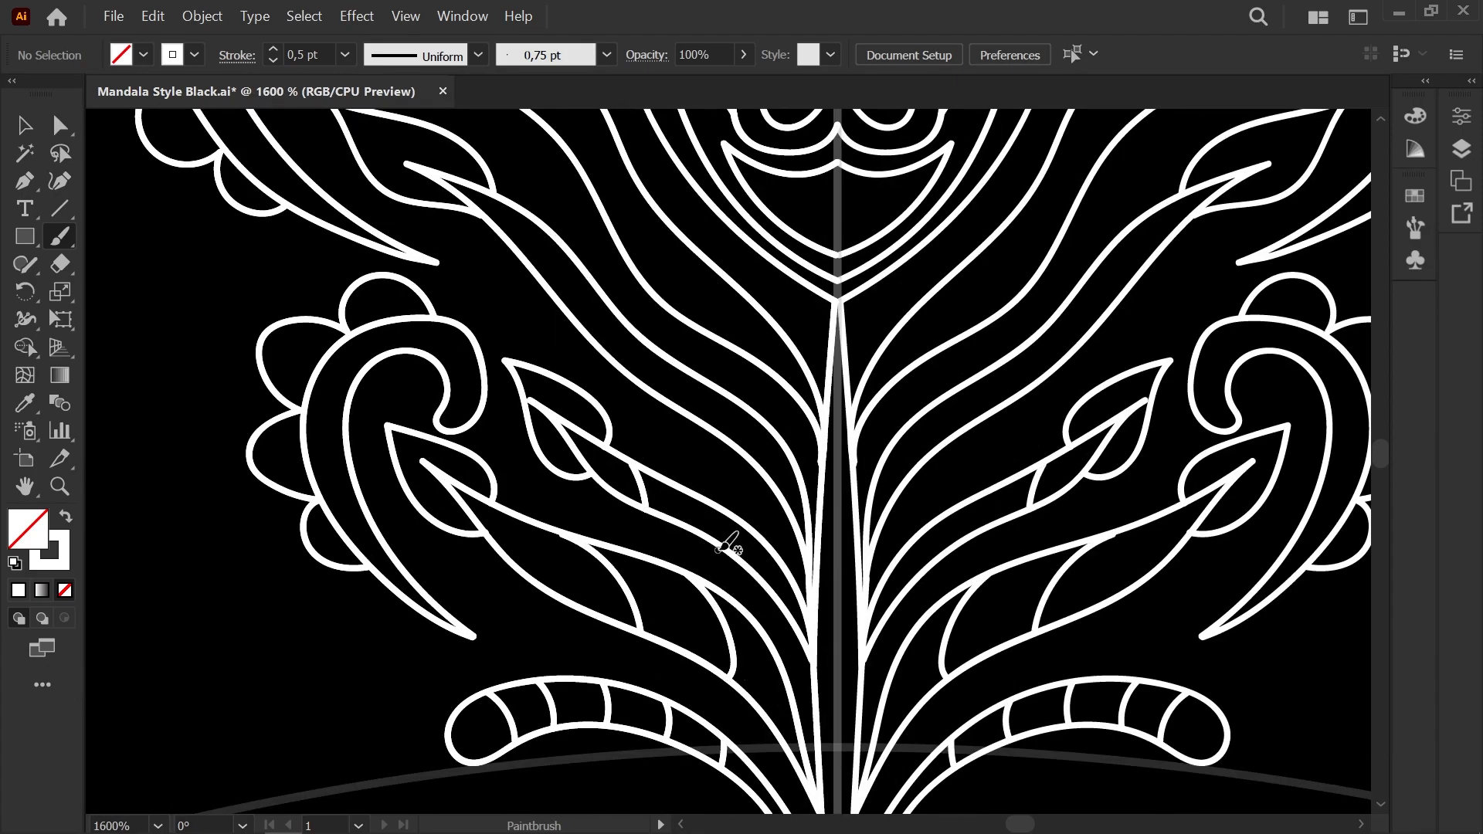
Step: Paint the remaining curved dividers across the upper side strands of the feather
{"action": "key", "text": "space"}
{"action": "left_click_drag", "start_coordinate": [577, 345], "coordinate": [555, 493]}
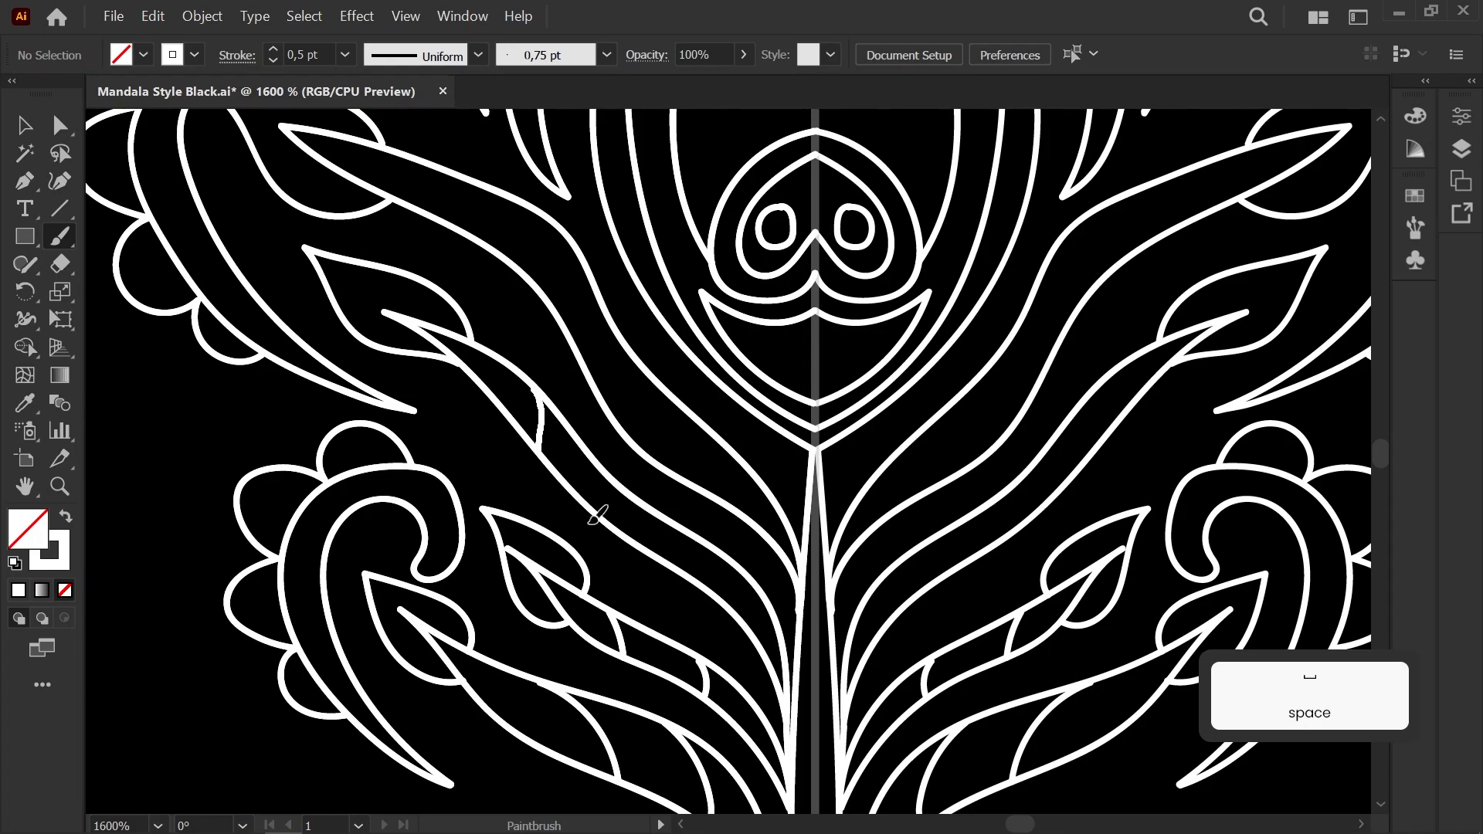
{"action": "key", "text": "space"}
{"action": "mouse_move", "coordinate": [448, 232]}
{"action": "left_mouse_down"}
{"action": "mouse_move", "coordinate": [442, 364]}
{"action": "mouse_move", "coordinate": [600, 528]}
{"action": "left_mouse_up"}
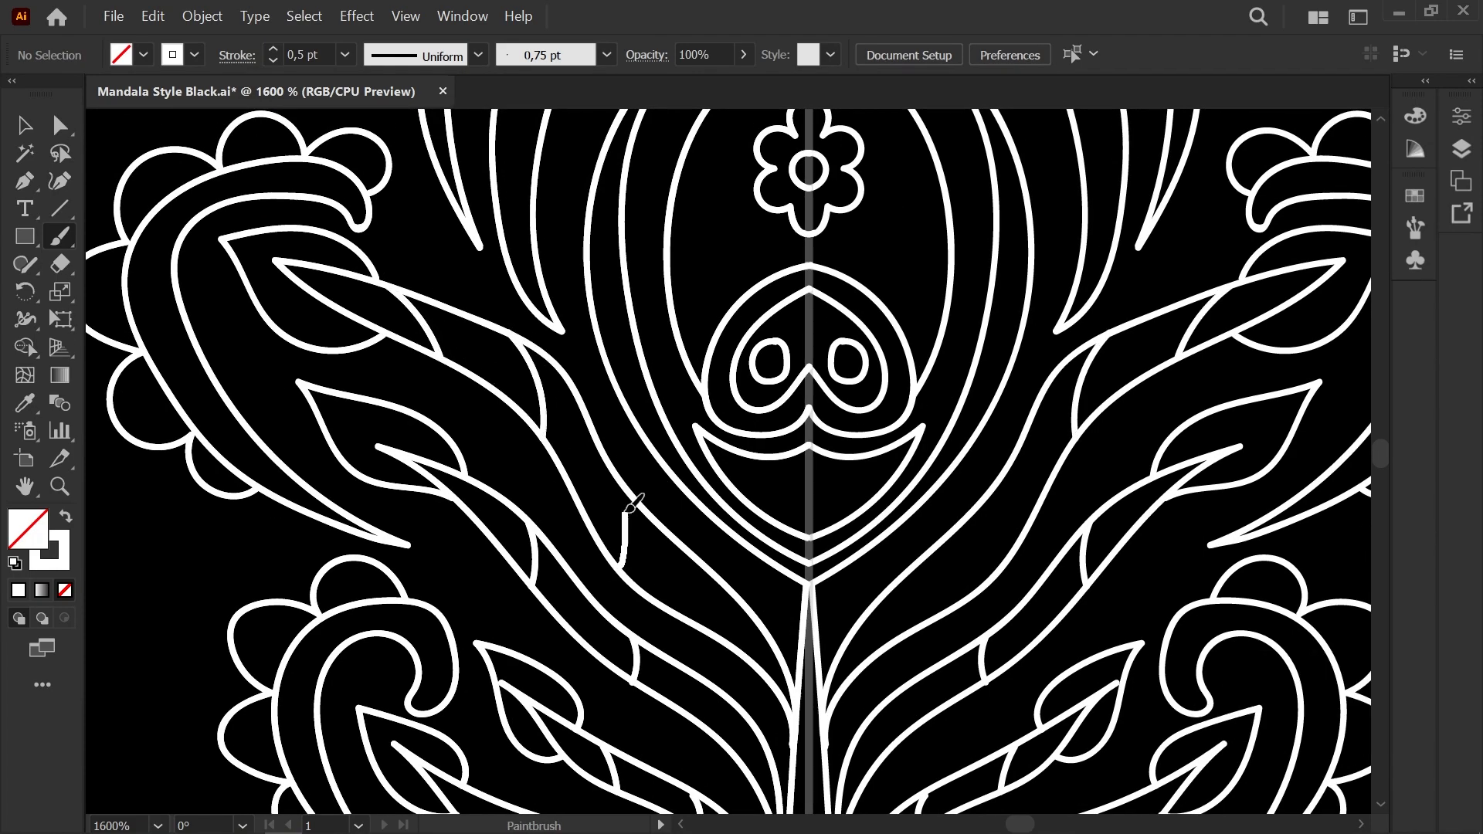
Step: Examine the detailed feather and the surrounding motifs for the next area that needs filling
{"action": "scroll", "coordinate": [666, 617], "scroll_direction": "down", "scroll_amount": 3}
{"action": "key", "text": "space"}
{"action": "left_click_drag", "start_coordinate": [653, 646], "coordinate": [735, 692]}
{"action": "scroll", "coordinate": [624, 454], "scroll_direction": "down", "scroll_amount": 2}
{"action": "scroll", "coordinate": [651, 389], "scroll_direction": "up", "scroll_amount": 5}
{"action": "key", "text": "space"}
{"action": "scroll", "coordinate": [680, 545], "scroll_direction": "down", "scroll_amount": 2}
{"action": "key", "text": "space"}
{"action": "scroll", "coordinate": [675, 425], "scroll_direction": "down", "scroll_amount": 1}
{"action": "key", "text": "space"}
{"action": "left_click_drag", "start_coordinate": [659, 553], "coordinate": [649, 395]}
{"action": "scroll", "coordinate": [649, 396], "scroll_direction": "down", "scroll_amount": 1}
{"action": "key", "text": "space"}
{"action": "left_click_drag", "start_coordinate": [662, 593], "coordinate": [549, 394]}
{"action": "scroll", "coordinate": [549, 394], "scroll_direction": "down", "scroll_amount": 1}
{"action": "key", "text": "space"}
{"action": "mouse_move", "coordinate": [579, 538]}
{"action": "left_mouse_down"}
{"action": "mouse_move", "coordinate": [573, 492]}
{"action": "mouse_move", "coordinate": [599, 381]}
{"action": "mouse_move", "coordinate": [600, 429]}
{"action": "mouse_move", "coordinate": [407, 588]}
{"action": "left_mouse_up"}
{"action": "scroll", "coordinate": [574, 492], "scroll_direction": "down", "scroll_amount": 1}
{"action": "key", "text": "space"}
{"action": "scroll", "coordinate": [592, 374], "scroll_direction": "up", "scroll_amount": 3}
{"action": "key", "text": "space"}
{"action": "mouse_move", "coordinate": [467, 261]}
{"action": "left_mouse_down"}
{"action": "mouse_move", "coordinate": [628, 493]}
{"action": "mouse_move", "coordinate": [646, 634]}
{"action": "mouse_move", "coordinate": [710, 696]}
{"action": "mouse_move", "coordinate": [943, 495]}
{"action": "mouse_move", "coordinate": [949, 453]}
{"action": "left_mouse_up"}
{"action": "scroll", "coordinate": [784, 478], "scroll_direction": "down", "scroll_amount": 1}
{"action": "scroll", "coordinate": [785, 478], "scroll_direction": "down", "scroll_amount": 1}
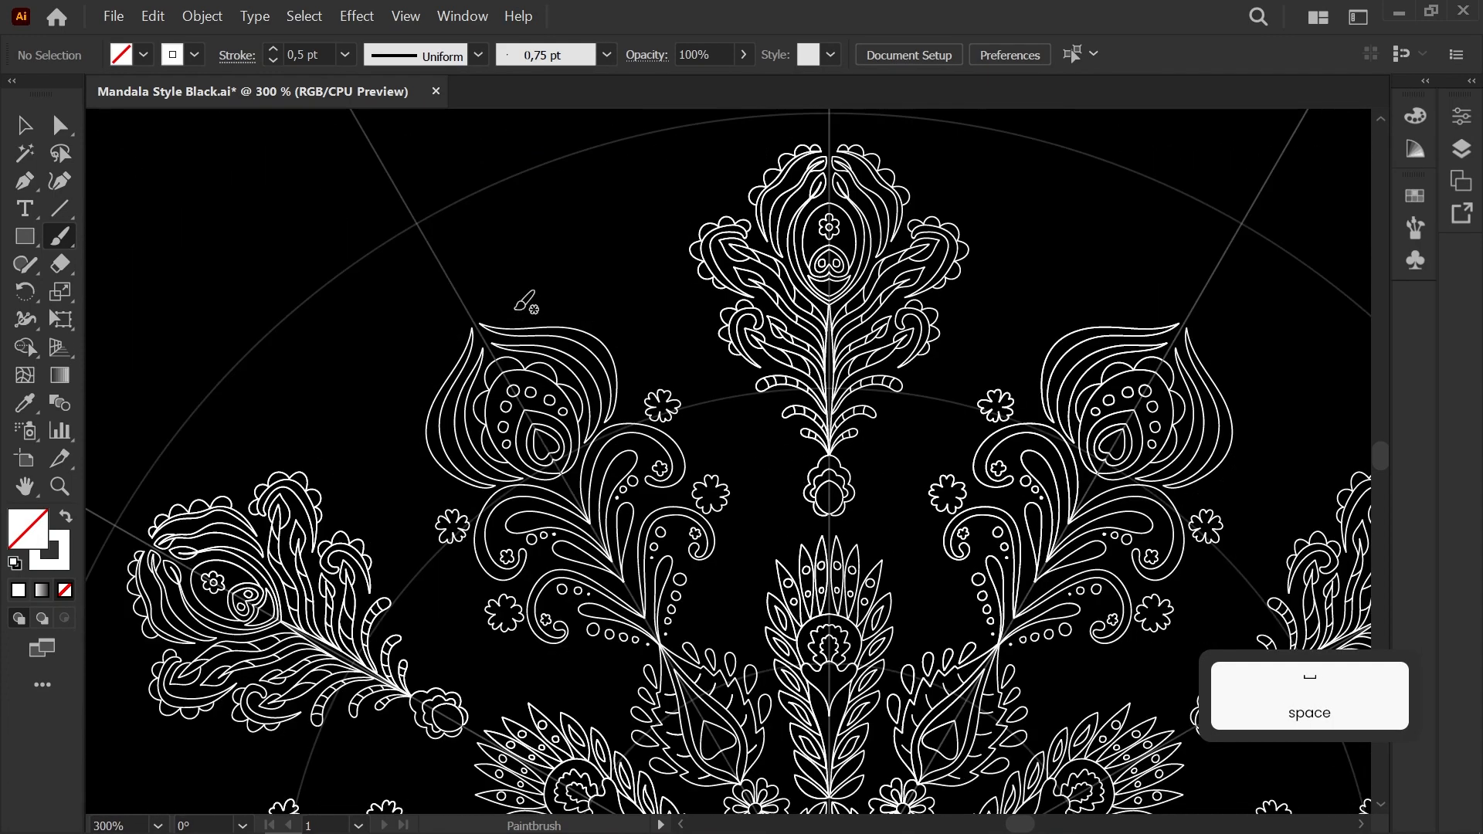
Step: Paint a five-petalled flower above the pointed tip of the neighbouring onion-shaped feather
{"action": "scroll", "coordinate": [506, 313], "scroll_direction": "up", "scroll_amount": 5}
{"action": "key", "text": "space"}
{"action": "left_click_drag", "start_coordinate": [467, 294], "coordinate": [491, 437]}
{"action": "left_click_drag", "start_coordinate": [500, 437], "coordinate": [478, 390]}
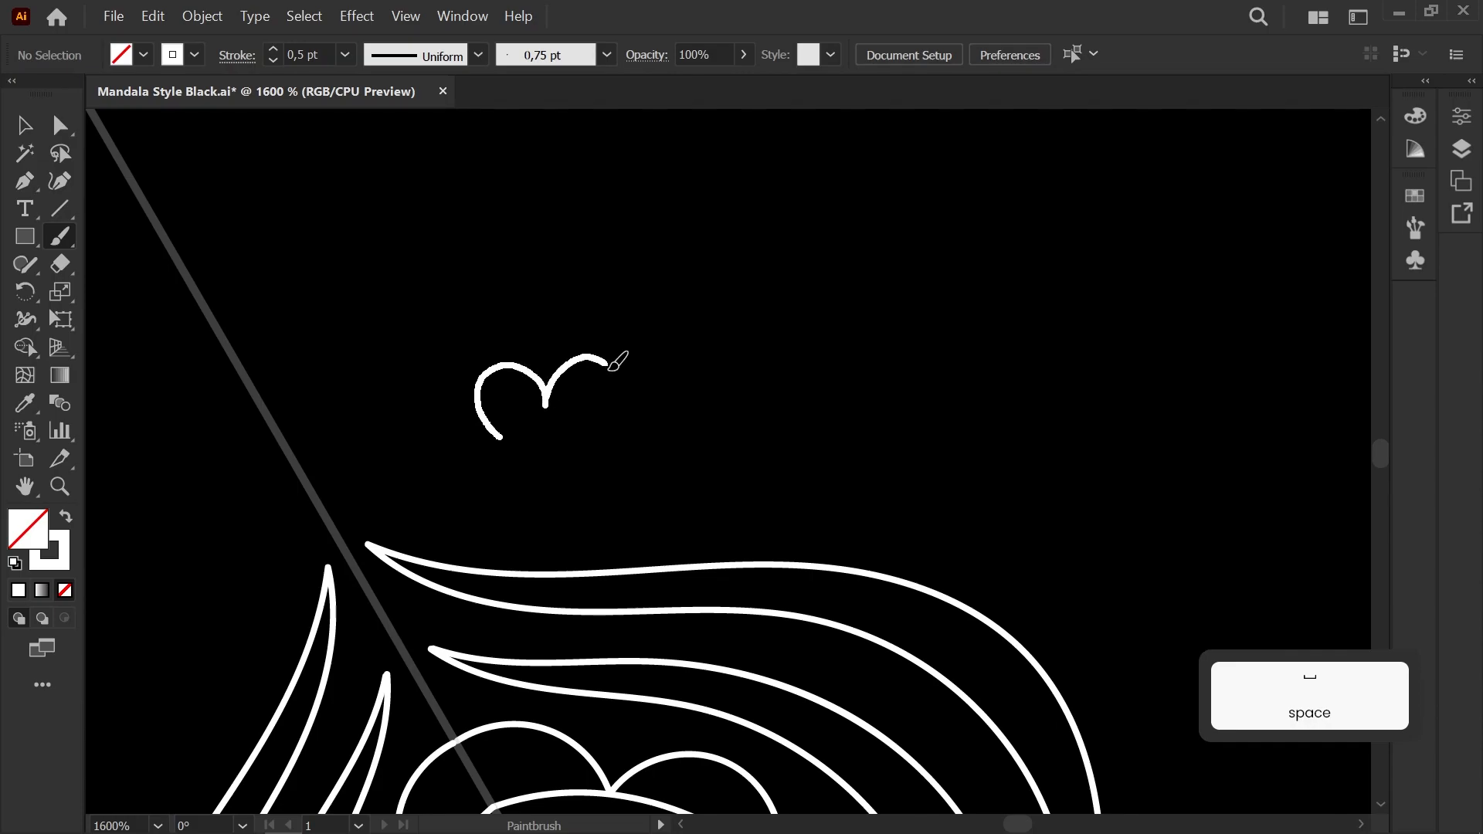
{"action": "left_click_drag", "start_coordinate": [622, 476], "coordinate": [513, 491]}
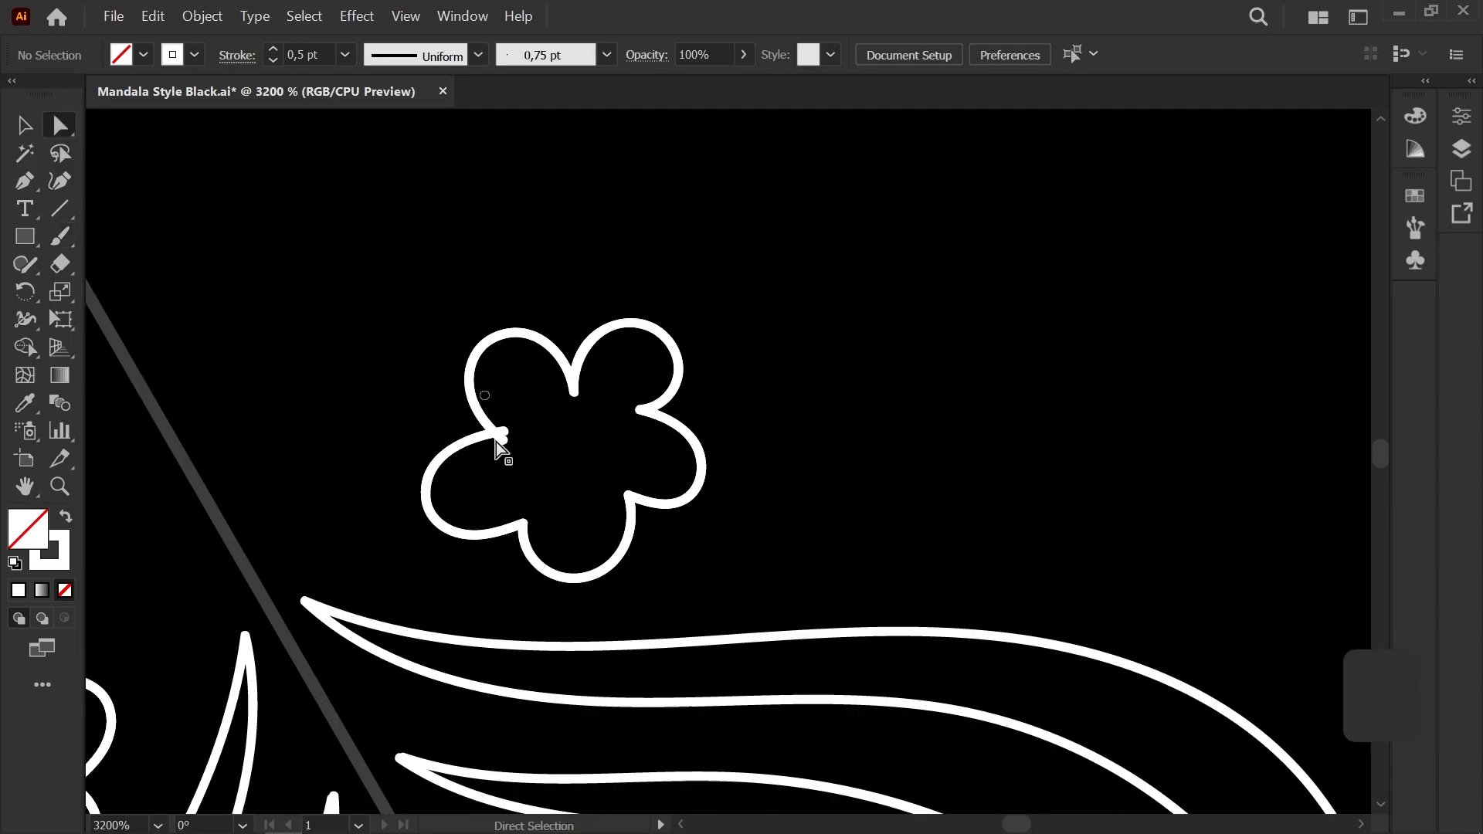
Step: Adjust the end anchor of the five-petalled flower so its outline closes
{"action": "scroll", "coordinate": [493, 435], "scroll_direction": "up", "scroll_amount": 2}
{"action": "key", "text": "a"}
{"action": "left_click", "coordinate": [495, 437]}
{"action": "left_click", "coordinate": [900, 462]}
Step: Try to paint a second five-petalled flower beside the first one above the onion-shaped feather
{"action": "scroll", "coordinate": [900, 461], "scroll_direction": "down", "scroll_amount": 2}
{"action": "left_click_drag", "start_coordinate": [900, 461], "coordinate": [550, 305]}
{"action": "scroll", "coordinate": [560, 289], "scroll_direction": "up", "scroll_amount": 1}
{"action": "key", "text": "b"}
{"action": "key", "text": "space"}
{"action": "left_click_drag", "start_coordinate": [669, 394], "coordinate": [517, 411]}
{"action": "left_click_drag", "start_coordinate": [504, 375], "coordinate": [544, 323]}
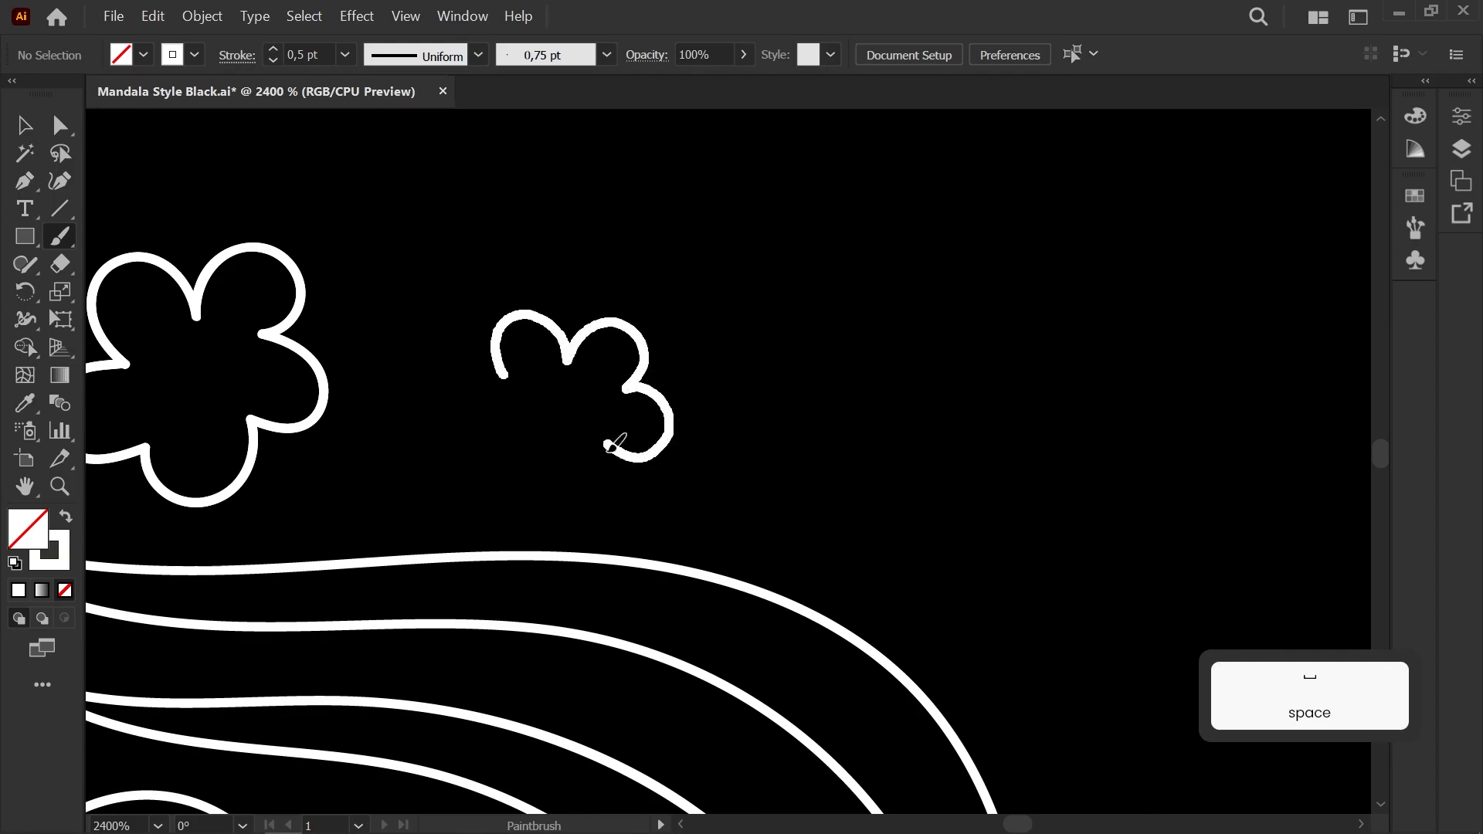
{"action": "left_click_drag", "start_coordinate": [616, 440], "coordinate": [482, 471]}
{"action": "scroll", "coordinate": [471, 367], "scroll_direction": "down", "scroll_amount": 1}
{"action": "scroll", "coordinate": [494, 382], "scroll_direction": "up", "scroll_amount": 1}
{"action": "key", "text": "ctrl+z"}
Step: Paint a second five-petalled flower beside the first above the onion-shaped feather, and a smaller third one further along its outer edge
{"action": "left_click_drag", "start_coordinate": [528, 391], "coordinate": [618, 352]}
{"action": "left_click_drag", "start_coordinate": [538, 470], "coordinate": [485, 420]}
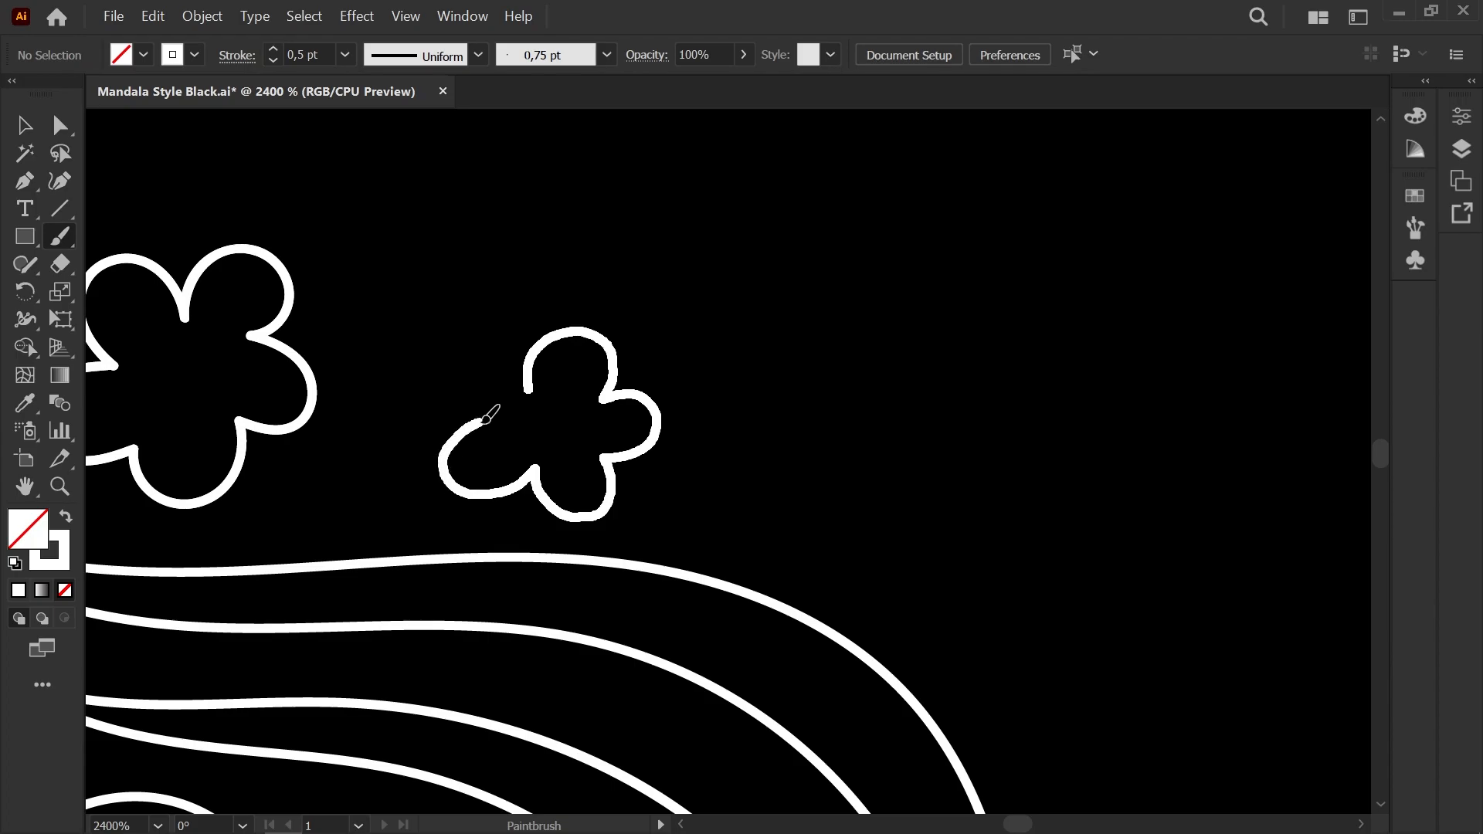
{"action": "scroll", "coordinate": [542, 354], "scroll_direction": "down", "scroll_amount": 4}
{"action": "key", "text": "space"}
{"action": "left_click_drag", "start_coordinate": [591, 369], "coordinate": [506, 321]}
{"action": "scroll", "coordinate": [506, 320], "scroll_direction": "up", "scroll_amount": 4}
{"action": "key", "text": "space"}
{"action": "left_click_drag", "start_coordinate": [526, 440], "coordinate": [414, 380]}
{"action": "left_click_drag", "start_coordinate": [523, 383], "coordinate": [543, 333]}
{"action": "mouse_move", "coordinate": [587, 480]}
{"action": "left_mouse_down"}
{"action": "mouse_move", "coordinate": [513, 421]}
{"action": "mouse_move", "coordinate": [523, 379]}
{"action": "left_mouse_up"}
Step: Paint two detached pointed leaves in the outer gaps between the dotted tips of the upright inner feather
{"action": "scroll", "coordinate": [477, 323], "scroll_direction": "down", "scroll_amount": 4}
{"action": "key", "text": "space"}
{"action": "left_click_drag", "start_coordinate": [411, 442], "coordinate": [566, 323]}
{"action": "scroll", "coordinate": [566, 321], "scroll_direction": "down", "scroll_amount": 2}
{"action": "key", "text": "space"}
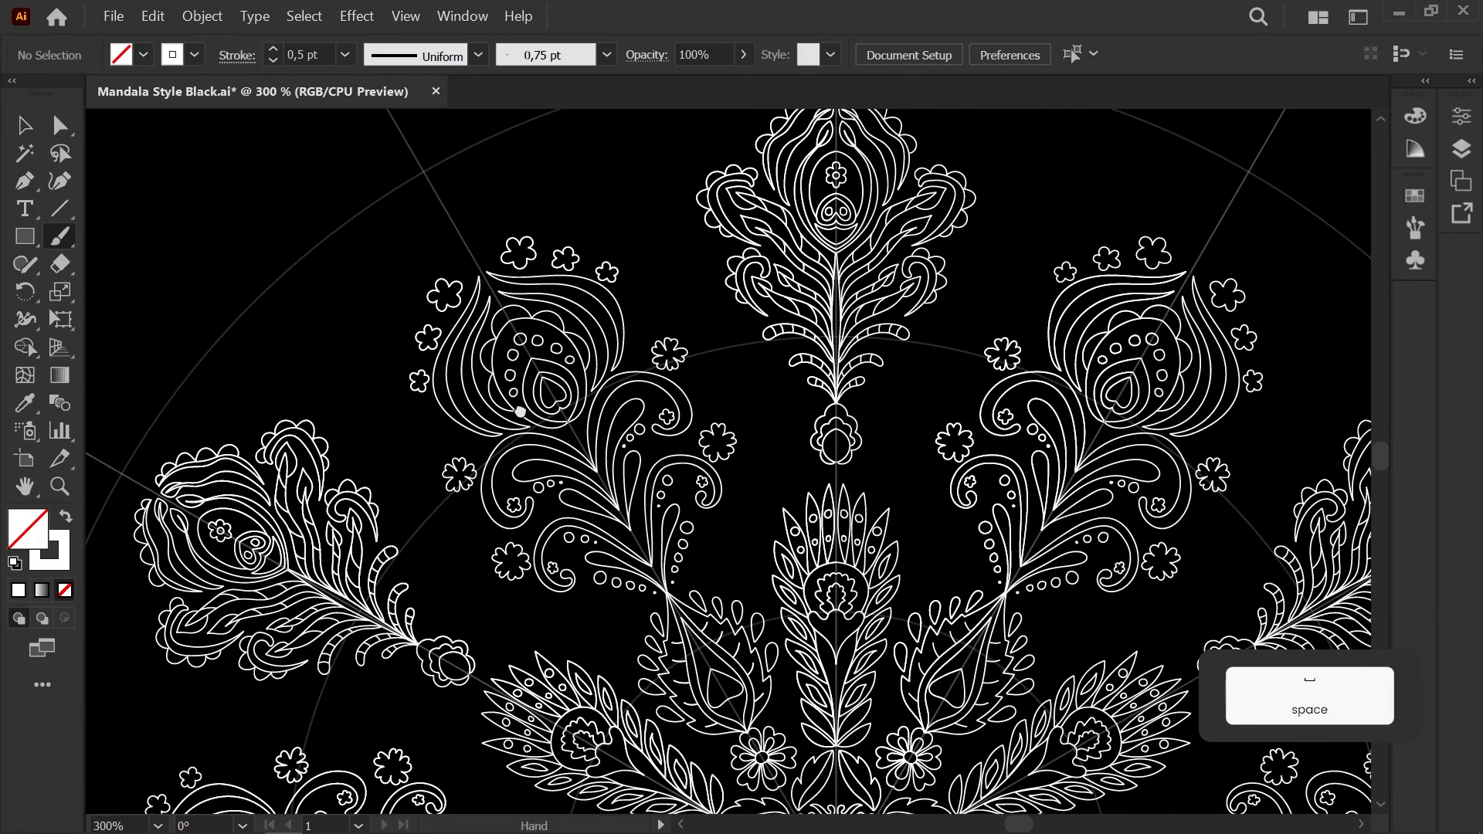
{"action": "left_click_drag", "start_coordinate": [550, 424], "coordinate": [443, 365]}
{"action": "scroll", "coordinate": [444, 364], "scroll_direction": "down", "scroll_amount": 1}
{"action": "scroll", "coordinate": [582, 417], "scroll_direction": "up", "scroll_amount": 5}
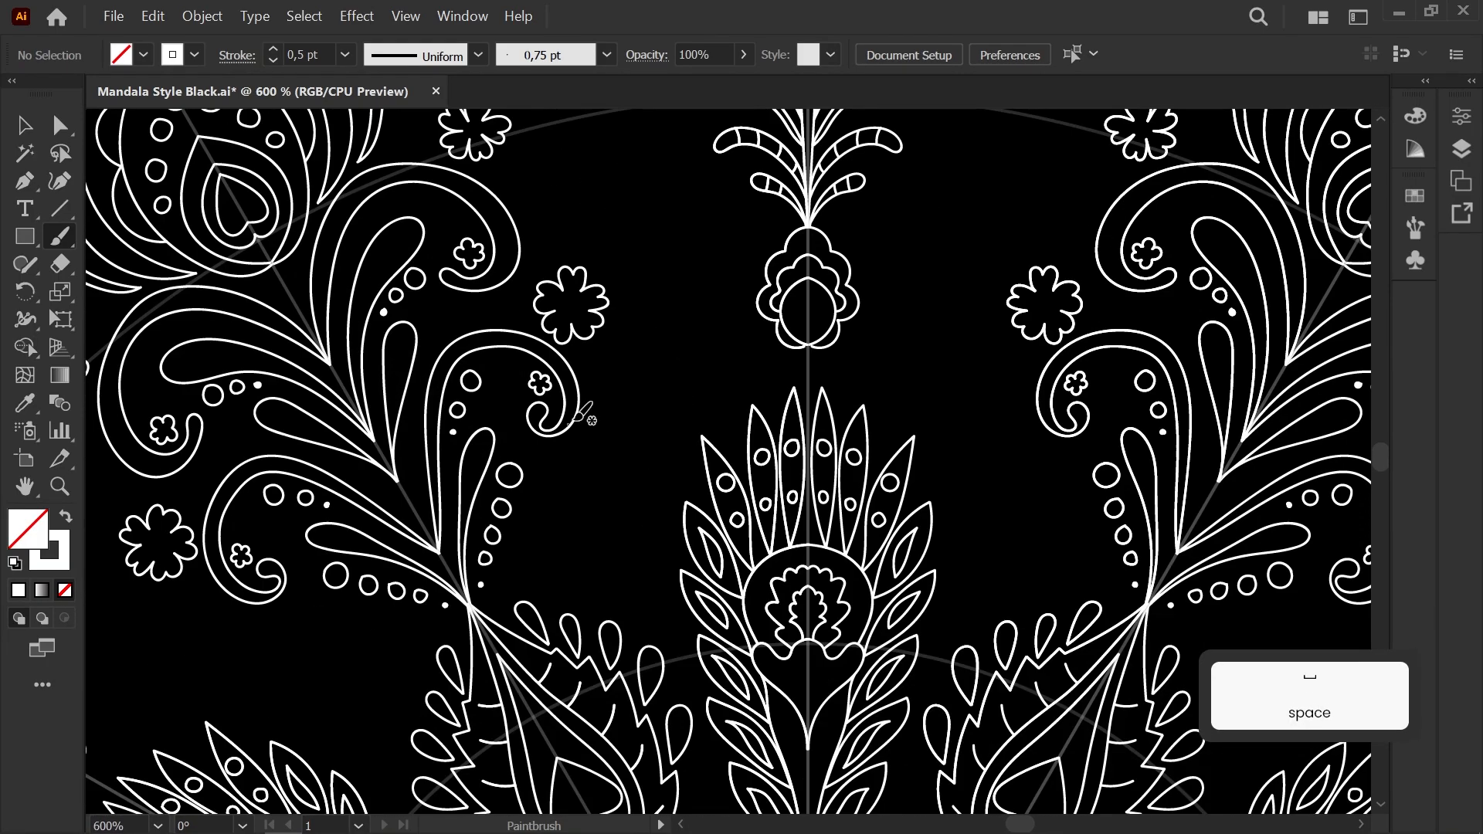
{"action": "scroll", "coordinate": [529, 457], "scroll_direction": "up", "scroll_amount": 1}
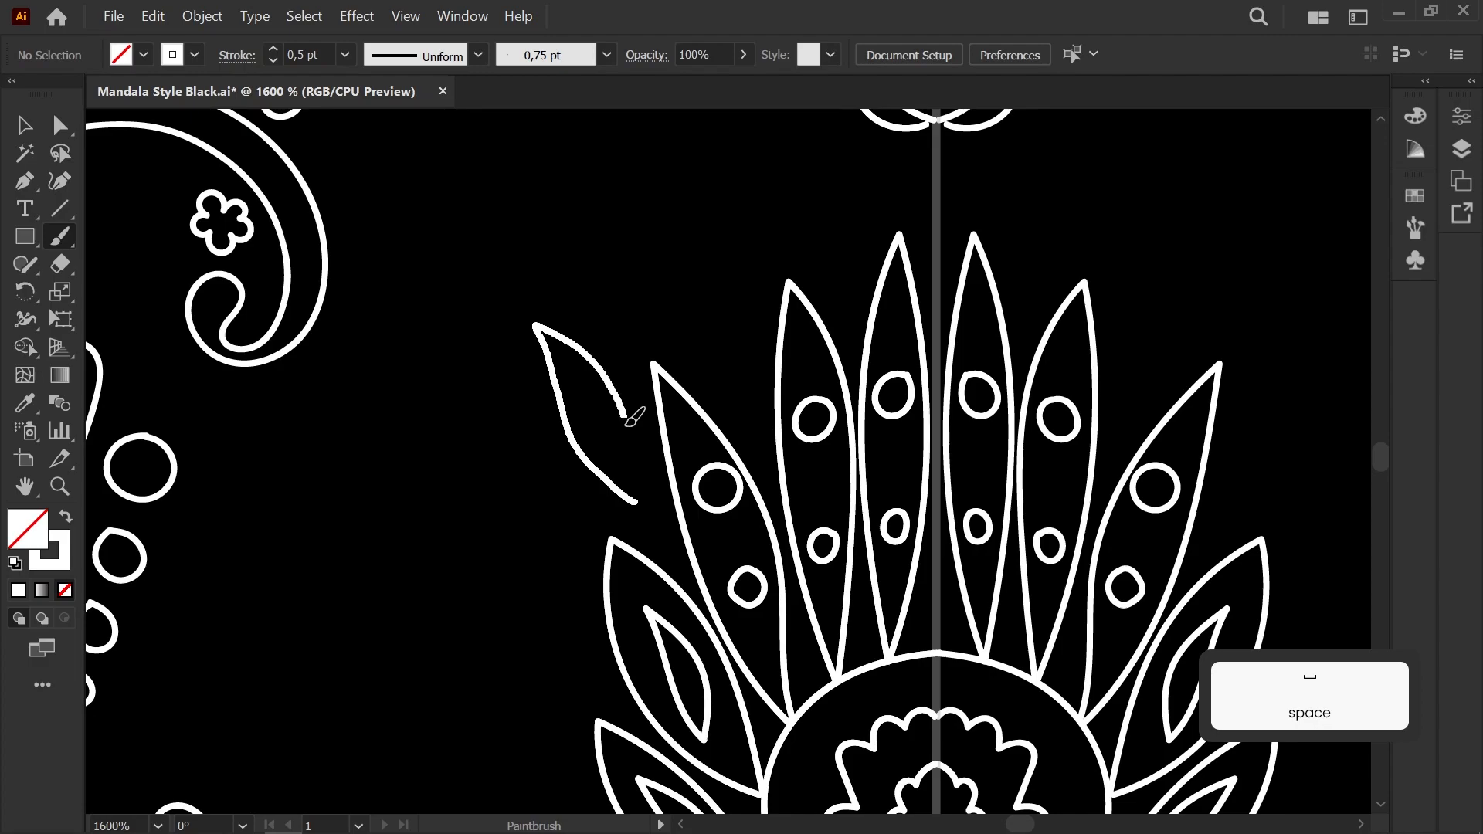
{"action": "left_click_drag", "start_coordinate": [624, 415], "coordinate": [635, 503]}
{"action": "key", "text": "space"}
{"action": "left_click_drag", "start_coordinate": [702, 355], "coordinate": [626, 492]}
{"action": "mouse_move", "coordinate": [650, 529]}
{"action": "left_mouse_down"}
{"action": "mouse_move", "coordinate": [638, 508]}
{"action": "mouse_move", "coordinate": [653, 529]}
{"action": "left_mouse_up"}
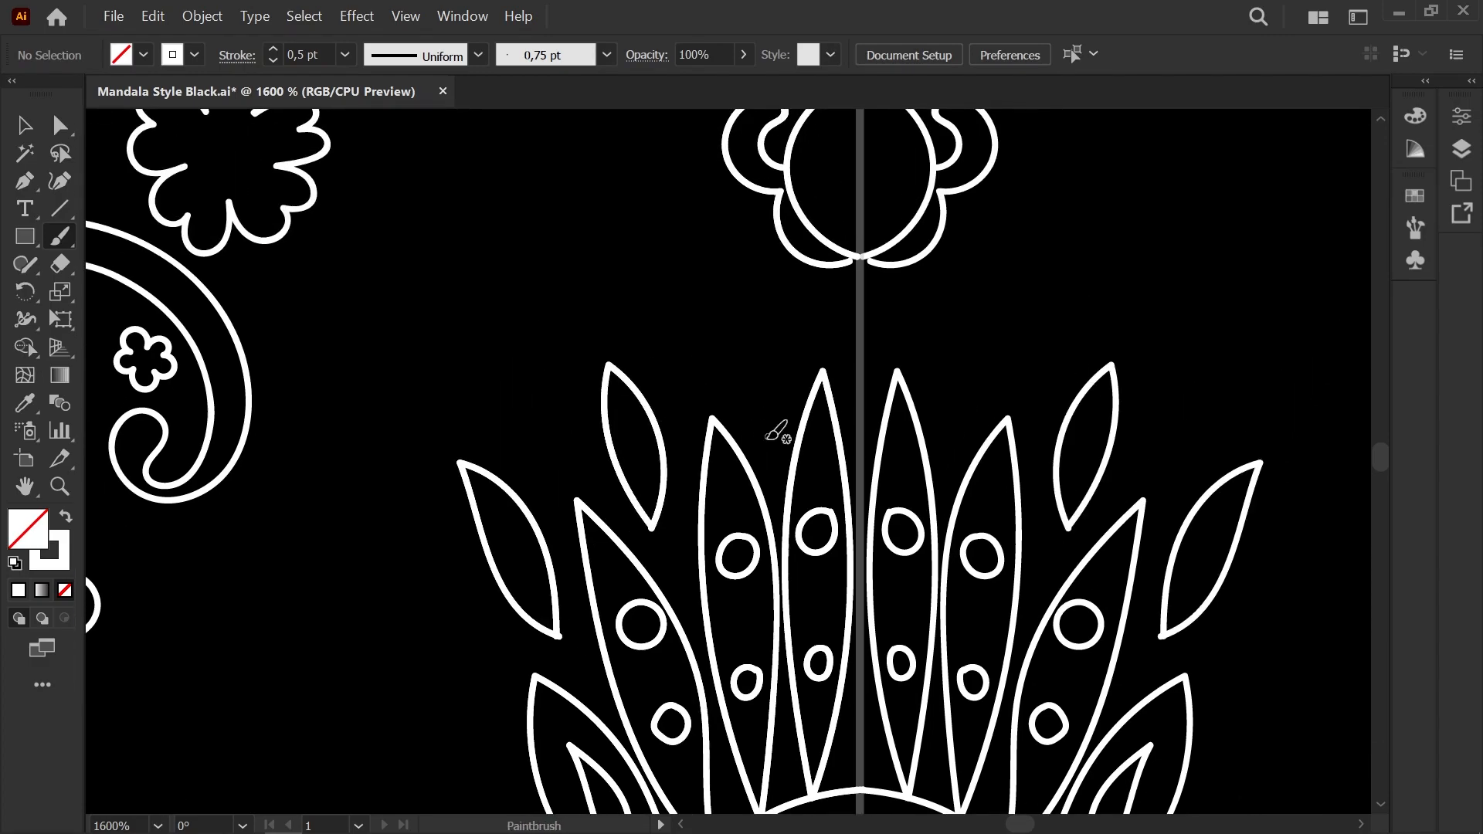
Step: Undo the last stroke, then paint a third pointed leaf beside the feather's central tips and a fourth below the outermost leaf
{"action": "key", "text": "ctrl+z"}
{"action": "left_click_drag", "start_coordinate": [776, 366], "coordinate": [768, 452]}
{"action": "key", "text": "space"}
{"action": "left_click_drag", "start_coordinate": [497, 804], "coordinate": [635, 526]}
{"action": "left_click_drag", "start_coordinate": [636, 470], "coordinate": [645, 540]}
Step: Adjust the end anchors of the newly painted pointed leaves around the dotted feather so their tips close
{"action": "key", "text": "space"}
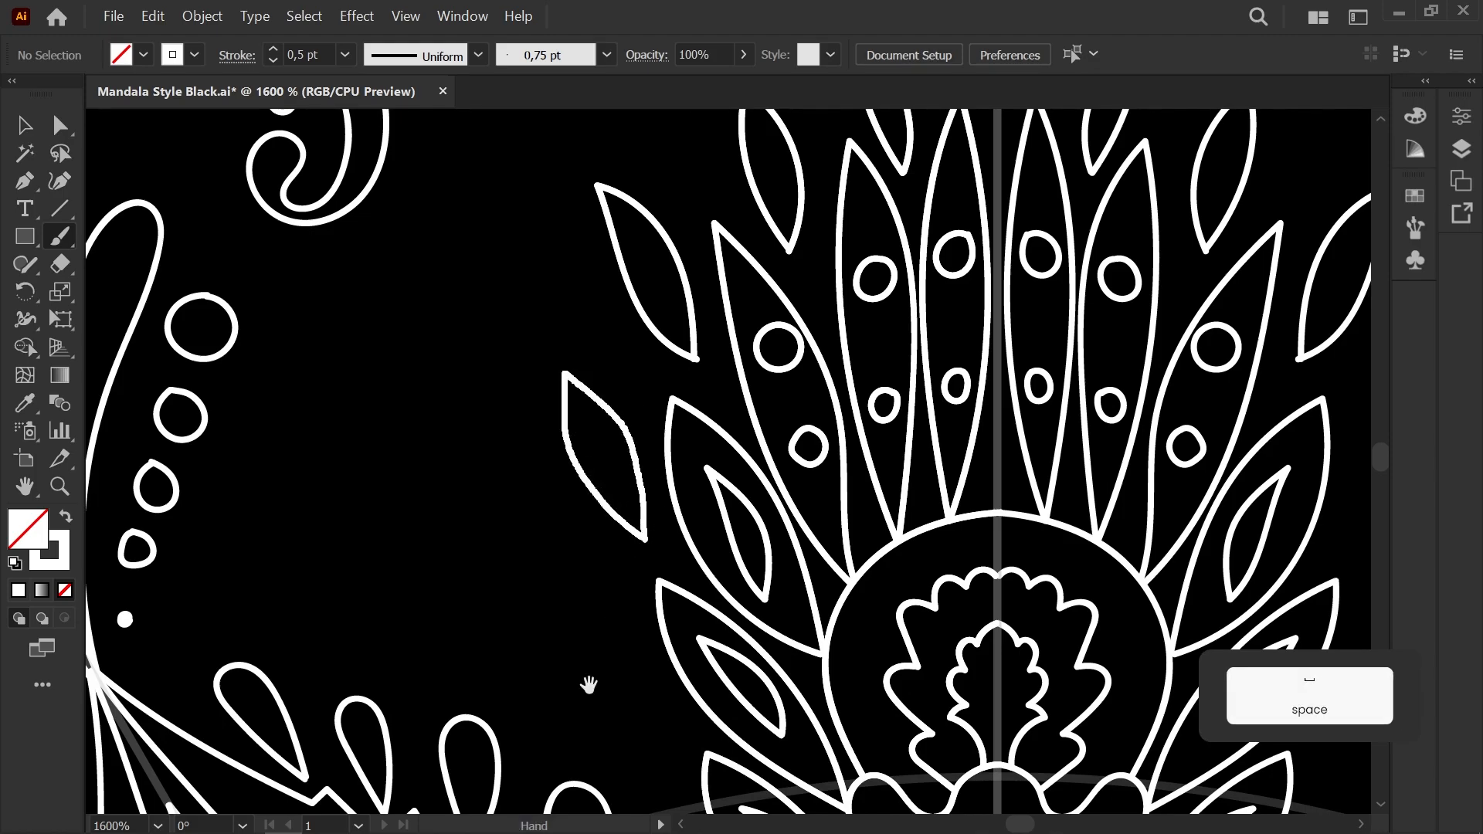
{"action": "left_click_drag", "start_coordinate": [590, 682], "coordinate": [588, 488]}
{"action": "key", "text": "space"}
{"action": "left_click_drag", "start_coordinate": [613, 154], "coordinate": [524, 457]}
{"action": "scroll", "coordinate": [525, 458], "scroll_direction": "up", "scroll_amount": 1}
{"action": "key", "text": "a"}
{"action": "left_click", "coordinate": [571, 740]}
{"action": "left_click", "coordinate": [571, 742]}
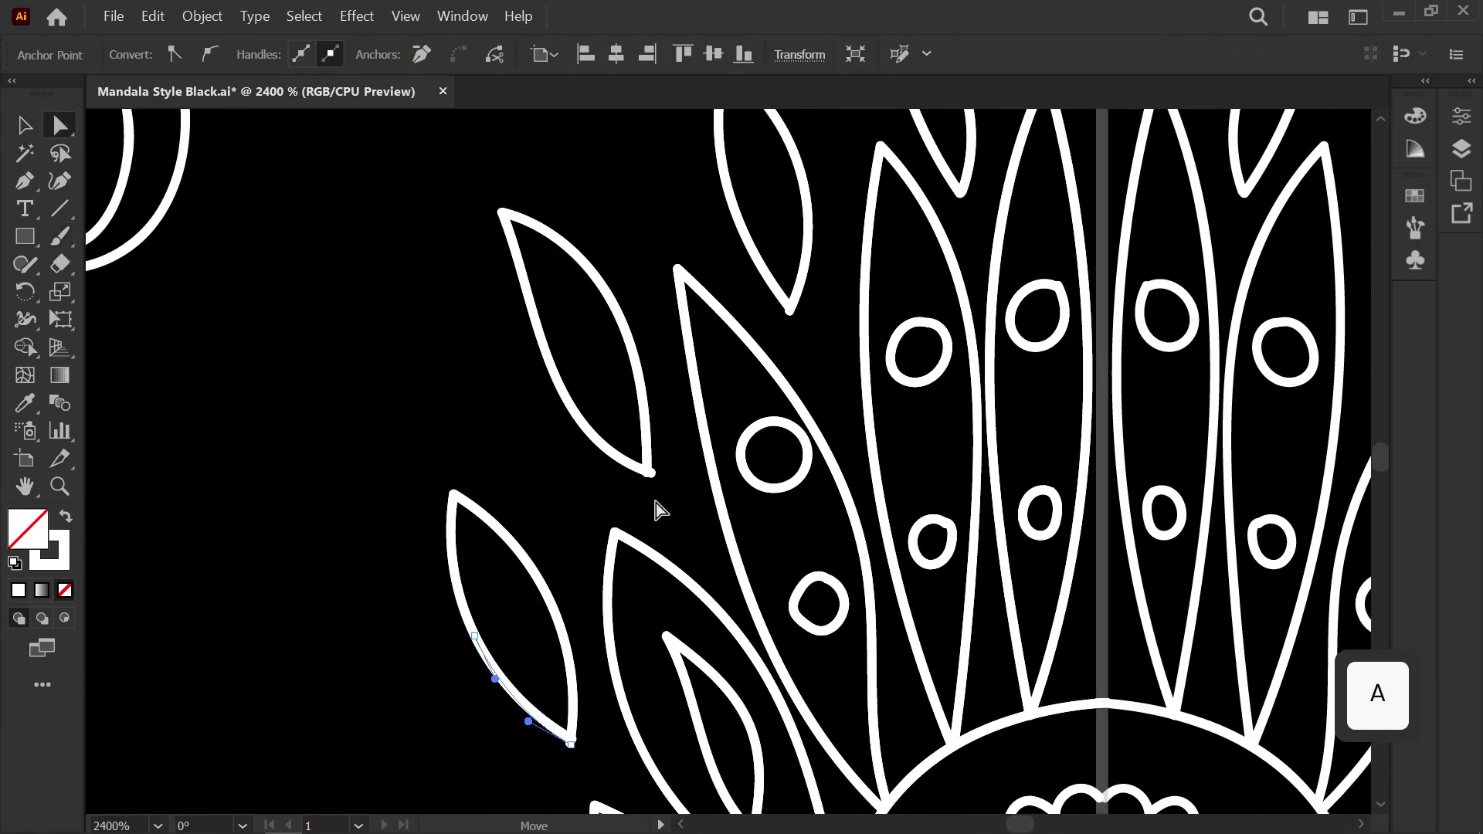
{"action": "left_click_drag", "start_coordinate": [650, 473], "coordinate": [647, 474]}
{"action": "key", "text": "space"}
{"action": "left_click_drag", "start_coordinate": [761, 311], "coordinate": [663, 530]}
{"action": "left_click", "coordinate": [661, 529]}
{"action": "left_click", "coordinate": [679, 264]}
{"action": "scroll", "coordinate": [680, 264], "scroll_direction": "down", "scroll_amount": 8}
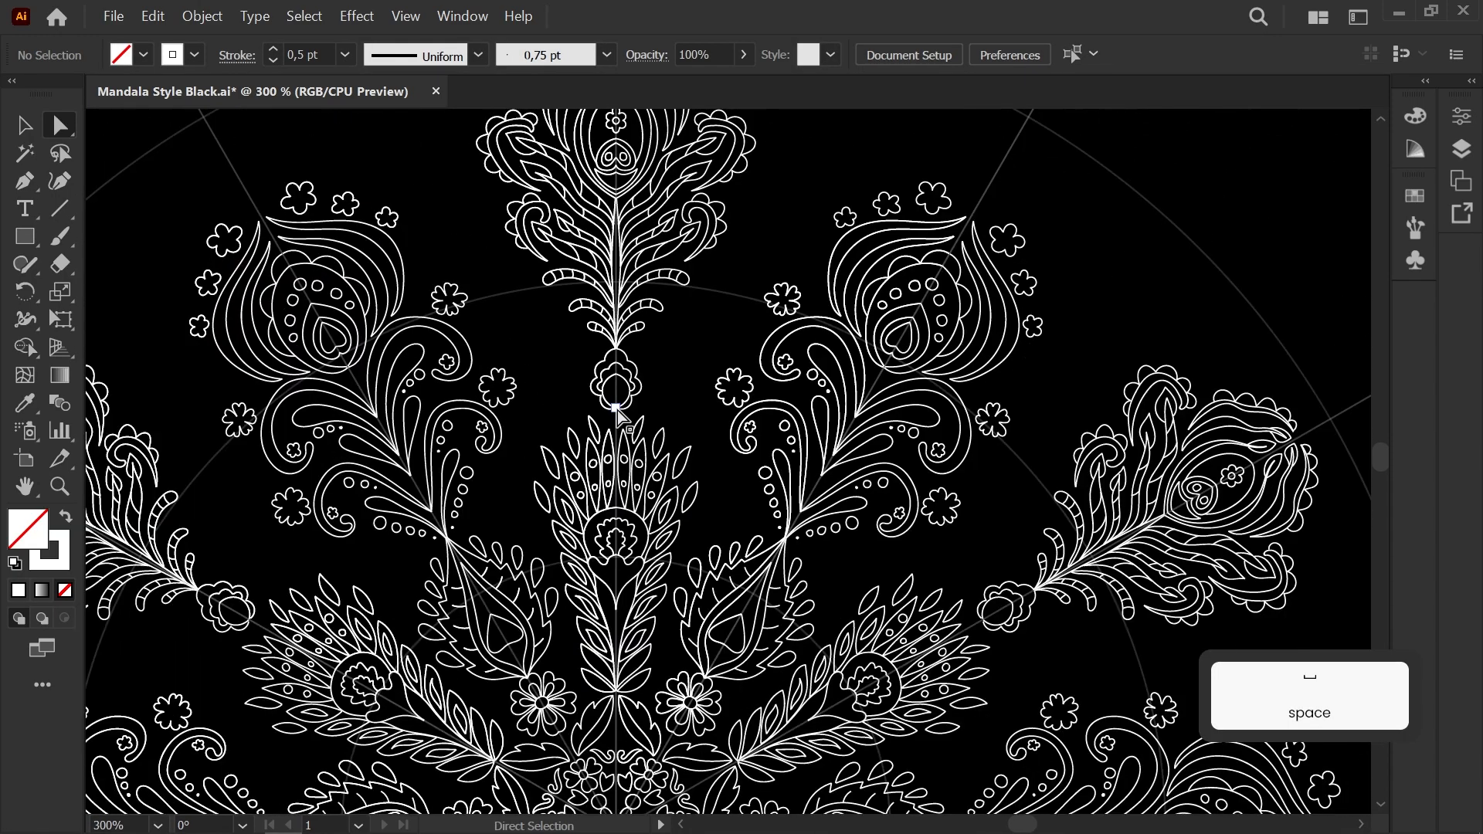